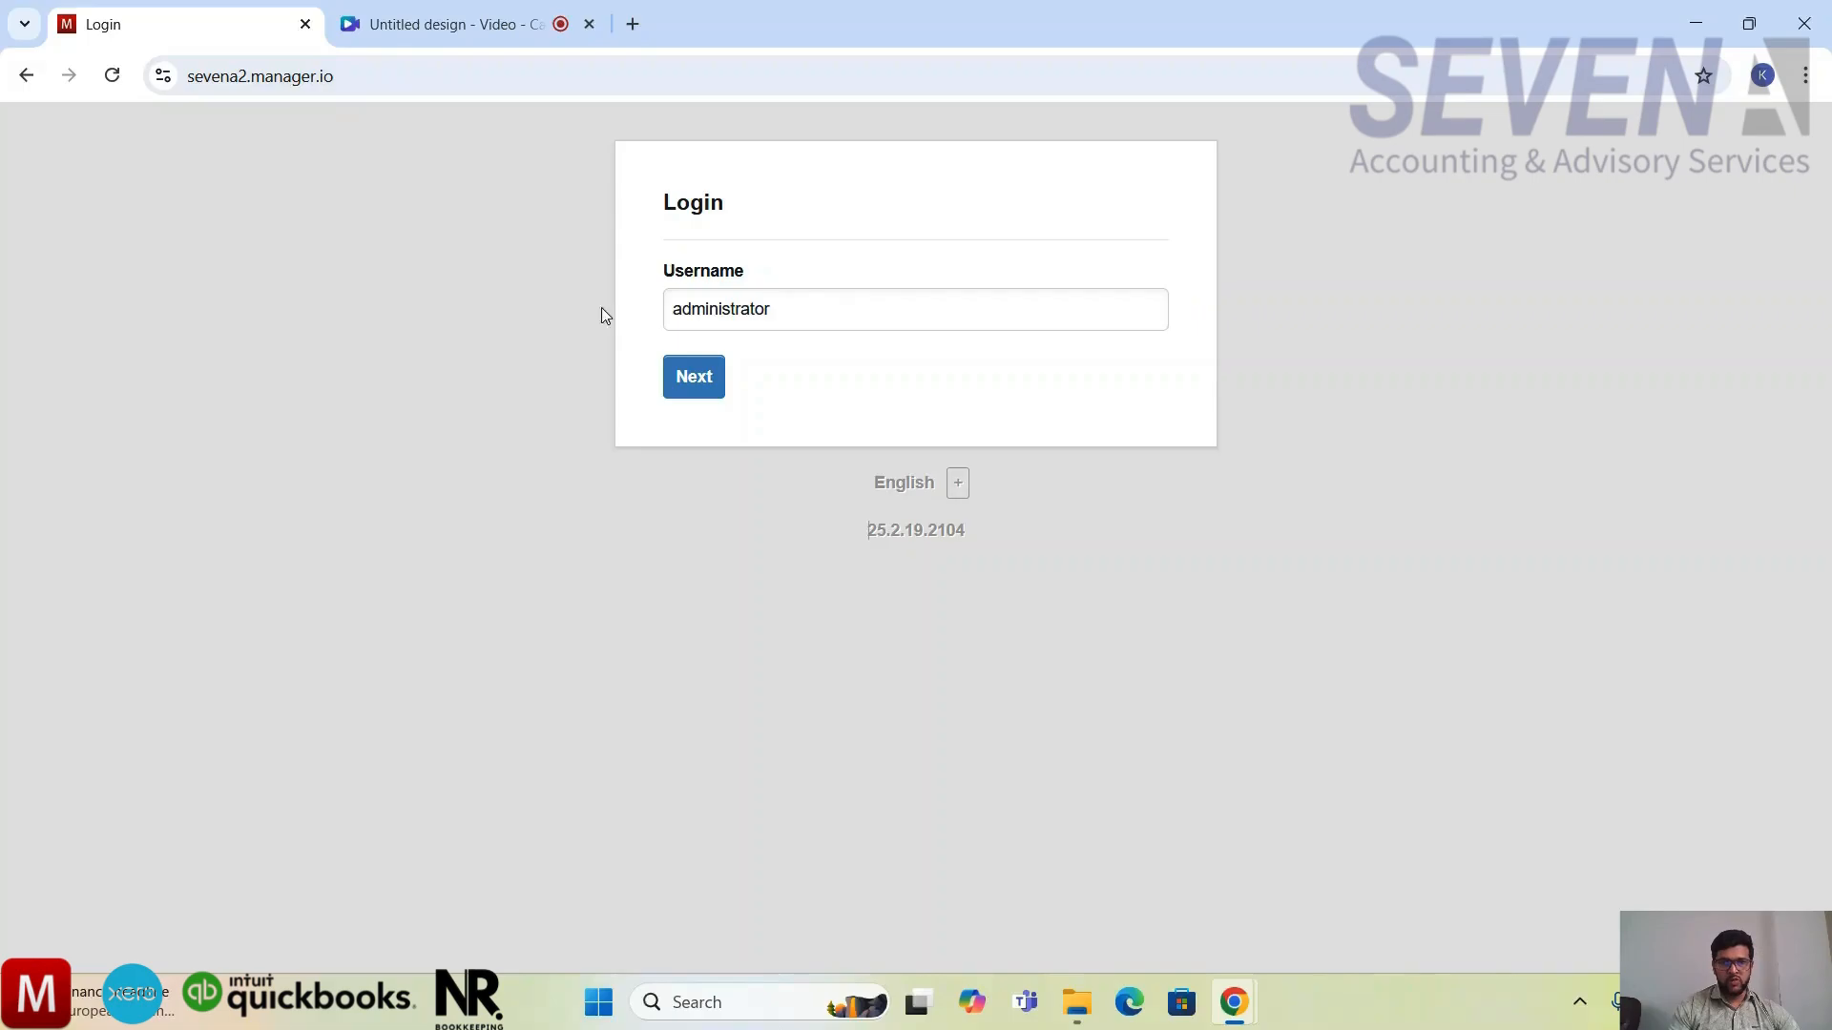
Log in to the administrator account by entering the account password
{"action": "left_click", "coordinate": [703, 389]}
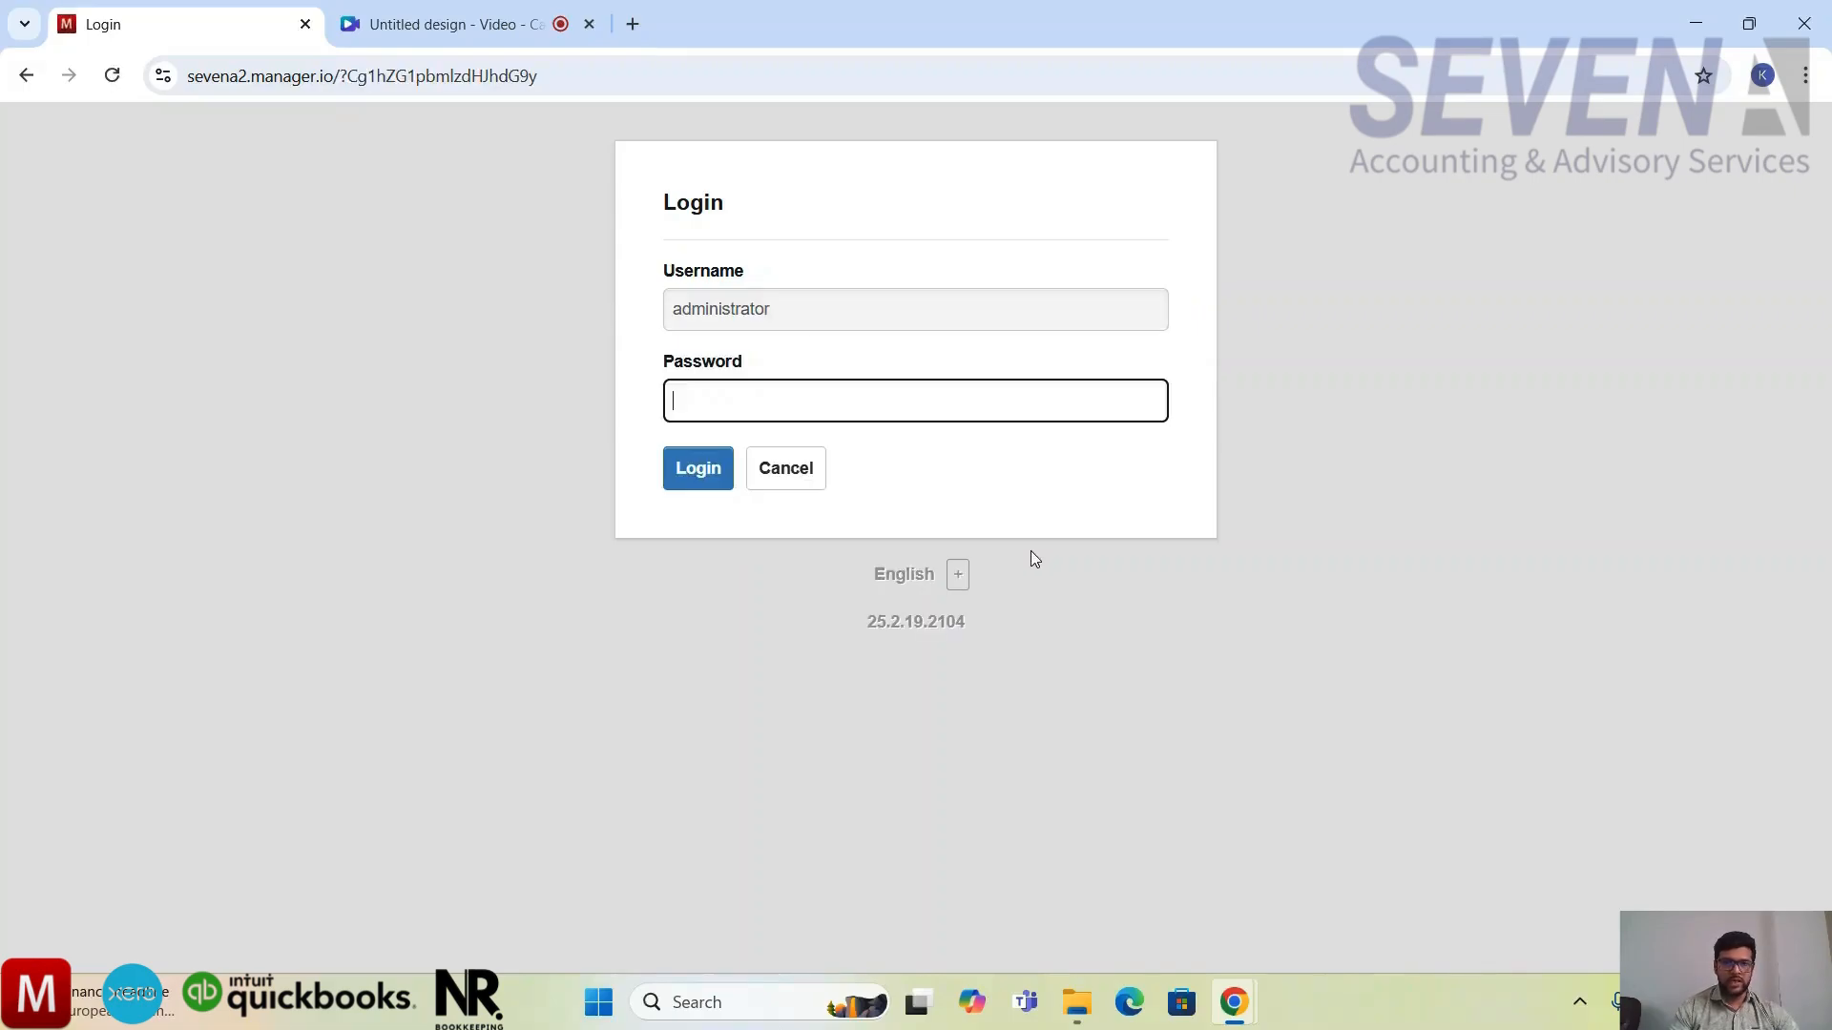
{"action": "type", "text": "•"}
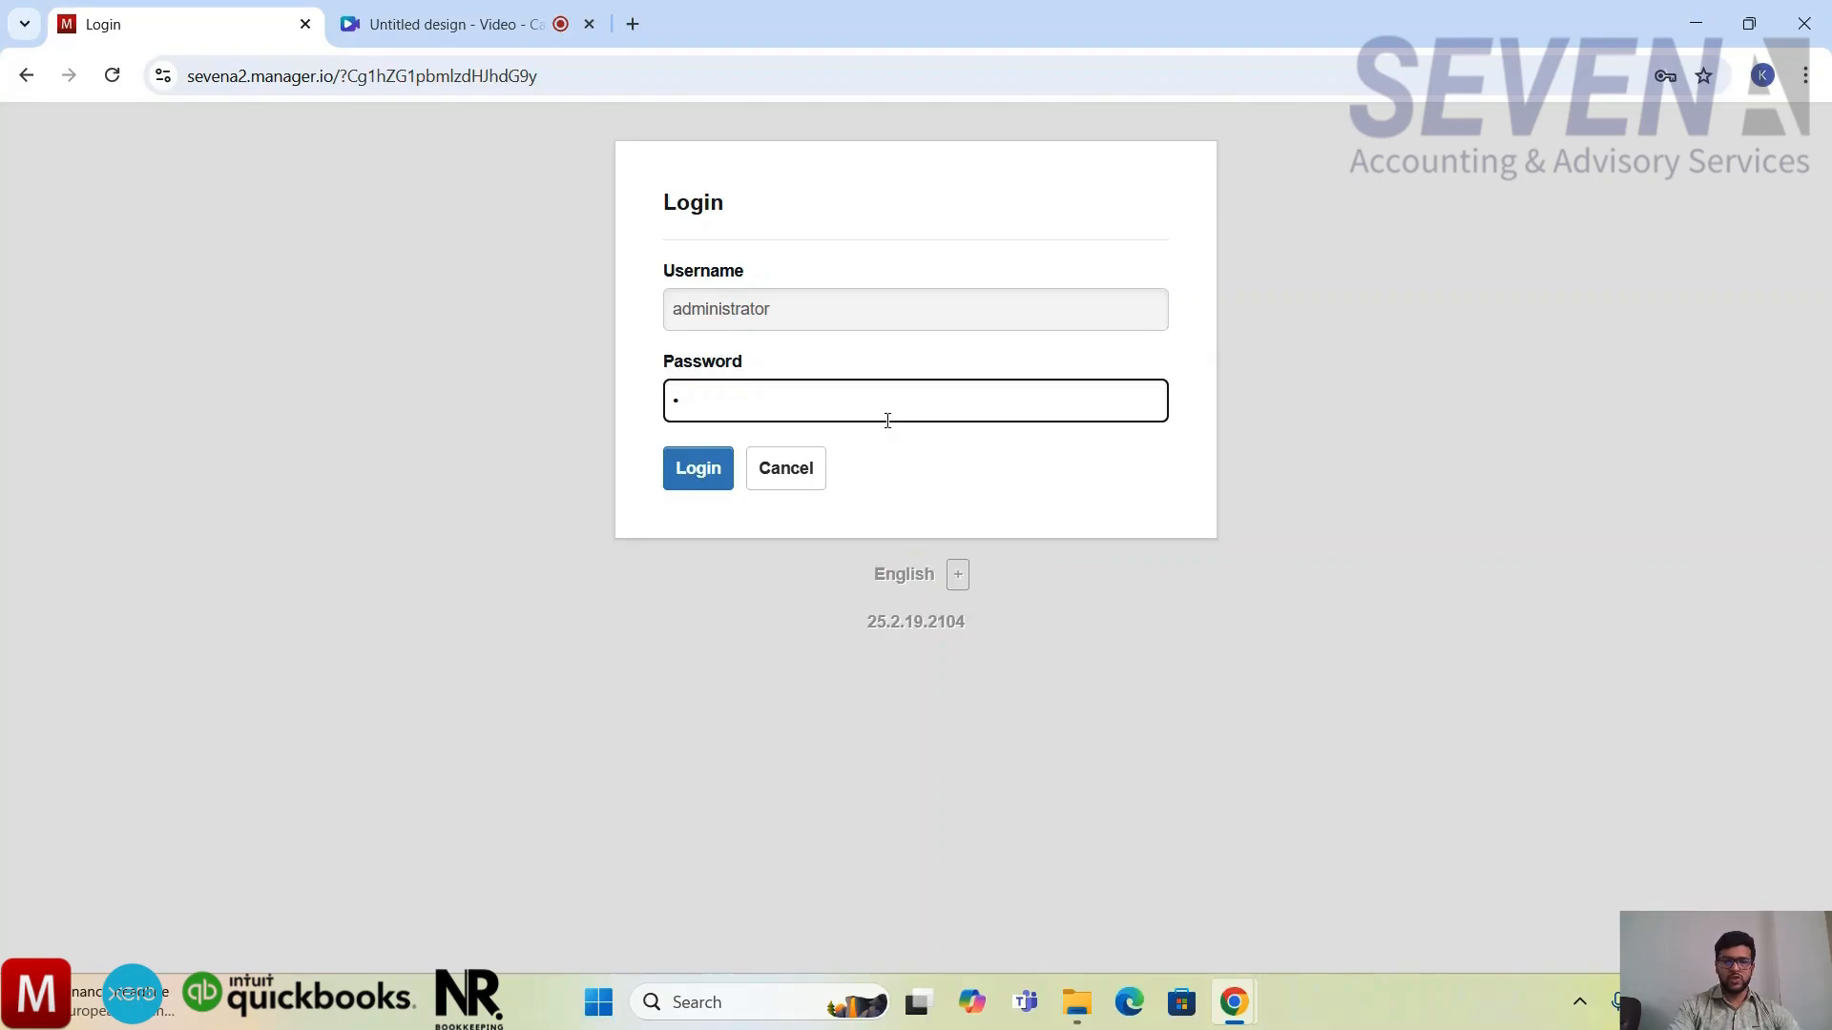
{"action": "type", "text": "••••••••"}
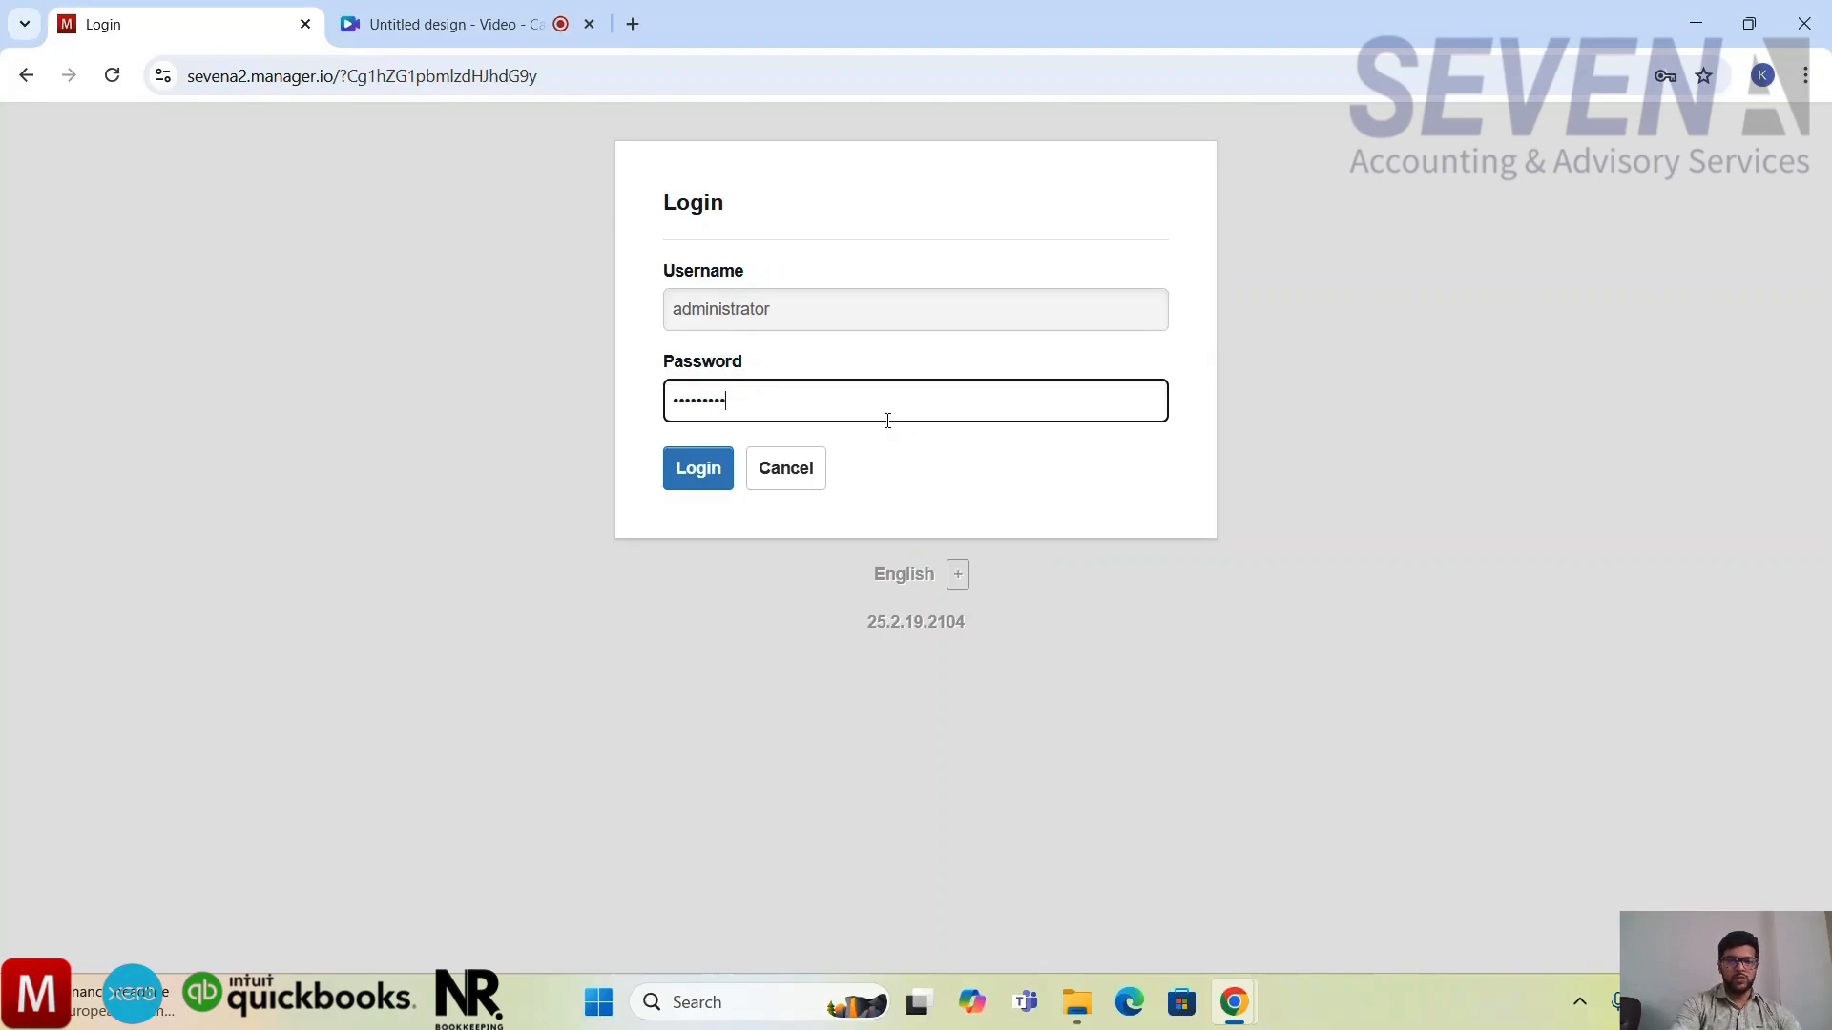
{"action": "key", "text": "Return"}
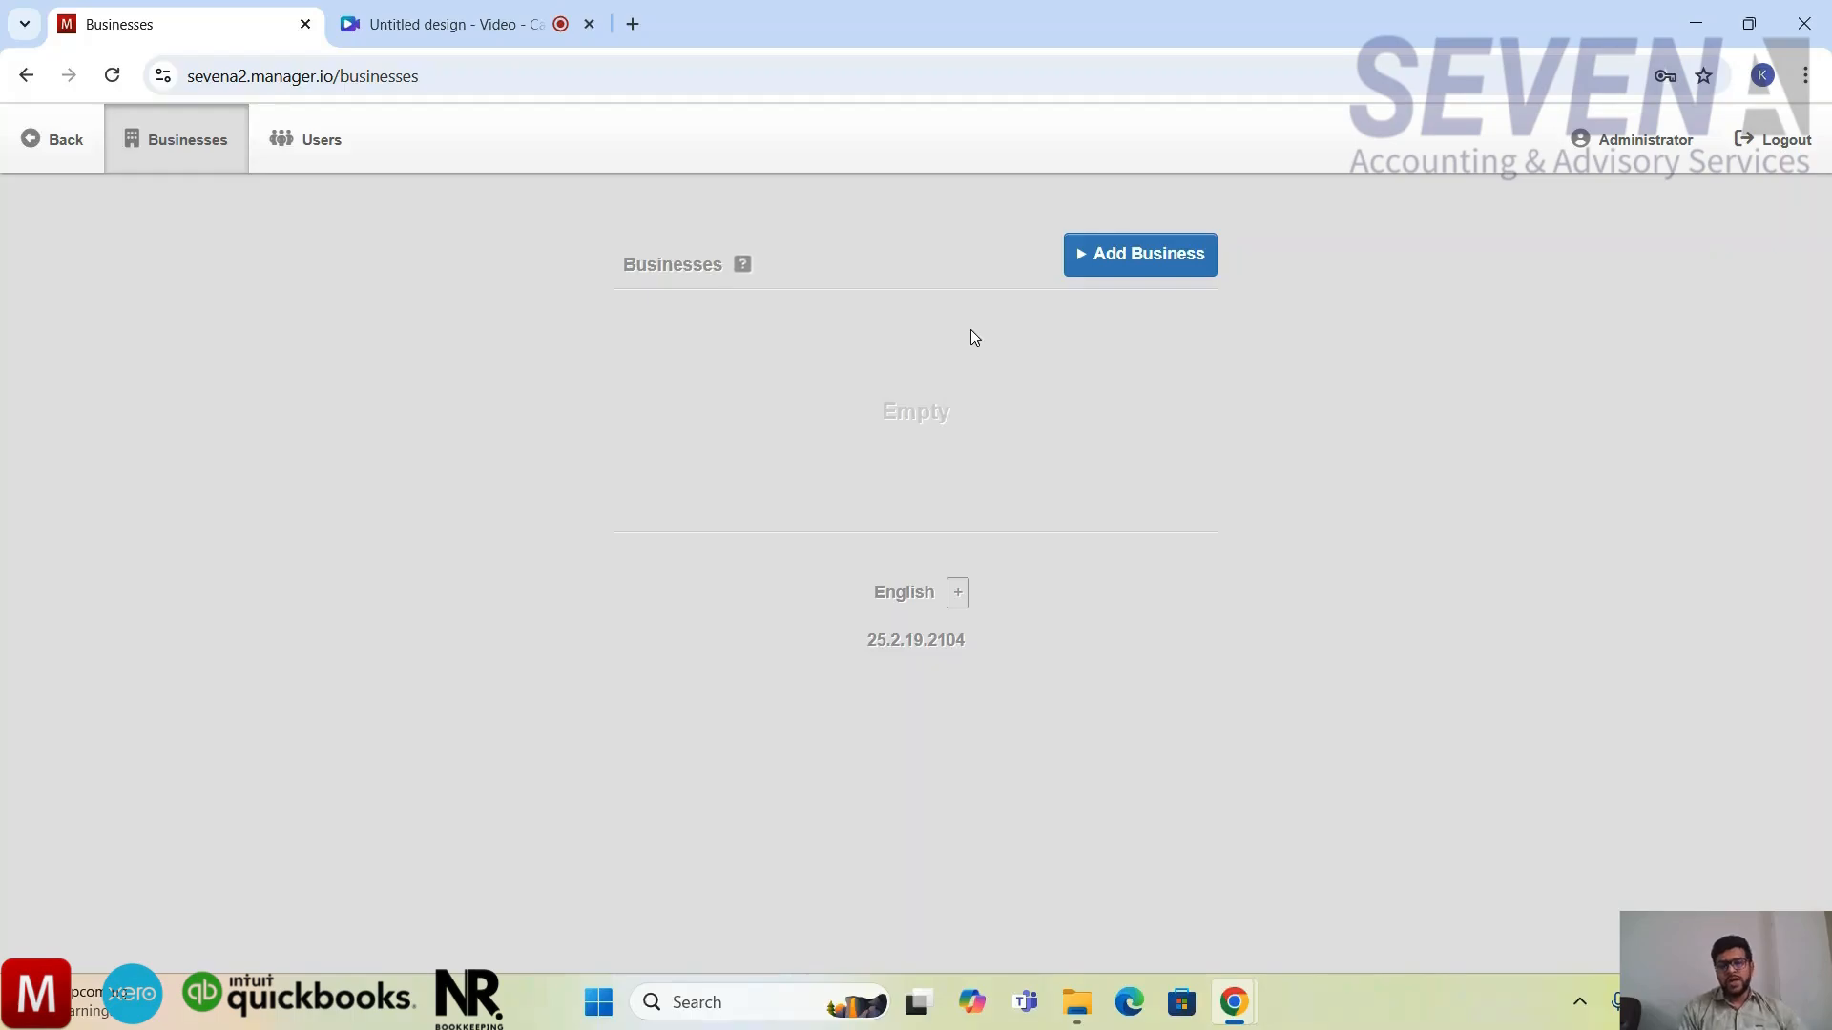
Start creating a new business and set its name to Seven A Fashion Ltd
{"action": "left_click", "coordinate": [1105, 273]}
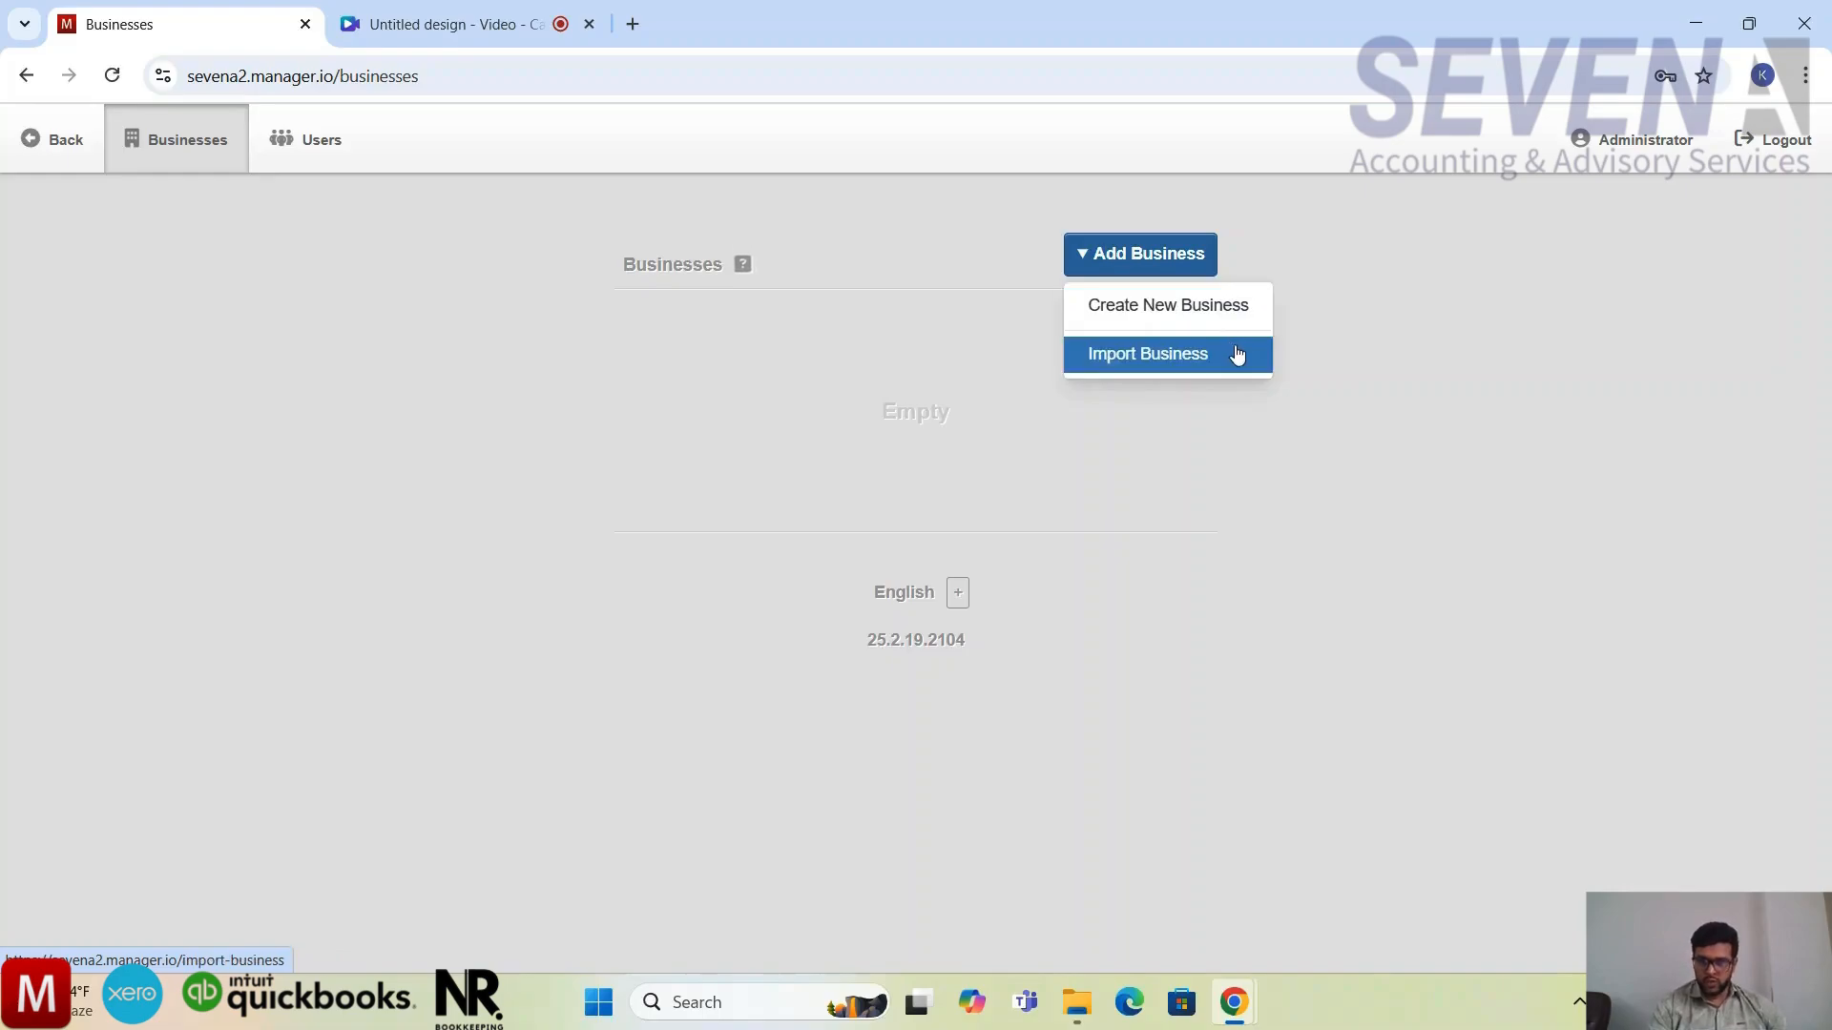
{"action": "left_click", "coordinate": [1210, 318]}
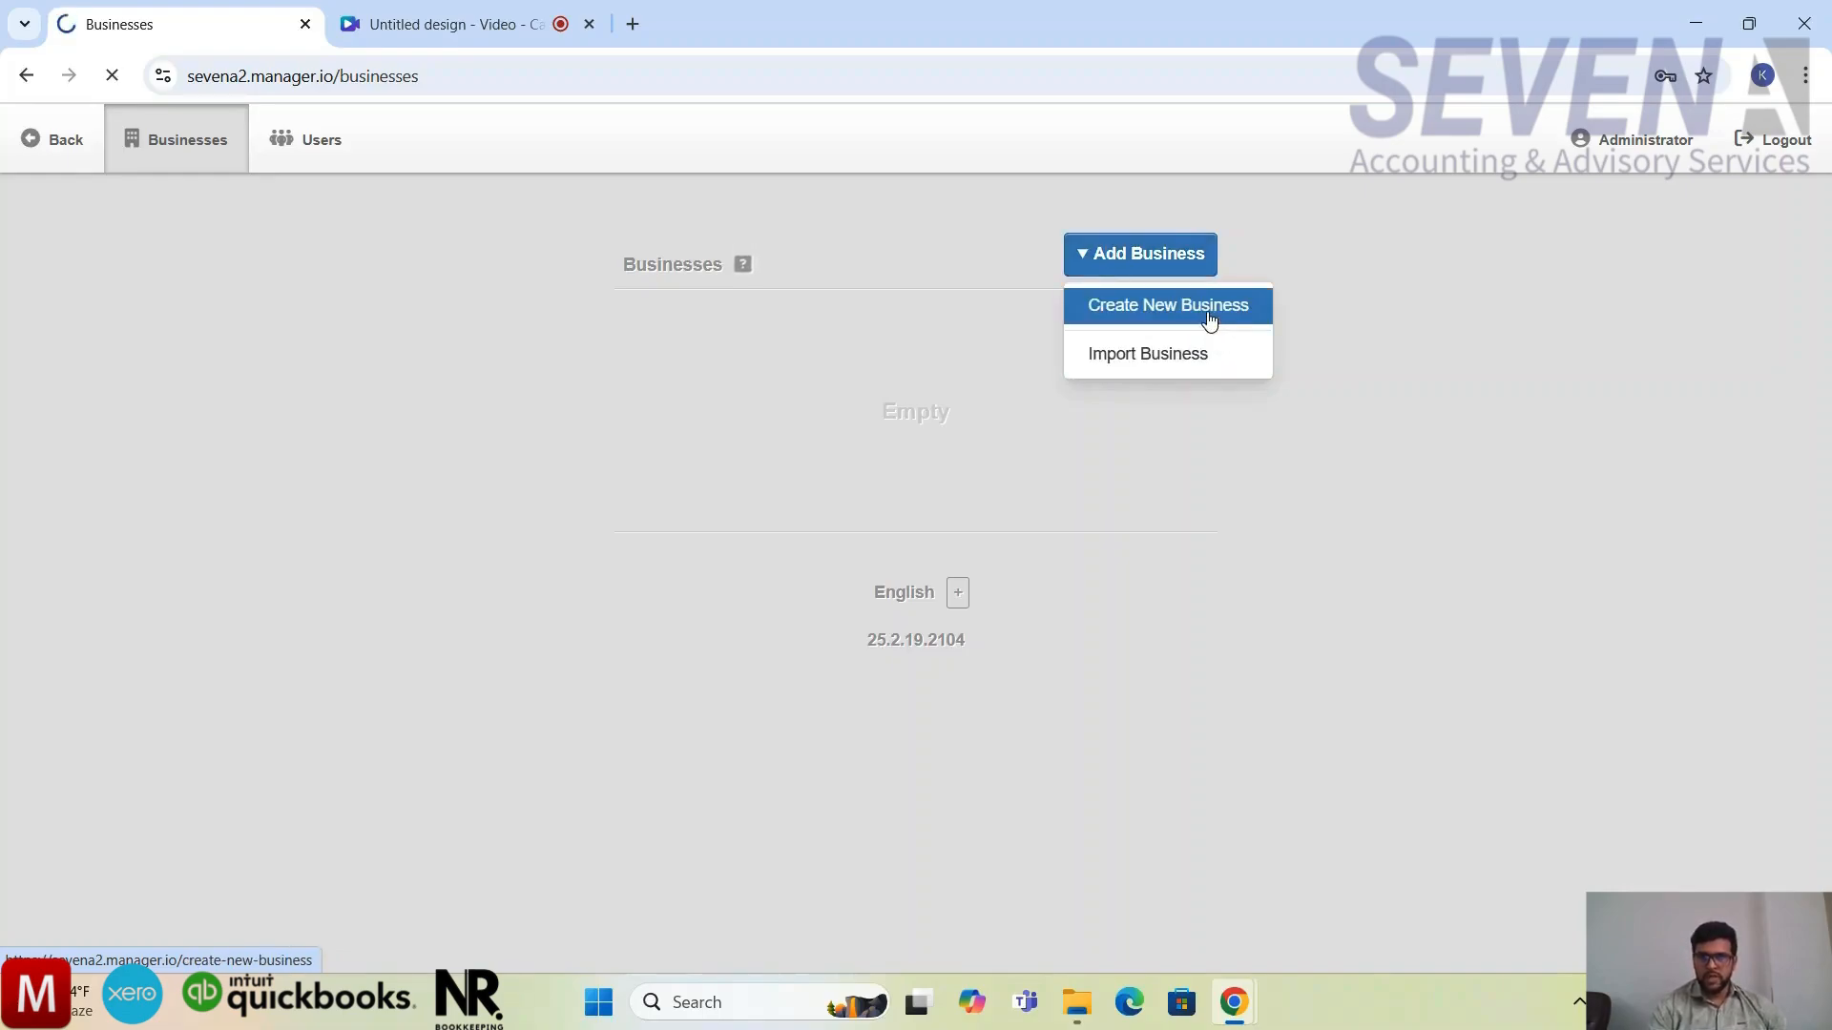
{"action": "left_click", "coordinate": [961, 380]}
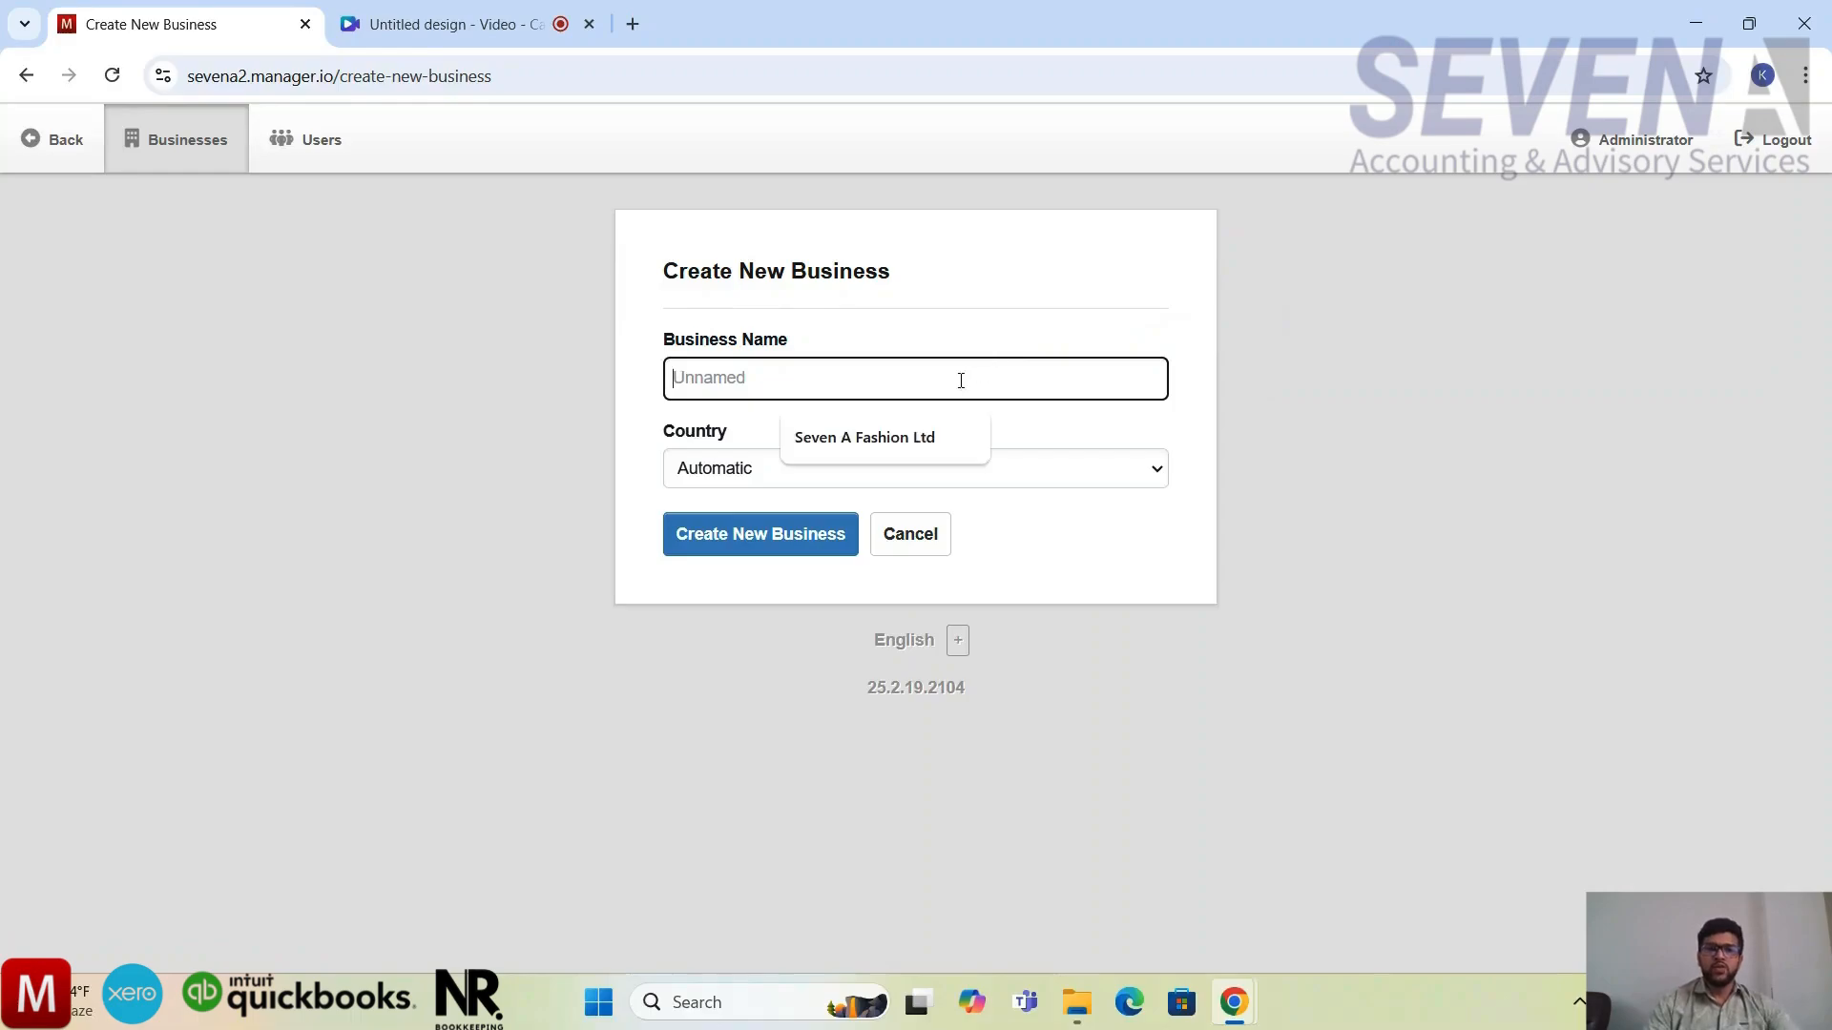
{"action": "left_click", "coordinate": [1126, 307]}
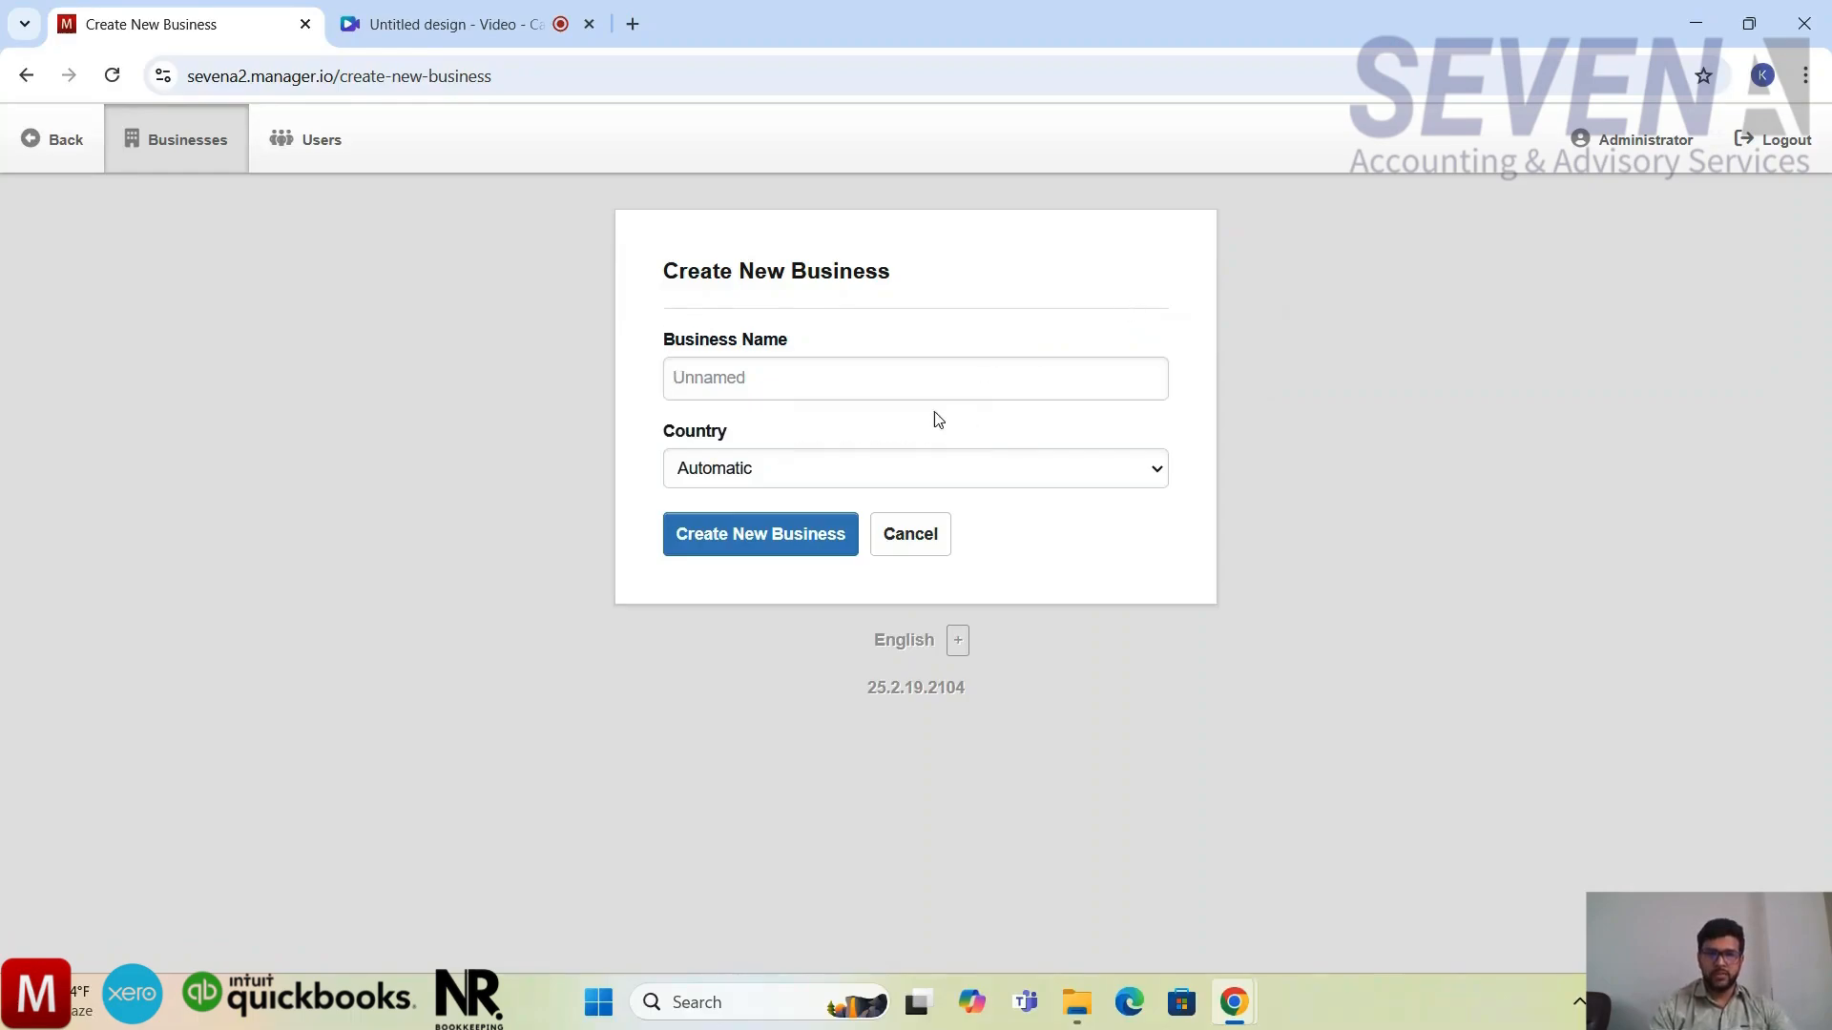
{"action": "left_click", "coordinate": [914, 391]}
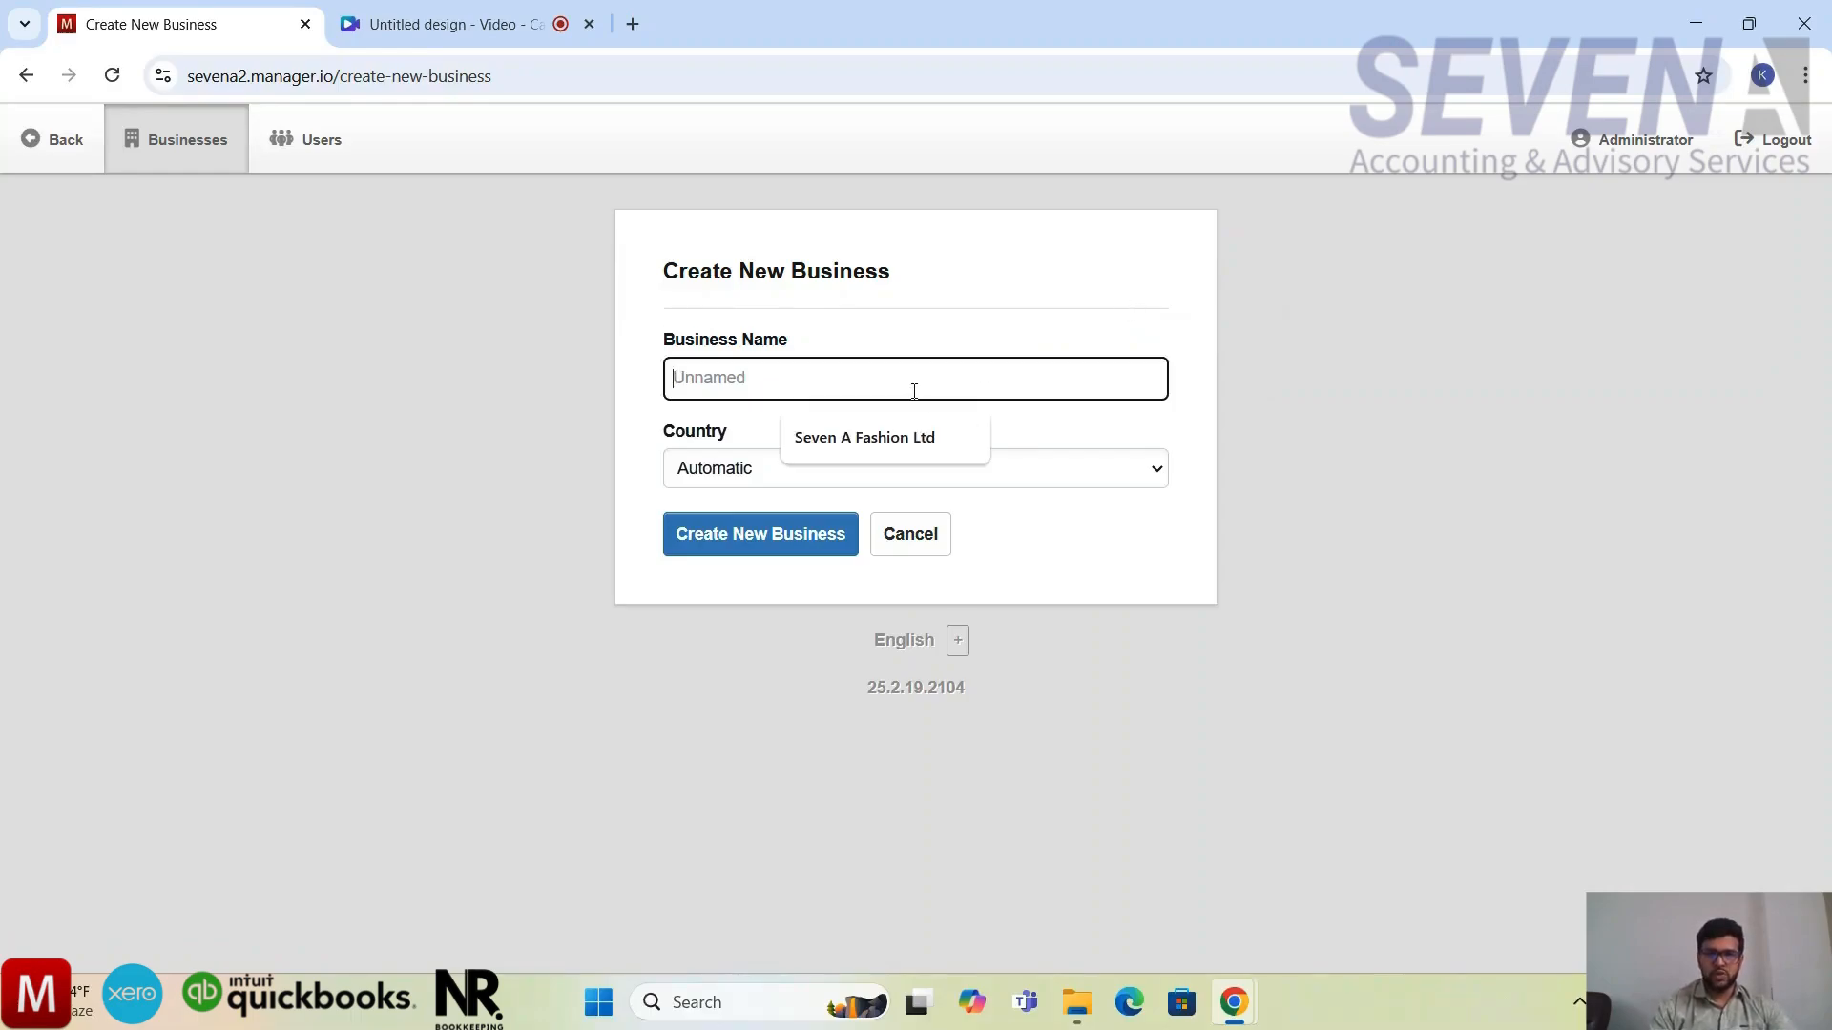
{"action": "left_click", "coordinate": [891, 437]}
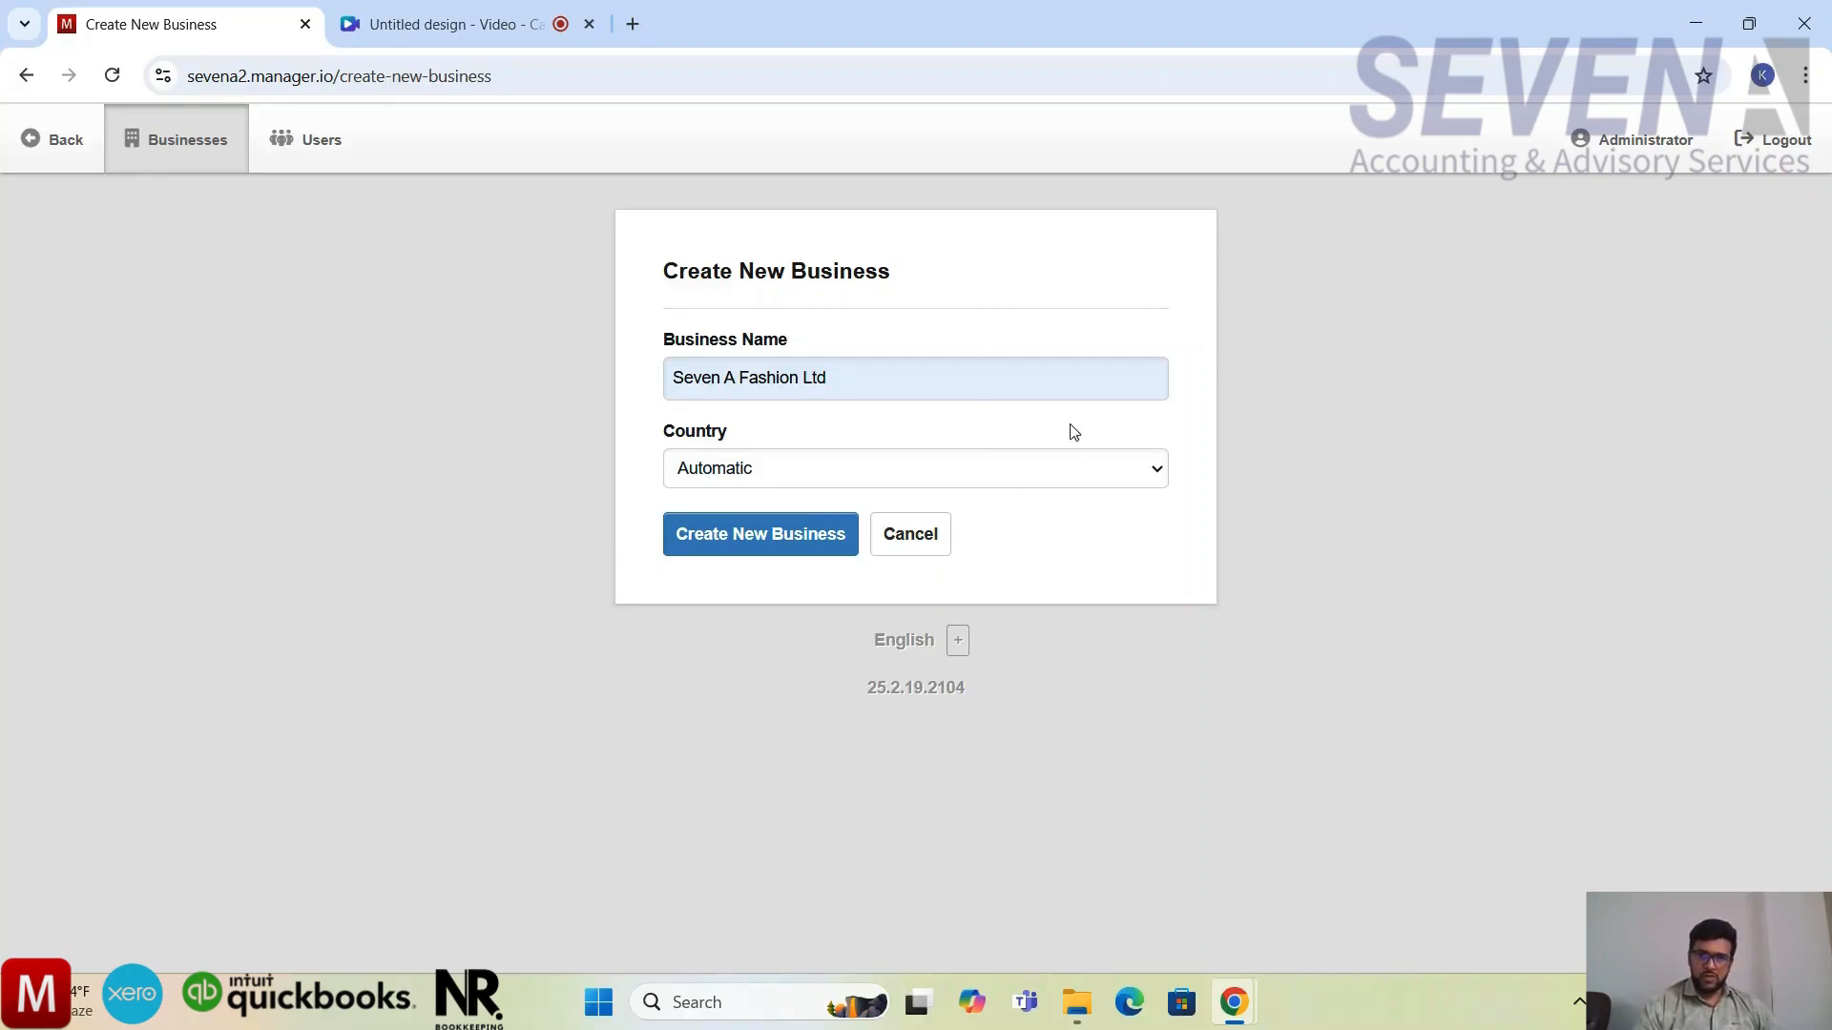
Review the country options, keep the country on Automatic, and create the new business
{"action": "left_click", "coordinate": [1068, 471]}
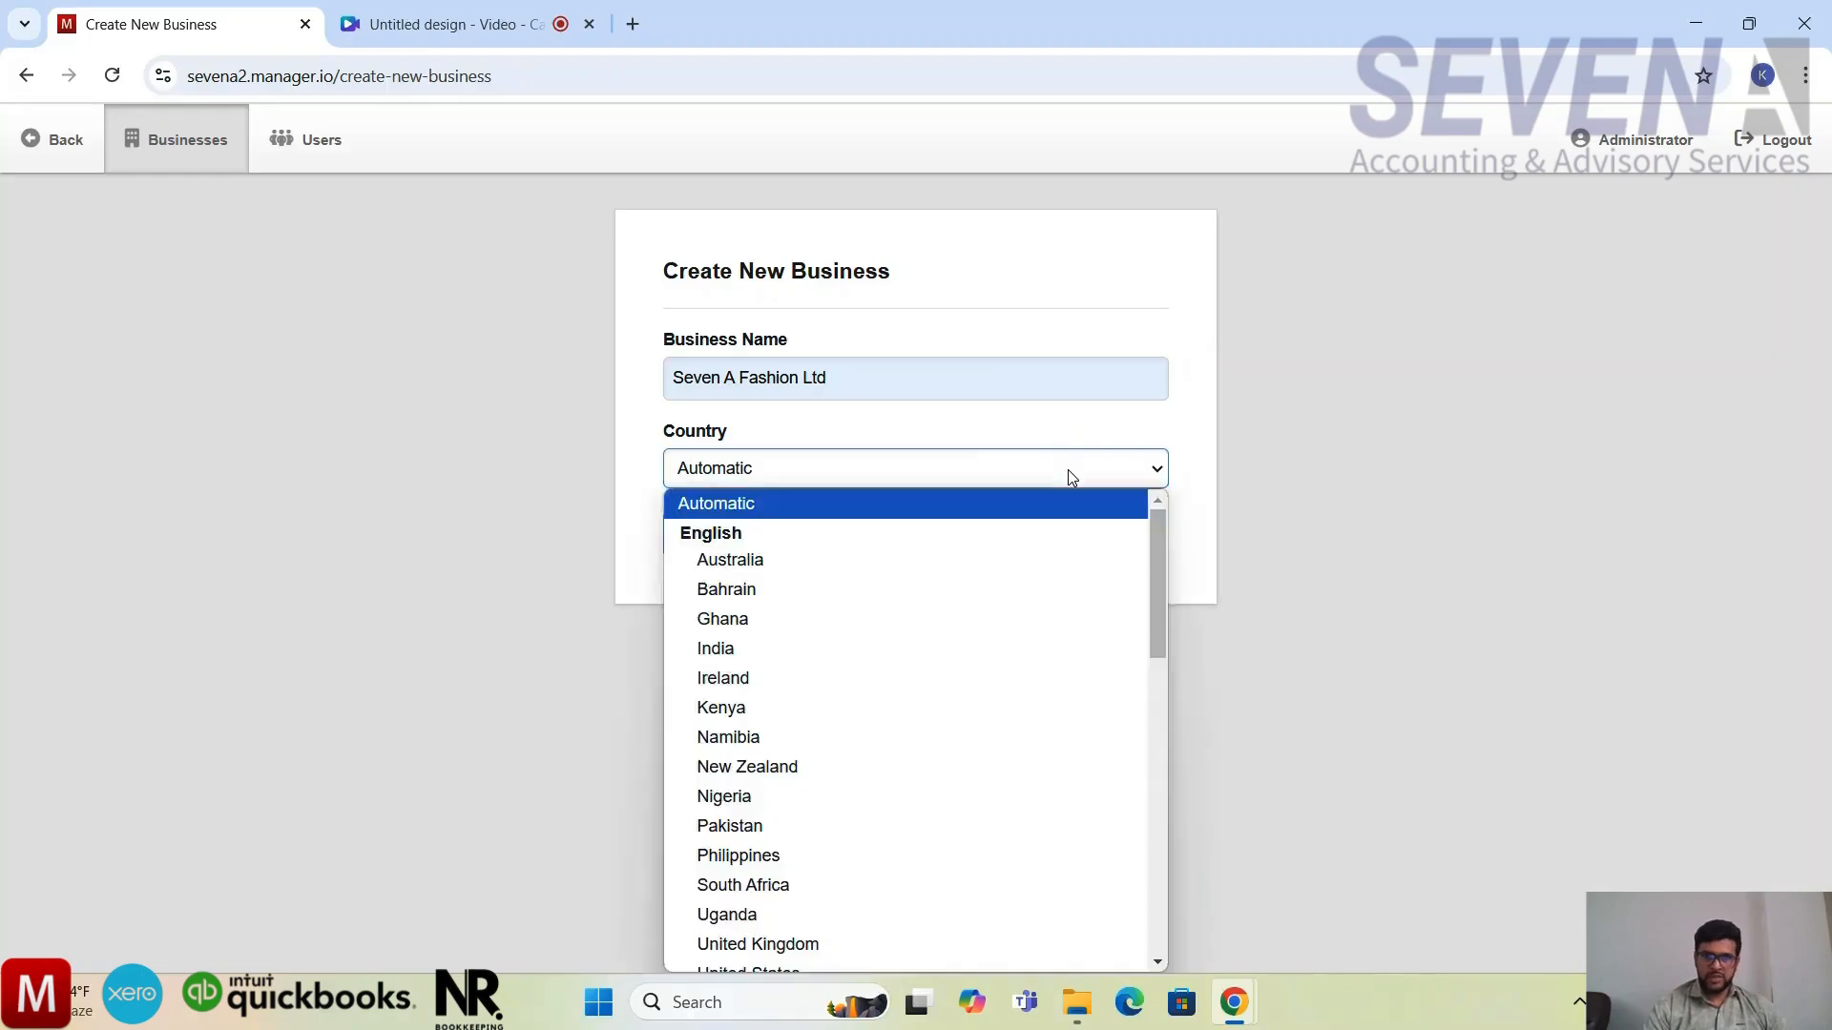
{"action": "left_click", "coordinate": [1069, 470]}
{"action": "left_click", "coordinate": [1068, 470]}
{"action": "scroll", "coordinate": [967, 700], "scroll_direction": "down", "scroll_amount": 9}
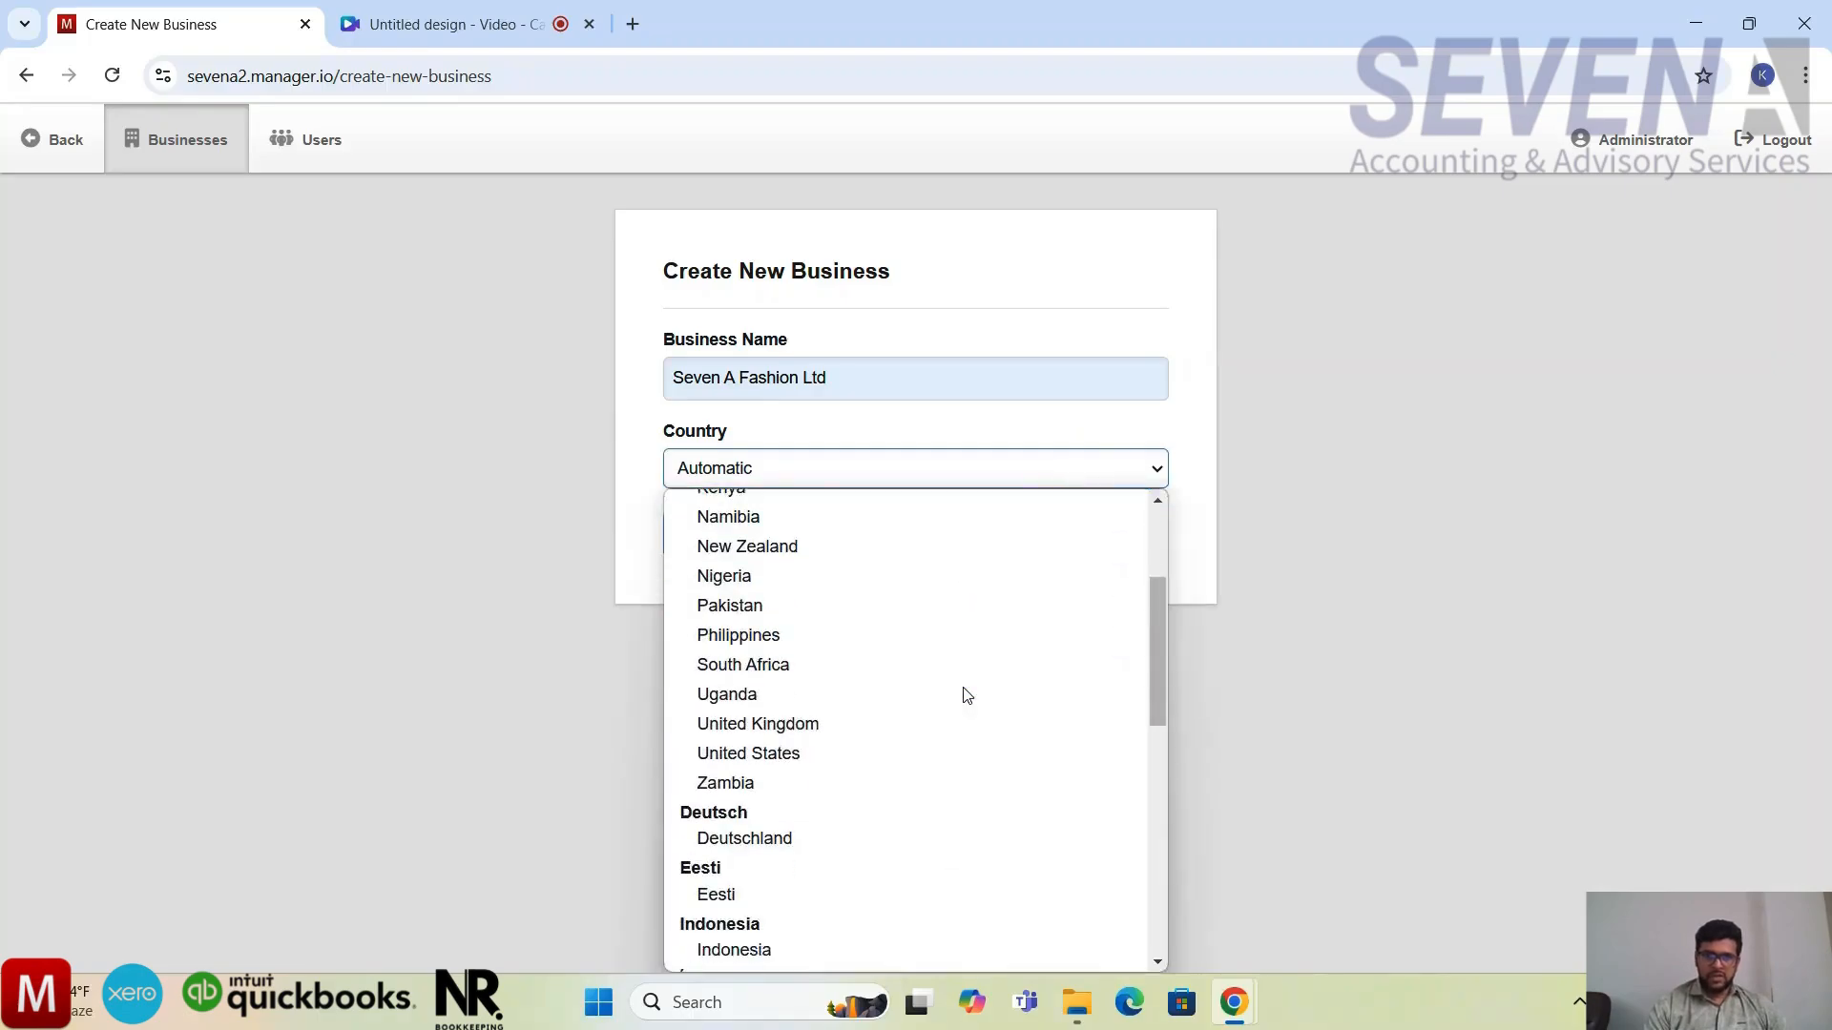
{"action": "scroll", "coordinate": [962, 695], "scroll_direction": "up", "scroll_amount": 6}
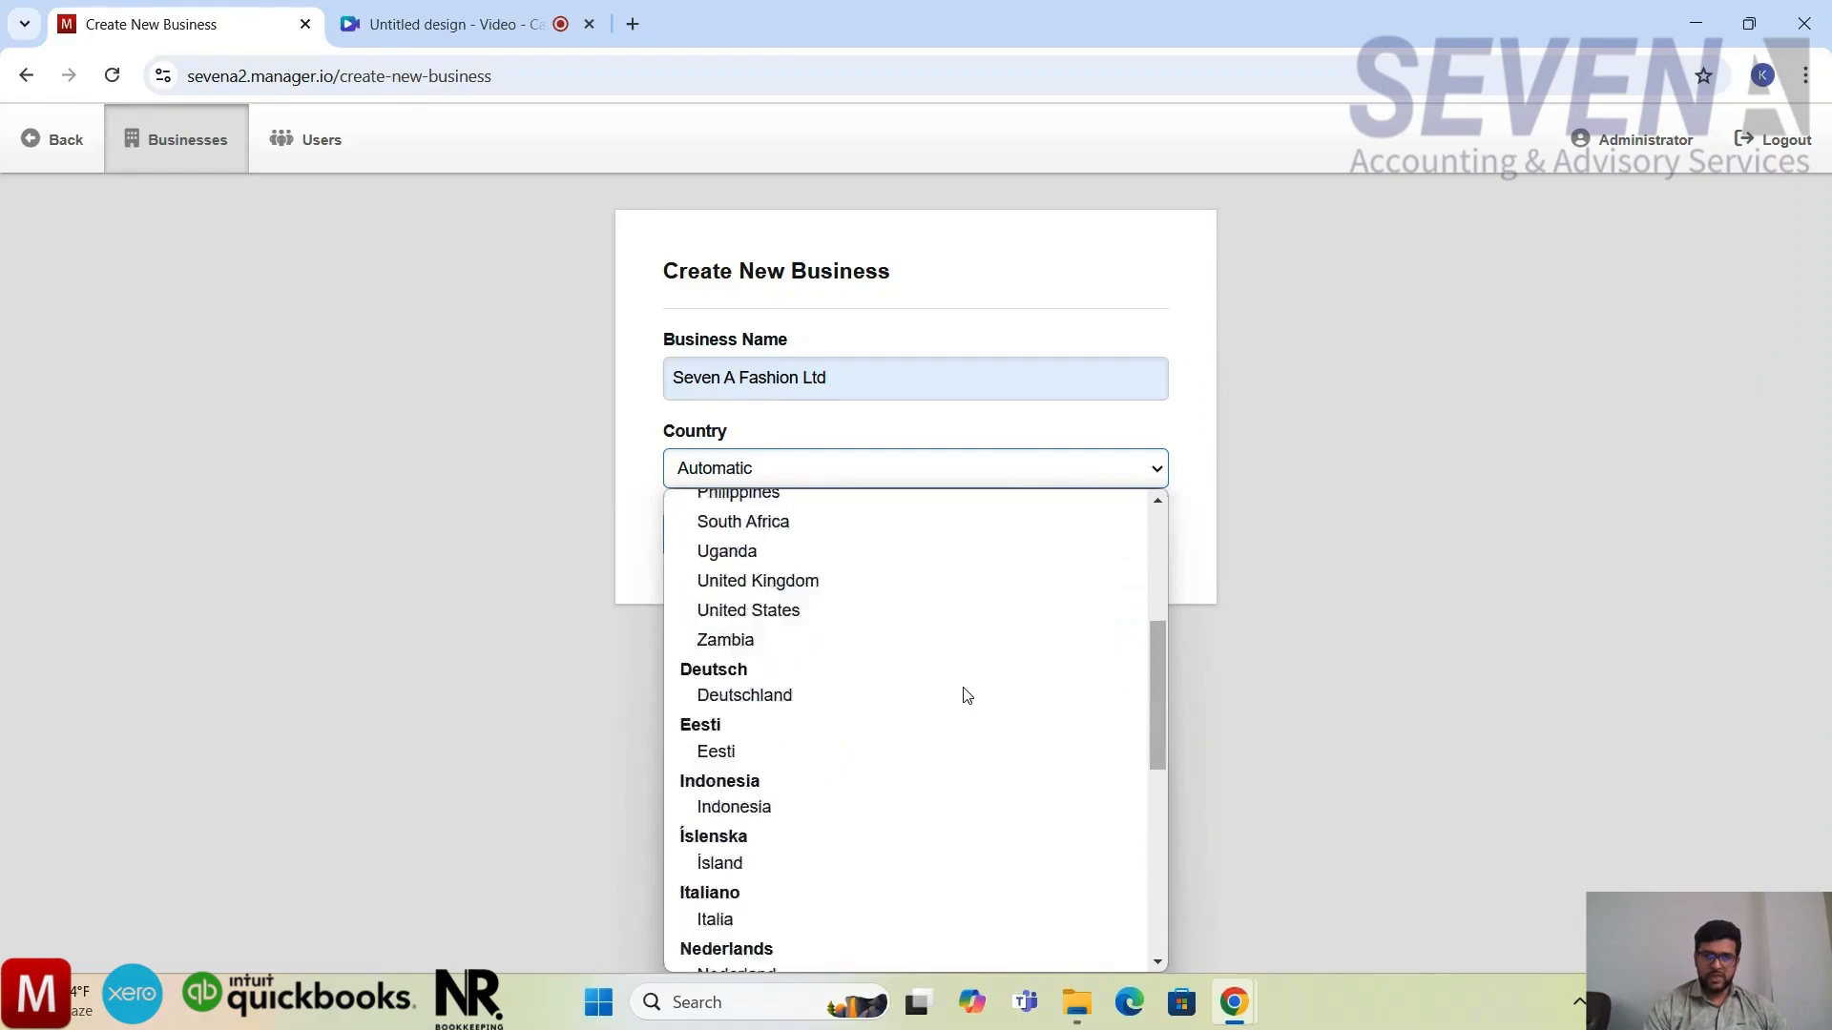
{"action": "left_click", "coordinate": [1009, 458]}
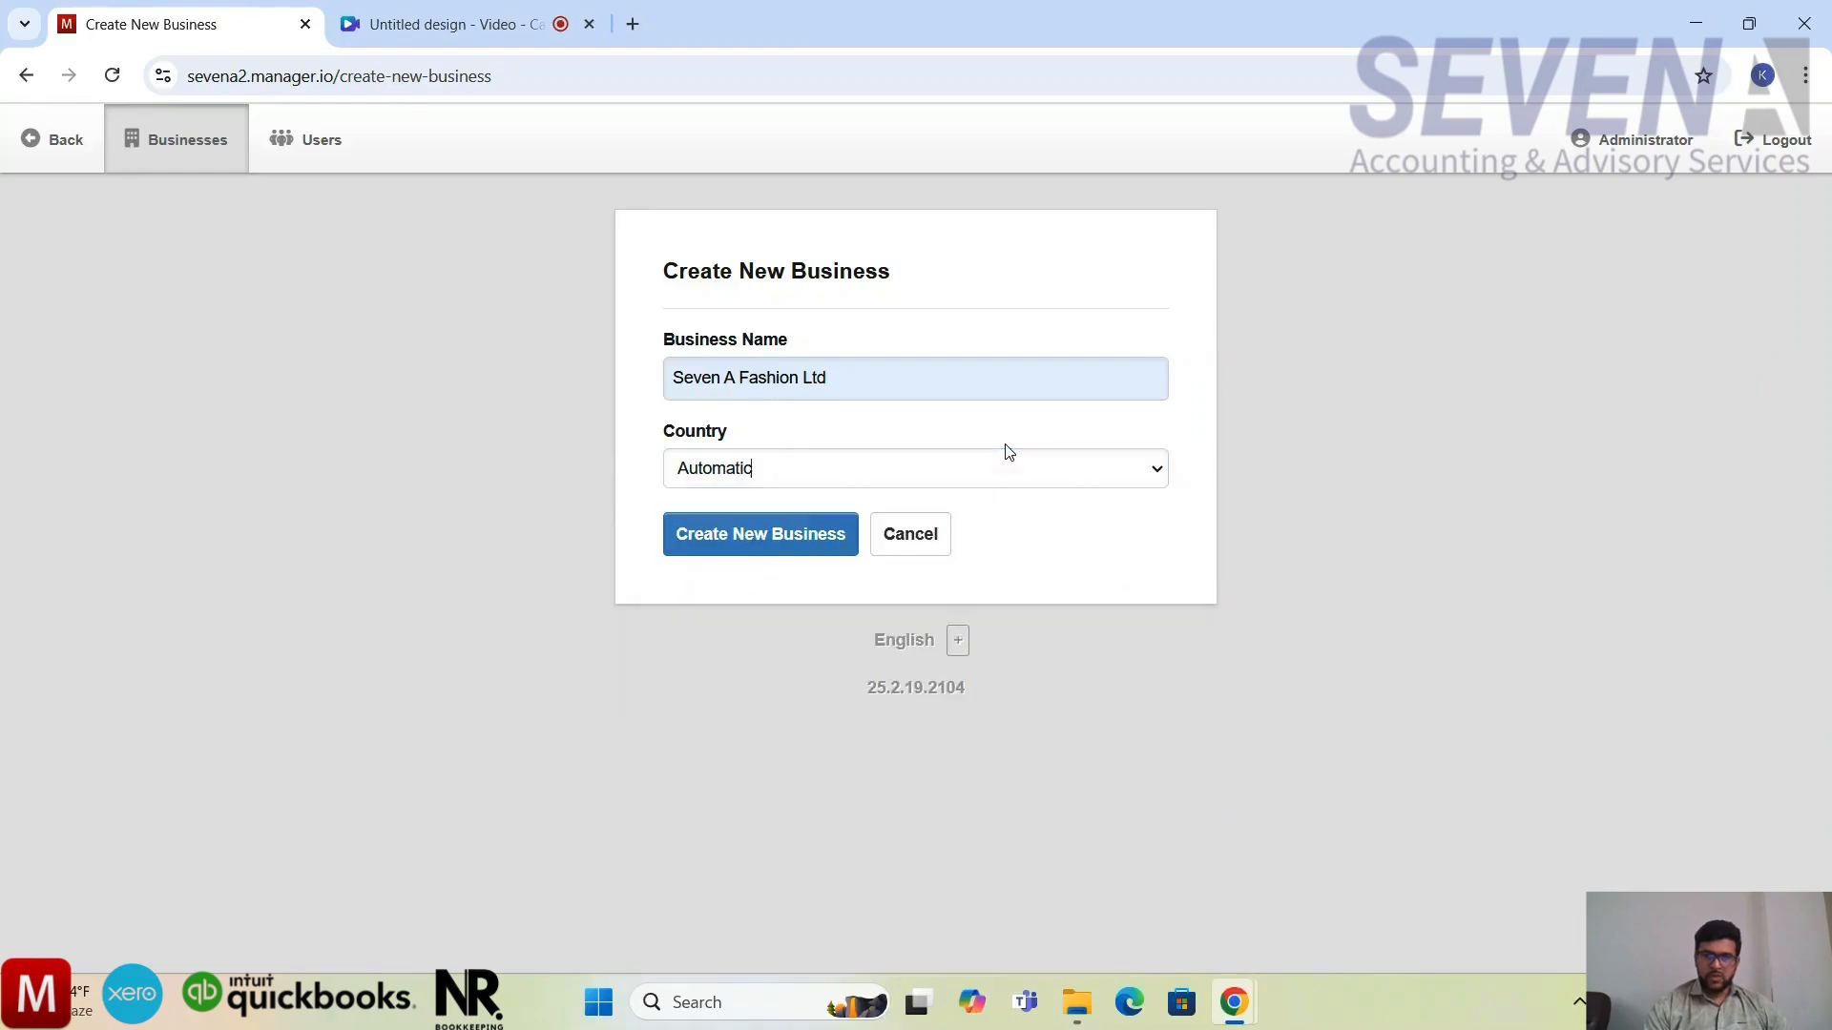
{"action": "left_click", "coordinate": [818, 546]}
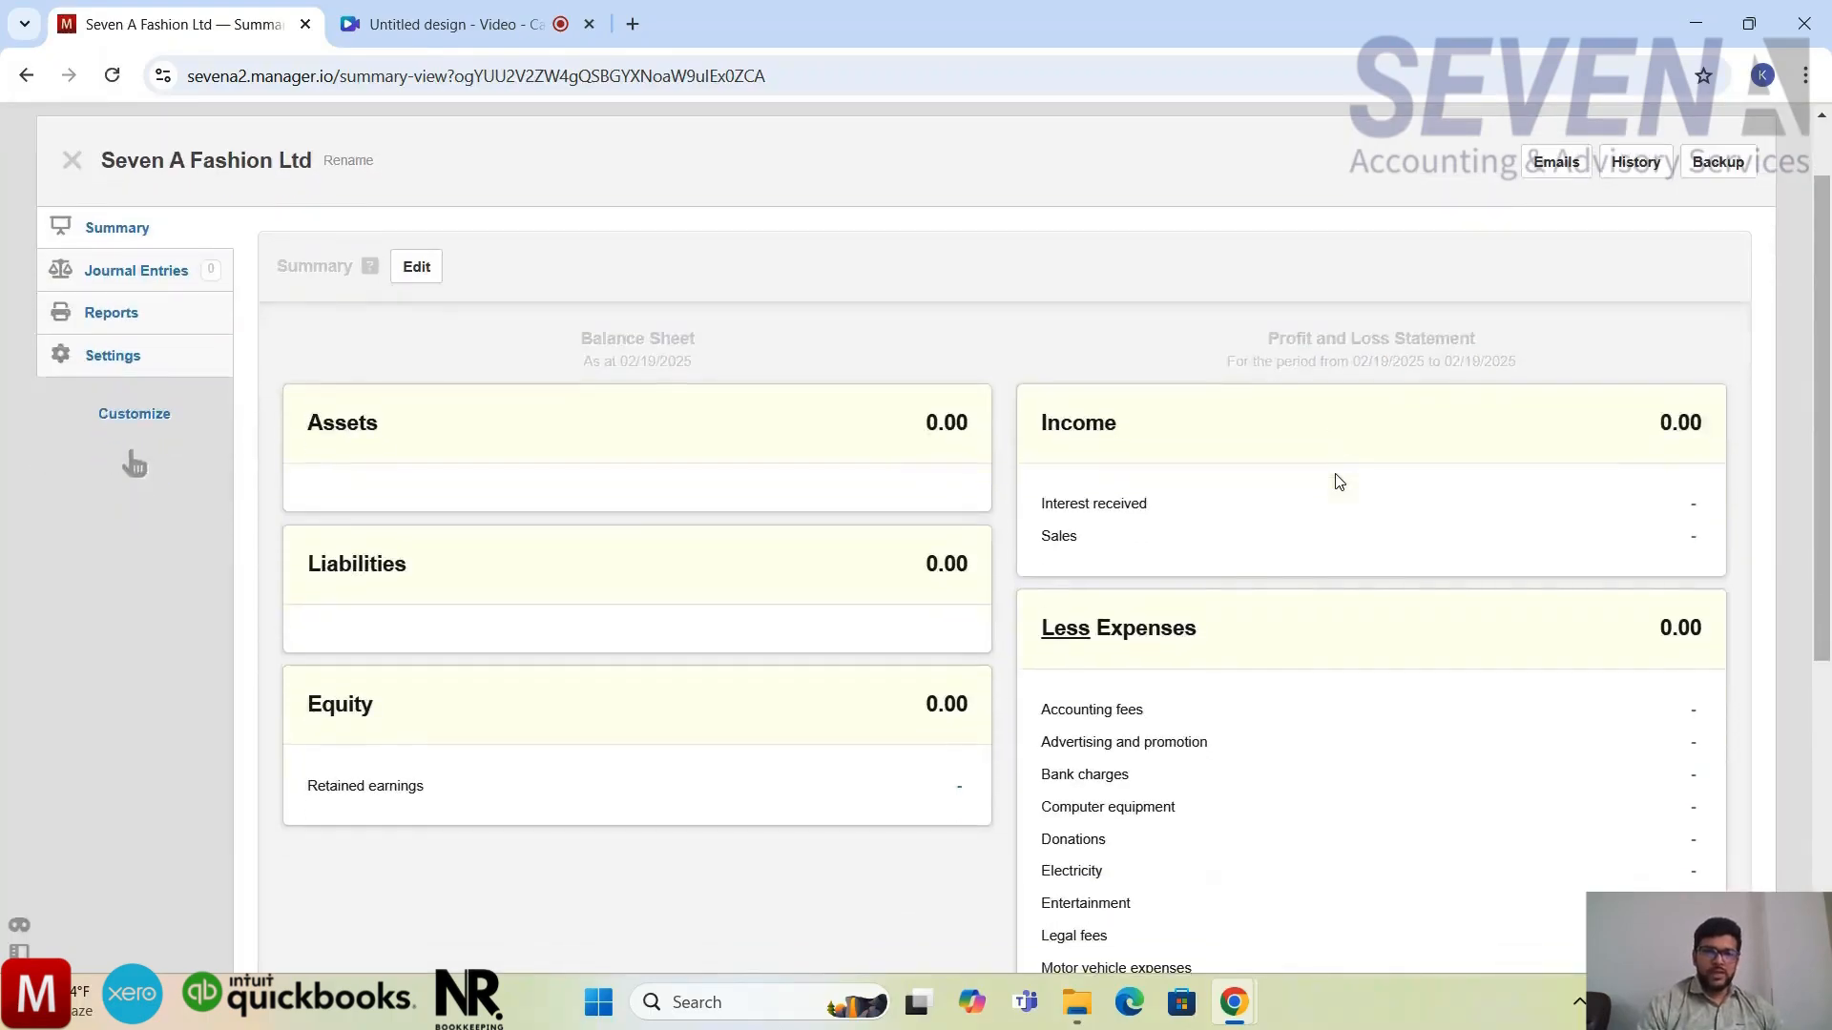
Examine the business summary, covering the balance sheet sections and the income, expense and net profit lines of the profit and loss statement
{"action": "scroll", "coordinate": [1339, 482], "scroll_direction": "down", "scroll_amount": 3}
{"action": "scroll", "coordinate": [1339, 482], "scroll_direction": "up", "scroll_amount": 4}
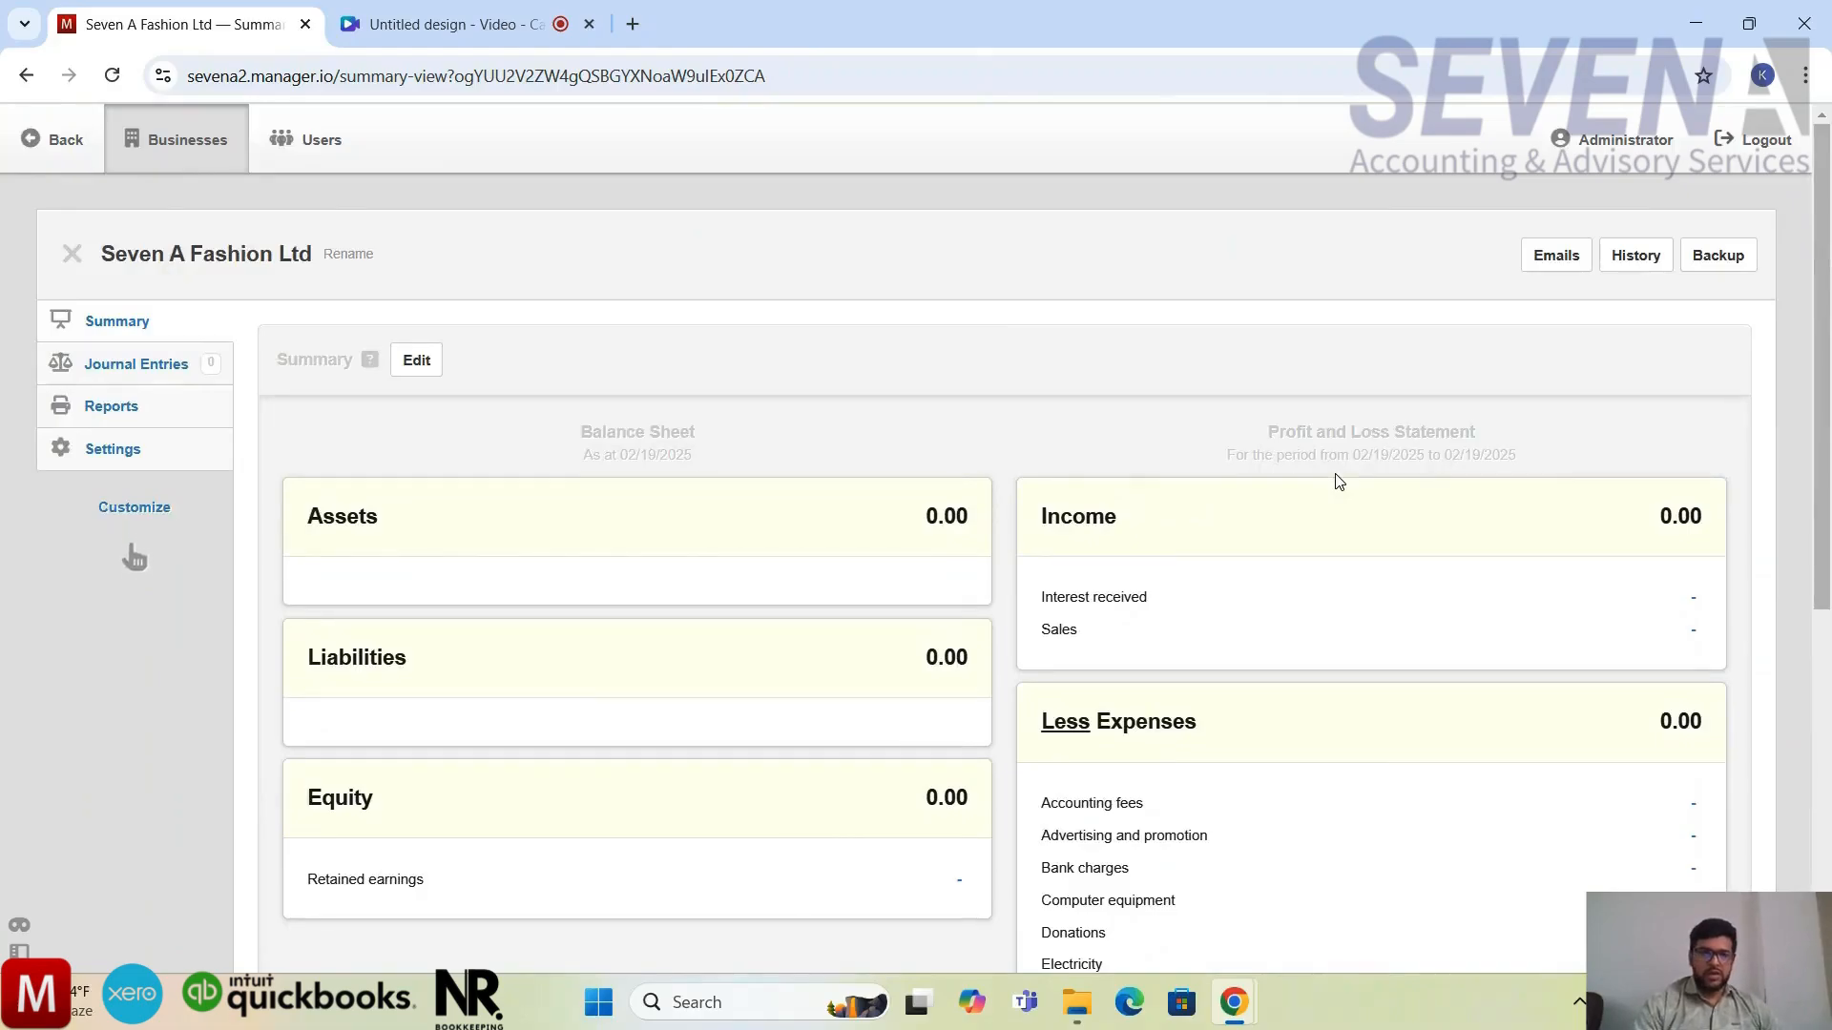
{"action": "scroll", "coordinate": [1339, 482], "scroll_direction": "down", "scroll_amount": 1}
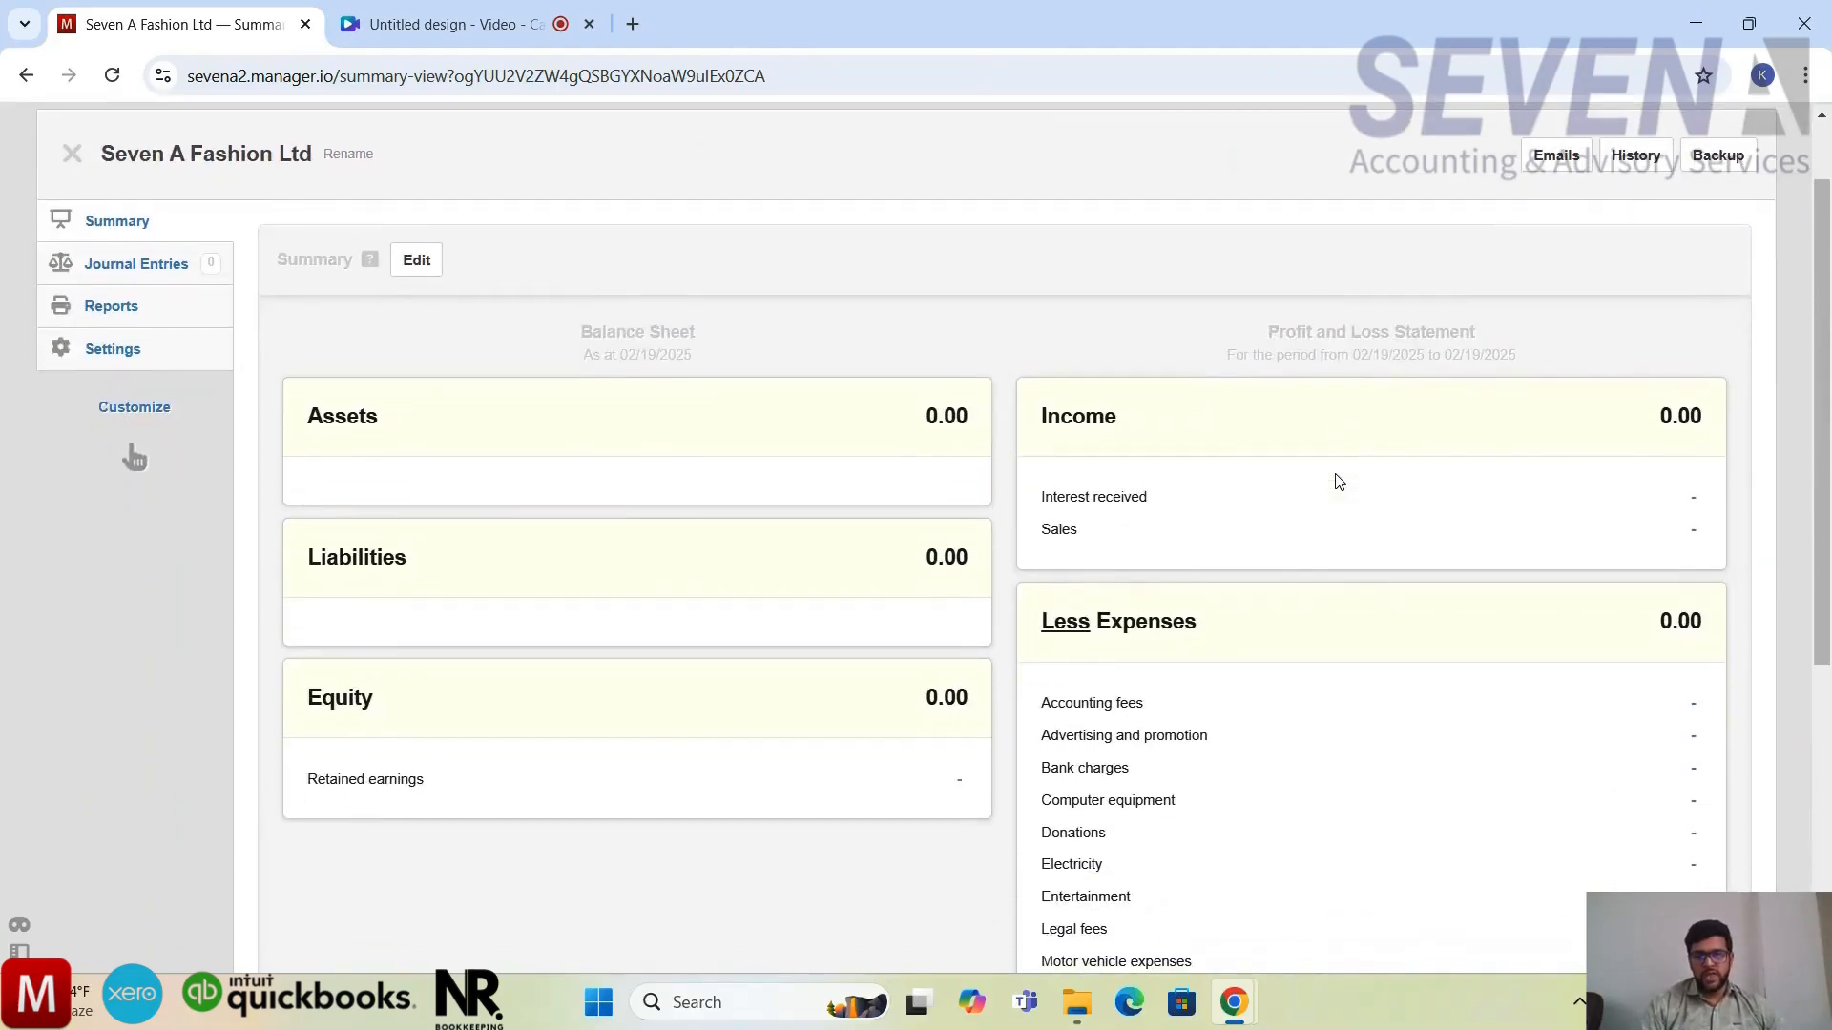
{"action": "scroll", "coordinate": [1338, 482], "scroll_direction": "down", "scroll_amount": 2}
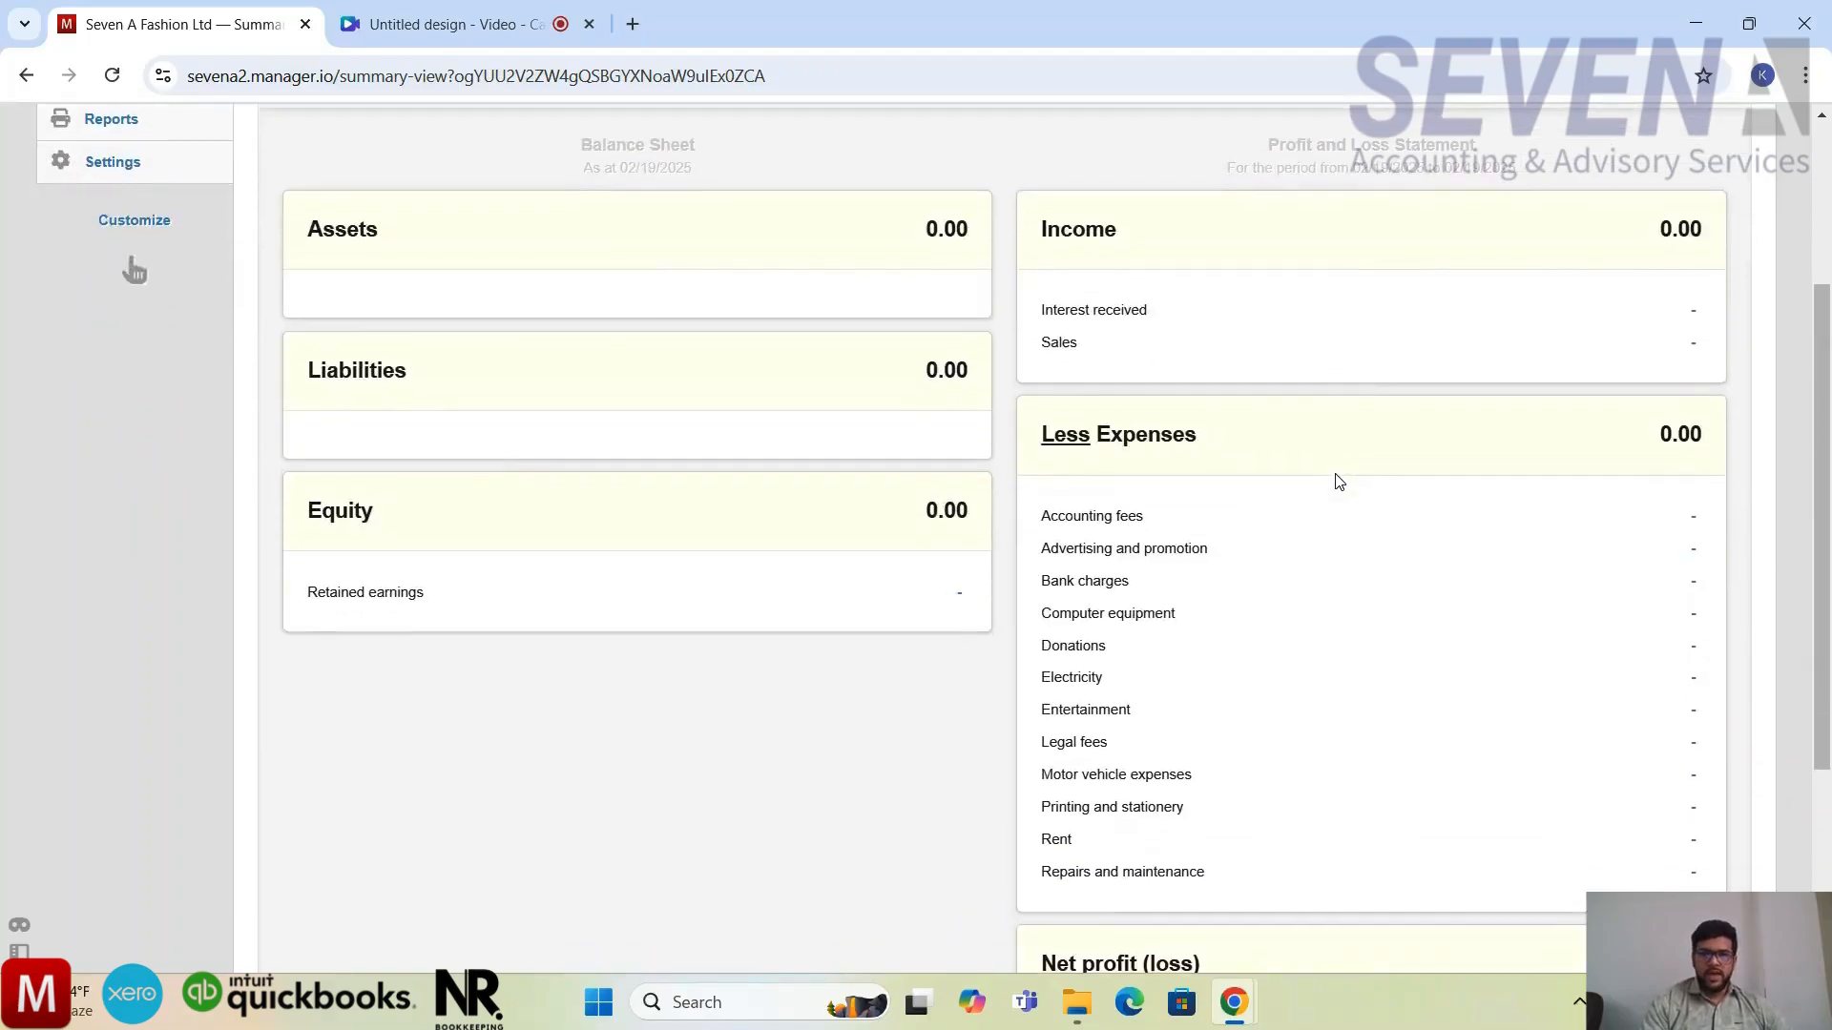
{"action": "scroll", "coordinate": [1342, 477], "scroll_direction": "down", "scroll_amount": 1}
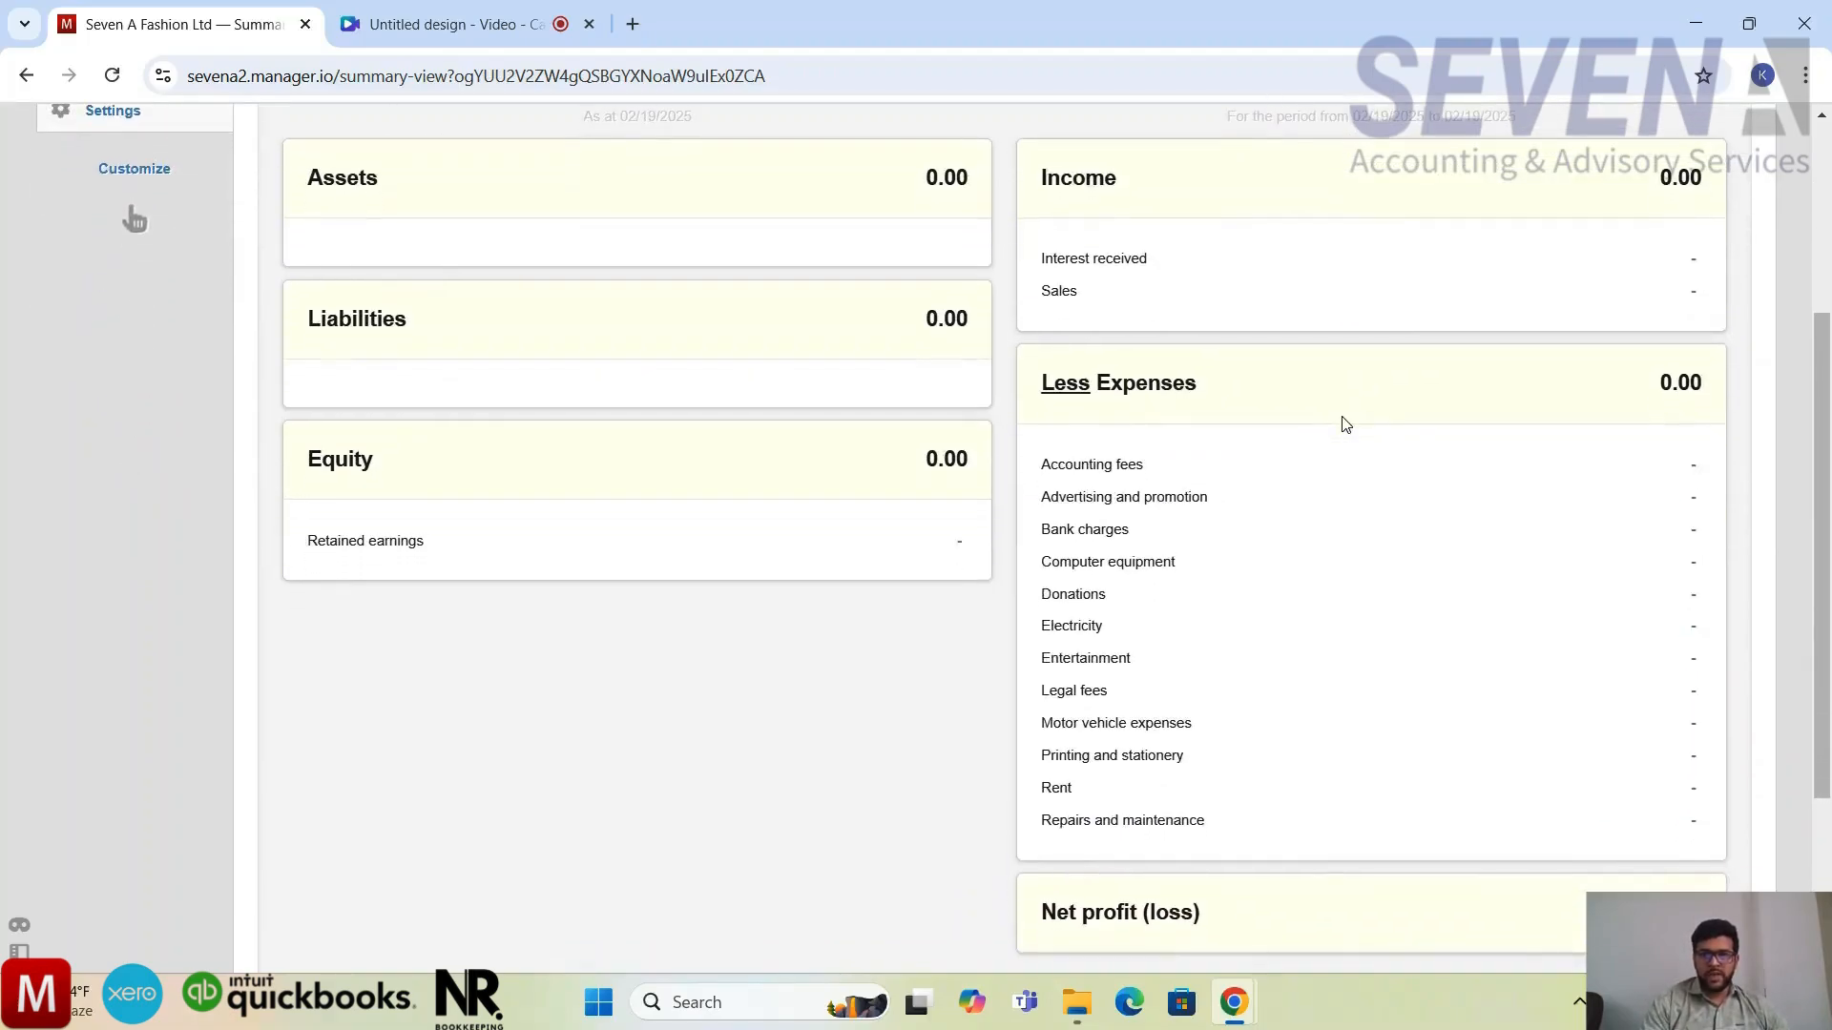
{"action": "scroll", "coordinate": [1339, 422], "scroll_direction": "up", "scroll_amount": 3}
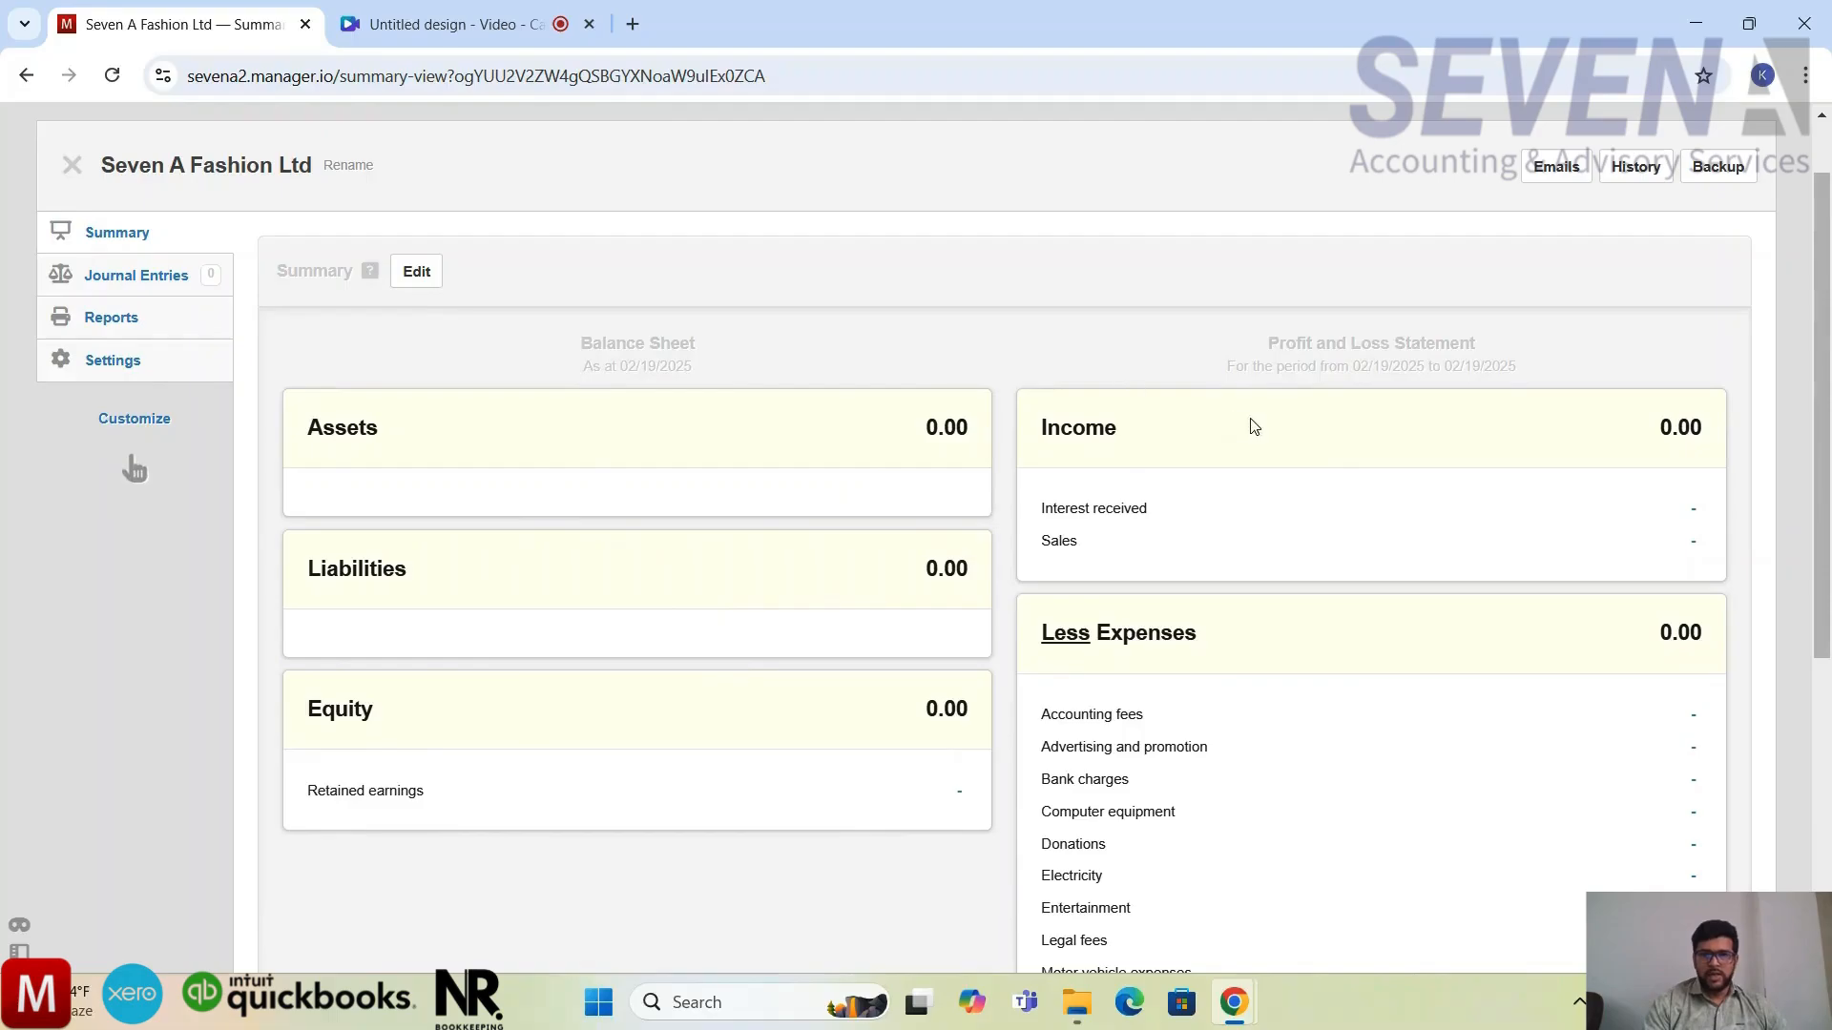
{"action": "scroll", "coordinate": [1402, 737], "scroll_direction": "down", "scroll_amount": 3}
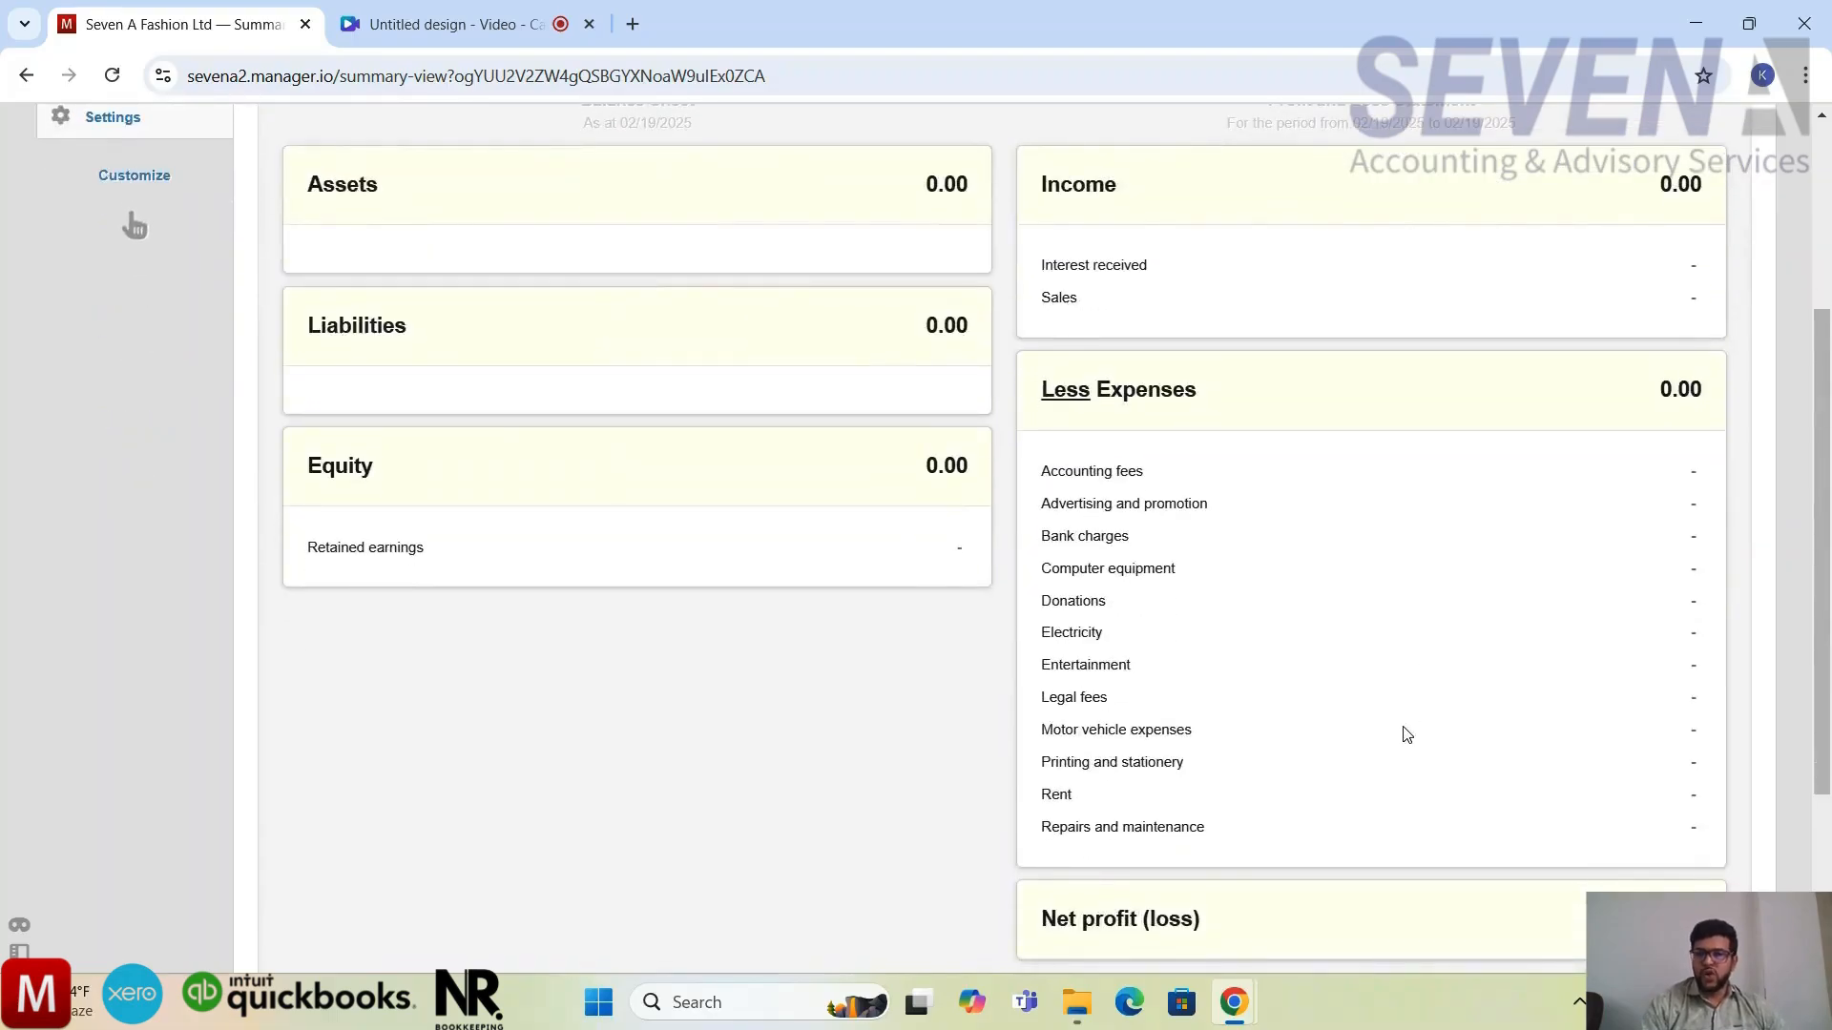
{"action": "scroll", "coordinate": [1405, 736], "scroll_direction": "down", "scroll_amount": 2}
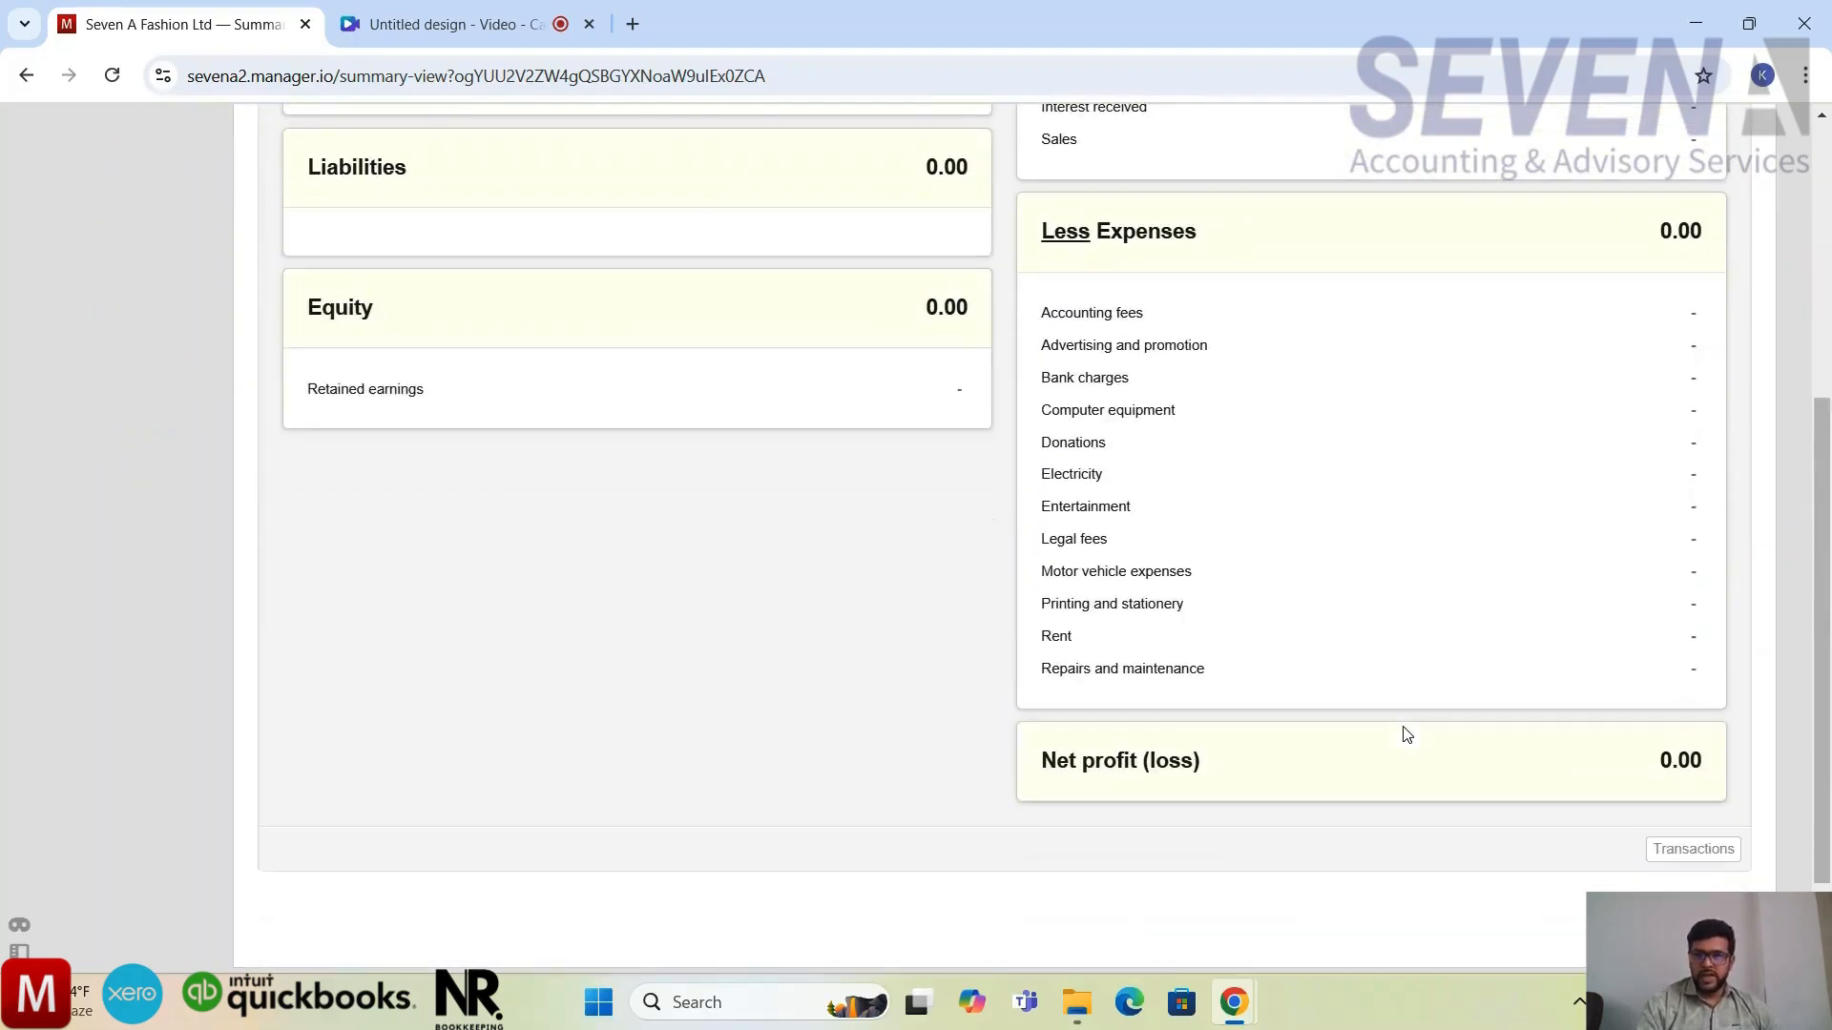
{"action": "scroll", "coordinate": [1386, 598], "scroll_direction": "up", "scroll_amount": 3}
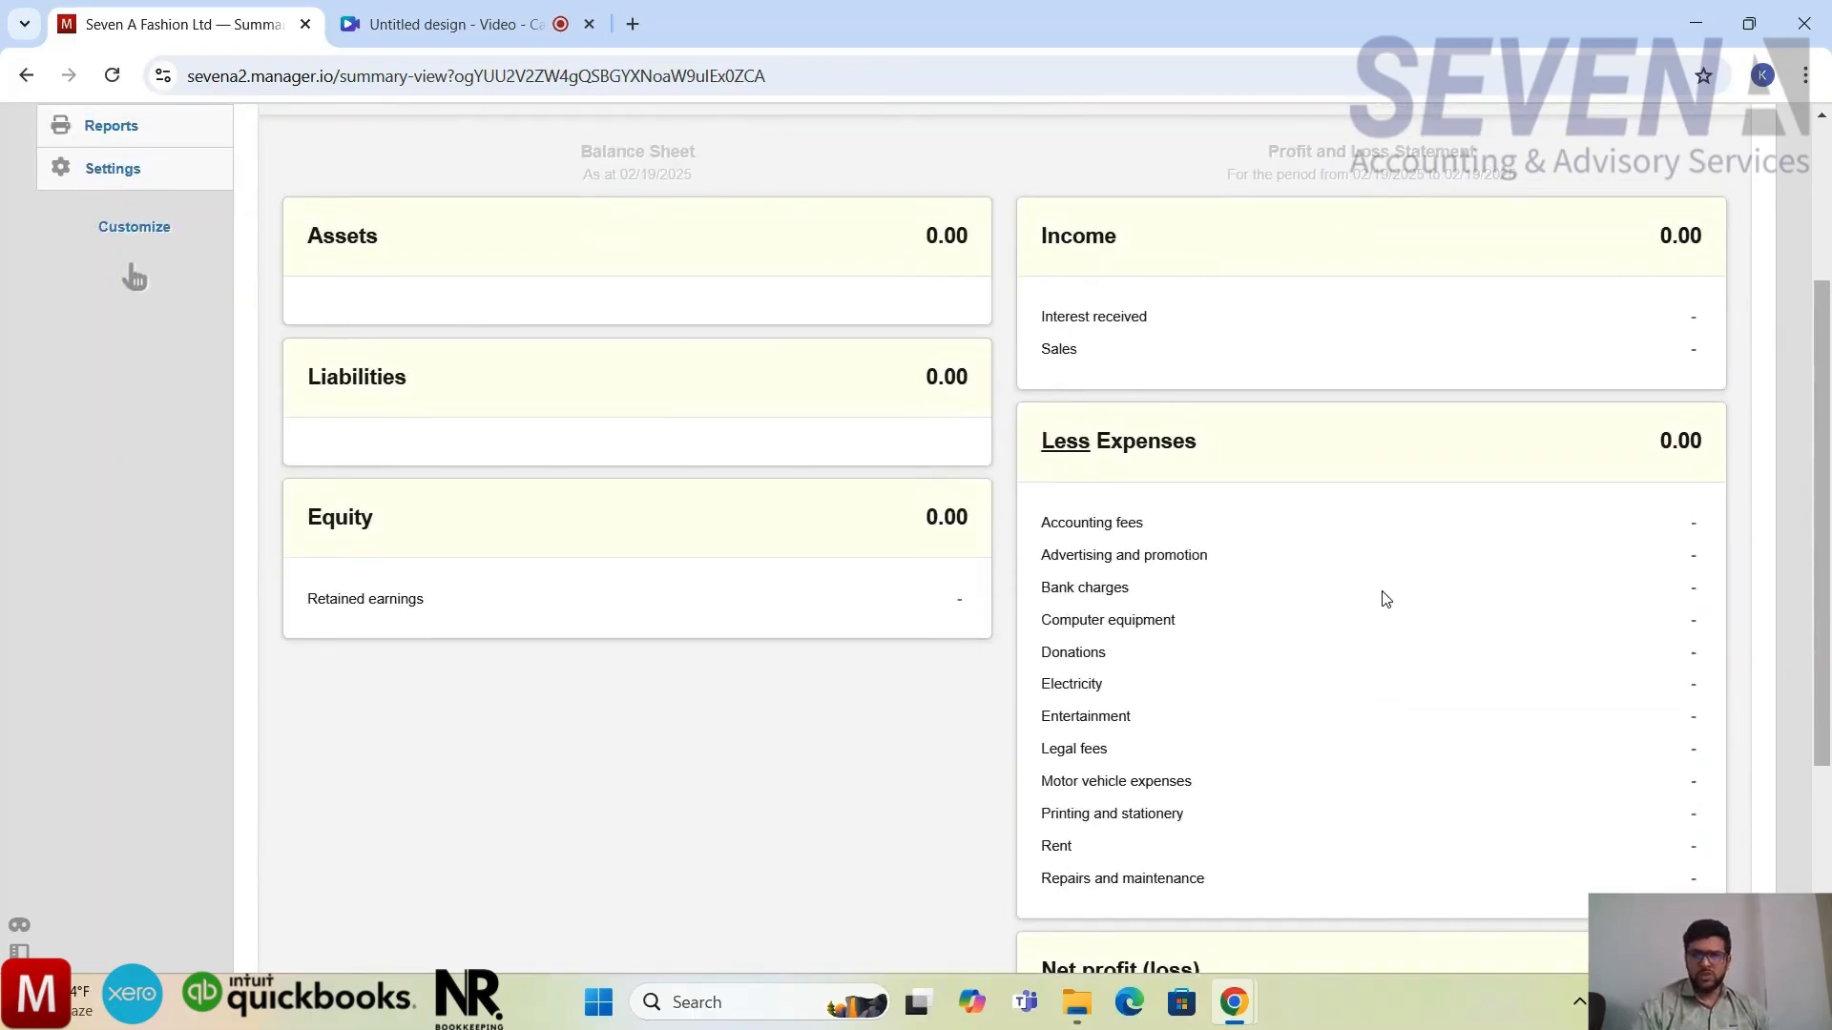
{"action": "scroll", "coordinate": [1386, 598], "scroll_direction": "down", "scroll_amount": 1}
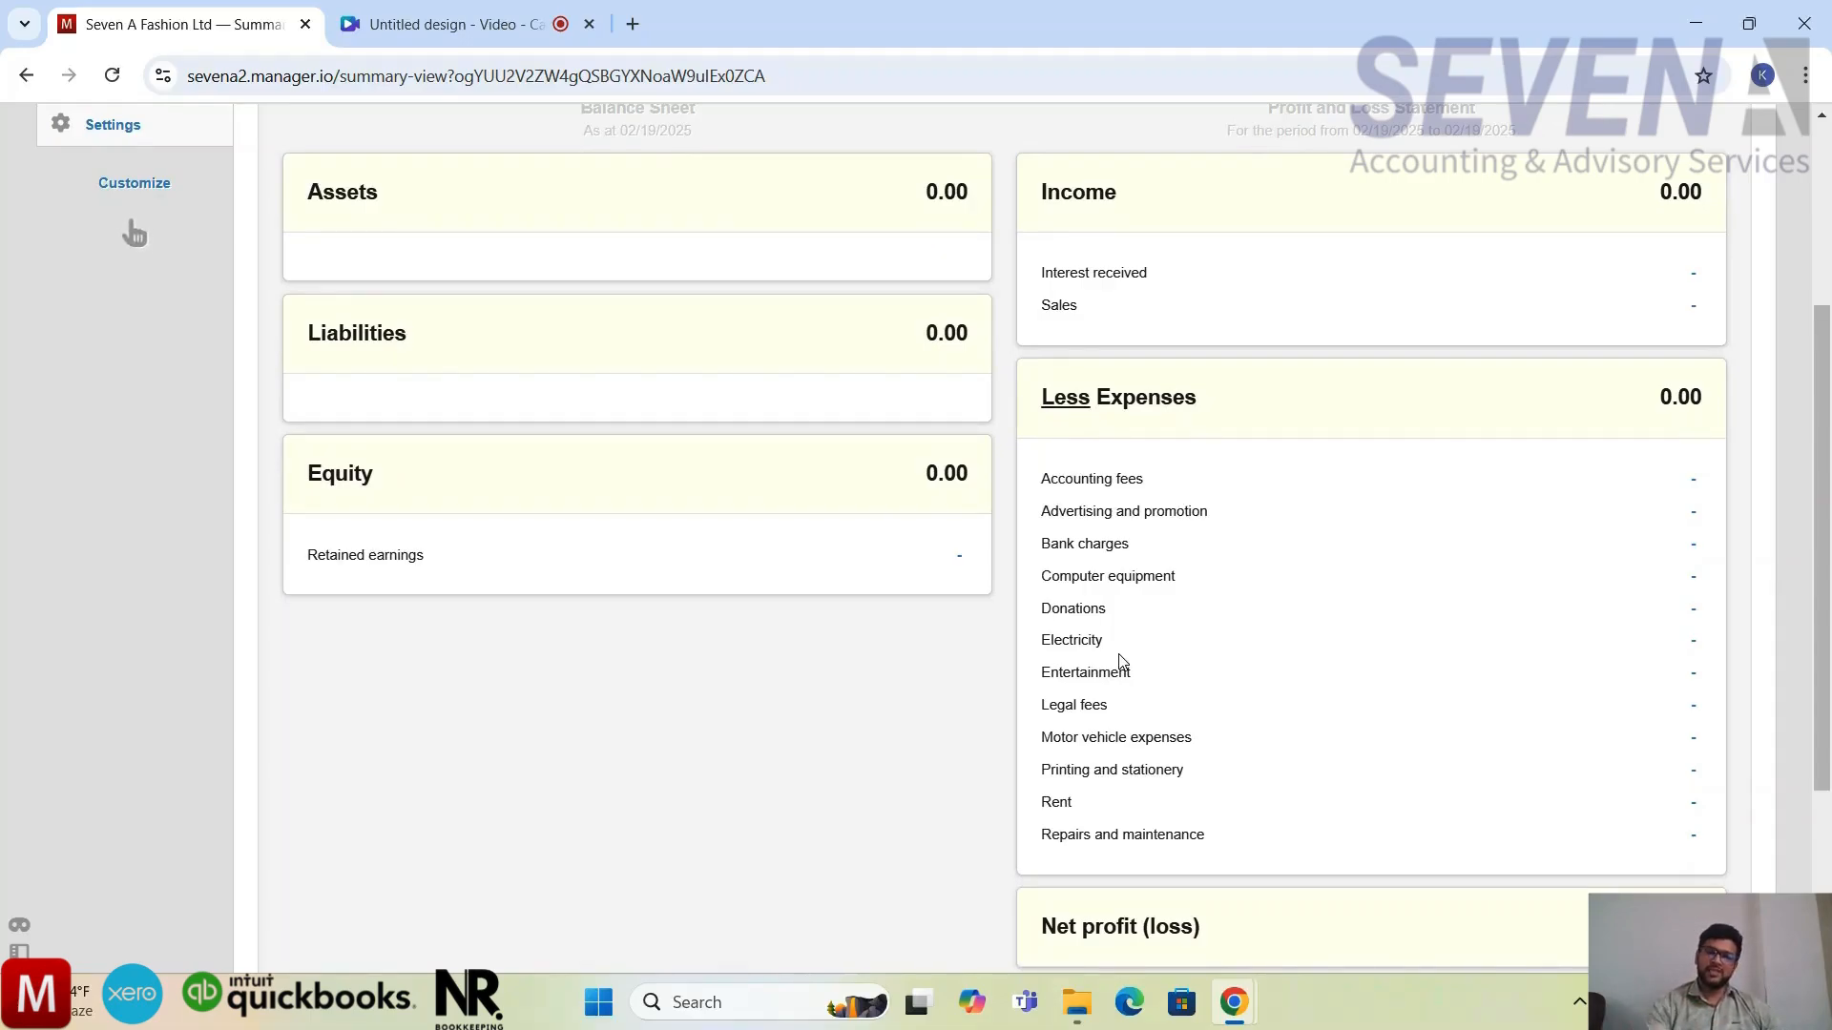
{"action": "scroll", "coordinate": [1121, 661], "scroll_direction": "up", "scroll_amount": 1}
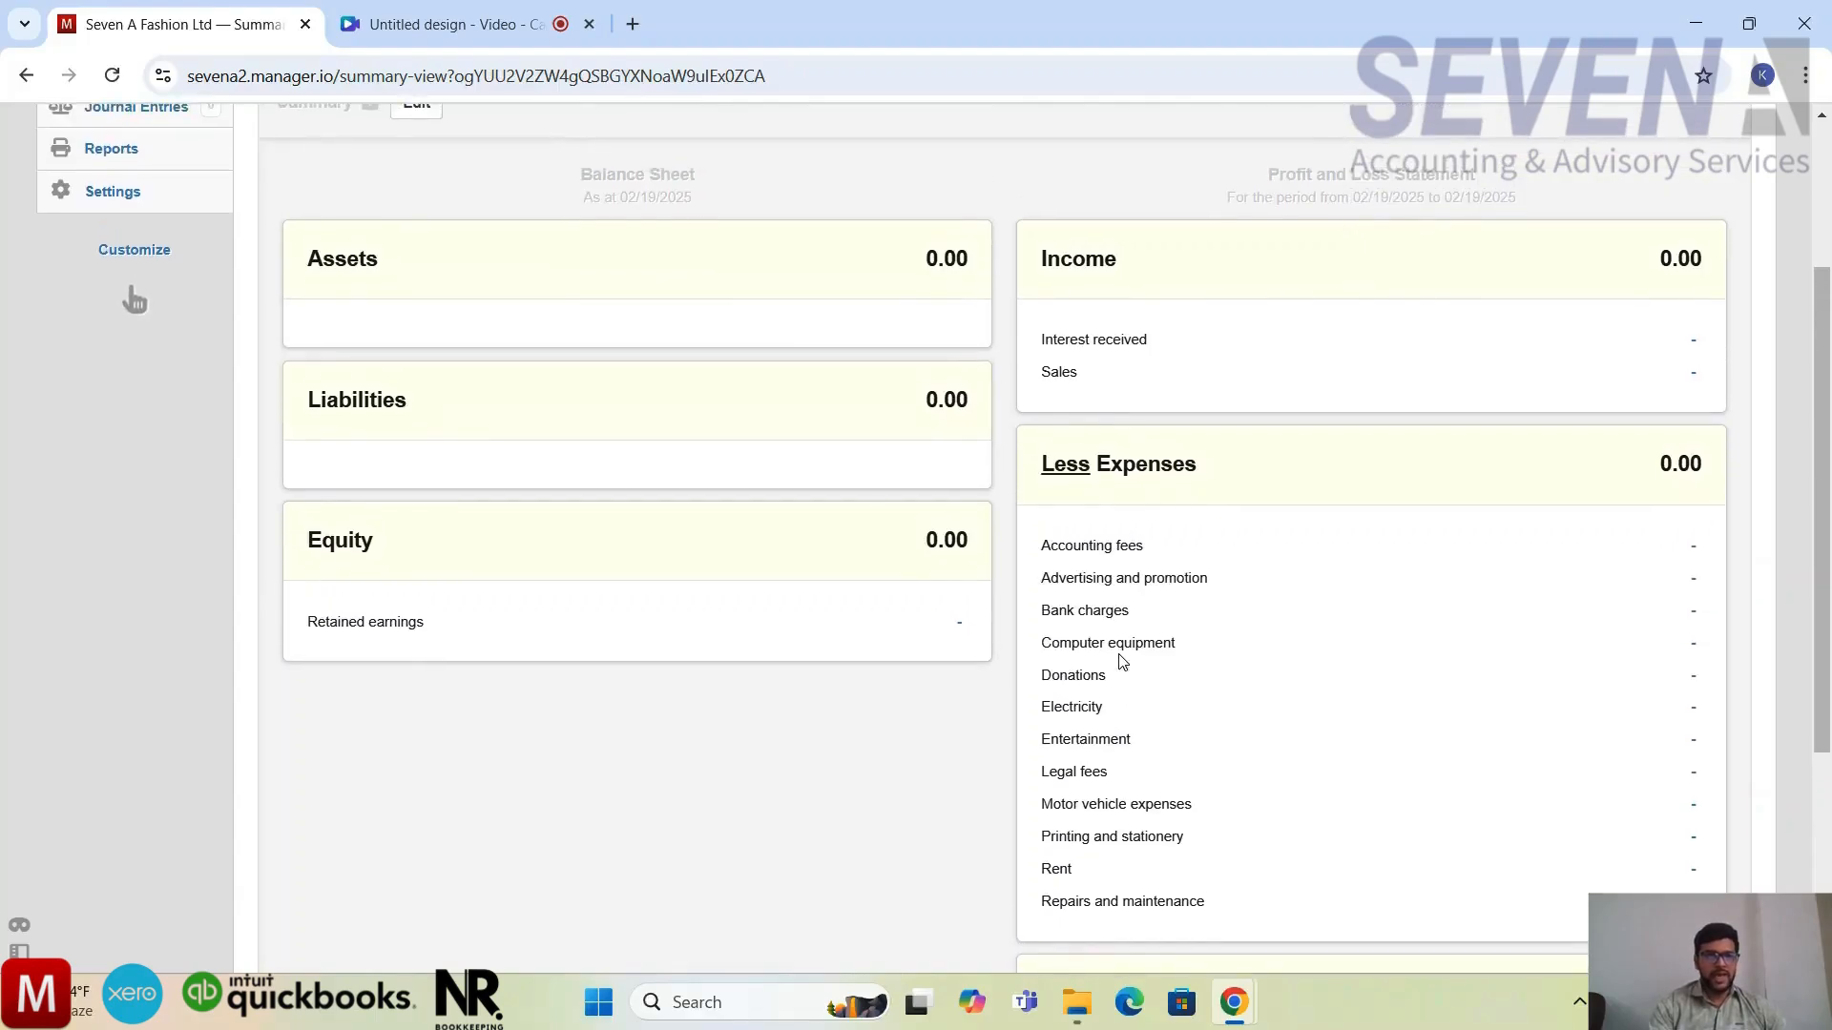
{"action": "scroll", "coordinate": [1121, 662], "scroll_direction": "up", "scroll_amount": 1}
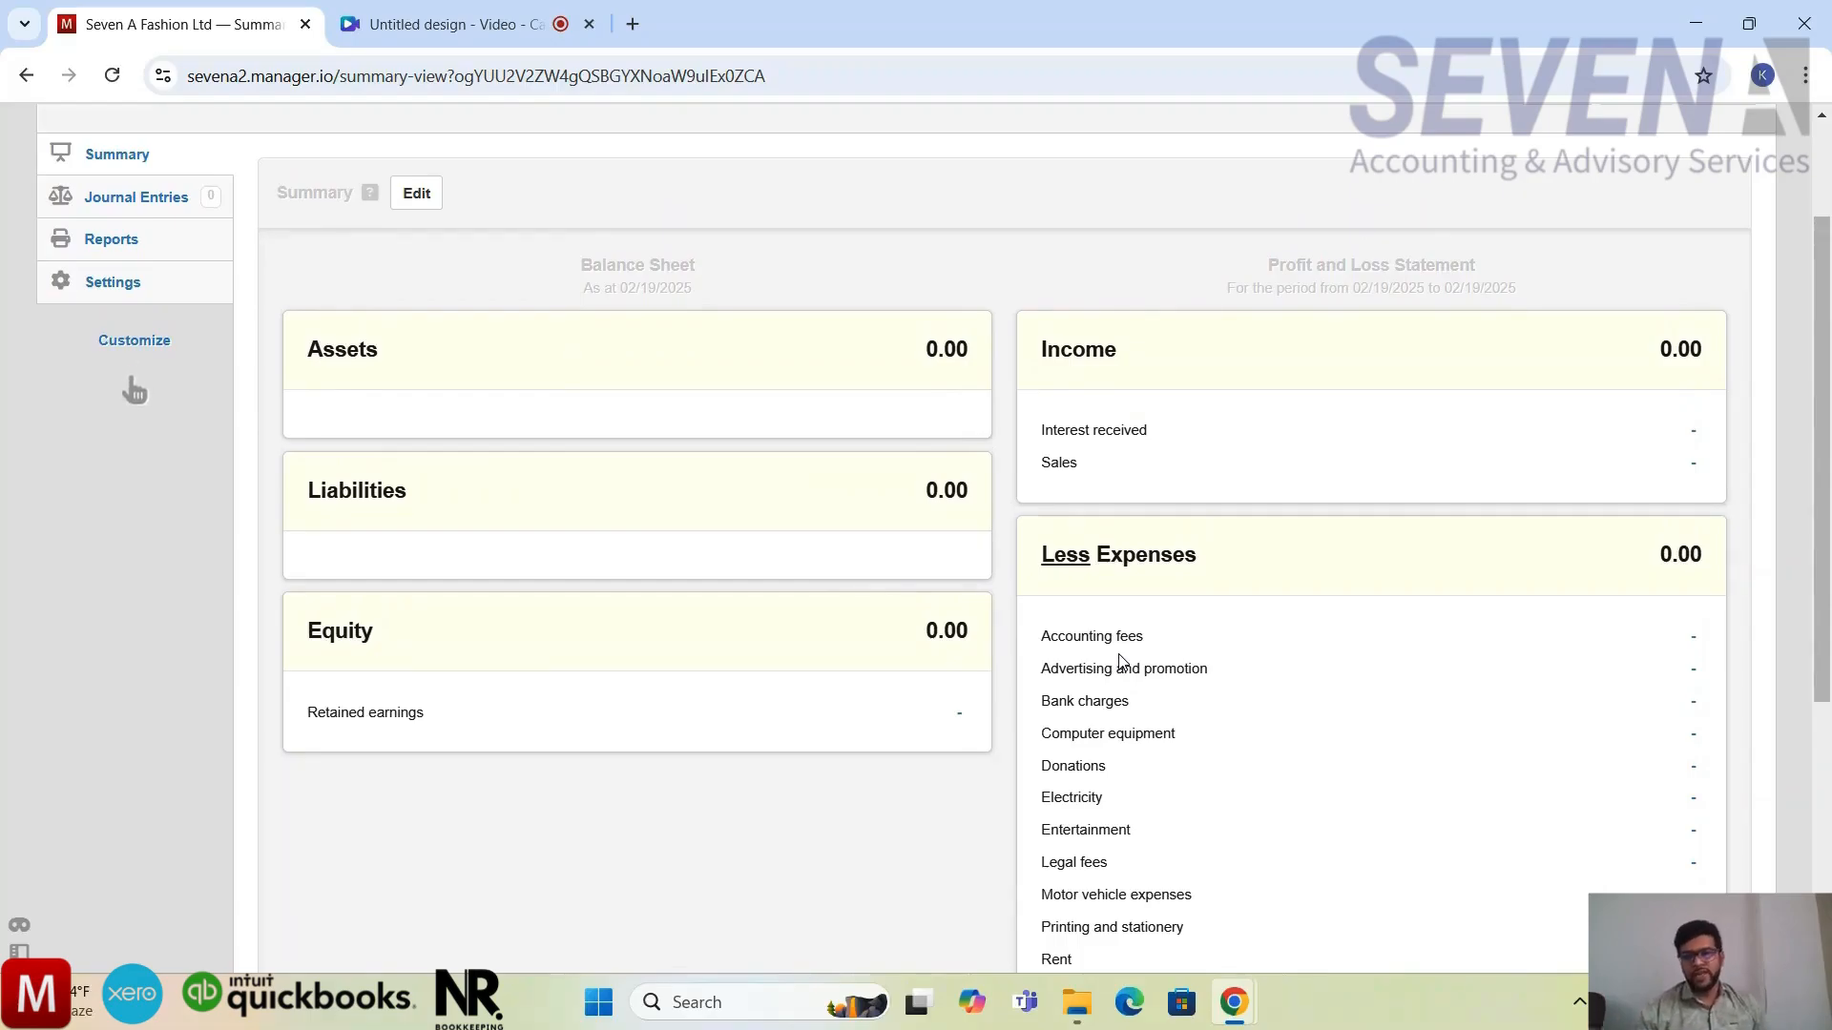
{"action": "scroll", "coordinate": [1121, 661], "scroll_direction": "down", "scroll_amount": 3}
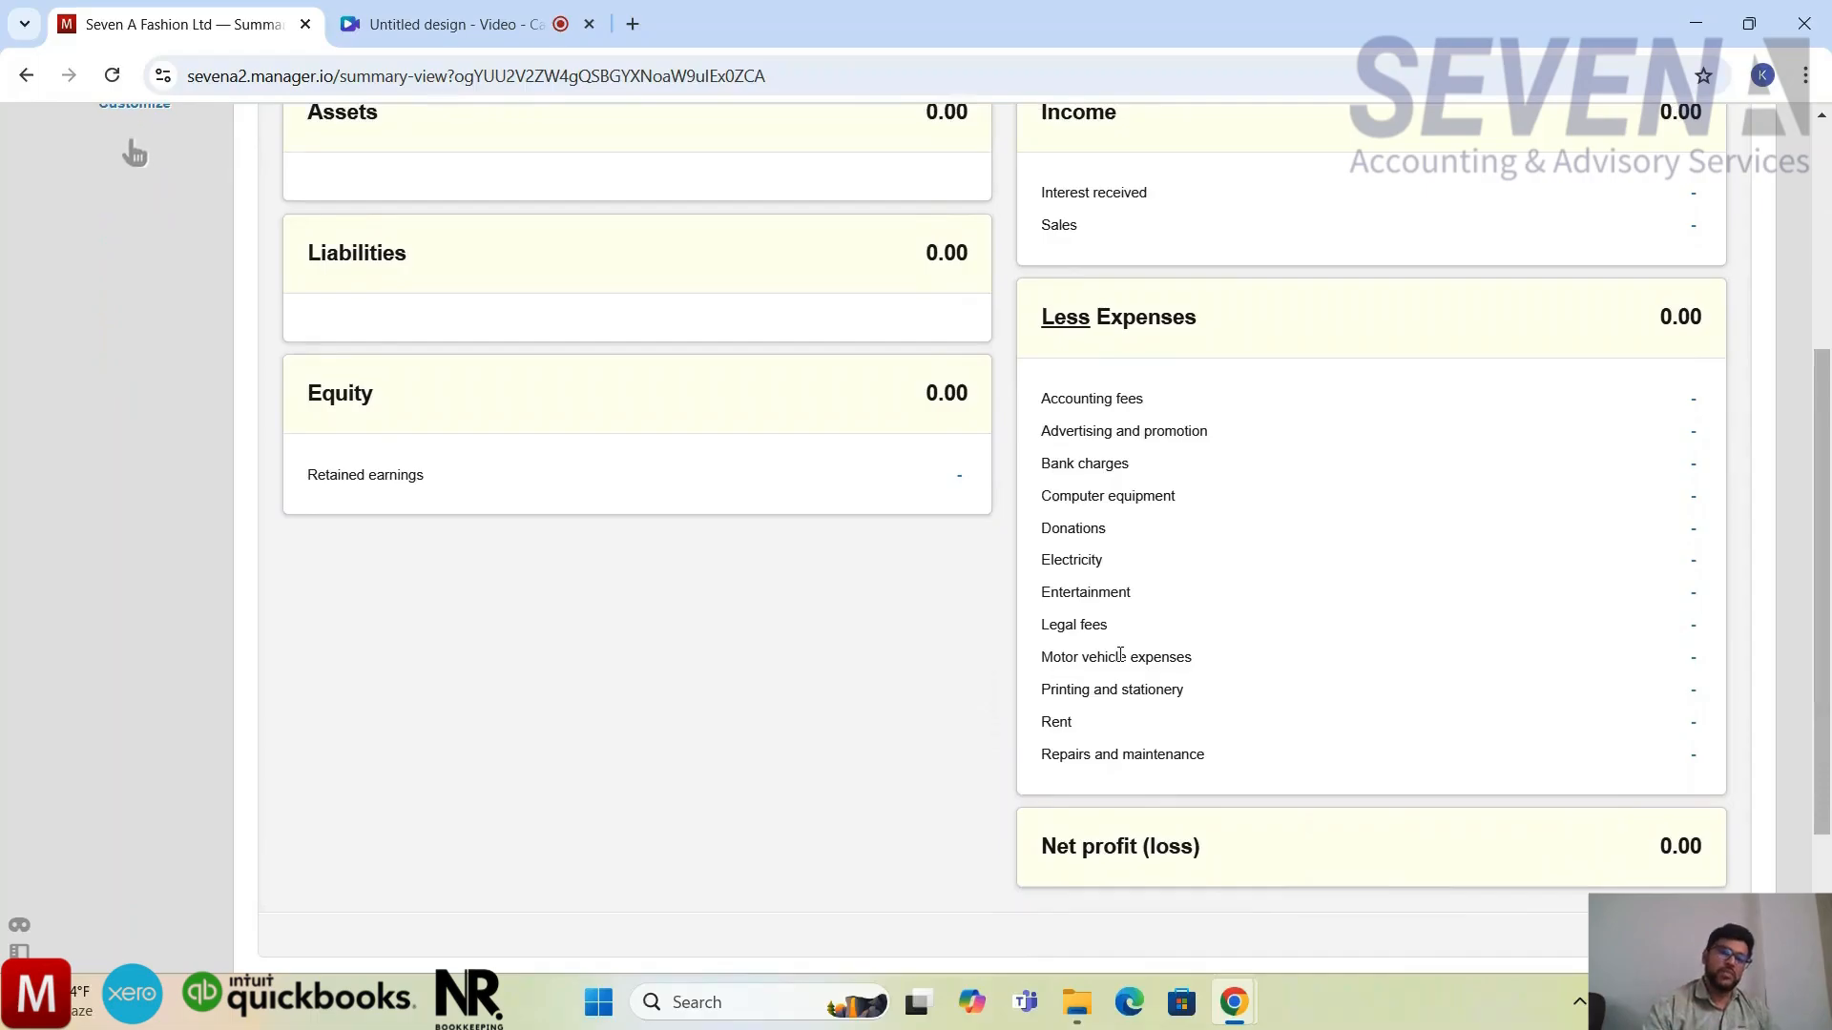
{"action": "scroll", "coordinate": [1121, 656], "scroll_direction": "up", "scroll_amount": 3}
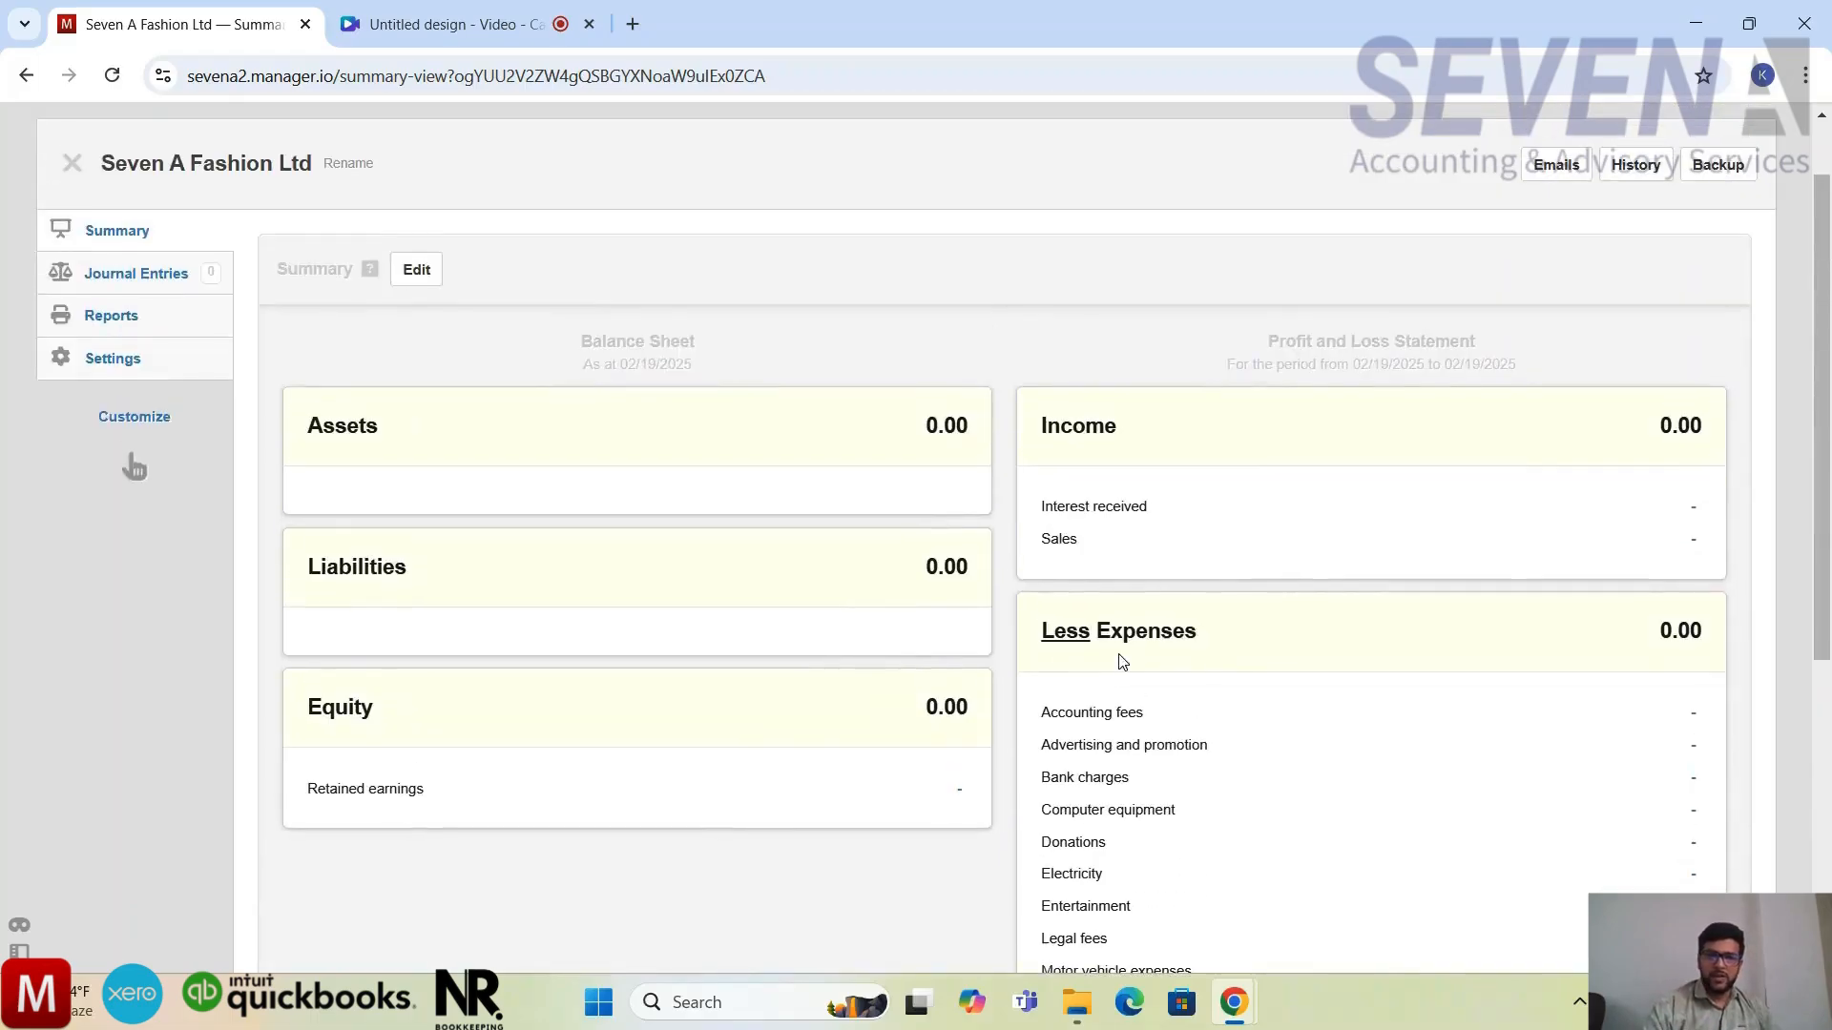
{"action": "scroll", "coordinate": [1122, 660], "scroll_direction": "down", "scroll_amount": 1}
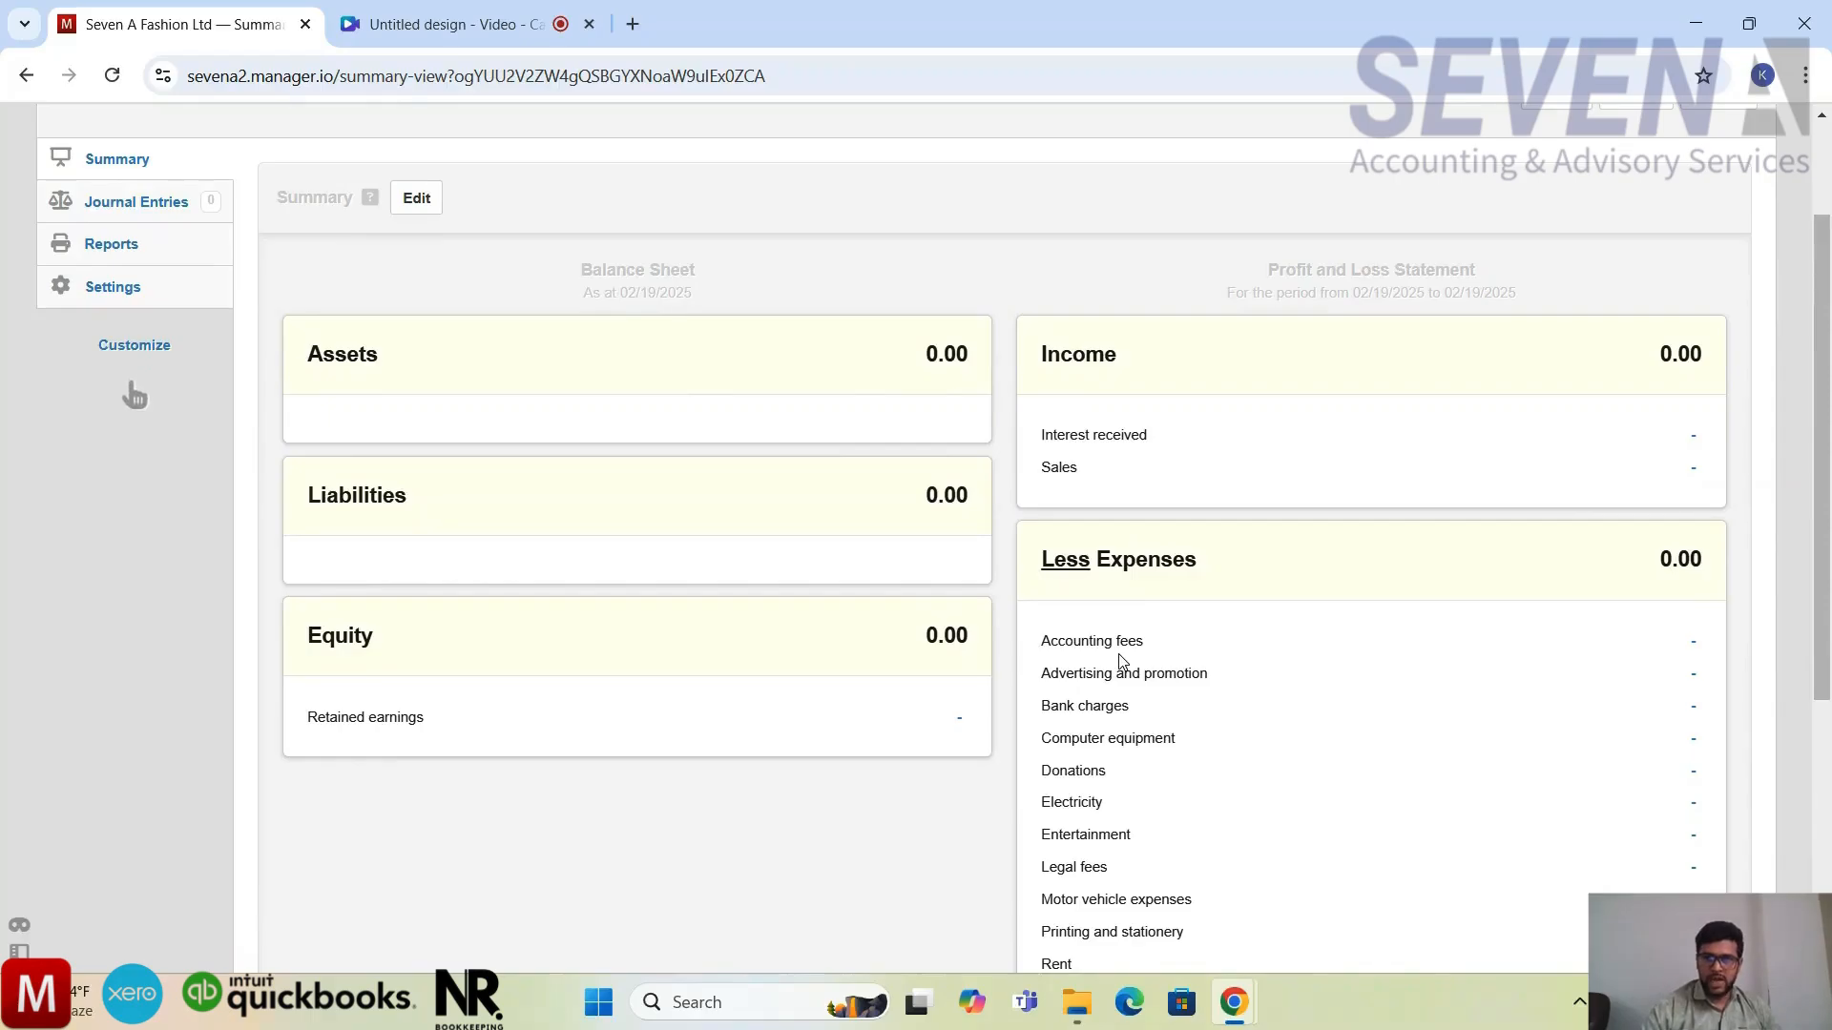
{"action": "scroll", "coordinate": [1119, 658], "scroll_direction": "down", "scroll_amount": 2}
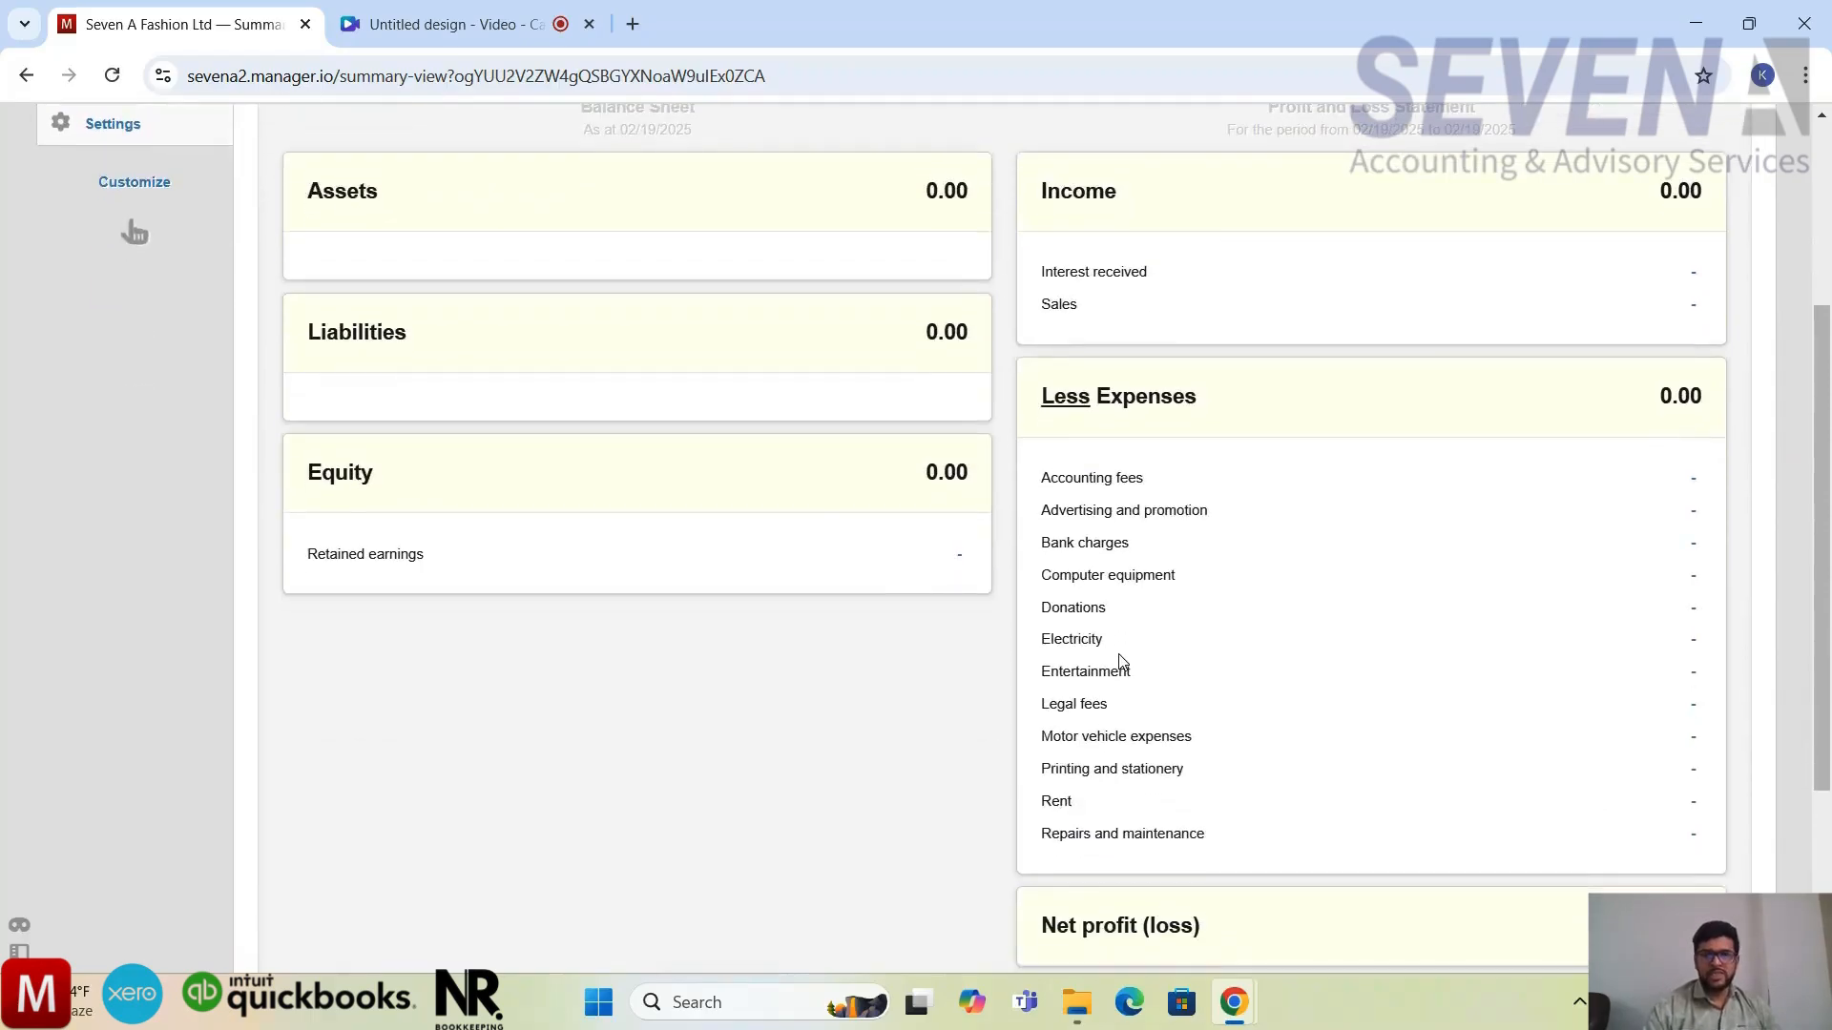
{"action": "scroll", "coordinate": [1121, 660], "scroll_direction": "down", "scroll_amount": 2}
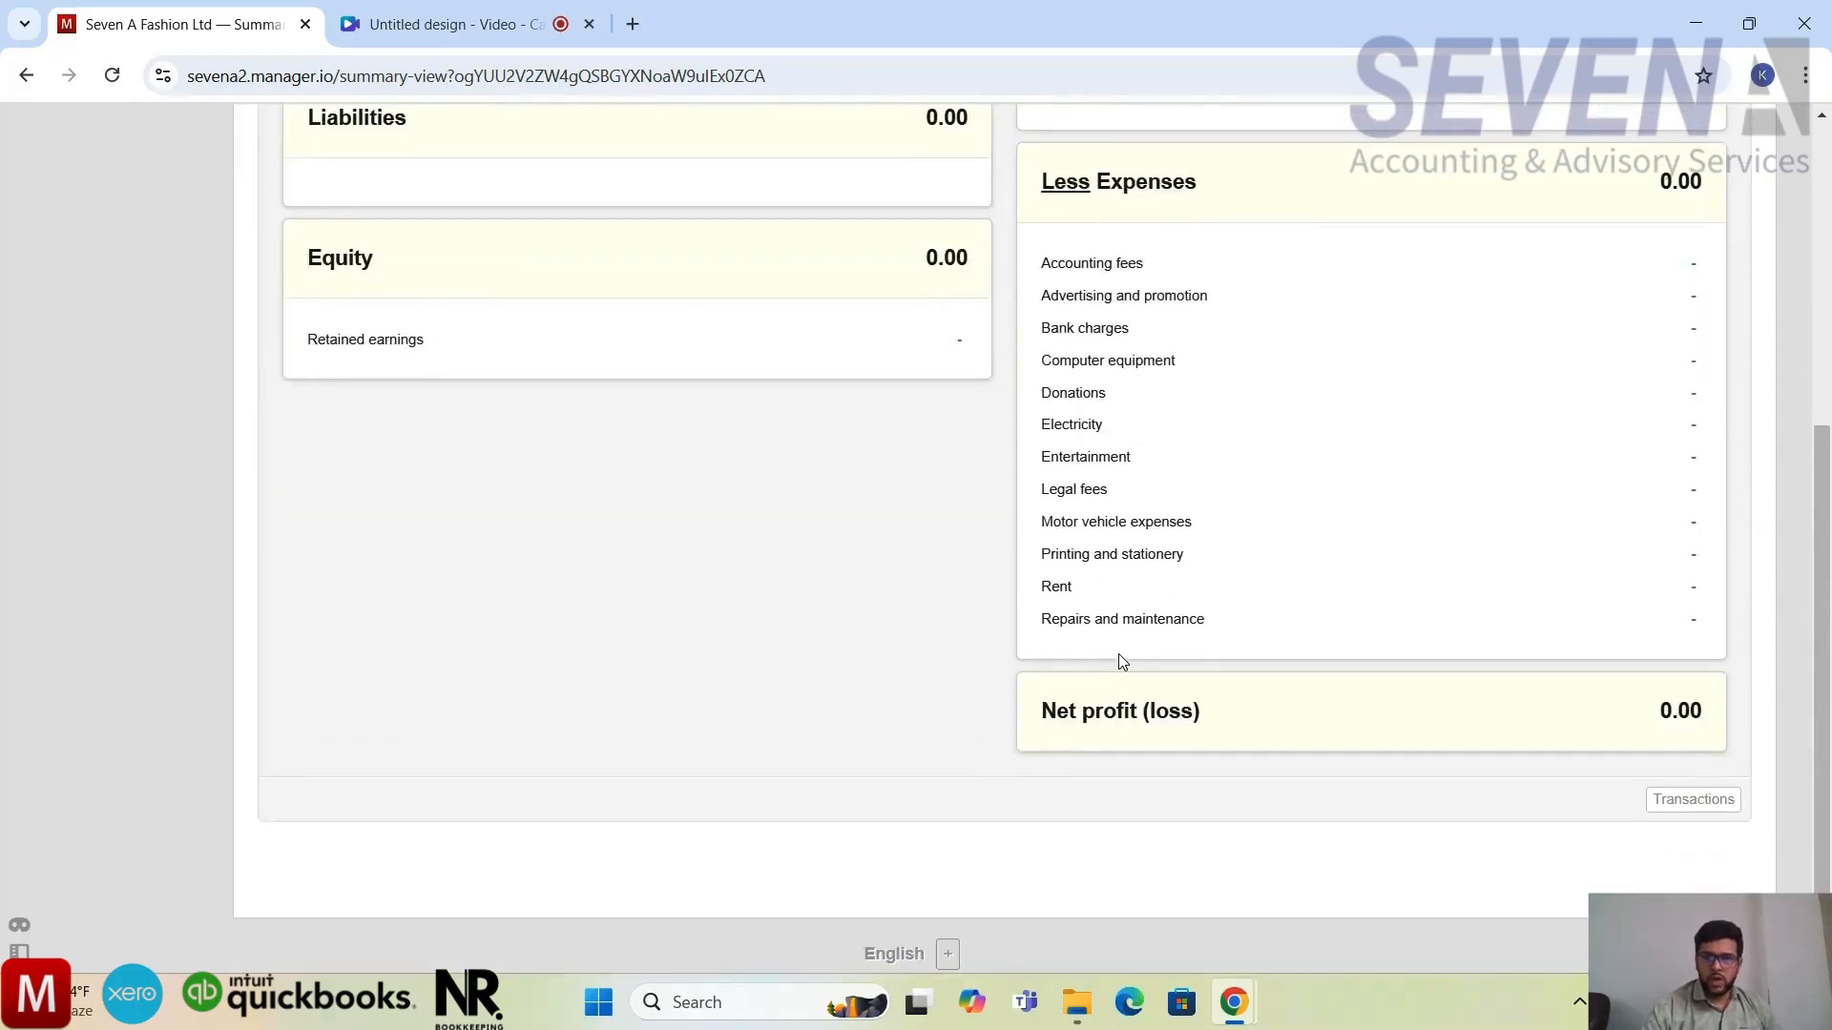
{"action": "scroll", "coordinate": [1121, 660], "scroll_direction": "up", "scroll_amount": 6}
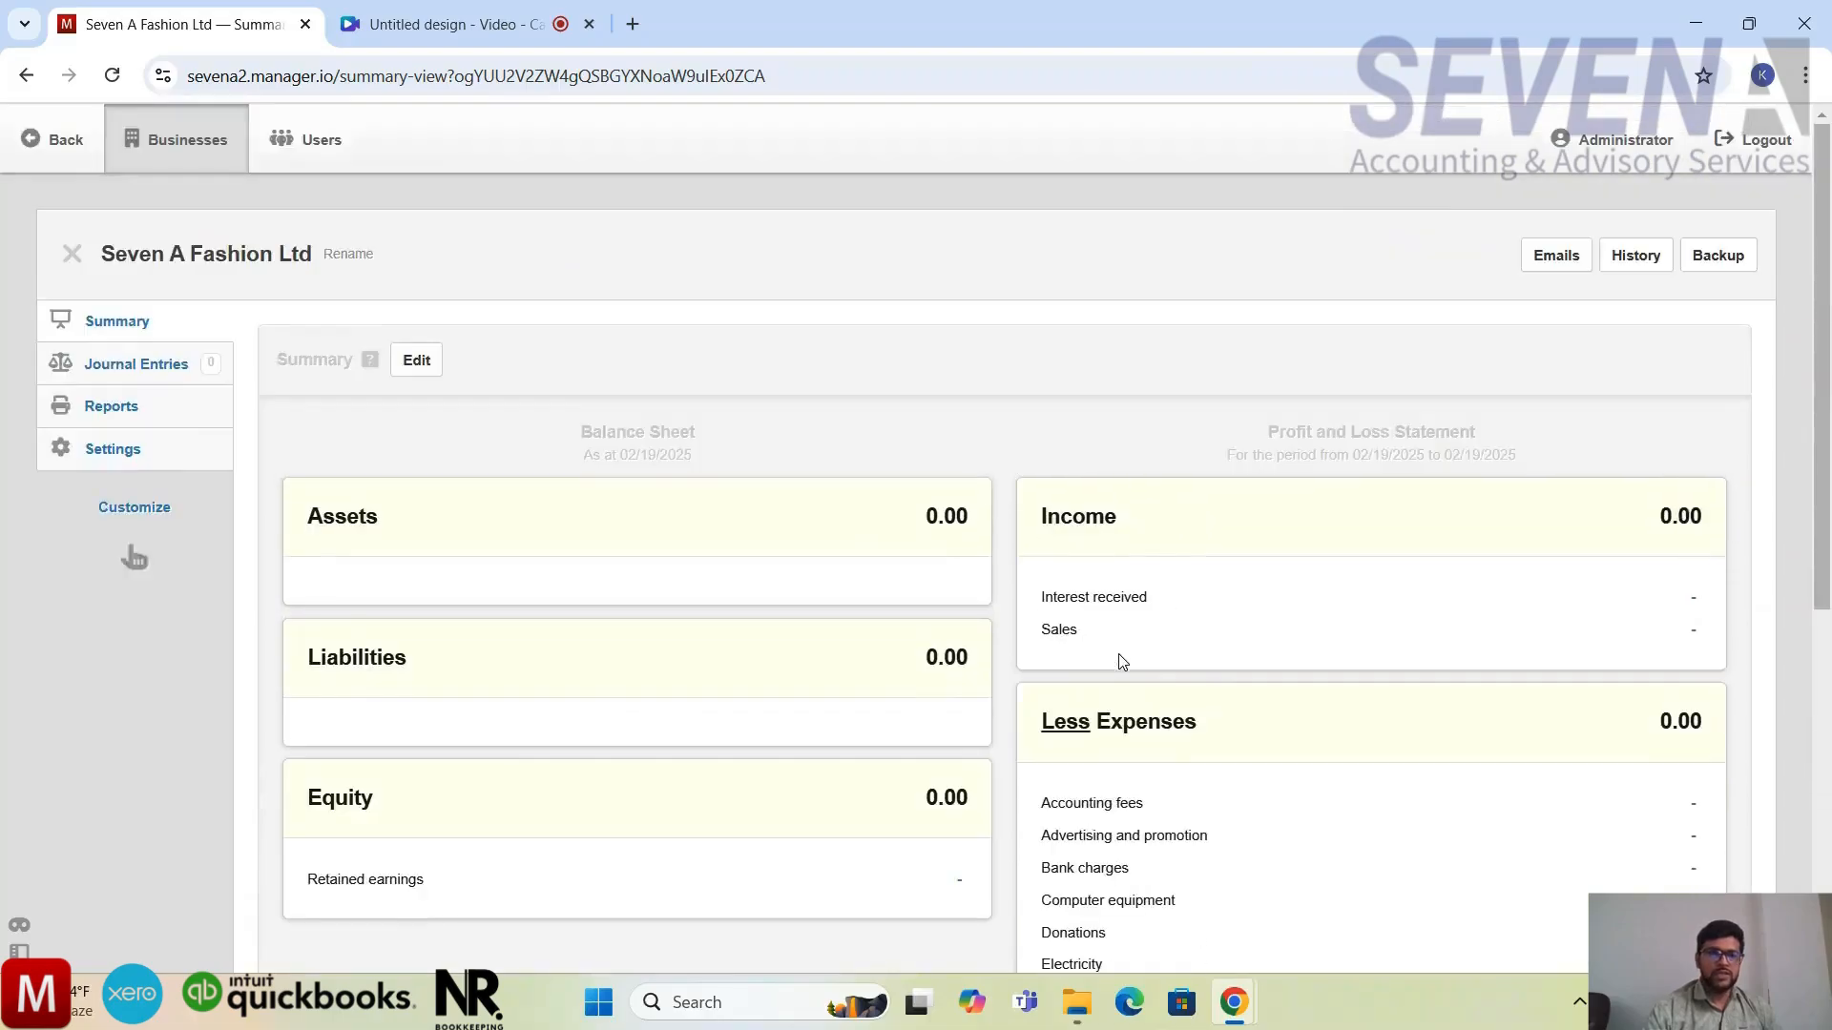
Open the settings of the business and look through the available configuration options
{"action": "left_click", "coordinate": [110, 450]}
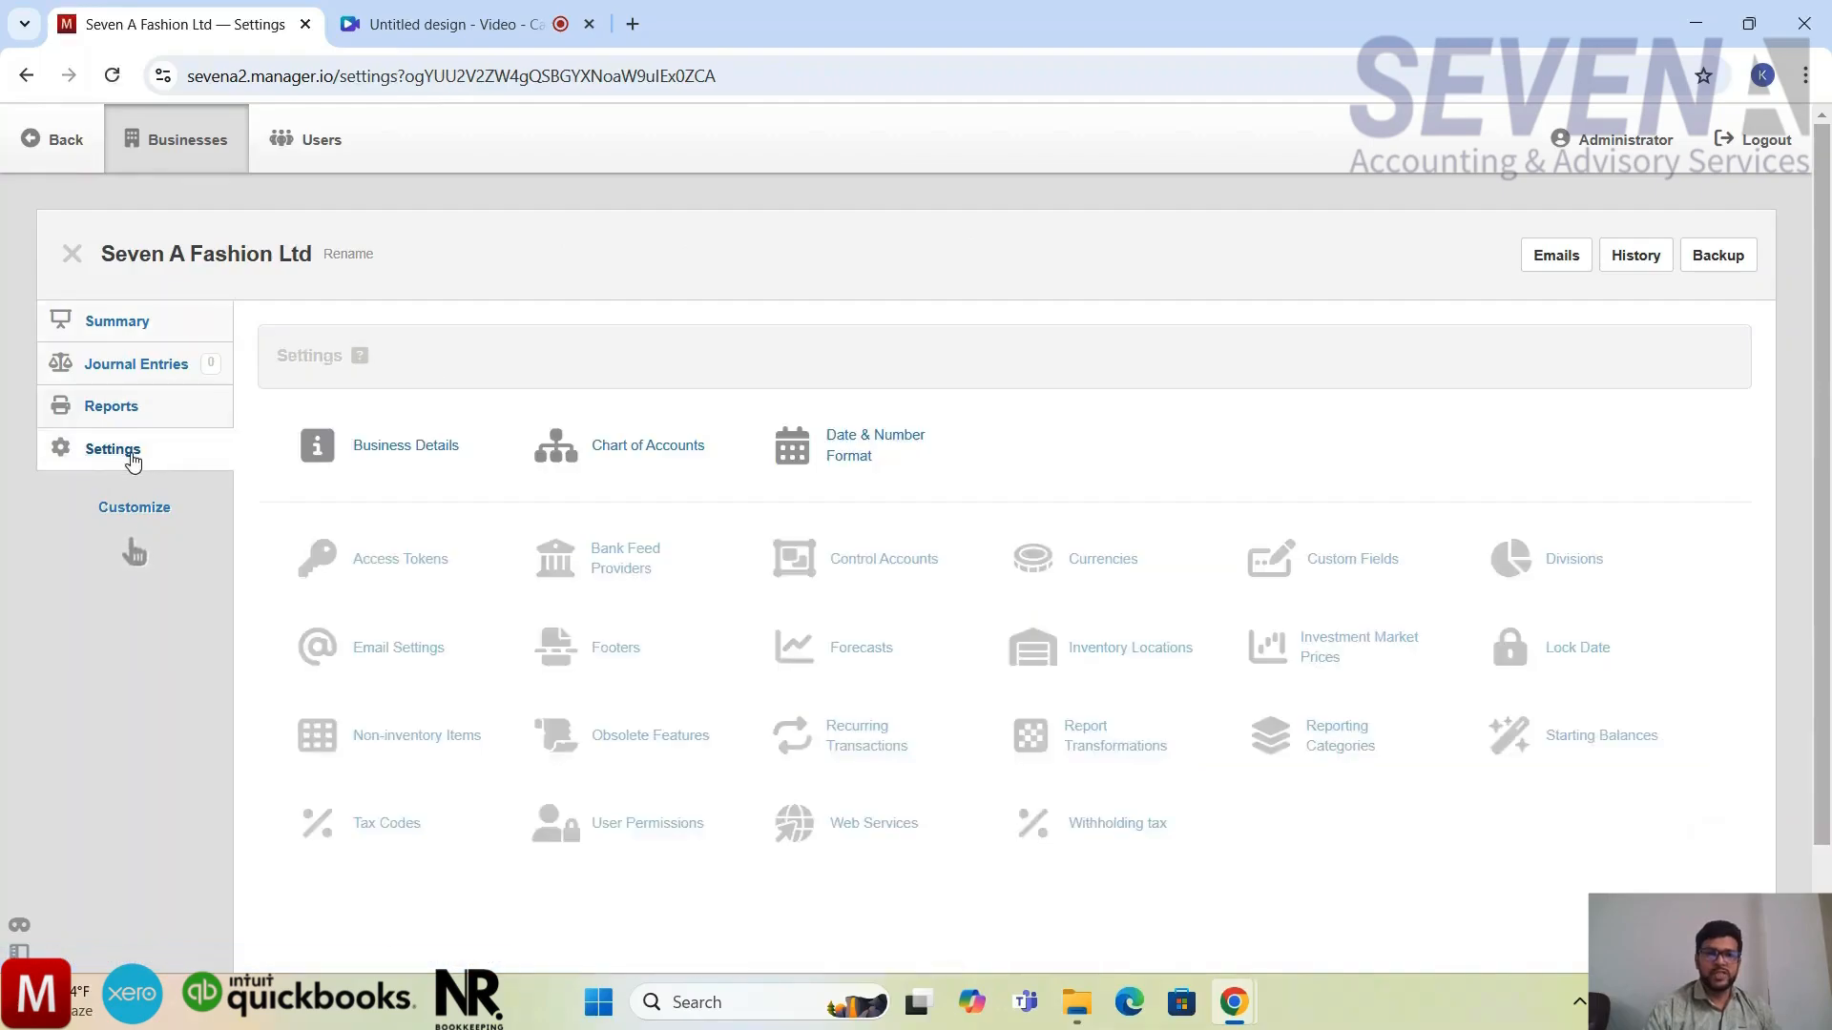
{"action": "scroll", "coordinate": [787, 523], "scroll_direction": "down", "scroll_amount": 1}
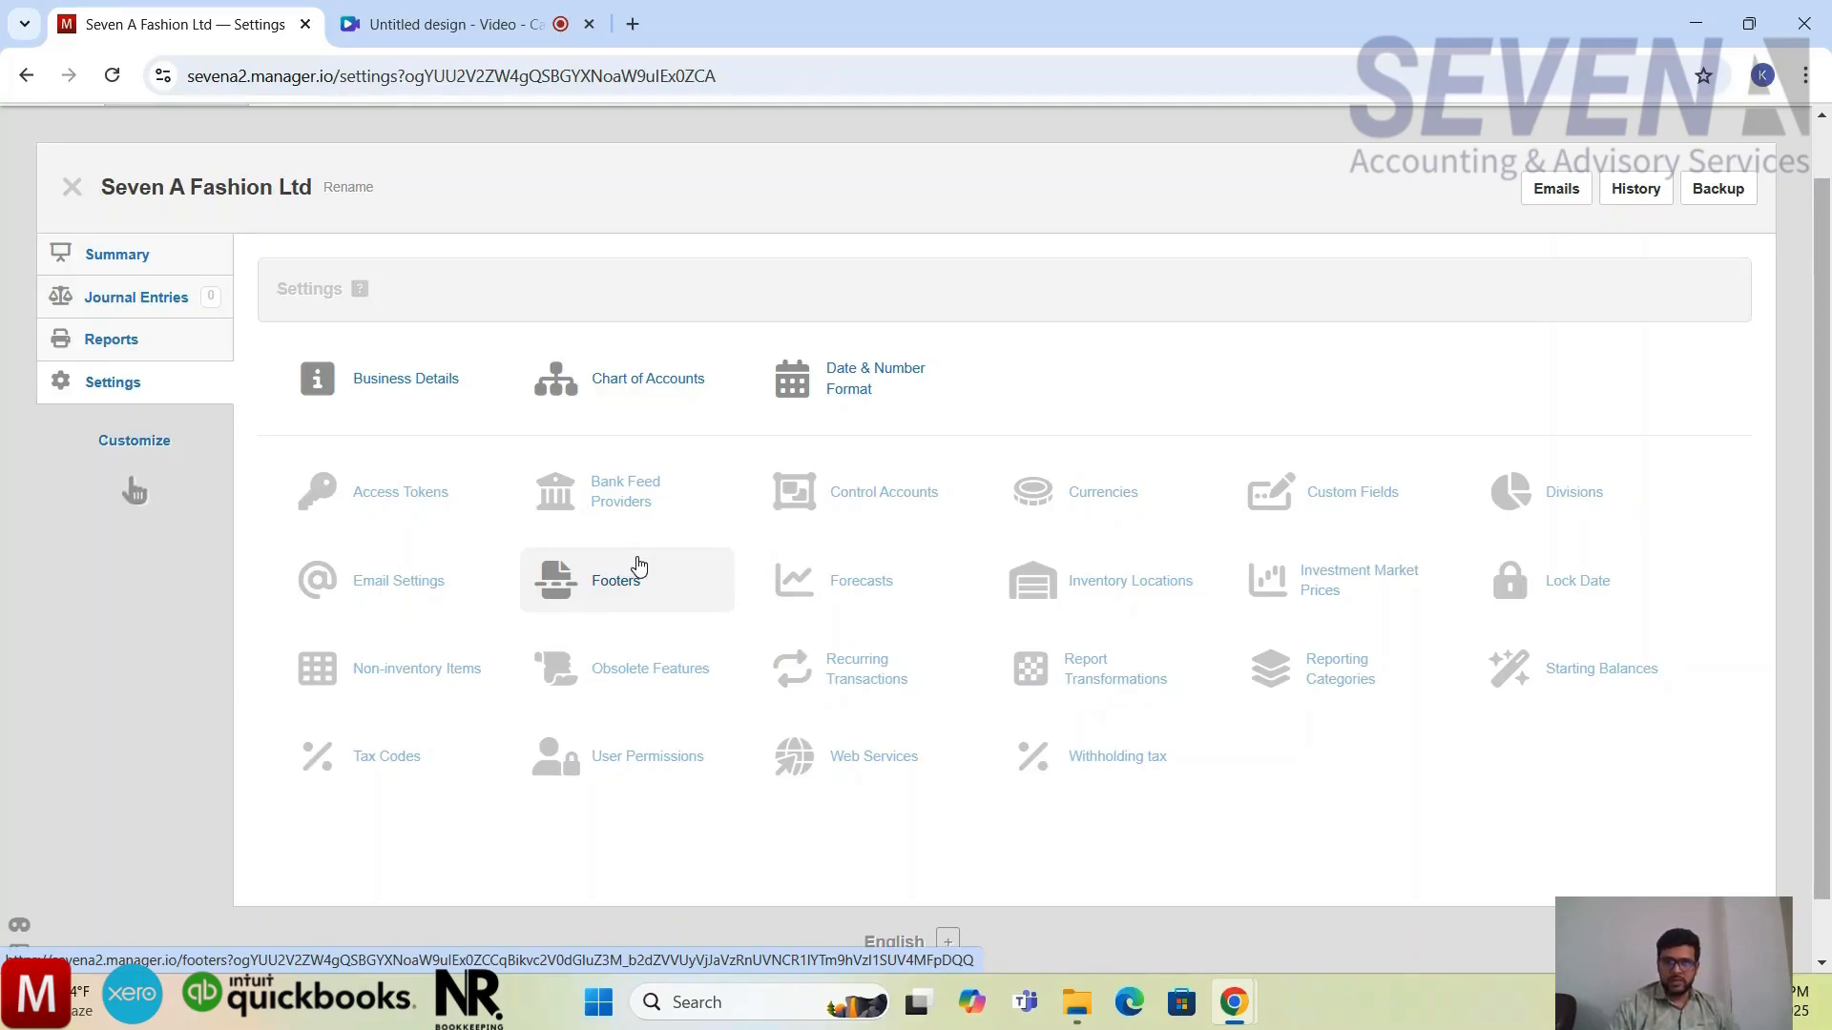
{"action": "scroll", "coordinate": [983, 424], "scroll_direction": "up", "scroll_amount": 1}
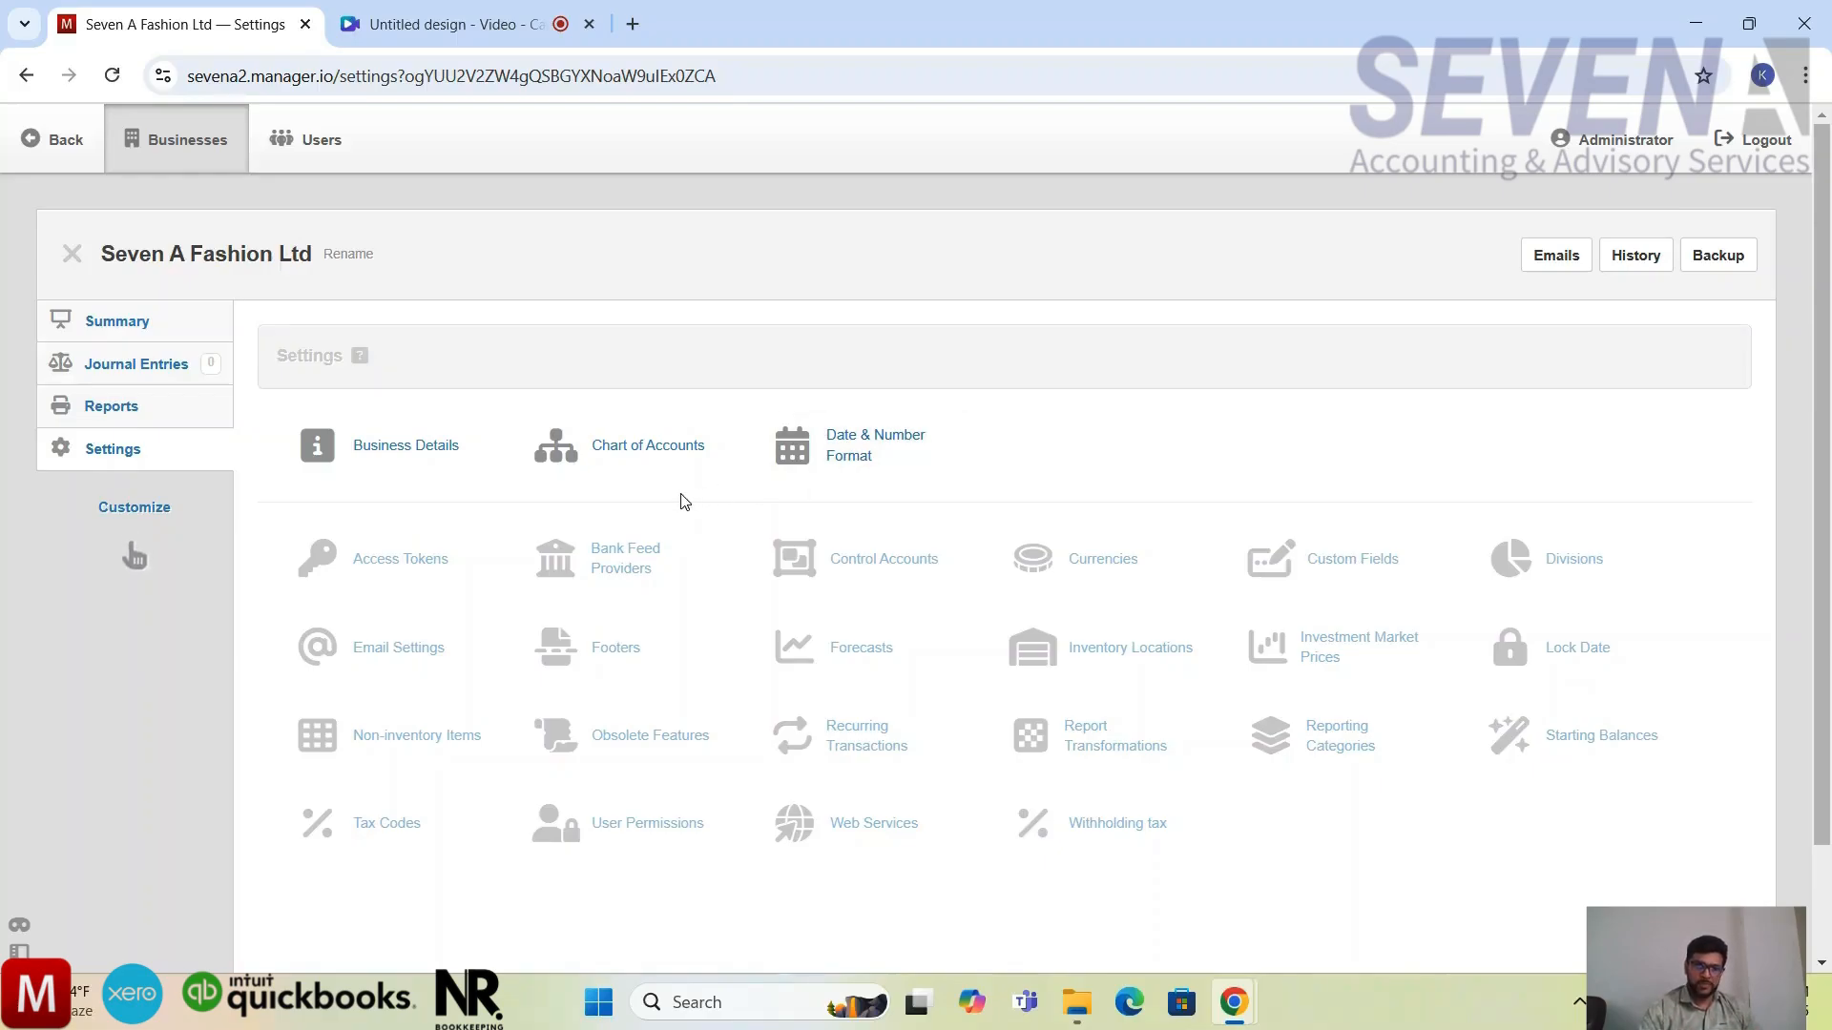
Open the customization of the business's modules and look through the full list of available ones
{"action": "scroll", "coordinate": [680, 502], "scroll_direction": "down", "scroll_amount": 1}
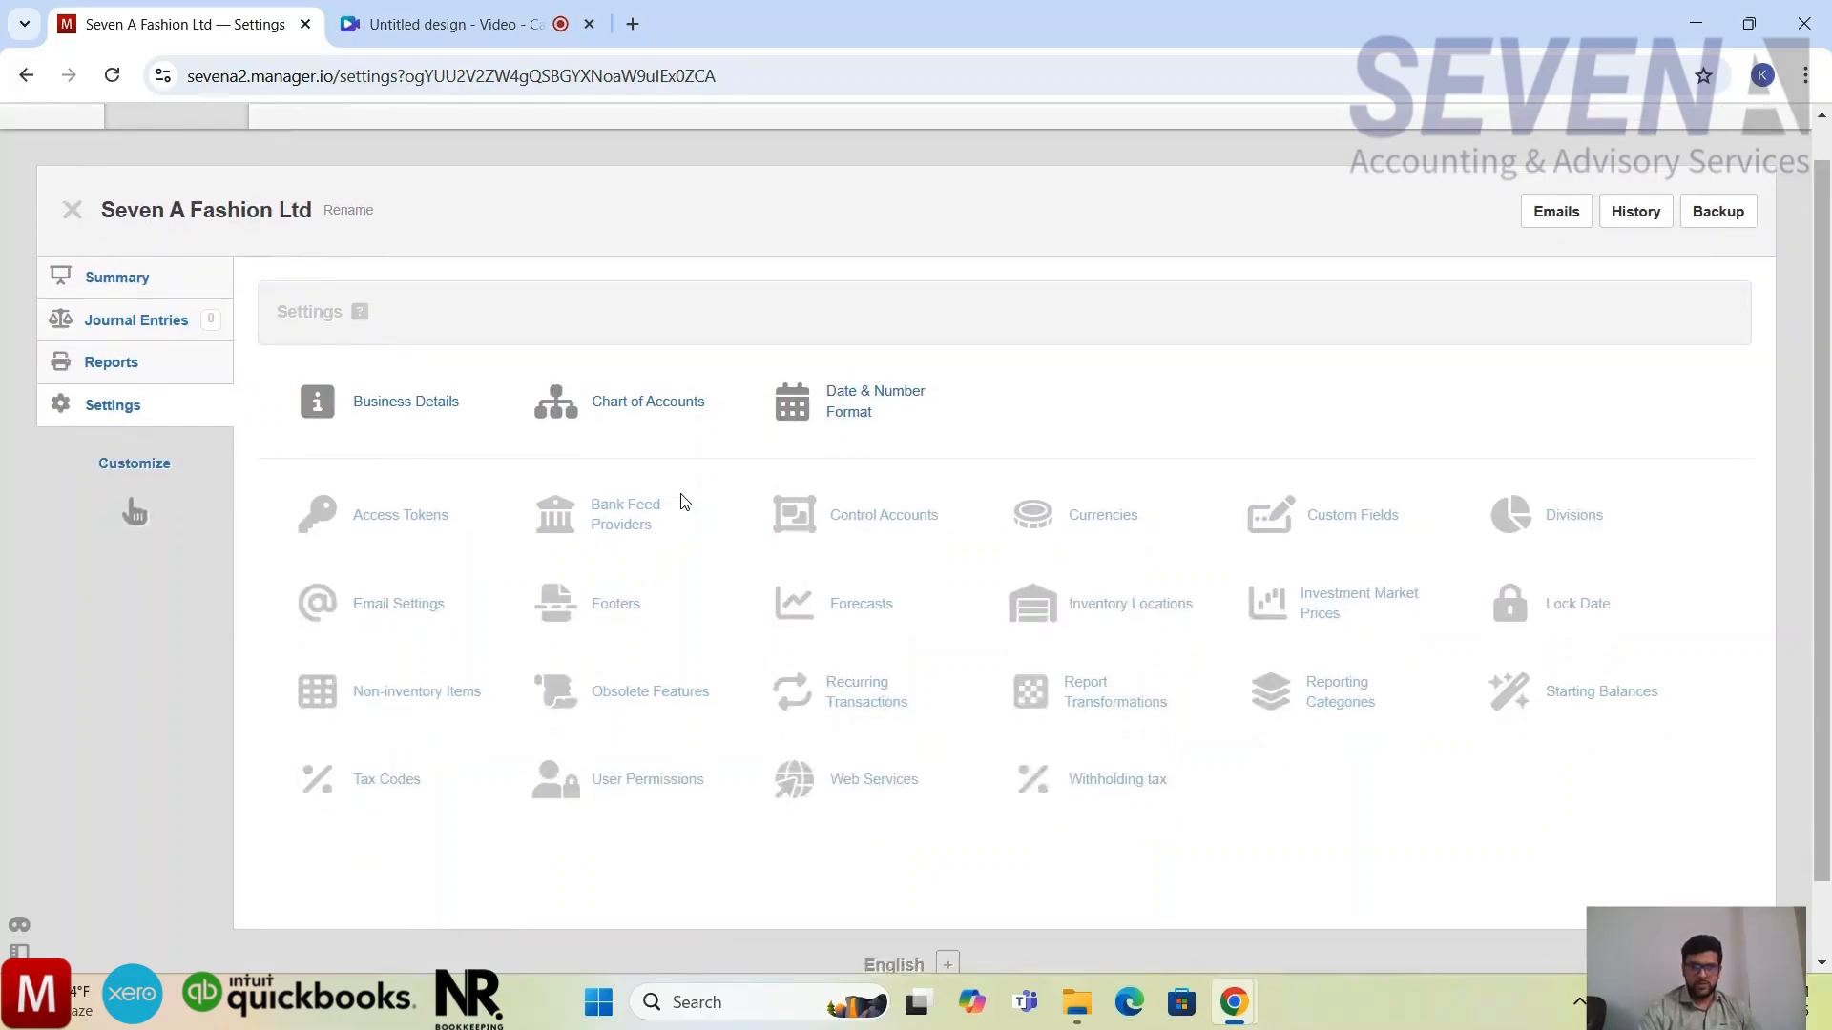
{"action": "scroll", "coordinate": [681, 502], "scroll_direction": "up", "scroll_amount": 1}
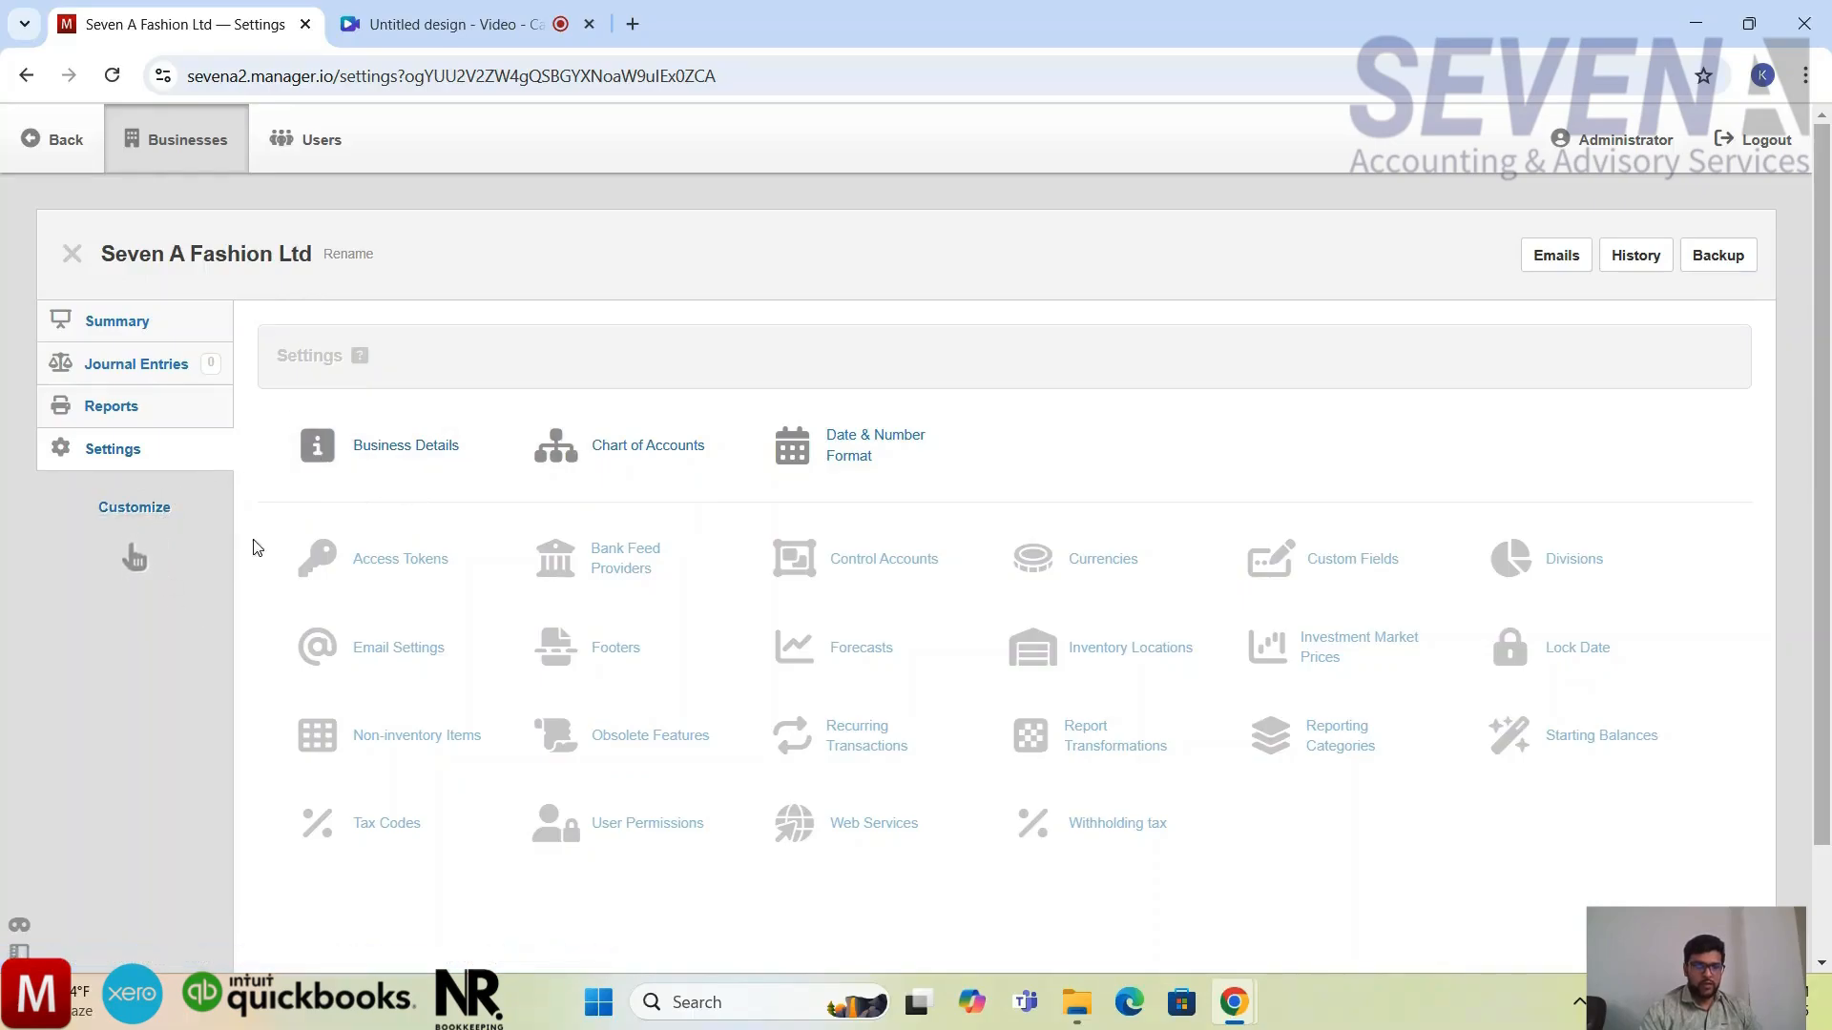
{"action": "left_click", "coordinate": [133, 508]}
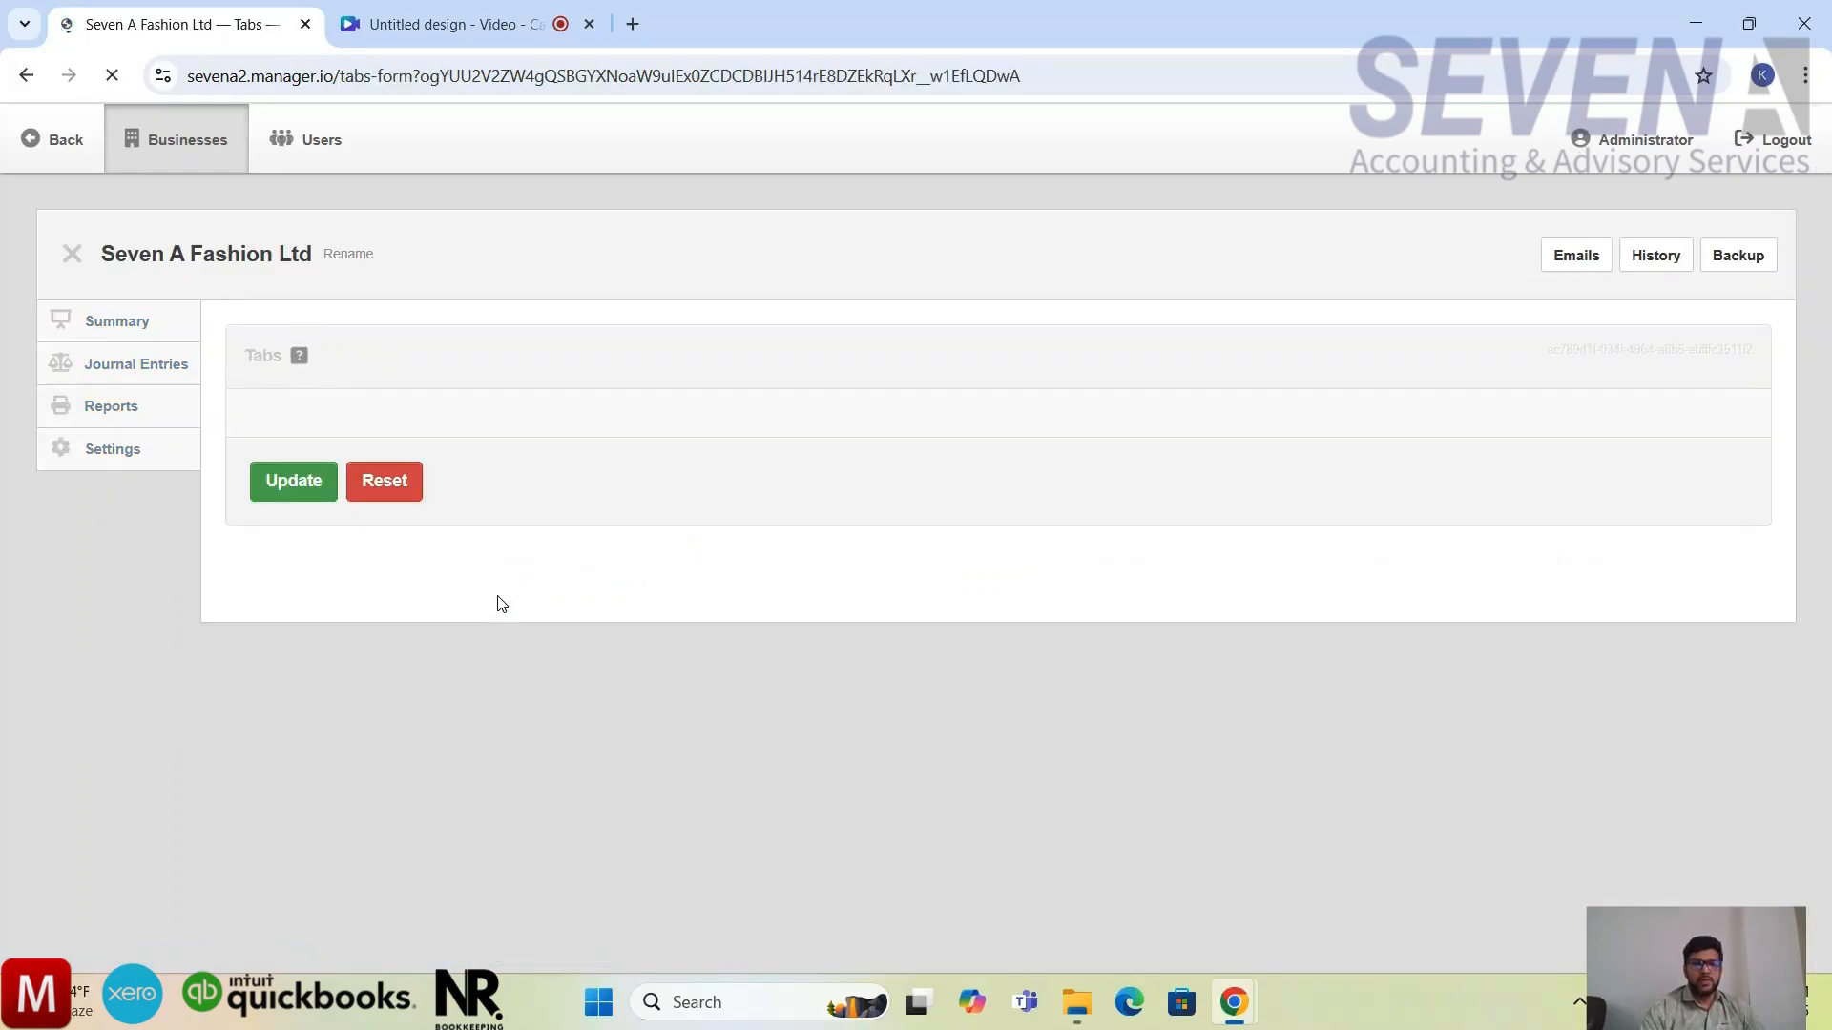
{"action": "scroll", "coordinate": [620, 572], "scroll_direction": "down", "scroll_amount": 3}
{"action": "scroll", "coordinate": [662, 607], "scroll_direction": "down", "scroll_amount": 10}
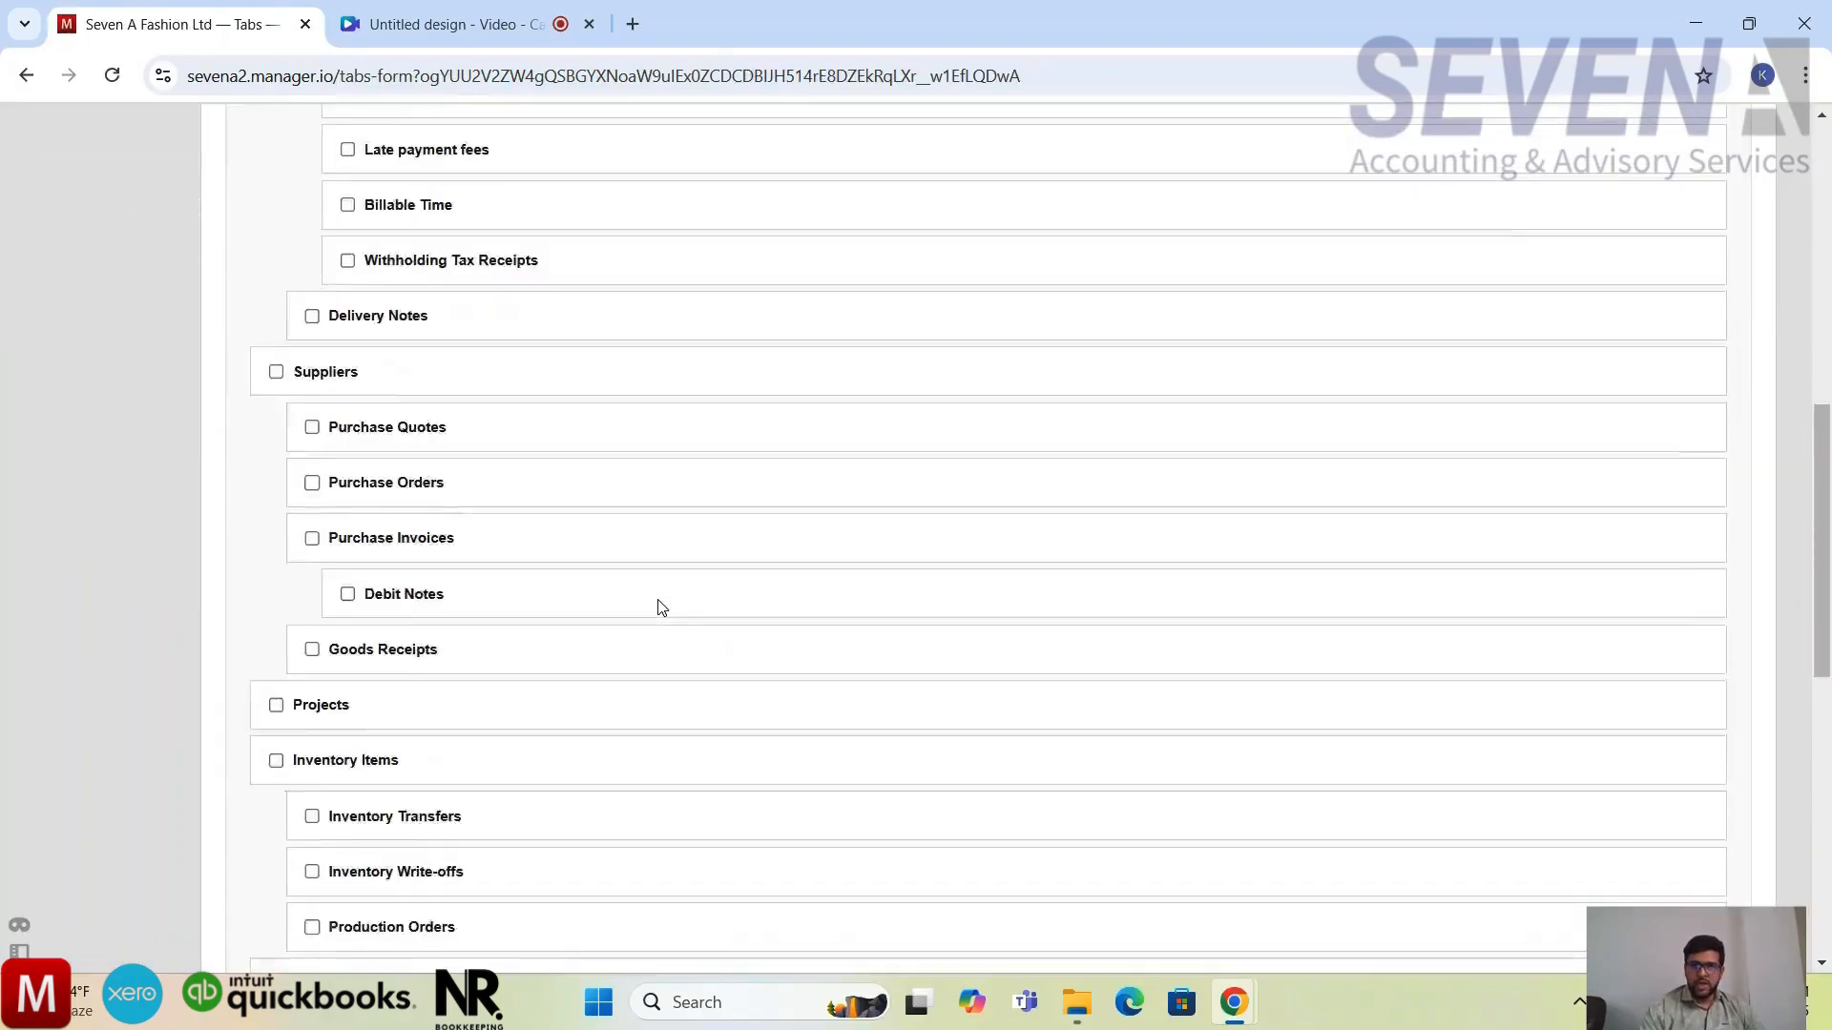
{"action": "scroll", "coordinate": [662, 608], "scroll_direction": "up", "scroll_amount": 5}
{"action": "scroll", "coordinate": [662, 608], "scroll_direction": "up", "scroll_amount": 10}
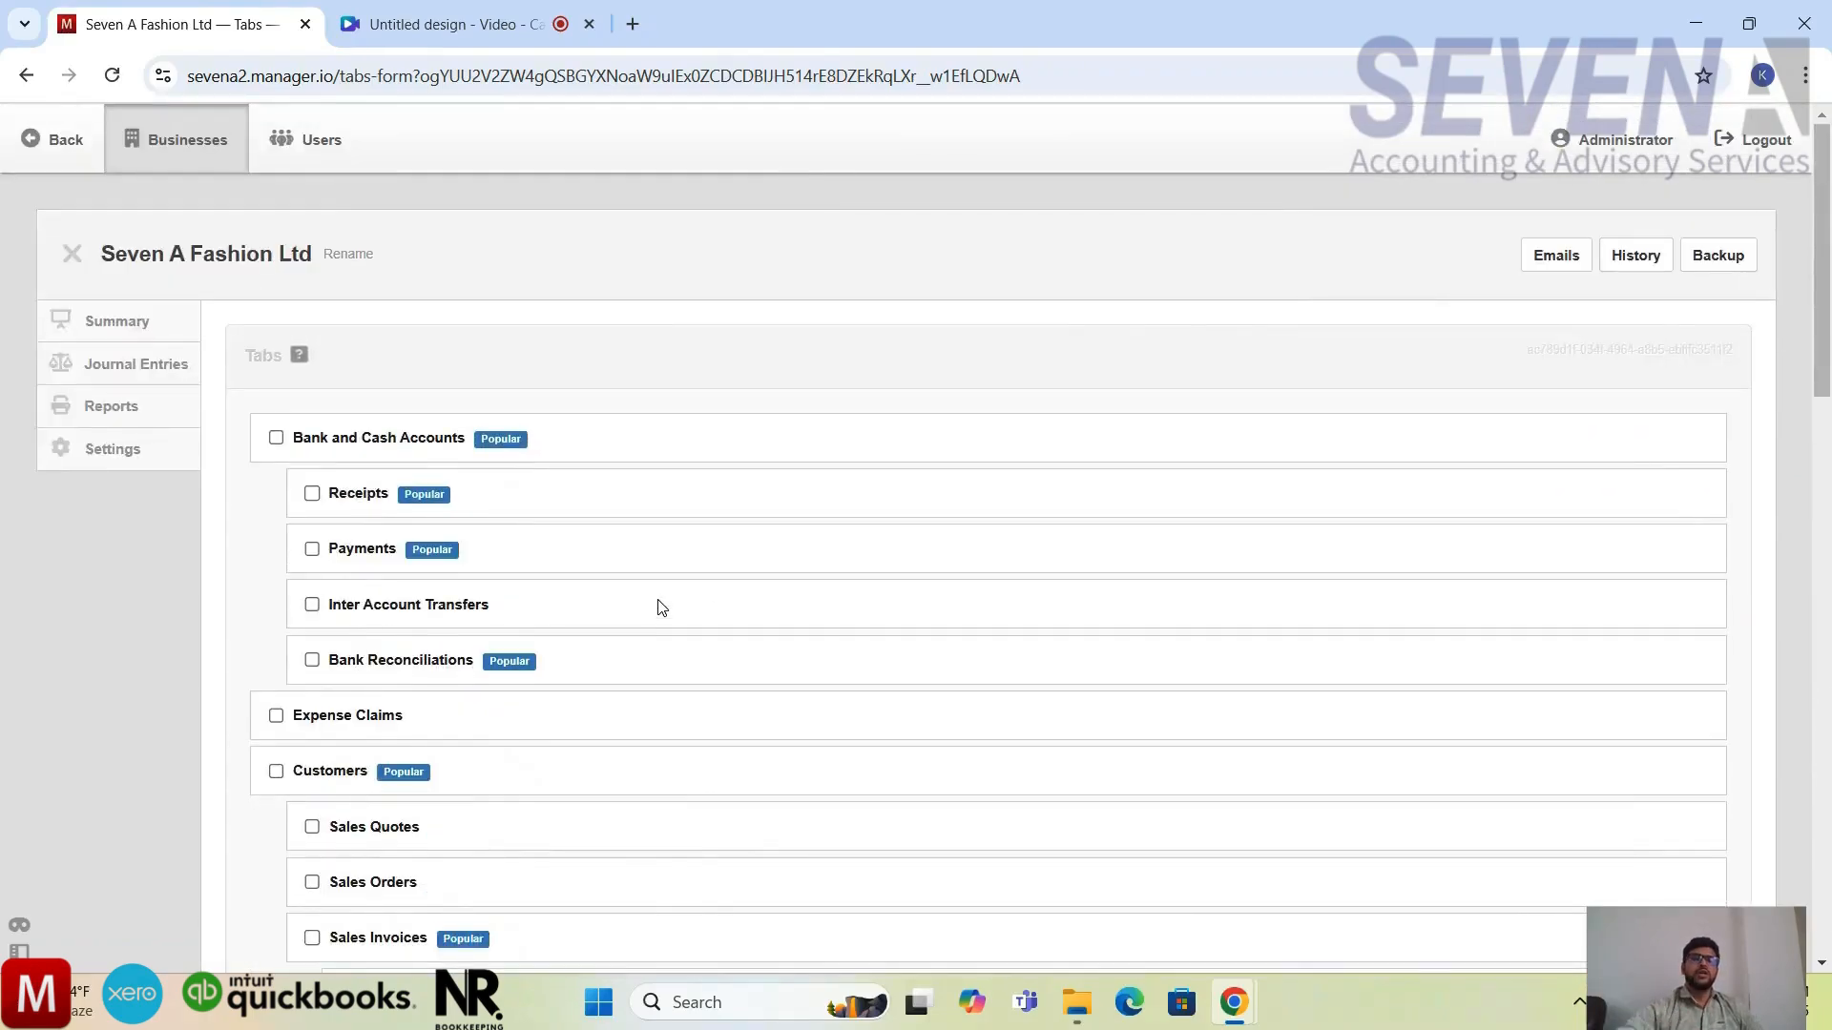
{"action": "scroll", "coordinate": [662, 608], "scroll_direction": "down", "scroll_amount": 1}
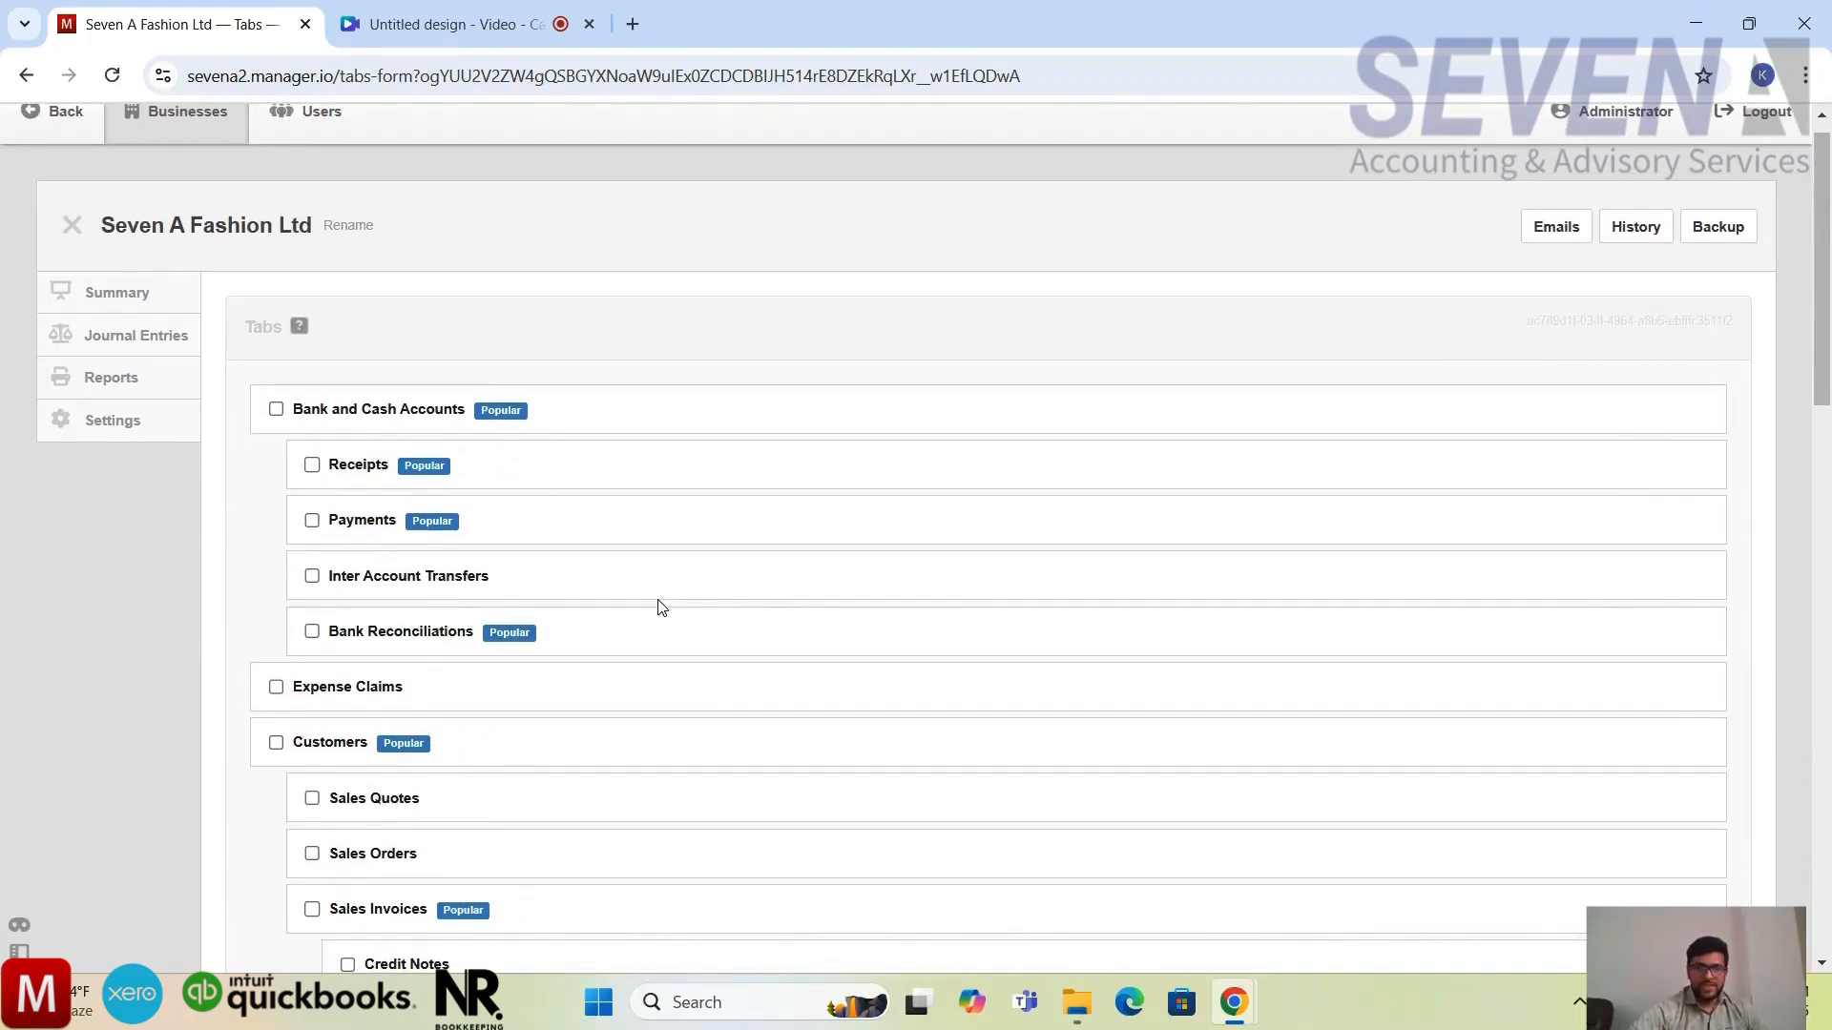
{"action": "scroll", "coordinate": [662, 607], "scroll_direction": "down", "scroll_amount": 1}
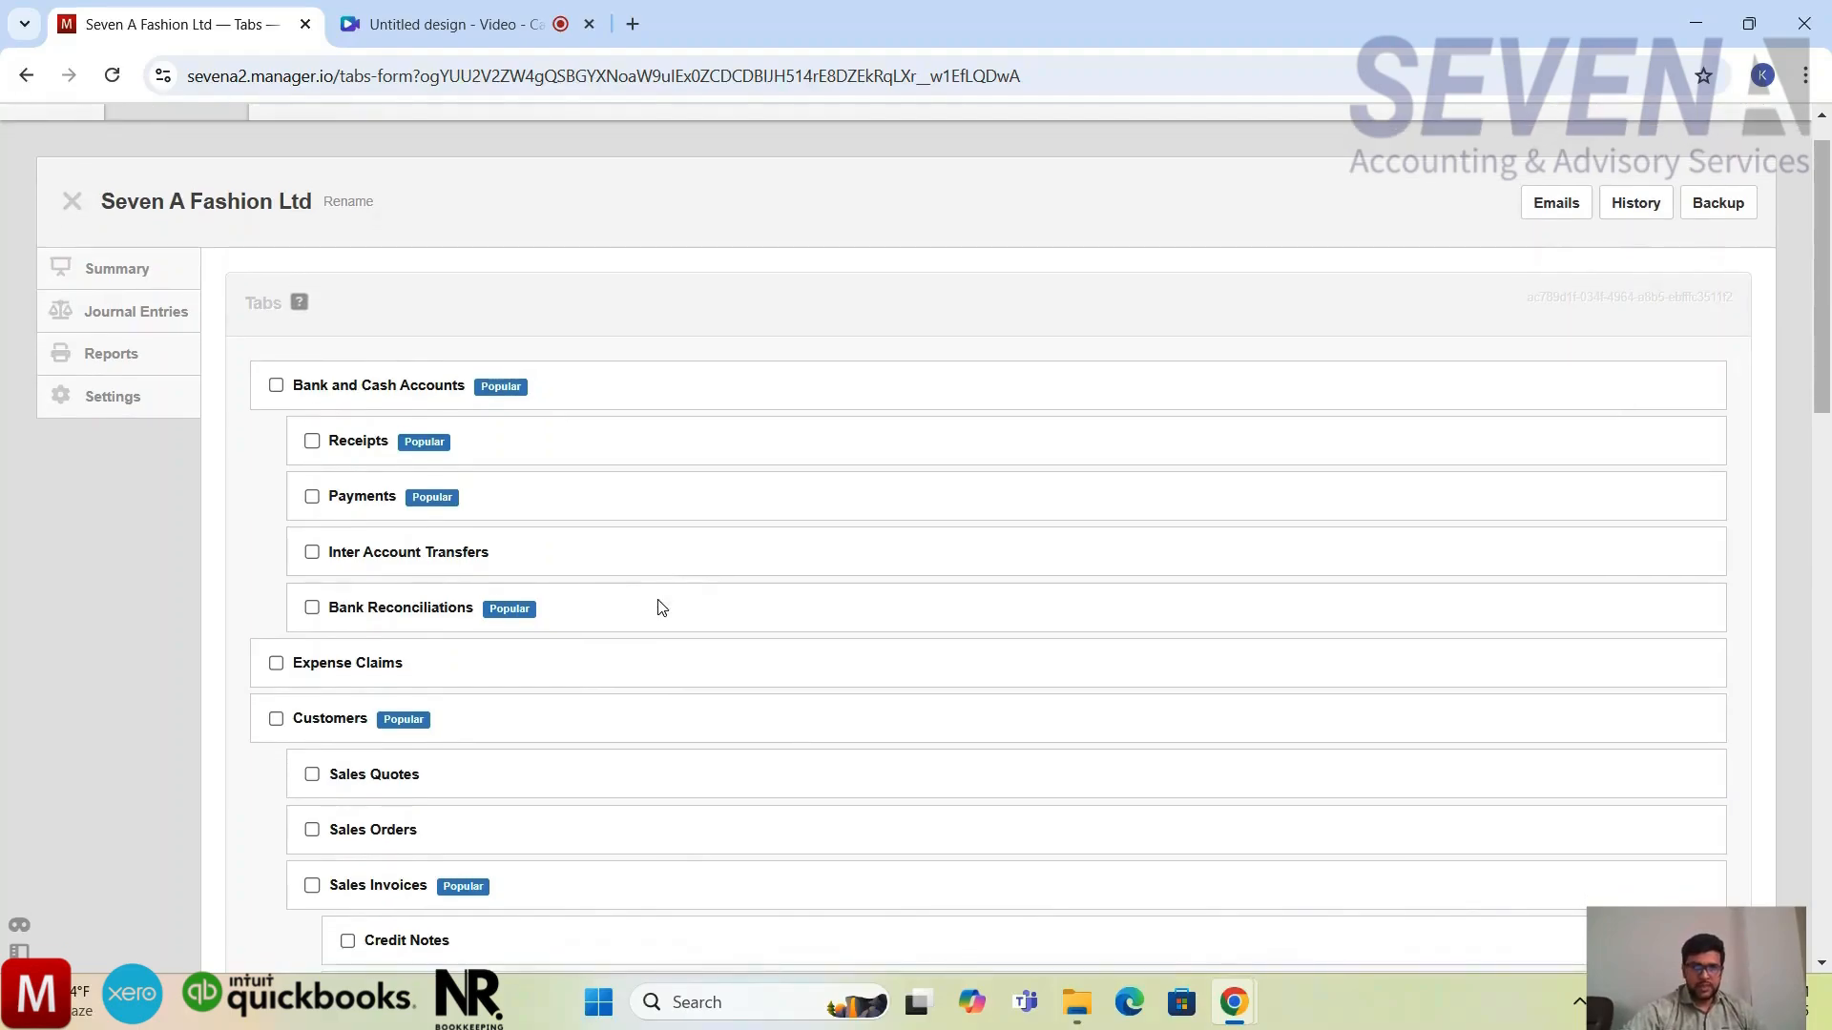
{"action": "scroll", "coordinate": [663, 608], "scroll_direction": "down", "scroll_amount": 1}
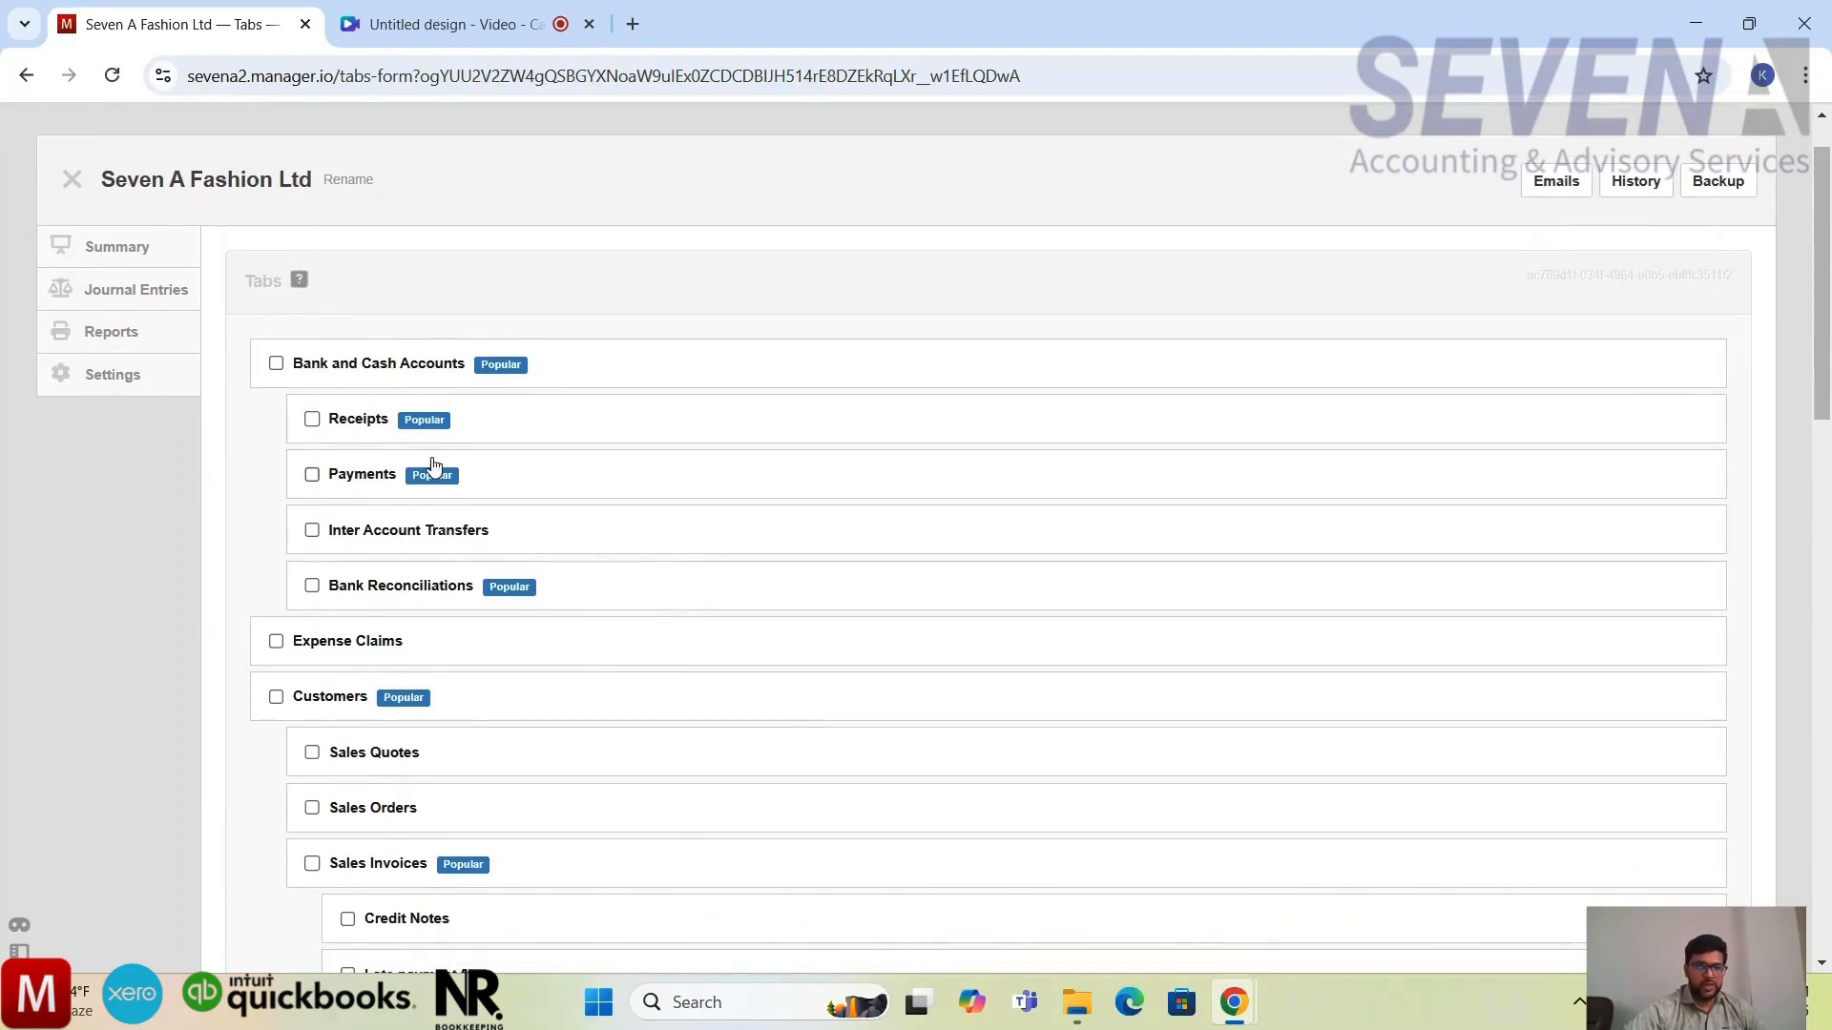
Enable the Bank and Cash Accounts module together with Receipts, Payments and Bank Reconciliations
{"action": "left_click", "coordinate": [276, 364]}
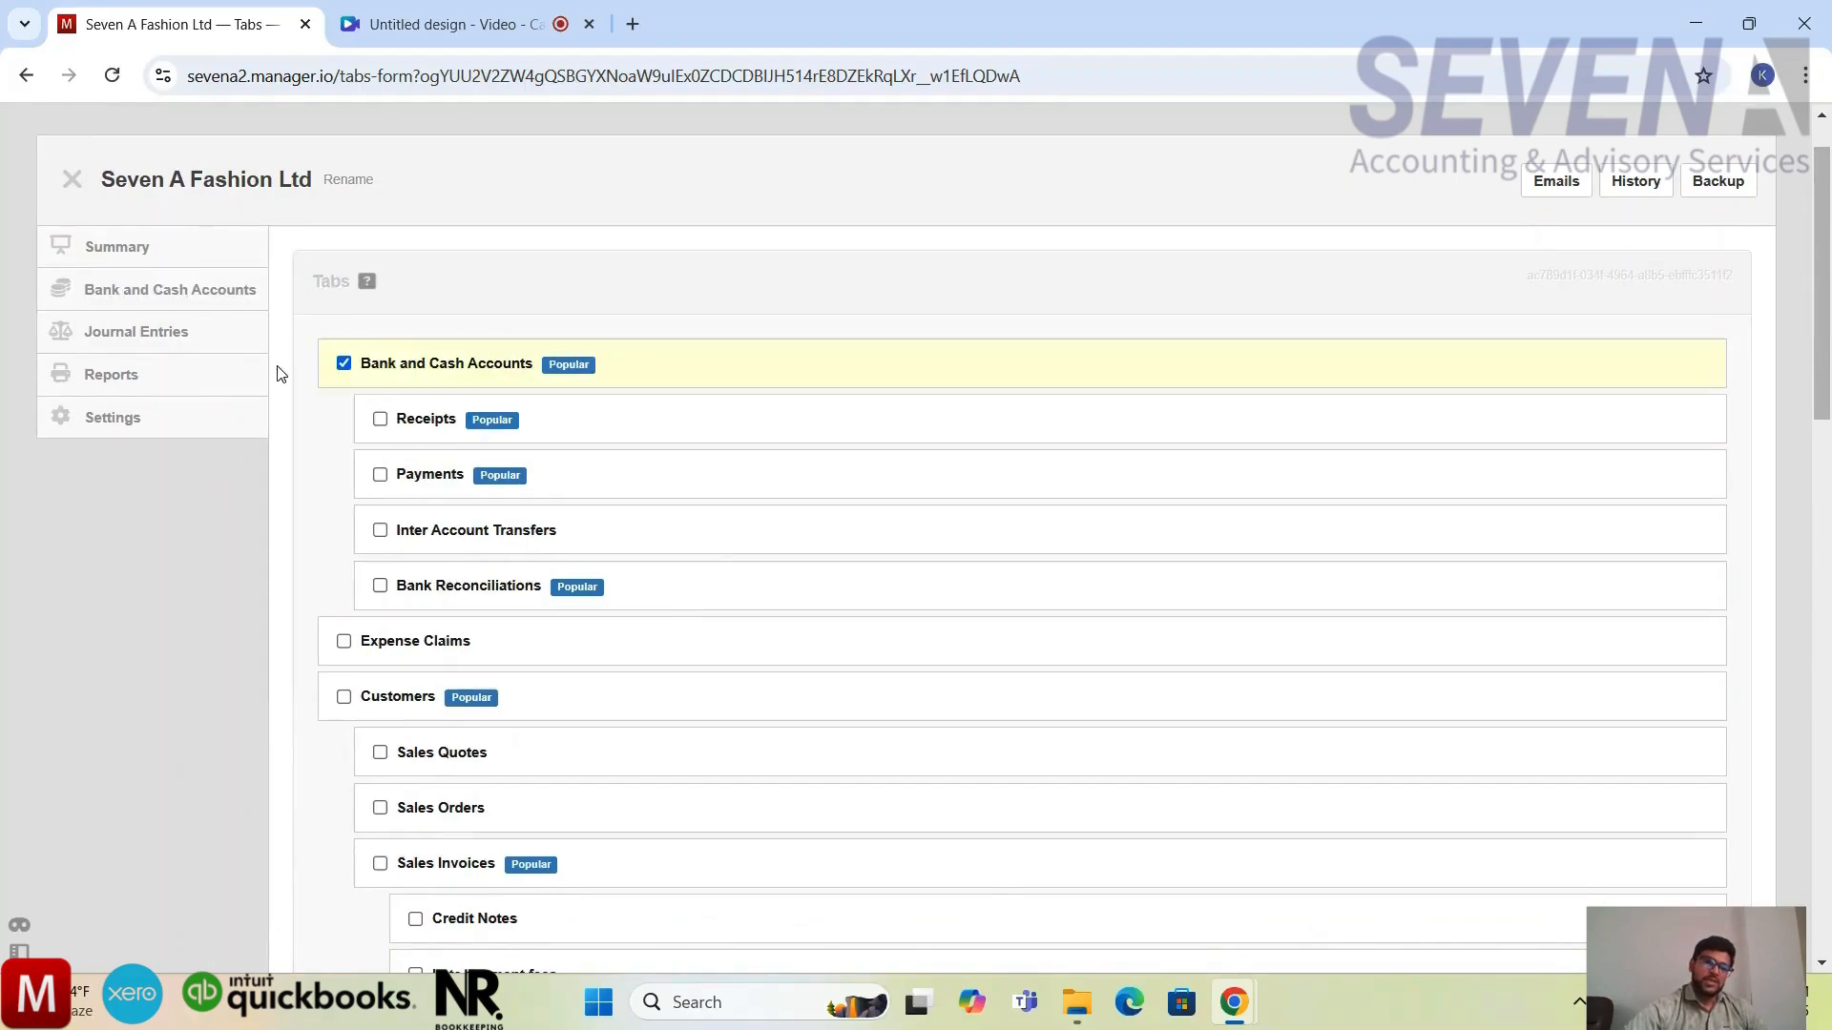
{"action": "left_click", "coordinate": [379, 420]}
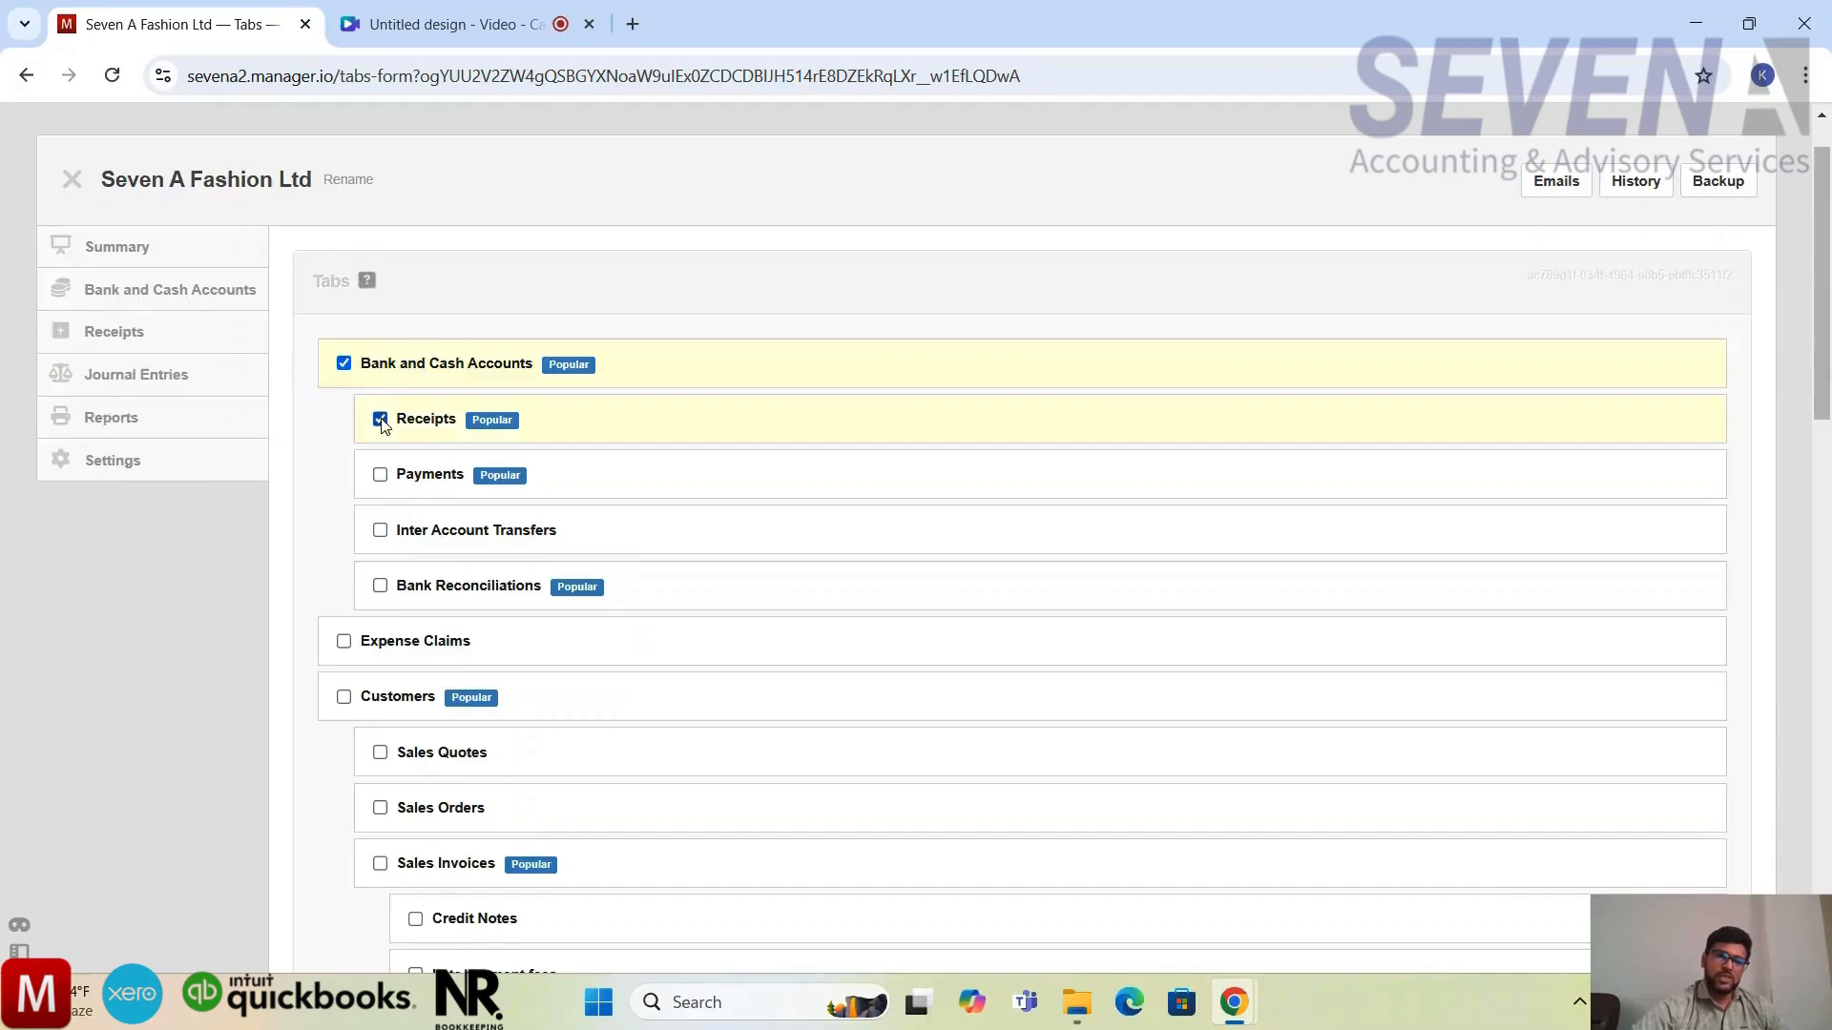
{"action": "left_click", "coordinate": [383, 476]}
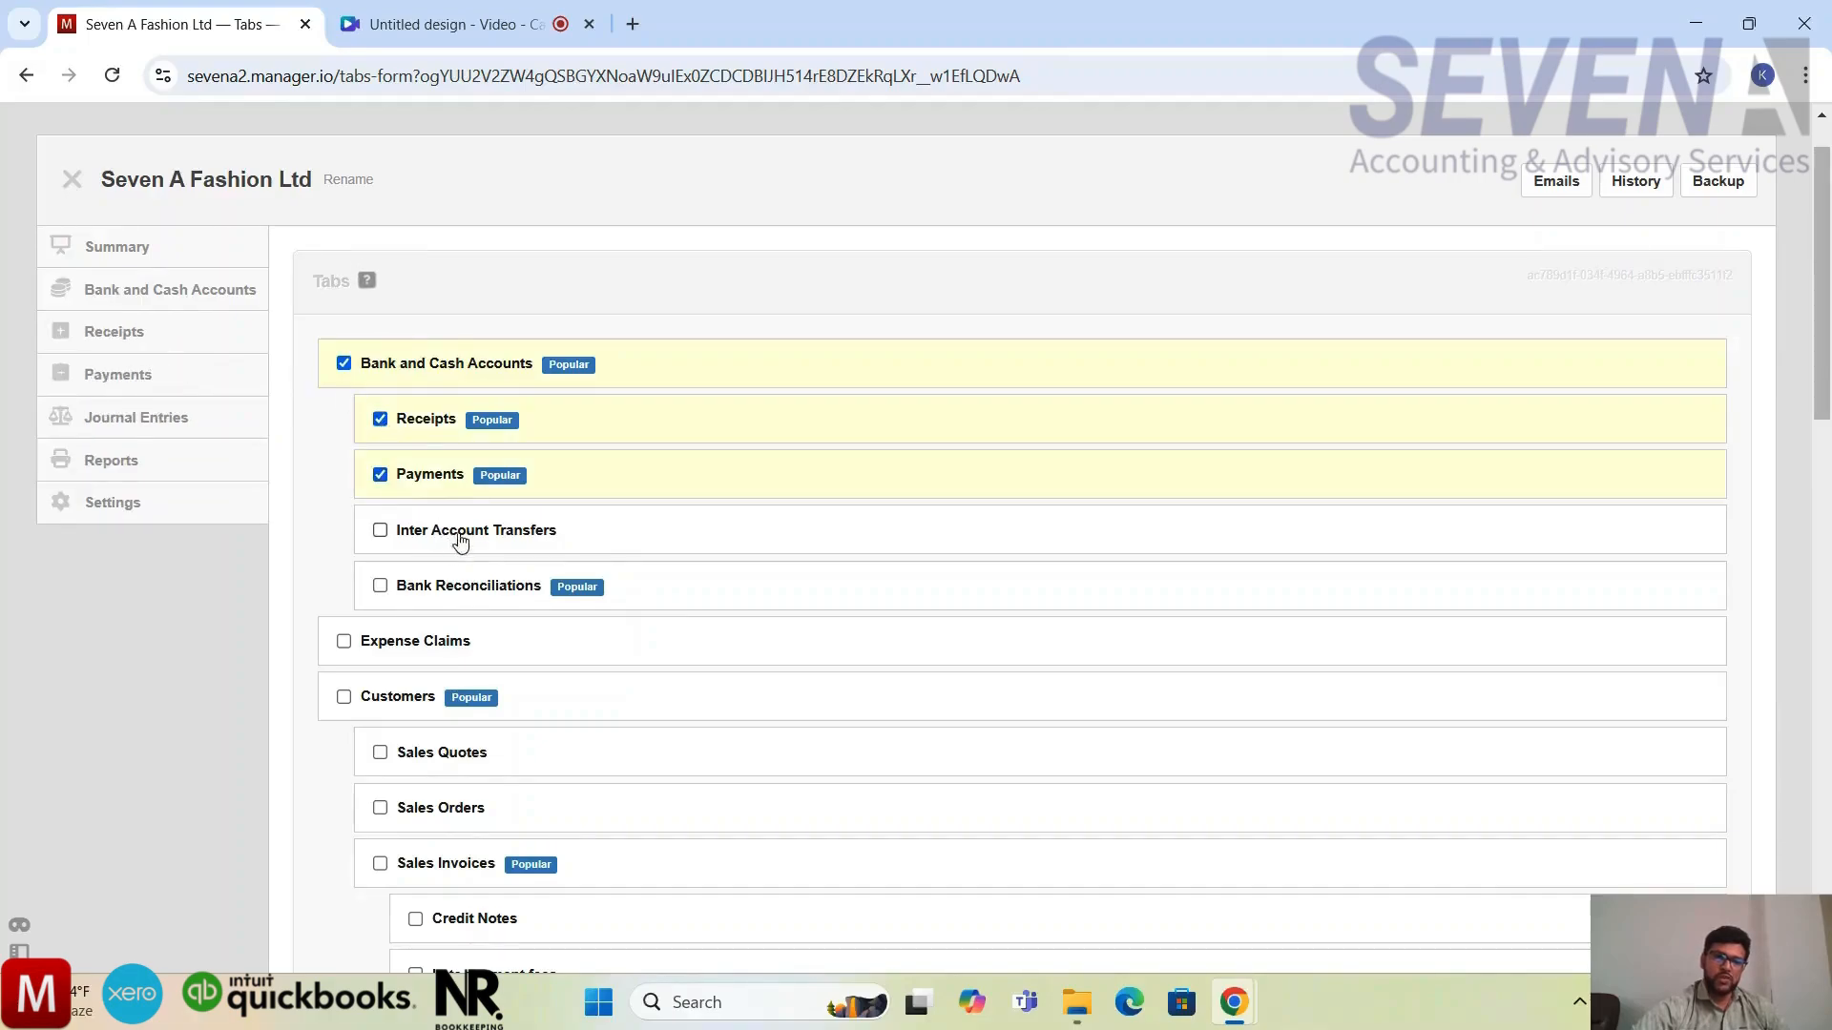
{"action": "scroll", "coordinate": [461, 530], "scroll_direction": "down", "scroll_amount": 1}
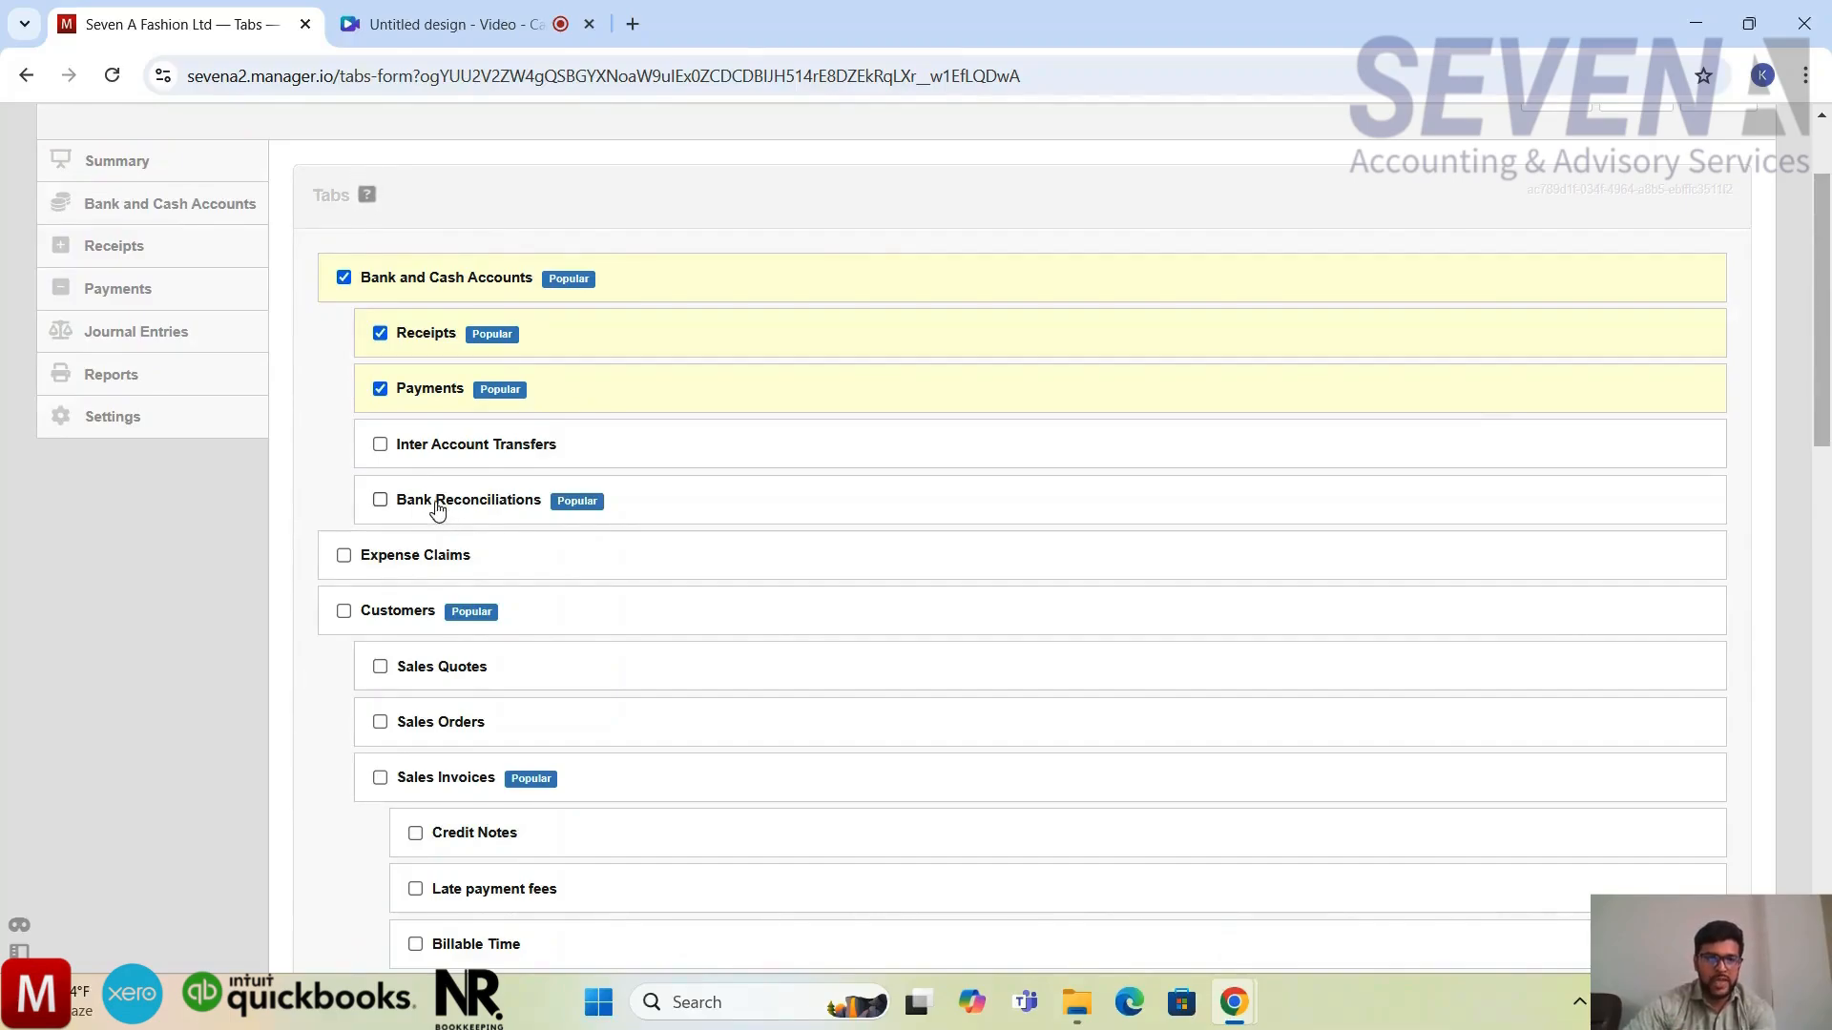
{"action": "left_click", "coordinate": [379, 500]}
{"action": "scroll", "coordinate": [583, 541], "scroll_direction": "down", "scroll_amount": 1}
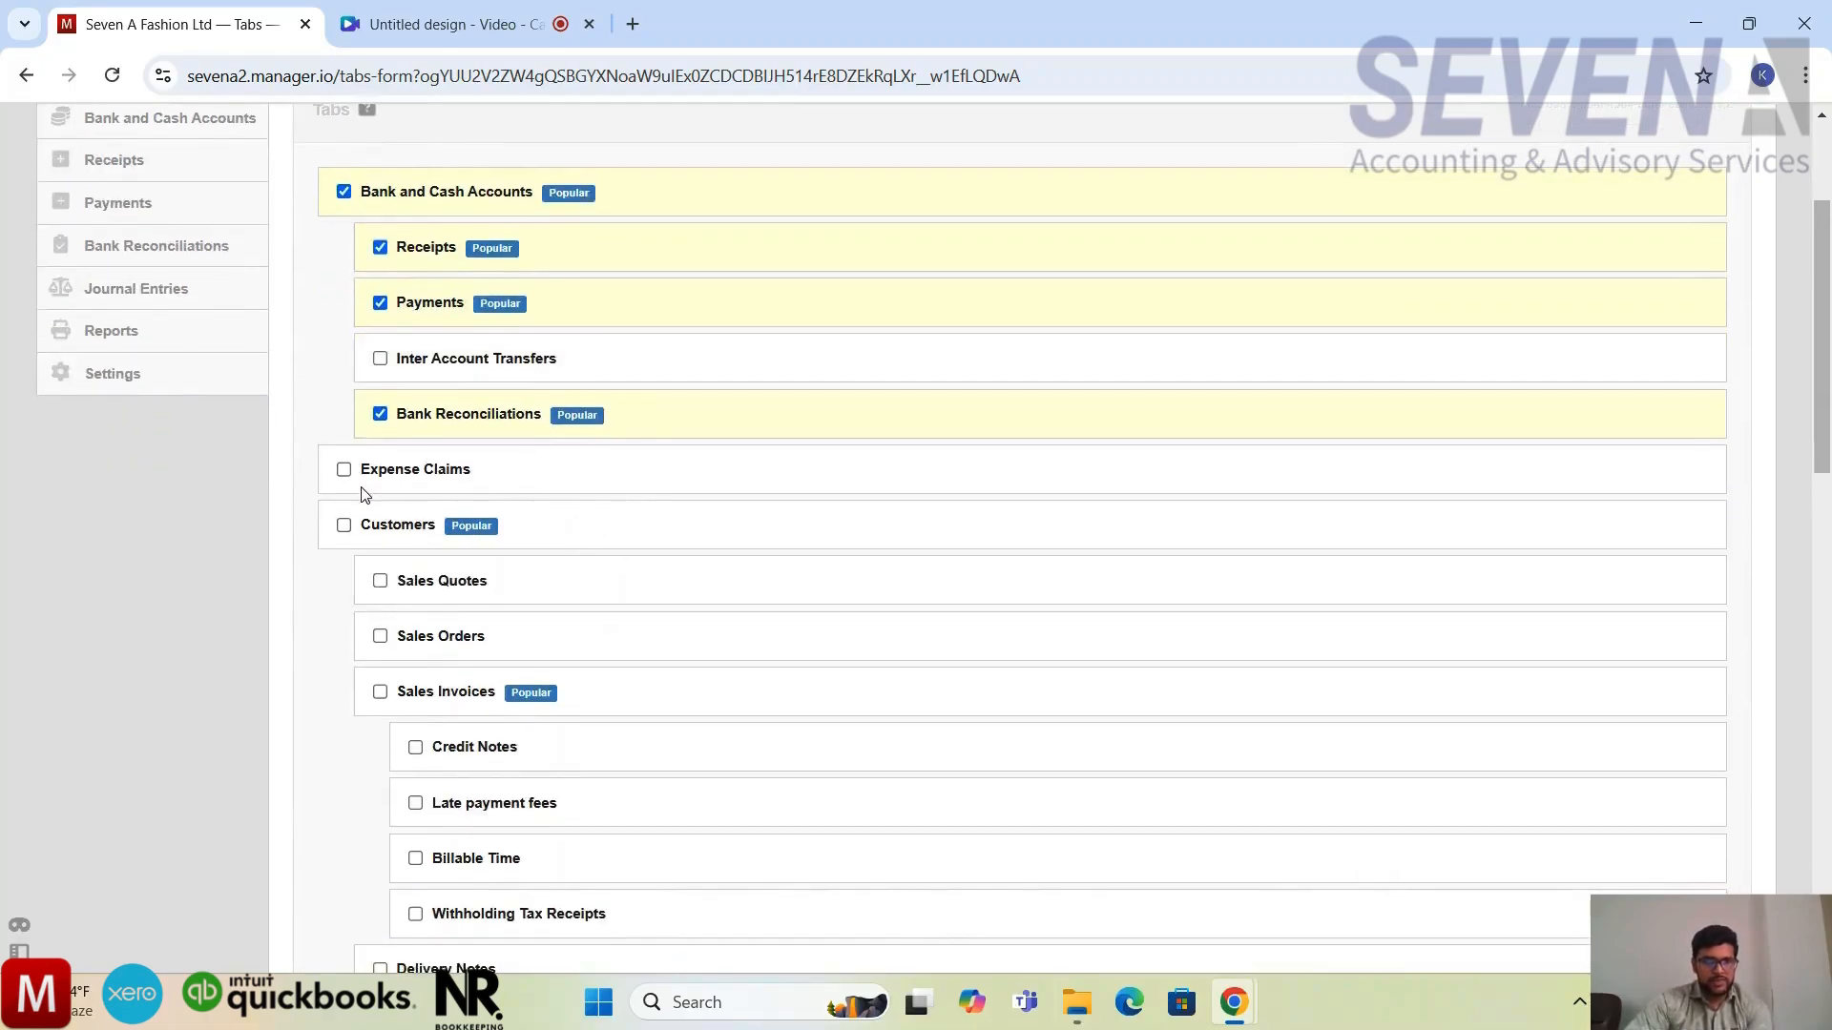
Enable the Customers module and its Sales Invoices option, leaving Expense Claims, Sales Quotes and Sales Orders off
{"action": "scroll", "coordinate": [364, 494], "scroll_direction": "up", "scroll_amount": 1}
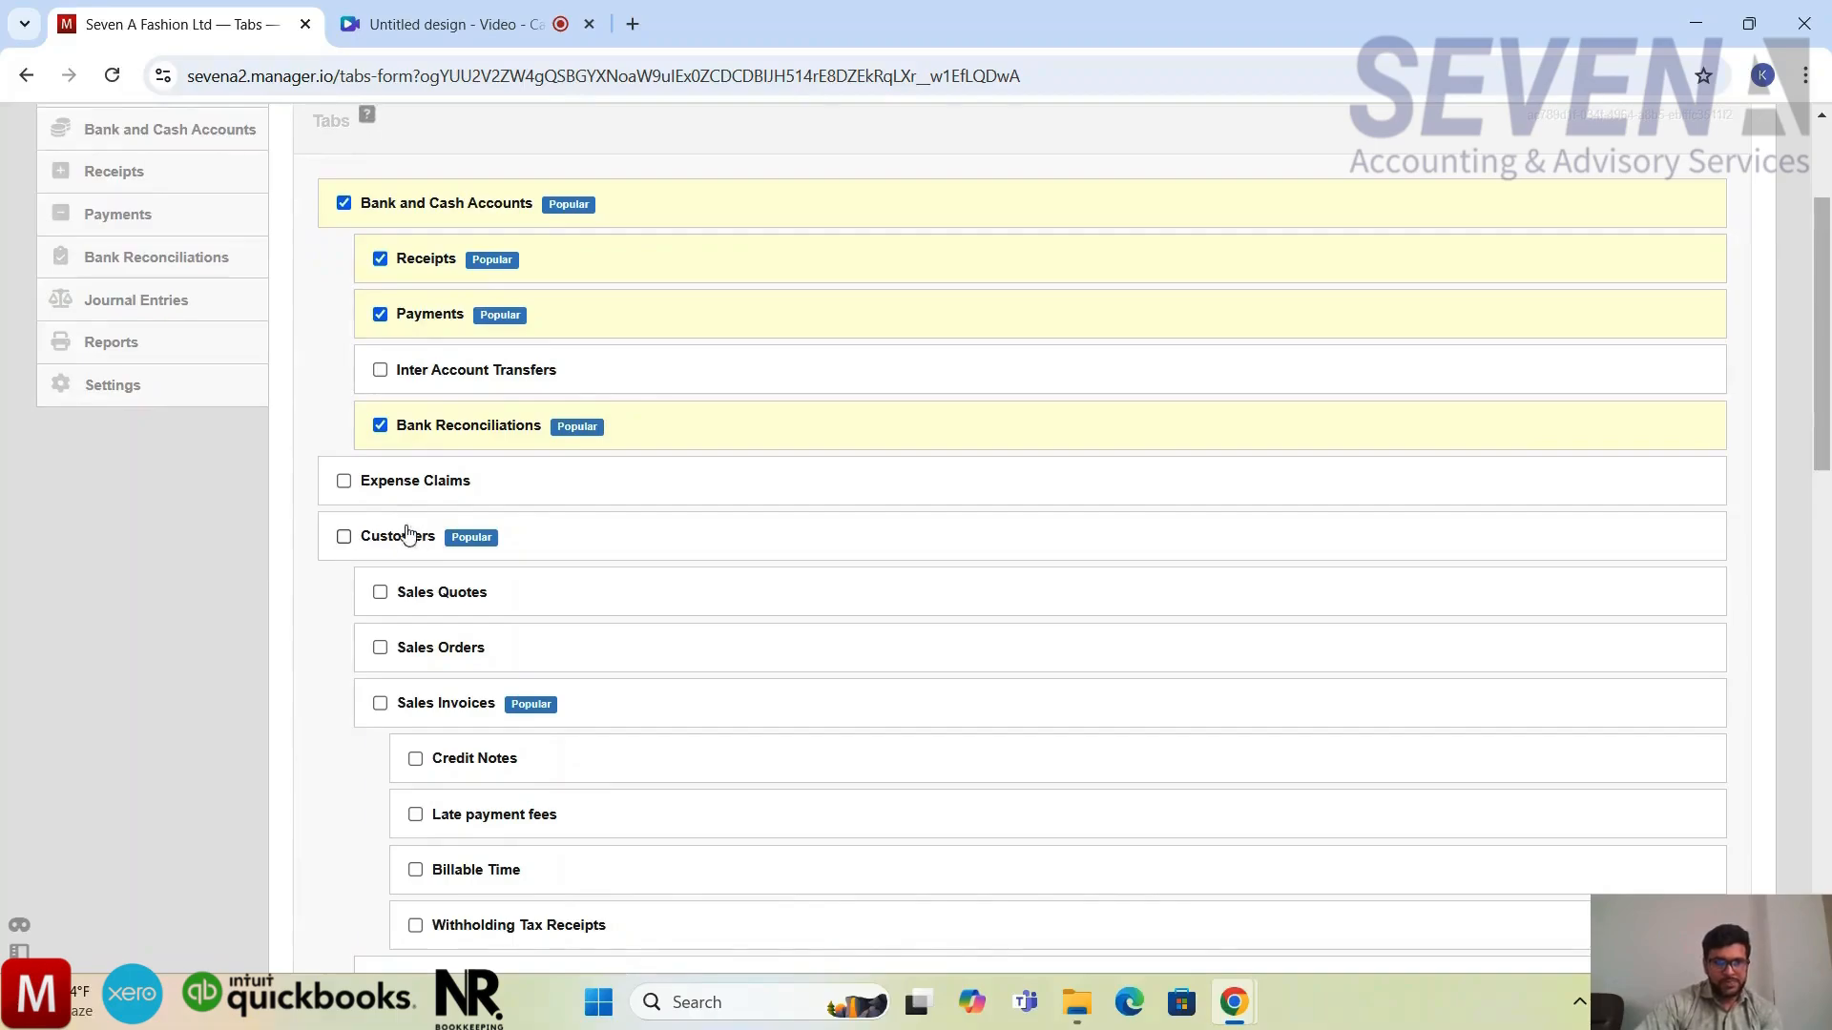
{"action": "left_click", "coordinate": [343, 536]}
{"action": "scroll", "coordinate": [496, 582], "scroll_direction": "down", "scroll_amount": 1}
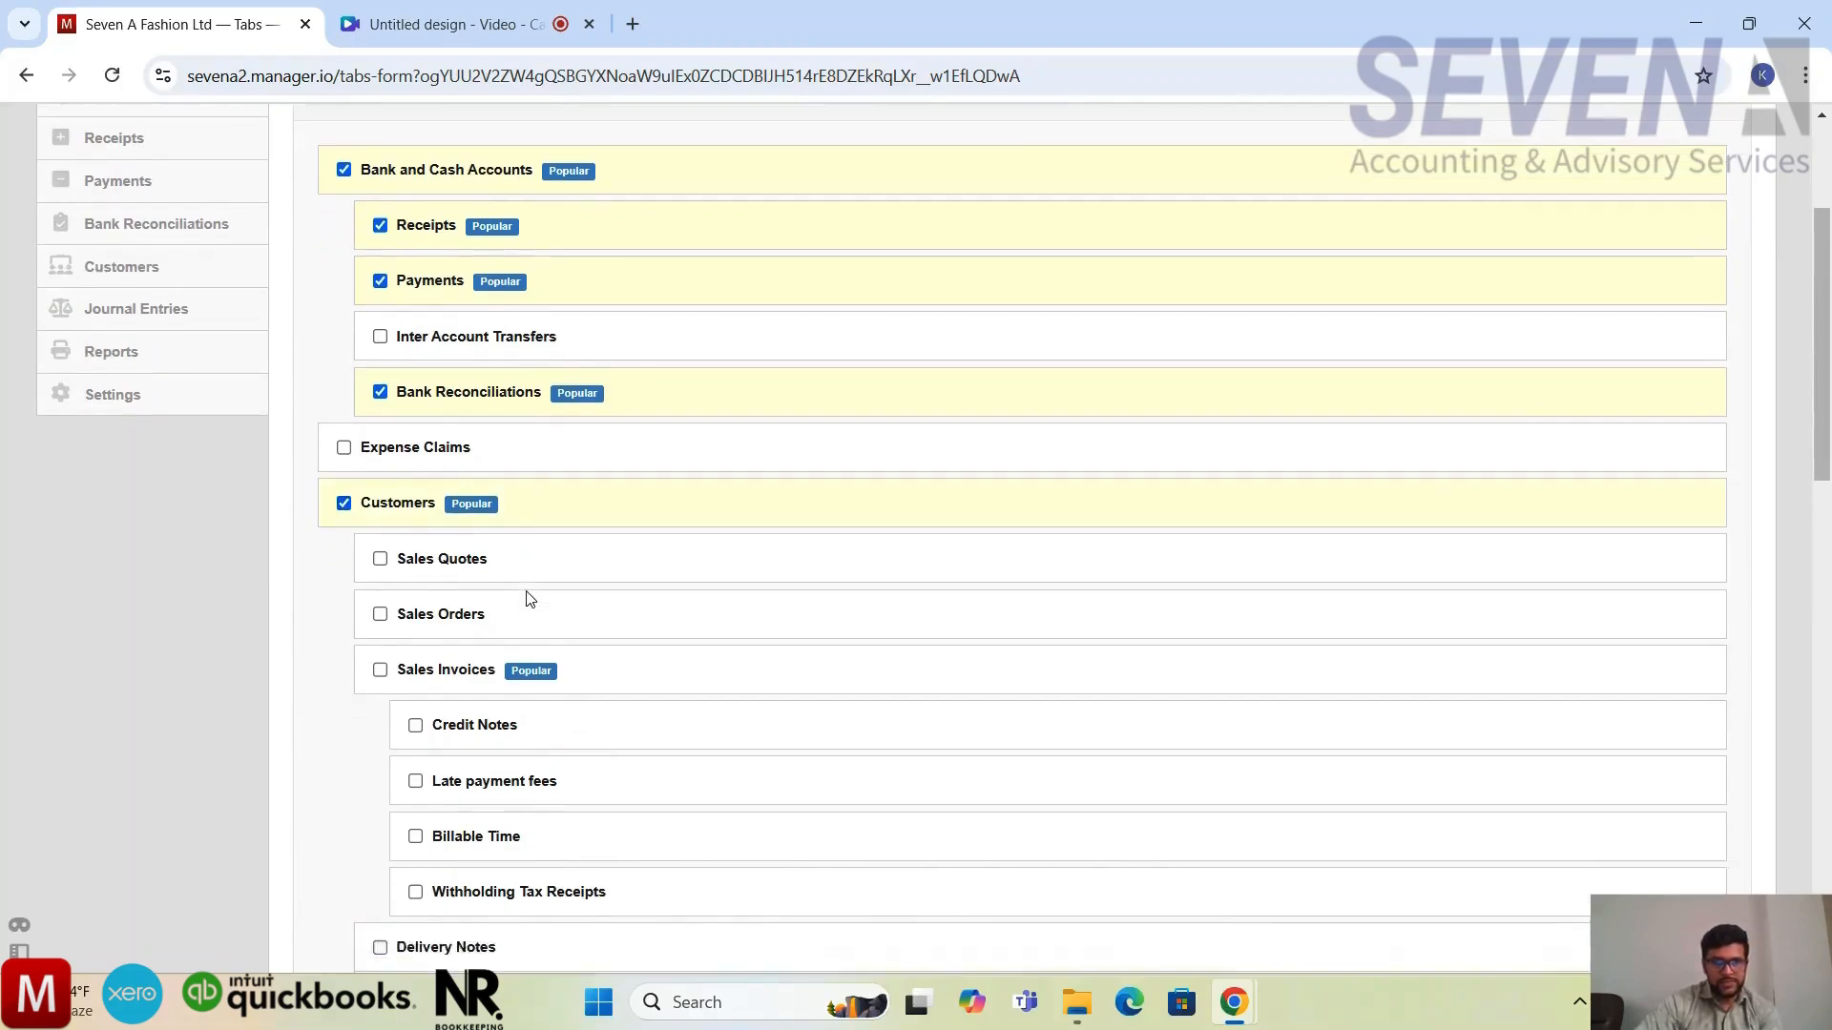
{"action": "scroll", "coordinate": [530, 598], "scroll_direction": "down", "scroll_amount": 1}
{"action": "left_click", "coordinate": [380, 625]}
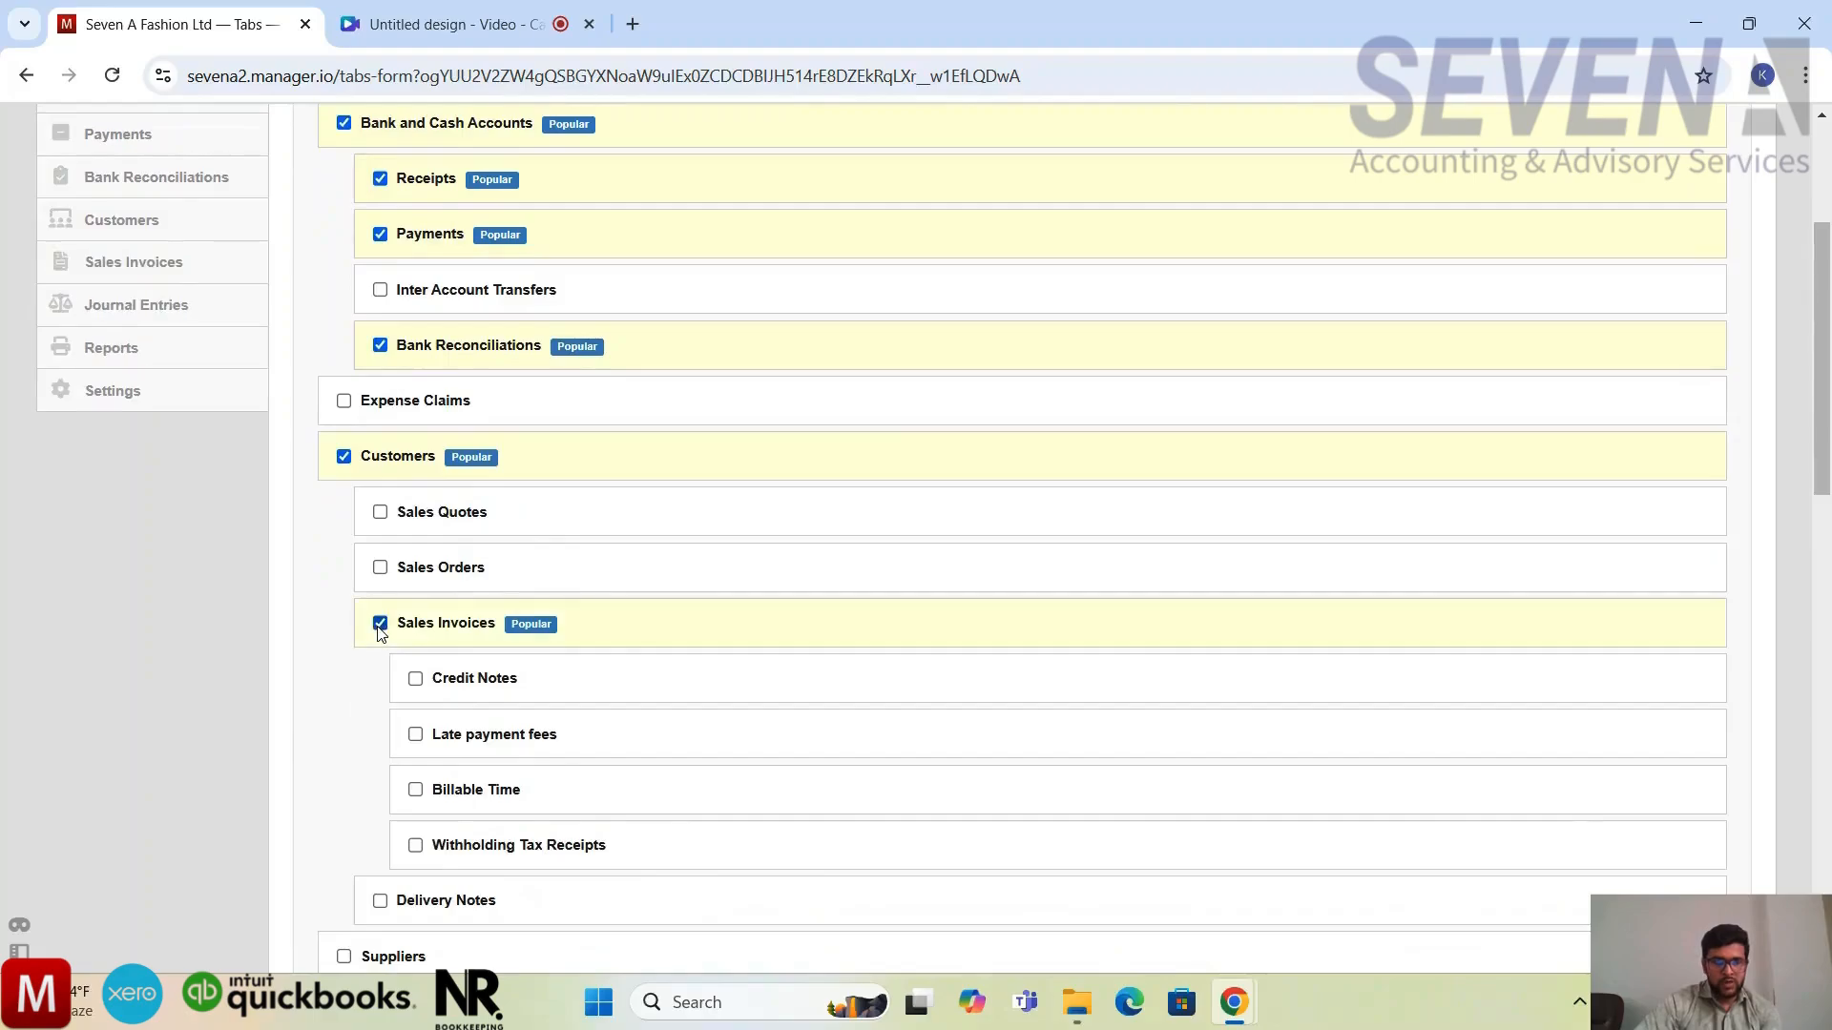
{"action": "scroll", "coordinate": [460, 634], "scroll_direction": "down", "scroll_amount": 1}
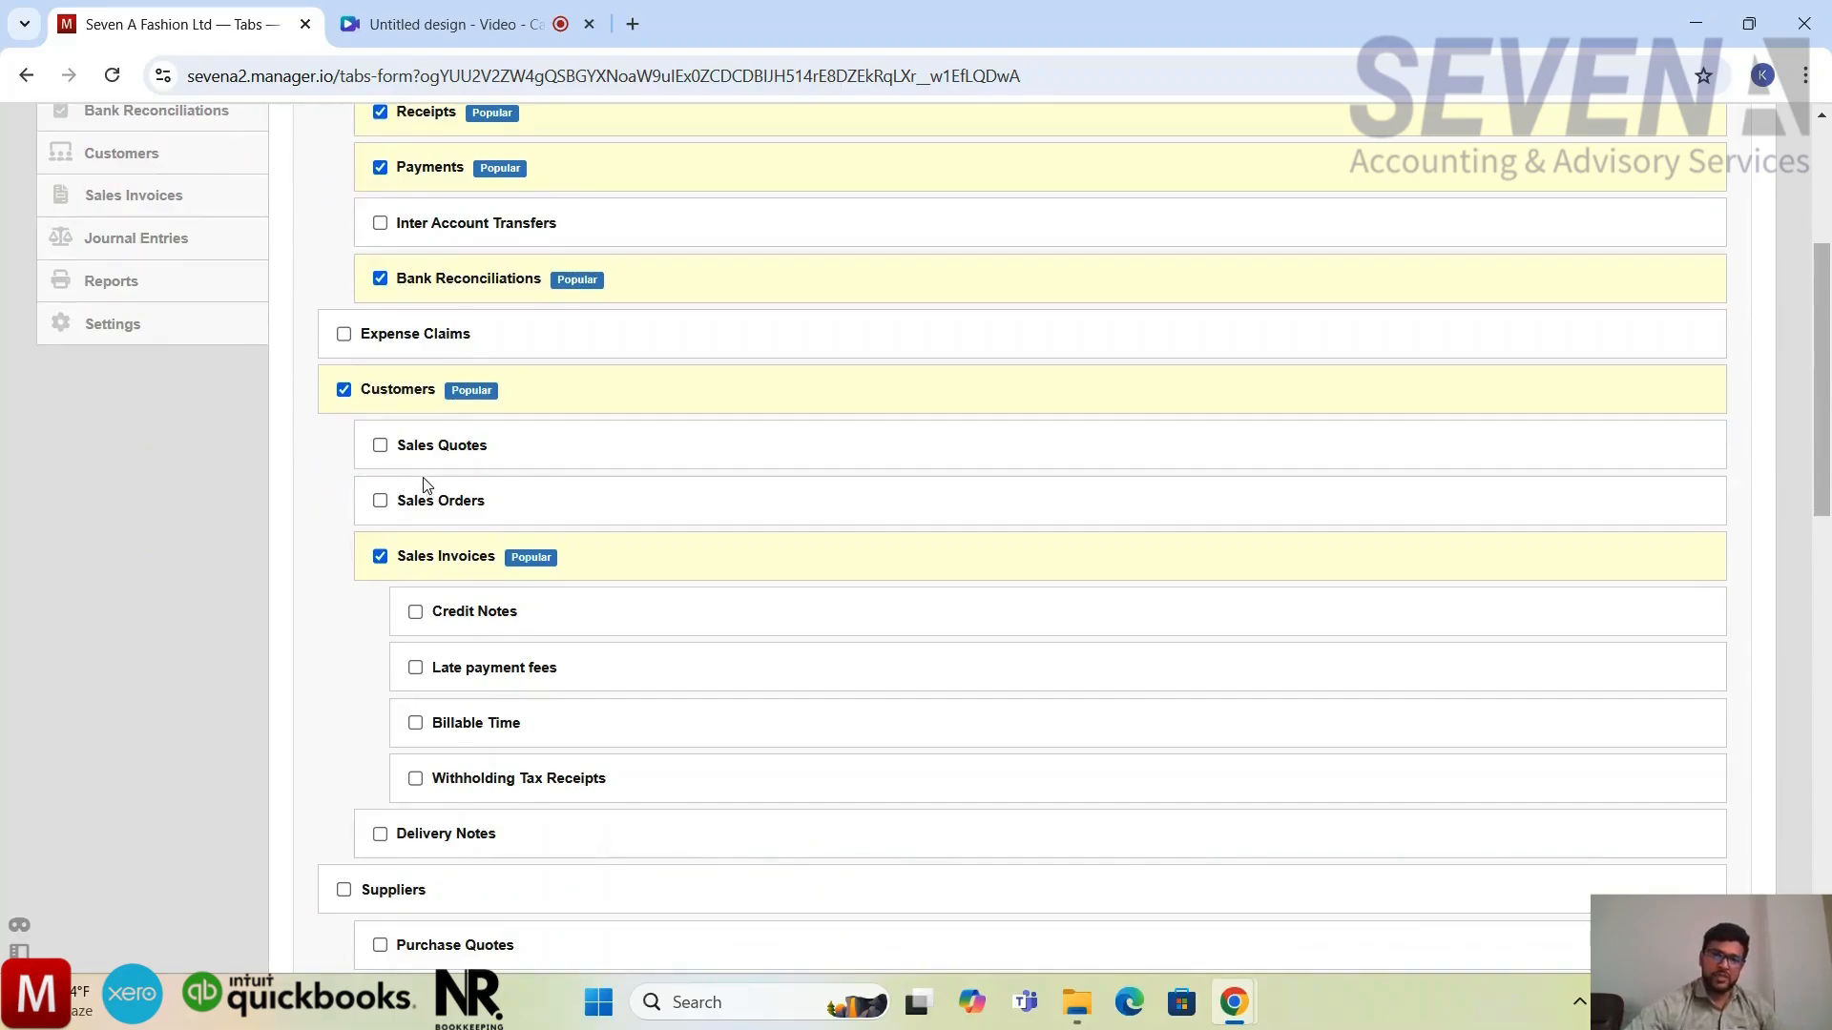
{"action": "scroll", "coordinate": [426, 486], "scroll_direction": "up", "scroll_amount": 1}
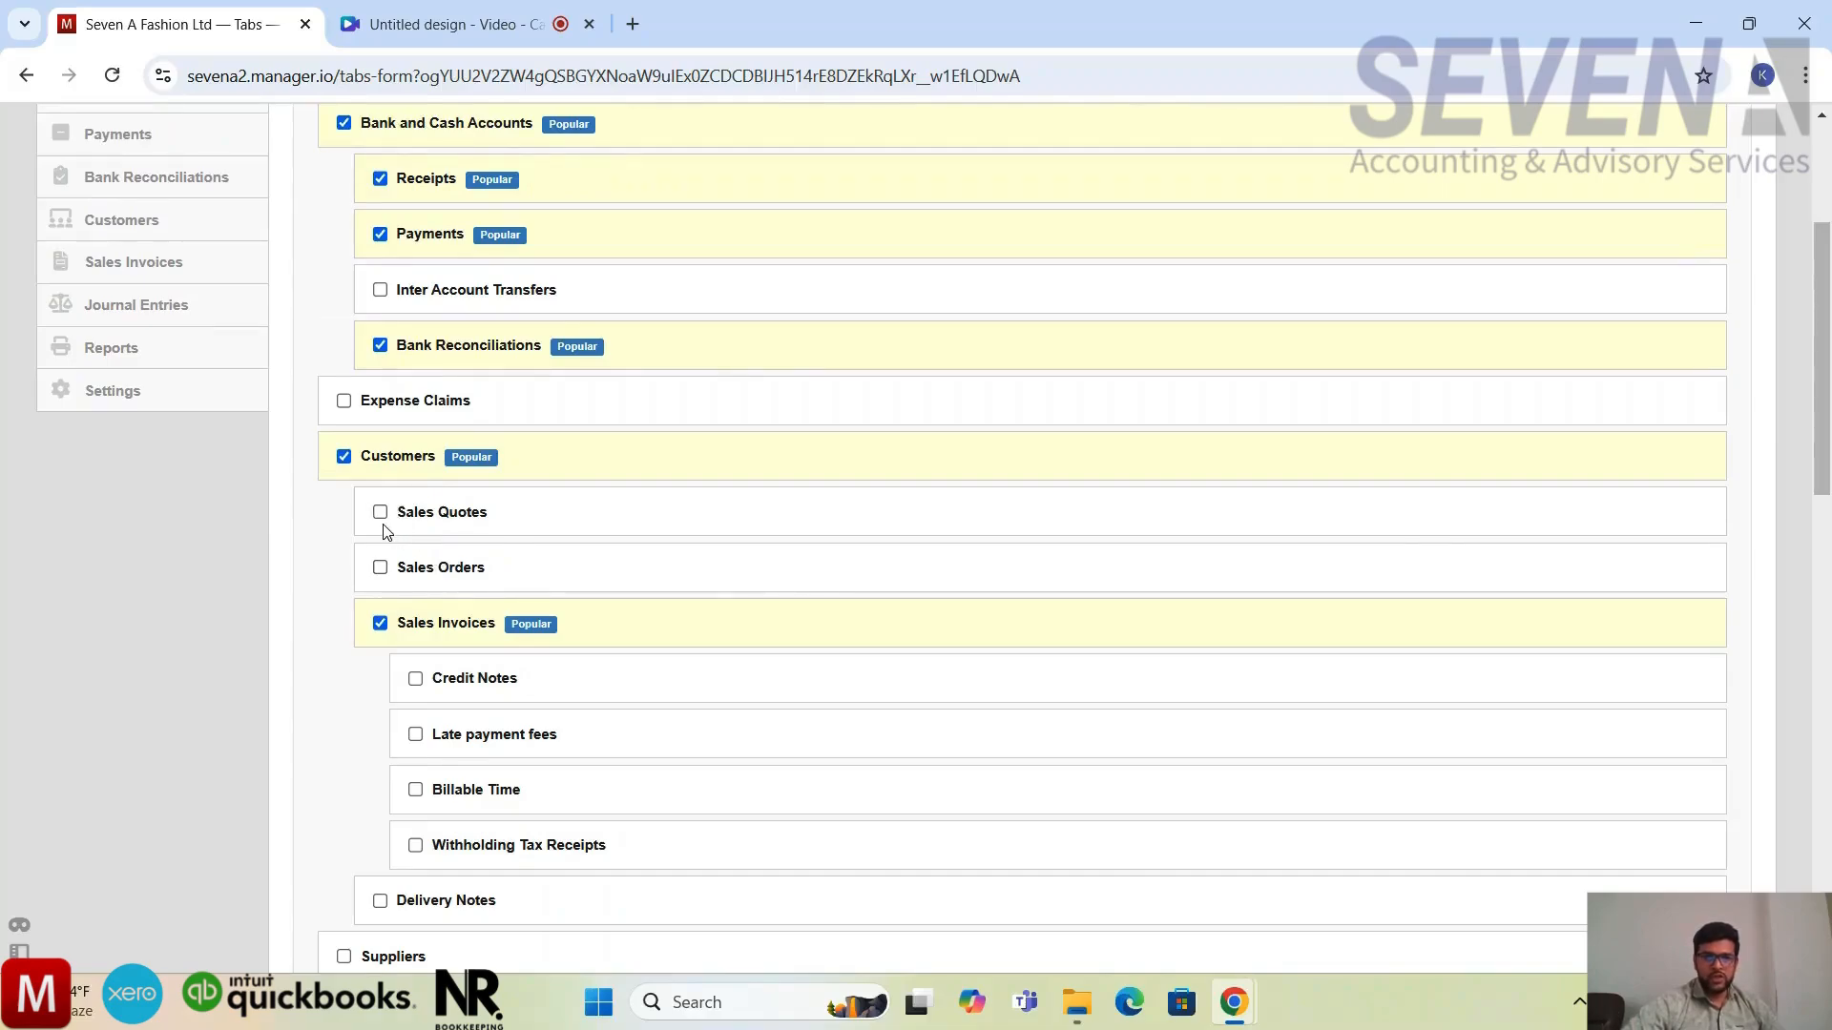
Enable Credit Notes under Sales Invoices and Delivery Notes under Customers
{"action": "scroll", "coordinate": [479, 545], "scroll_direction": "down", "scroll_amount": 1}
{"action": "scroll", "coordinate": [481, 544], "scroll_direction": "up", "scroll_amount": 2}
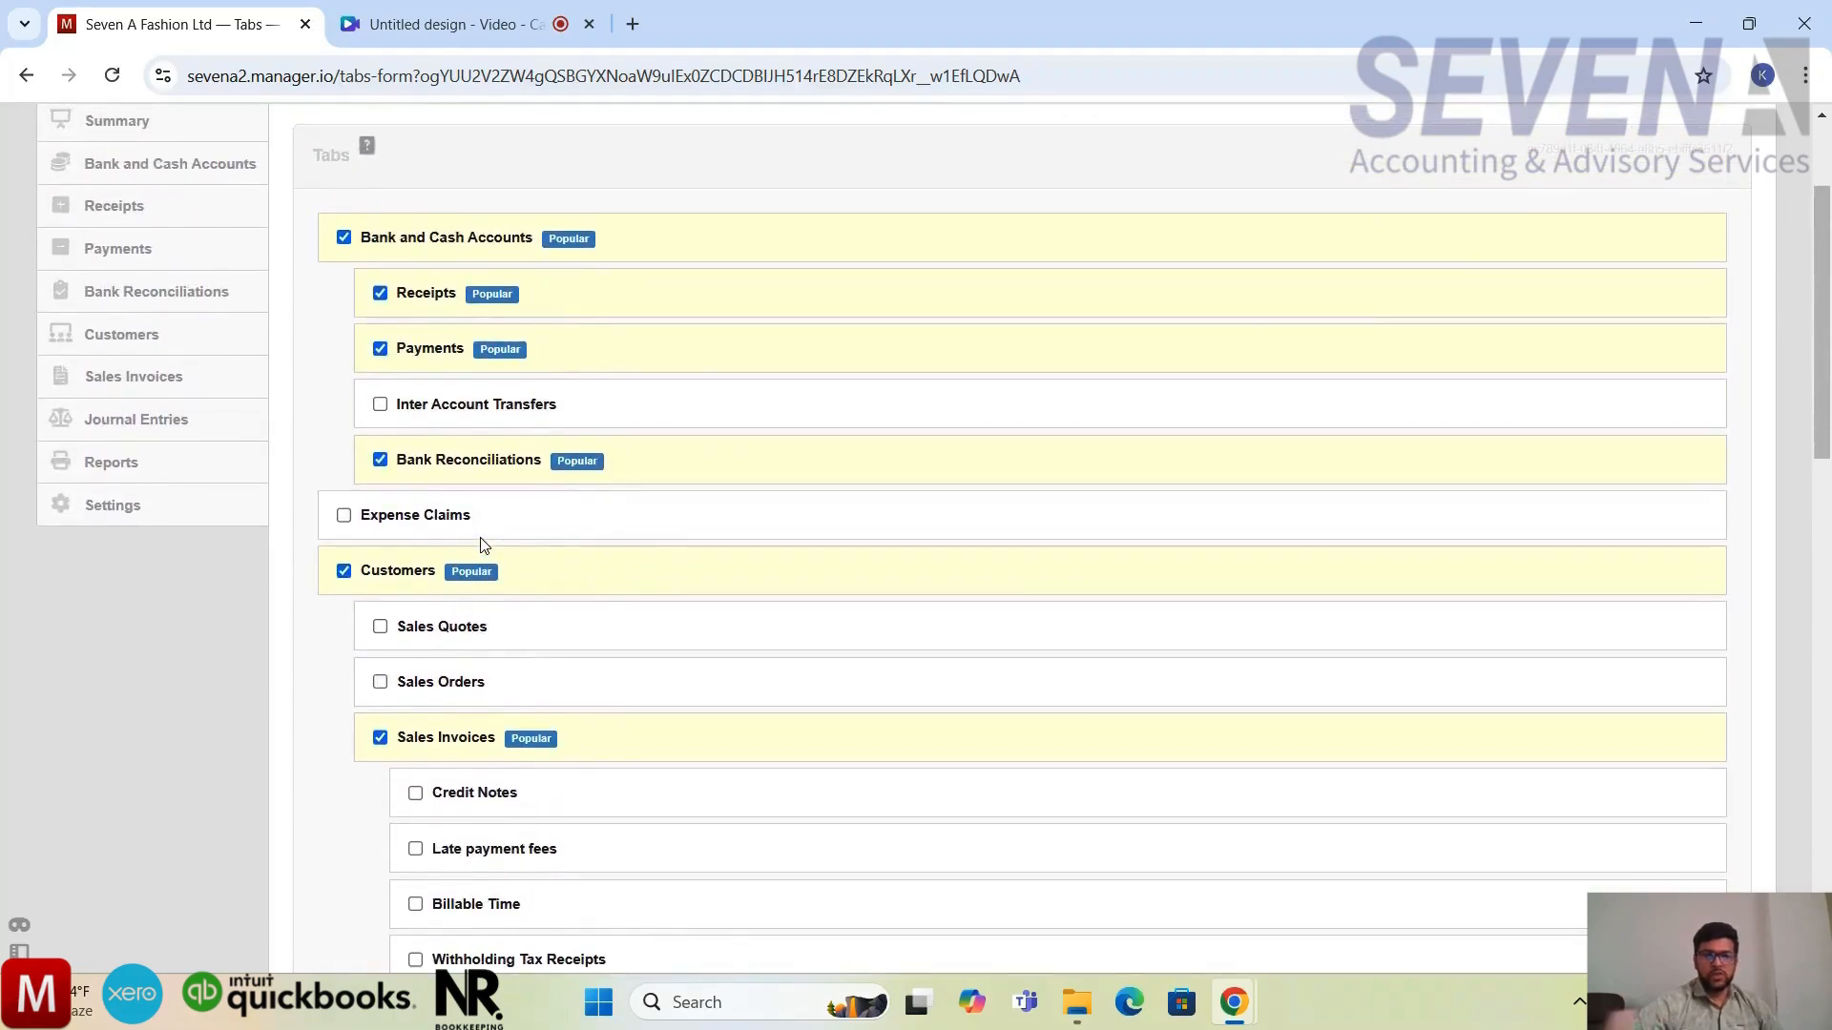
{"action": "scroll", "coordinate": [480, 545], "scroll_direction": "down", "scroll_amount": 1}
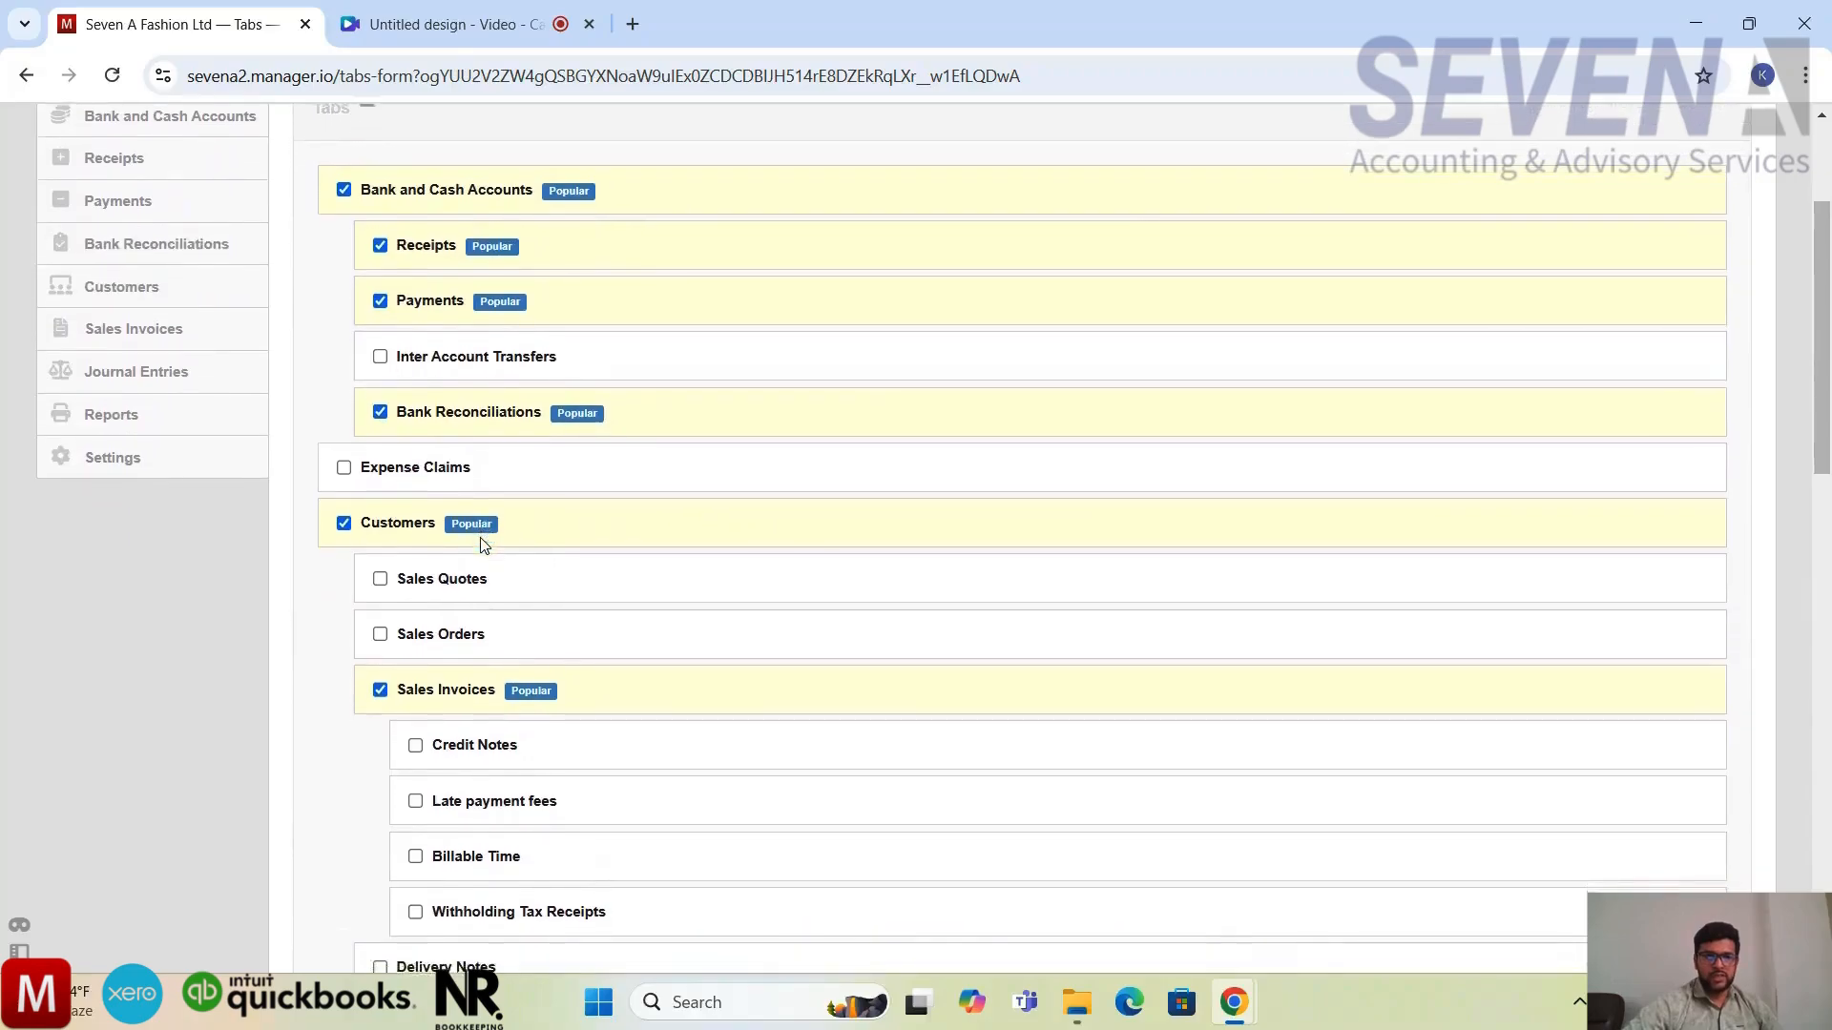
{"action": "scroll", "coordinate": [481, 545], "scroll_direction": "down", "scroll_amount": 2}
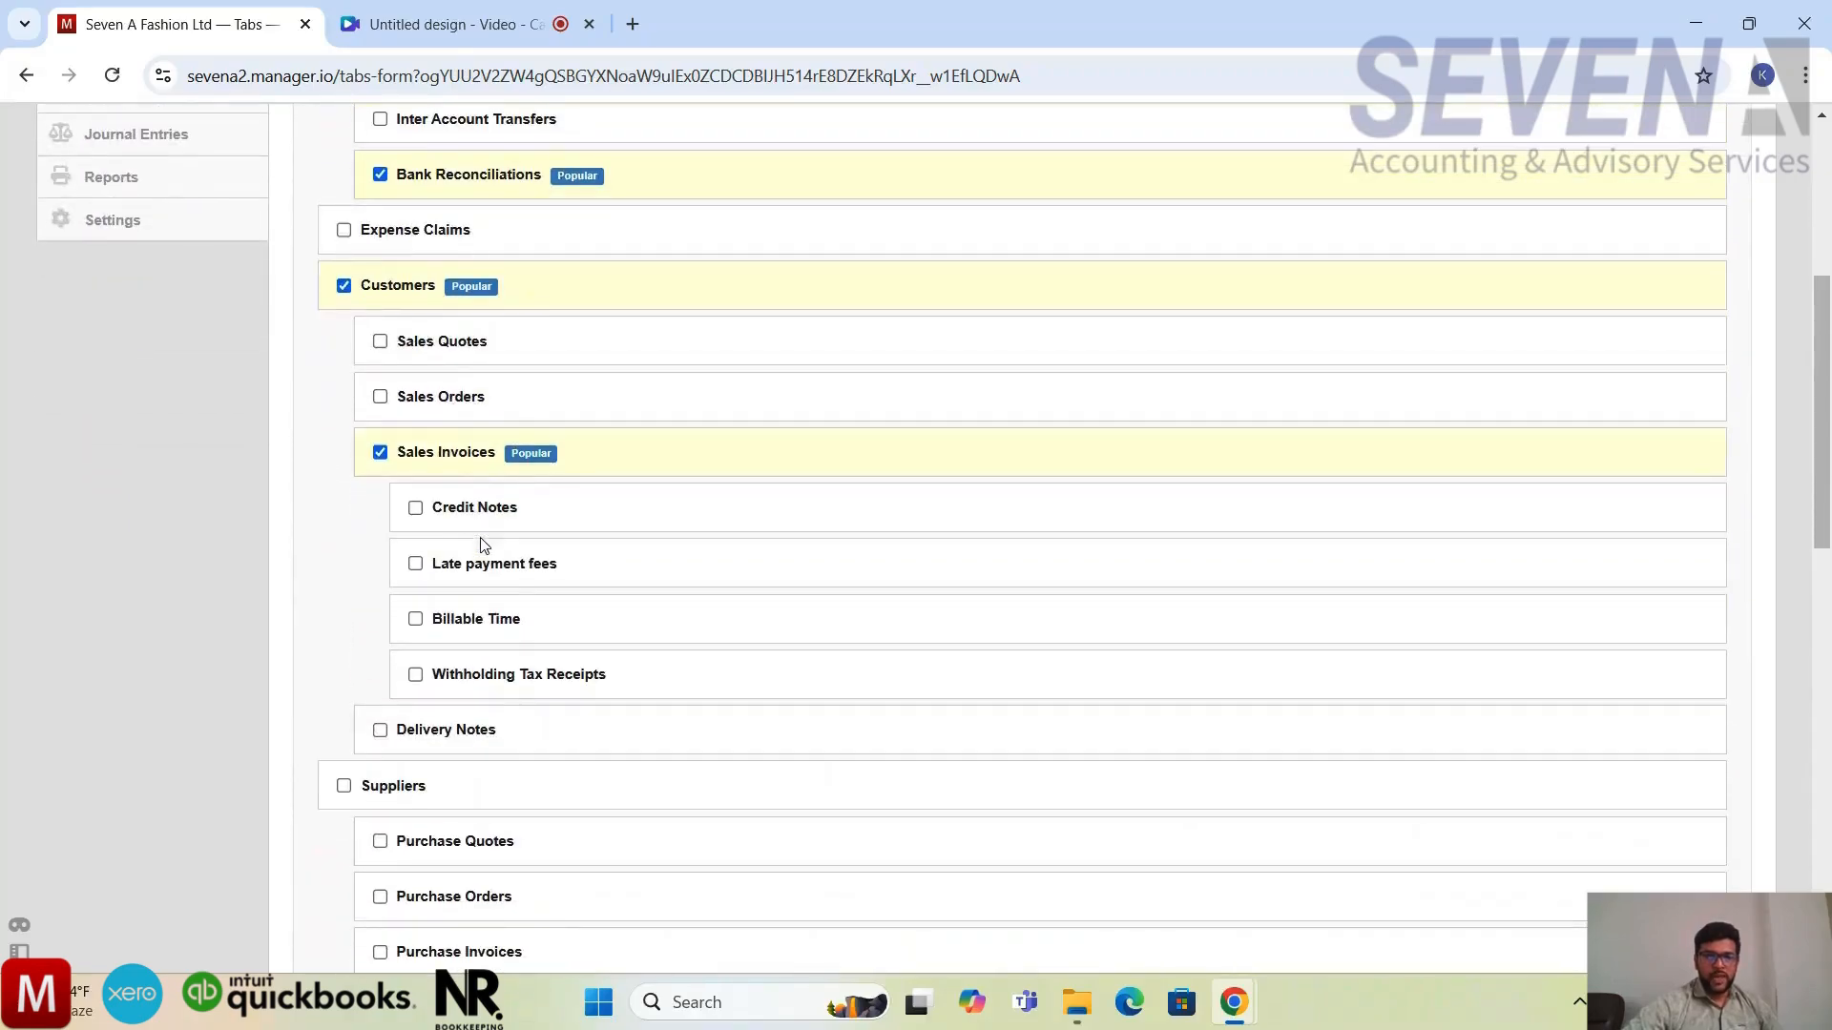
{"action": "left_click", "coordinate": [416, 509]}
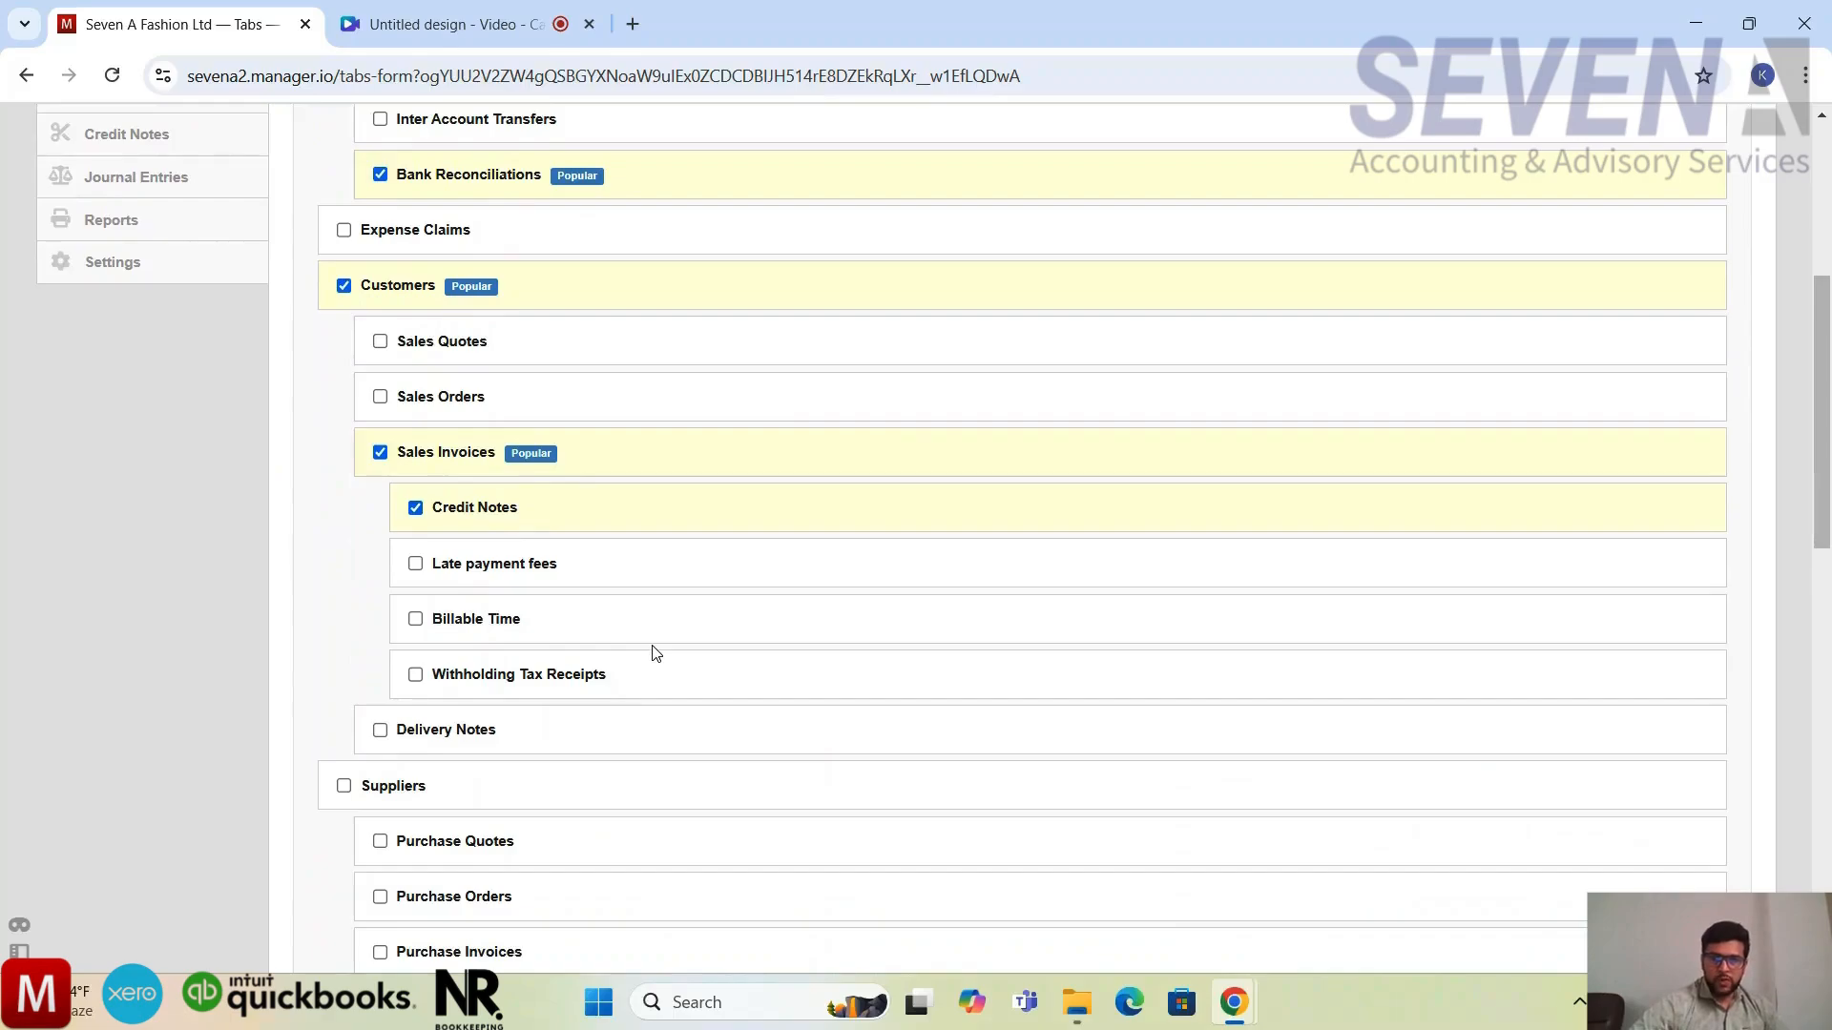
{"action": "scroll", "coordinate": [653, 650], "scroll_direction": "down", "scroll_amount": 1}
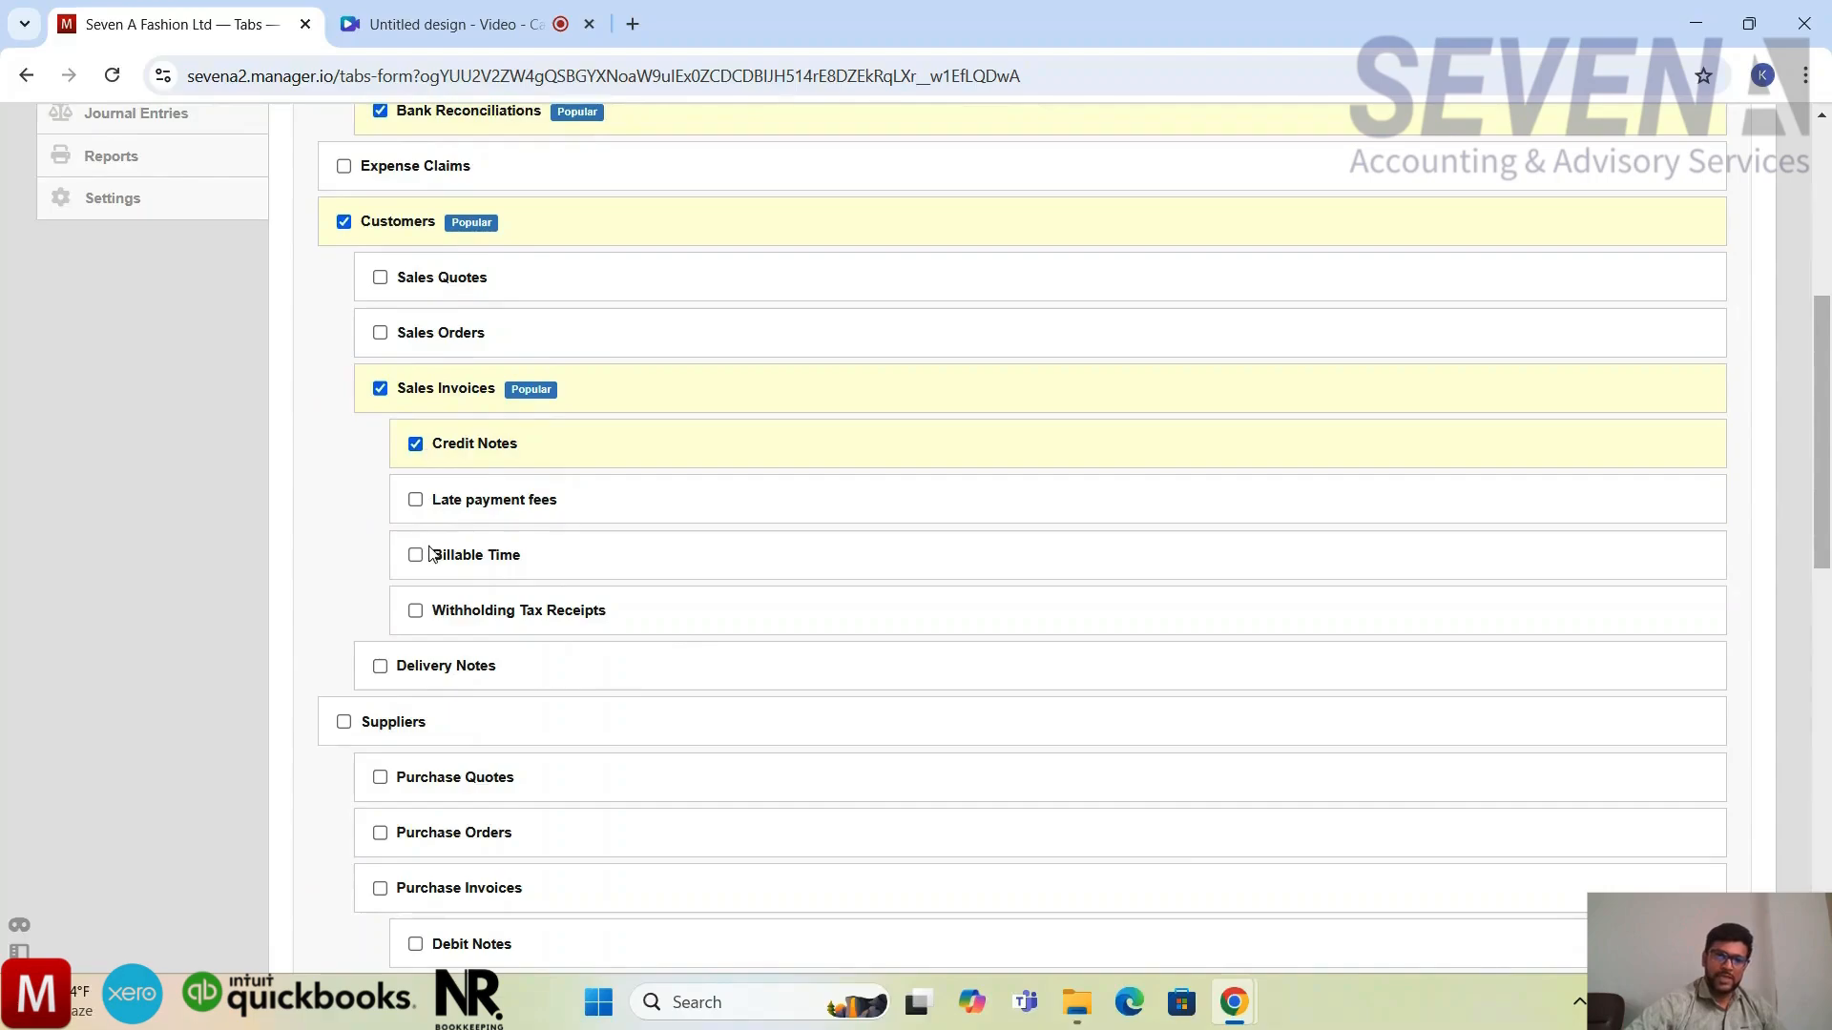
{"action": "scroll", "coordinate": [428, 550], "scroll_direction": "down", "scroll_amount": 2}
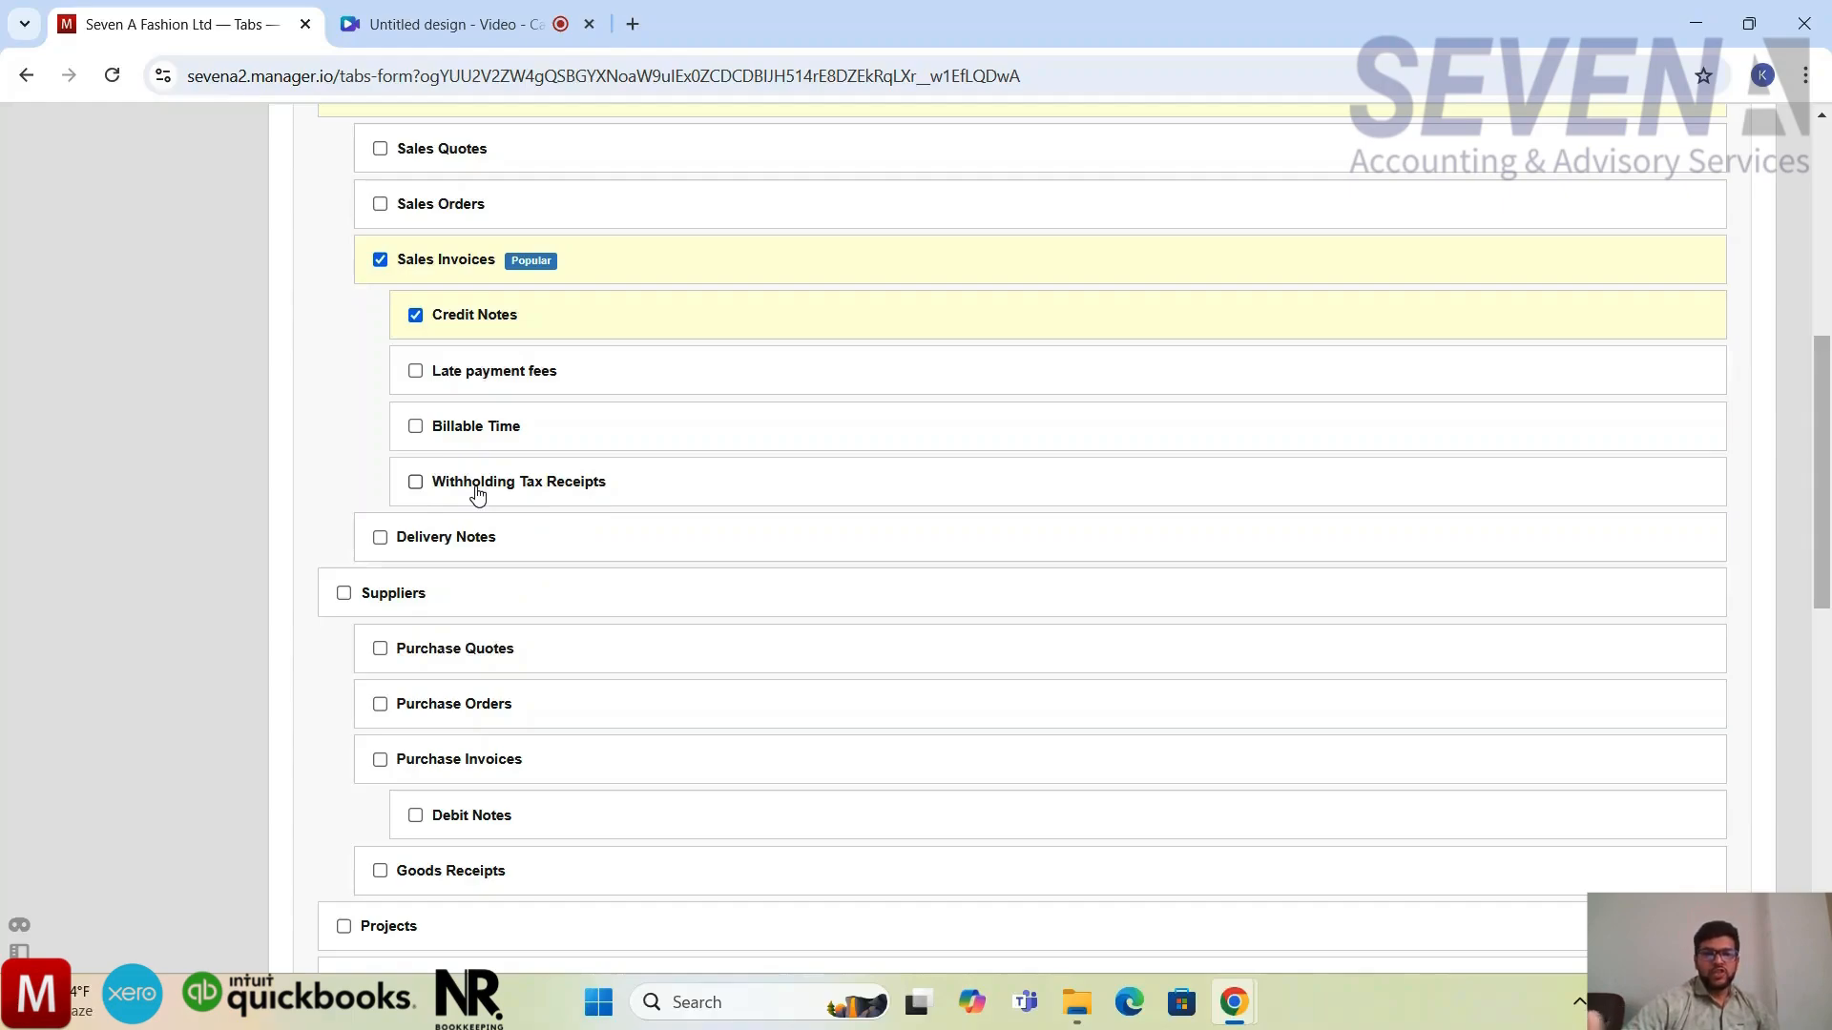
{"action": "scroll", "coordinate": [477, 493], "scroll_direction": "down", "scroll_amount": 2}
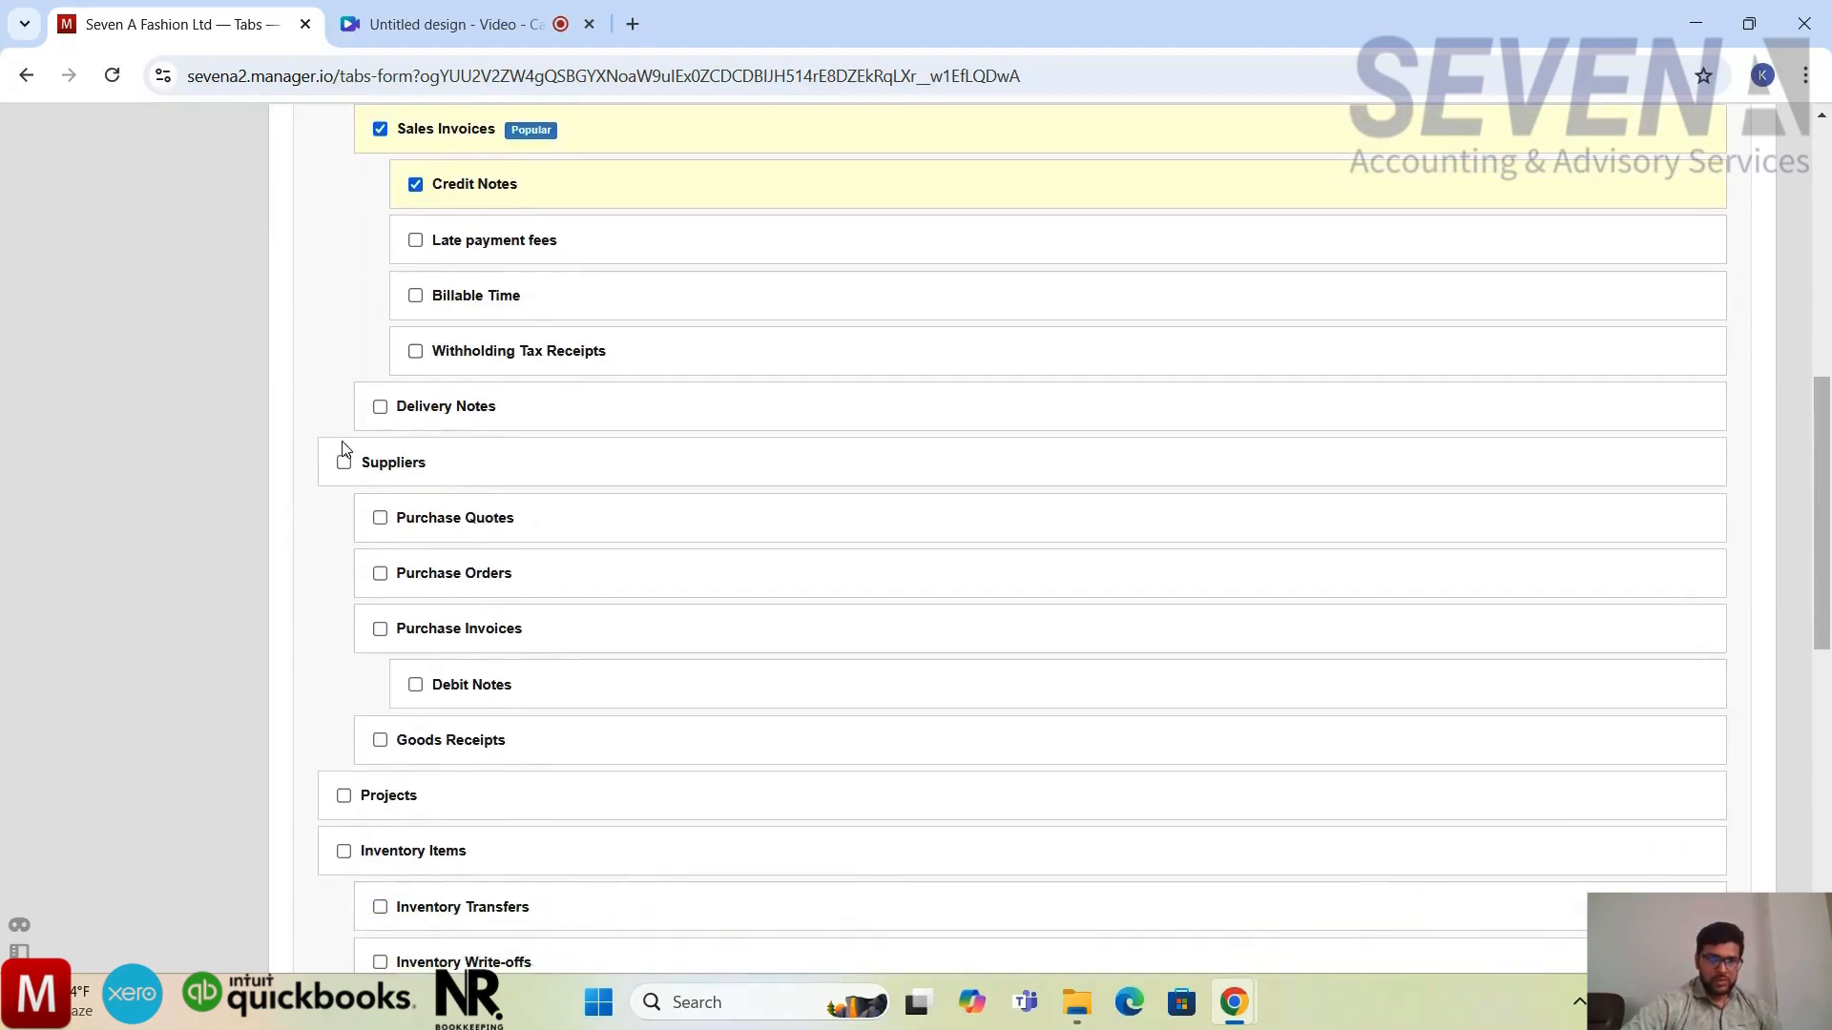
{"action": "left_click", "coordinate": [380, 406]}
{"action": "scroll", "coordinate": [382, 415], "scroll_direction": "down", "scroll_amount": 1}
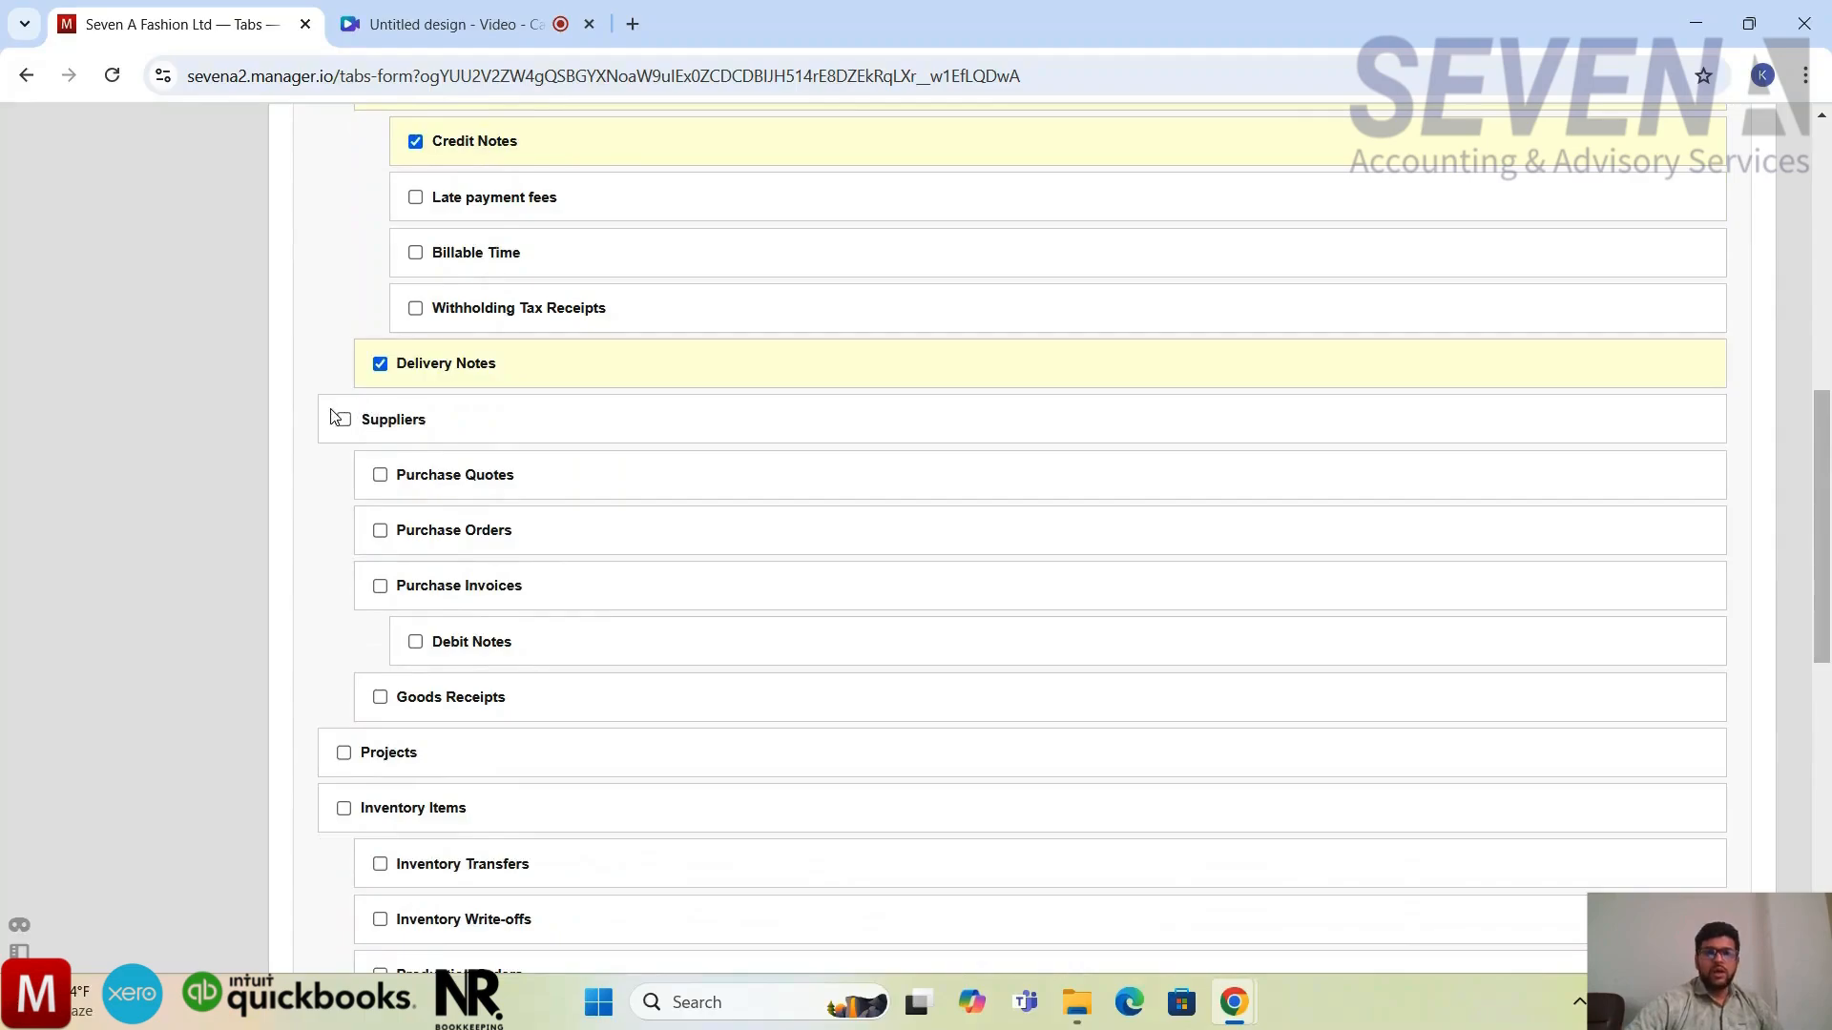
Enable Purchase Invoices with Debit Notes and Goods Receipts, plus Inventory Items with Inventory Write-offs and Production Orders
{"action": "scroll", "coordinate": [434, 458], "scroll_direction": "down", "scroll_amount": 1}
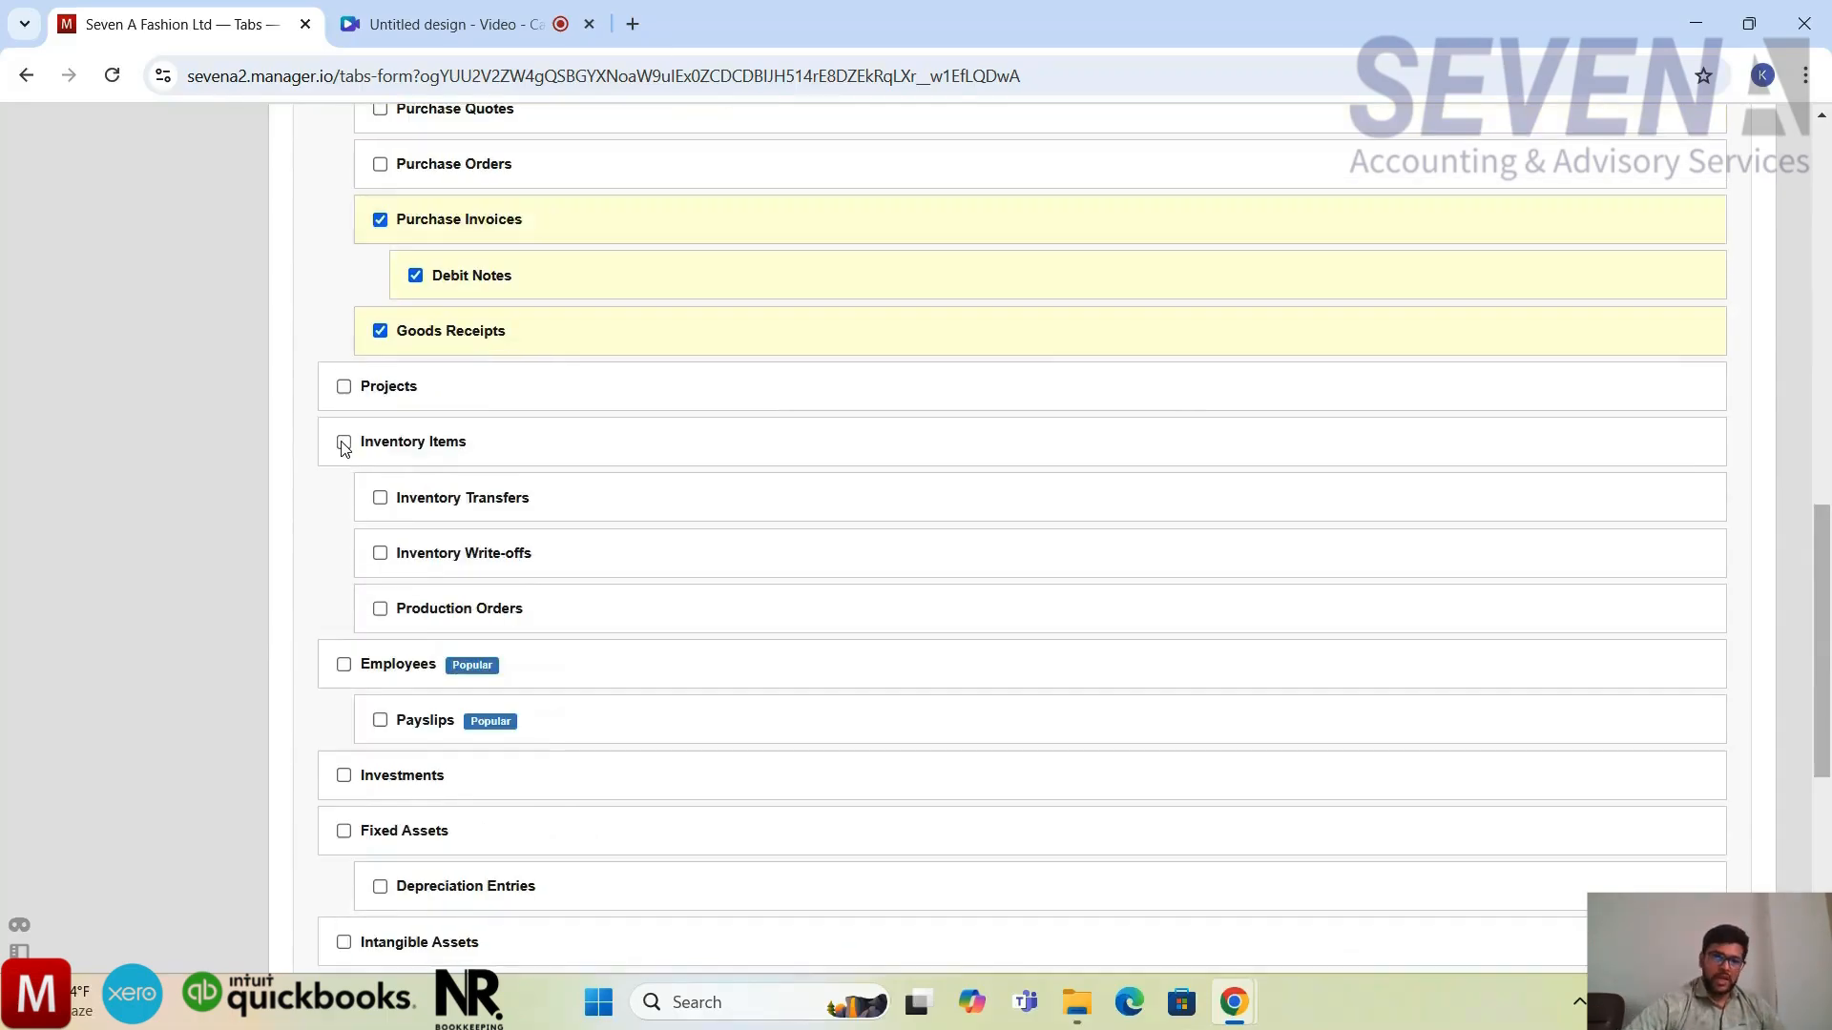
{"action": "left_click", "coordinate": [344, 438]}
{"action": "scroll", "coordinate": [348, 449], "scroll_direction": "down", "scroll_amount": 1}
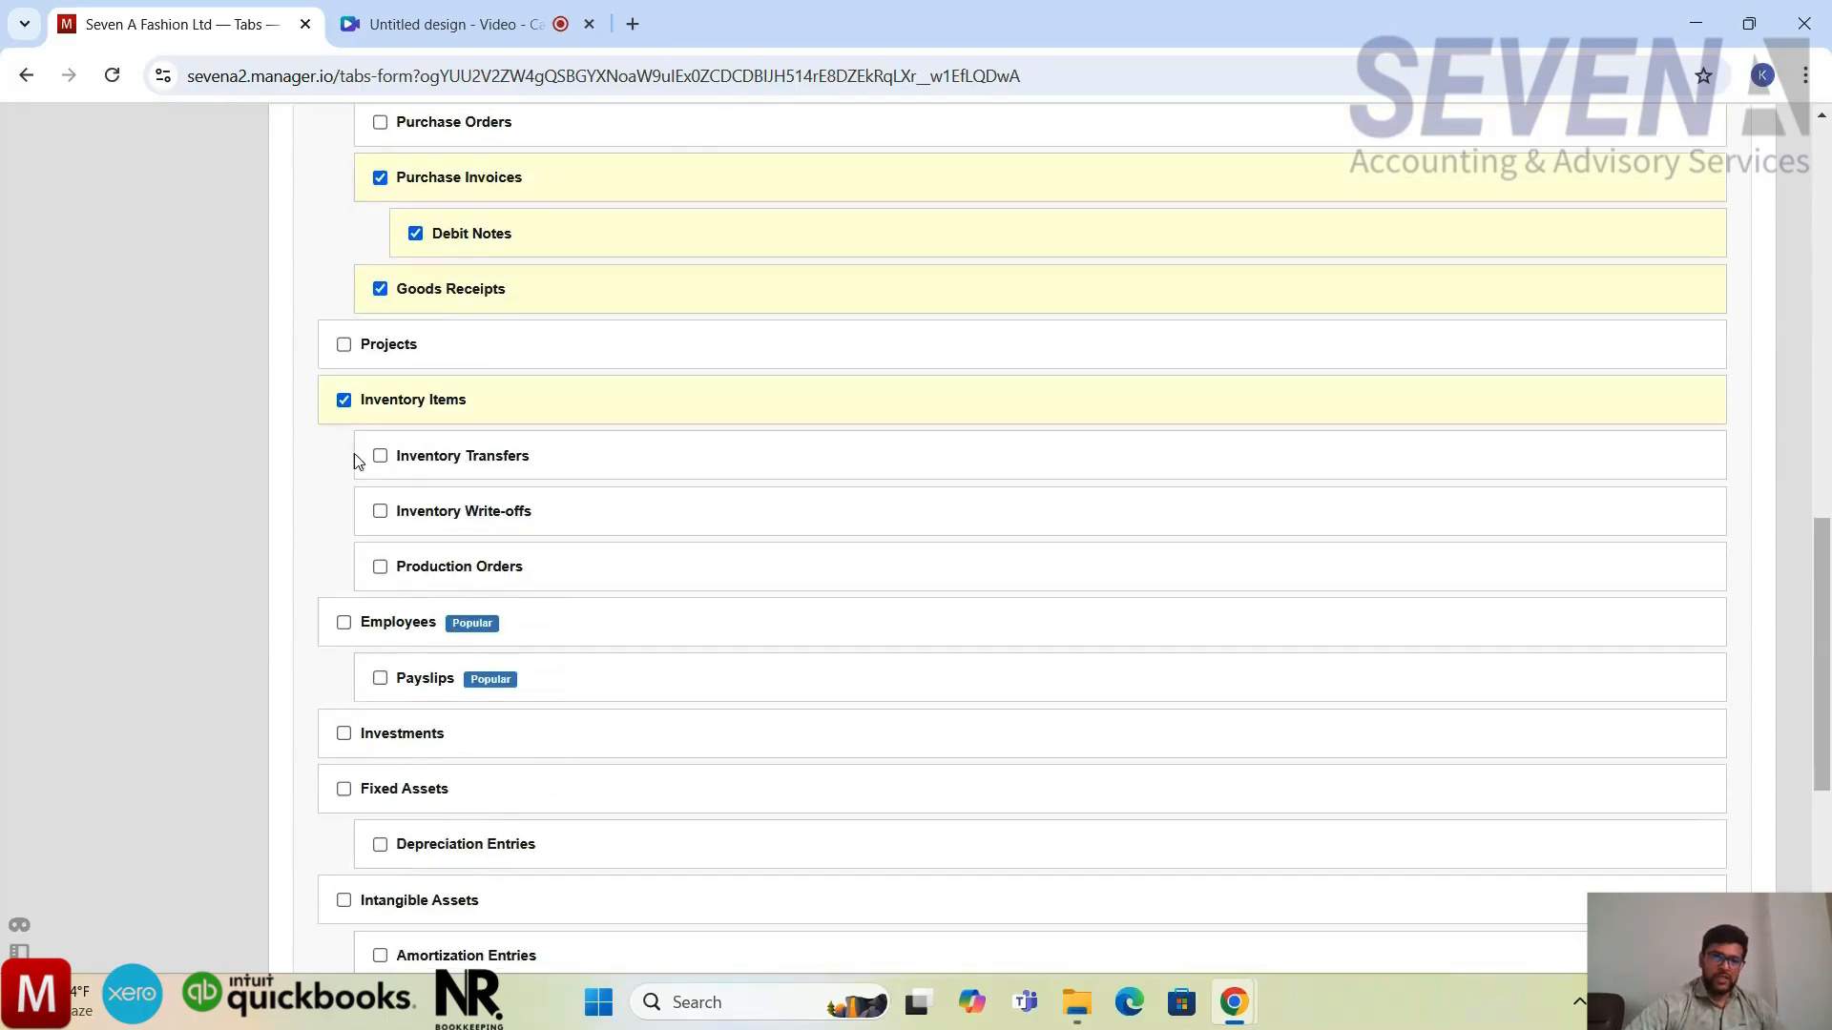
{"action": "left_click", "coordinate": [379, 513]}
{"action": "scroll", "coordinate": [381, 520], "scroll_direction": "down", "scroll_amount": 1}
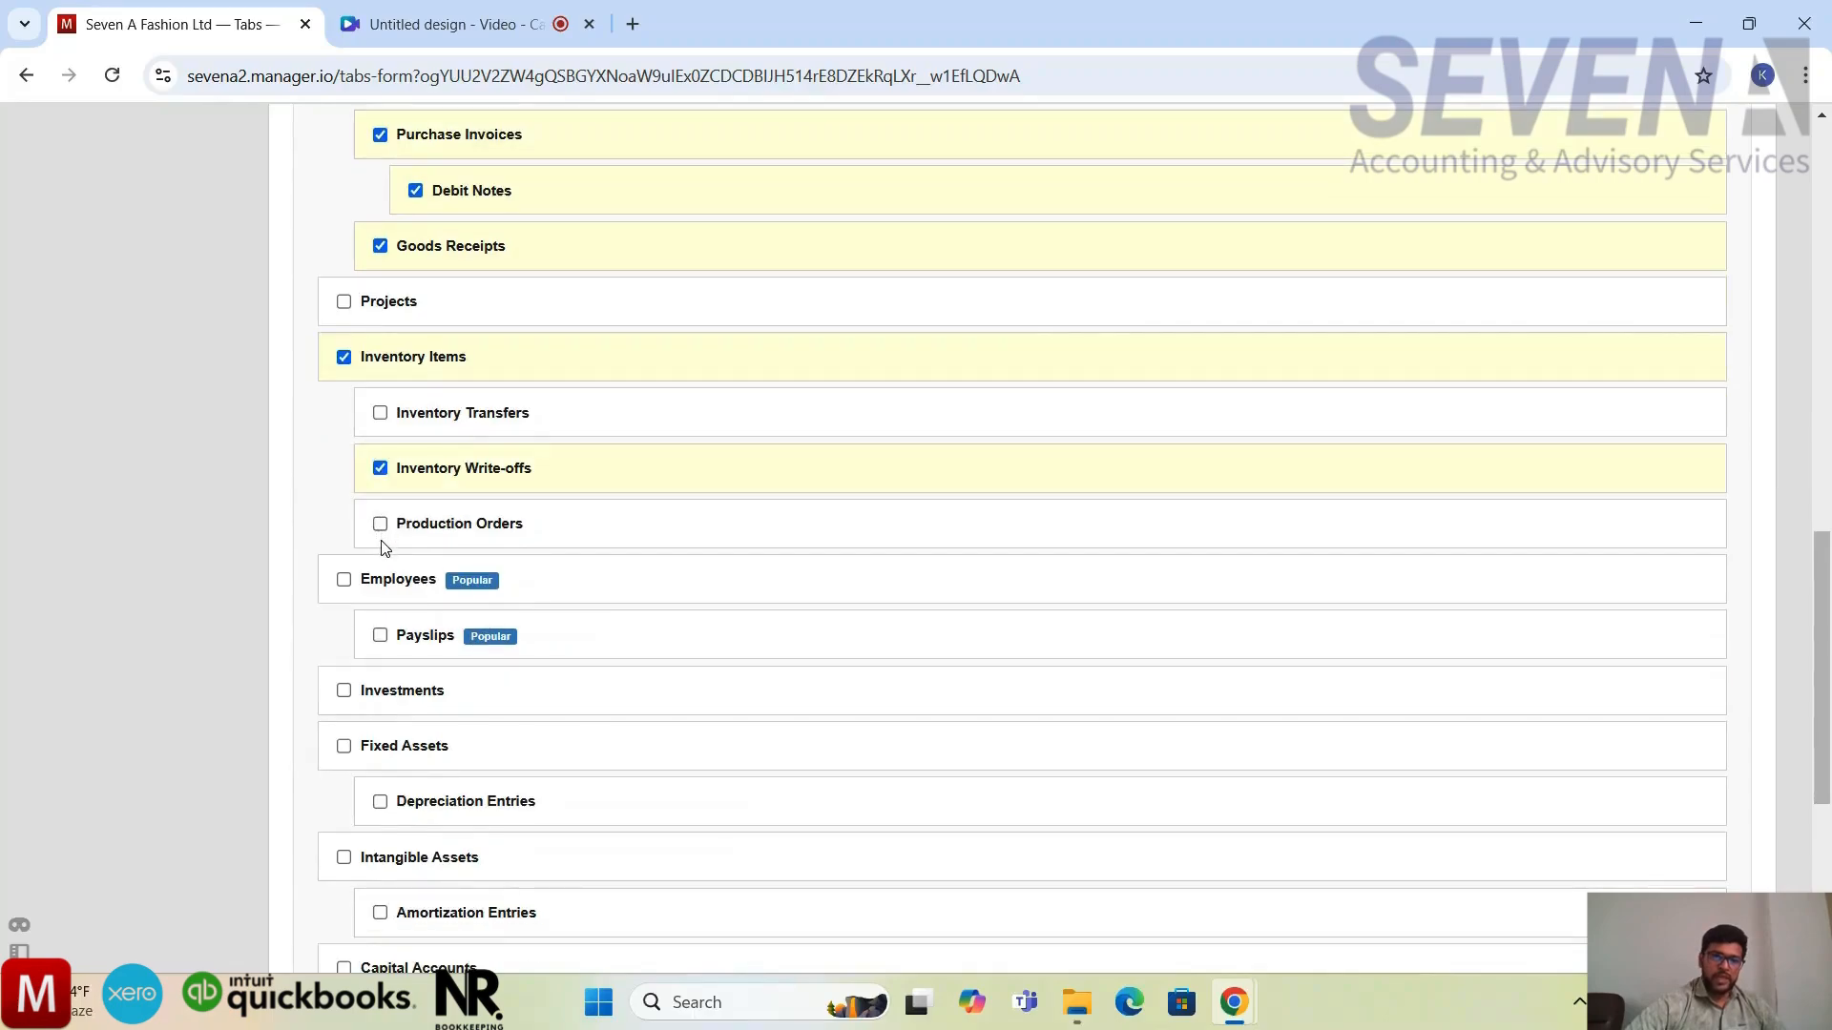
{"action": "left_click", "coordinate": [381, 526]}
{"action": "scroll", "coordinate": [382, 535], "scroll_direction": "down", "scroll_amount": 1}
{"action": "scroll", "coordinate": [539, 520], "scroll_direction": "up", "scroll_amount": 1}
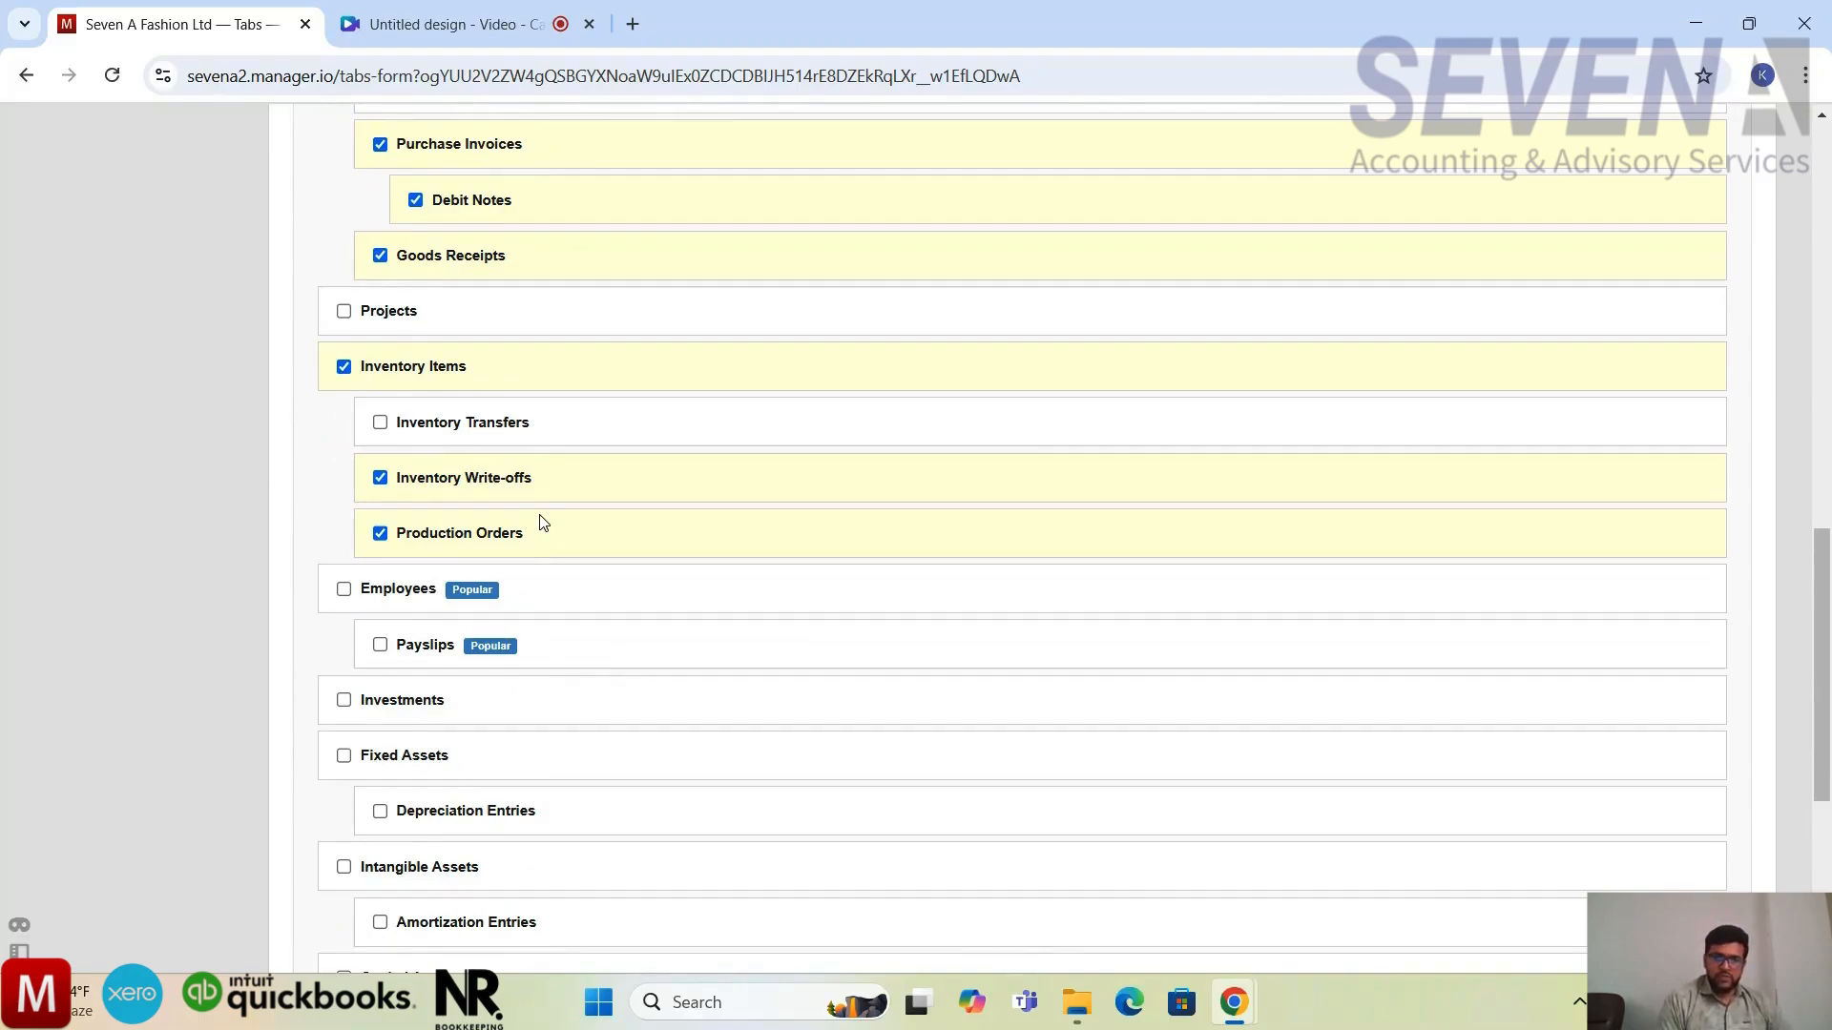
Enable the Employees module together with Payslips
{"action": "scroll", "coordinate": [540, 522], "scroll_direction": "down", "scroll_amount": 1}
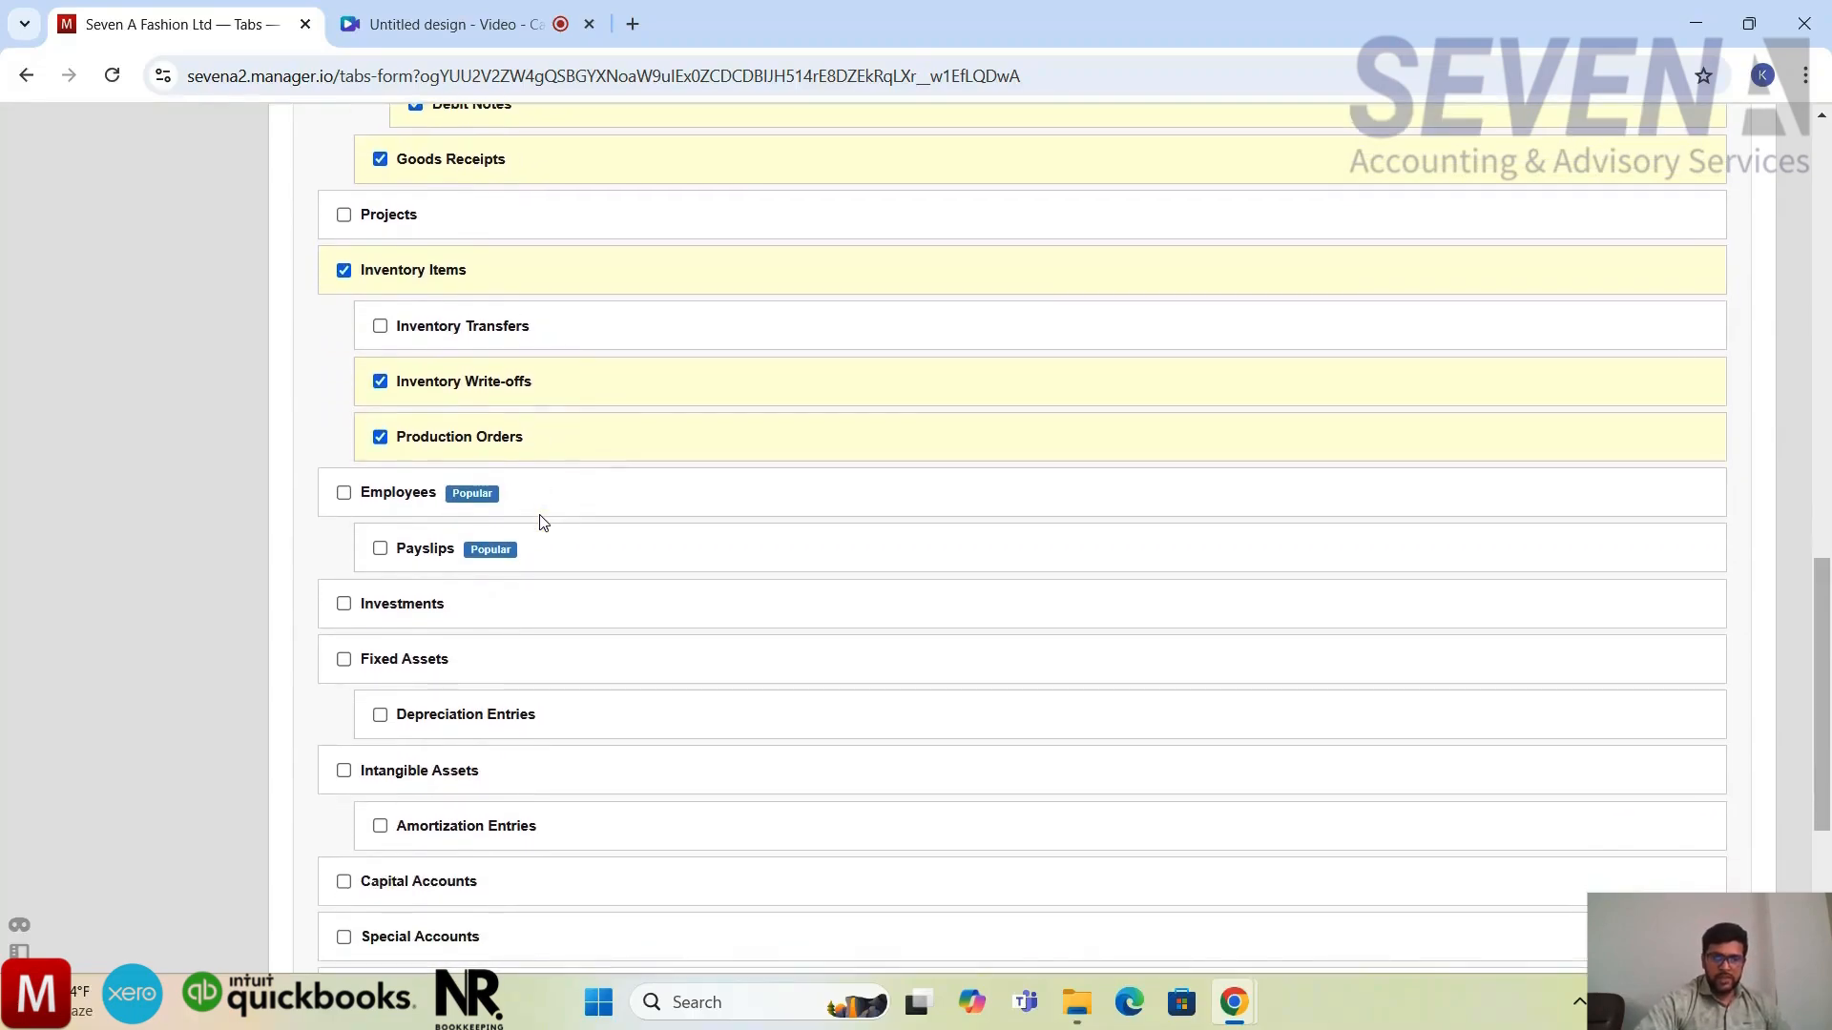
{"action": "scroll", "coordinate": [540, 522], "scroll_direction": "down", "scroll_amount": 2}
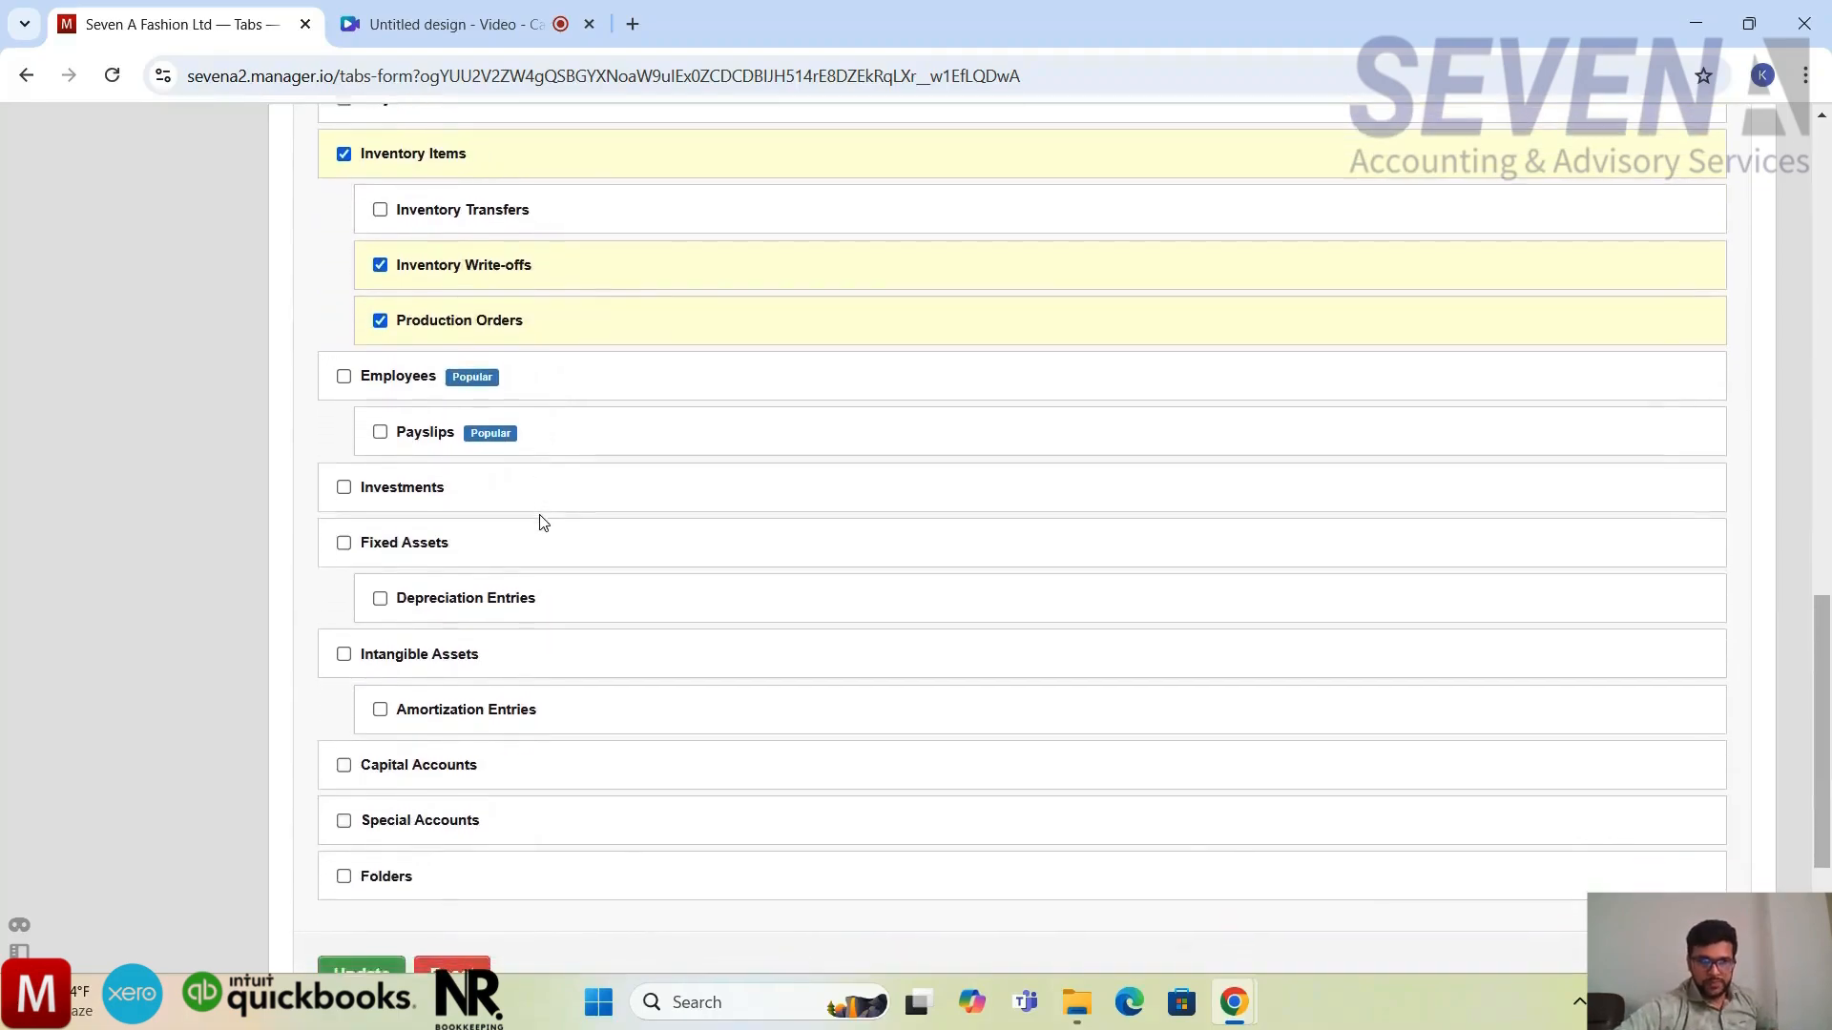
{"action": "left_click", "coordinate": [343, 345]}
{"action": "scroll", "coordinate": [348, 352], "scroll_direction": "down", "scroll_amount": 1}
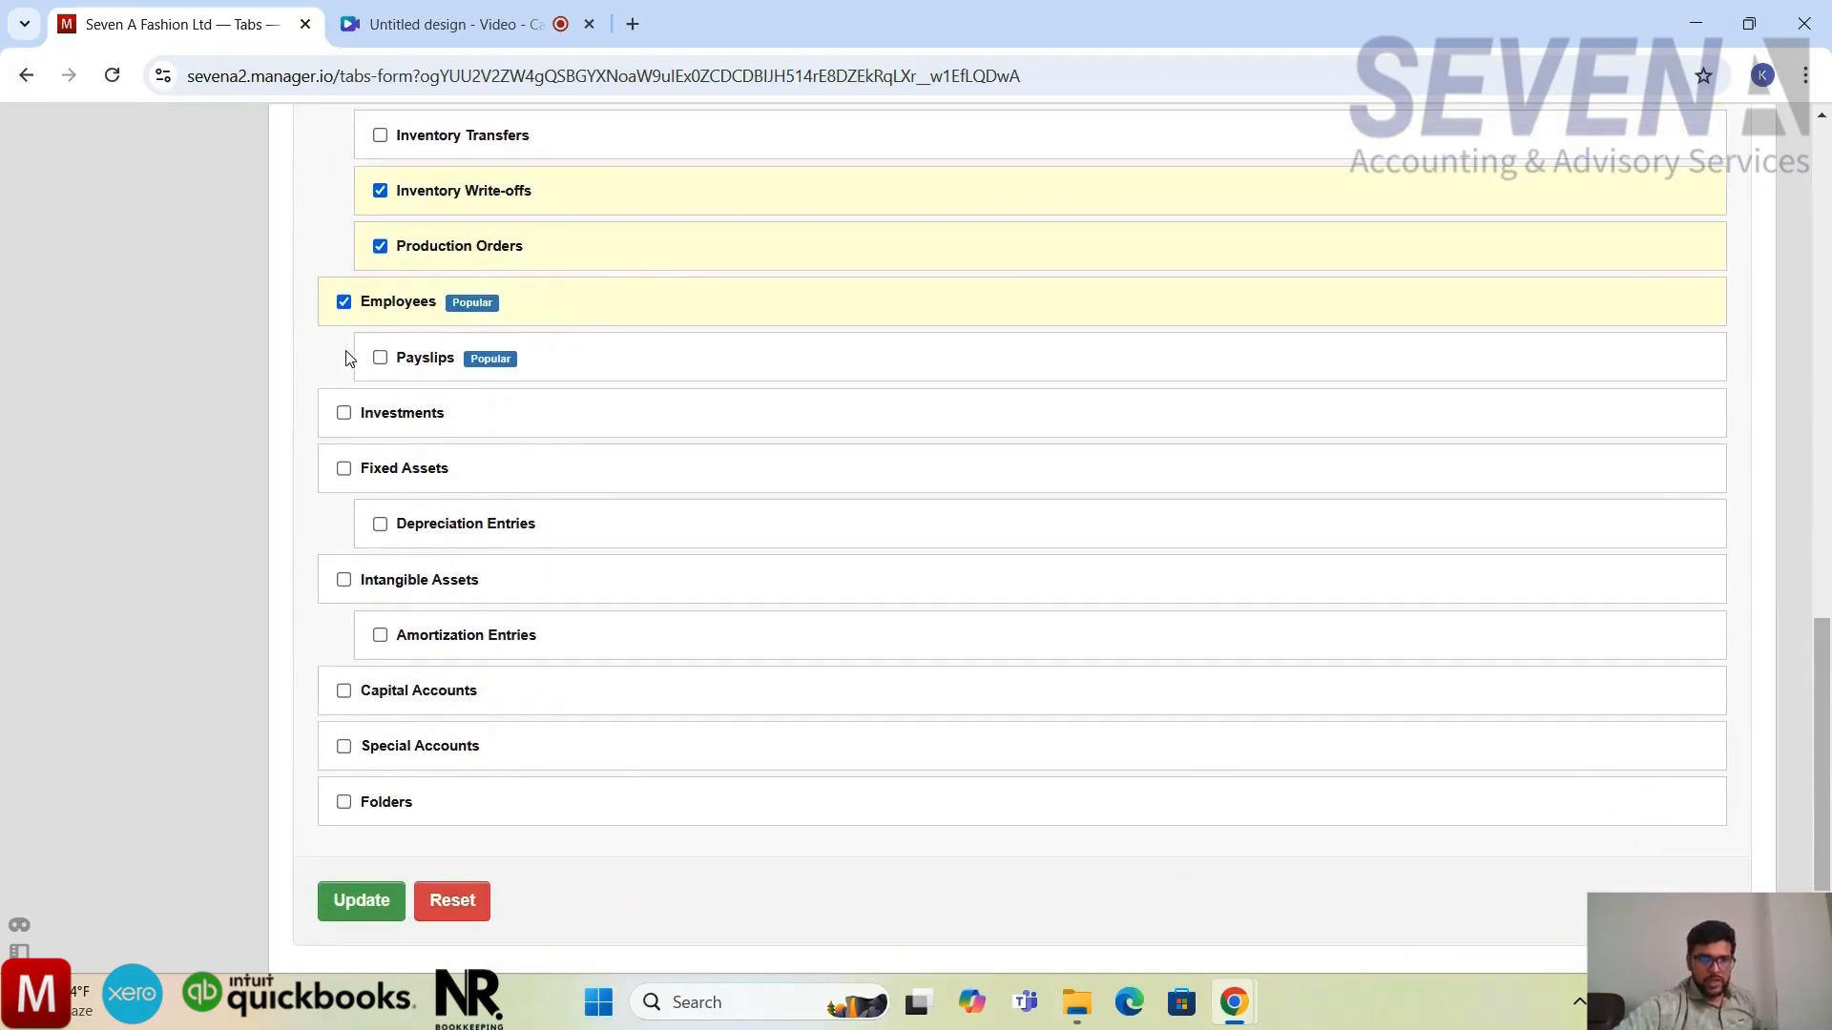
{"action": "left_click", "coordinate": [378, 360]}
{"action": "scroll", "coordinate": [378, 360], "scroll_direction": "down", "scroll_amount": 1}
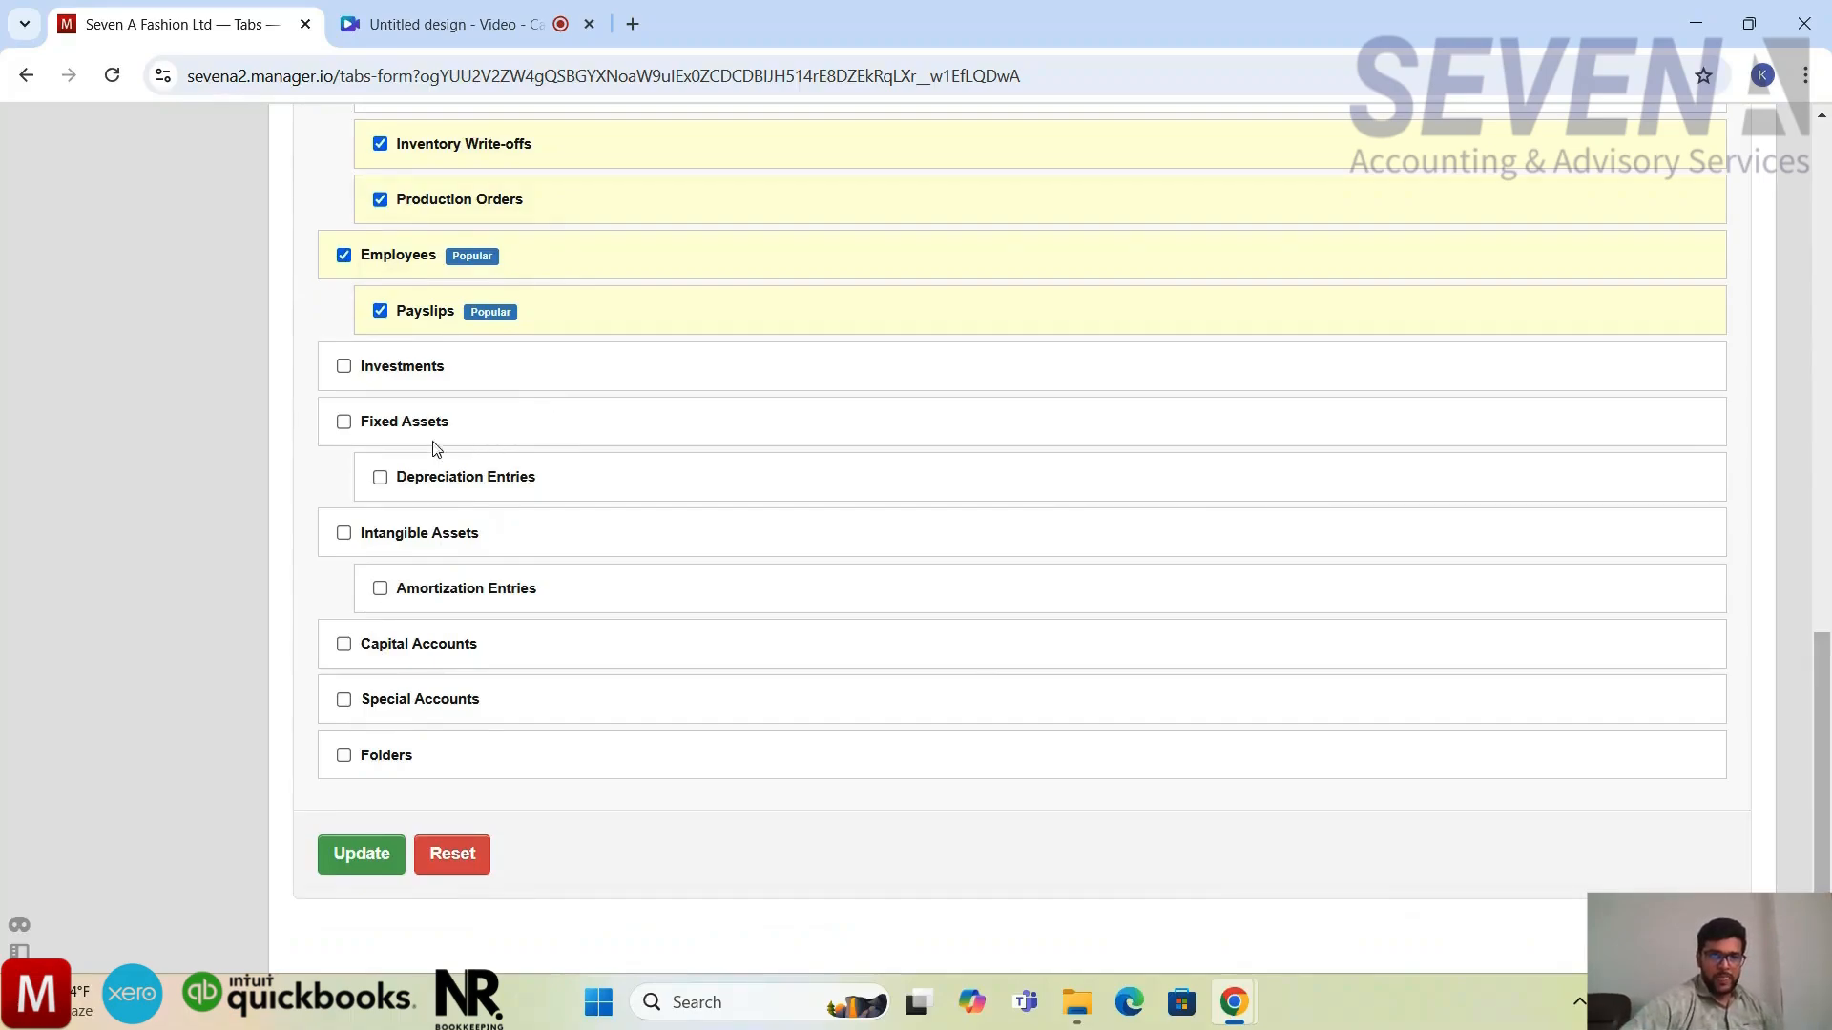
Enable Fixed Assets together with Depreciation Entries, and save the module selection for the business
{"action": "left_click", "coordinate": [345, 423]}
{"action": "scroll", "coordinate": [357, 432], "scroll_direction": "down", "scroll_amount": 1}
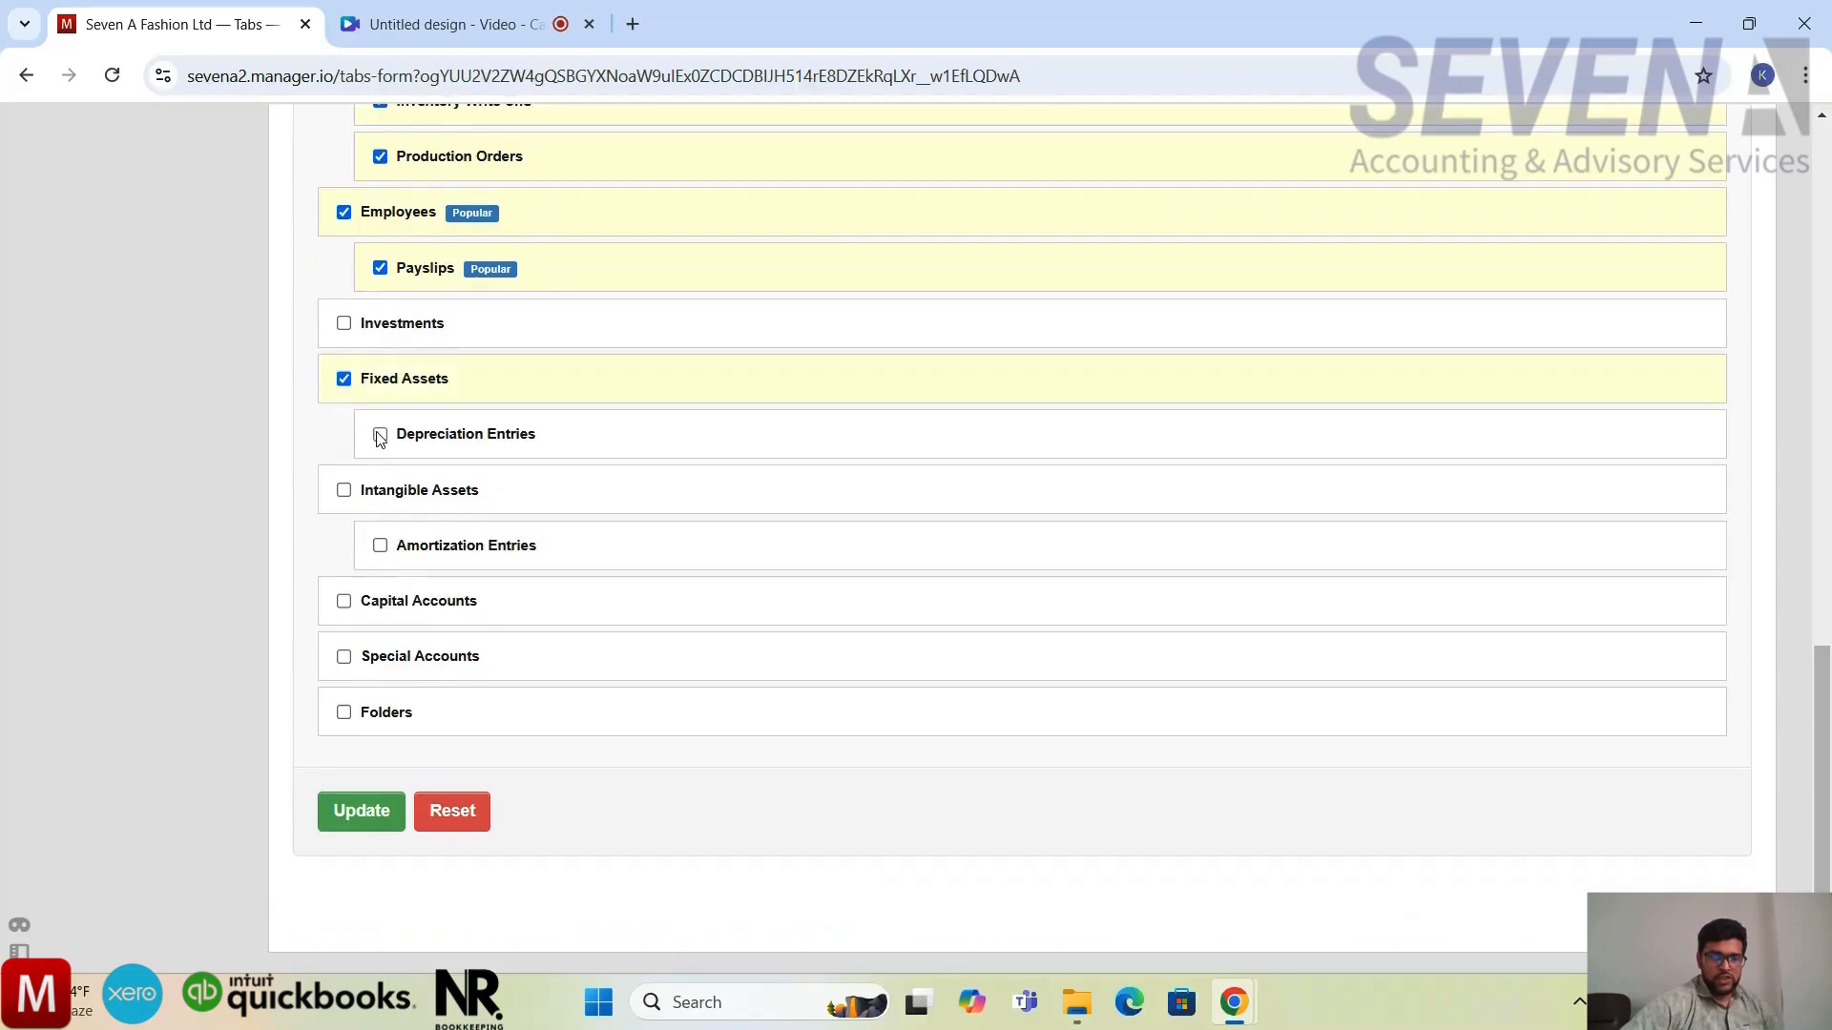
{"action": "scroll", "coordinate": [379, 442], "scroll_direction": "down", "scroll_amount": 1}
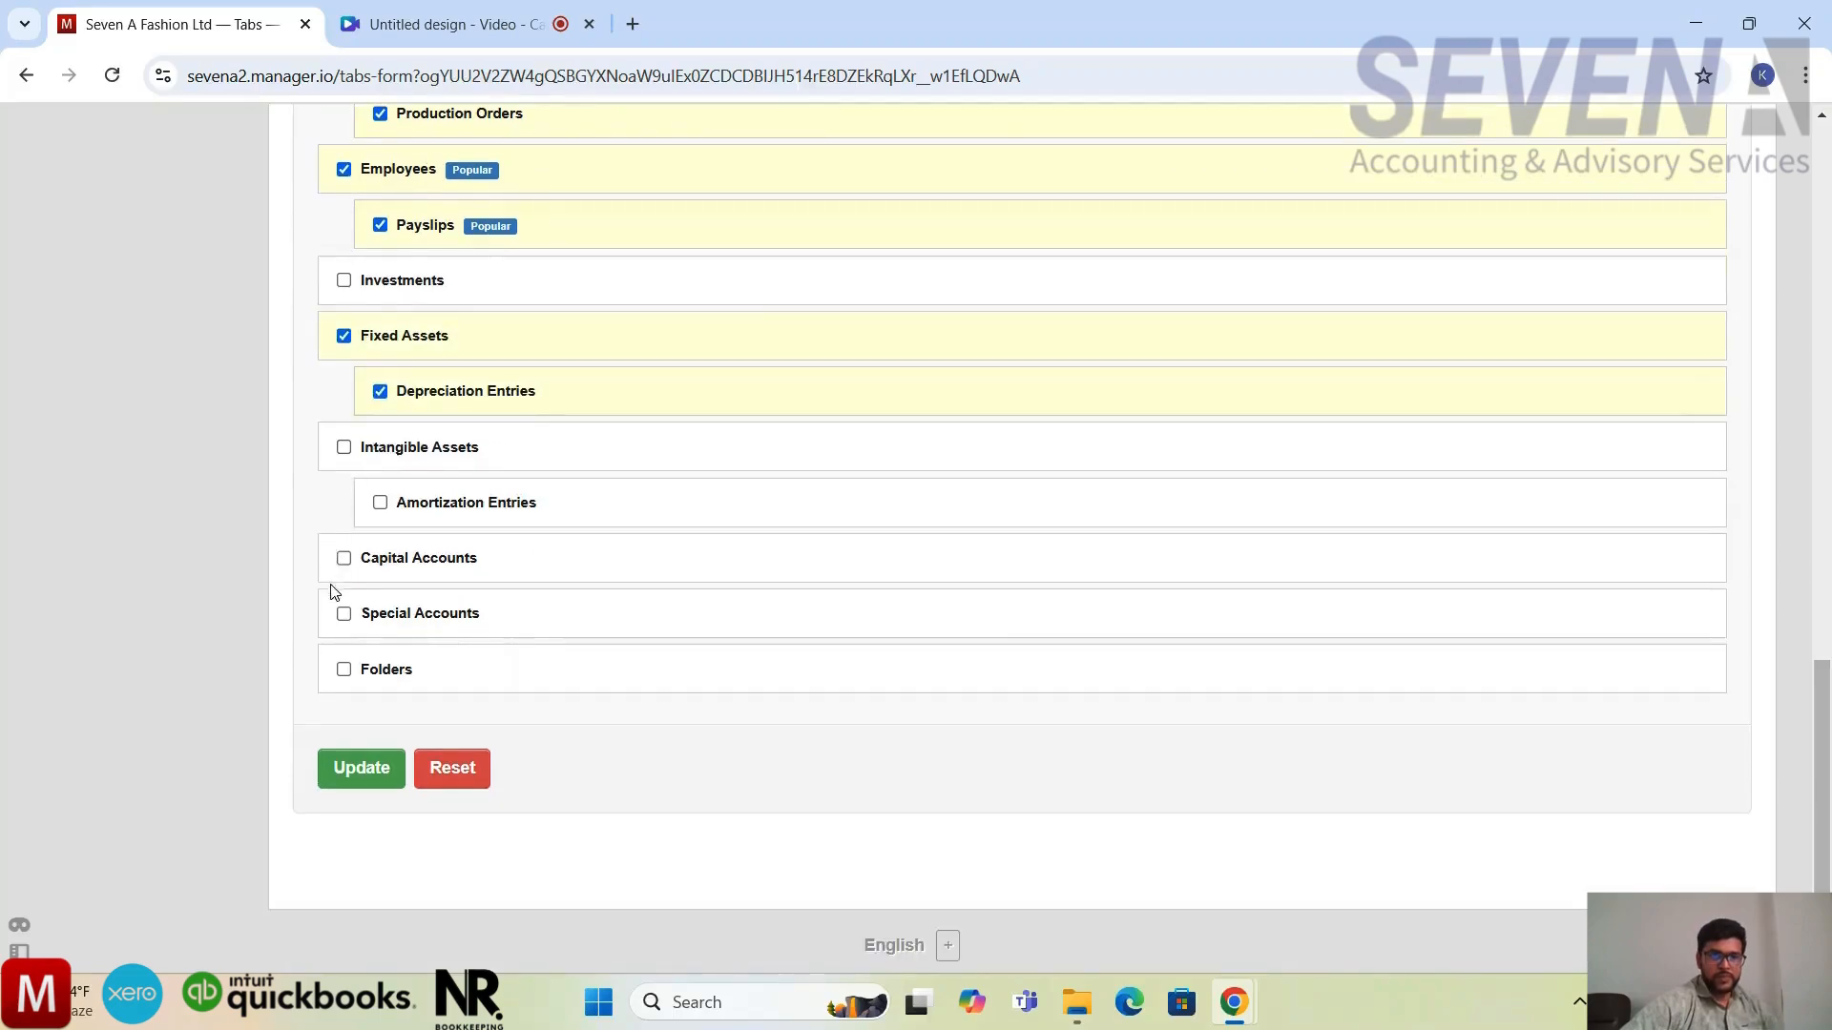
{"action": "left_click", "coordinate": [374, 773]}
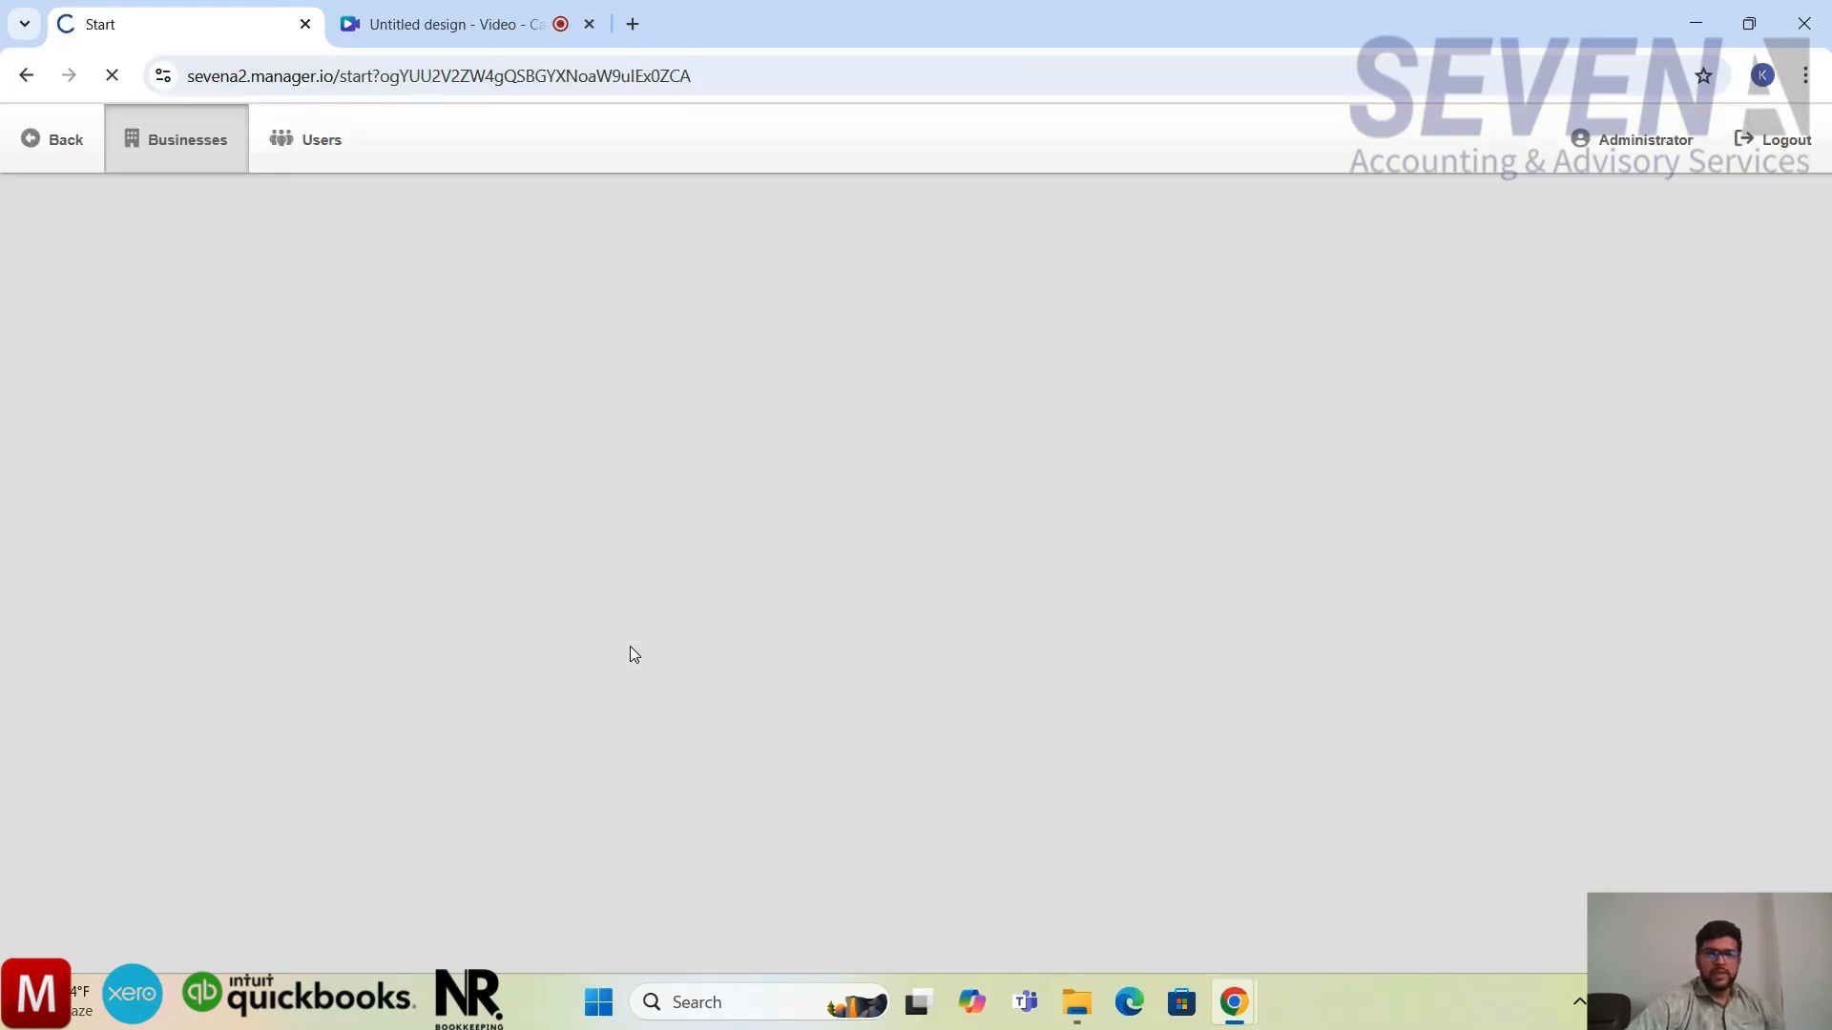
Review the list of enabled modules and the balance sheet and profit and loss sections of the business summary
{"action": "scroll", "coordinate": [630, 654], "scroll_direction": "down", "scroll_amount": 6}
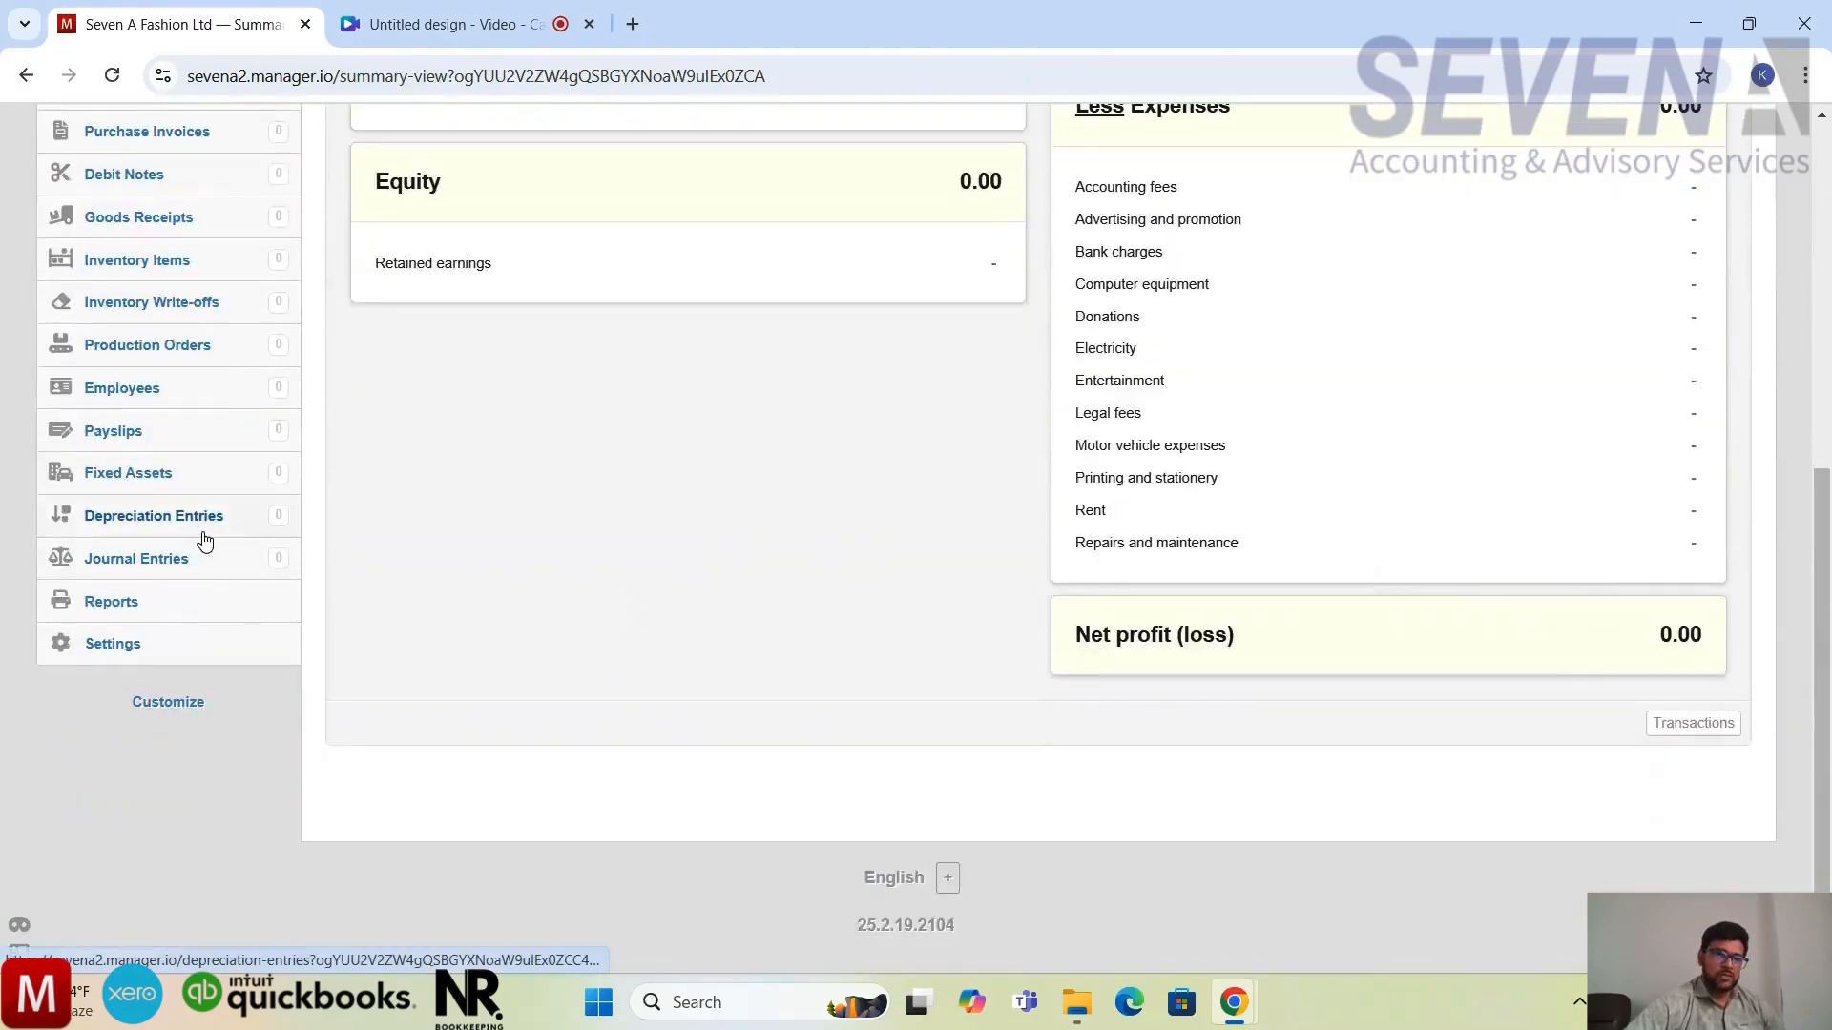
{"action": "scroll", "coordinate": [204, 535], "scroll_direction": "up", "scroll_amount": 6}
{"action": "scroll", "coordinate": [205, 535], "scroll_direction": "down", "scroll_amount": 1}
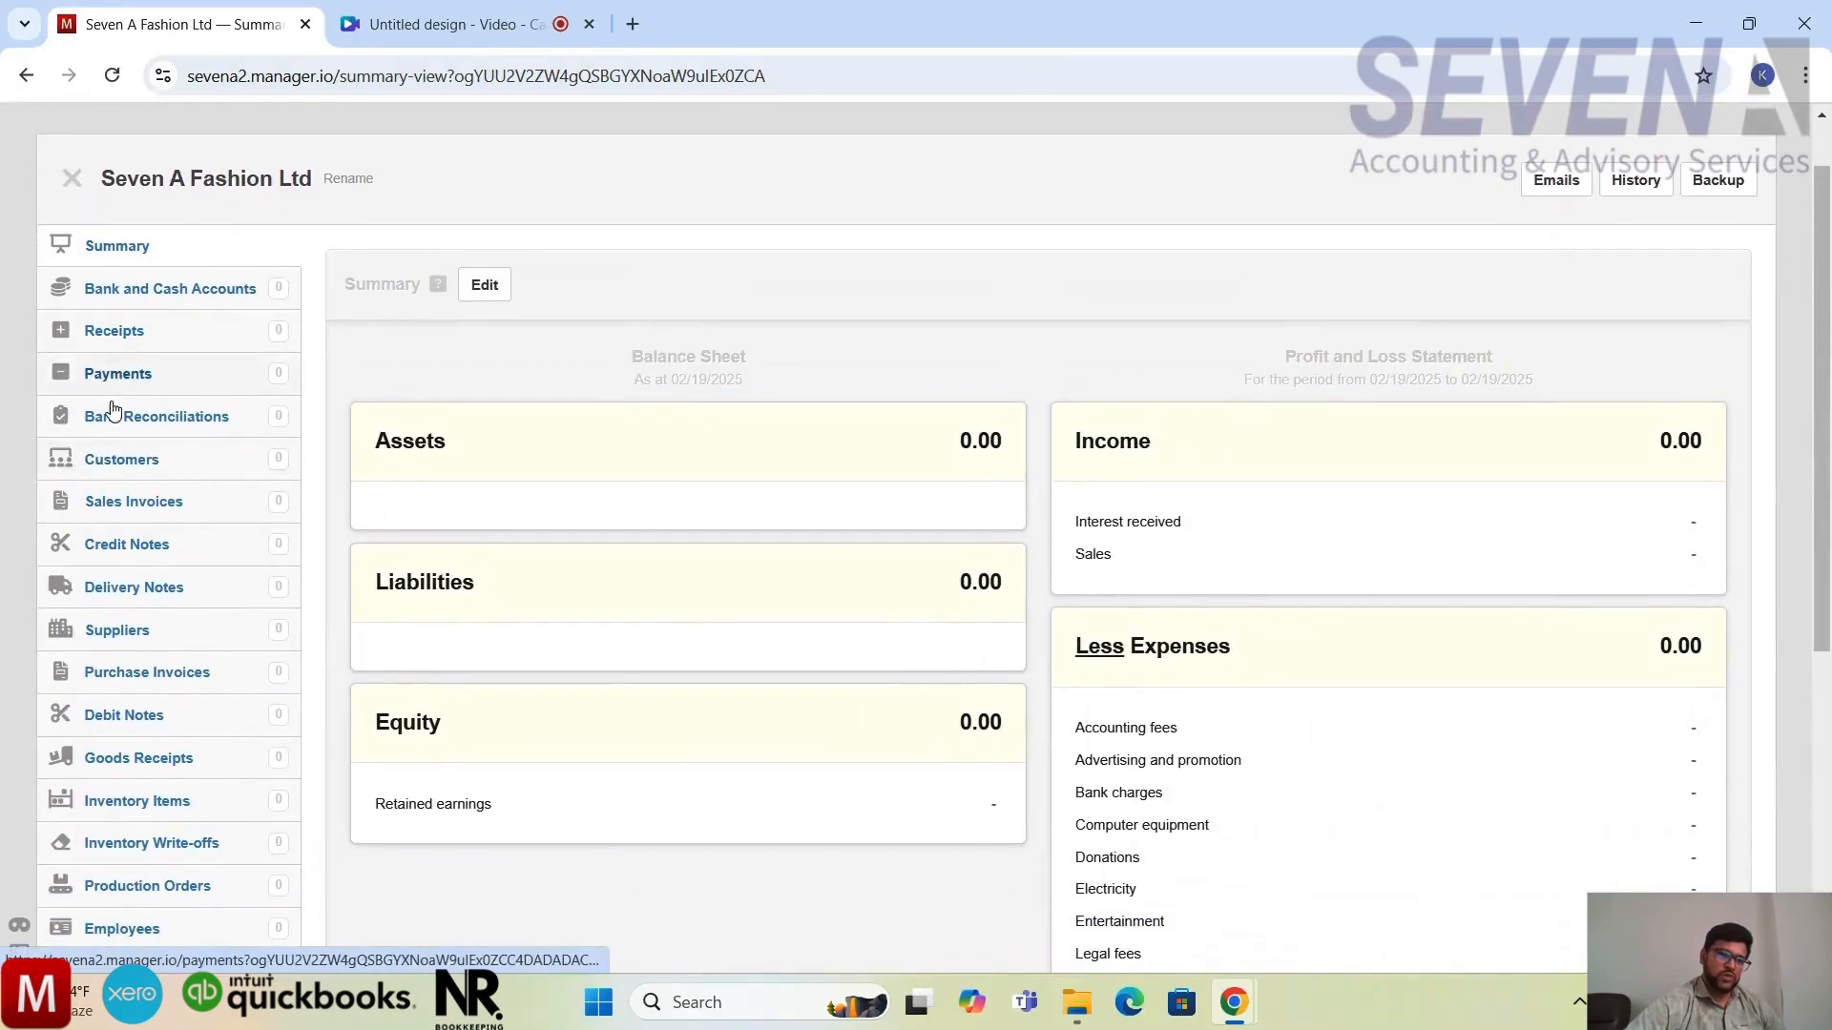
{"action": "scroll", "coordinate": [124, 615], "scroll_direction": "down", "scroll_amount": 1}
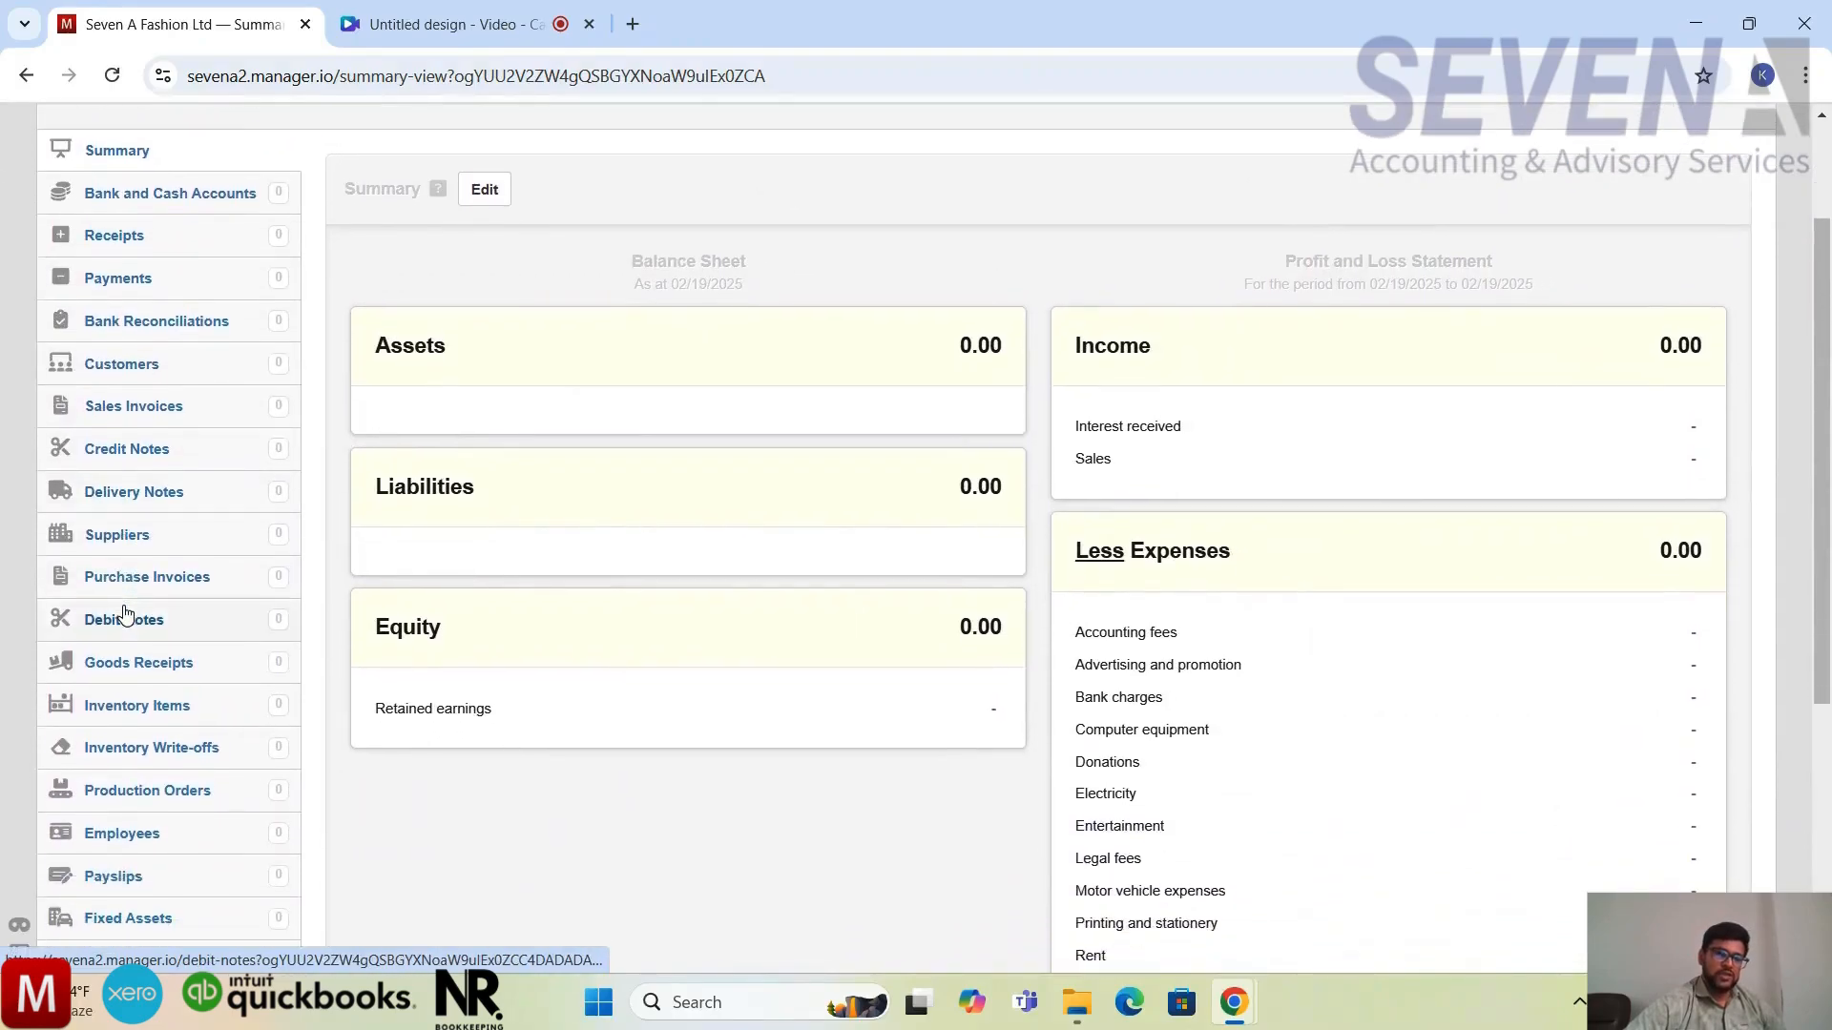
{"action": "scroll", "coordinate": [124, 615], "scroll_direction": "down", "scroll_amount": 3}
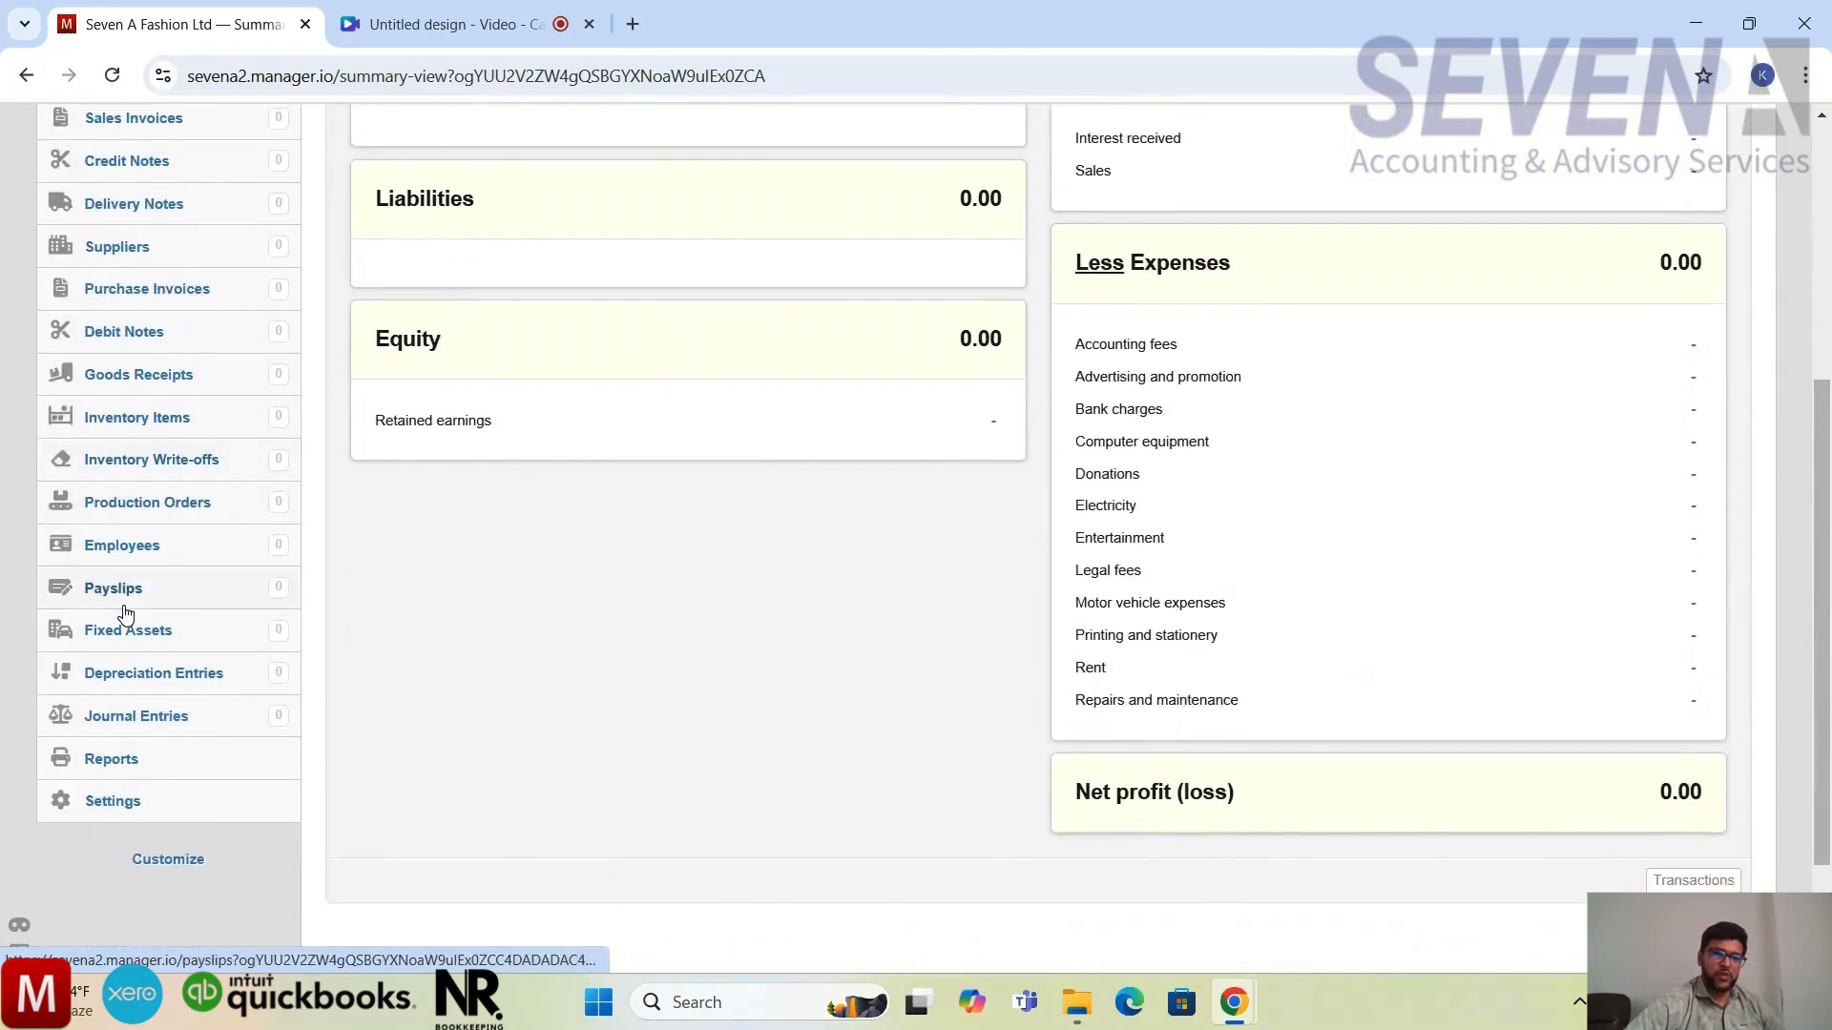
{"action": "scroll", "coordinate": [124, 615], "scroll_direction": "up", "scroll_amount": 2}
{"action": "scroll", "coordinate": [124, 616], "scroll_direction": "up", "scroll_amount": 3}
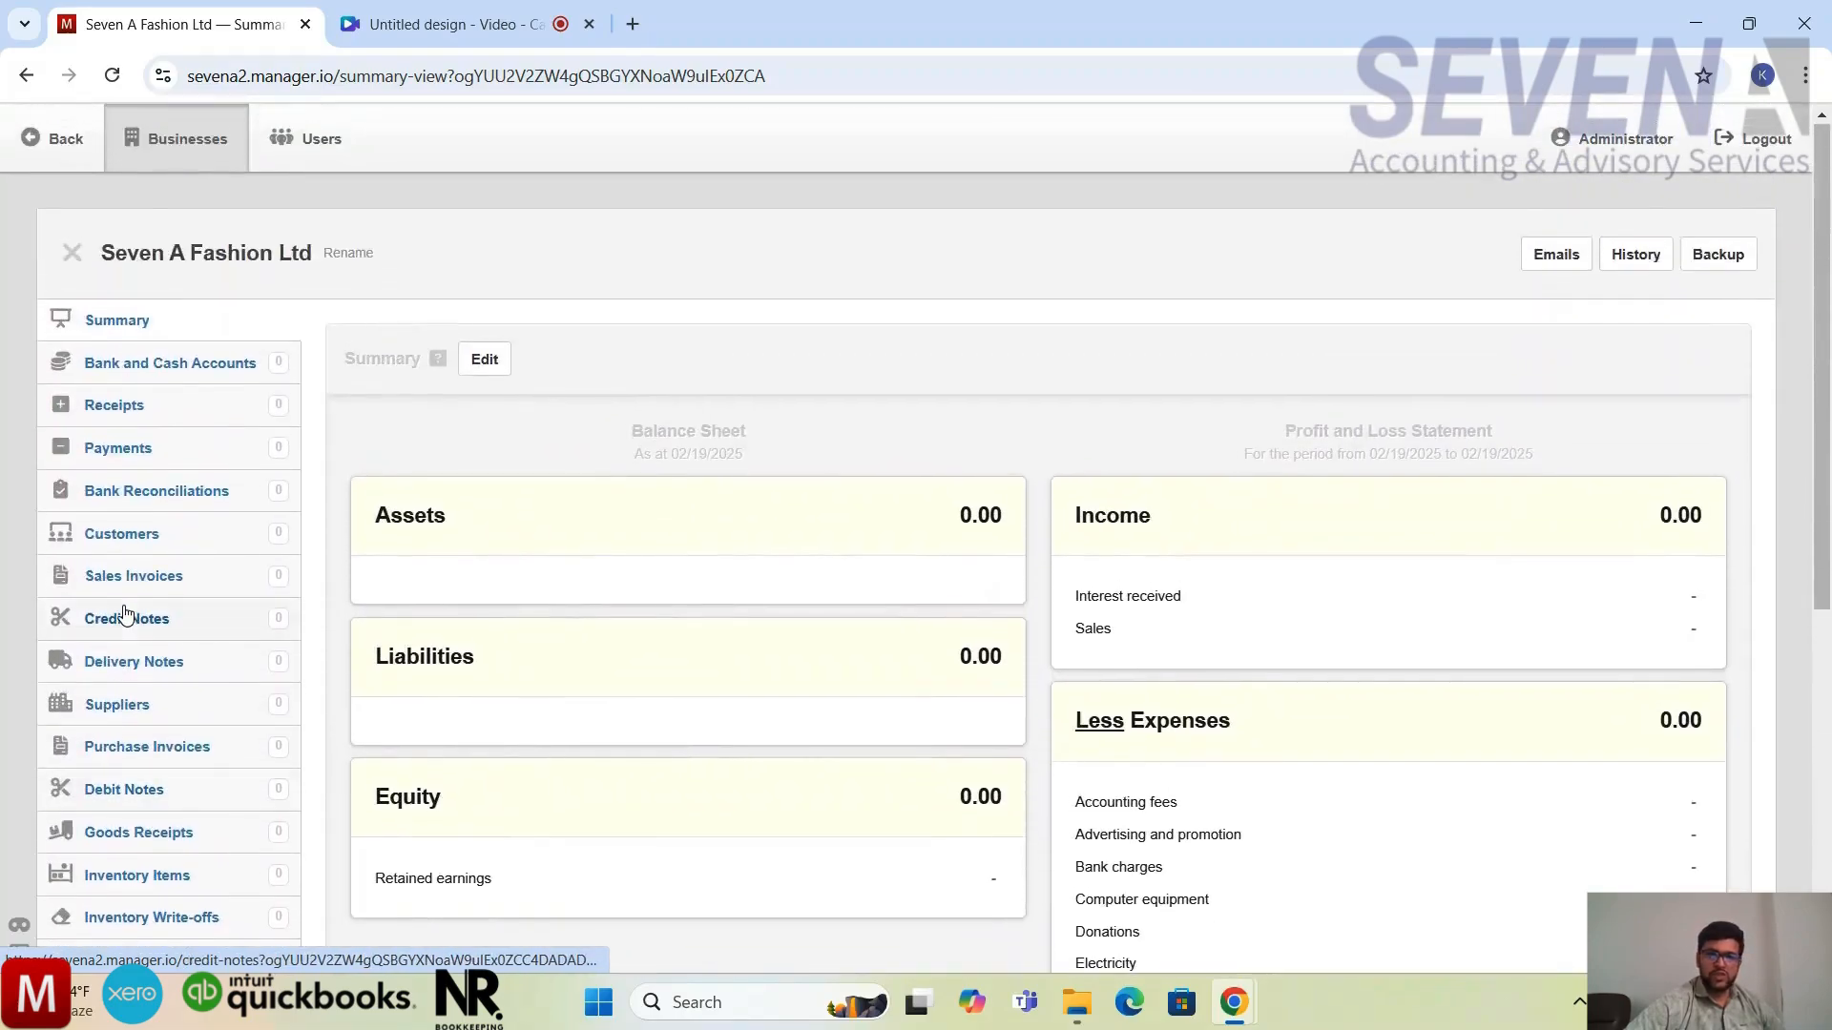
{"action": "scroll", "coordinate": [456, 632], "scroll_direction": "down", "scroll_amount": 5}
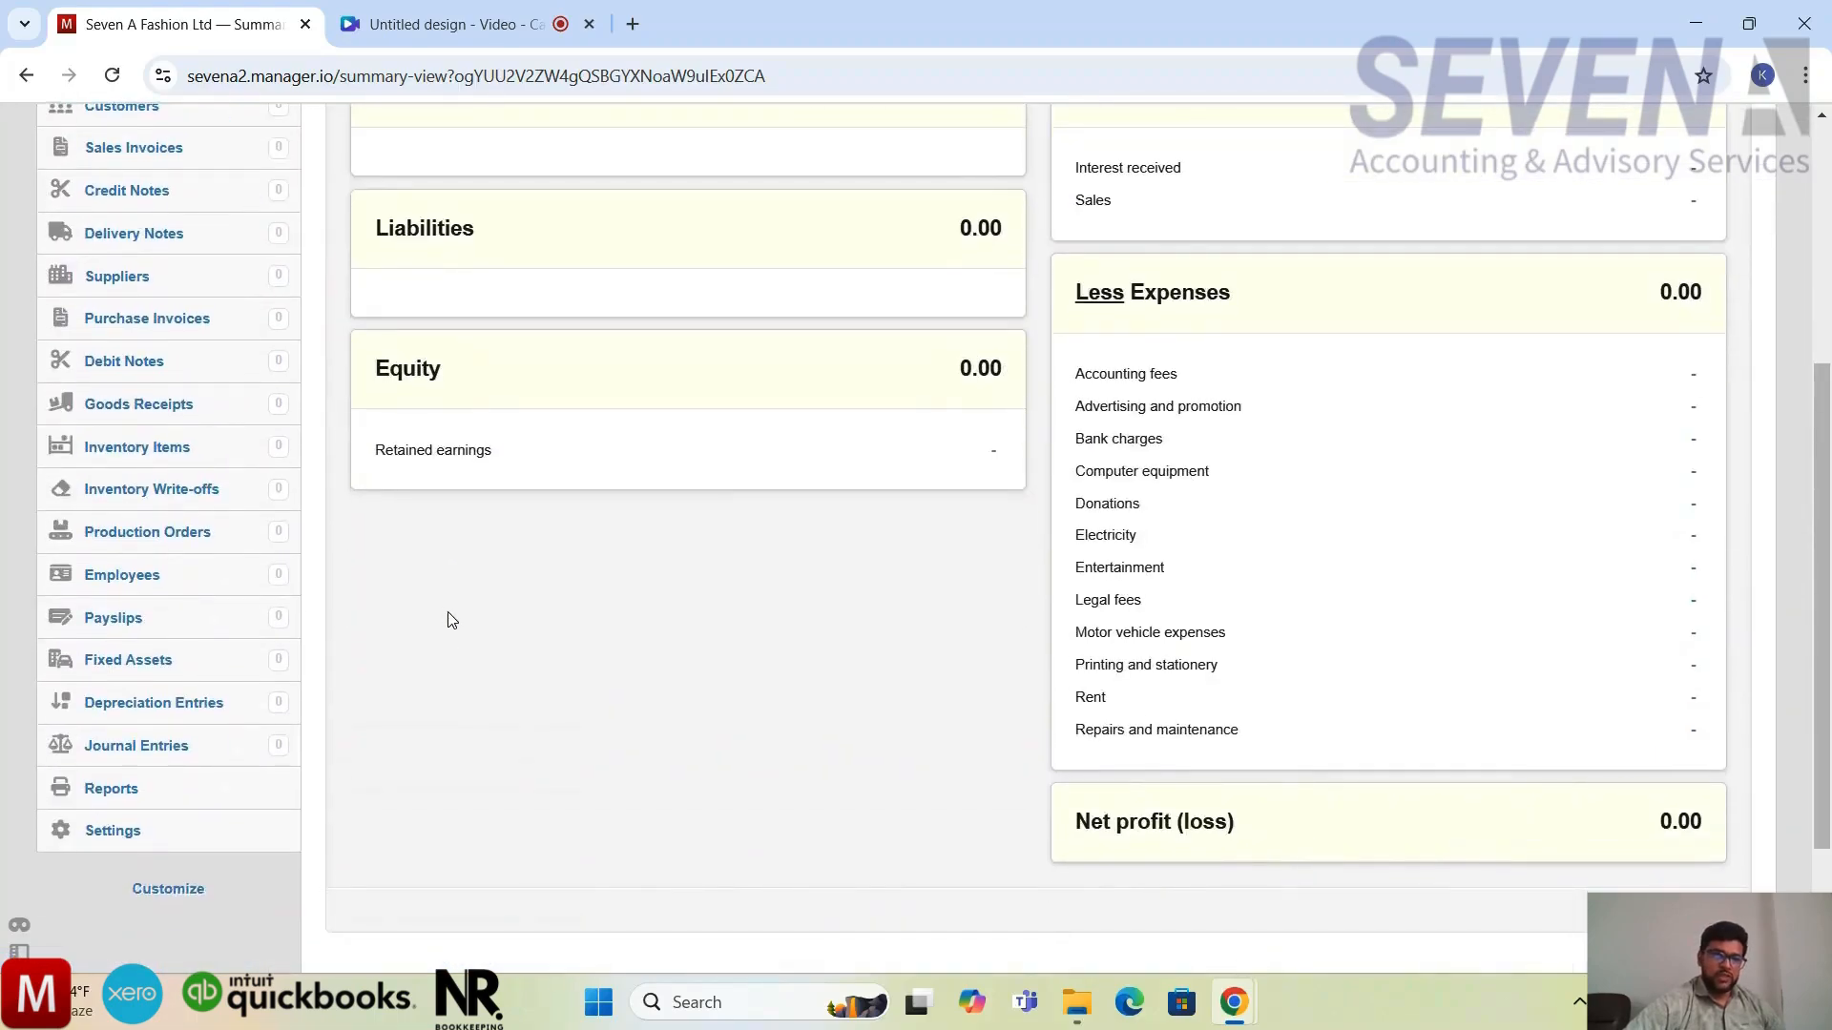
{"action": "scroll", "coordinate": [445, 613], "scroll_direction": "up", "scroll_amount": 1}
{"action": "scroll", "coordinate": [448, 610], "scroll_direction": "up", "scroll_amount": 3}
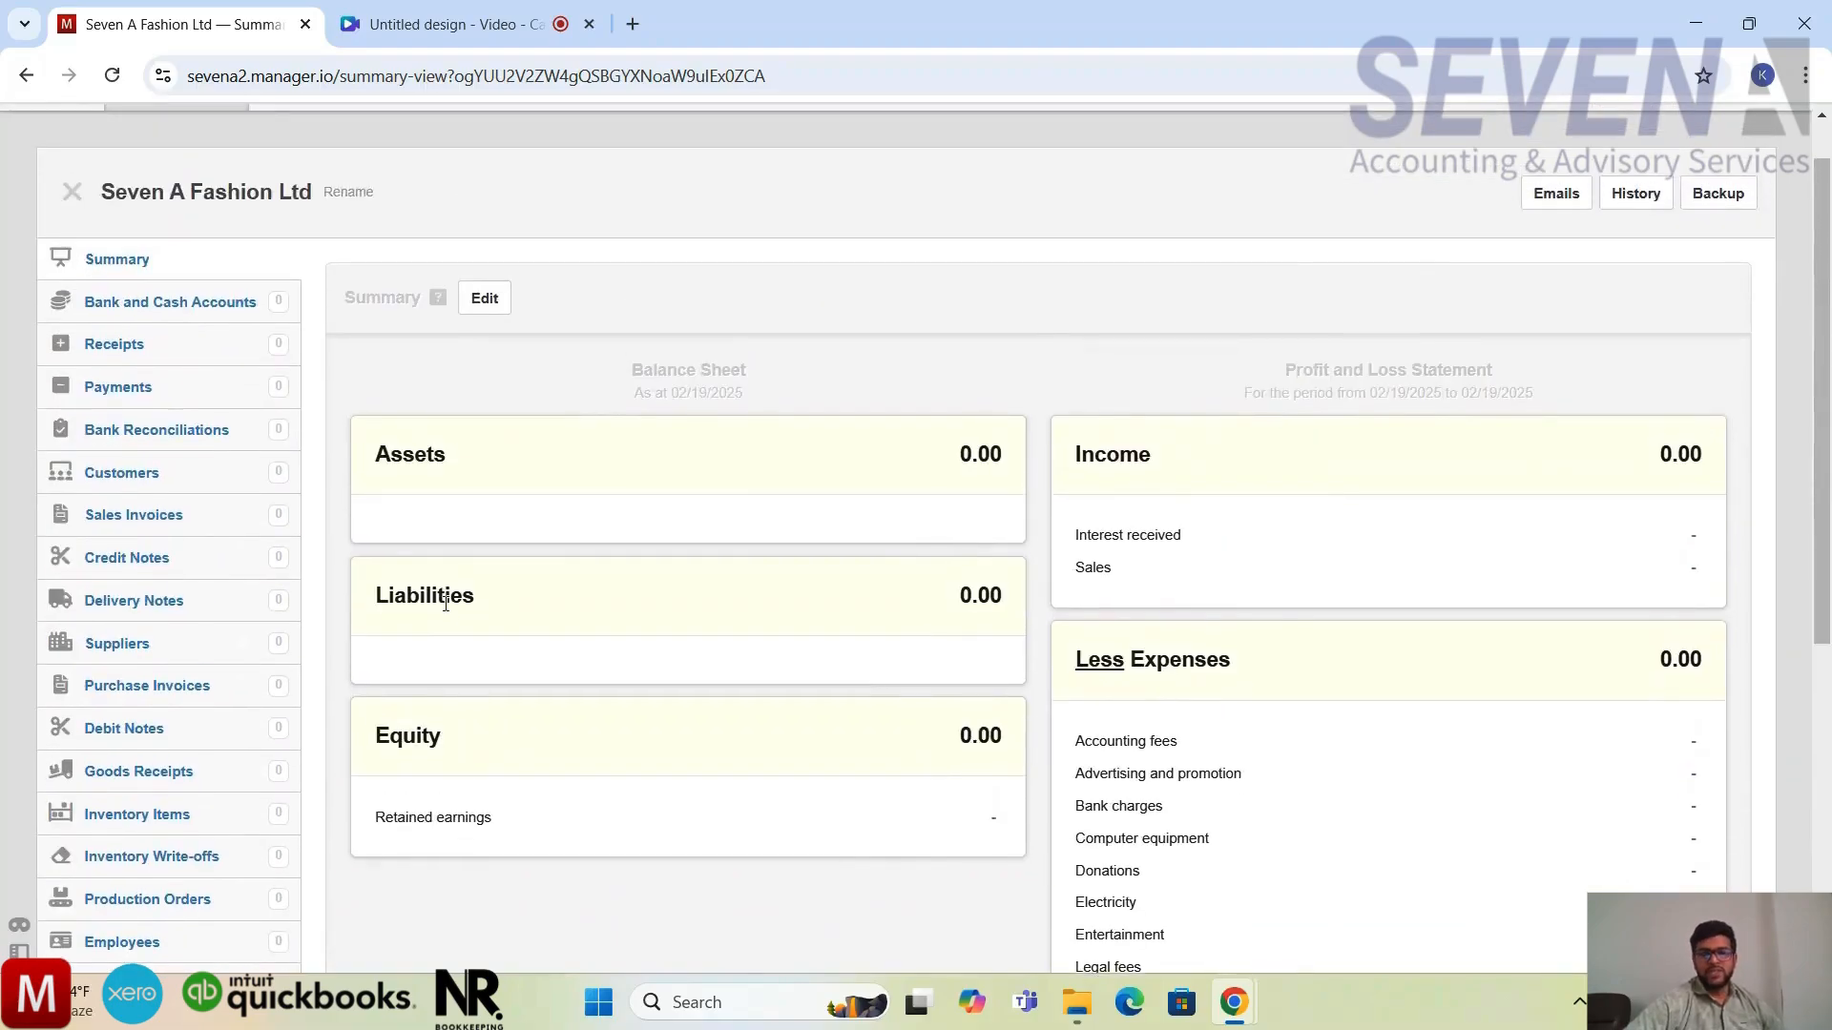
{"action": "scroll", "coordinate": [445, 603], "scroll_direction": "up", "scroll_amount": 1}
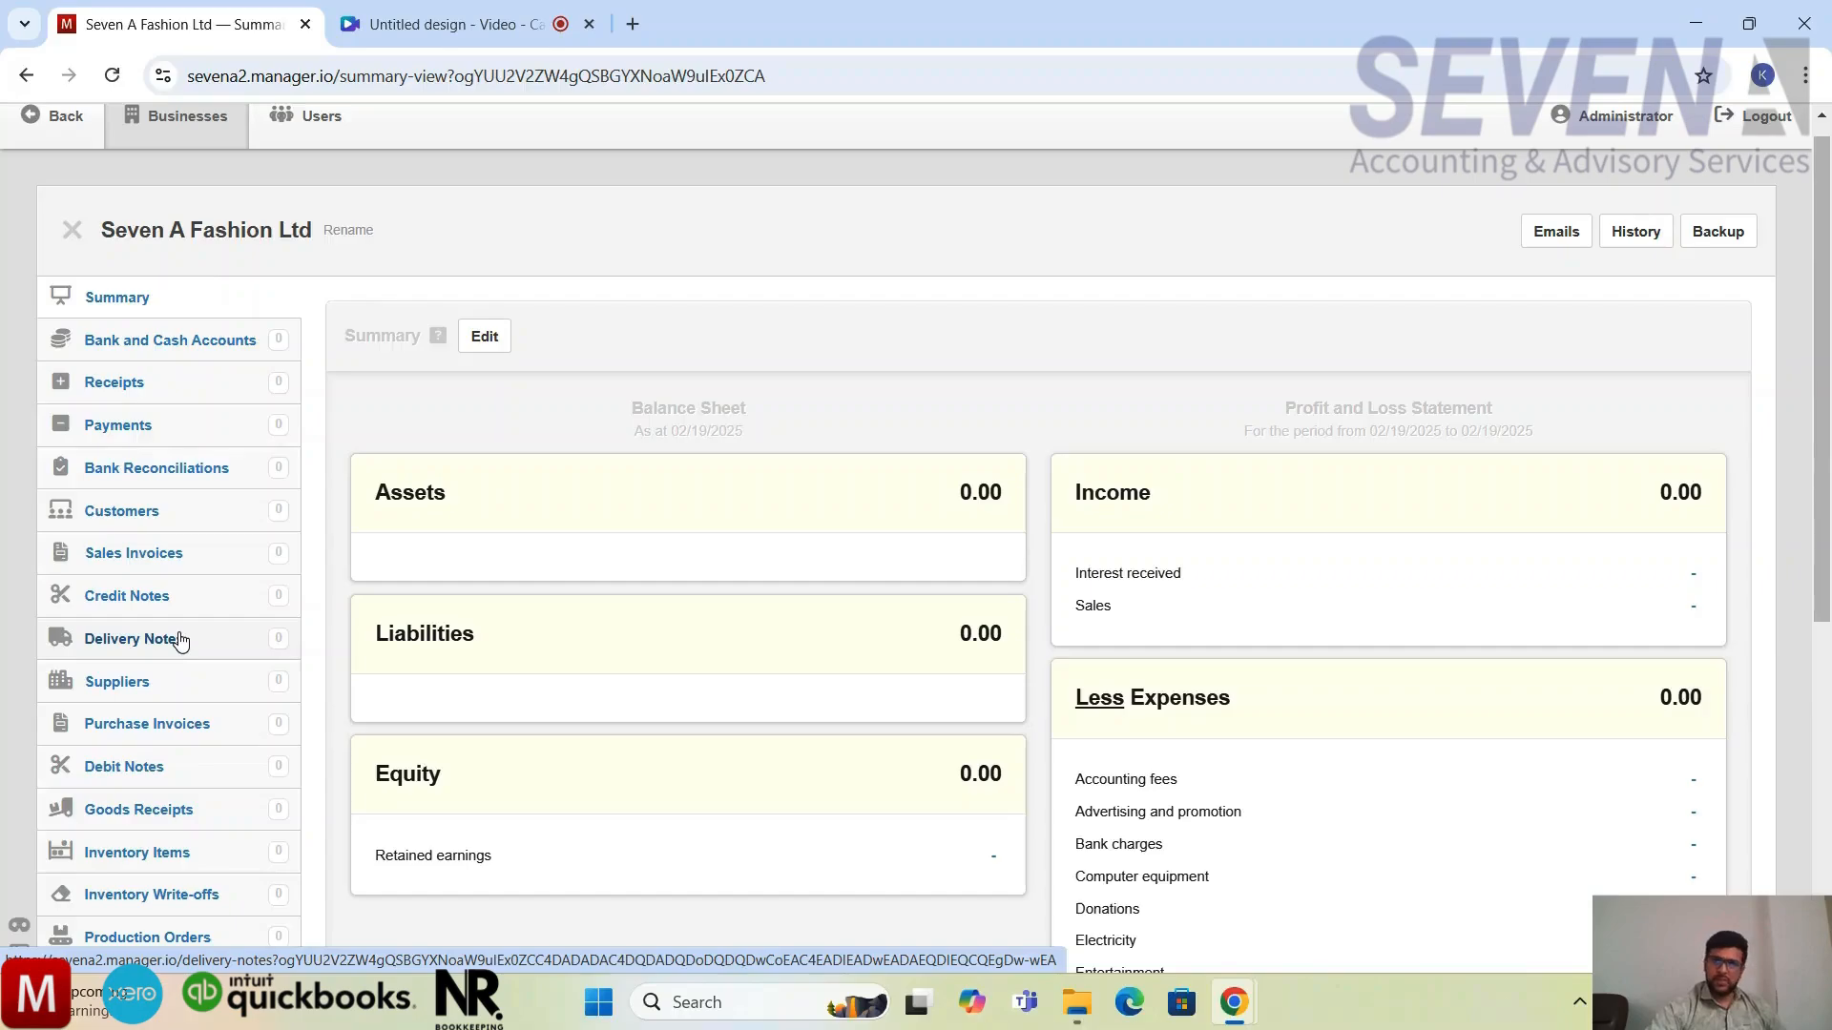
{"action": "scroll", "coordinate": [182, 640], "scroll_direction": "down", "scroll_amount": 5}
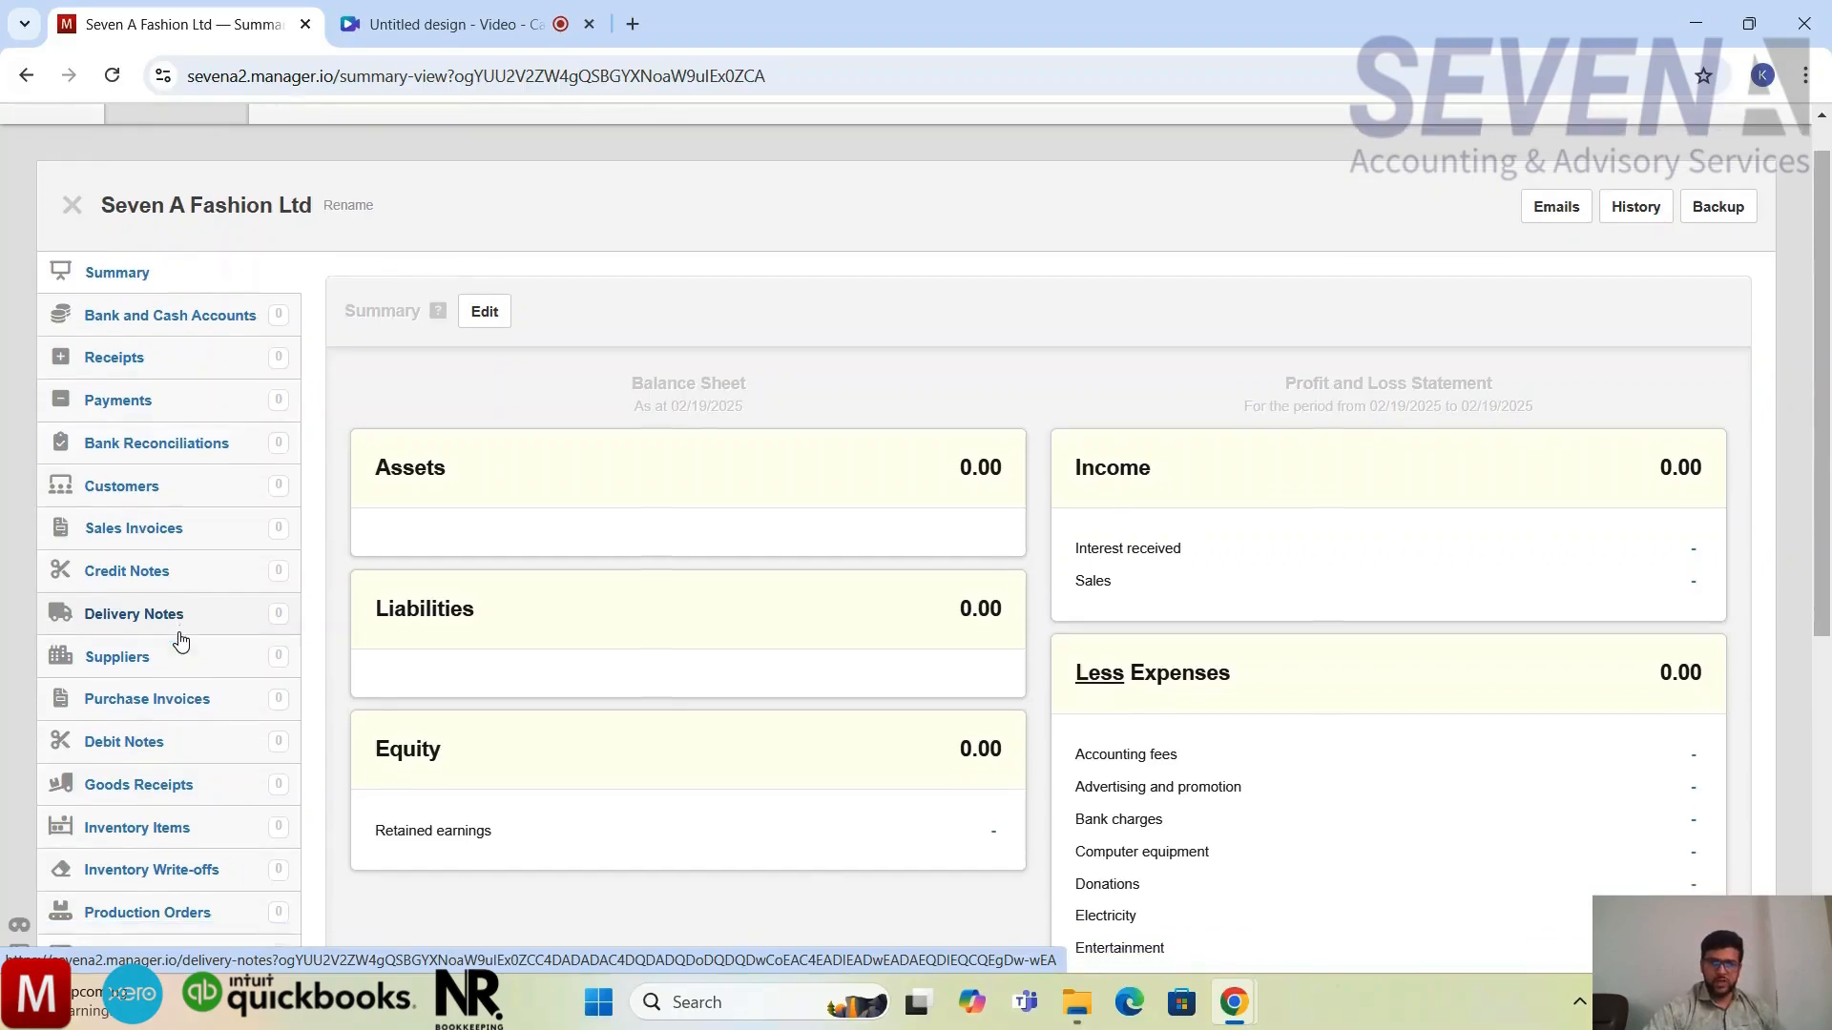
{"action": "scroll", "coordinate": [181, 639], "scroll_direction": "up", "scroll_amount": 5}
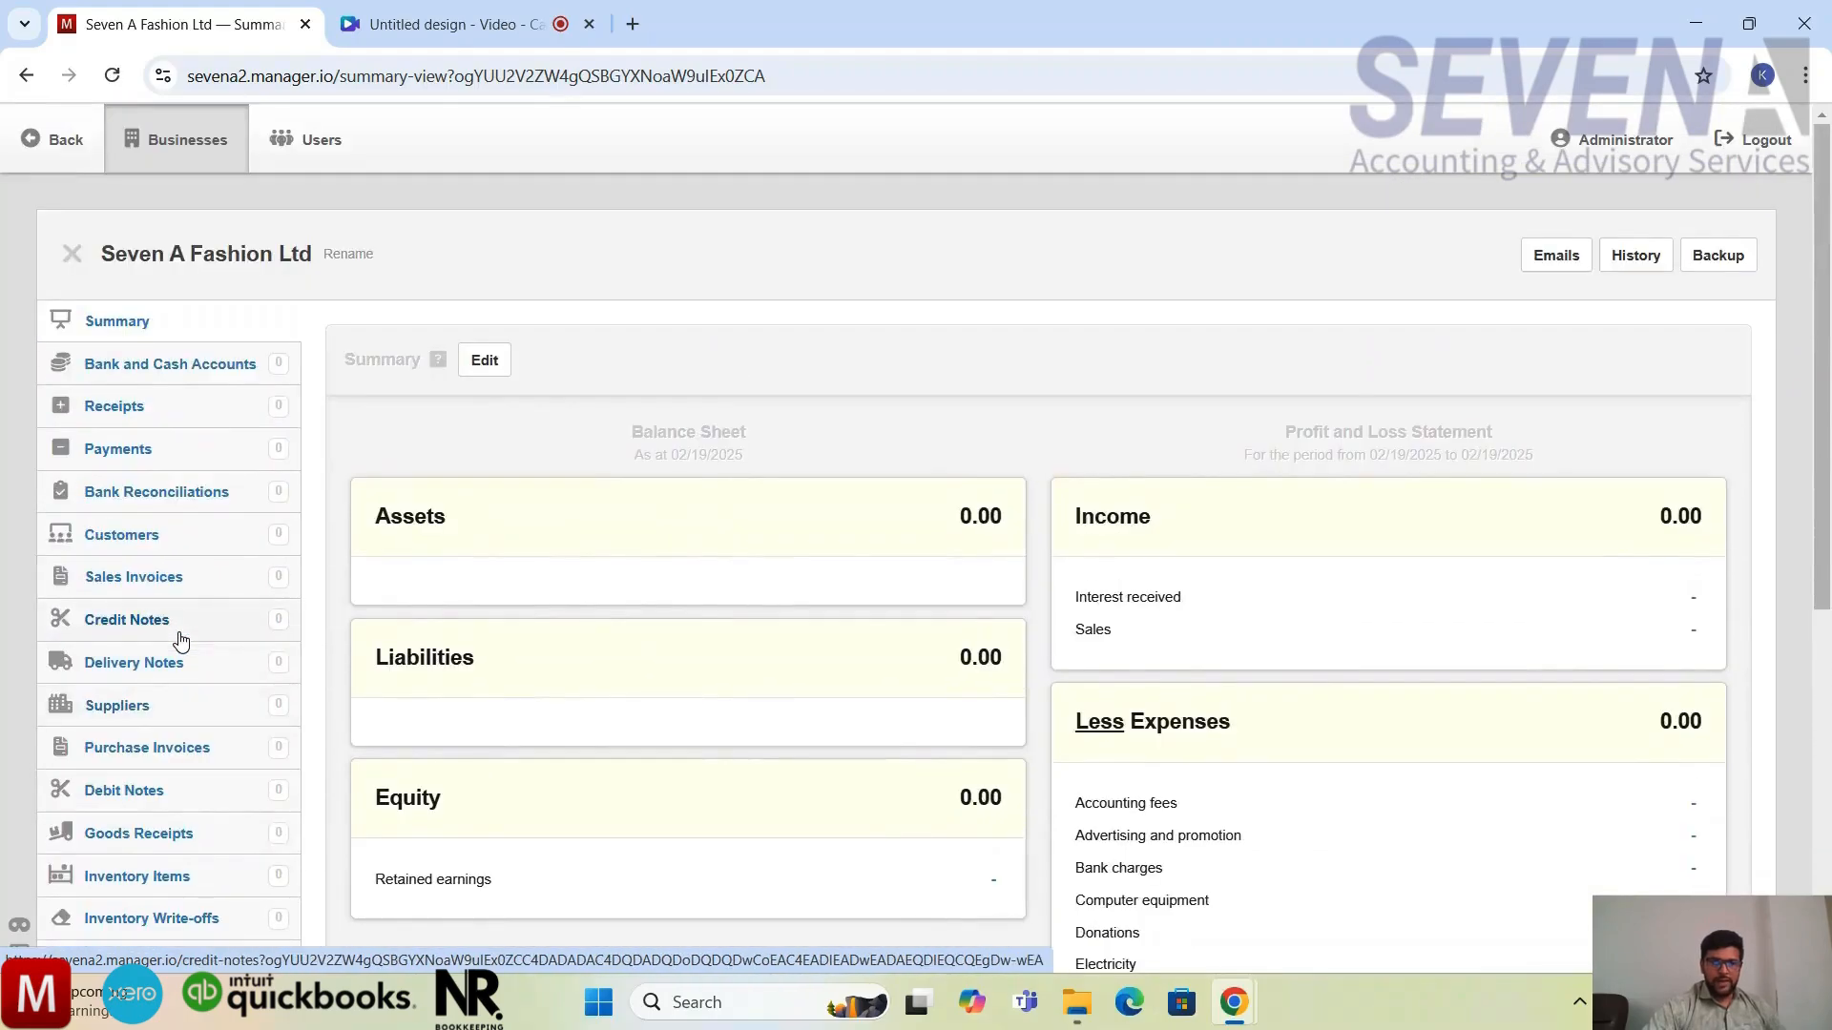
{"action": "scroll", "coordinate": [181, 639], "scroll_direction": "down", "scroll_amount": 5}
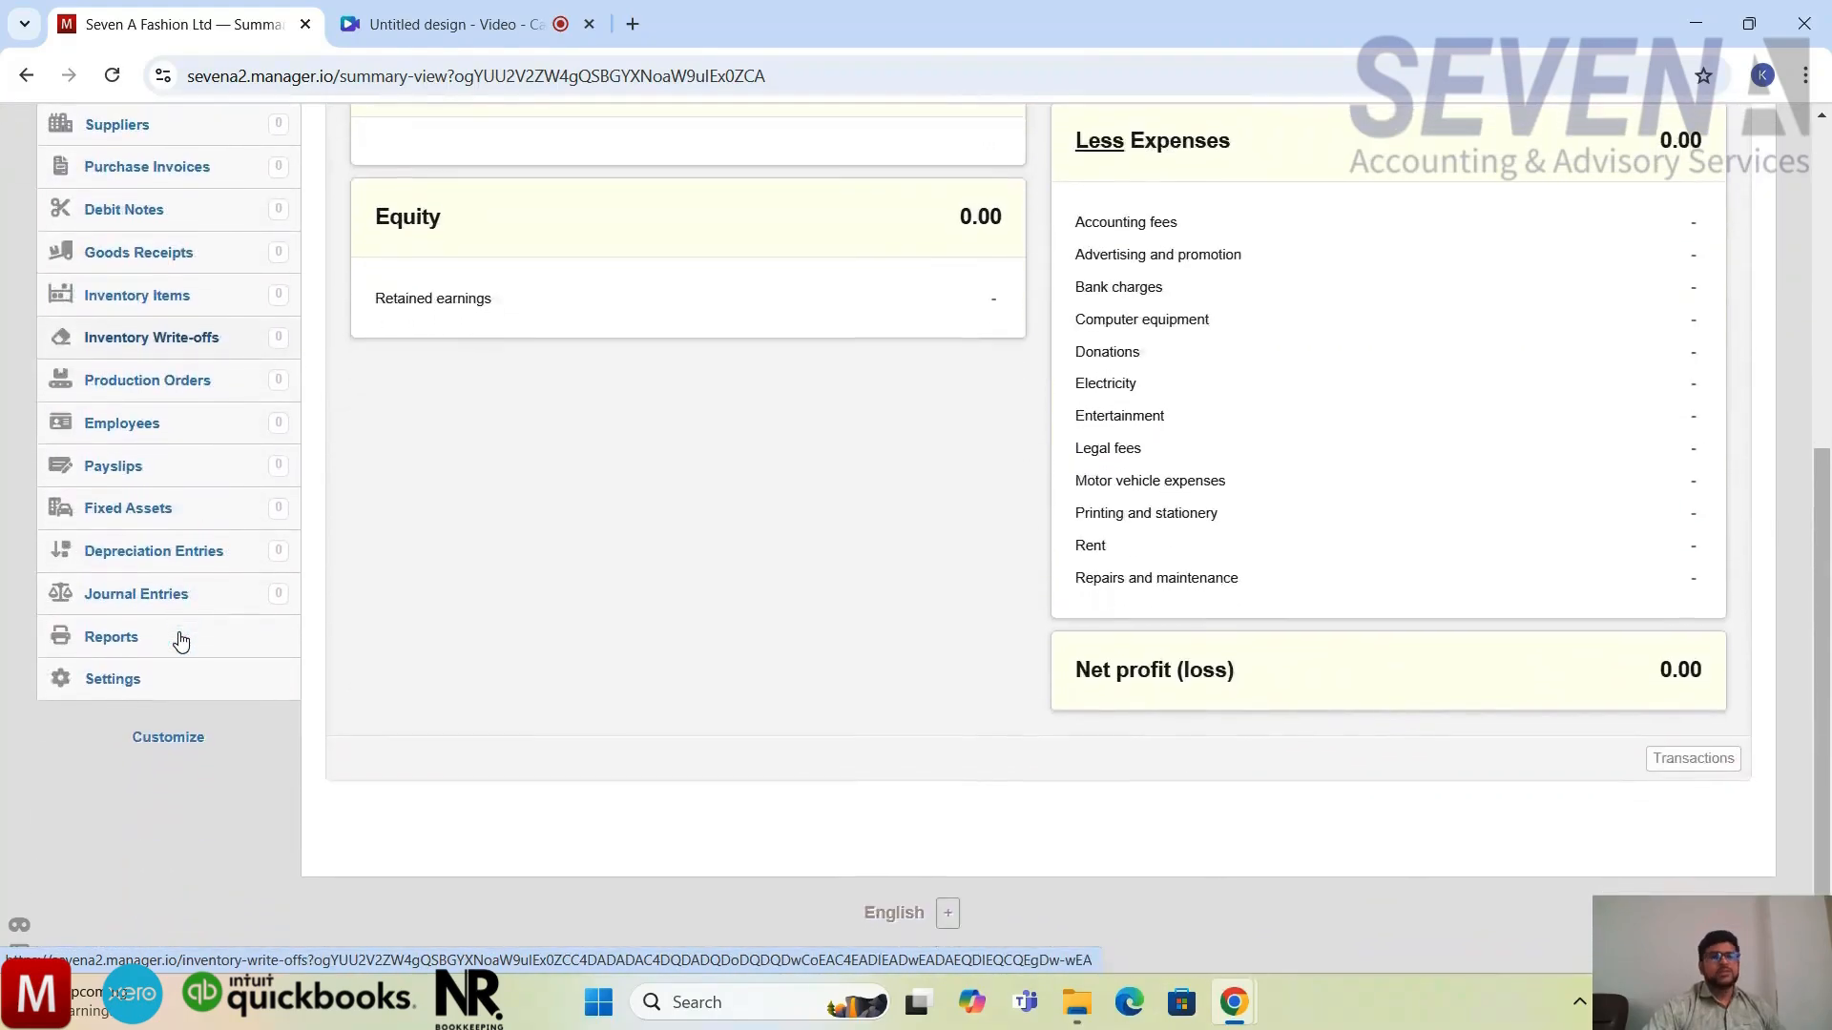
{"action": "scroll", "coordinate": [180, 640], "scroll_direction": "up", "scroll_amount": 3}
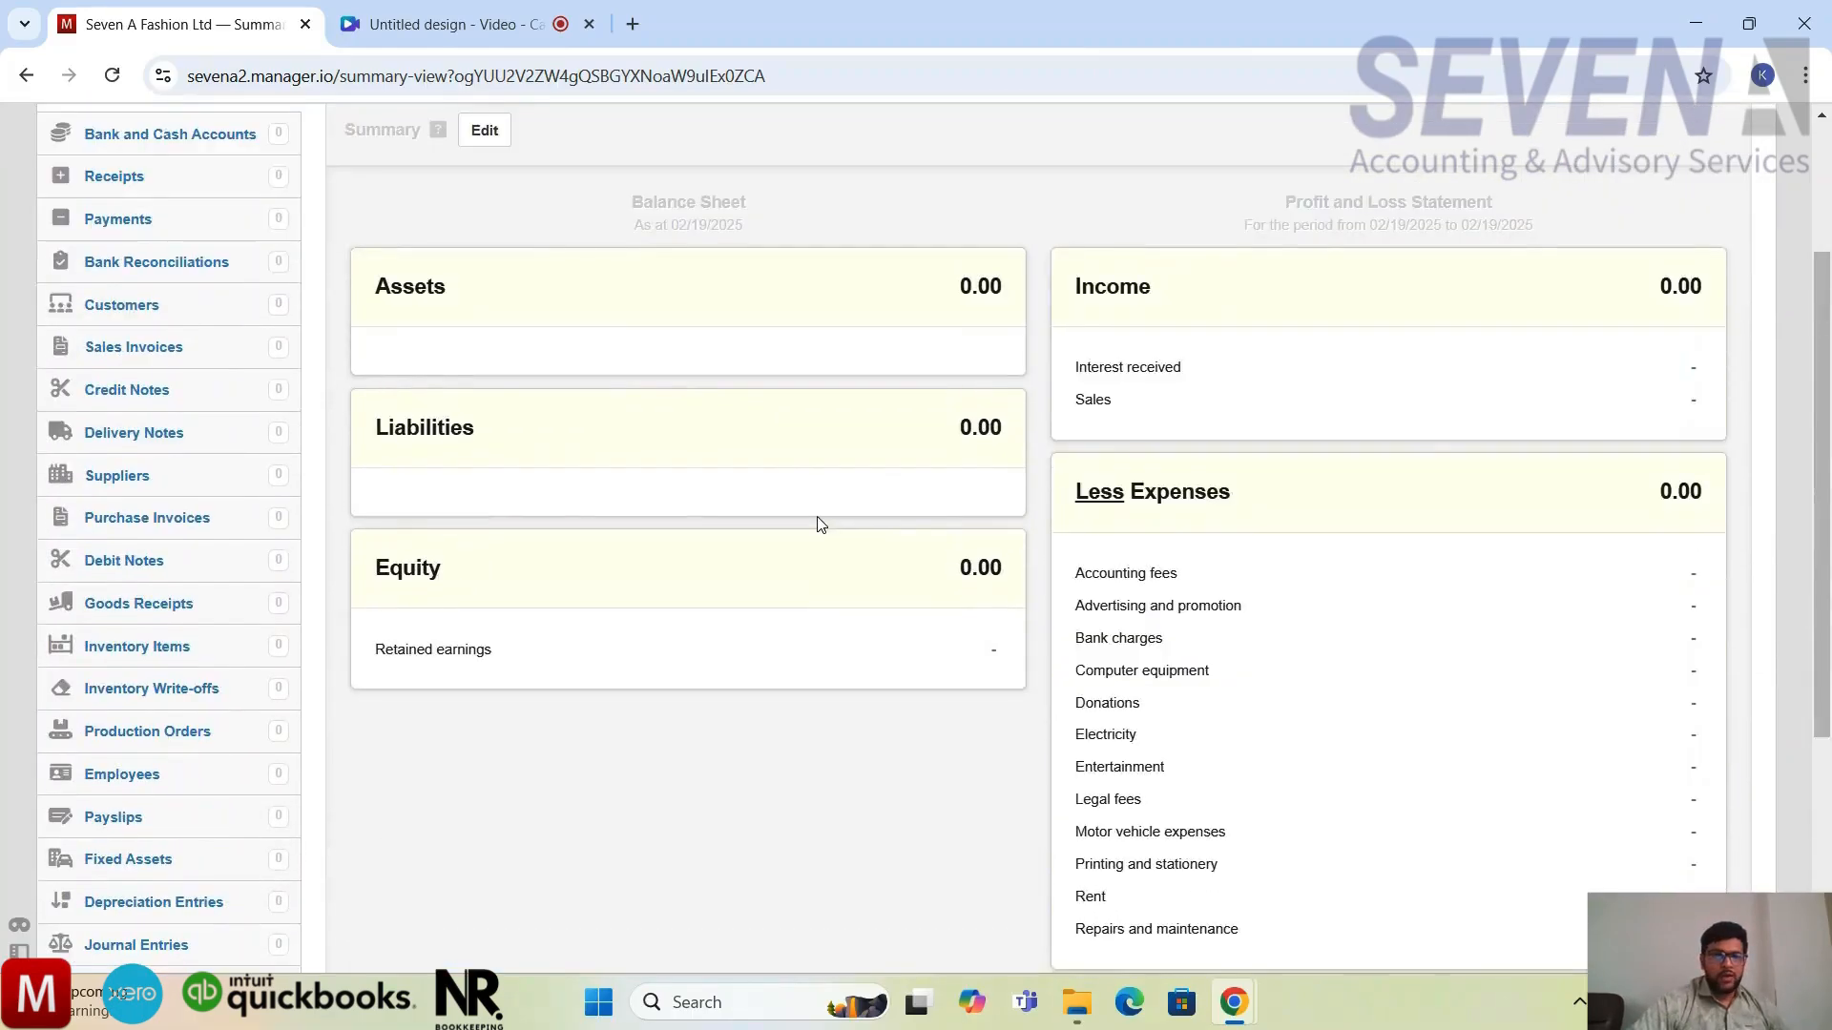
Open the Chart of Accounts from the business settings and look through its existing accounts
{"action": "scroll", "coordinate": [818, 523], "scroll_direction": "down", "scroll_amount": 2}
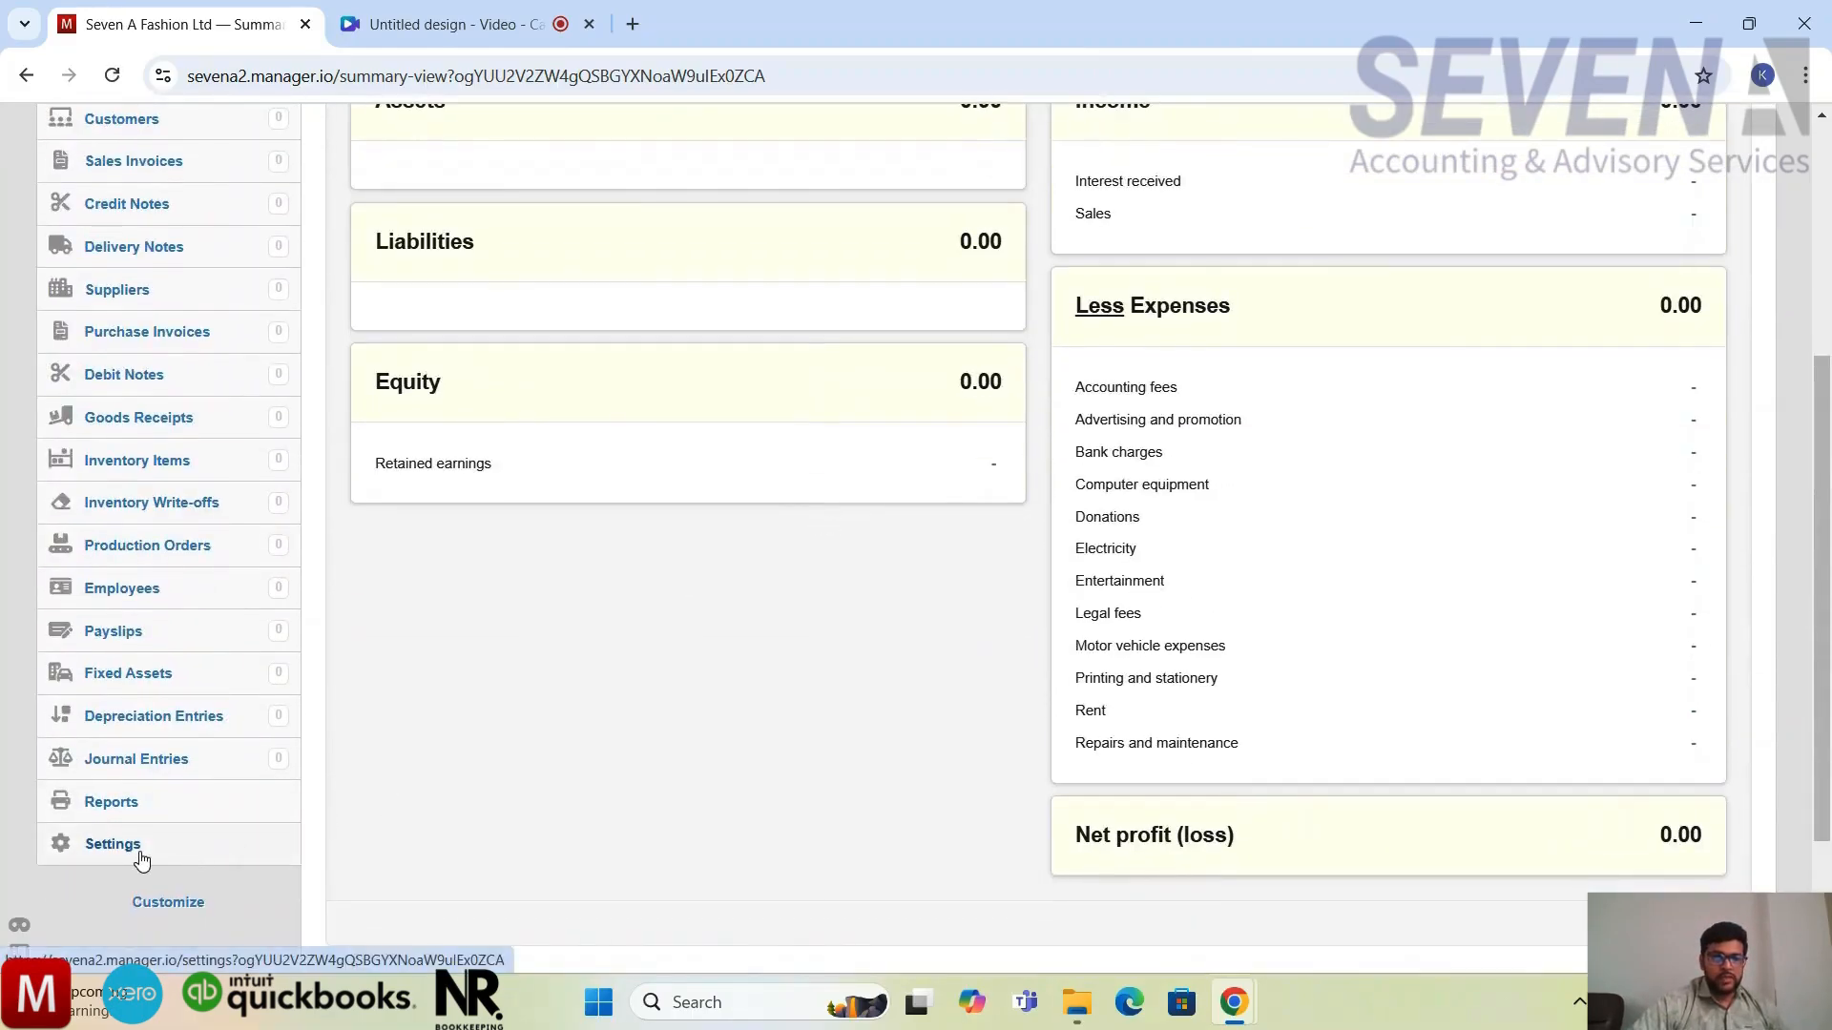
{"action": "left_click", "coordinate": [138, 852]}
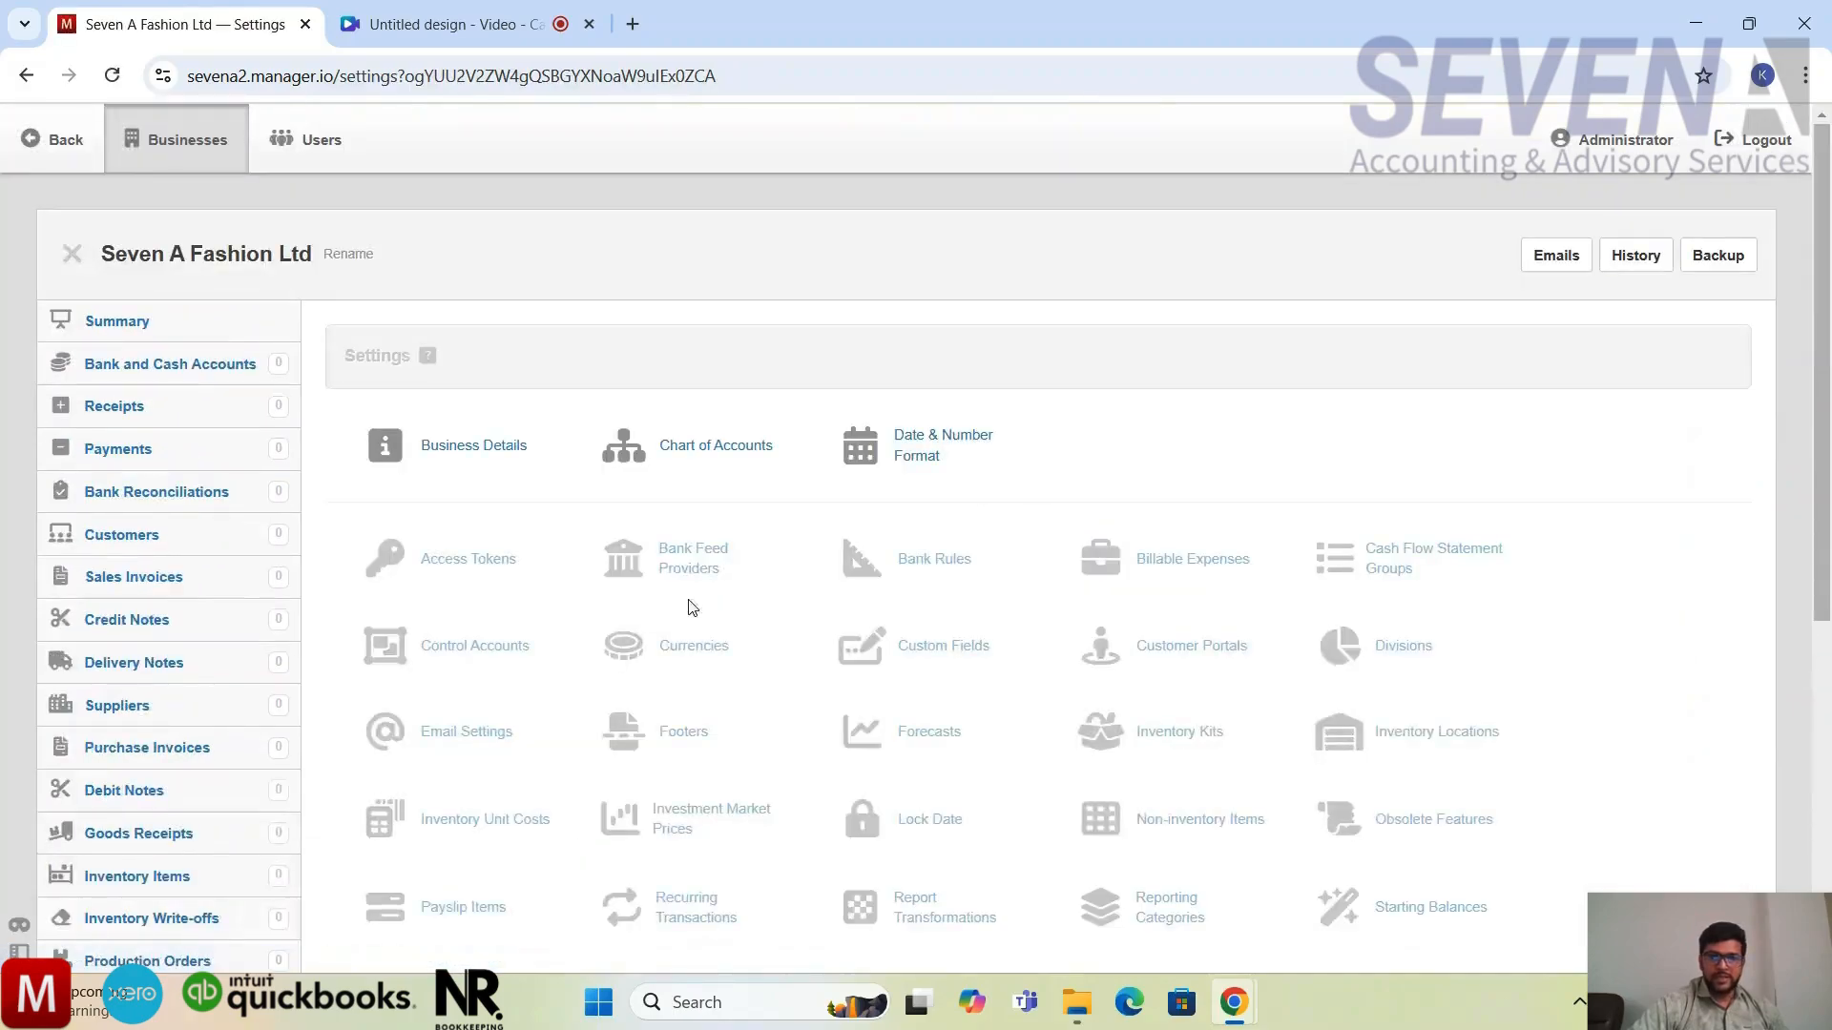
{"action": "left_click", "coordinate": [706, 475]}
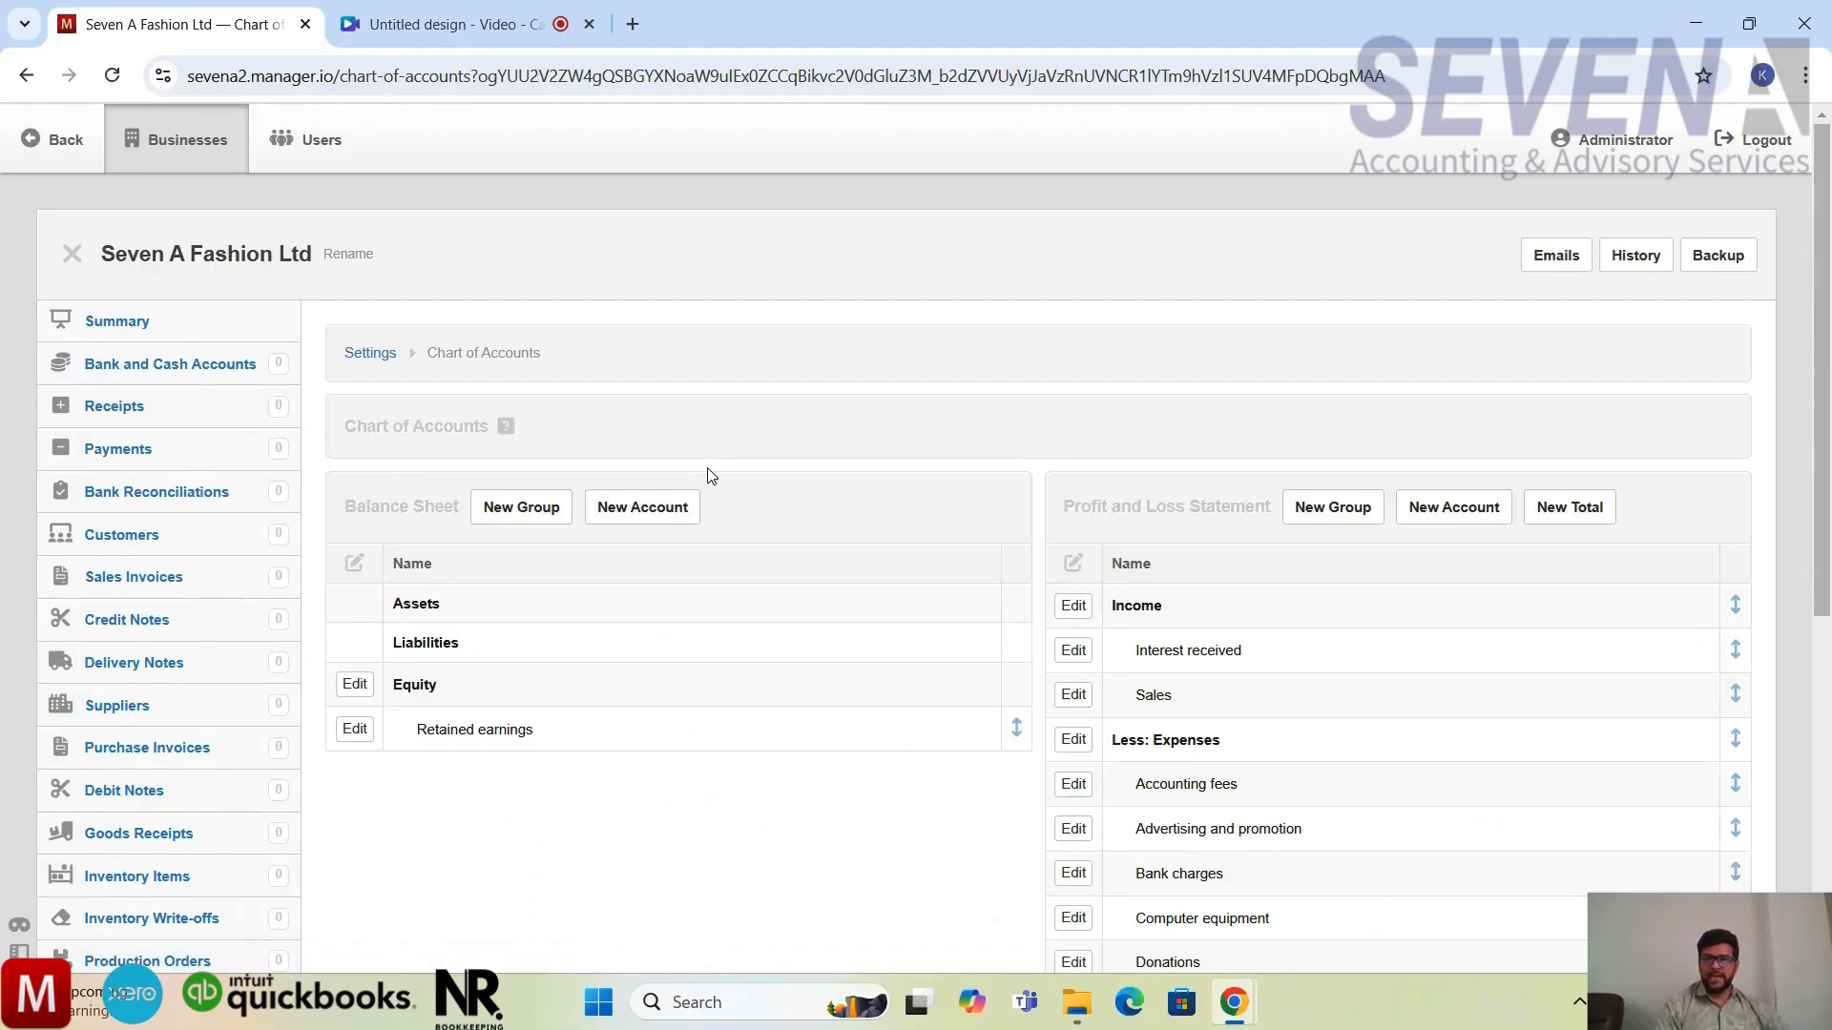
{"action": "scroll", "coordinate": [711, 476], "scroll_direction": "down", "scroll_amount": 4}
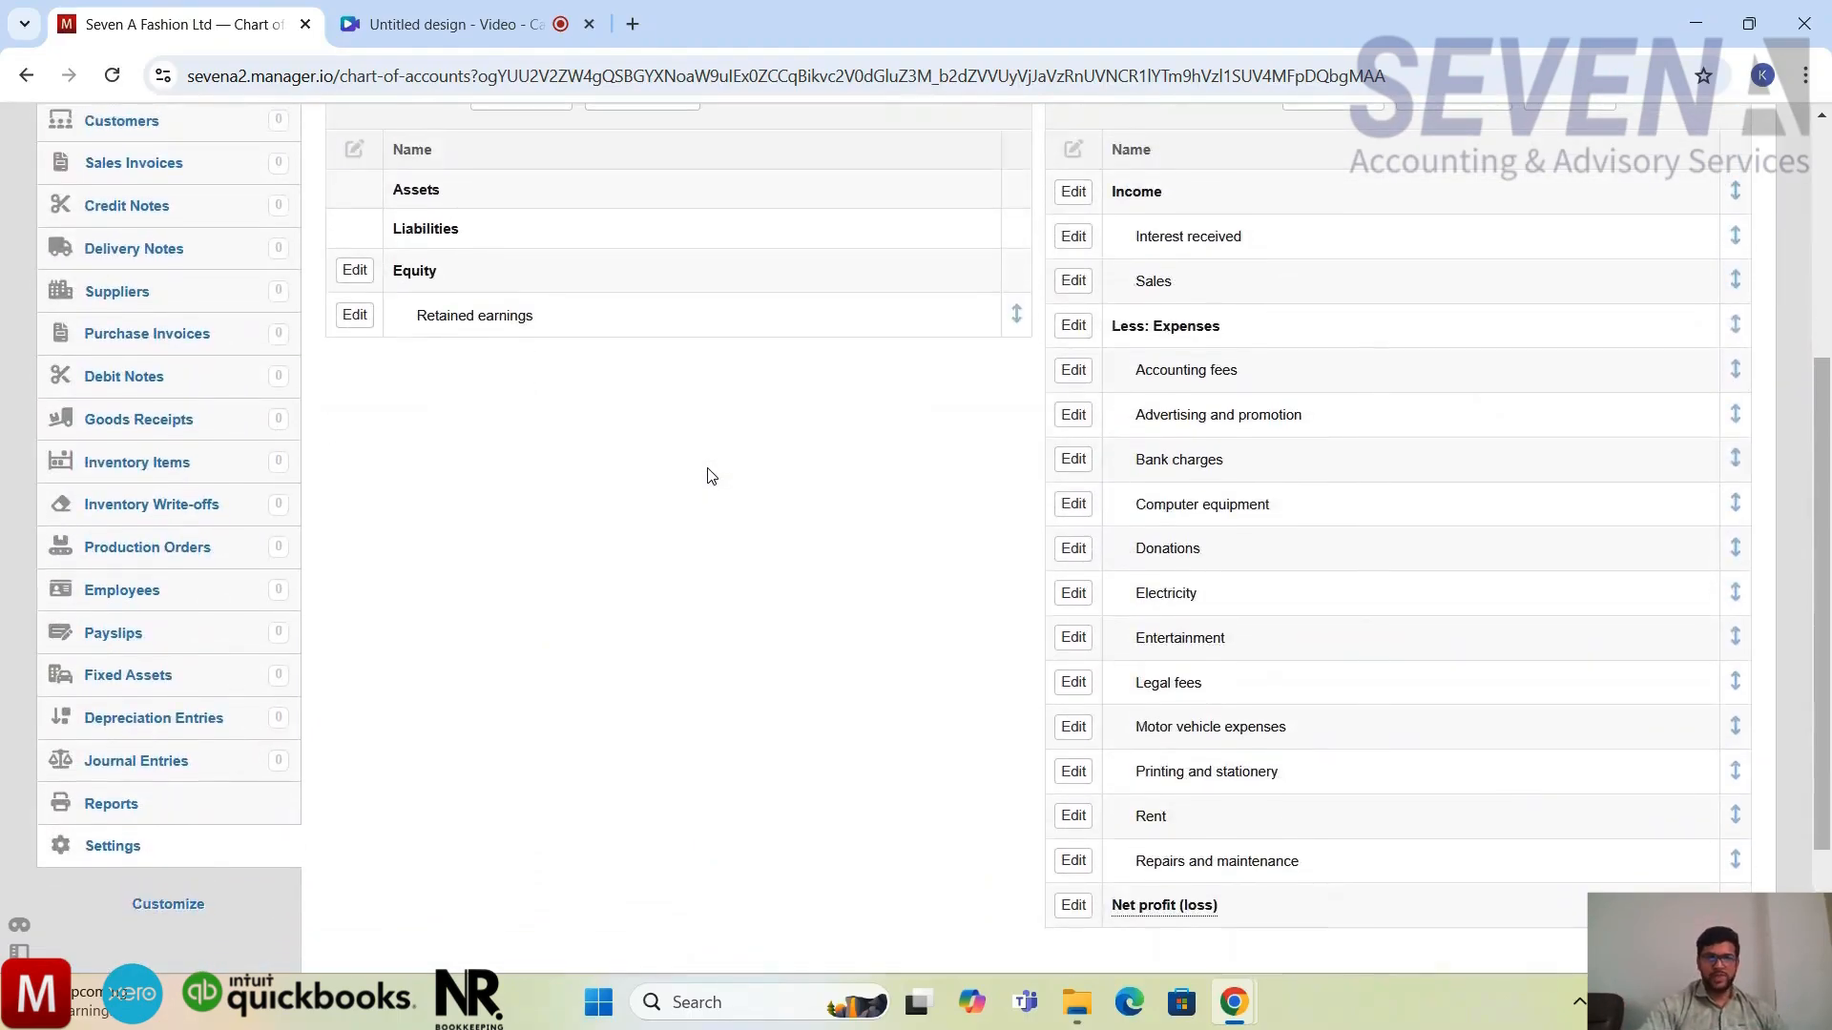
{"action": "scroll", "coordinate": [711, 475], "scroll_direction": "up", "scroll_amount": 1}
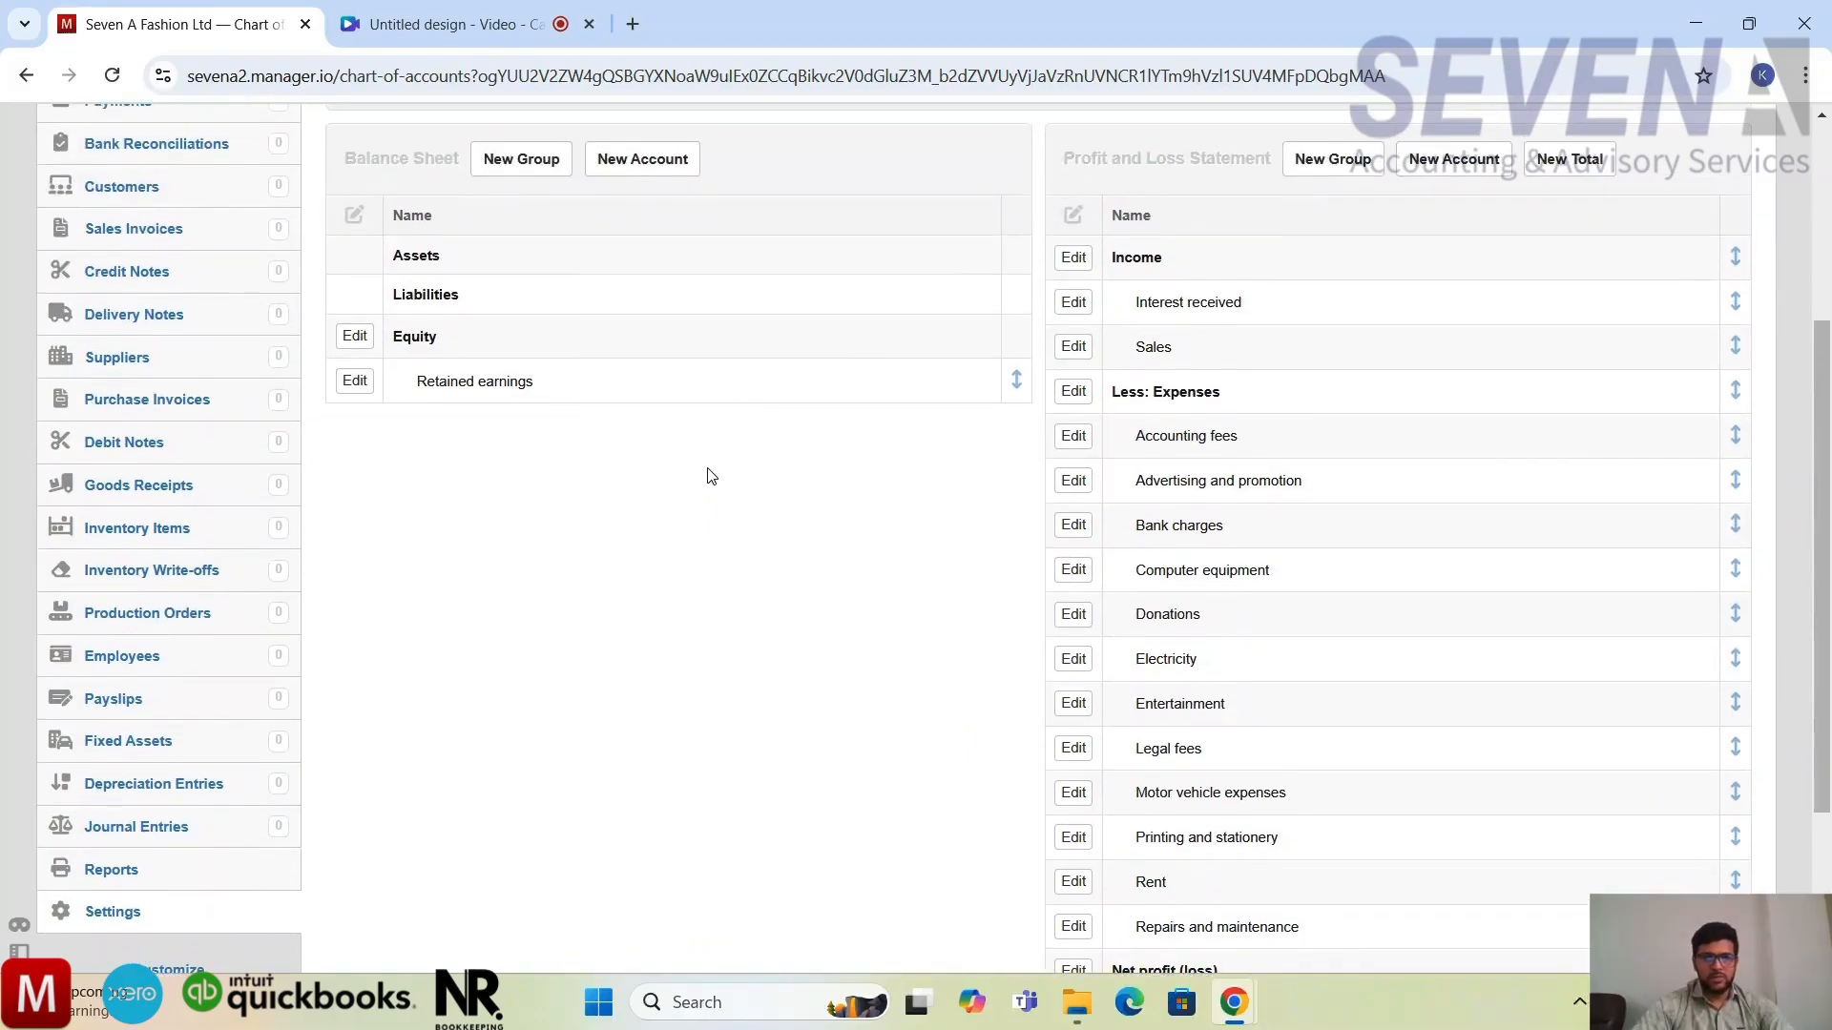
Start a new profit and loss statement account and name it "Direct labor"
{"action": "scroll", "coordinate": [711, 476], "scroll_direction": "up", "scroll_amount": 1}
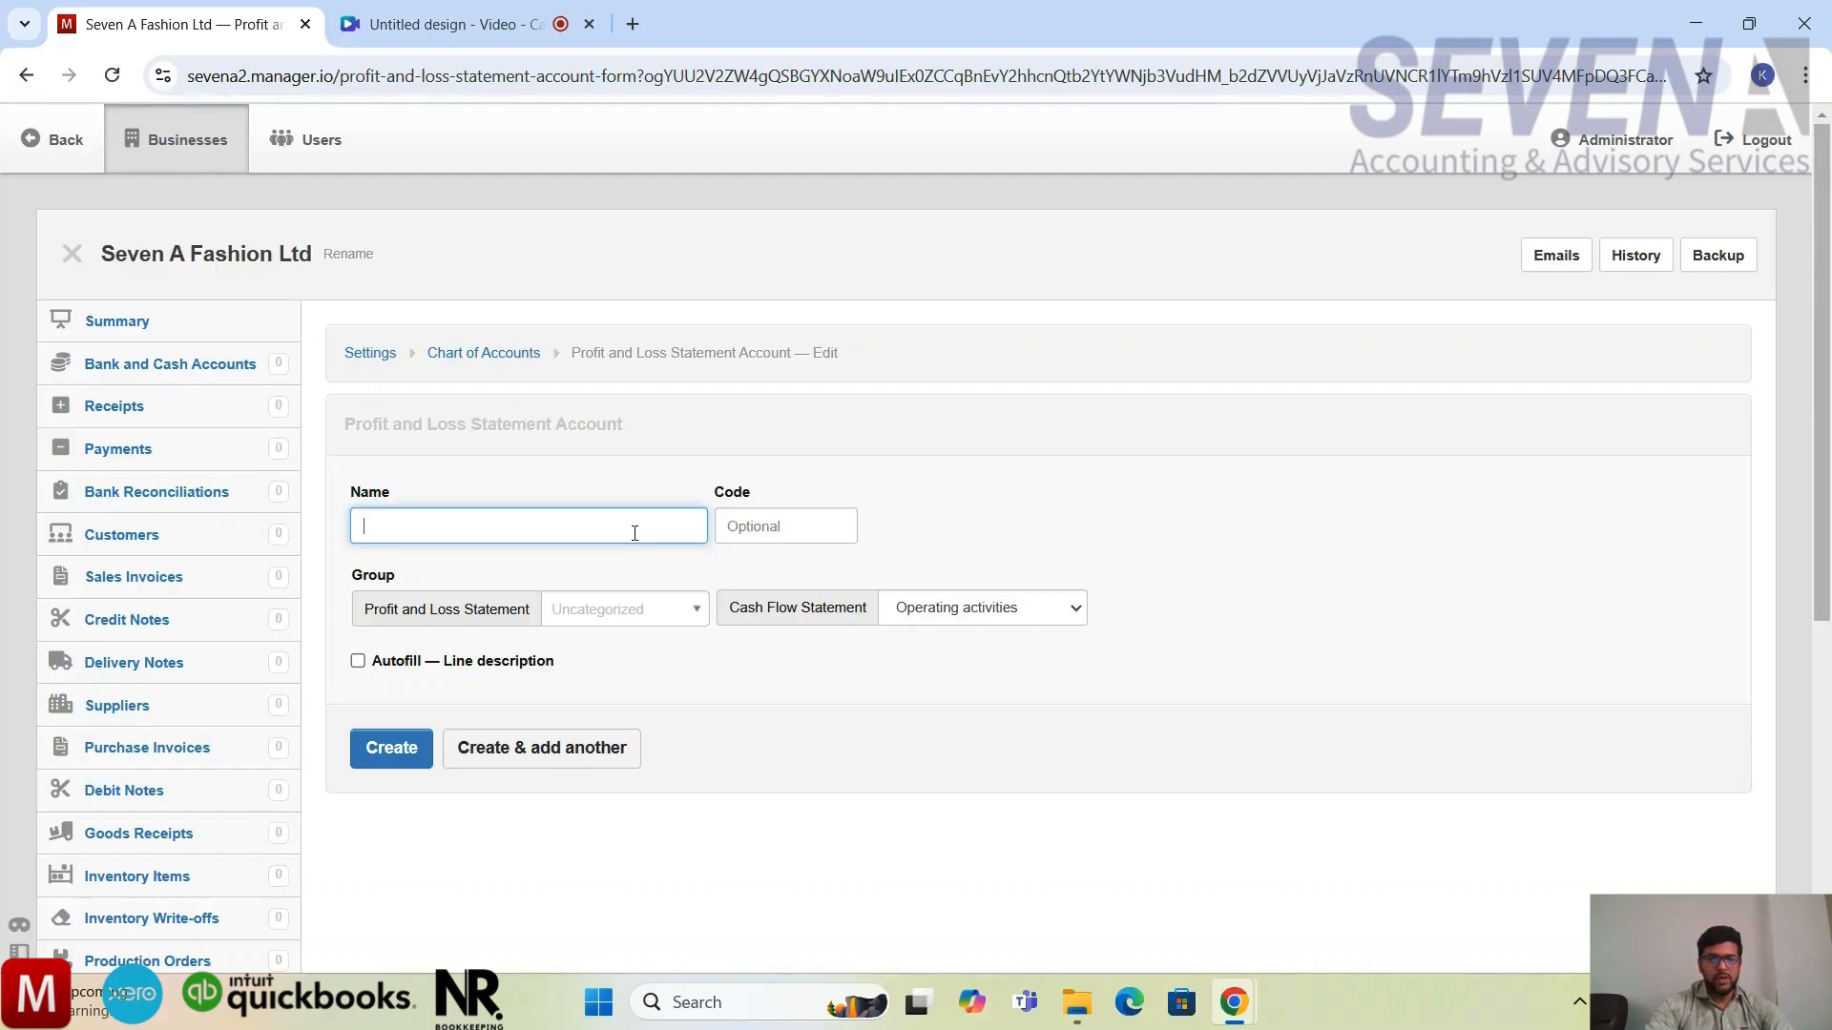
{"action": "type", "text": "dir"}
{"action": "key", "text": "BackSpace"}
{"action": "type", "text": "Di"}
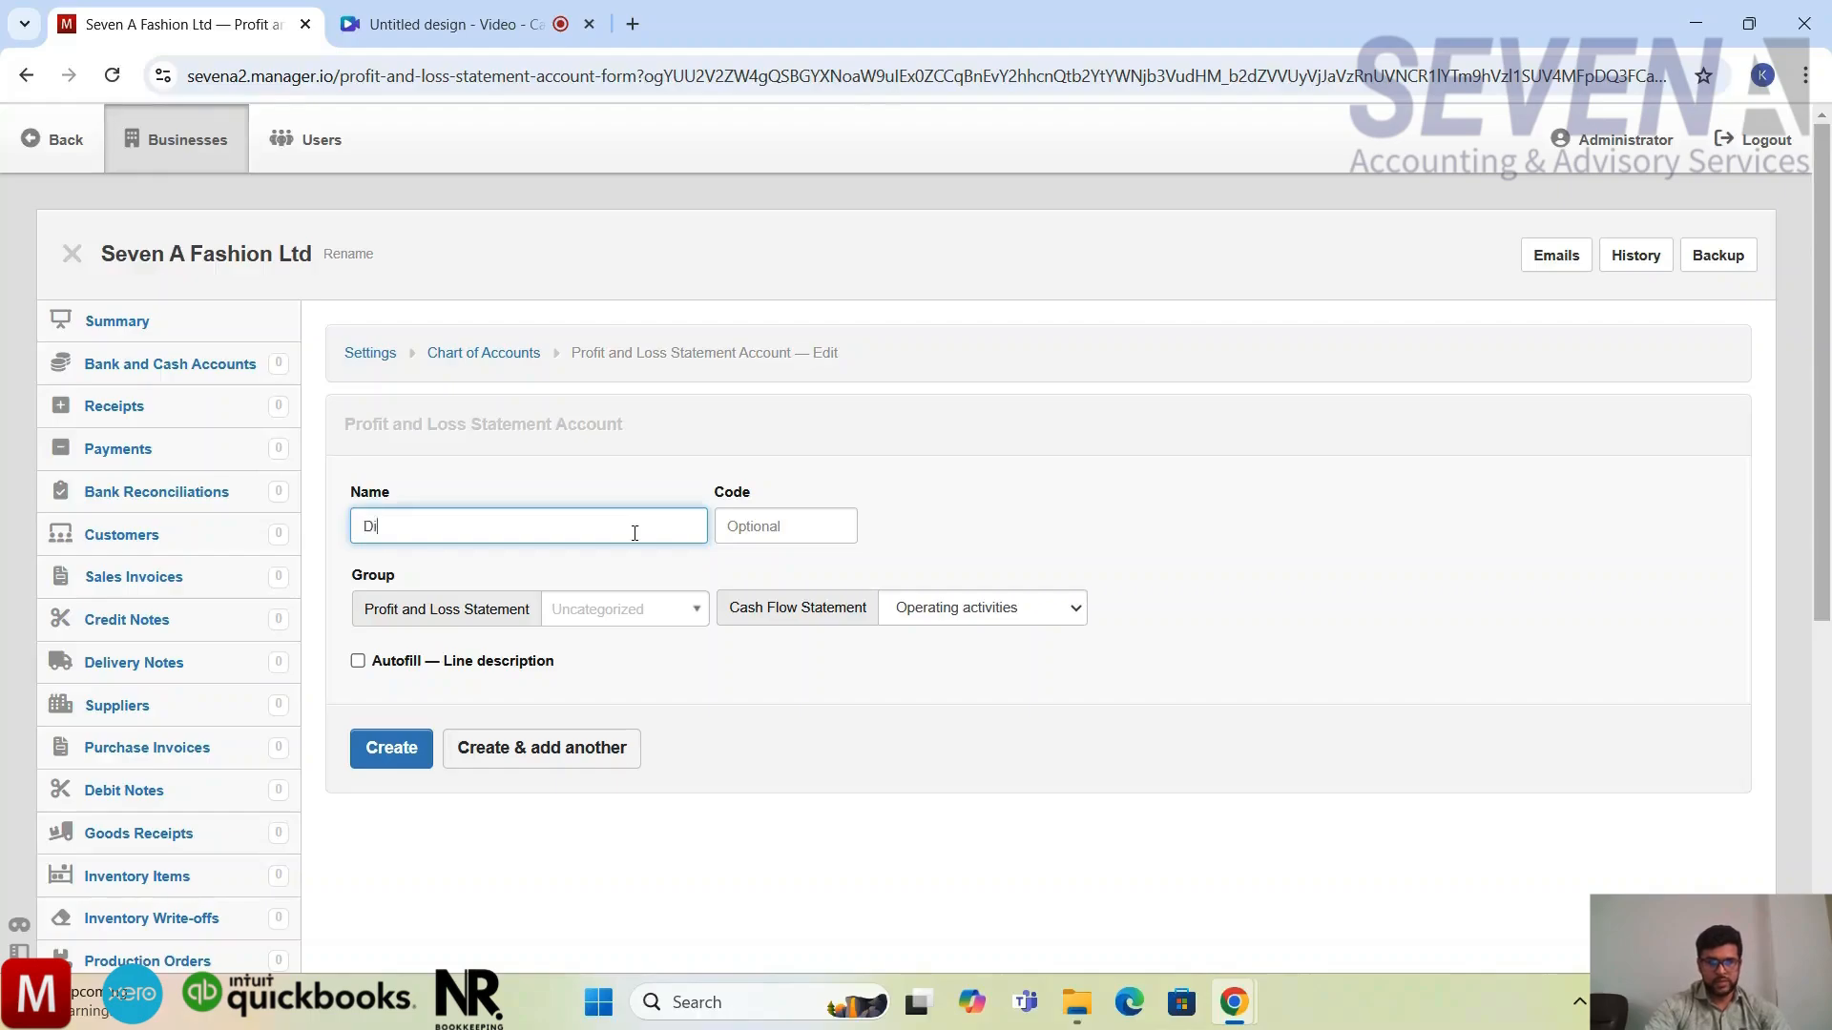
{"action": "type", "text": "rect I"}
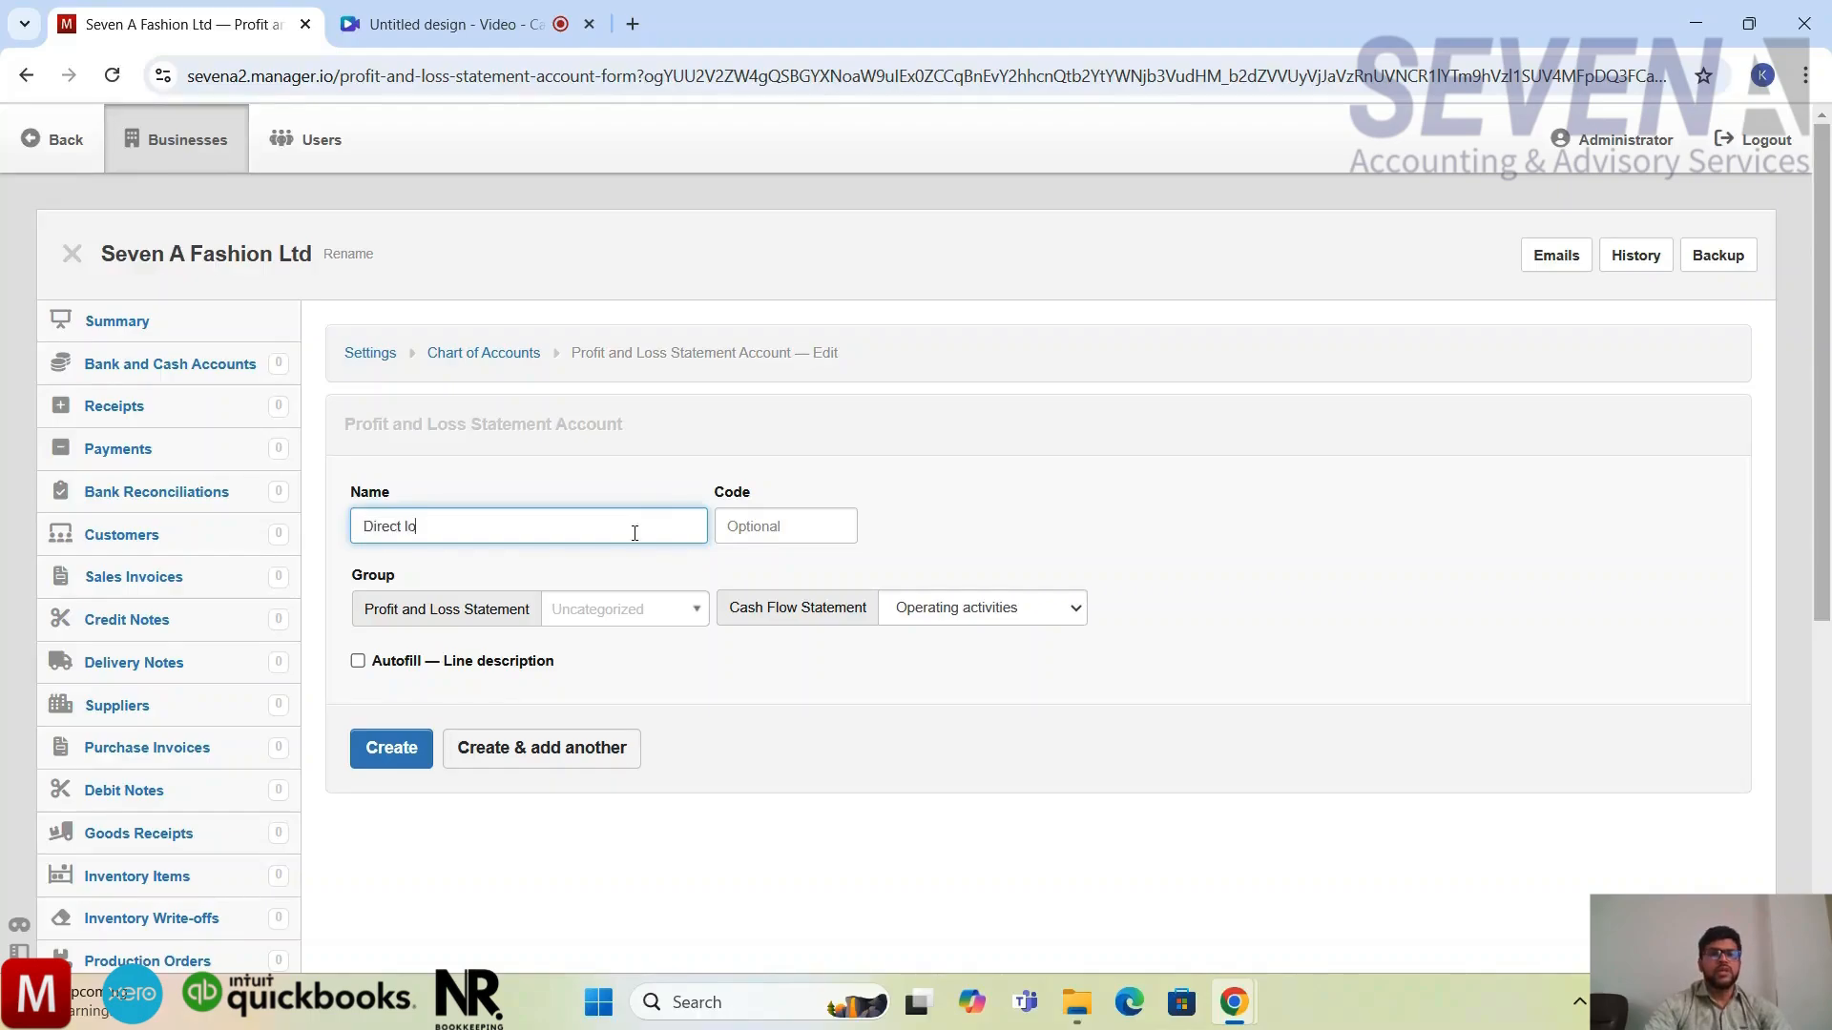
{"action": "type", "text": "abor"}
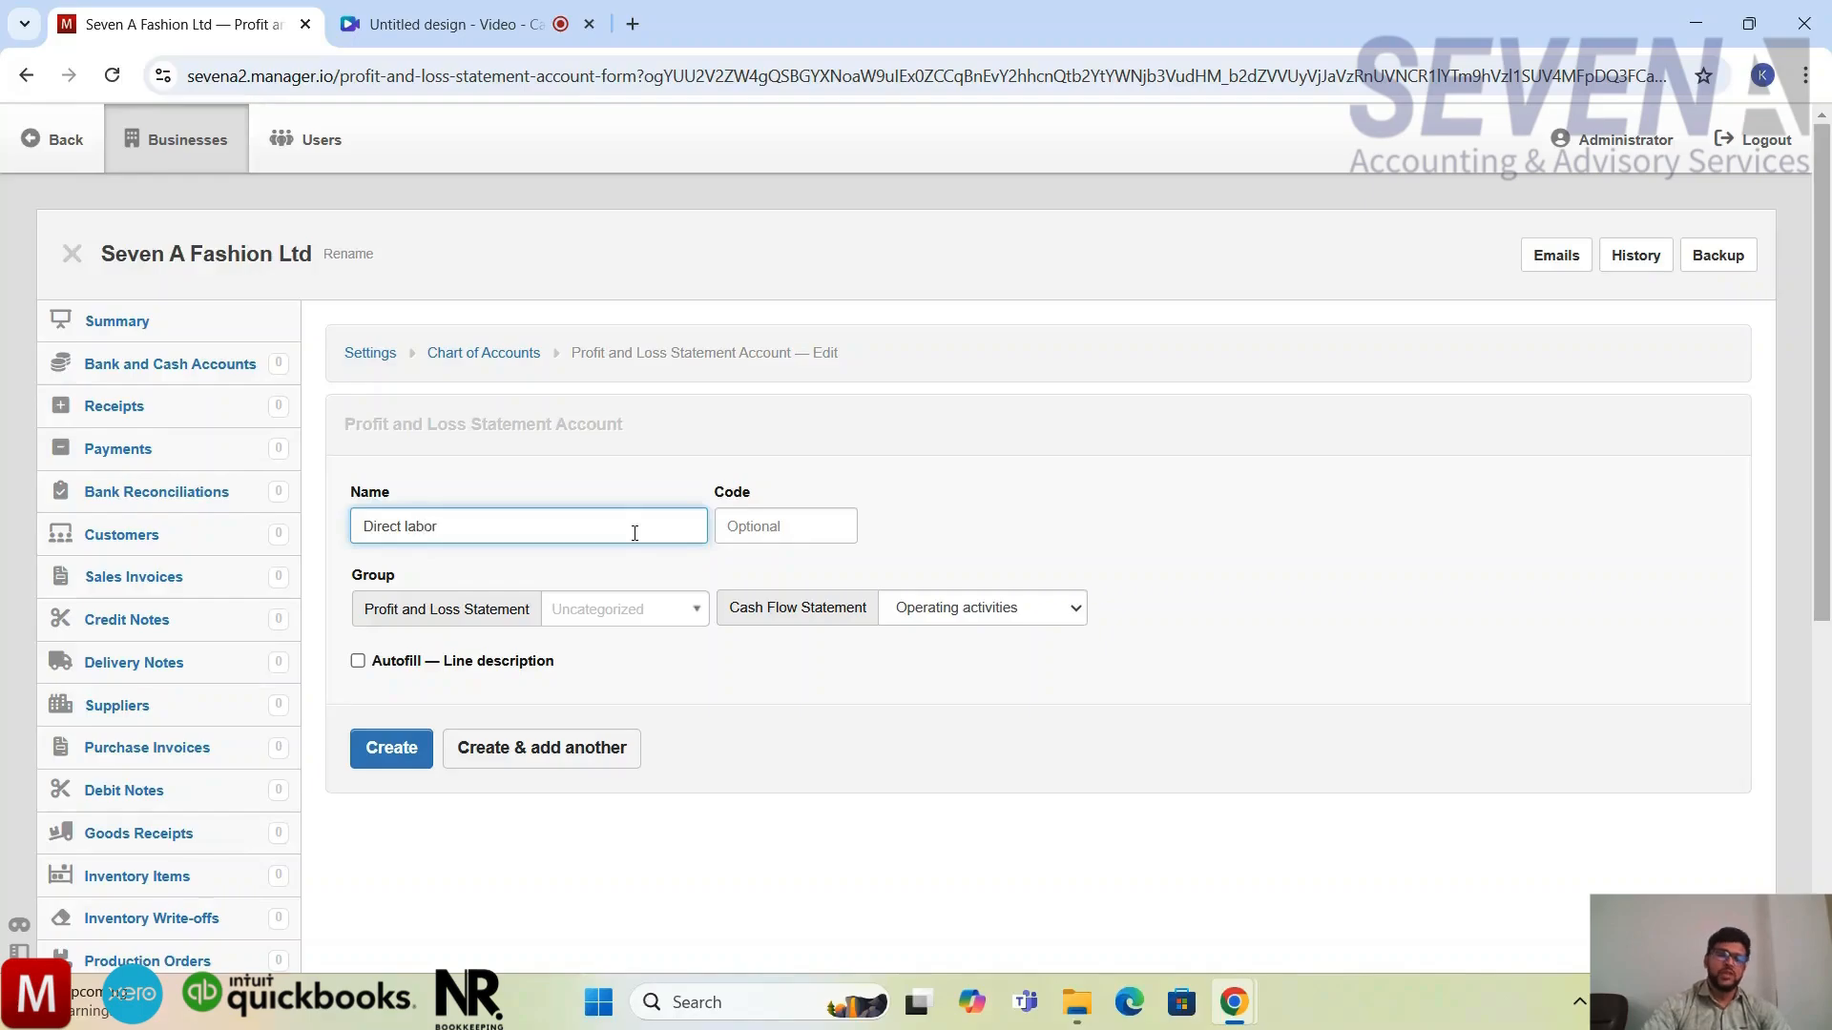
{"action": "left_click", "coordinate": [774, 541]}
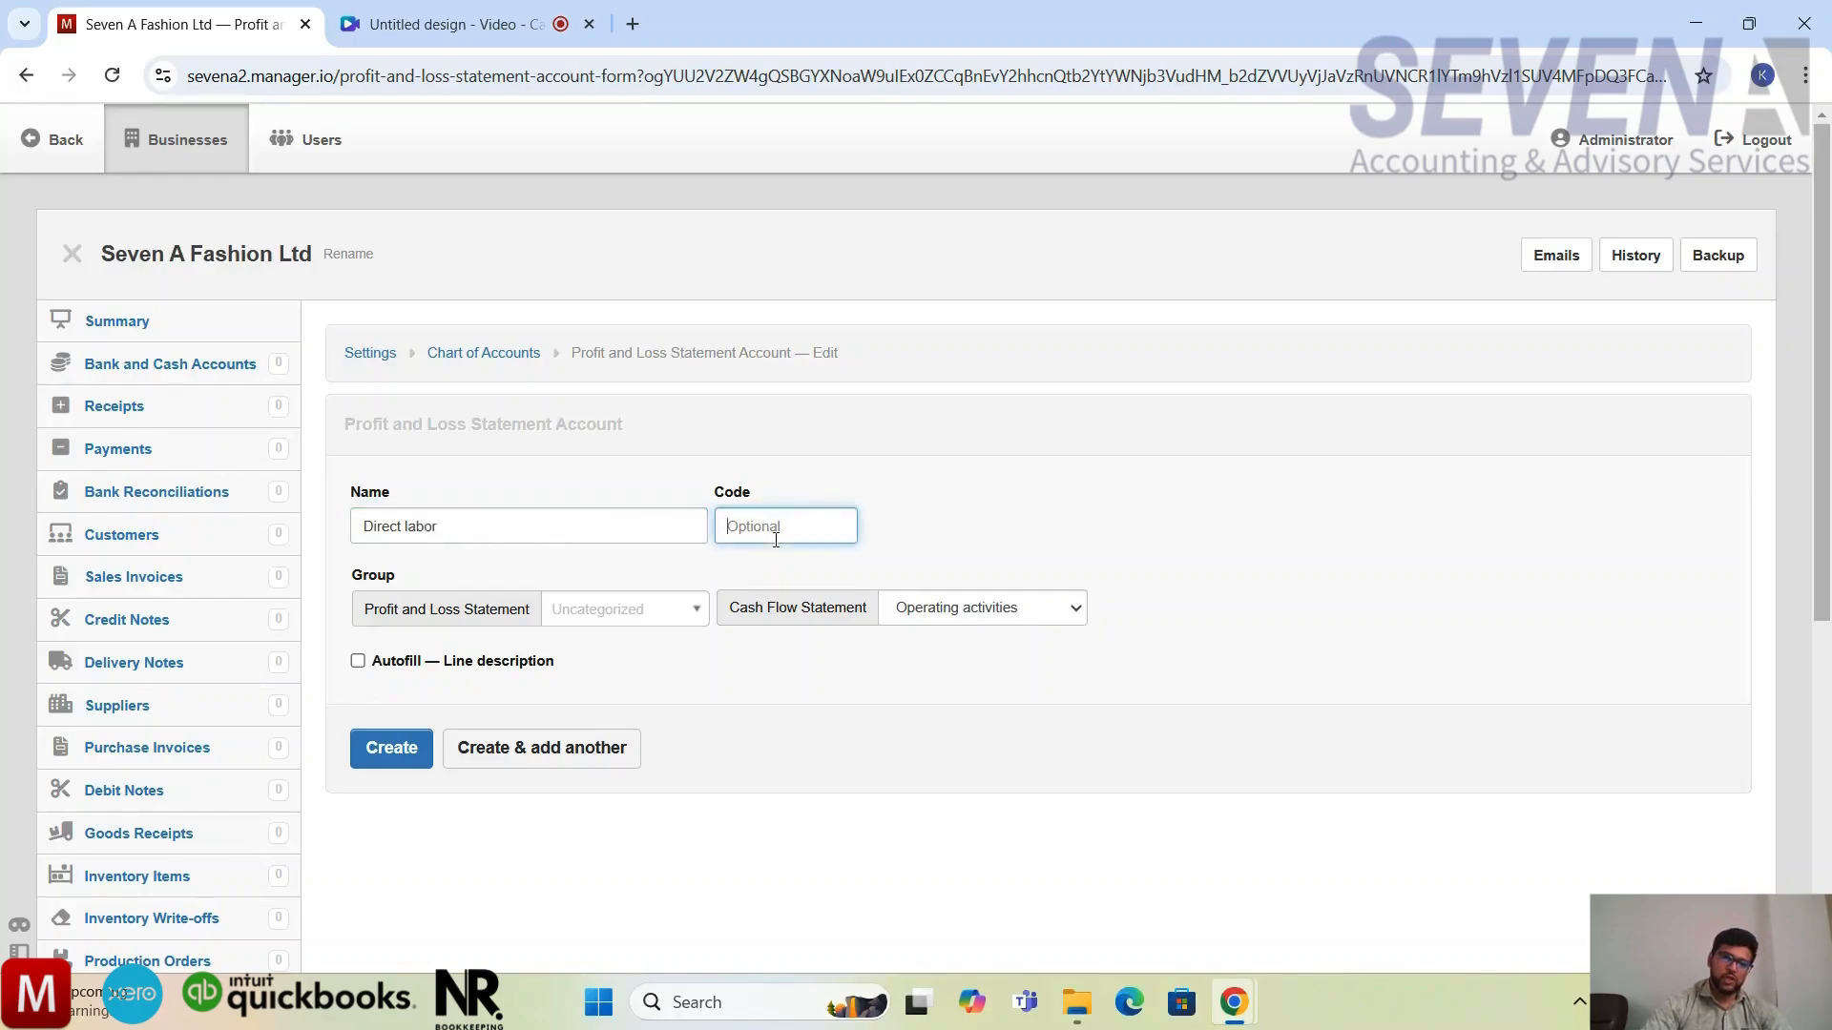
{"action": "type", "text": "100"}
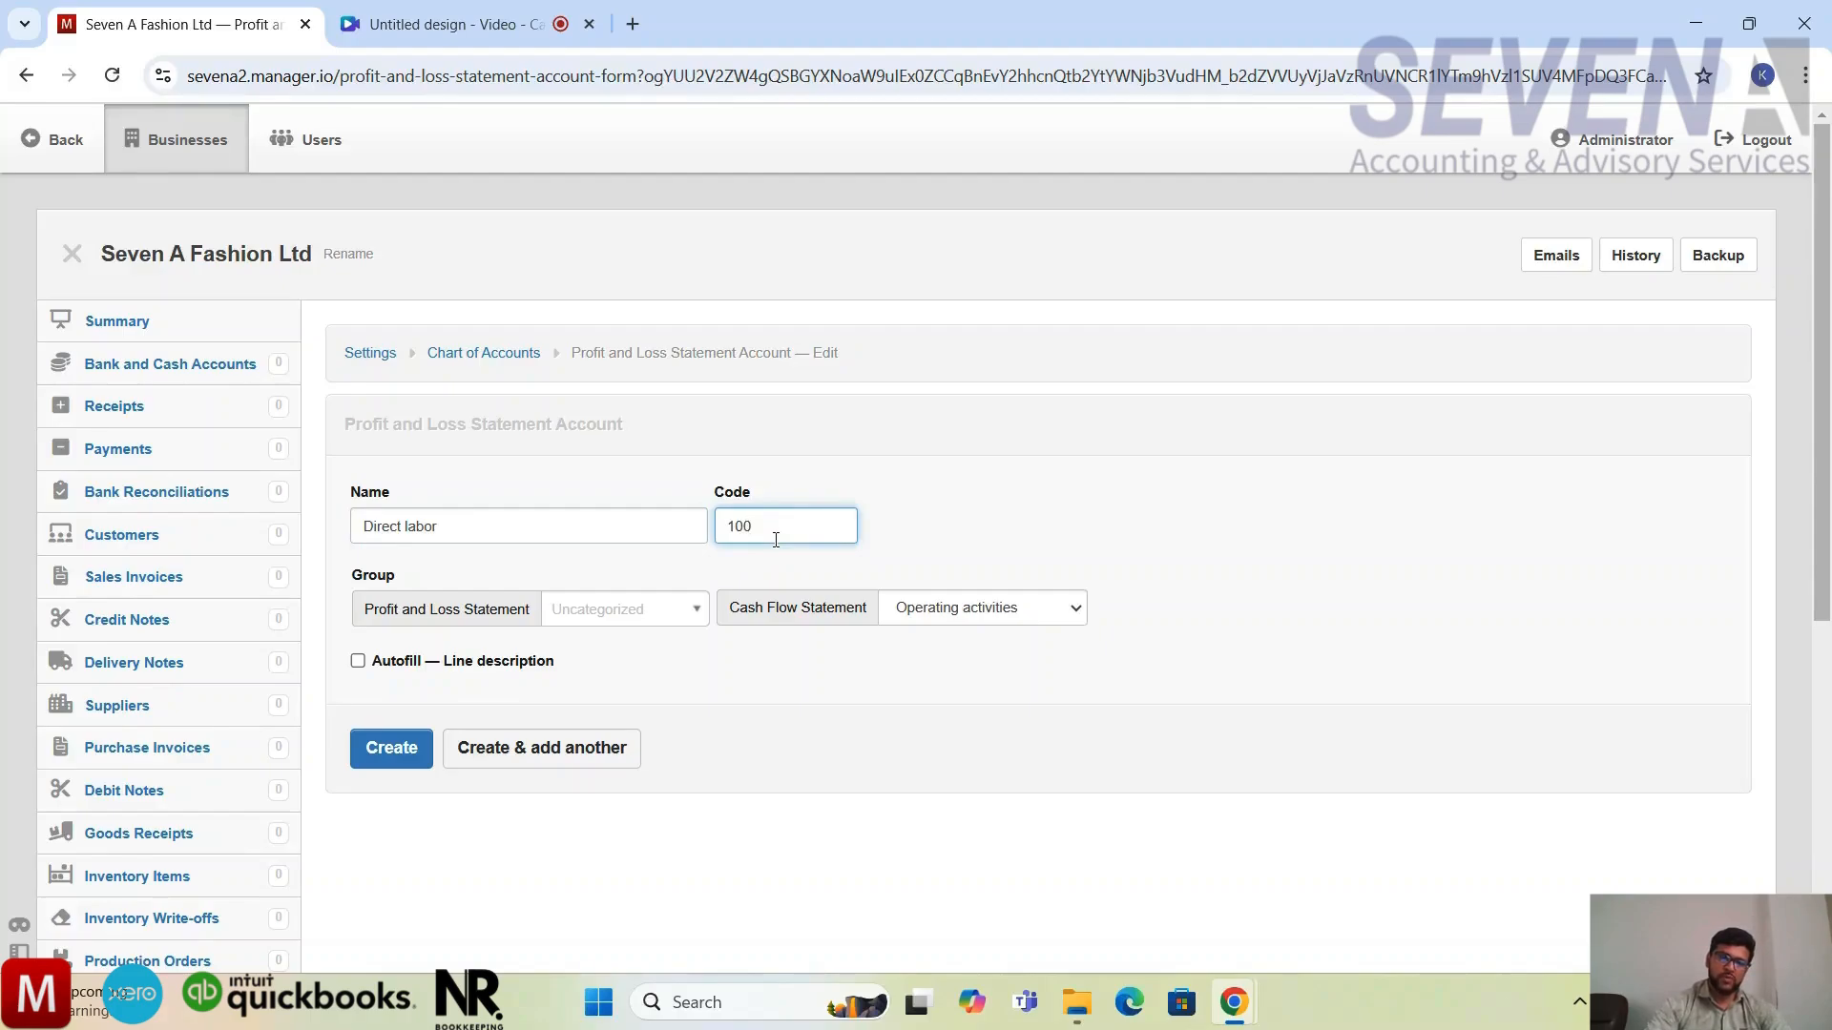
{"action": "type", "text": "1"}
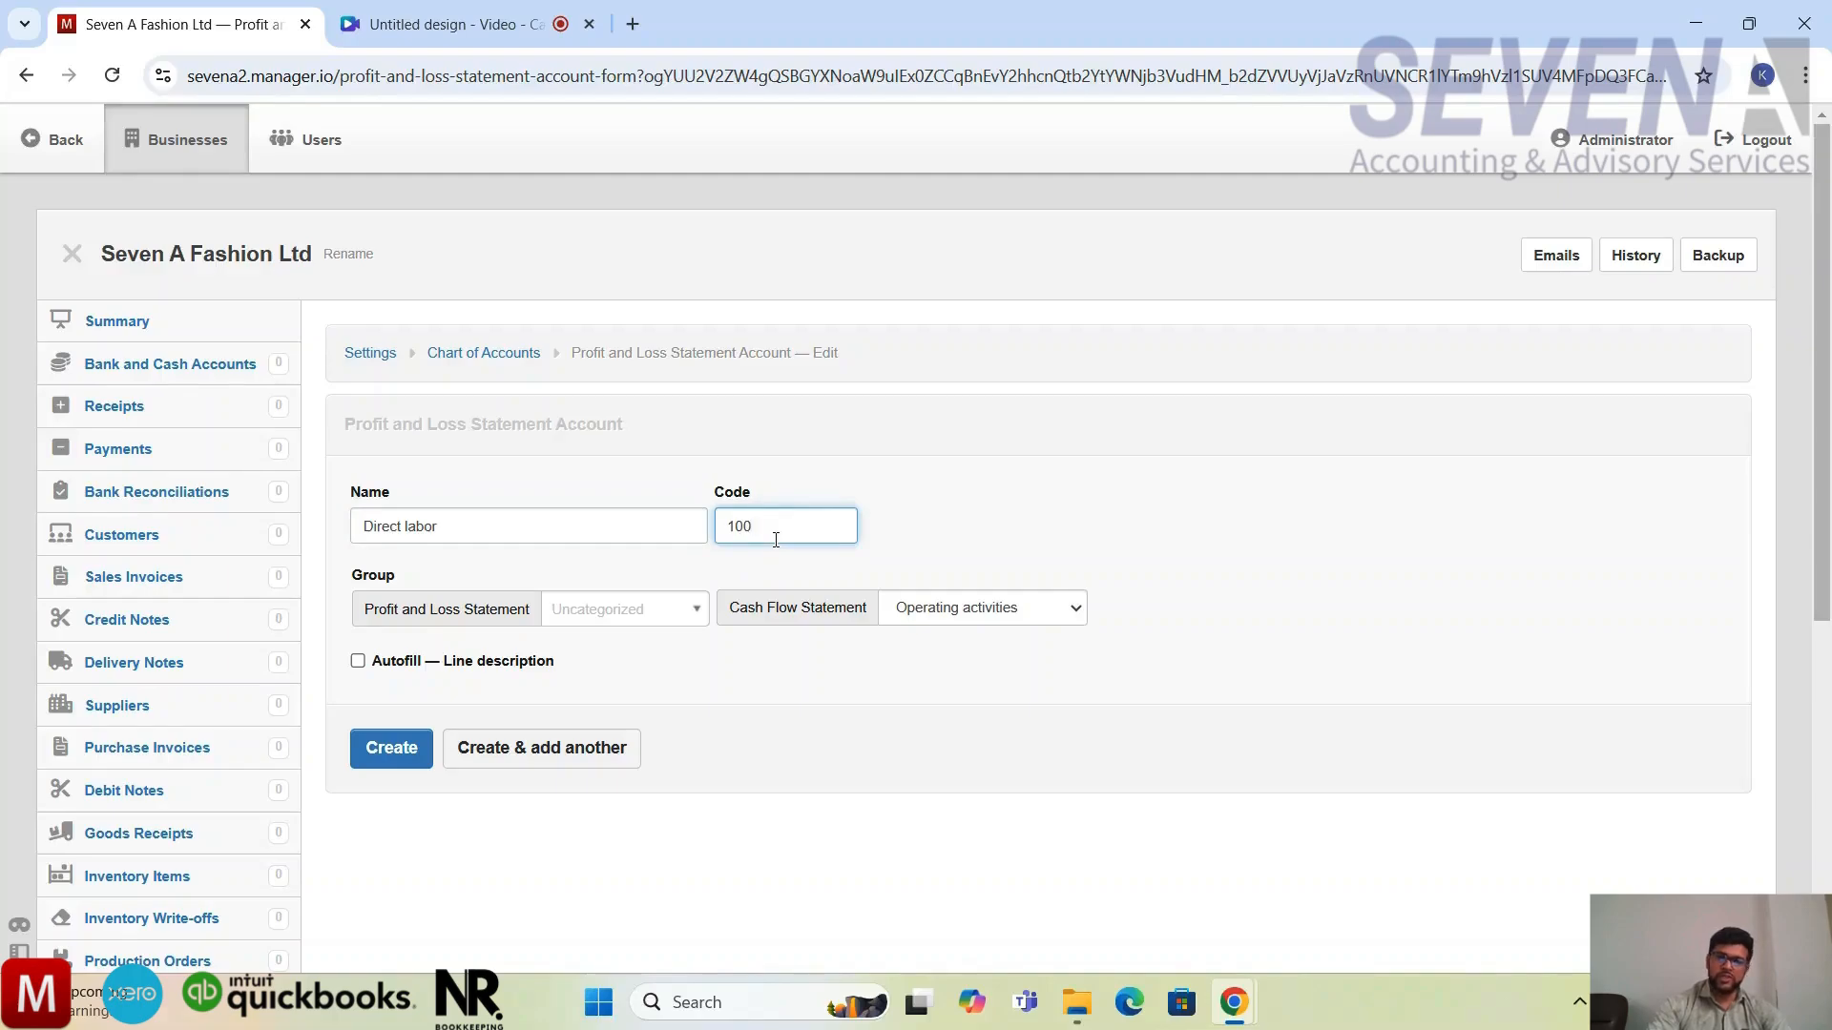
{"action": "key", "text": "BackSpace"}
{"action": "key", "text": "BackSpace"}
{"action": "key", "text": "BackSpace"}
{"action": "left_click", "coordinate": [970, 526]}
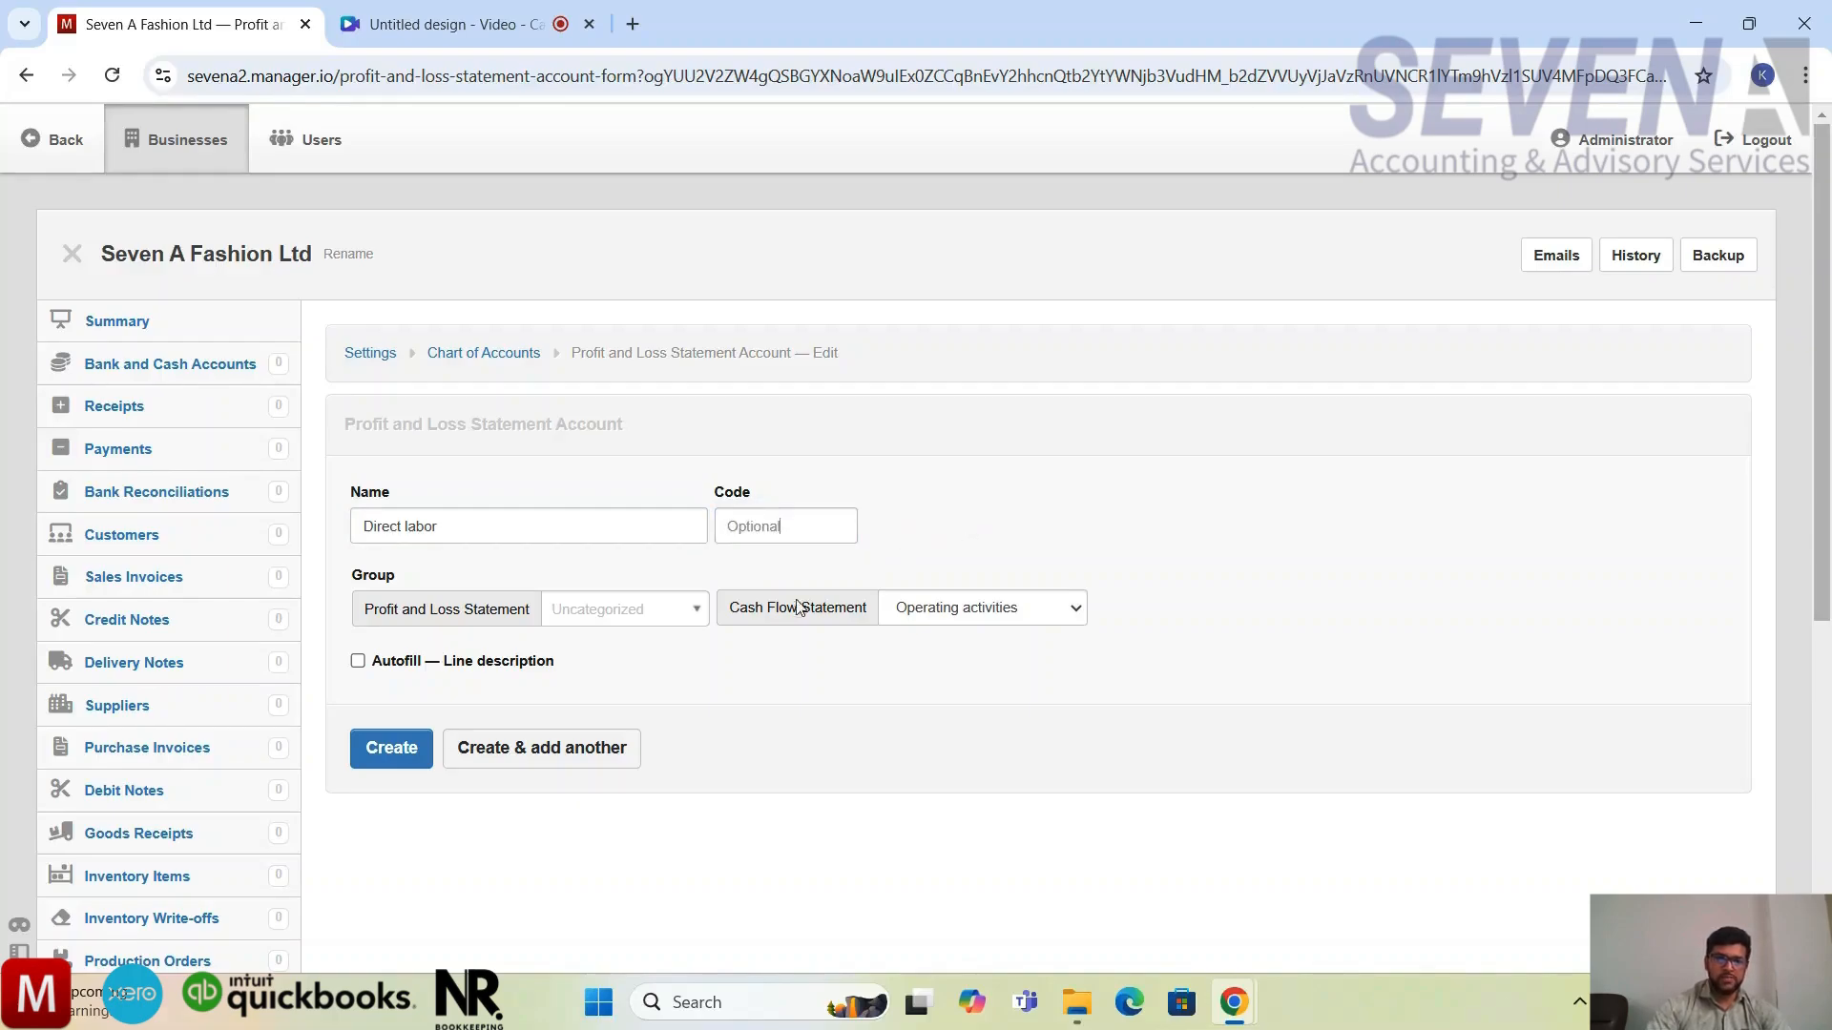
Assign the Direct labor account to the Expenses group and create it
{"action": "scroll", "coordinate": [728, 691], "scroll_direction": "down", "scroll_amount": 1}
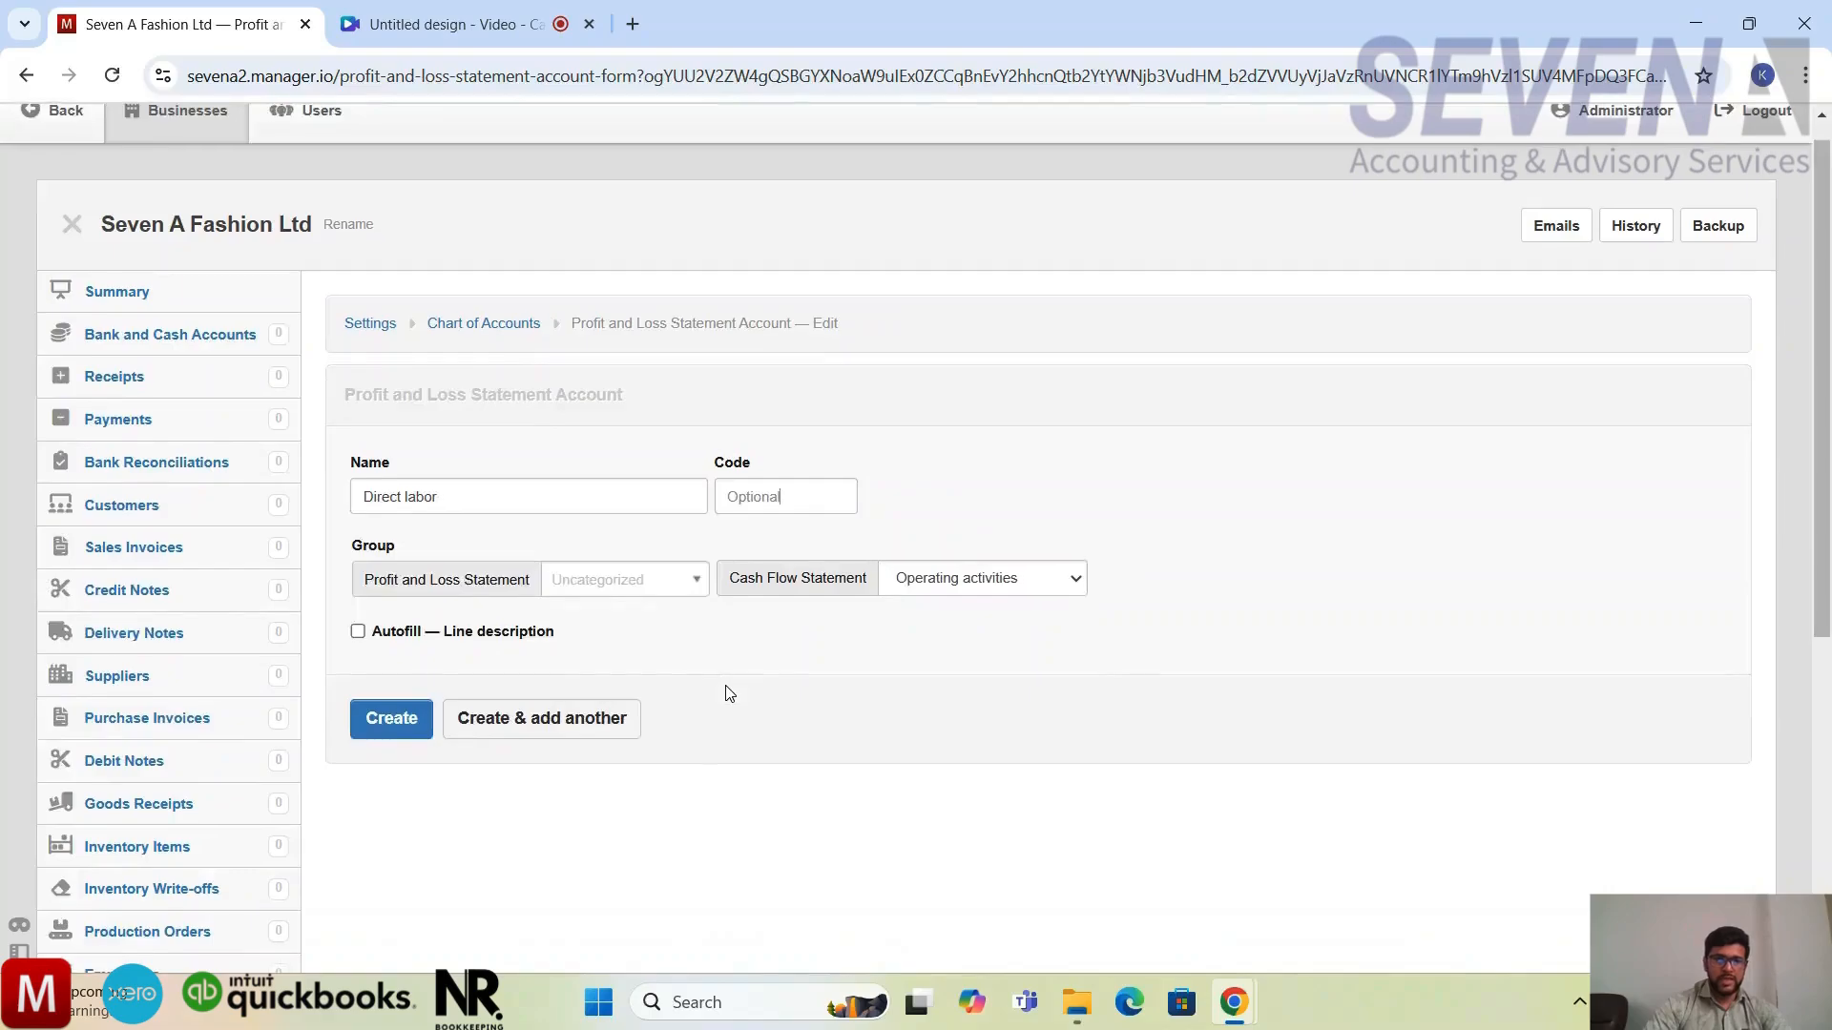
{"action": "left_click", "coordinate": [688, 571]}
{"action": "left_click", "coordinate": [667, 656]}
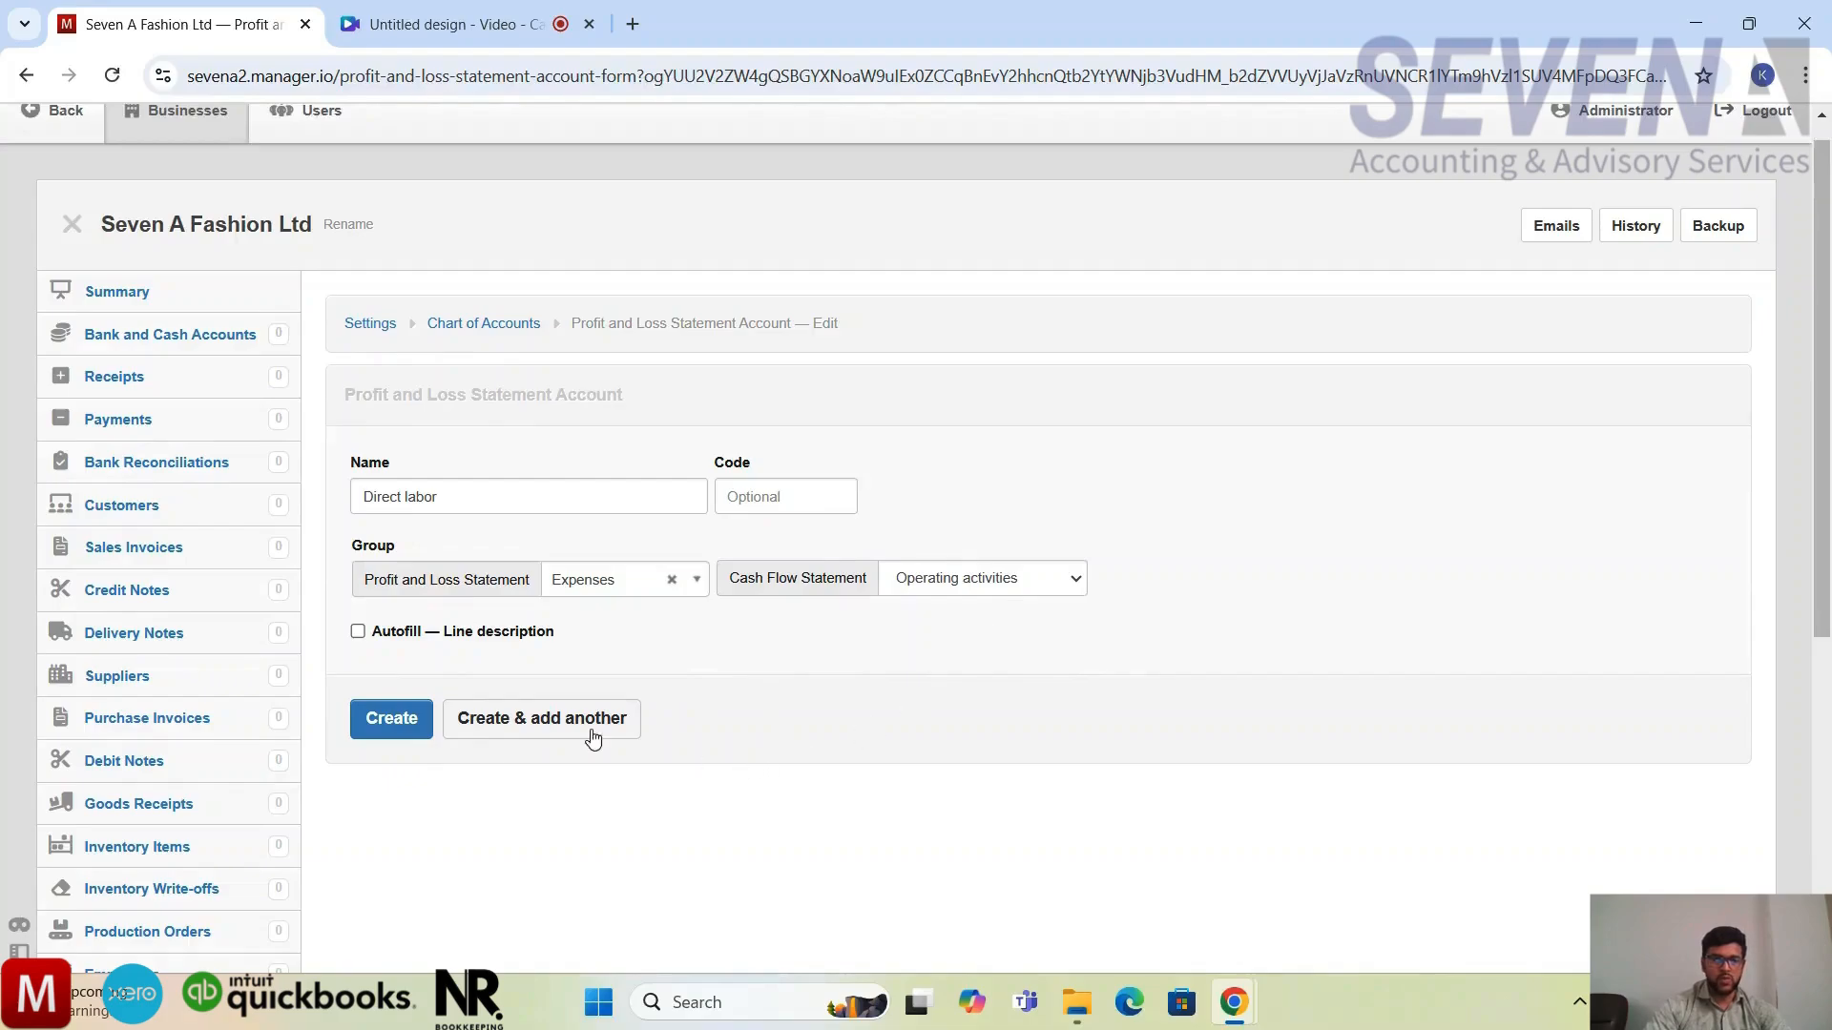
{"action": "left_click", "coordinate": [416, 722]}
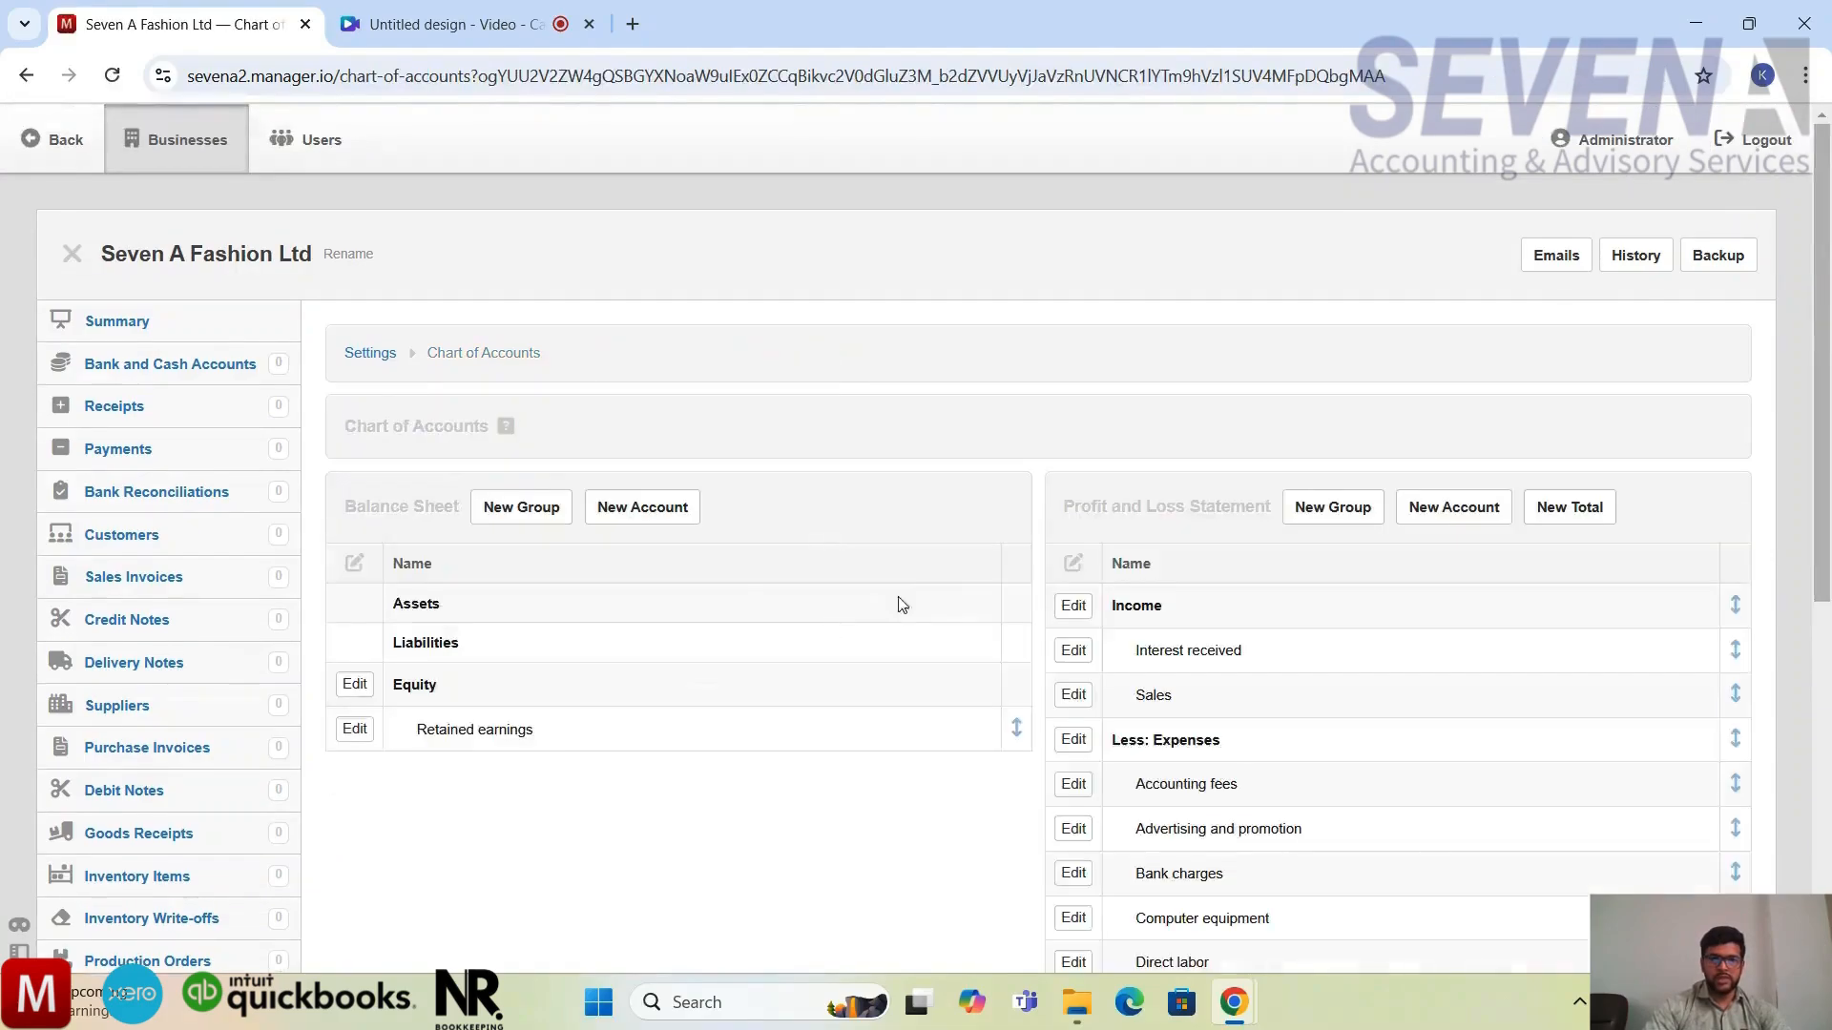
Examine the income and expense accounts in the chart of accounts, including the new Direct labor account
{"action": "scroll", "coordinate": [1371, 702], "scroll_direction": "down", "scroll_amount": 1}
{"action": "scroll", "coordinate": [1370, 701], "scroll_direction": "down", "scroll_amount": 4}
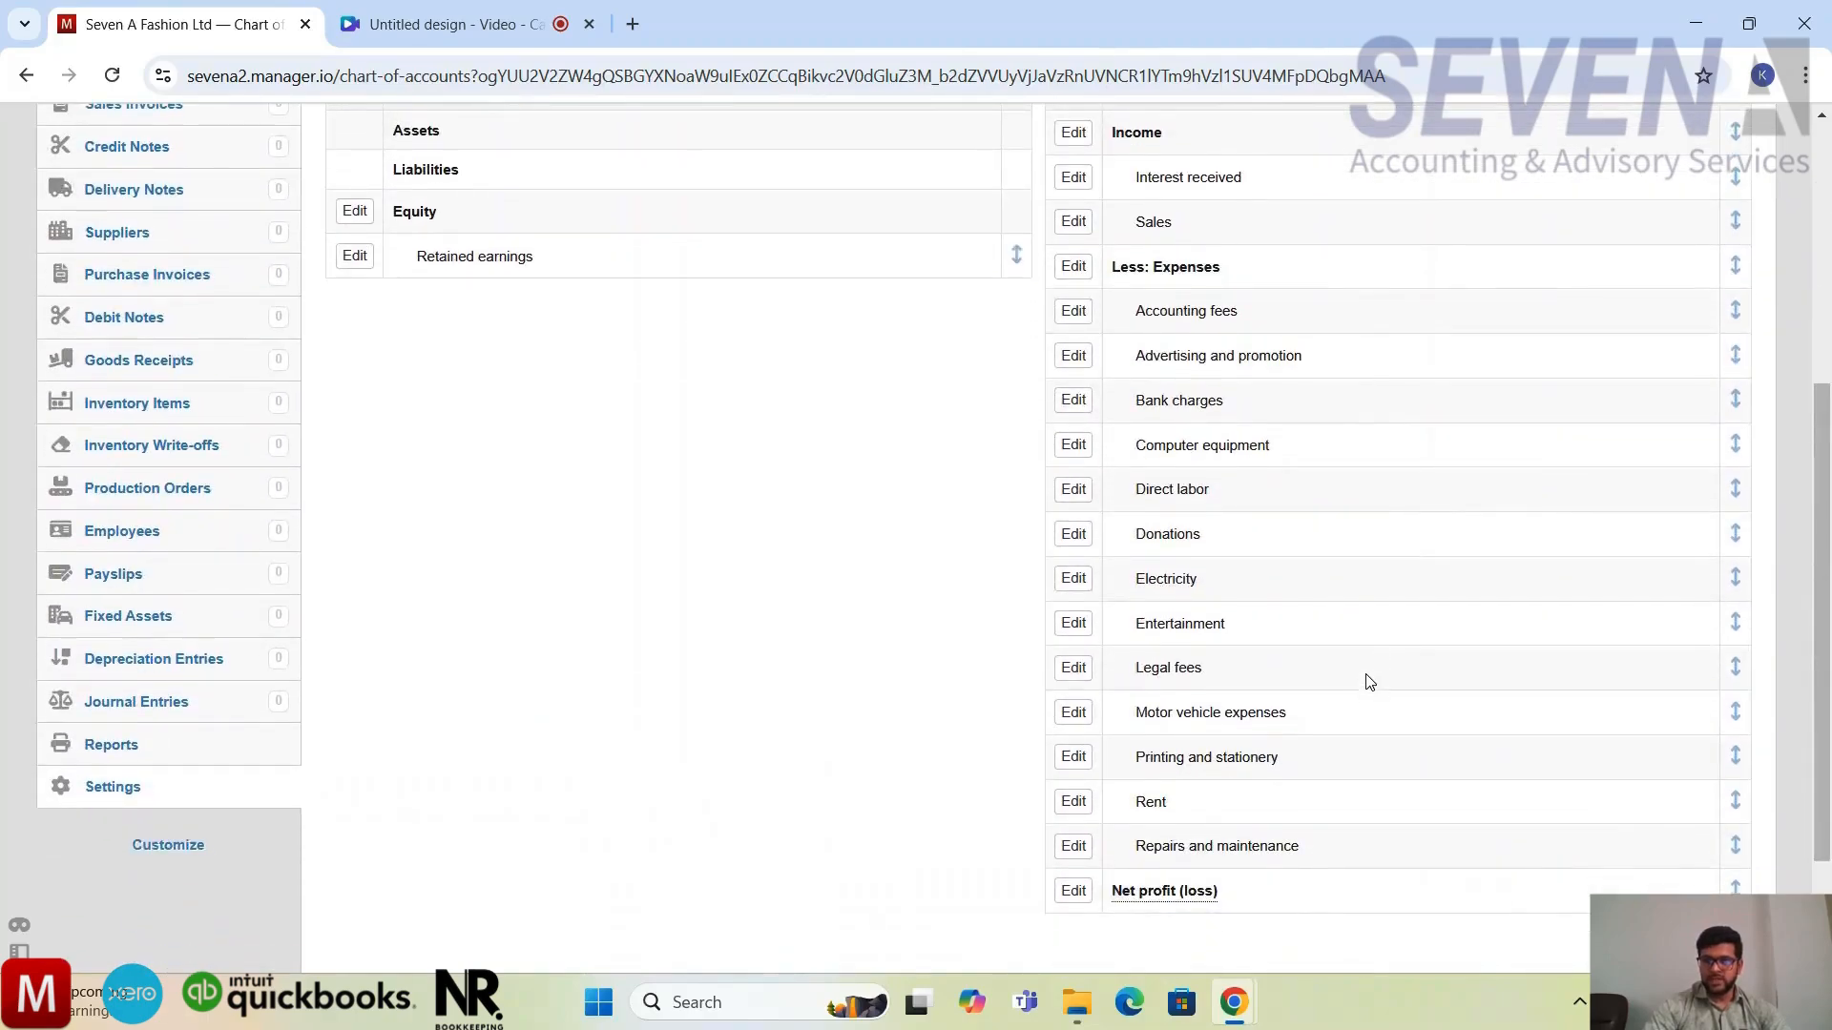
{"action": "scroll", "coordinate": [1369, 681], "scroll_direction": "down", "scroll_amount": 1}
{"action": "scroll", "coordinate": [1369, 679], "scroll_direction": "up", "scroll_amount": 1}
{"action": "scroll", "coordinate": [1369, 679], "scroll_direction": "down", "scroll_amount": 1}
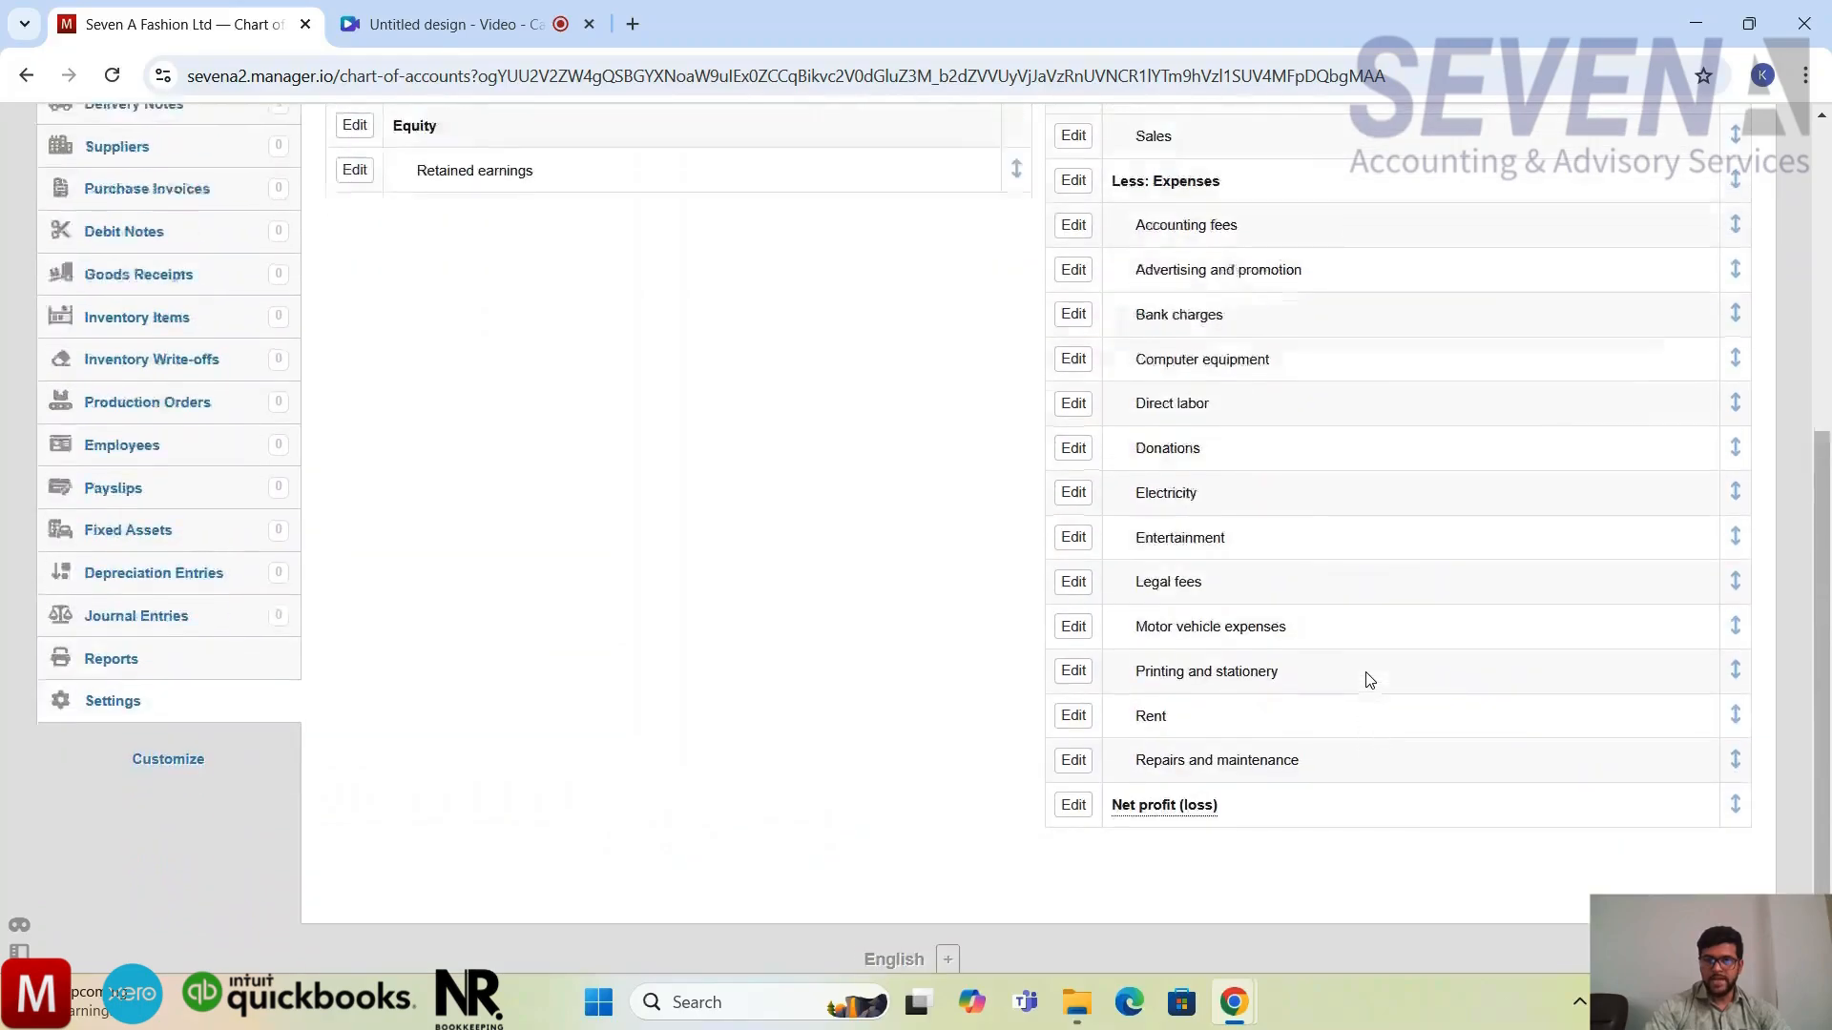
{"action": "scroll", "coordinate": [1369, 680], "scroll_direction": "up", "scroll_amount": 2}
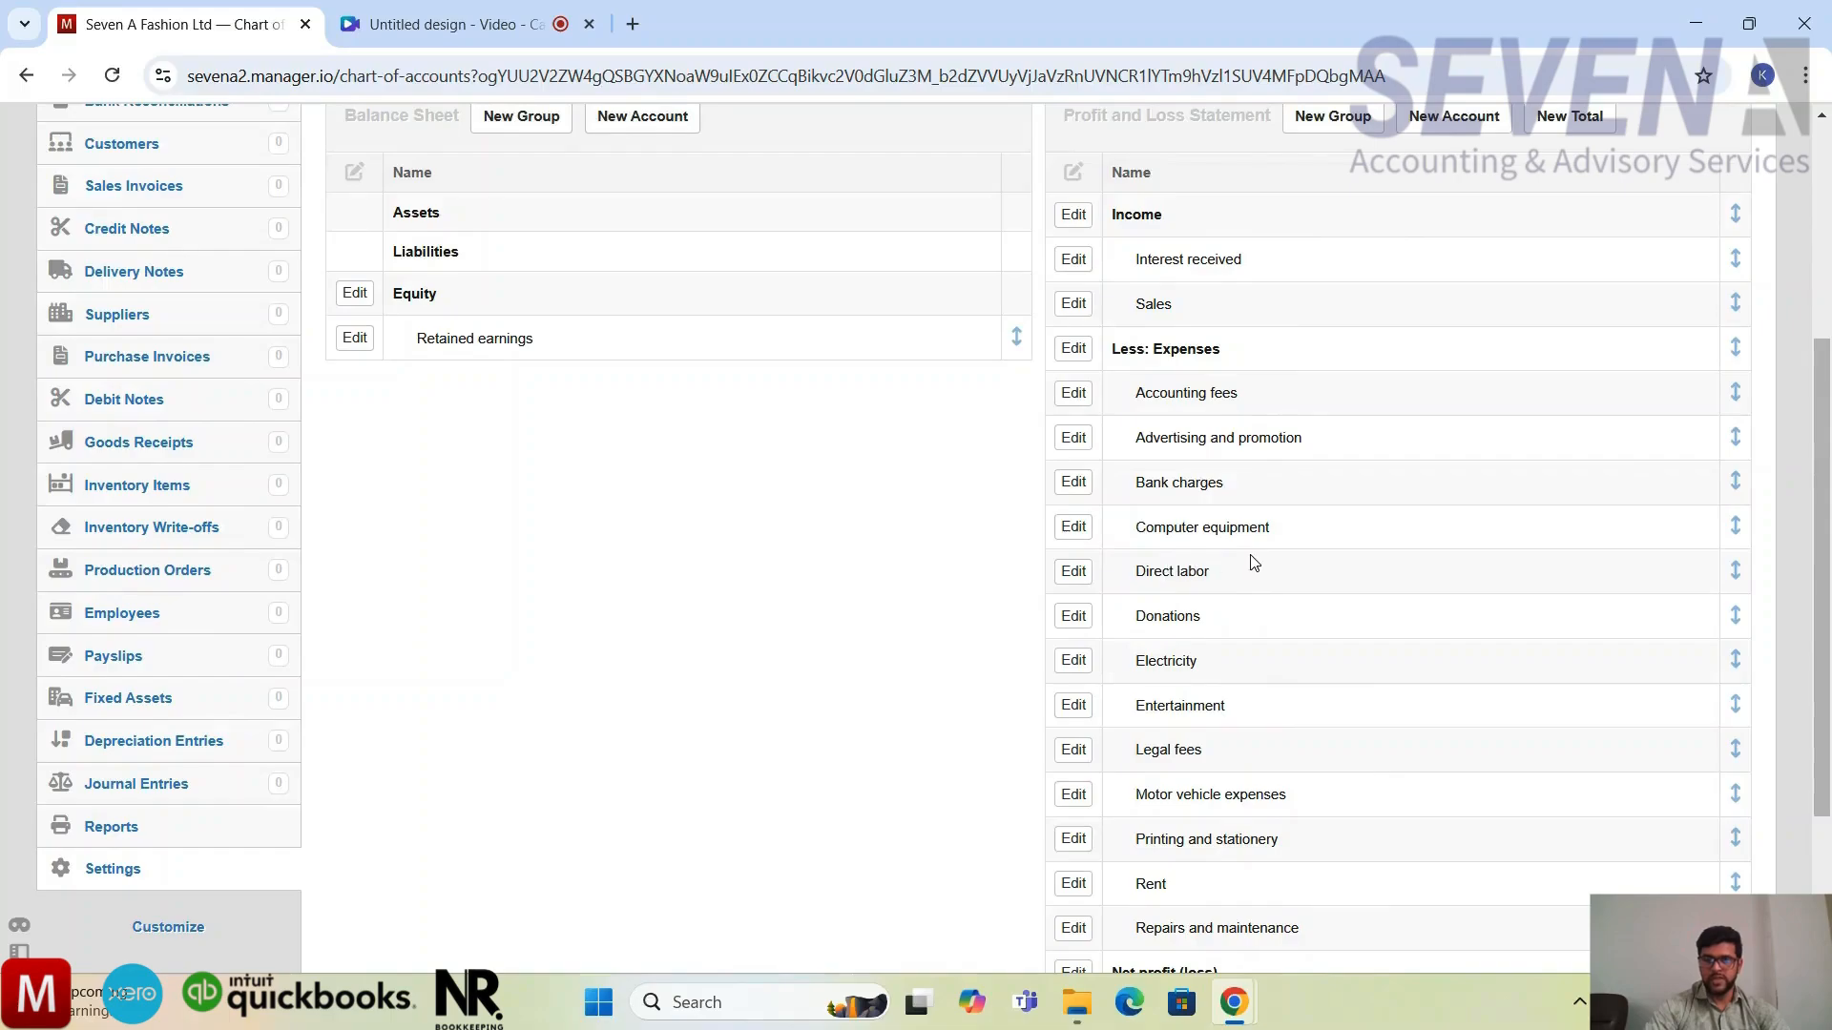
{"action": "scroll", "coordinate": [1253, 563], "scroll_direction": "up", "scroll_amount": 1}
{"action": "scroll", "coordinate": [1253, 563], "scroll_direction": "up", "scroll_amount": 1}
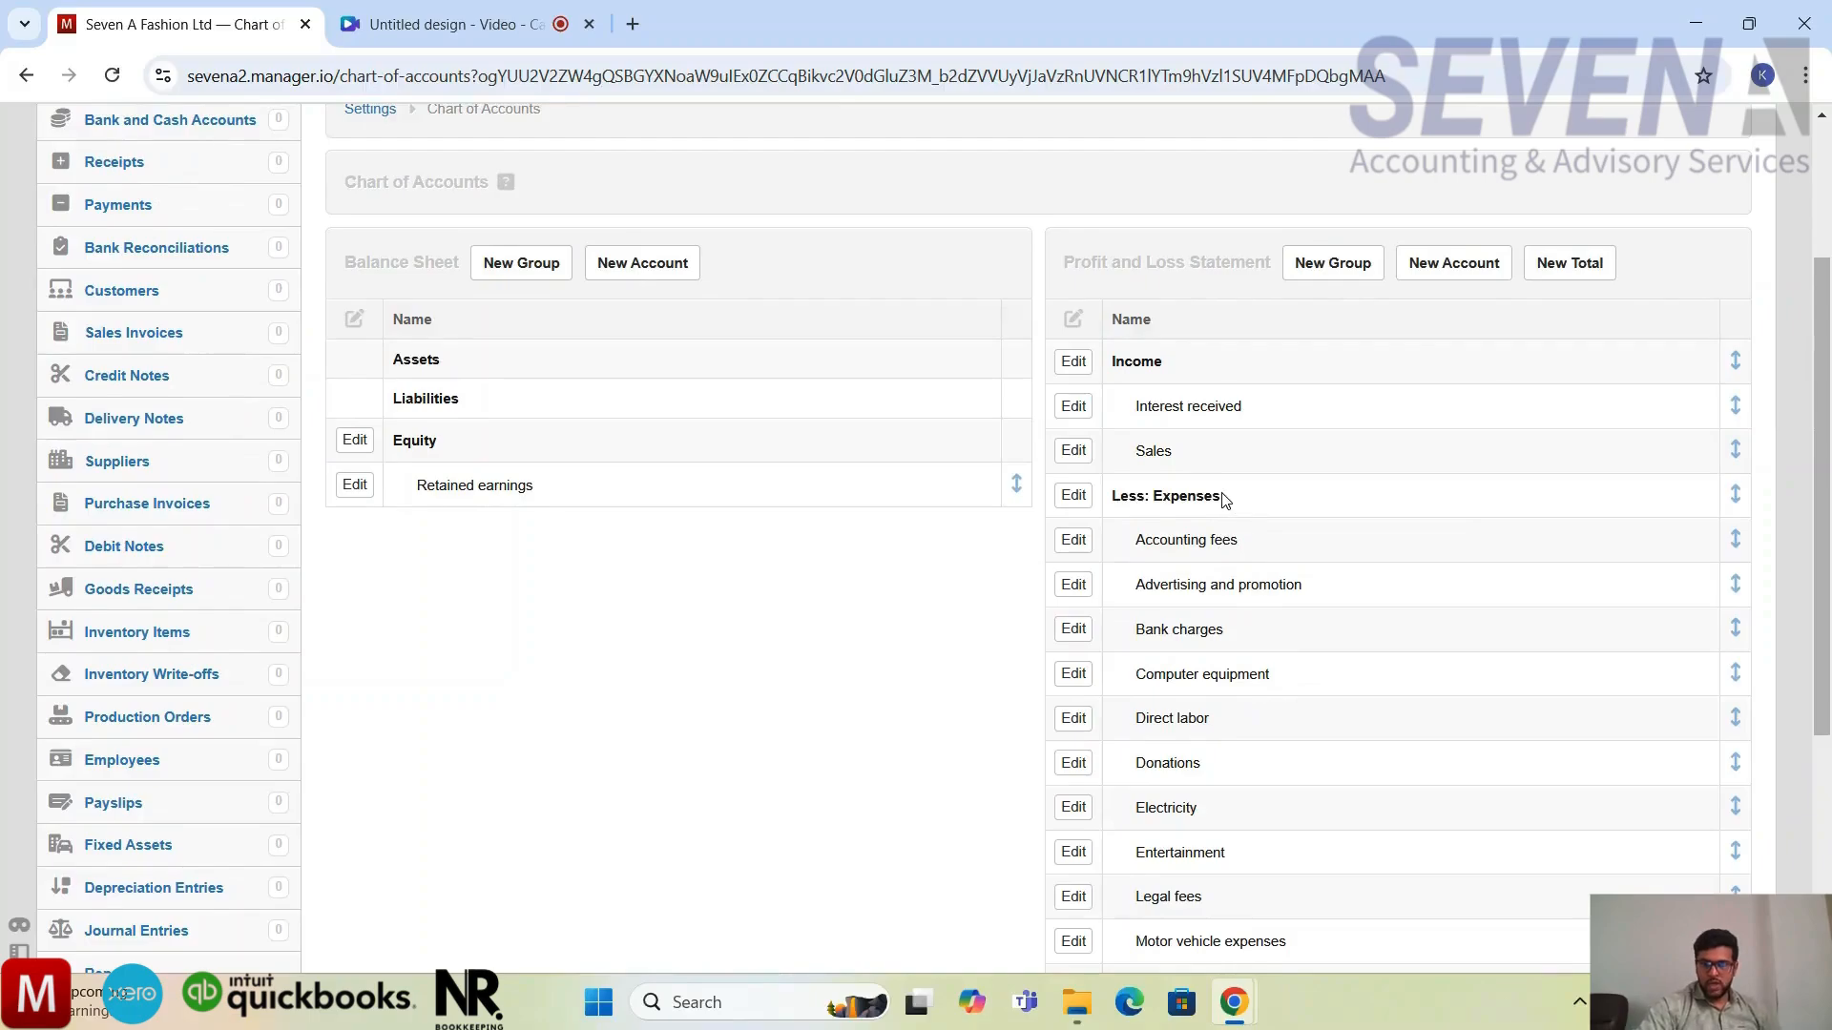
Examine the accounts under the Expenses group and start a new profit and loss statement group
{"action": "left_click_drag", "start_coordinate": [1224, 498], "coordinate": [1109, 503]}
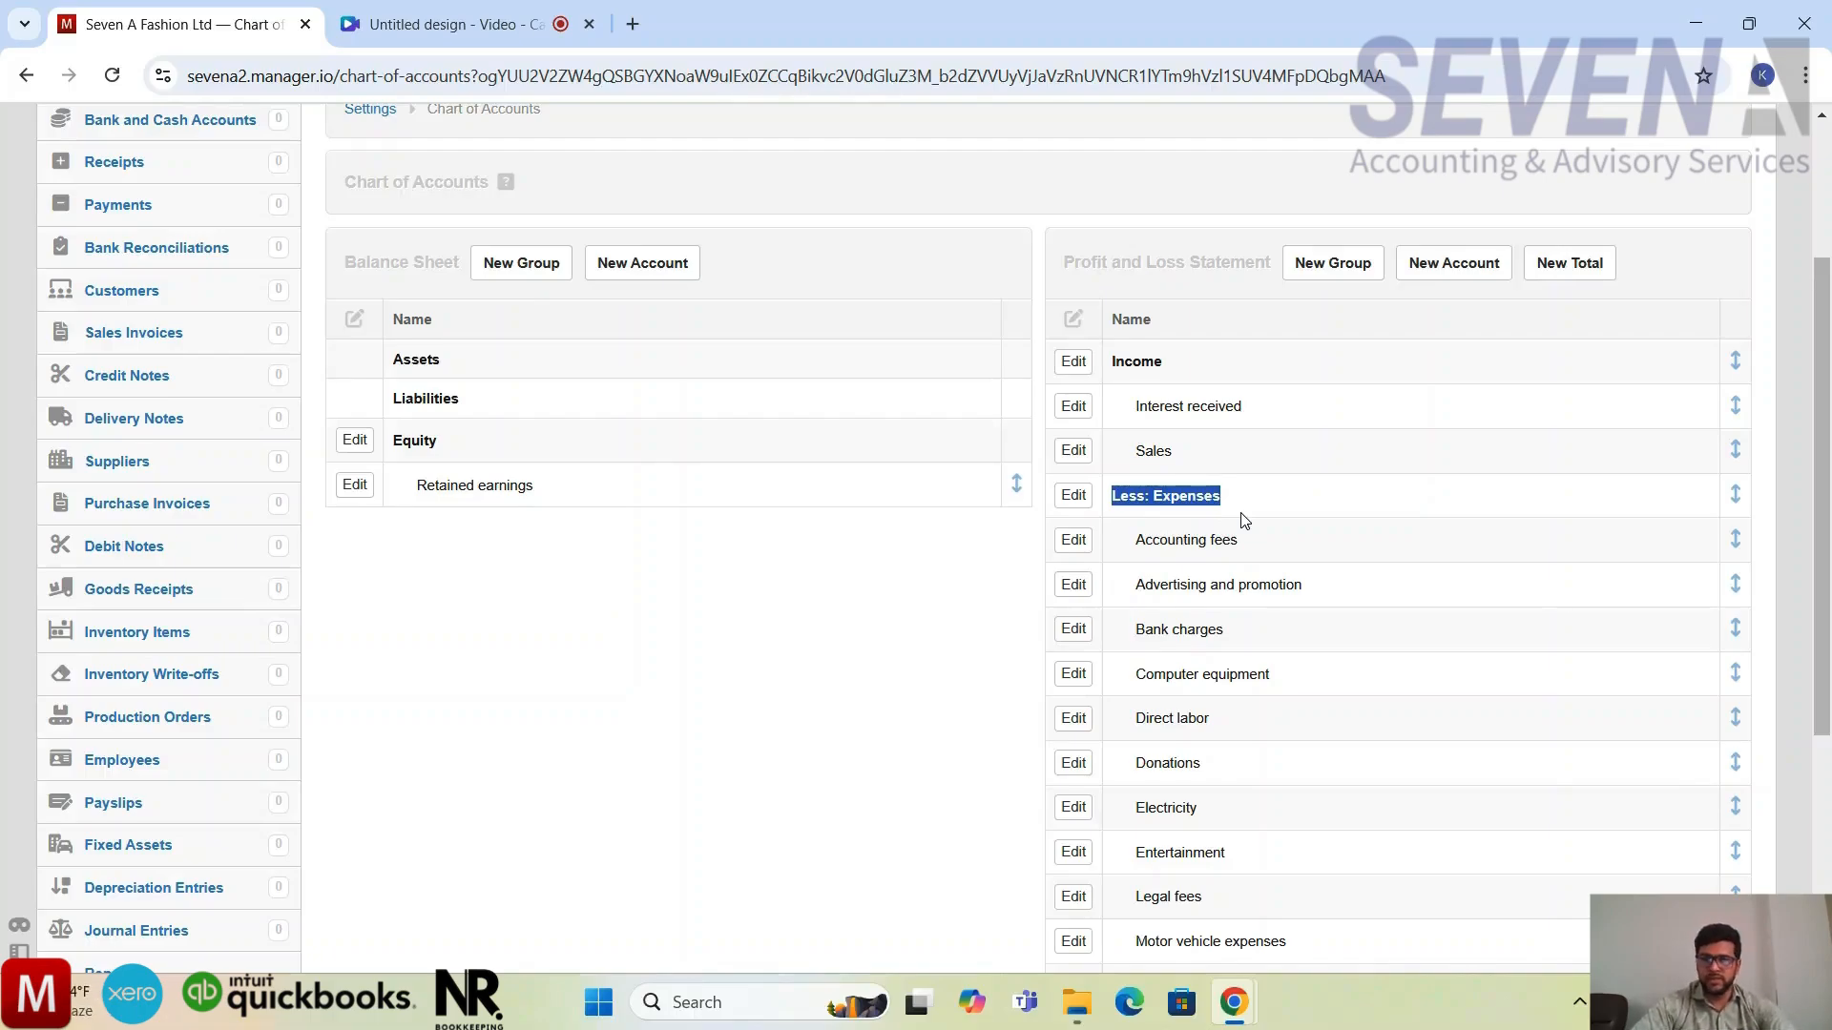
{"action": "scroll", "coordinate": [1243, 520], "scroll_direction": "down", "scroll_amount": 4}
{"action": "scroll", "coordinate": [1244, 520], "scroll_direction": "up", "scroll_amount": 4}
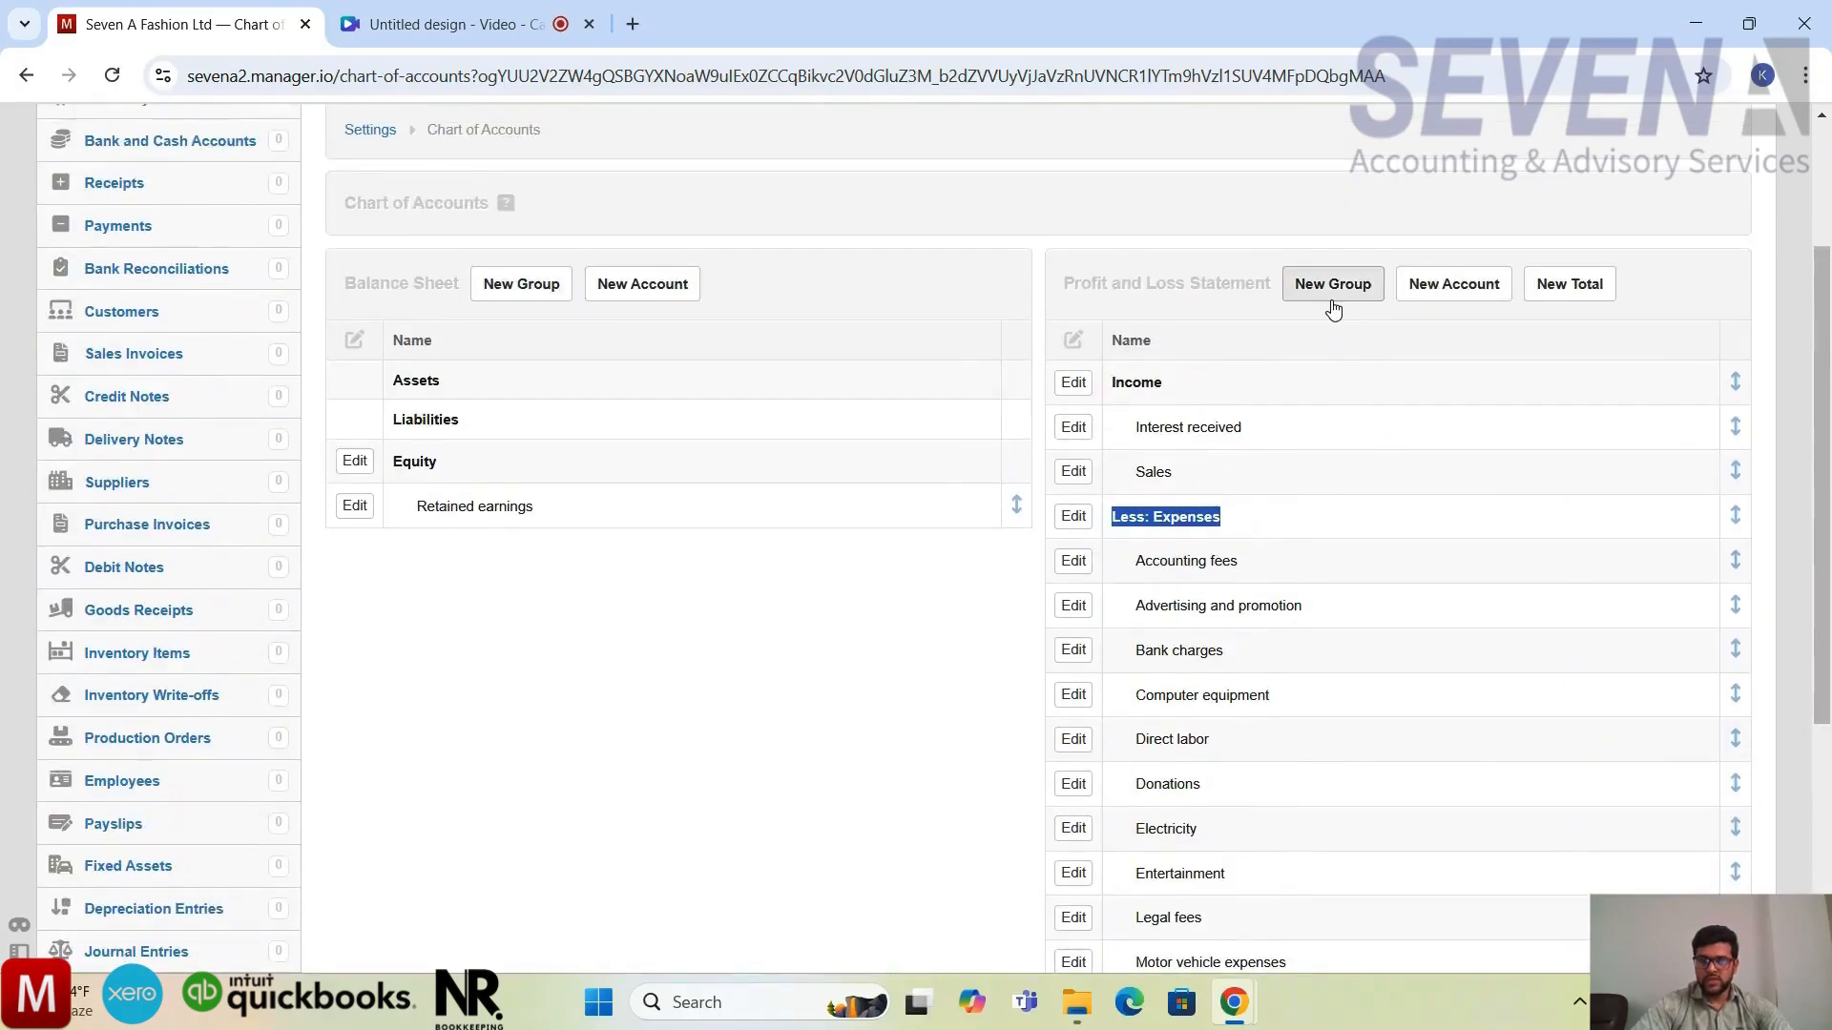
{"action": "left_click", "coordinate": [1331, 286]}
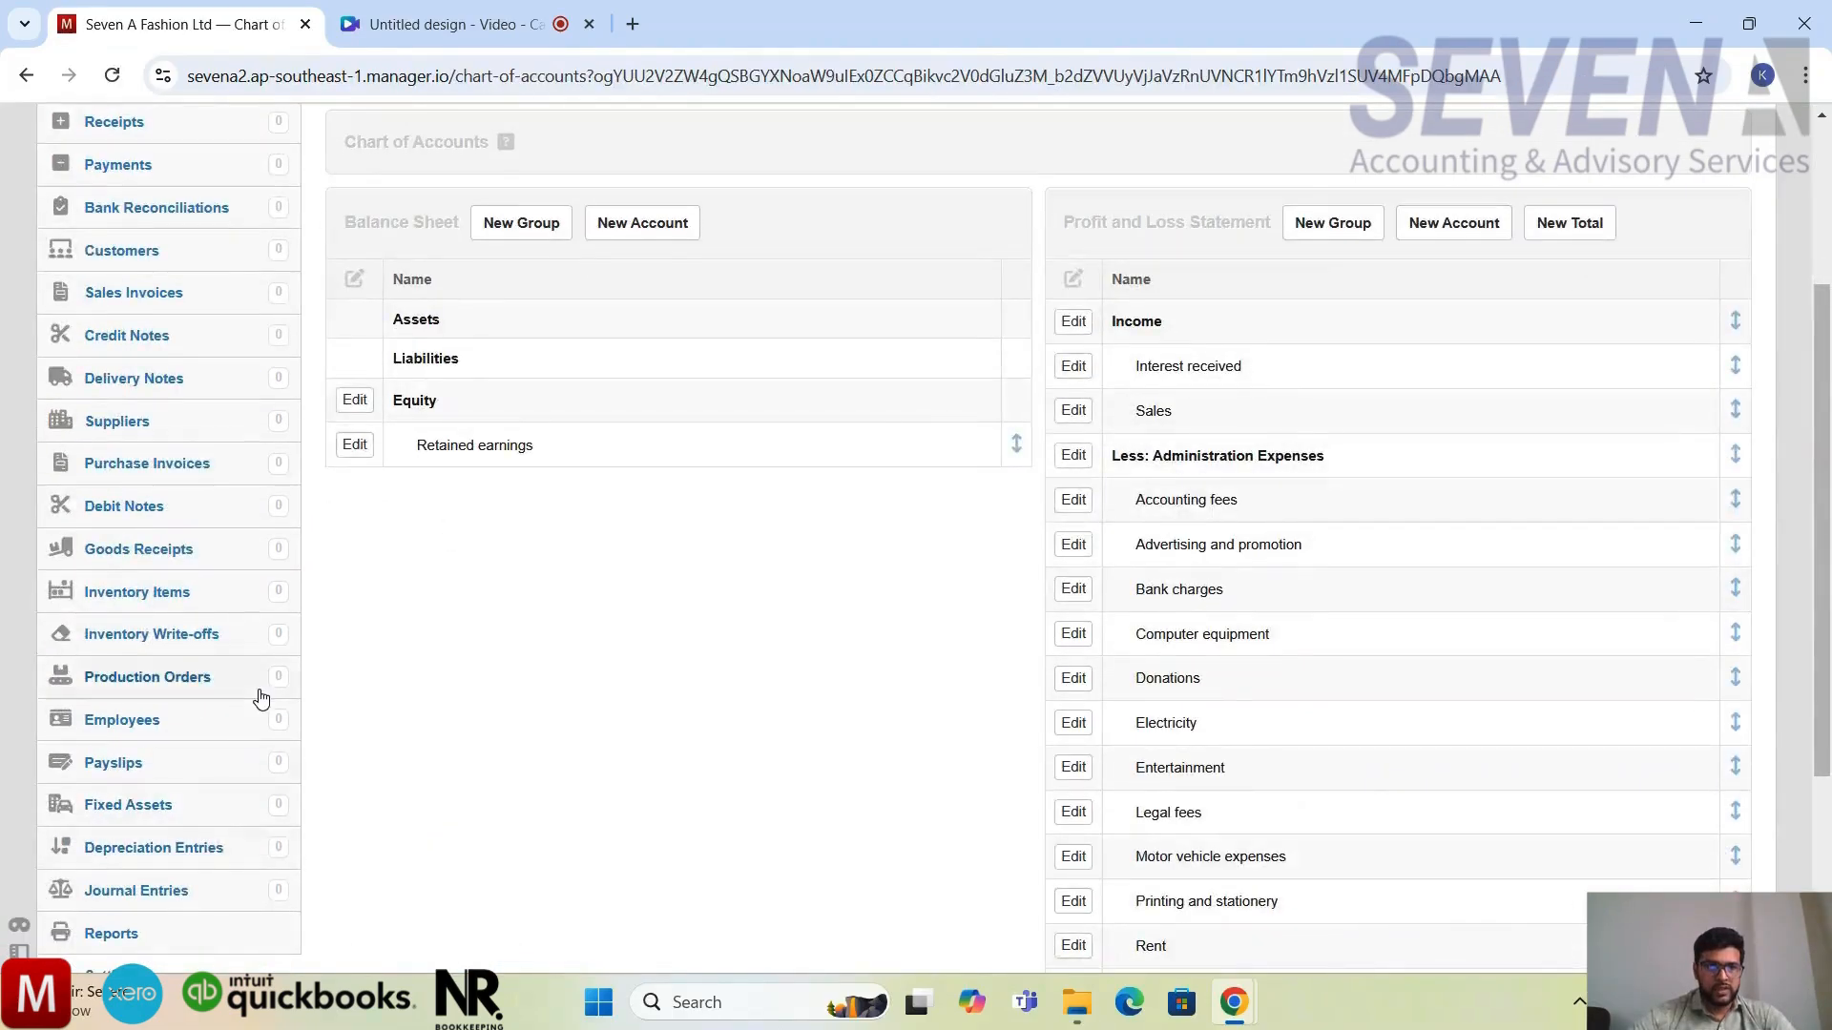
Reopen the Chart of Accounts from the business settings and review the accounts listed under Administration Expenses
{"action": "scroll", "coordinate": [201, 802], "scroll_direction": "down", "scroll_amount": 1}
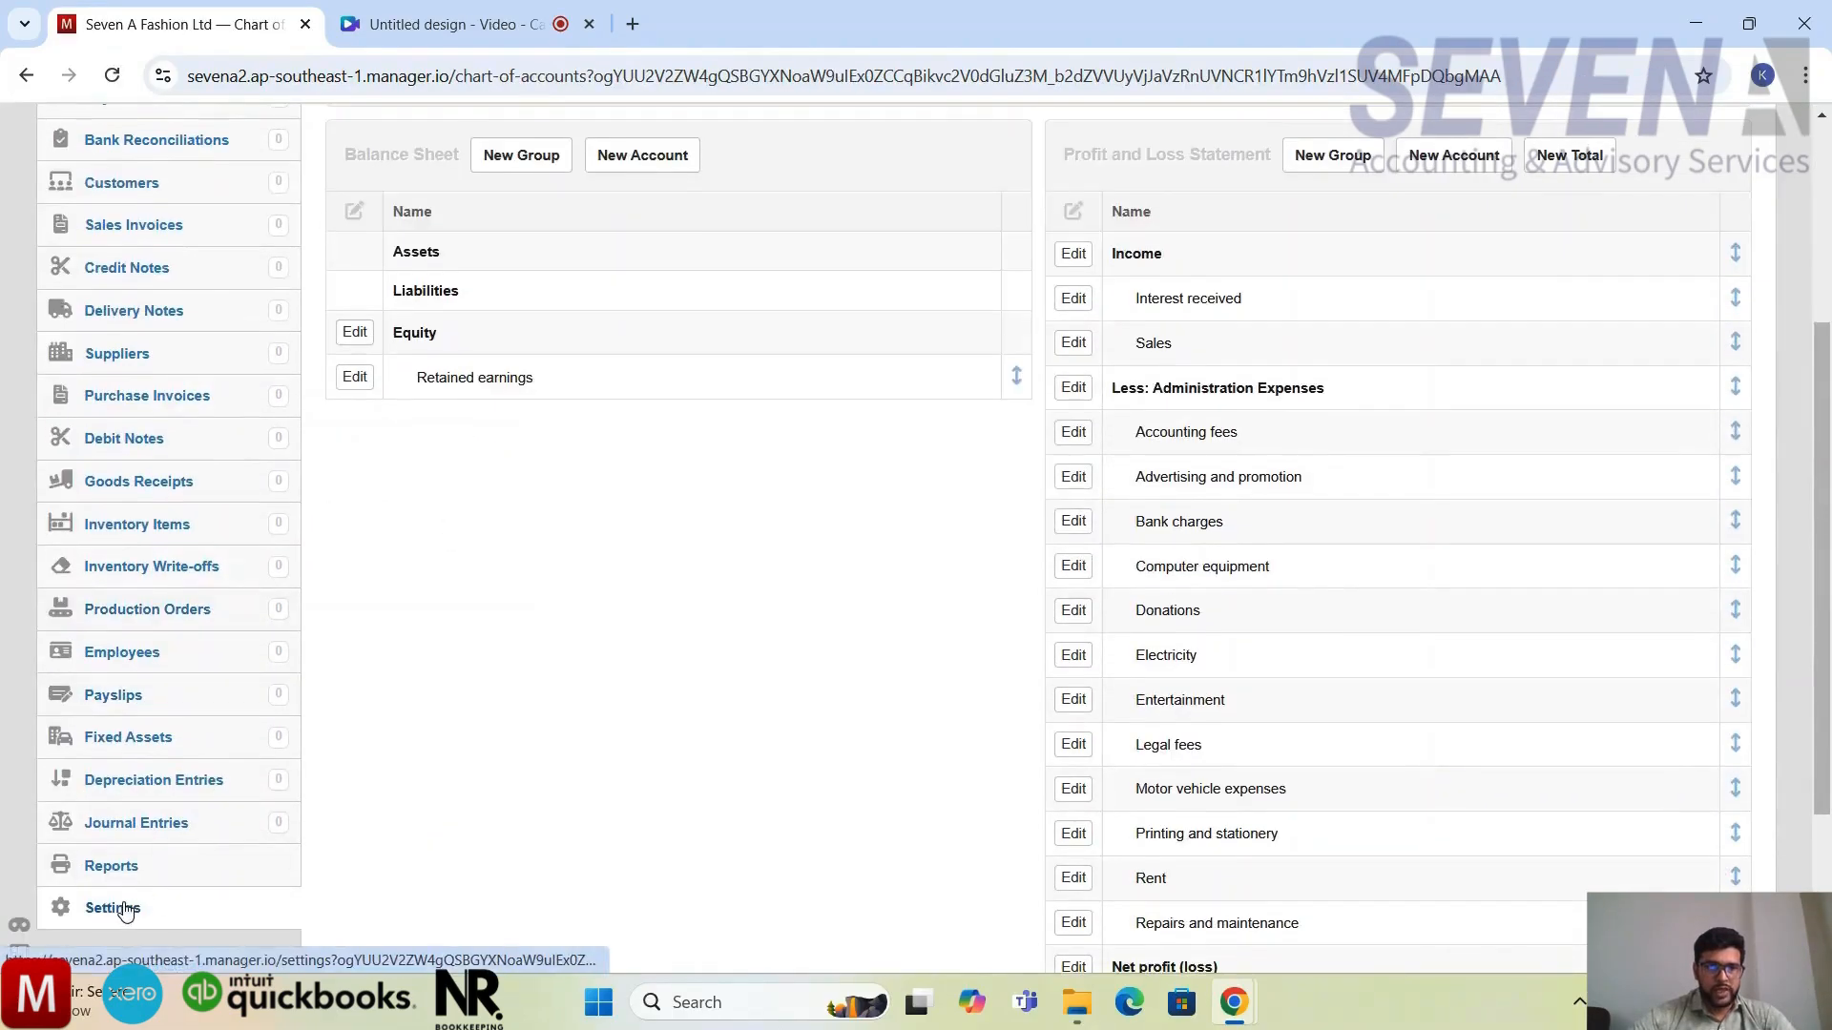
{"action": "left_click", "coordinate": [110, 906]}
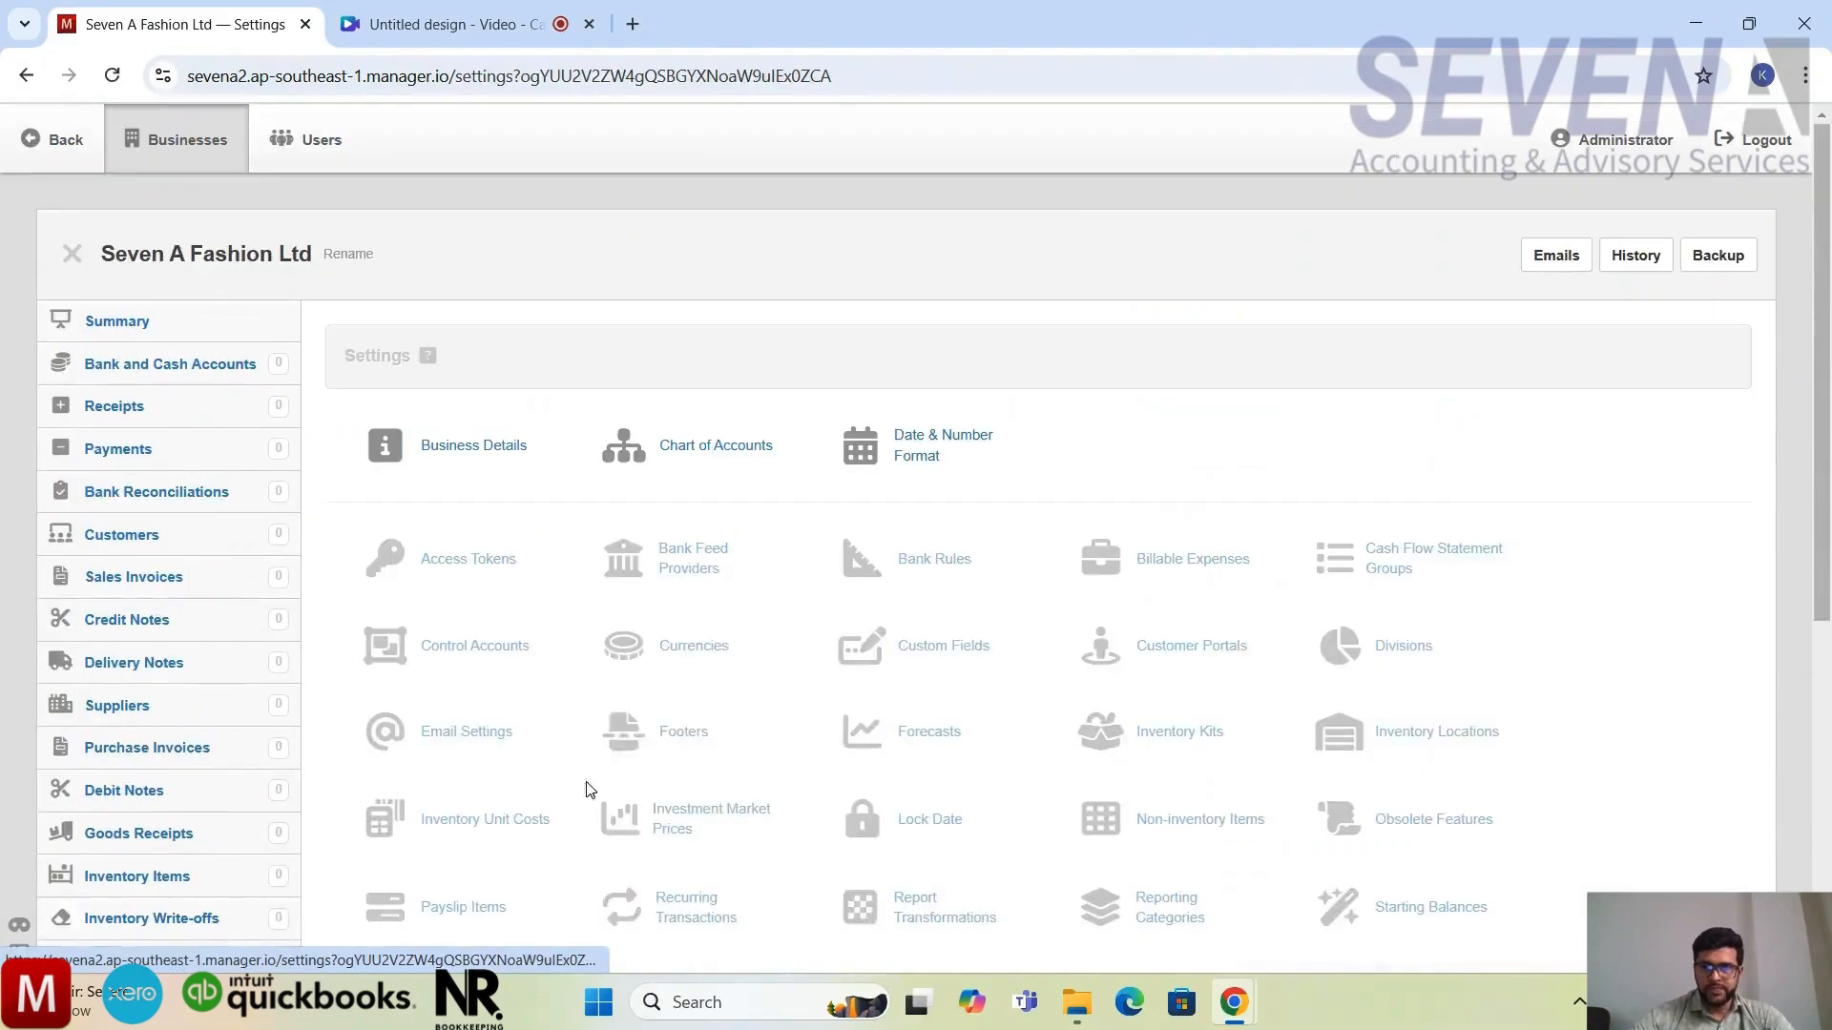
{"action": "left_click", "coordinate": [755, 475]}
{"action": "scroll", "coordinate": [1323, 520], "scroll_direction": "down", "scroll_amount": 5}
{"action": "scroll", "coordinate": [1326, 524], "scroll_direction": "up", "scroll_amount": 1}
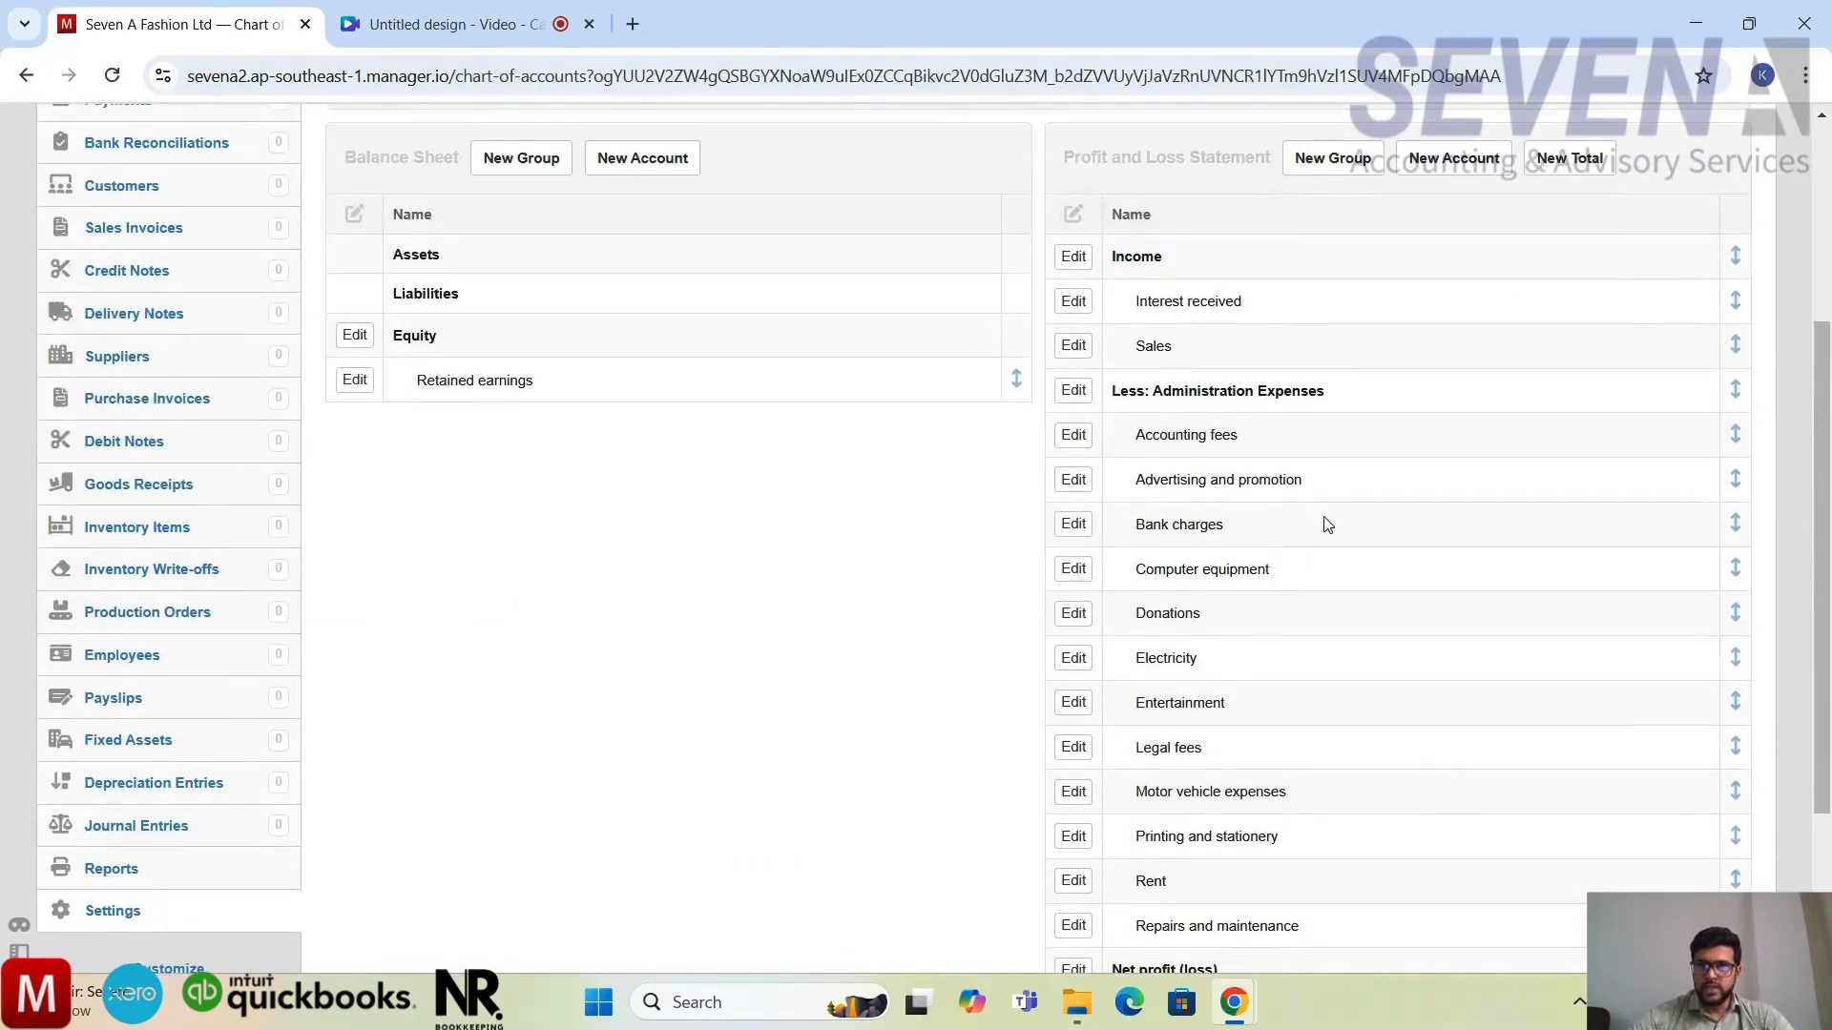
{"action": "scroll", "coordinate": [1326, 524], "scroll_direction": "down", "scroll_amount": 1}
{"action": "scroll", "coordinate": [1326, 524], "scroll_direction": "up", "scroll_amount": 1}
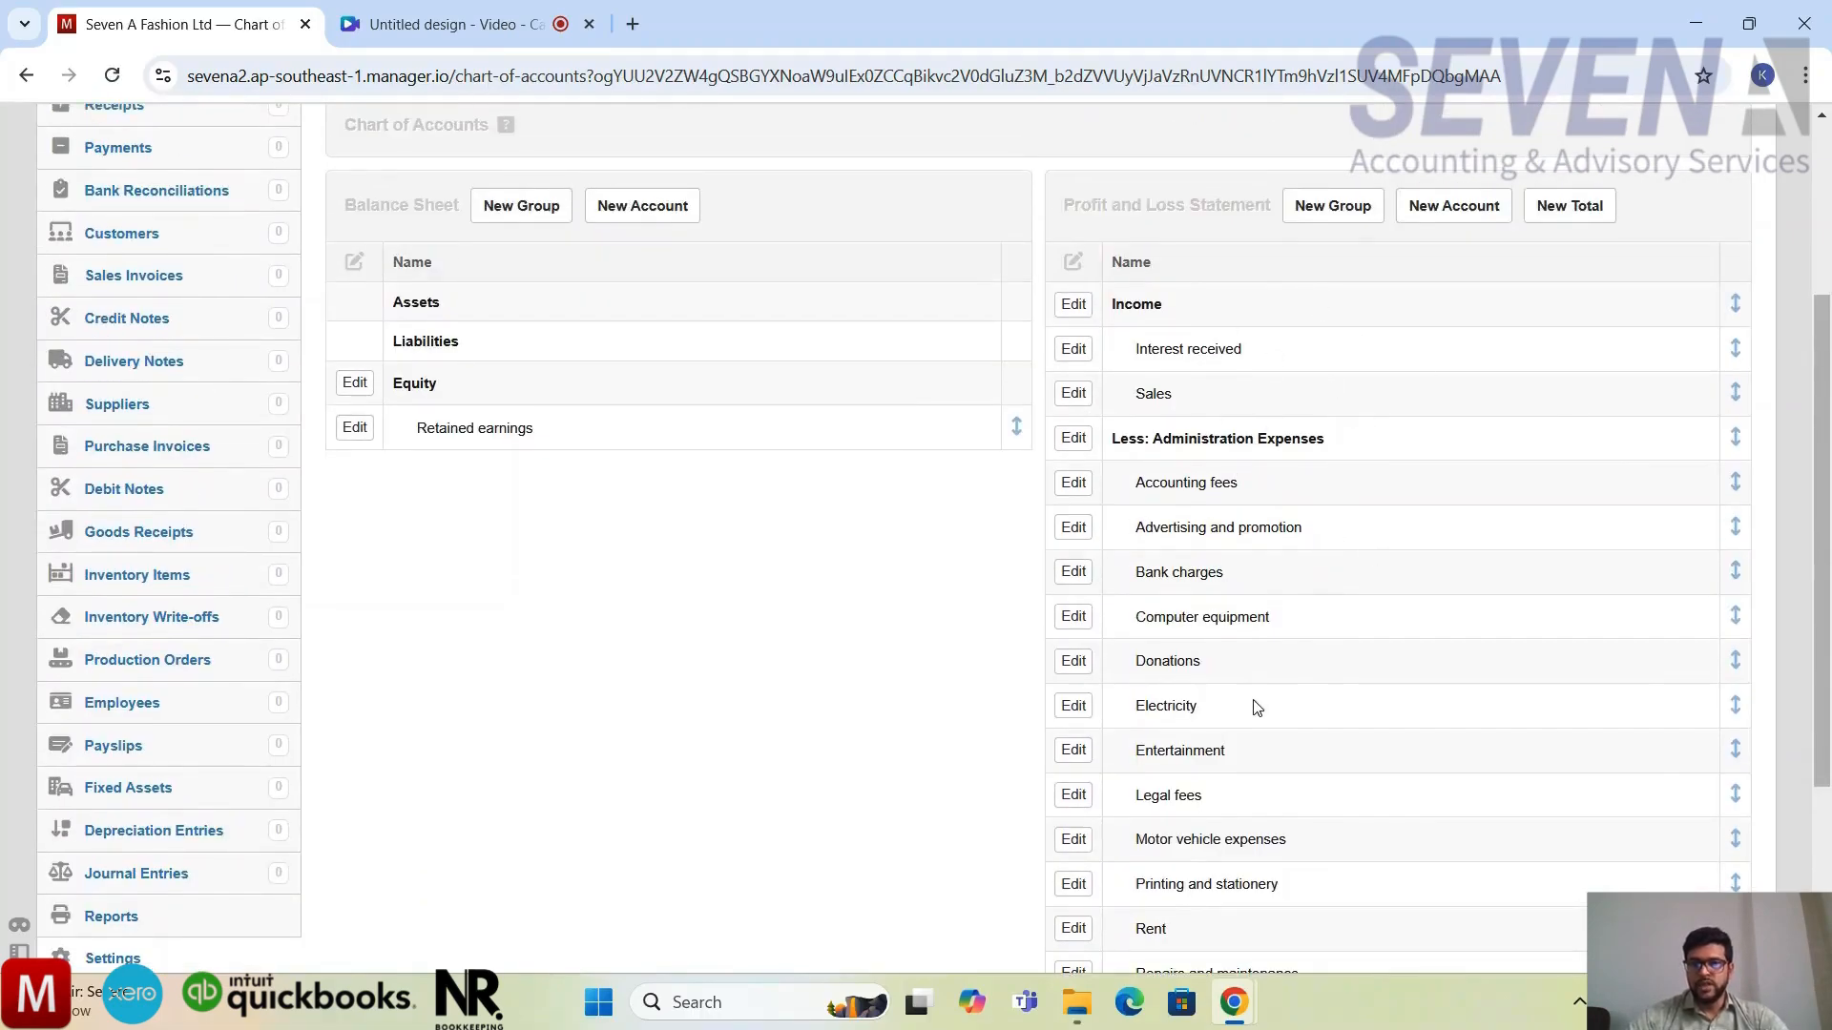
{"action": "scroll", "coordinate": [1259, 667], "scroll_direction": "down", "scroll_amount": 3}
{"action": "scroll", "coordinate": [1263, 667], "scroll_direction": "up", "scroll_amount": 2}
{"action": "scroll", "coordinate": [1264, 673], "scroll_direction": "up", "scroll_amount": 1}
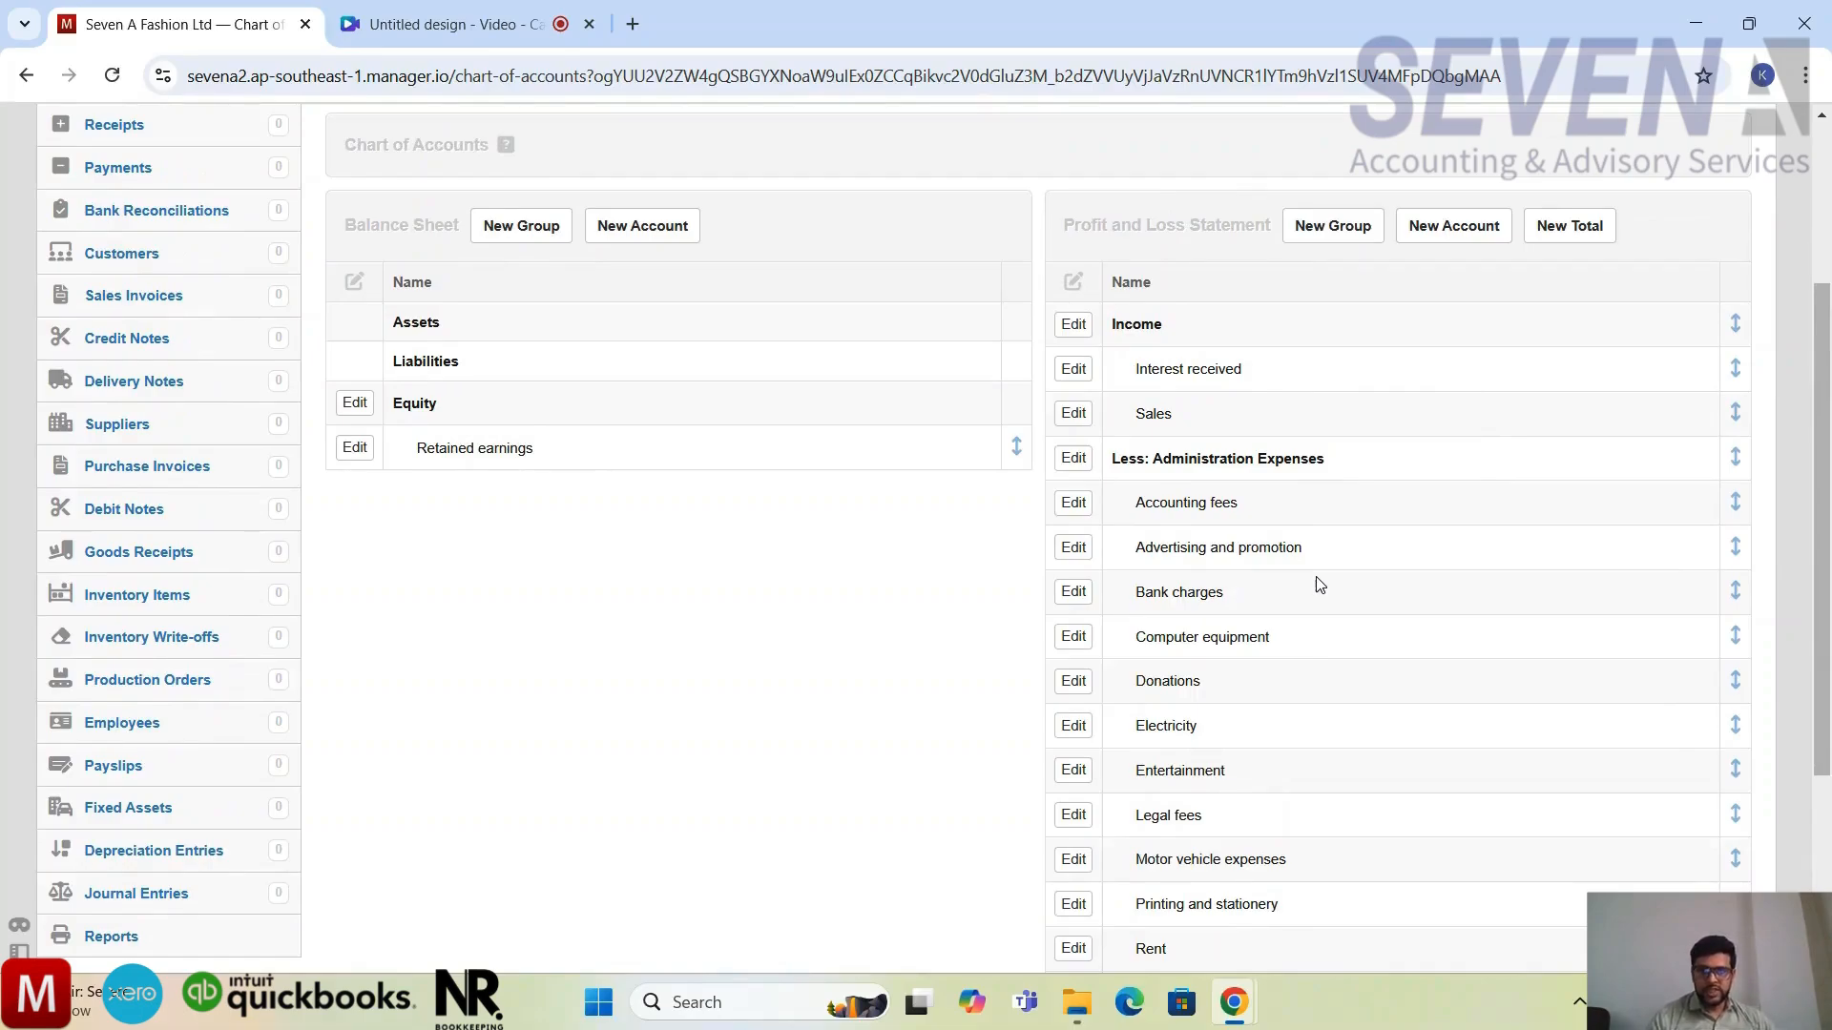
{"action": "scroll", "coordinate": [1319, 584], "scroll_direction": "down", "scroll_amount": 2}
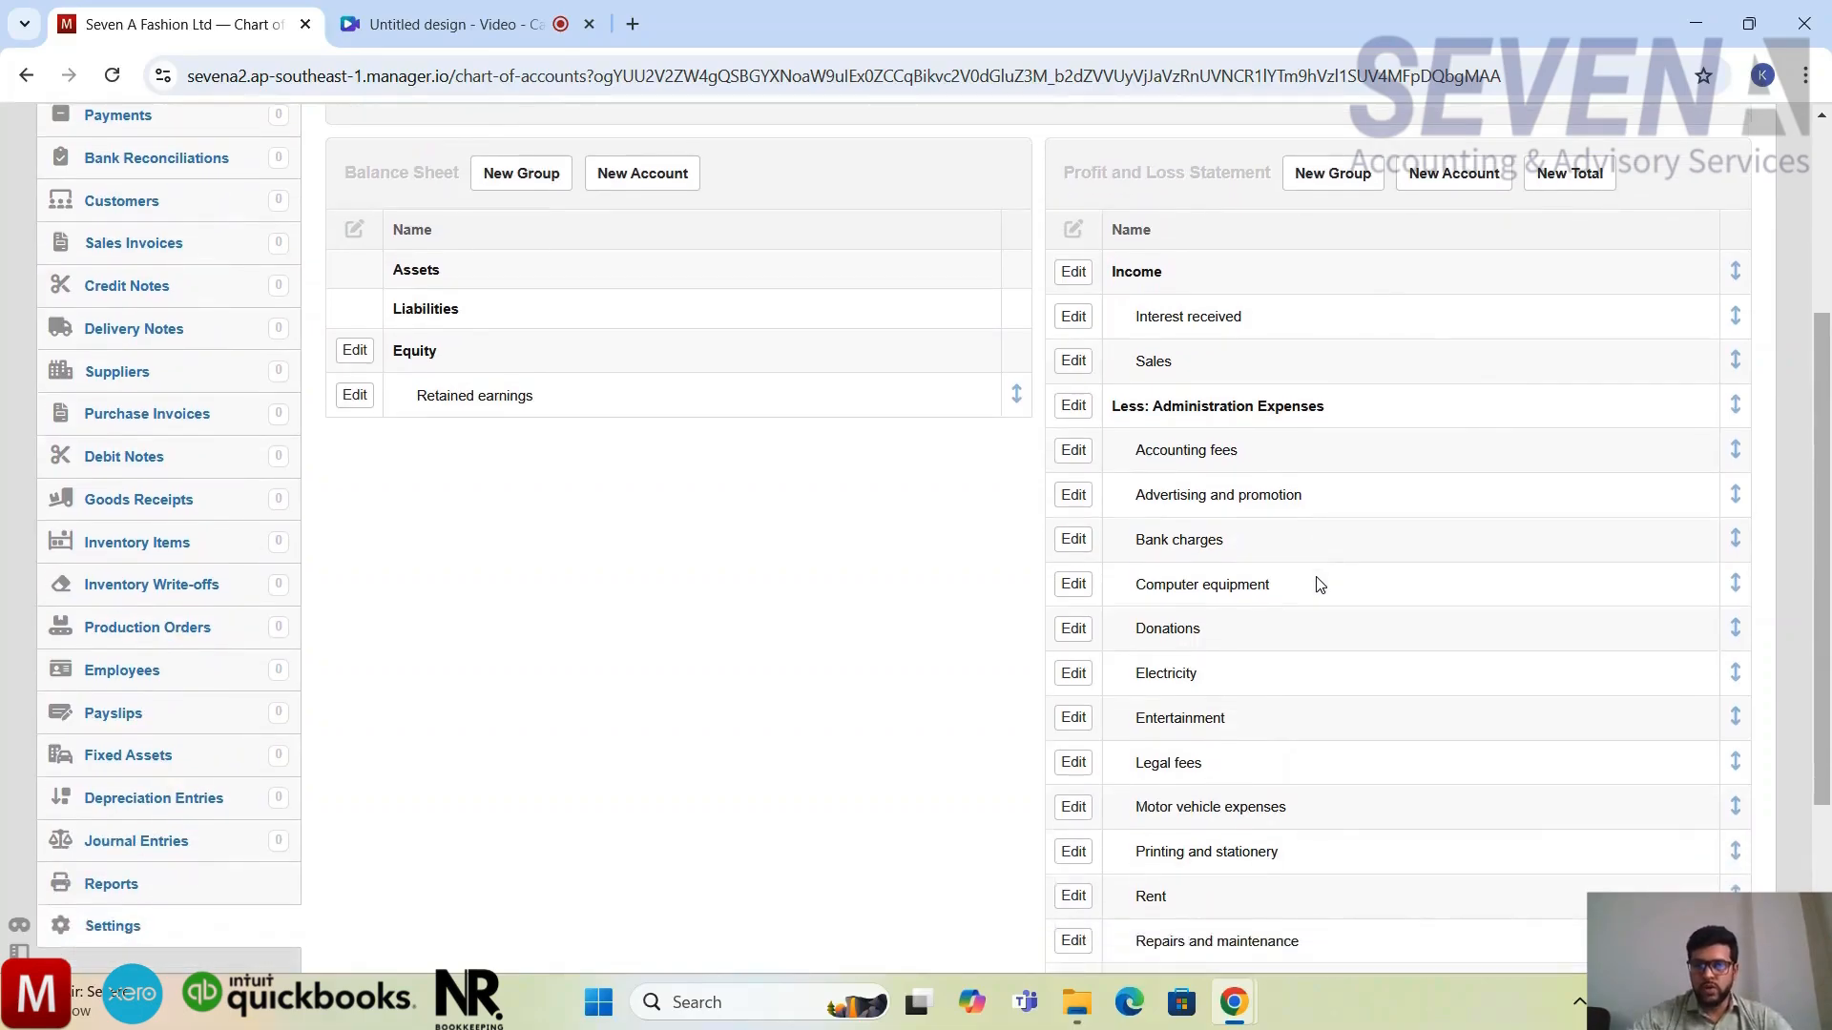
{"action": "scroll", "coordinate": [1320, 584], "scroll_direction": "up", "scroll_amount": 3}
{"action": "scroll", "coordinate": [1320, 584], "scroll_direction": "up", "scroll_amount": 2}
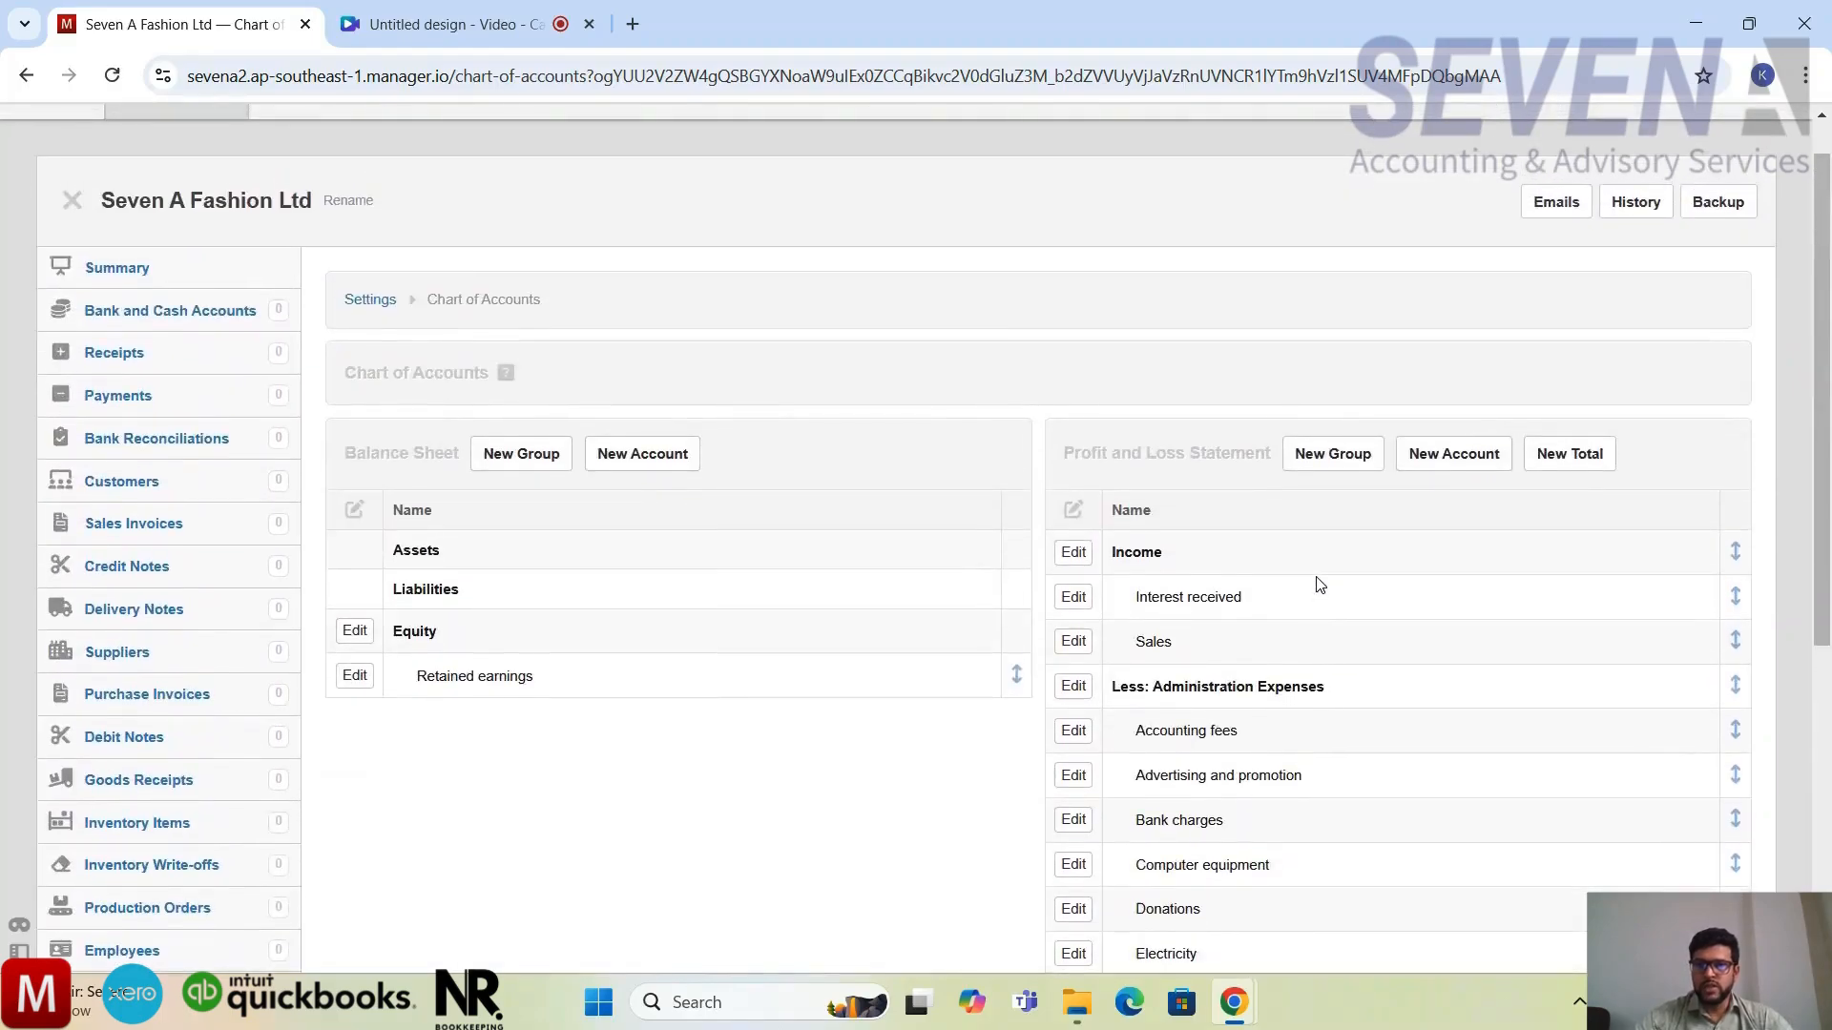
Create a profit and loss statement group named "Manufacturing Expenses" as an expense group and continue with another new group
{"action": "left_click", "coordinate": [1343, 469]}
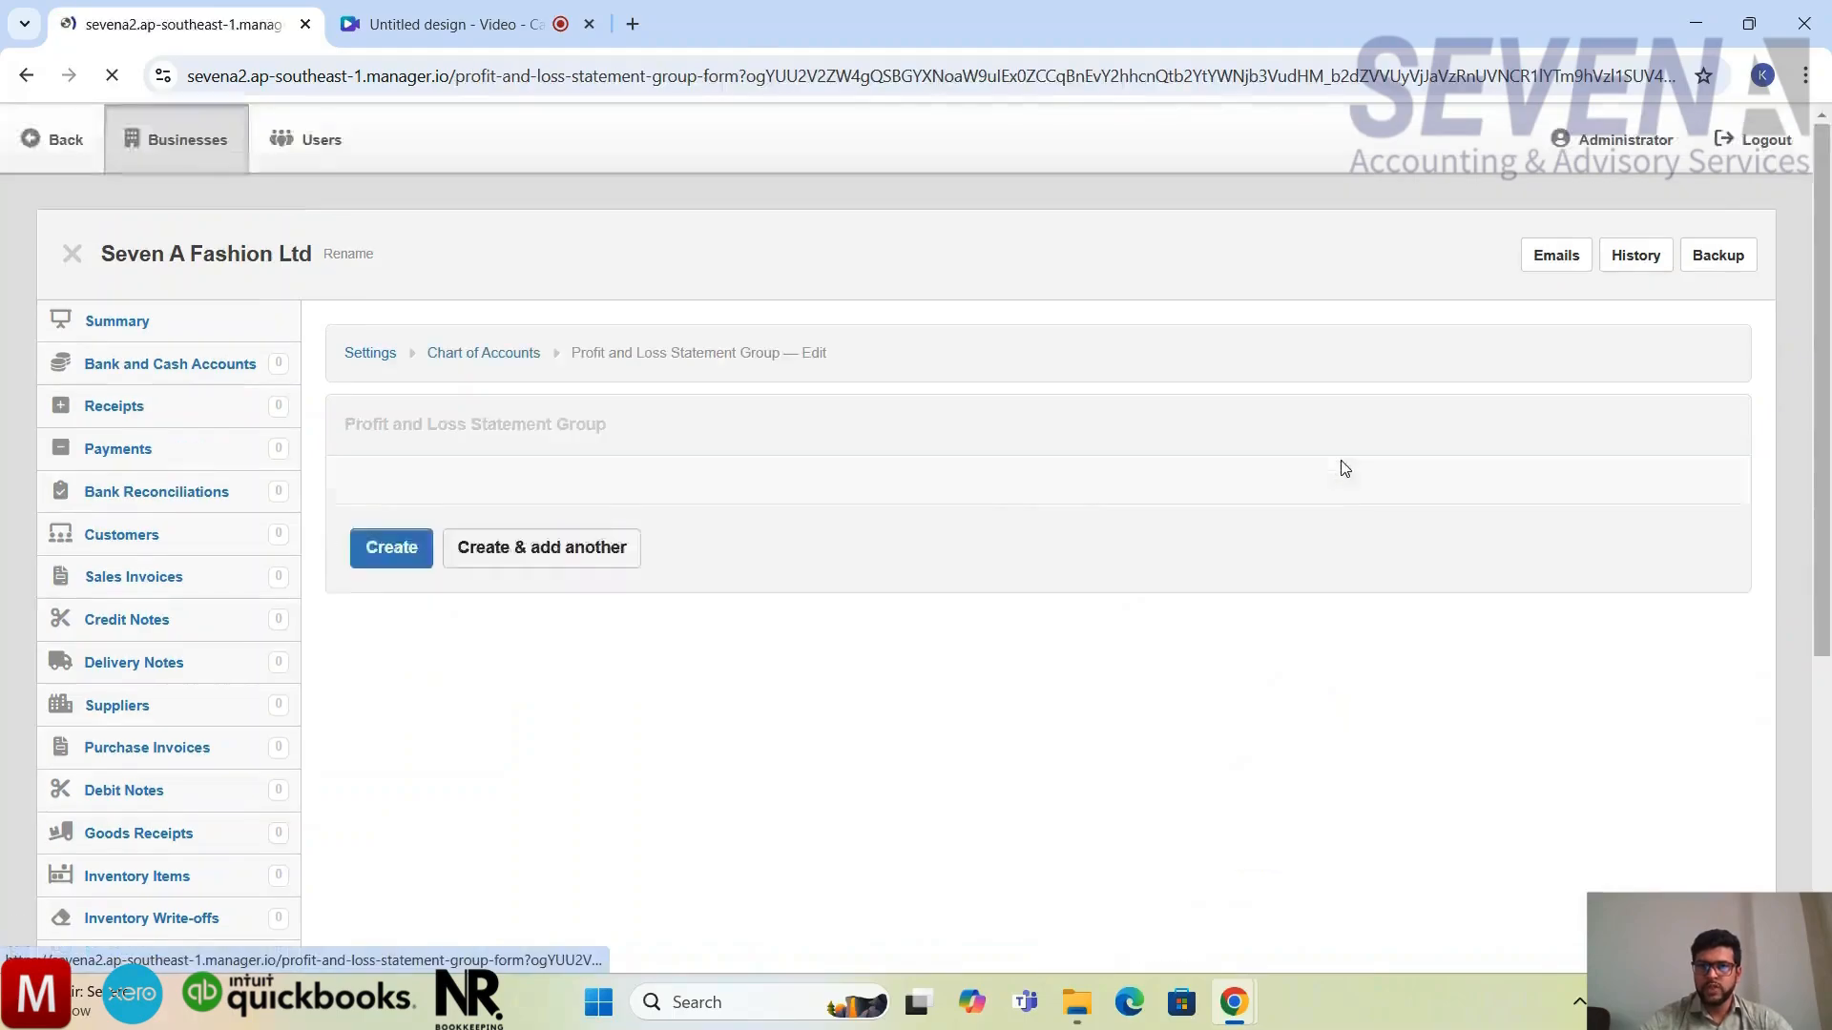
{"action": "left_click", "coordinate": [651, 530]}
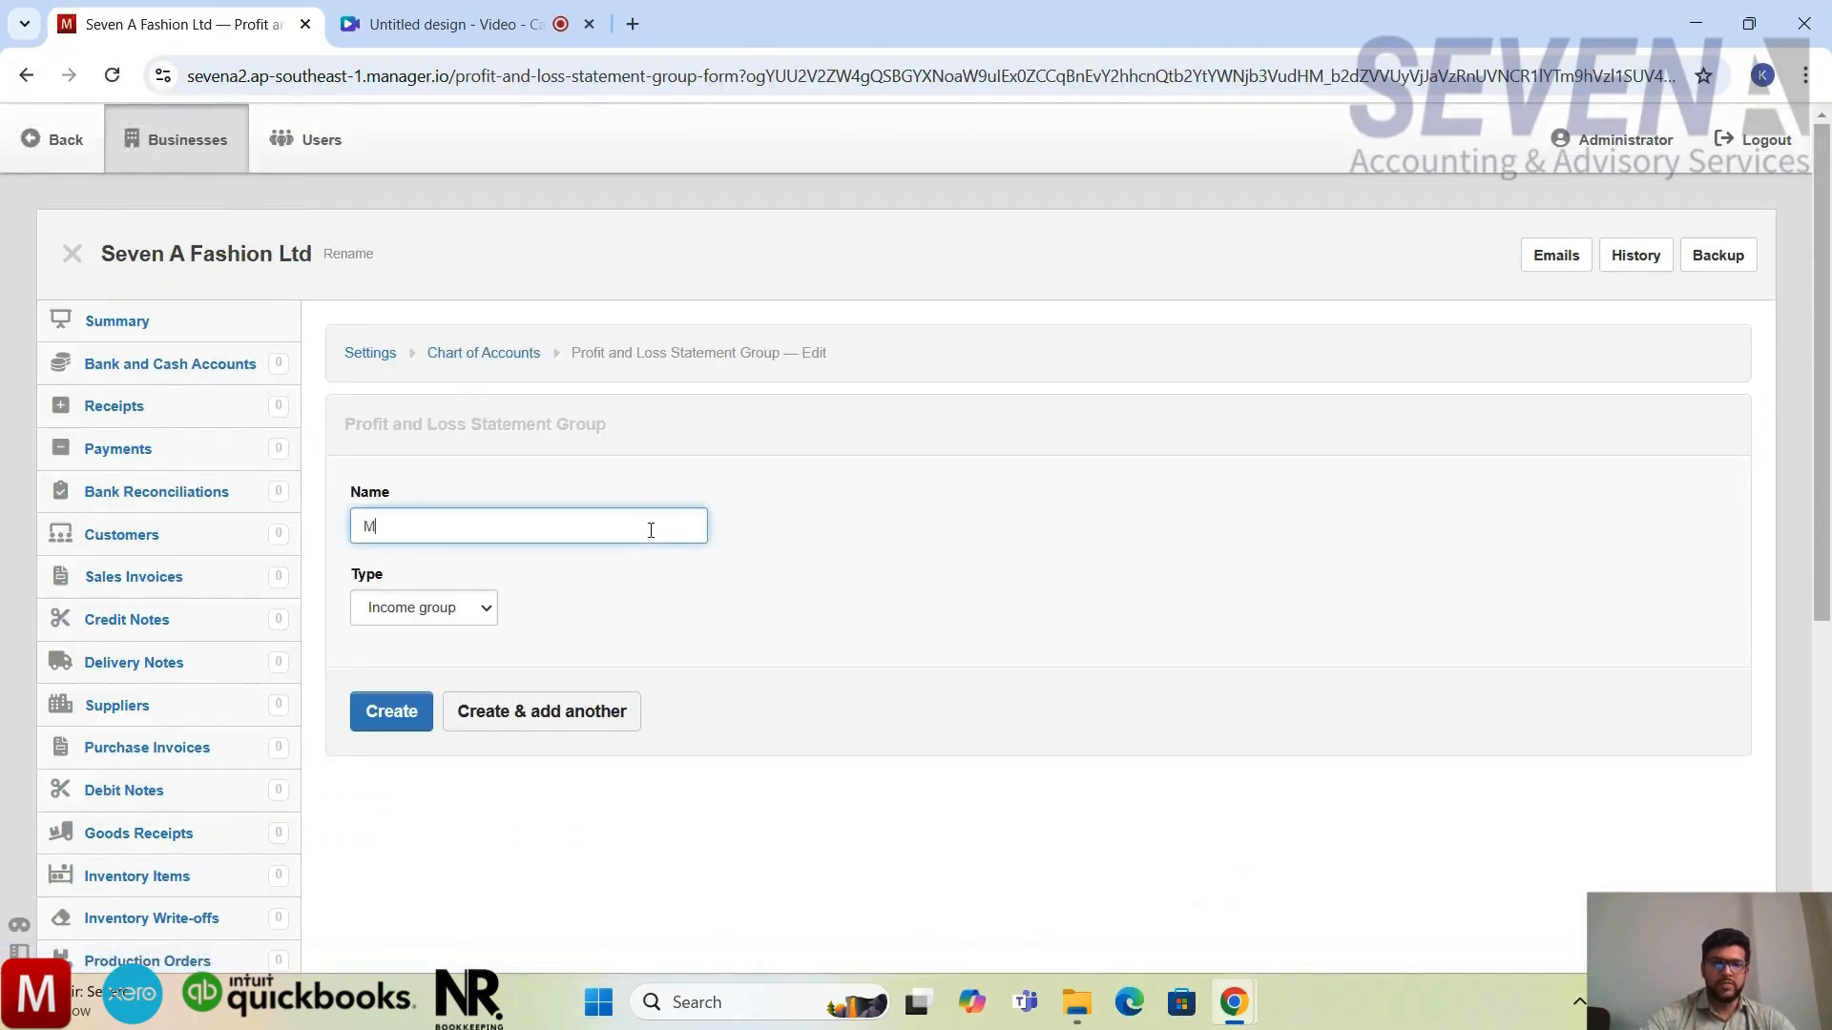
{"action": "type", "text": "Manufact"}
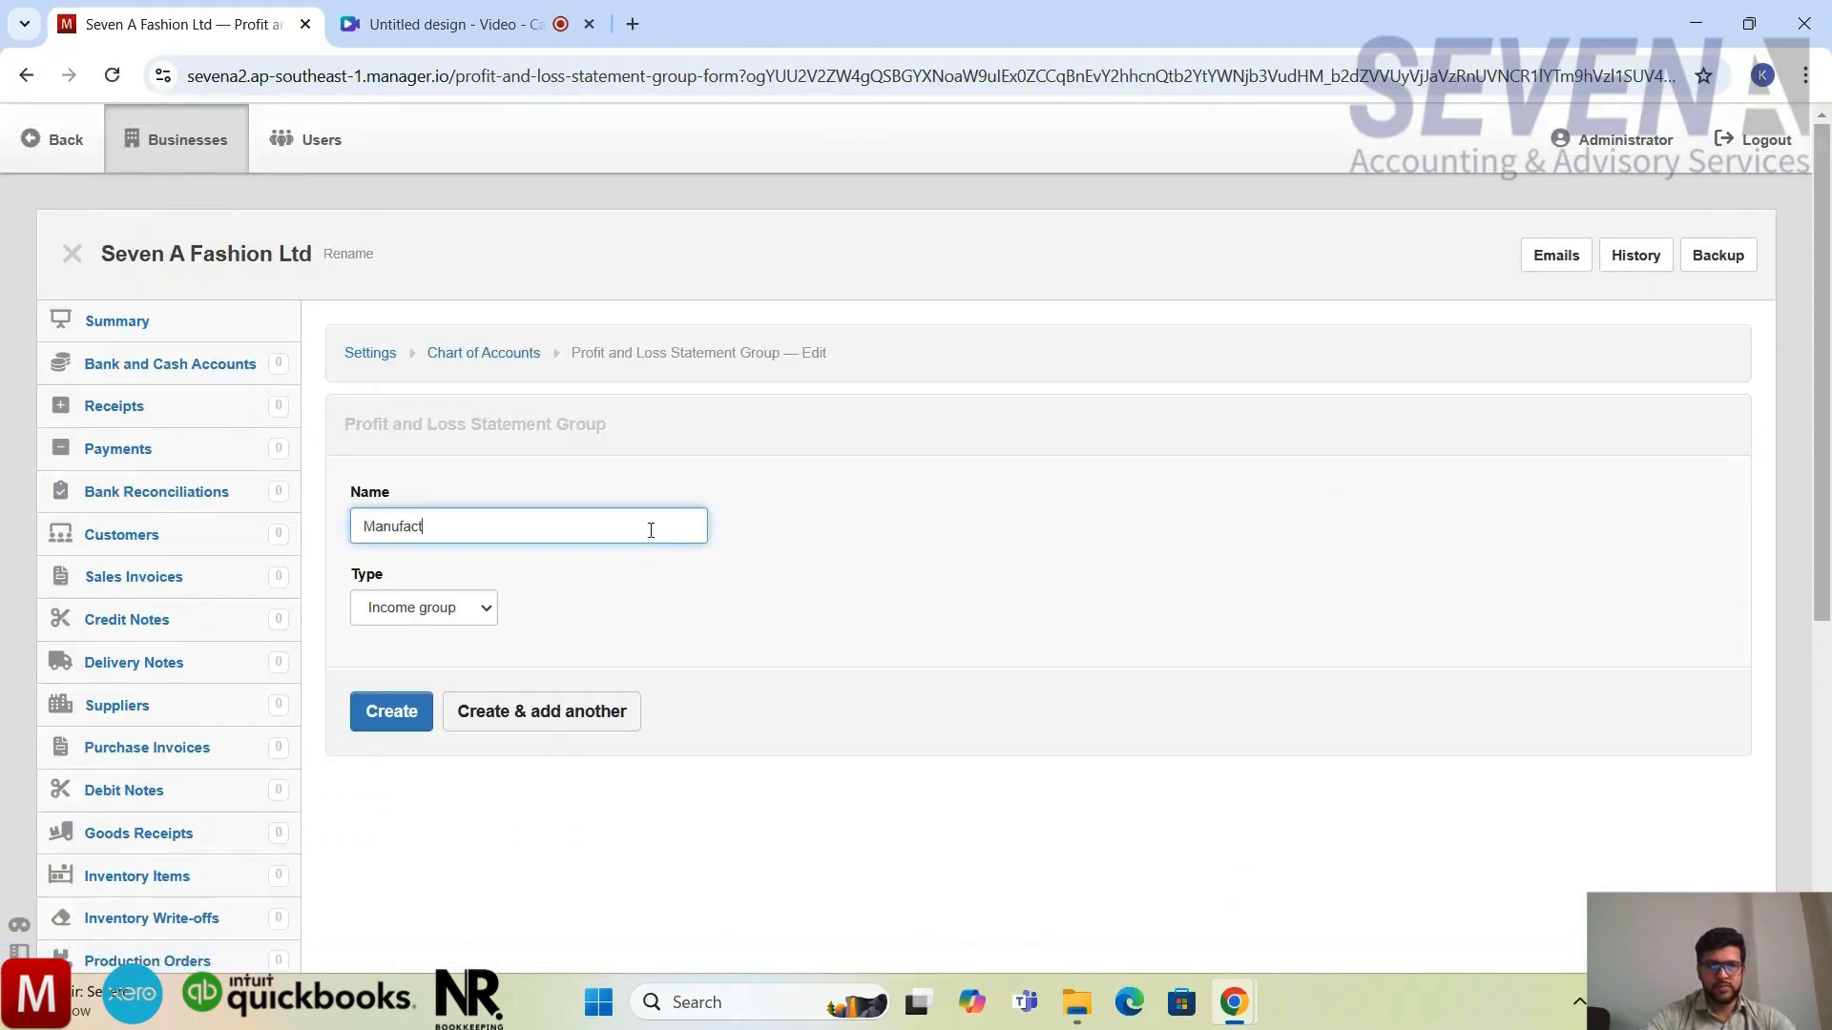
{"action": "type", "text": "uring Expenses"}
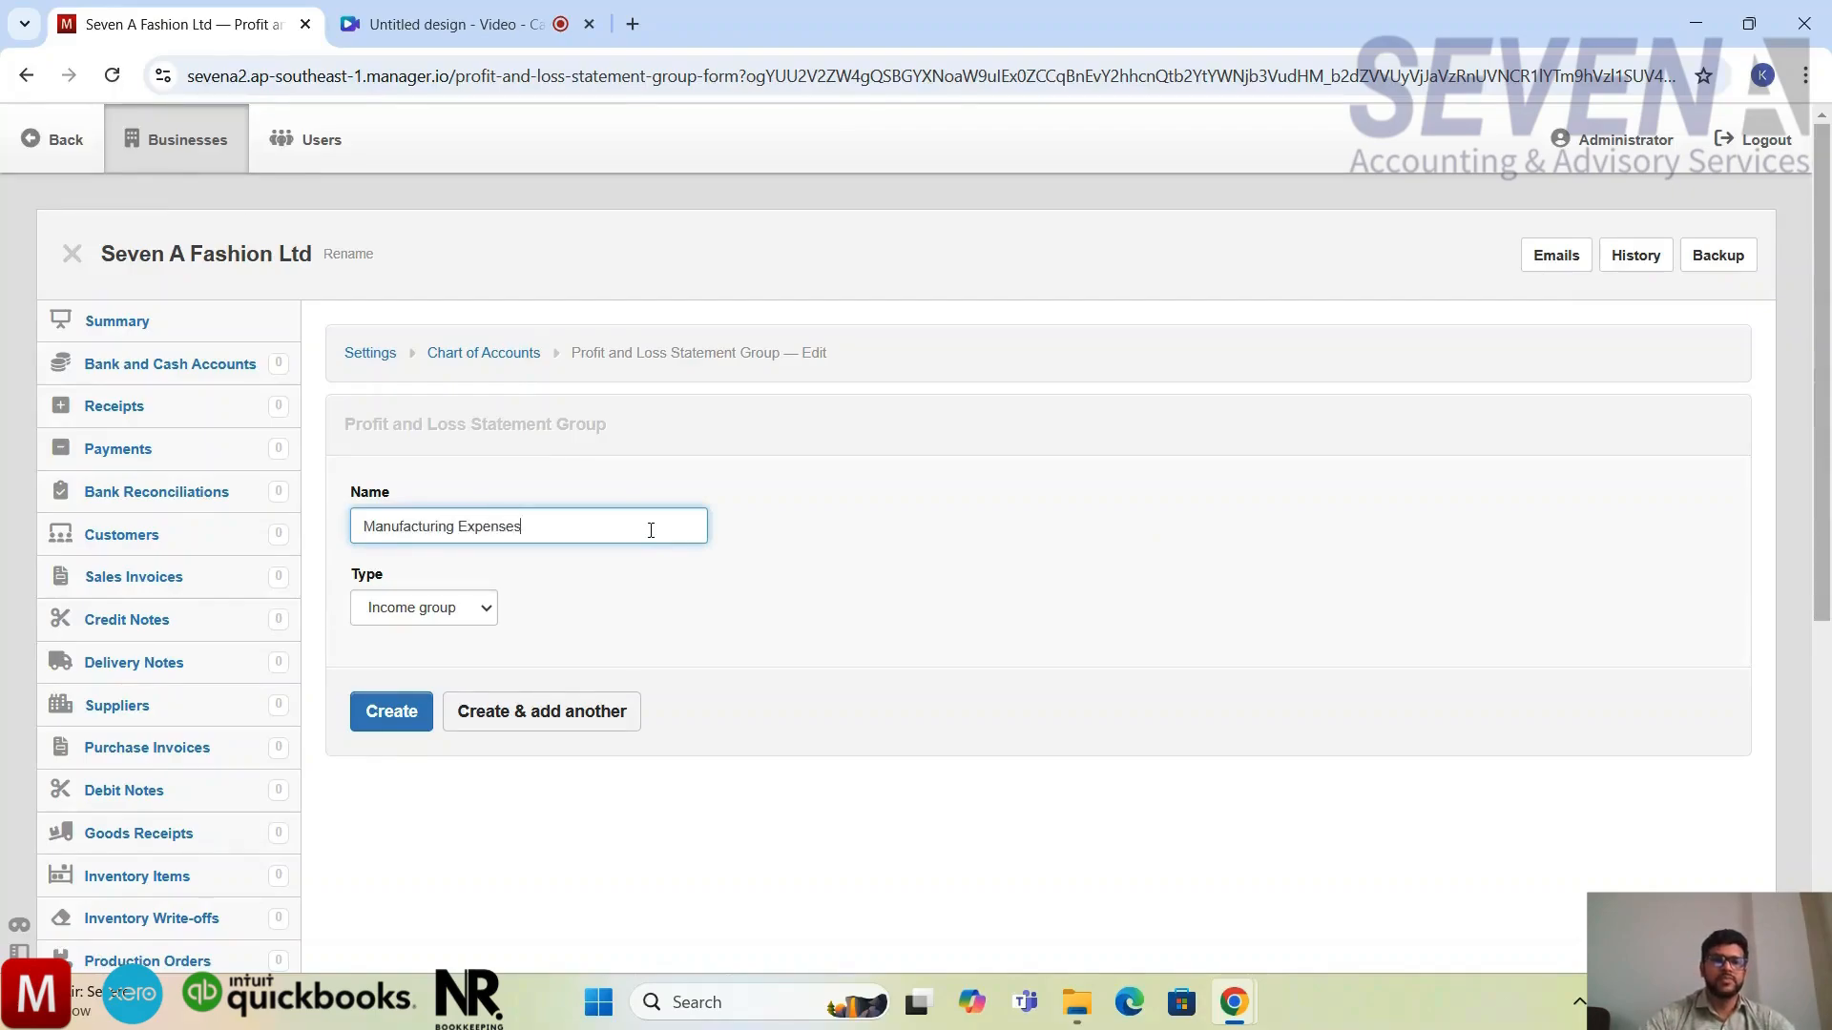
{"action": "left_click", "coordinate": [480, 608]}
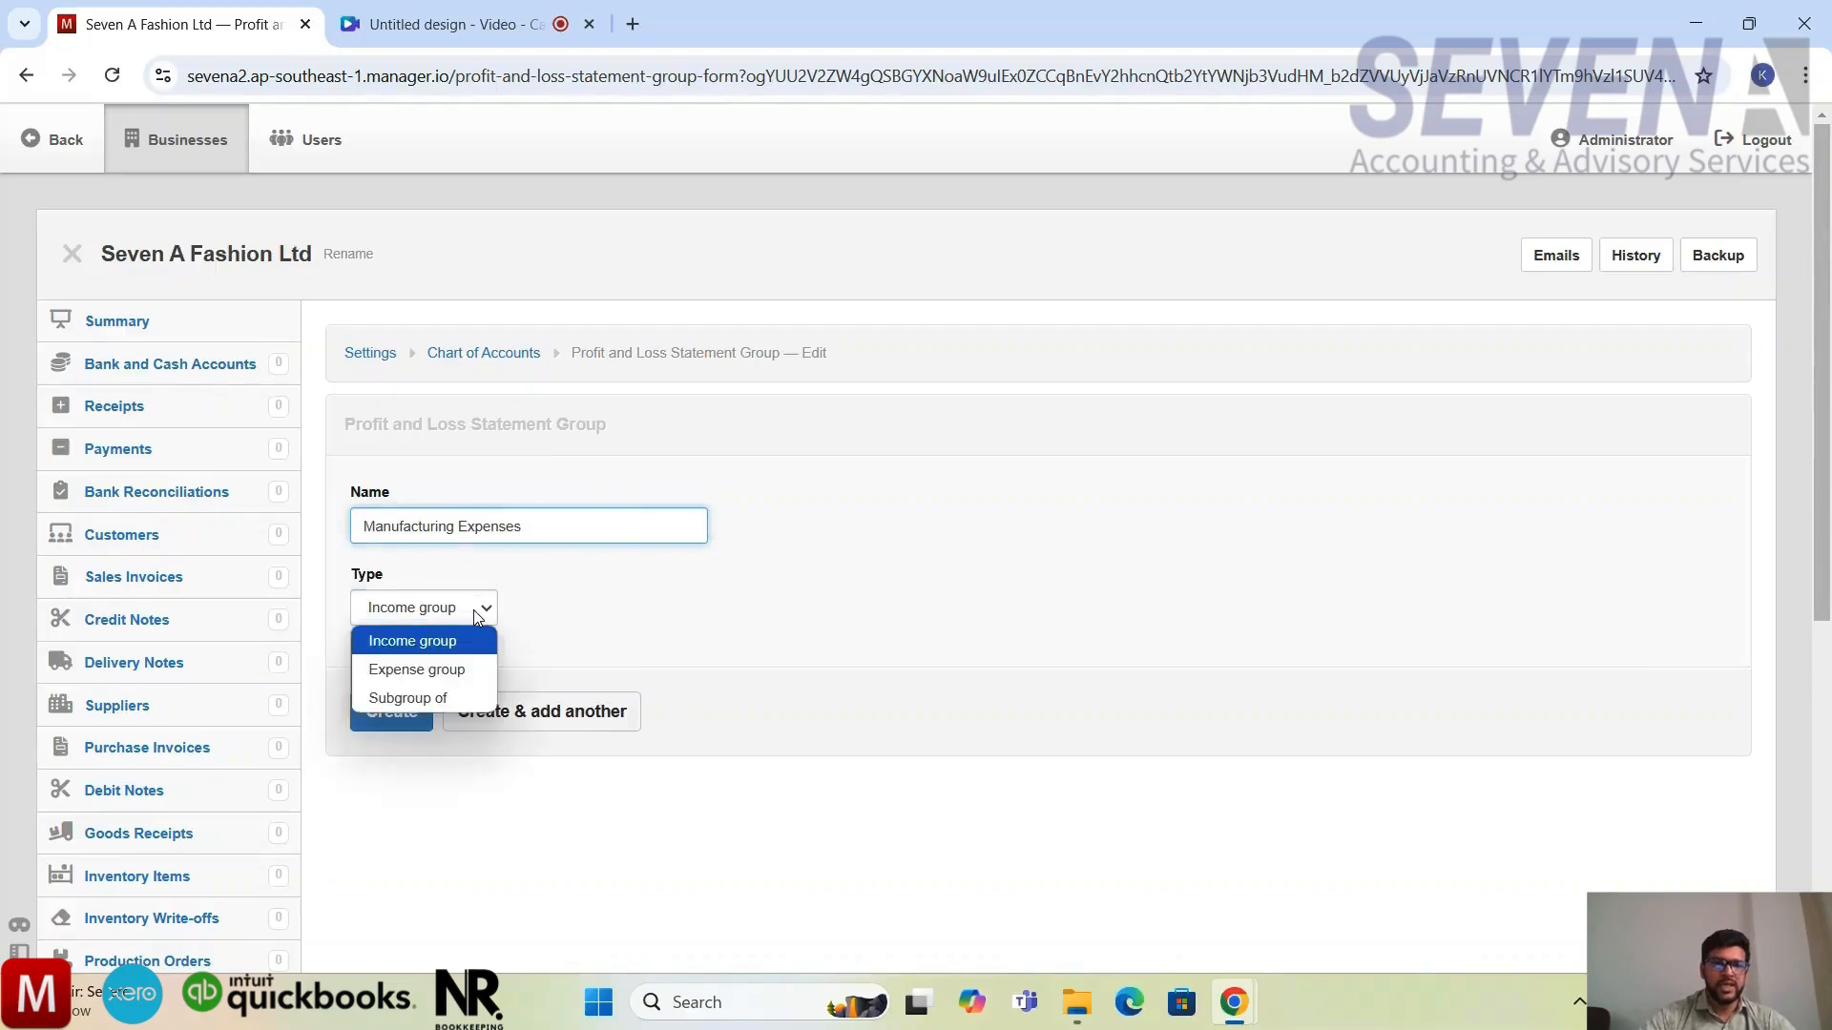
{"action": "left_click", "coordinate": [452, 670]}
{"action": "left_click", "coordinate": [591, 709]}
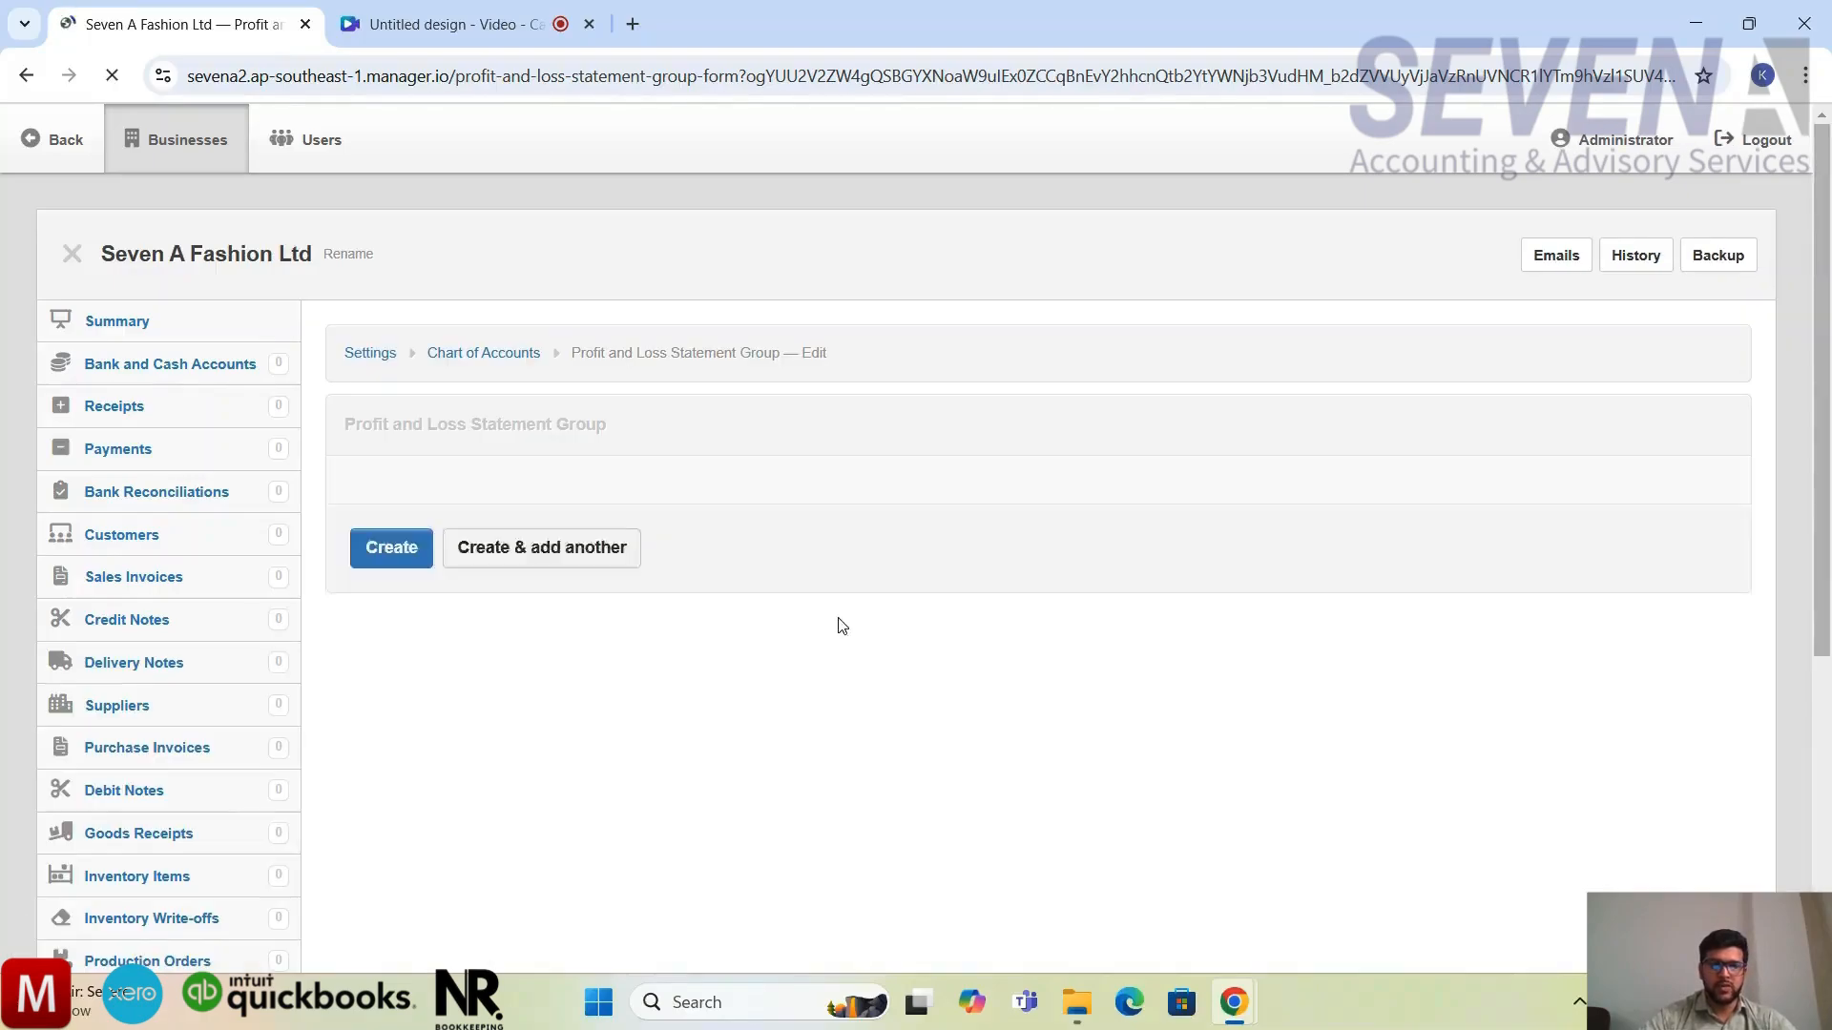
Create a profit and loss statement group named "Finance Expenses" with the type Expense group
{"action": "left_click", "coordinate": [655, 528]}
{"action": "type", "text": "Fina"}
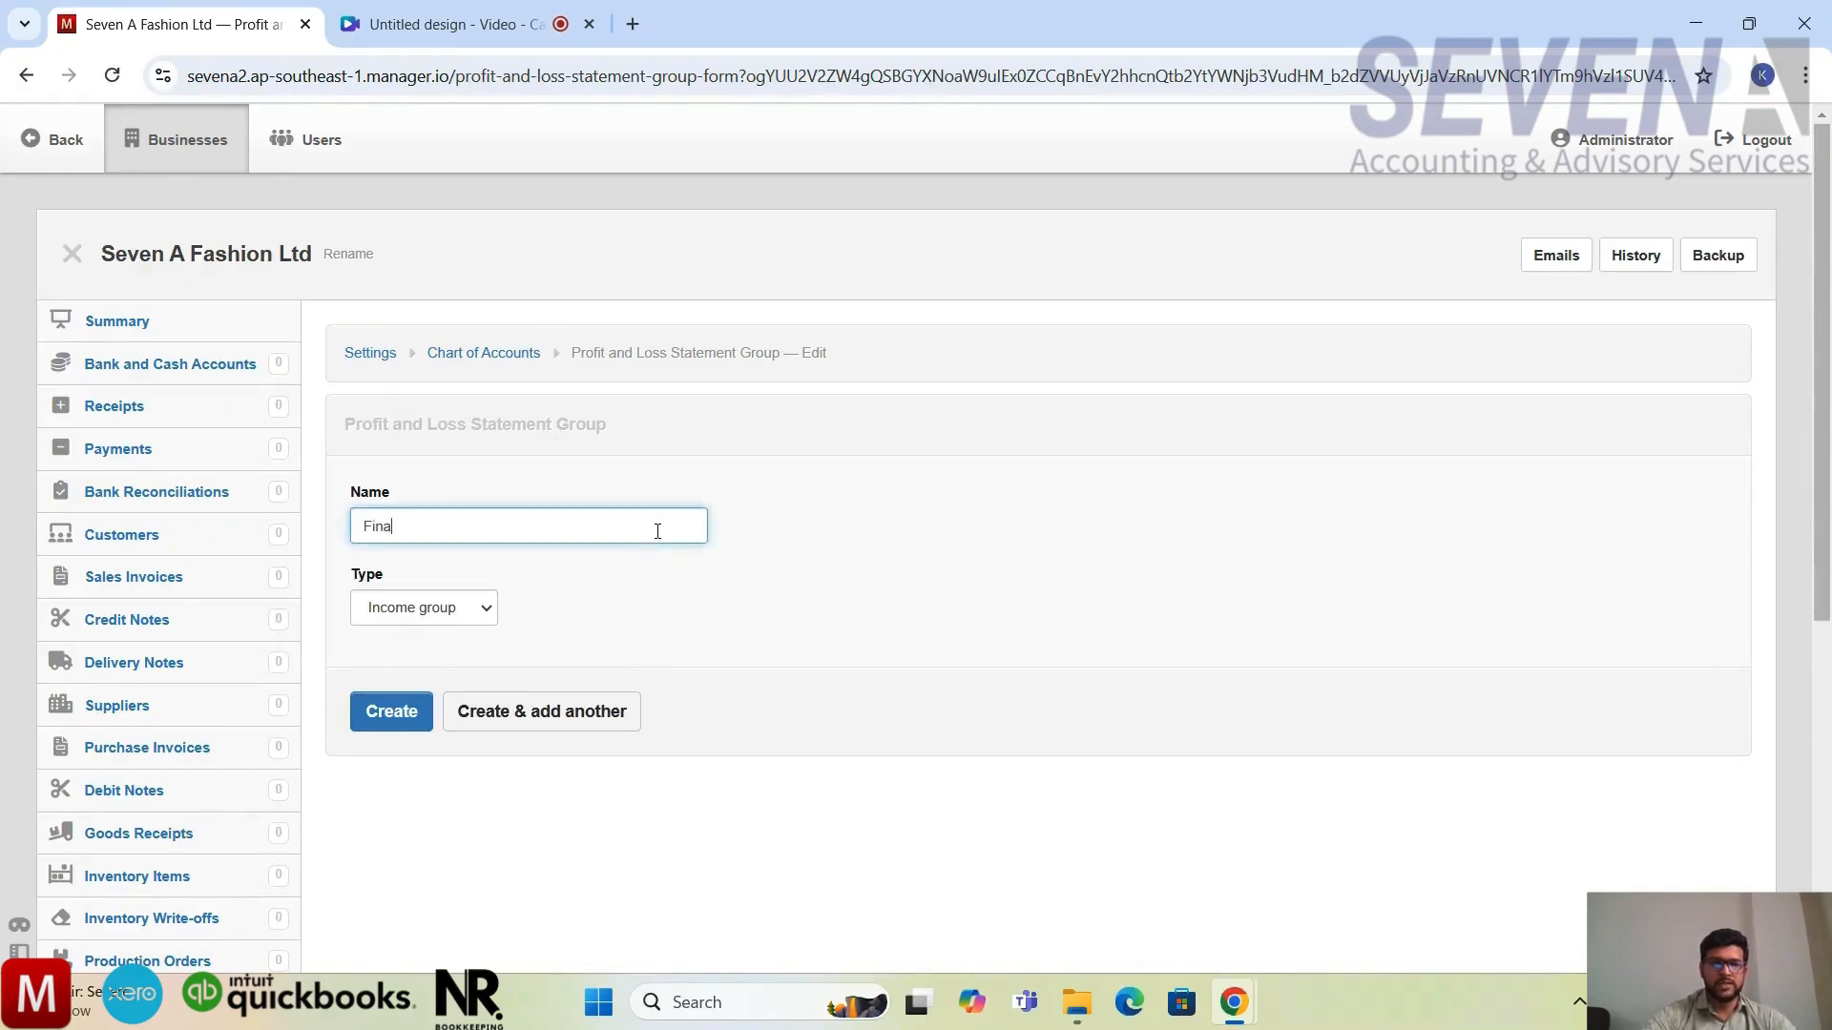
{"action": "type", "text": "nce Expenses"}
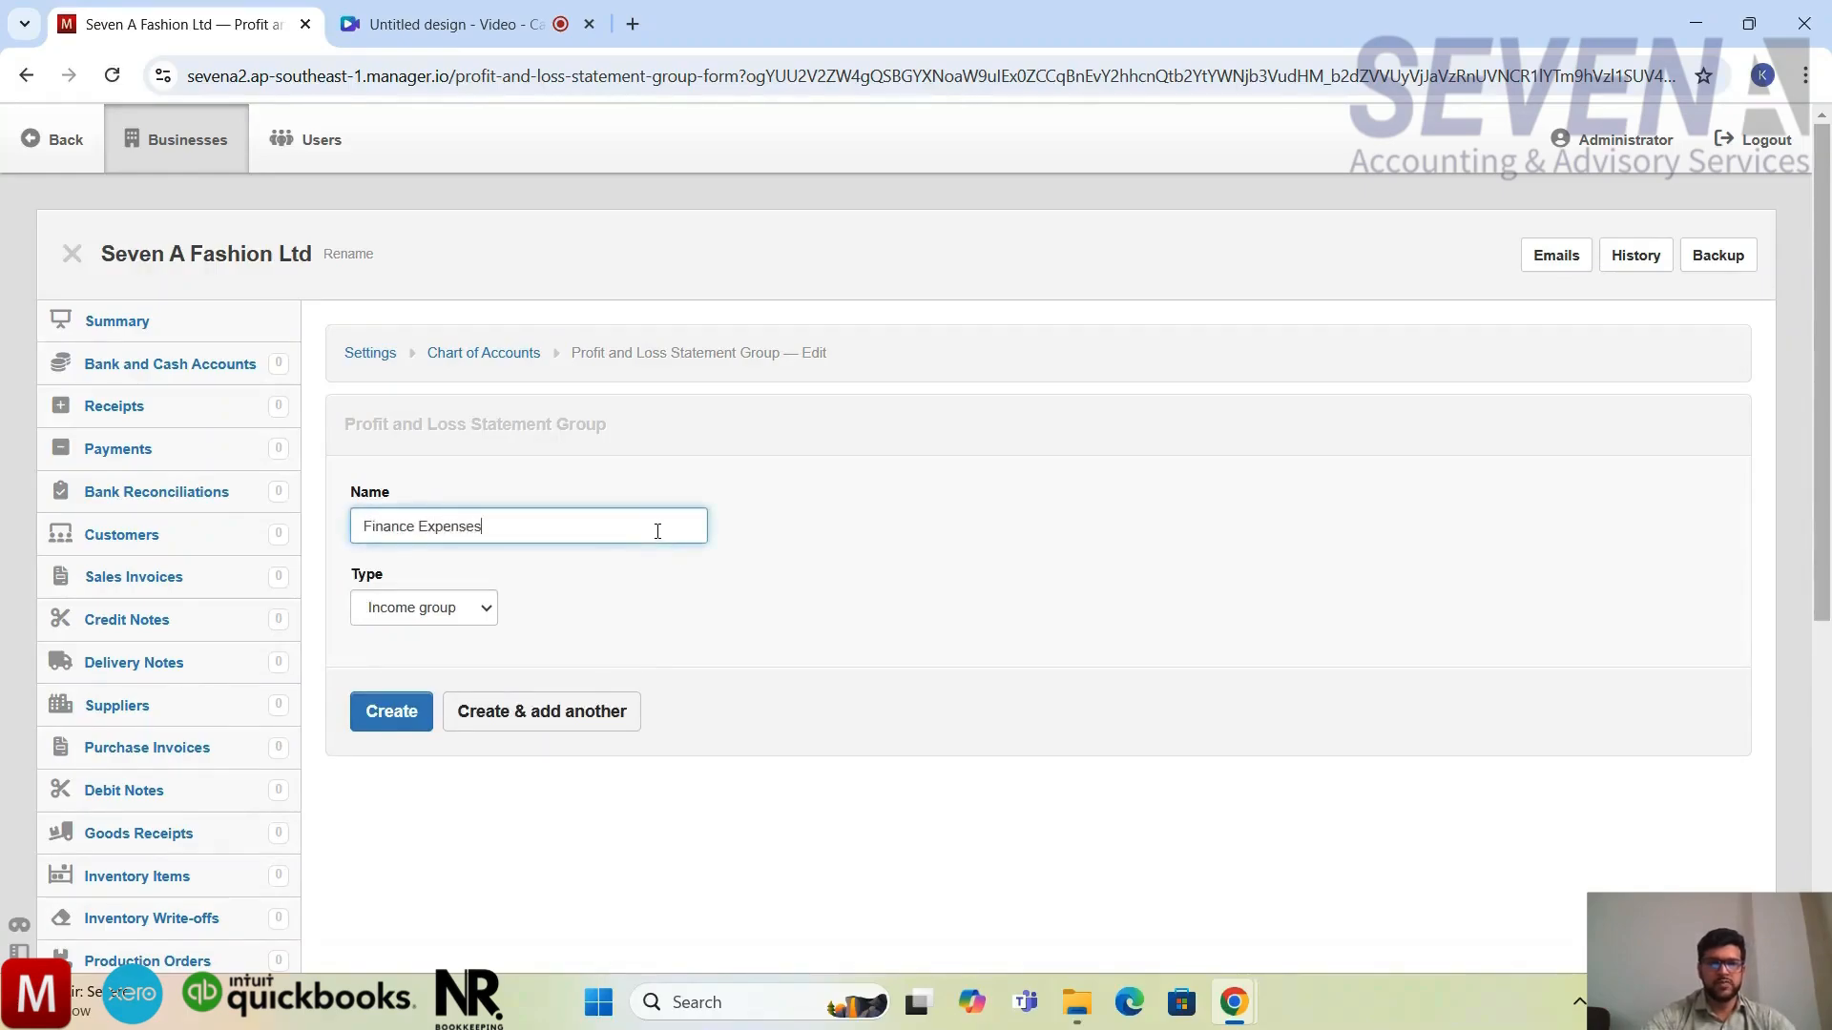
{"action": "left_click", "coordinate": [485, 609]}
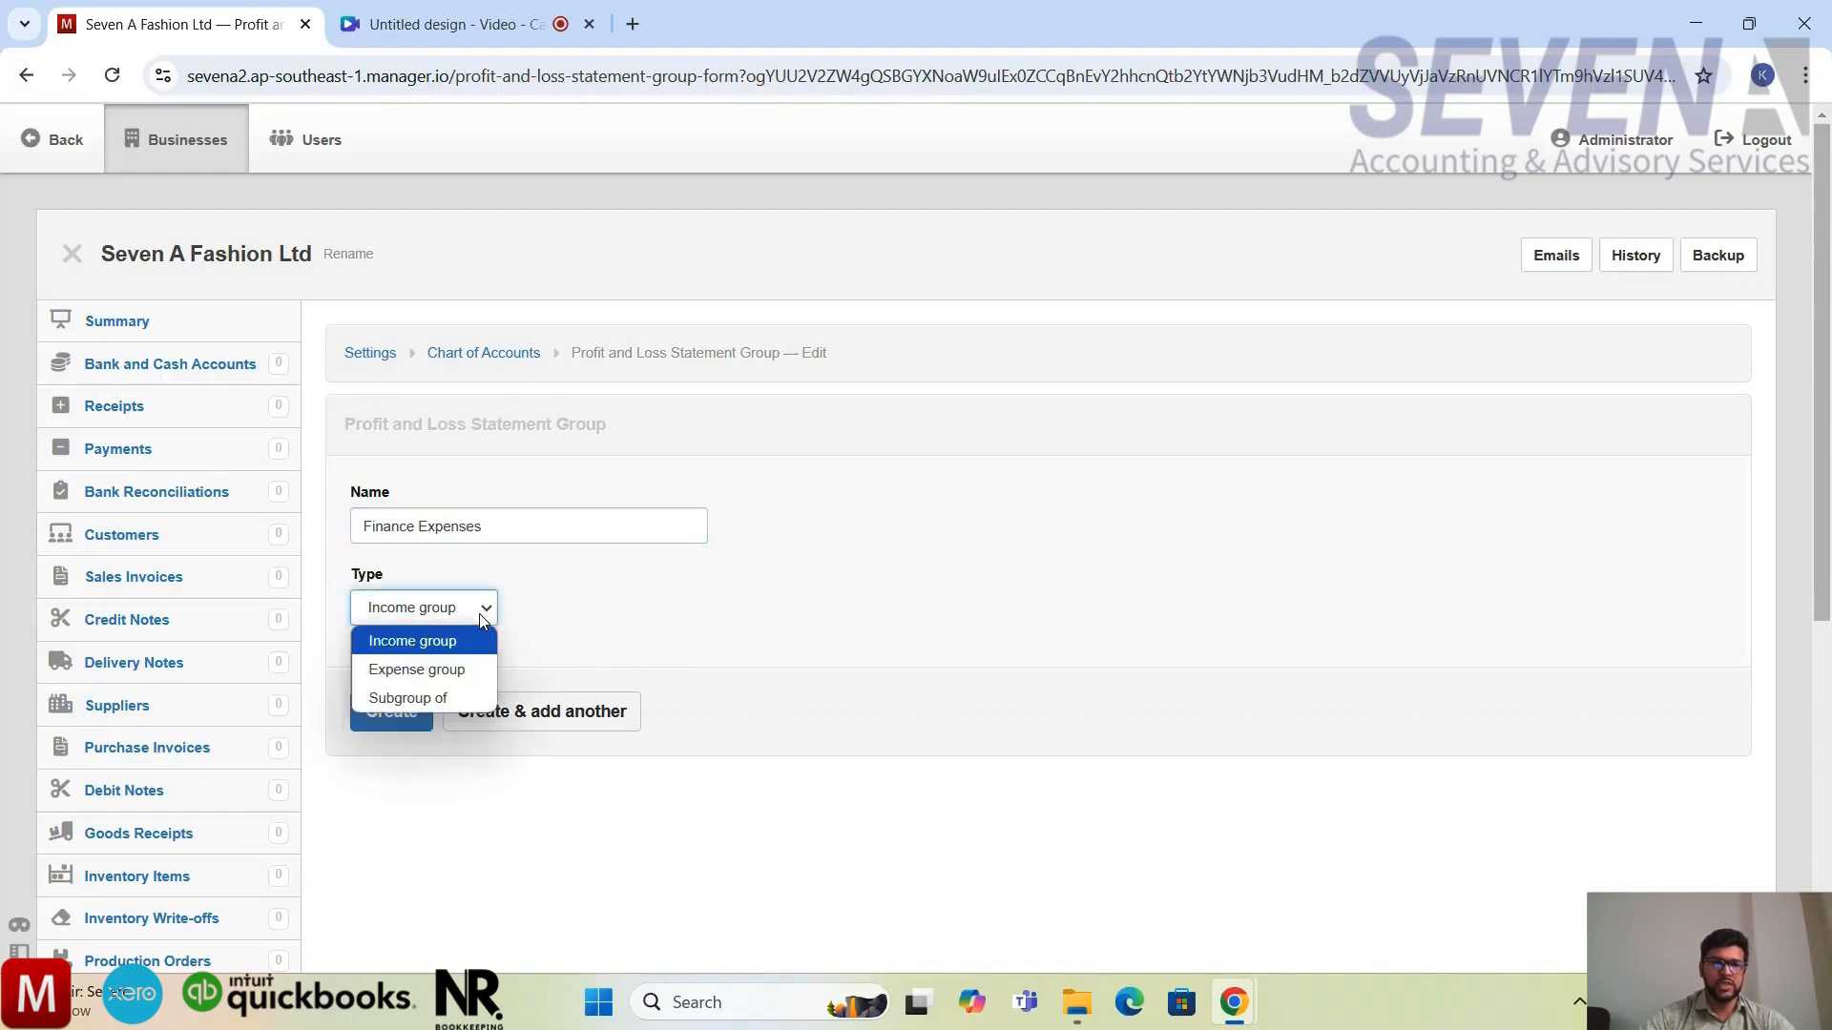
{"action": "left_click", "coordinate": [465, 669]}
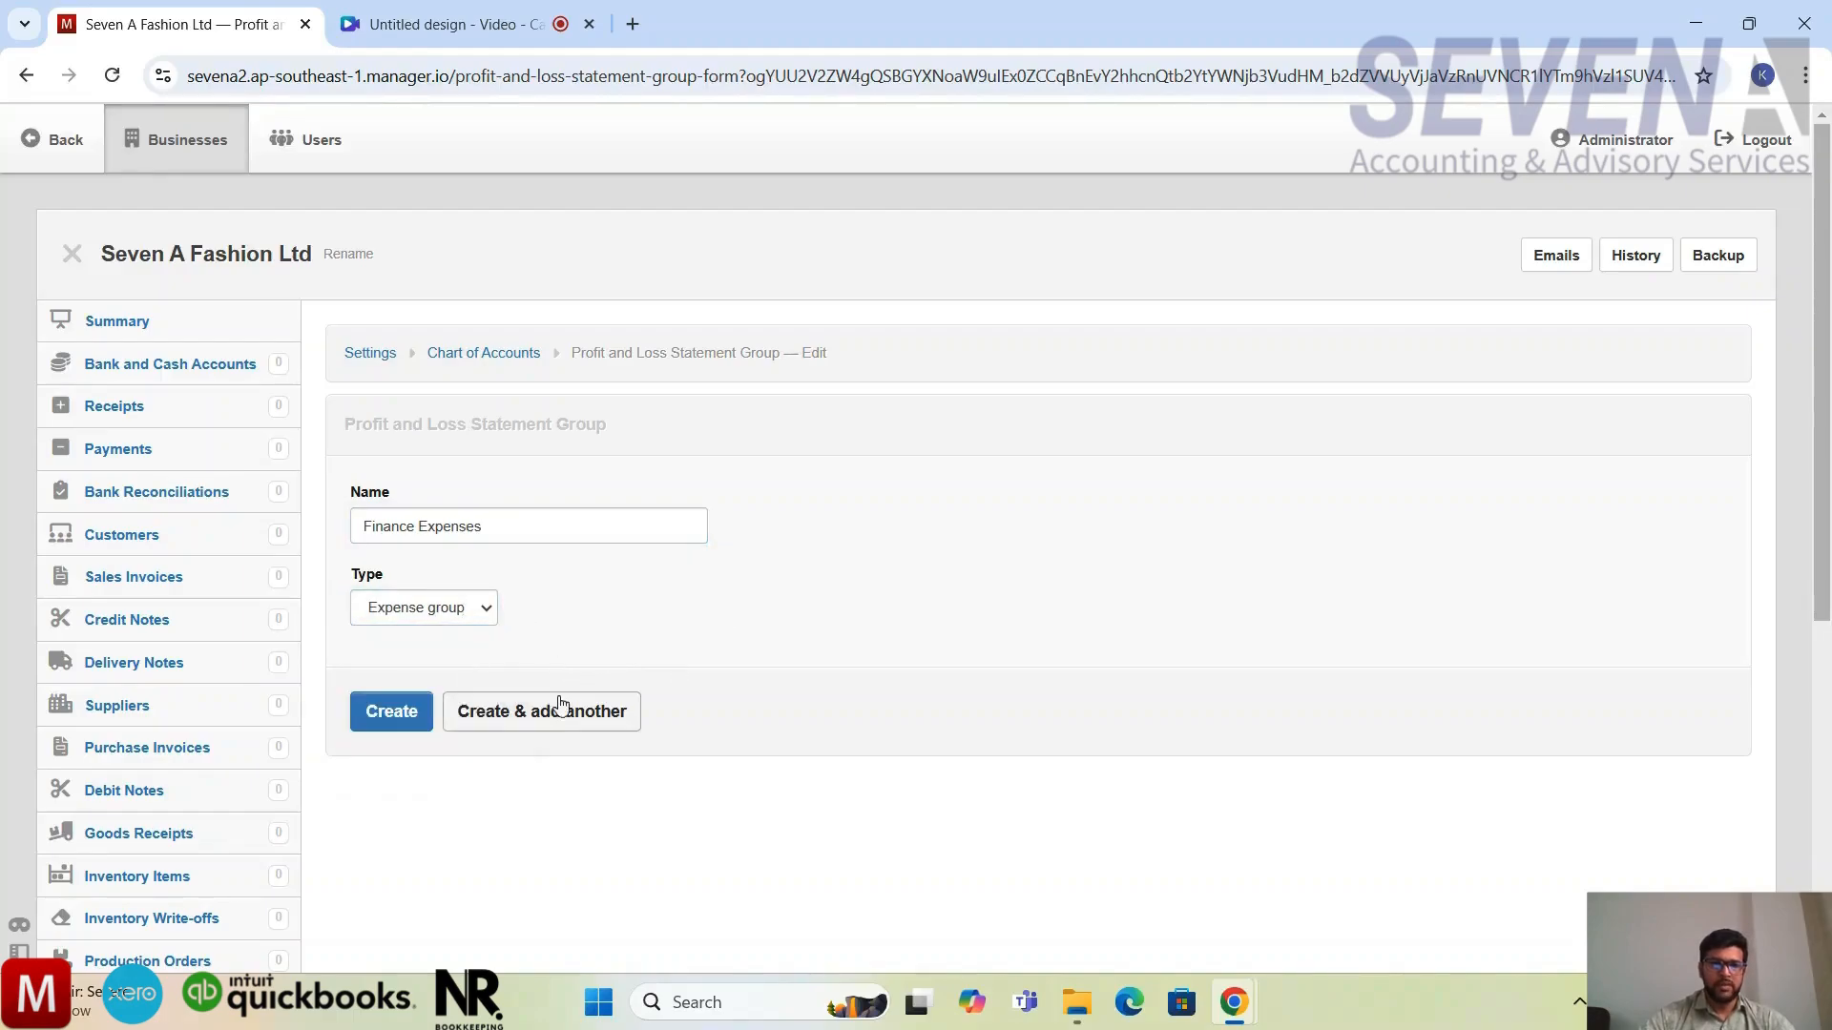
{"action": "left_click", "coordinate": [416, 711]}
Open the Administration Expenses group for editing, check its name, and save it without changes
{"action": "scroll", "coordinate": [1241, 676], "scroll_direction": "down", "scroll_amount": 4}
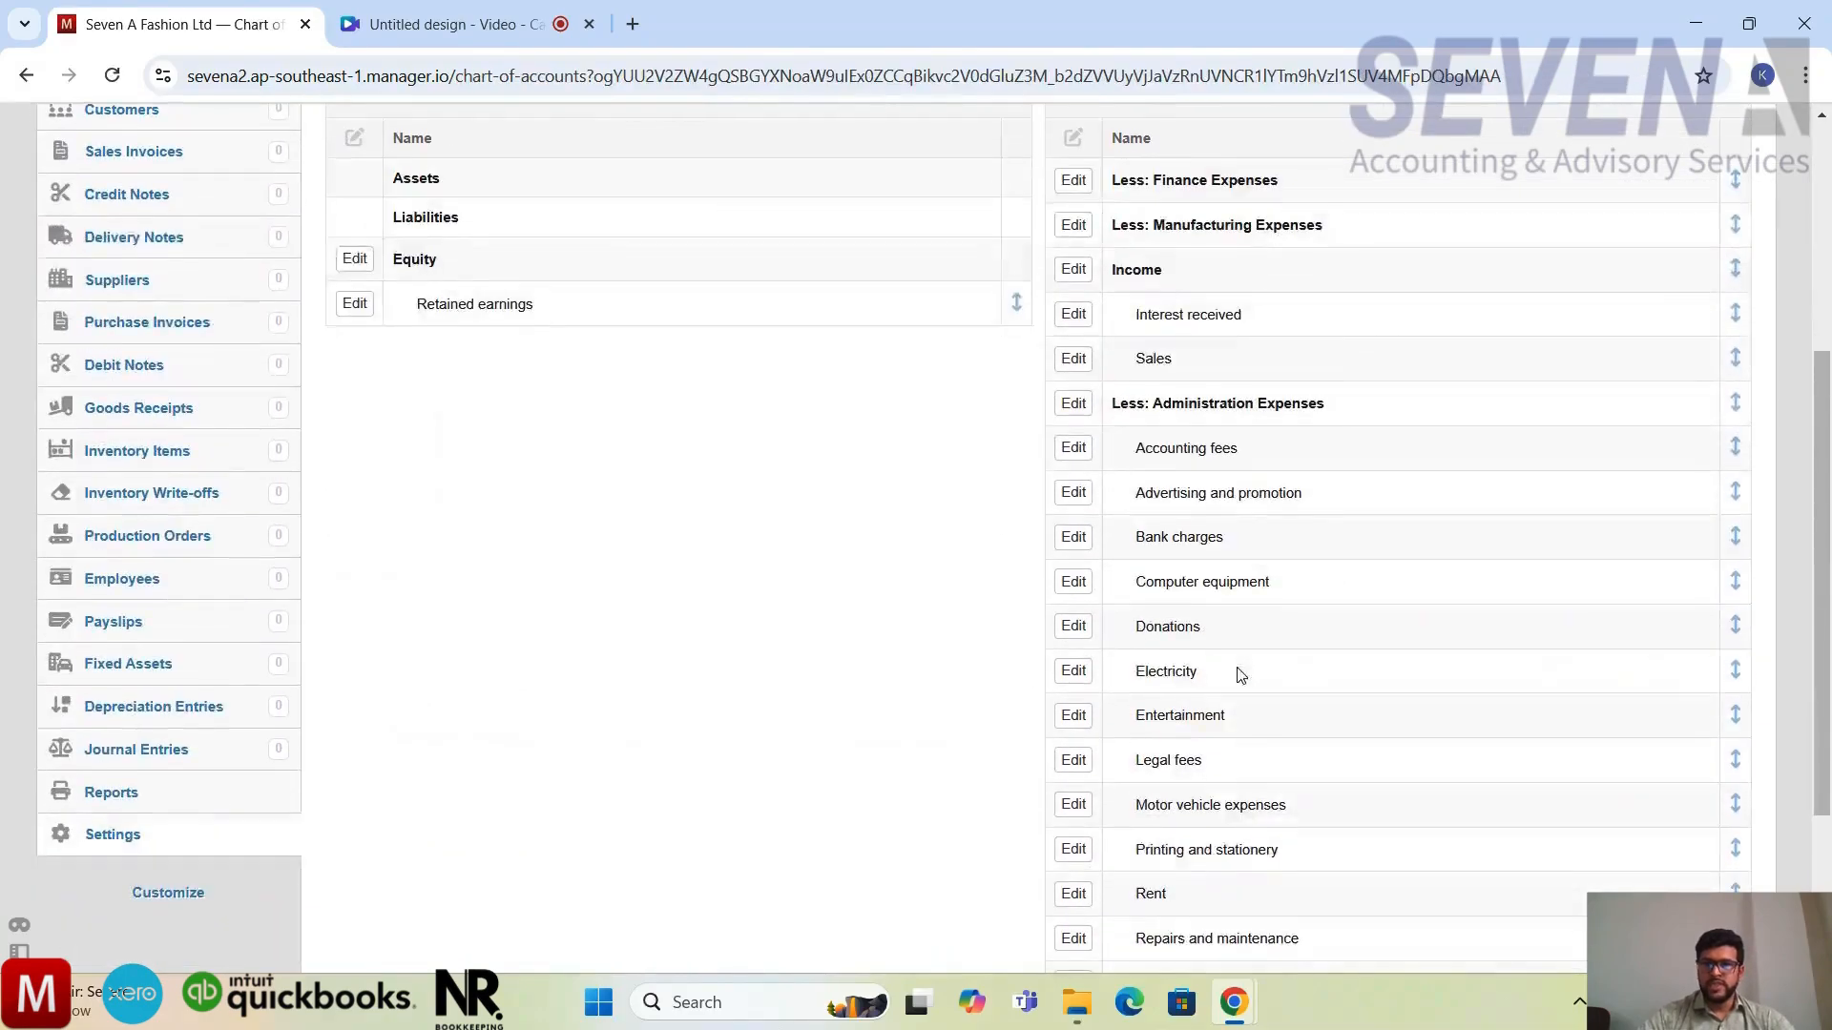
{"action": "left_click", "coordinate": [1072, 404]}
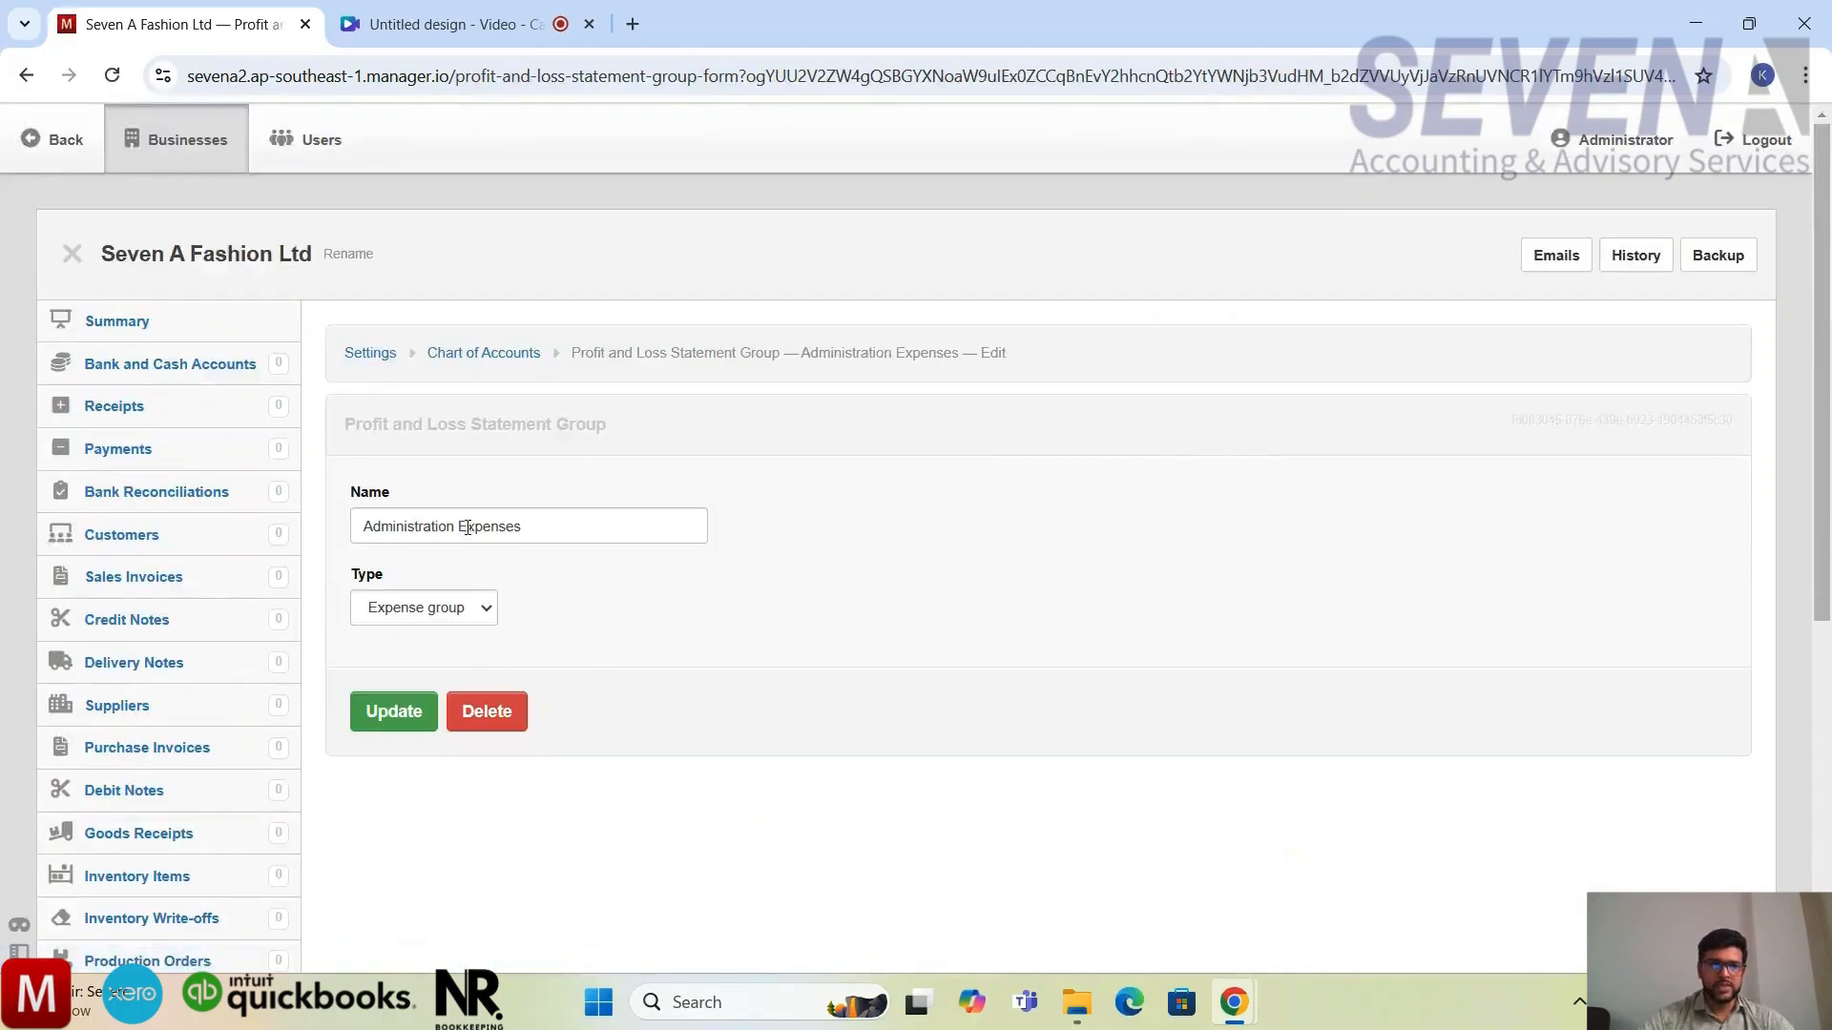
{"action": "left_click_drag", "start_coordinate": [463, 525], "coordinate": [367, 525]}
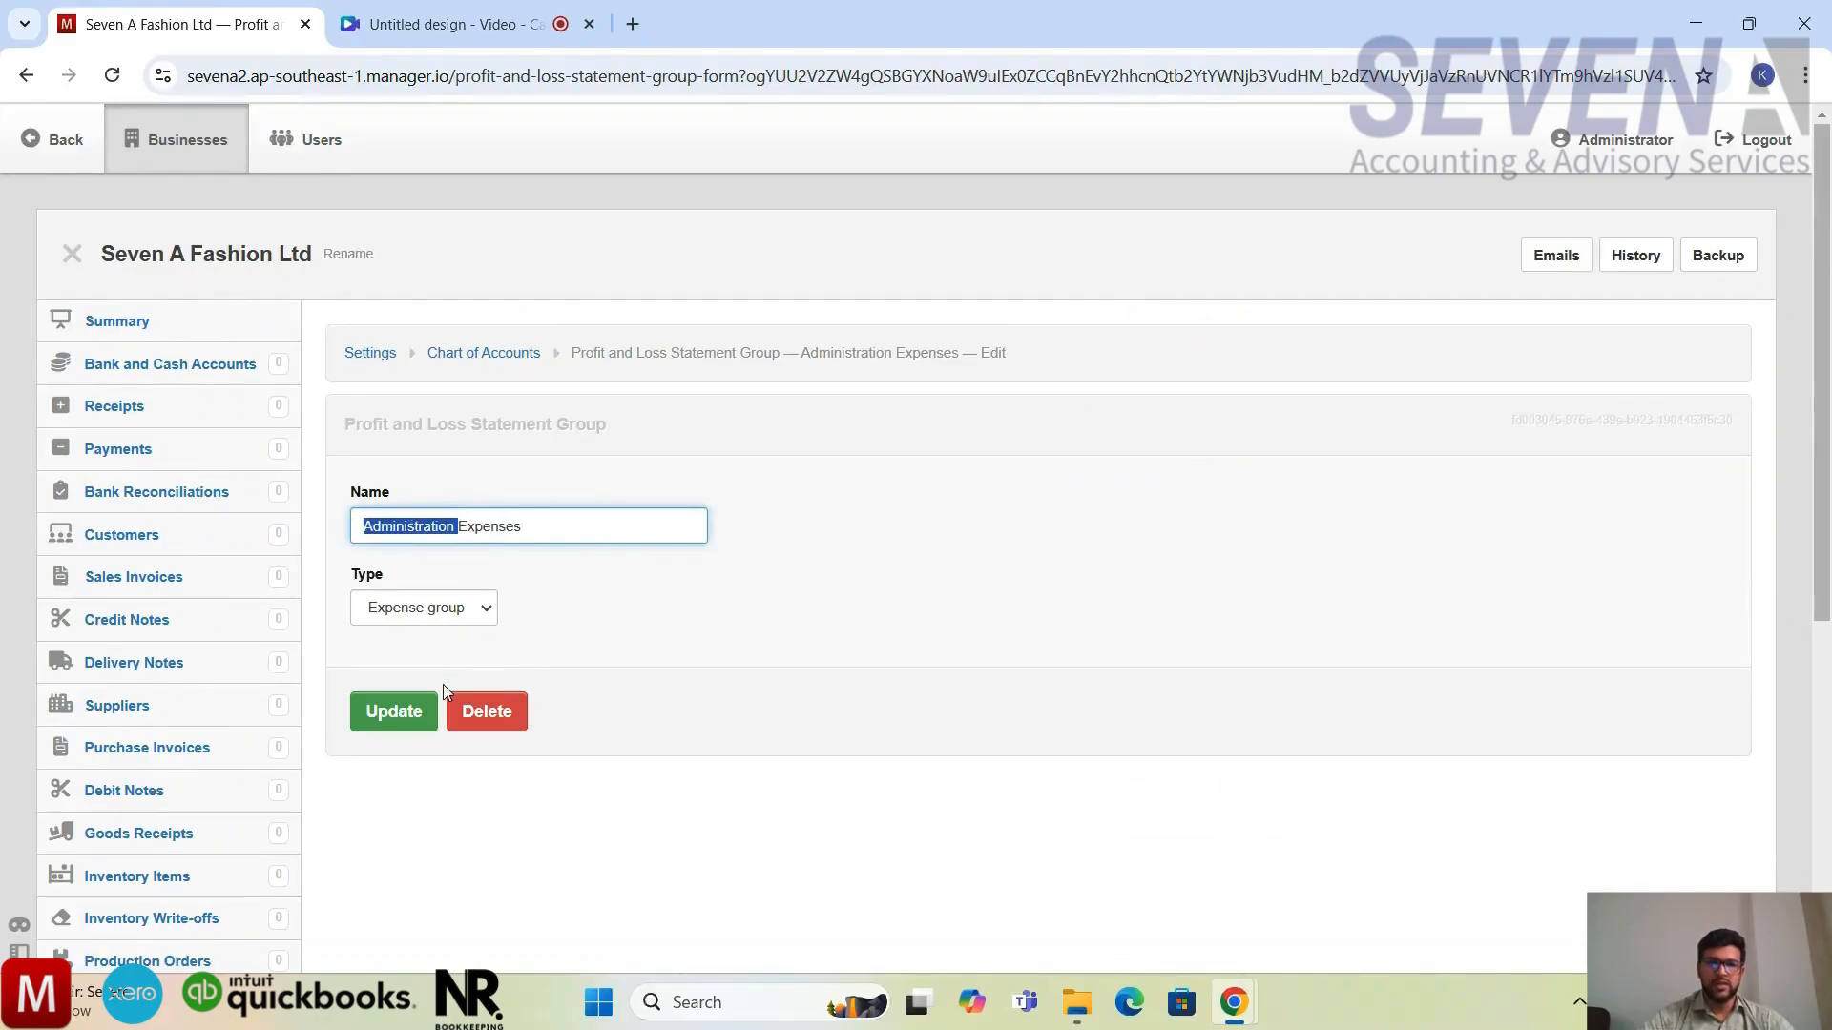
{"action": "left_click", "coordinate": [419, 711]}
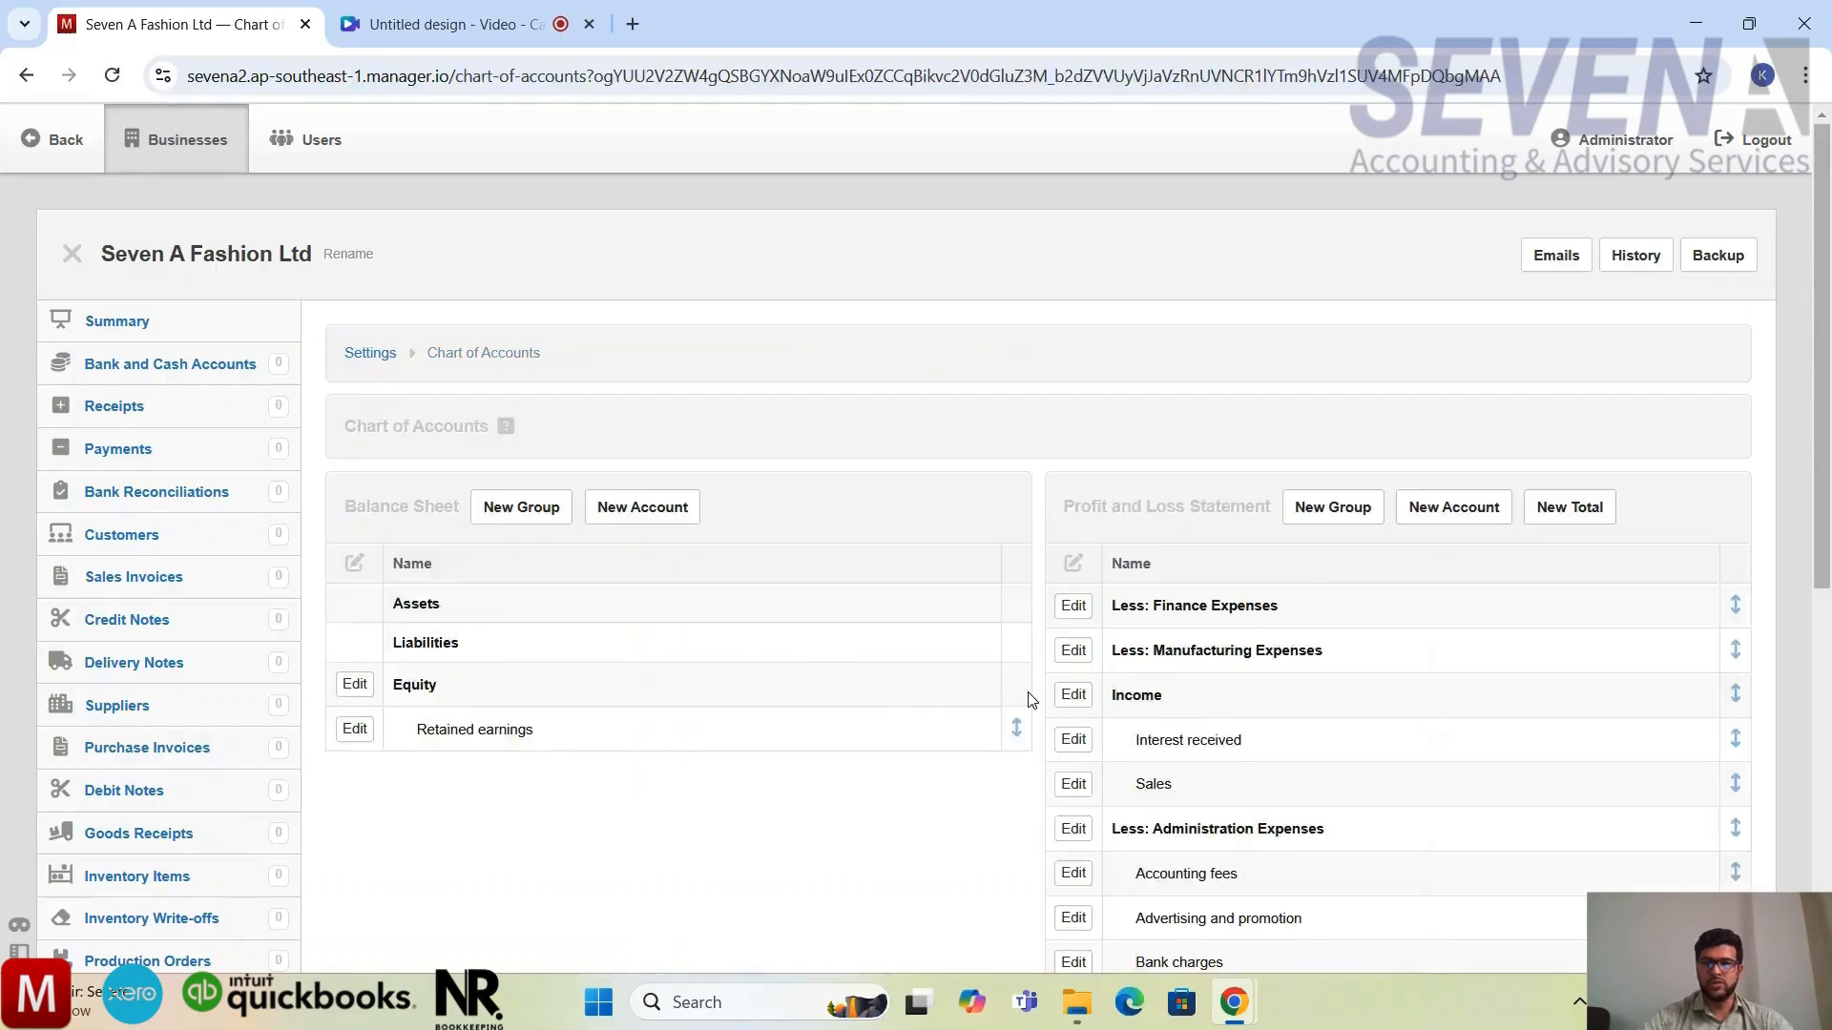
Examine the profit and loss statement groups and the accounts under each, from Finance Expenses to Net profit (loss)
{"action": "scroll", "coordinate": [1027, 699], "scroll_direction": "down", "scroll_amount": 1}
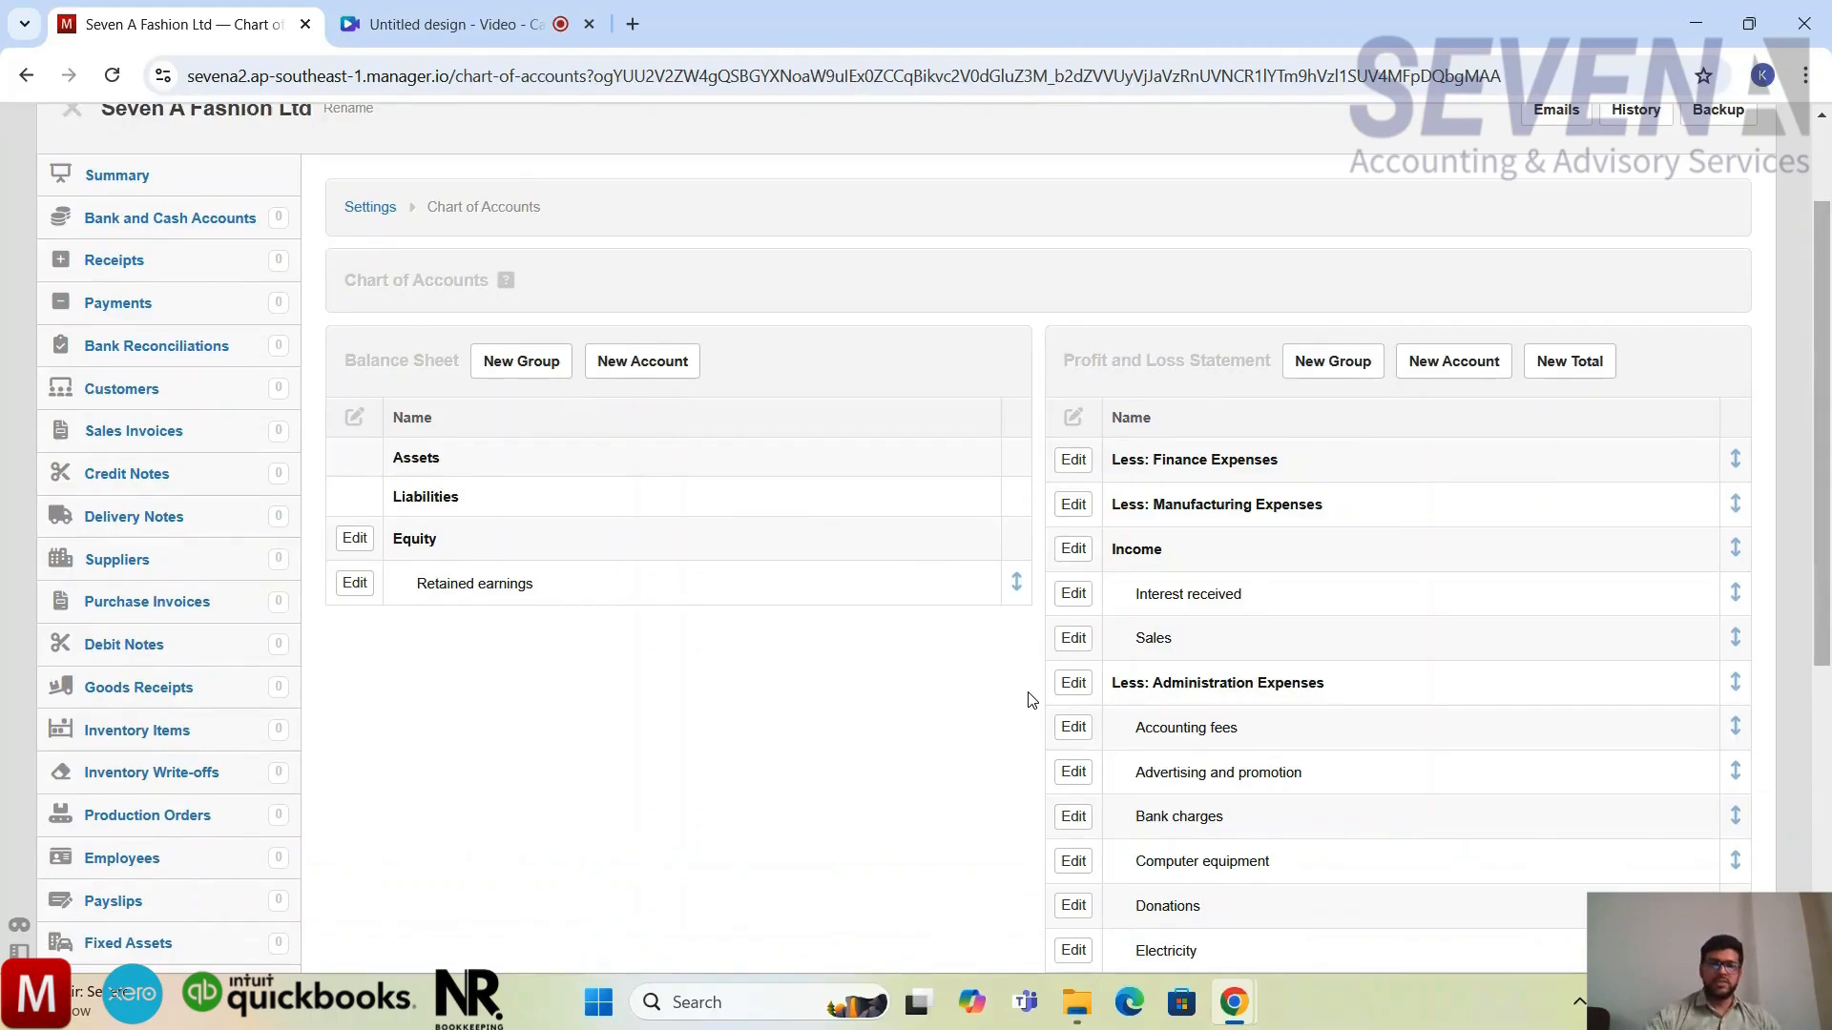
{"action": "scroll", "coordinate": [1029, 699], "scroll_direction": "down", "scroll_amount": 2}
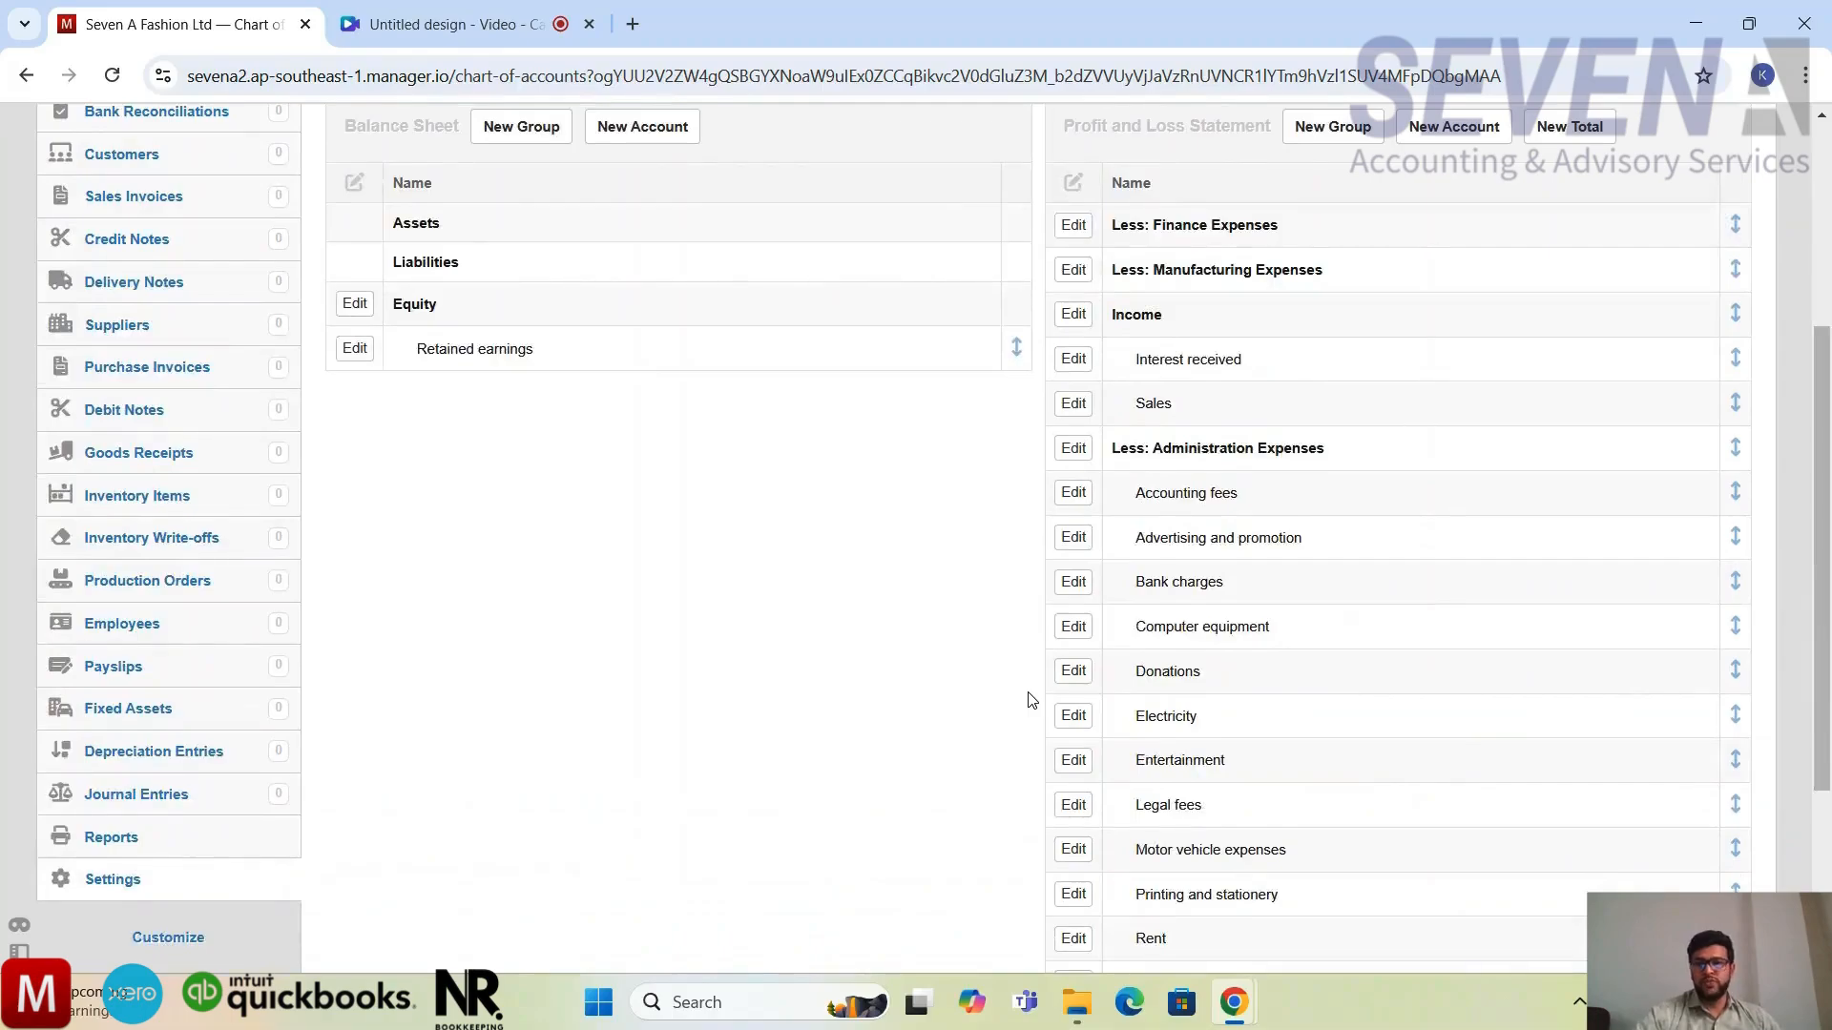
{"action": "scroll", "coordinate": [1028, 699], "scroll_direction": "down", "scroll_amount": 1}
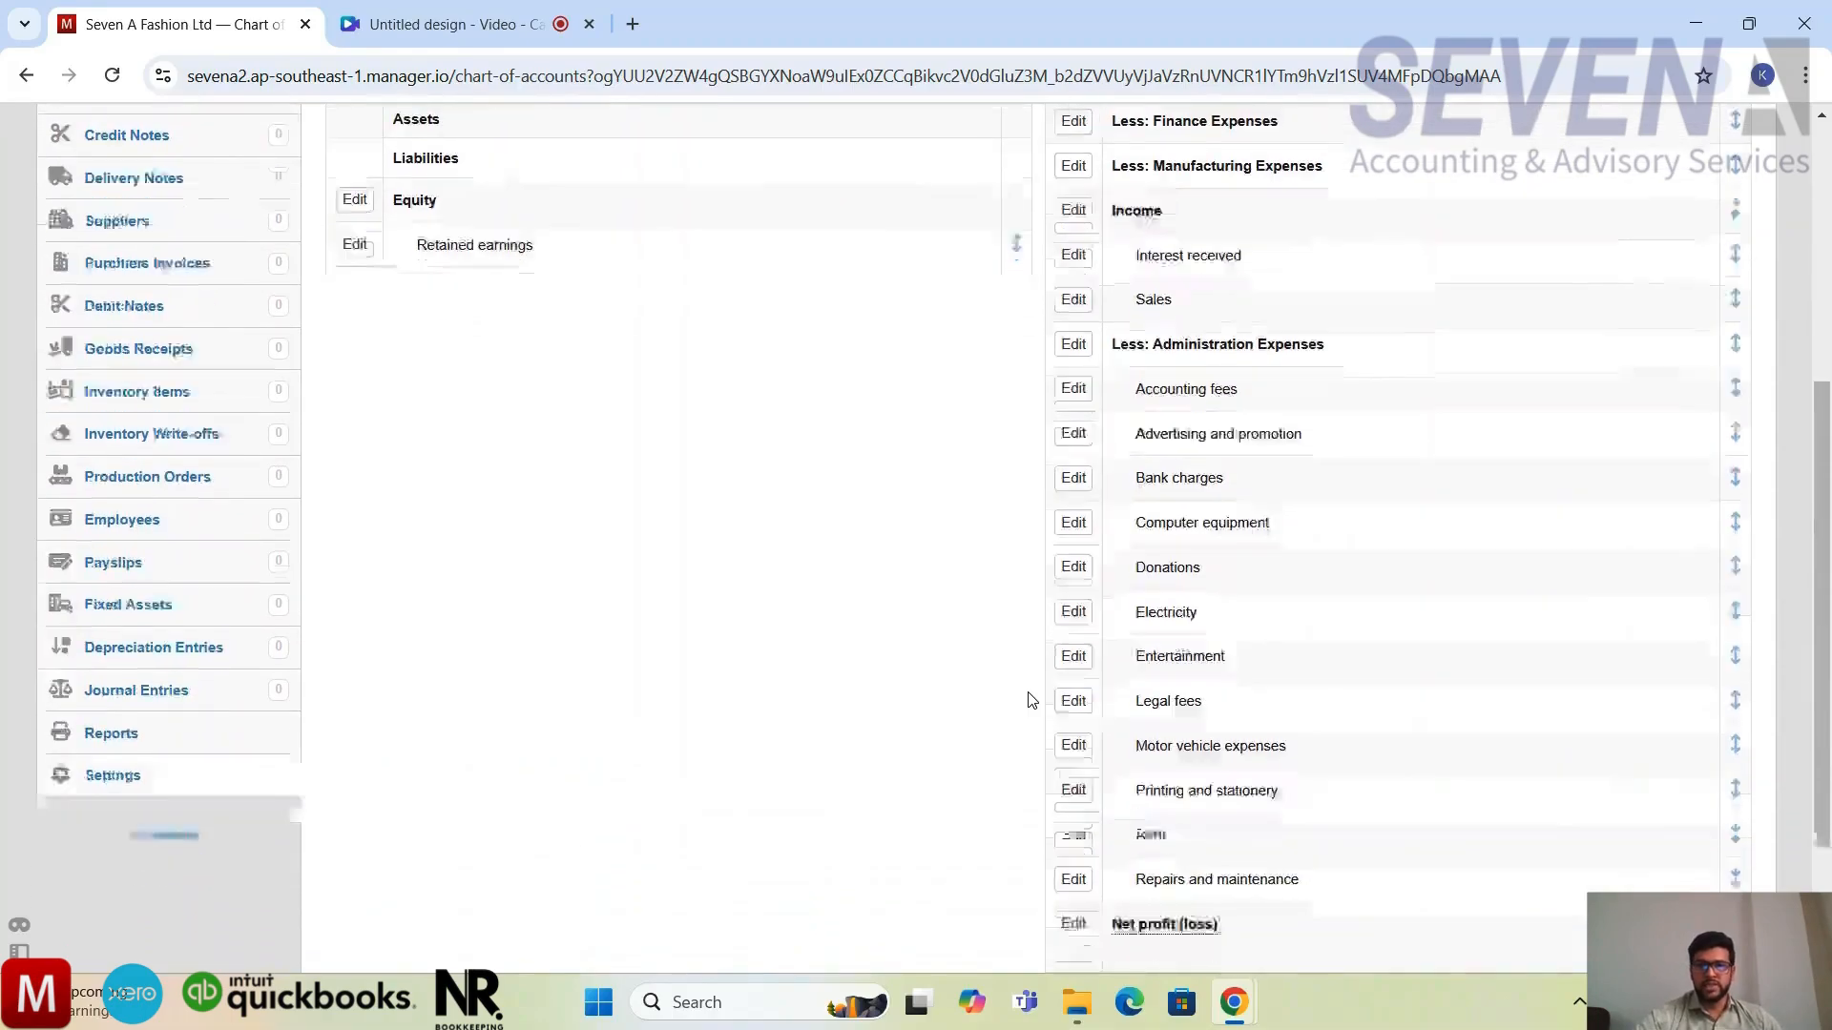
{"action": "scroll", "coordinate": [1029, 699], "scroll_direction": "up", "scroll_amount": 2}
{"action": "scroll", "coordinate": [1029, 700], "scroll_direction": "up", "scroll_amount": 1}
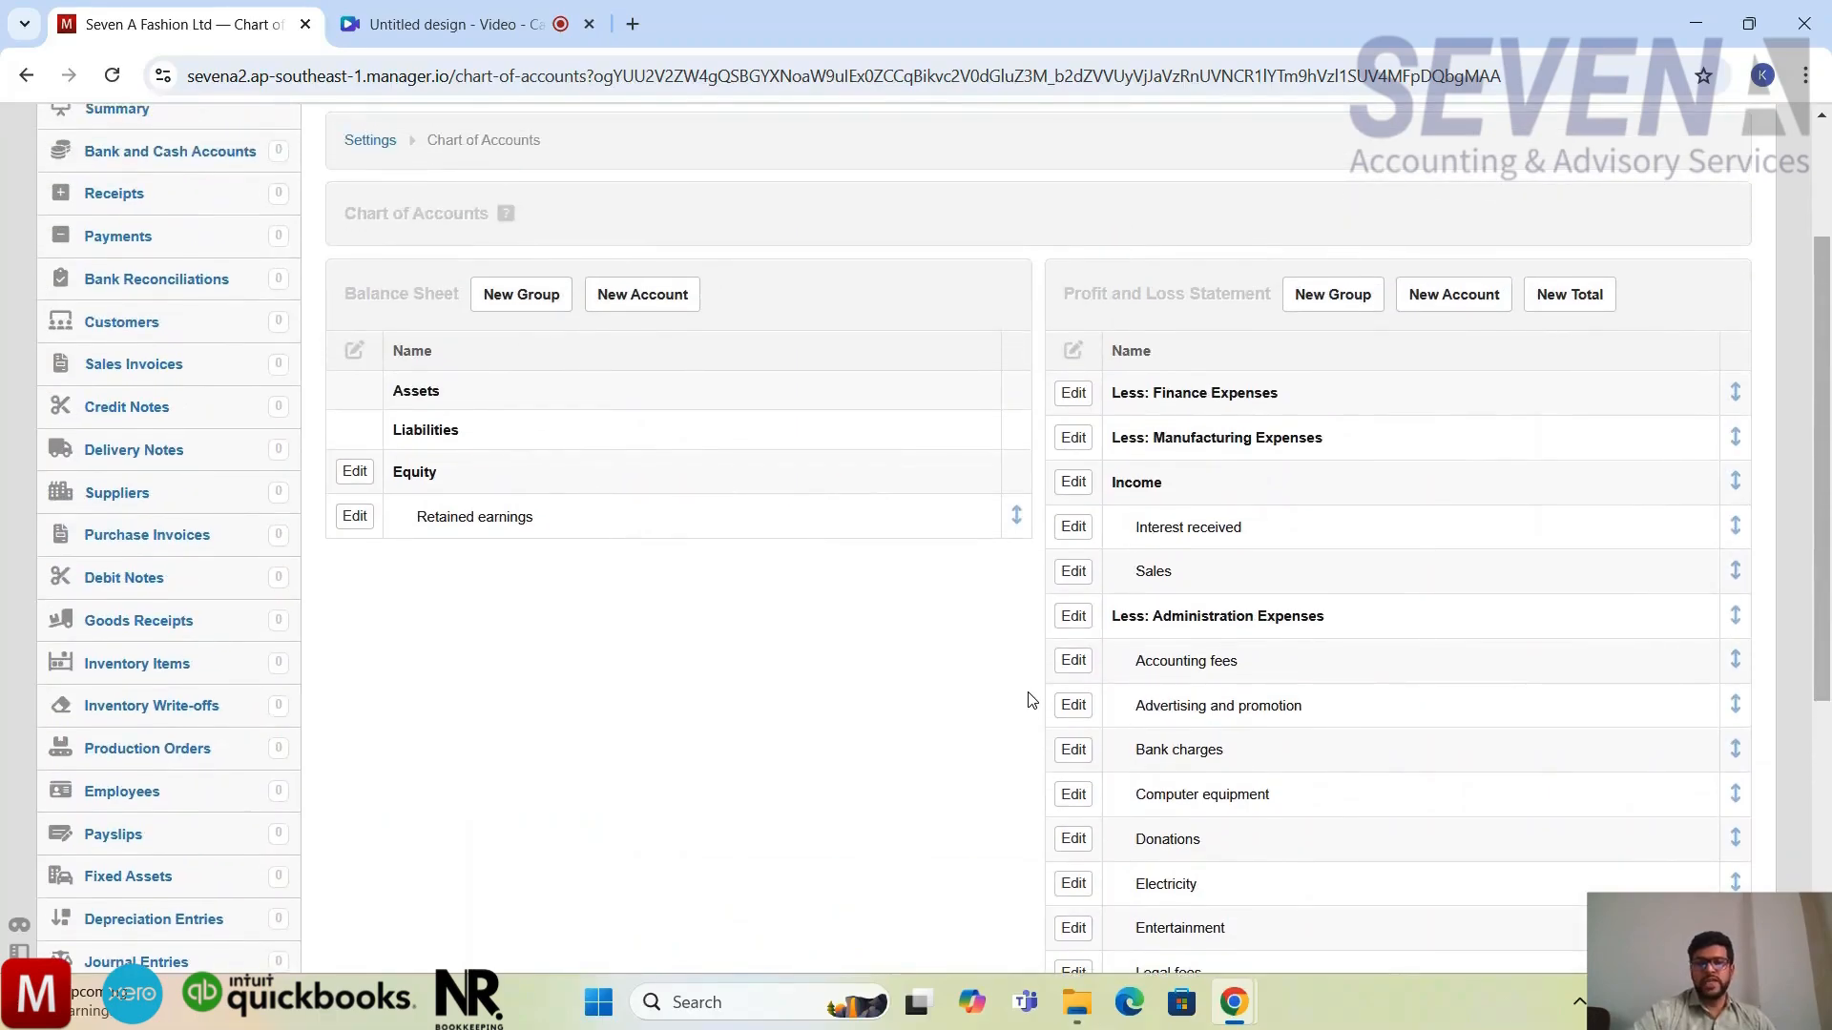
{"action": "scroll", "coordinate": [1029, 699], "scroll_direction": "down", "scroll_amount": 1}
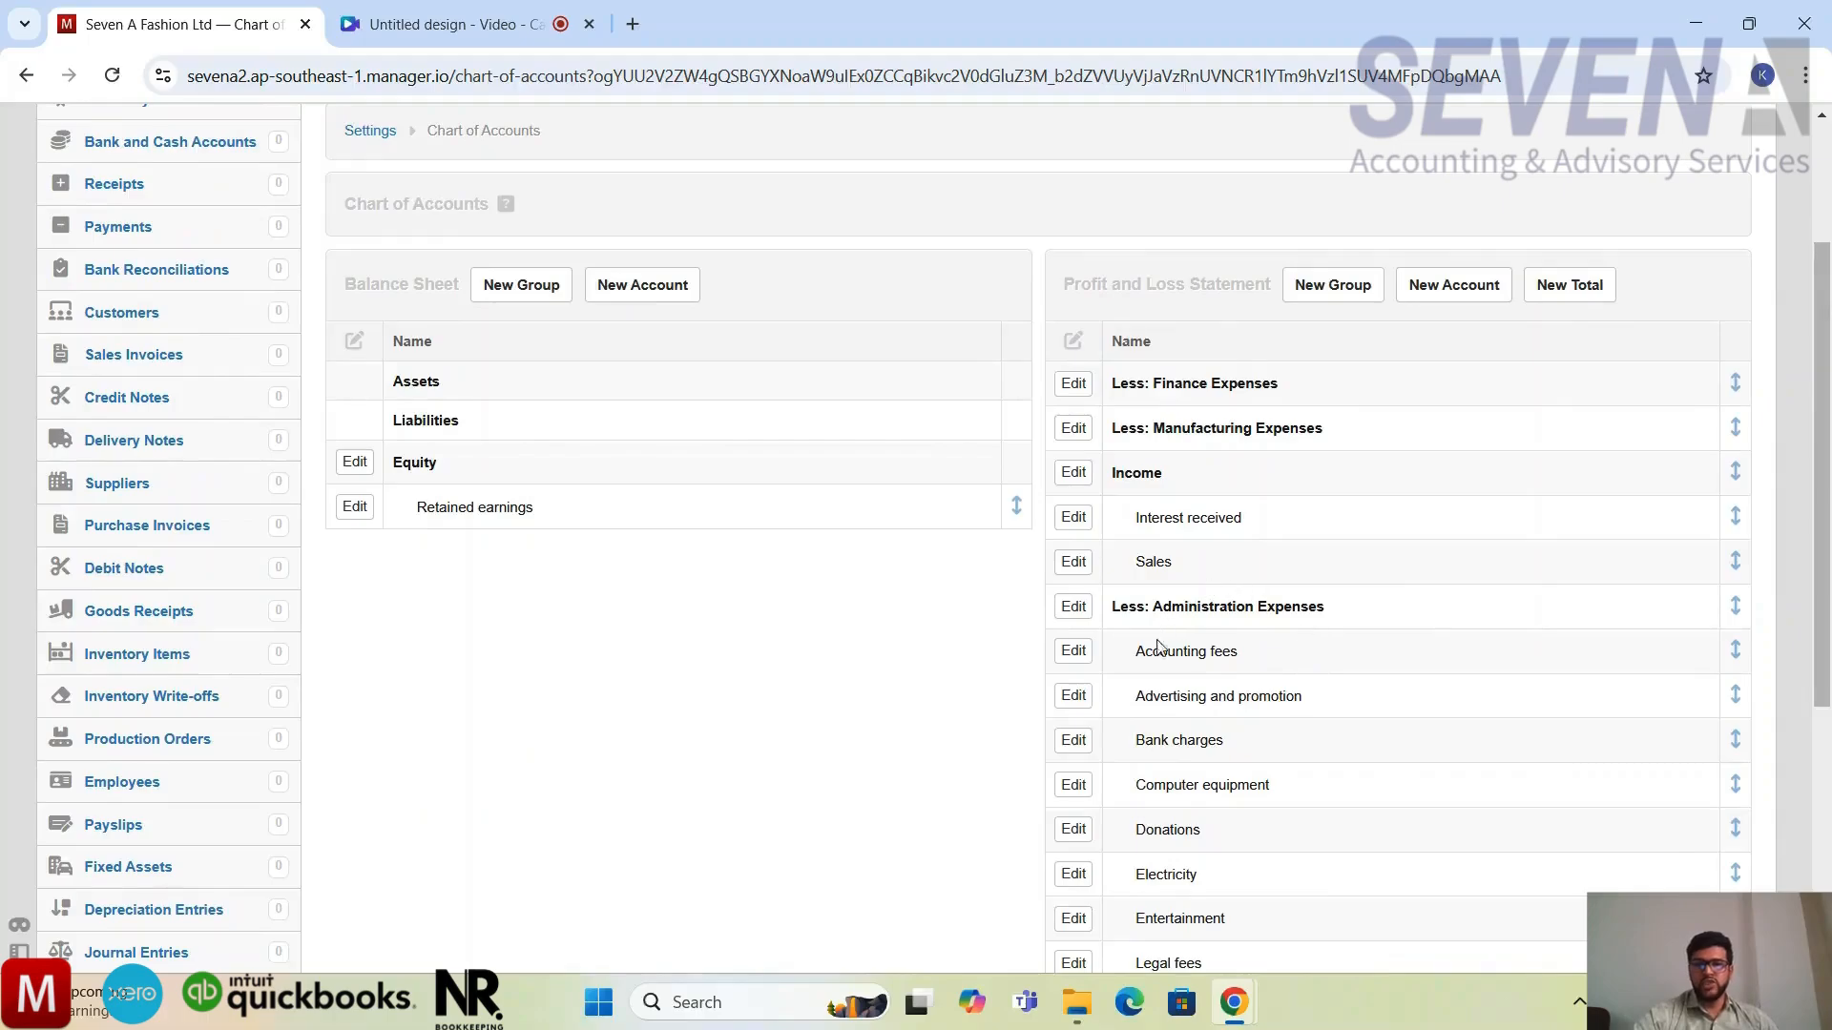
{"action": "scroll", "coordinate": [1215, 668], "scroll_direction": "down", "scroll_amount": 1}
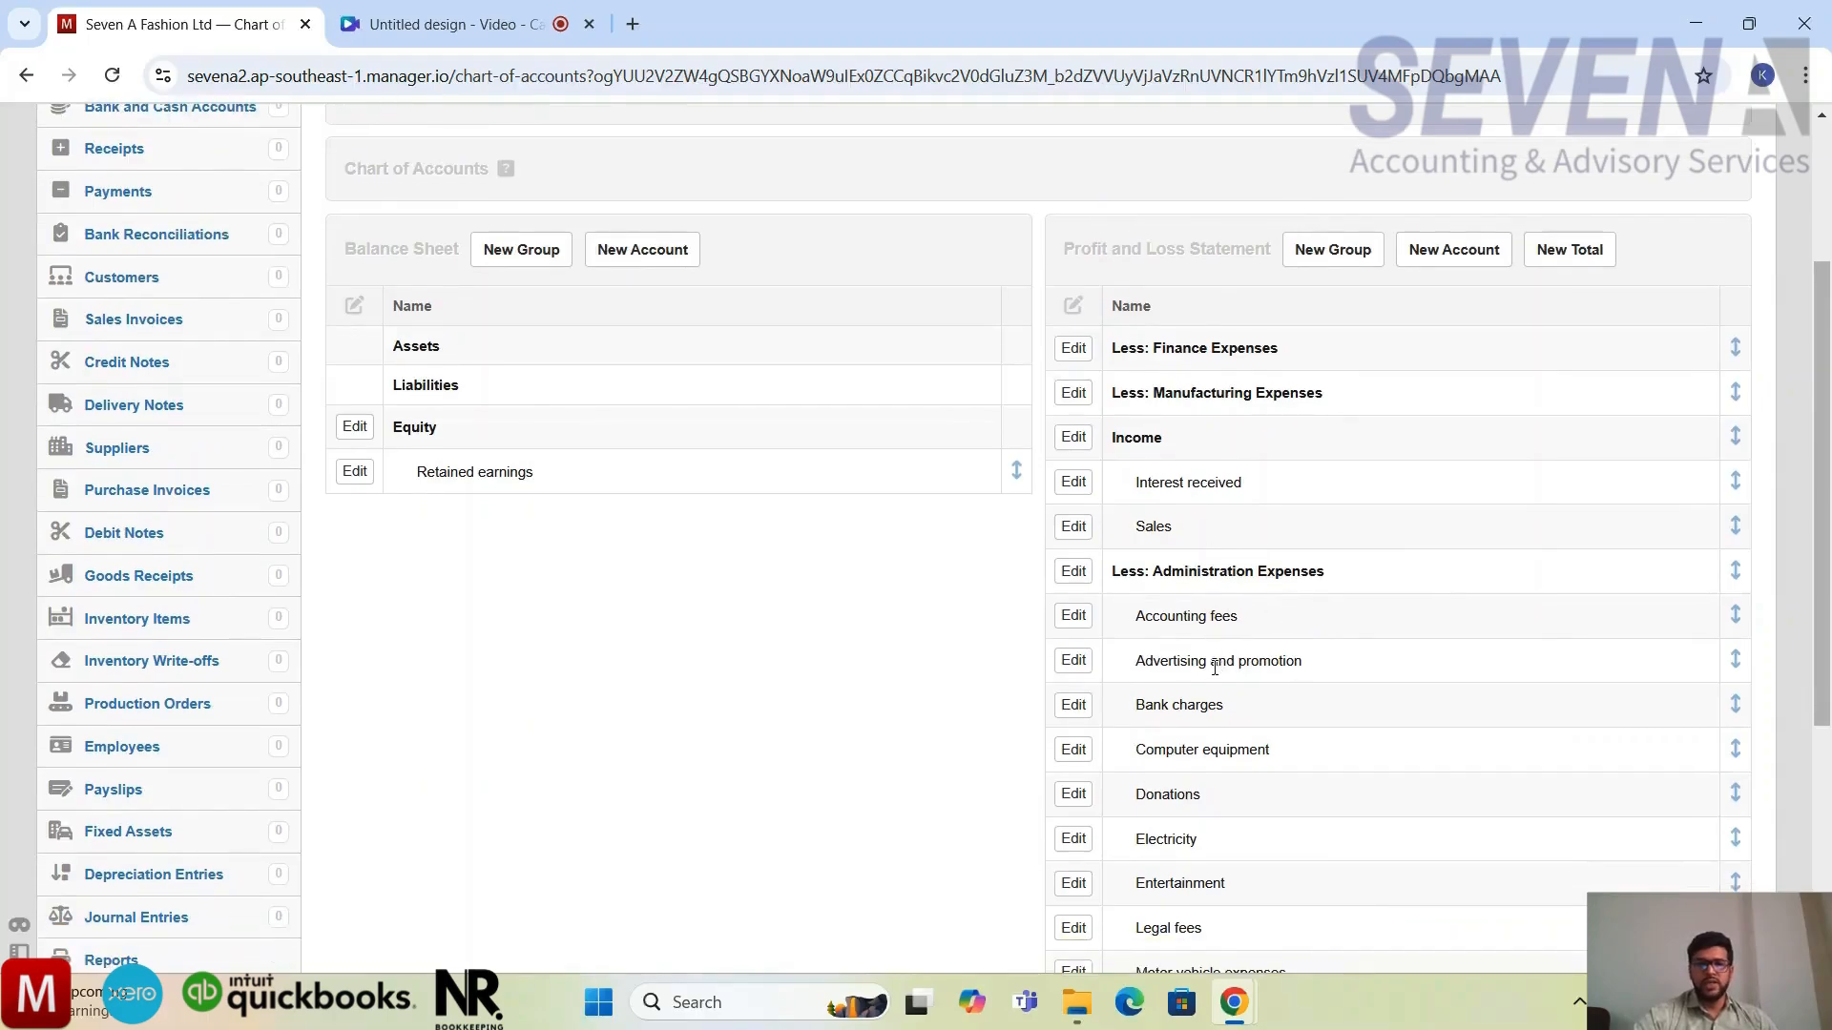
{"action": "scroll", "coordinate": [1216, 668], "scroll_direction": "down", "scroll_amount": 3}
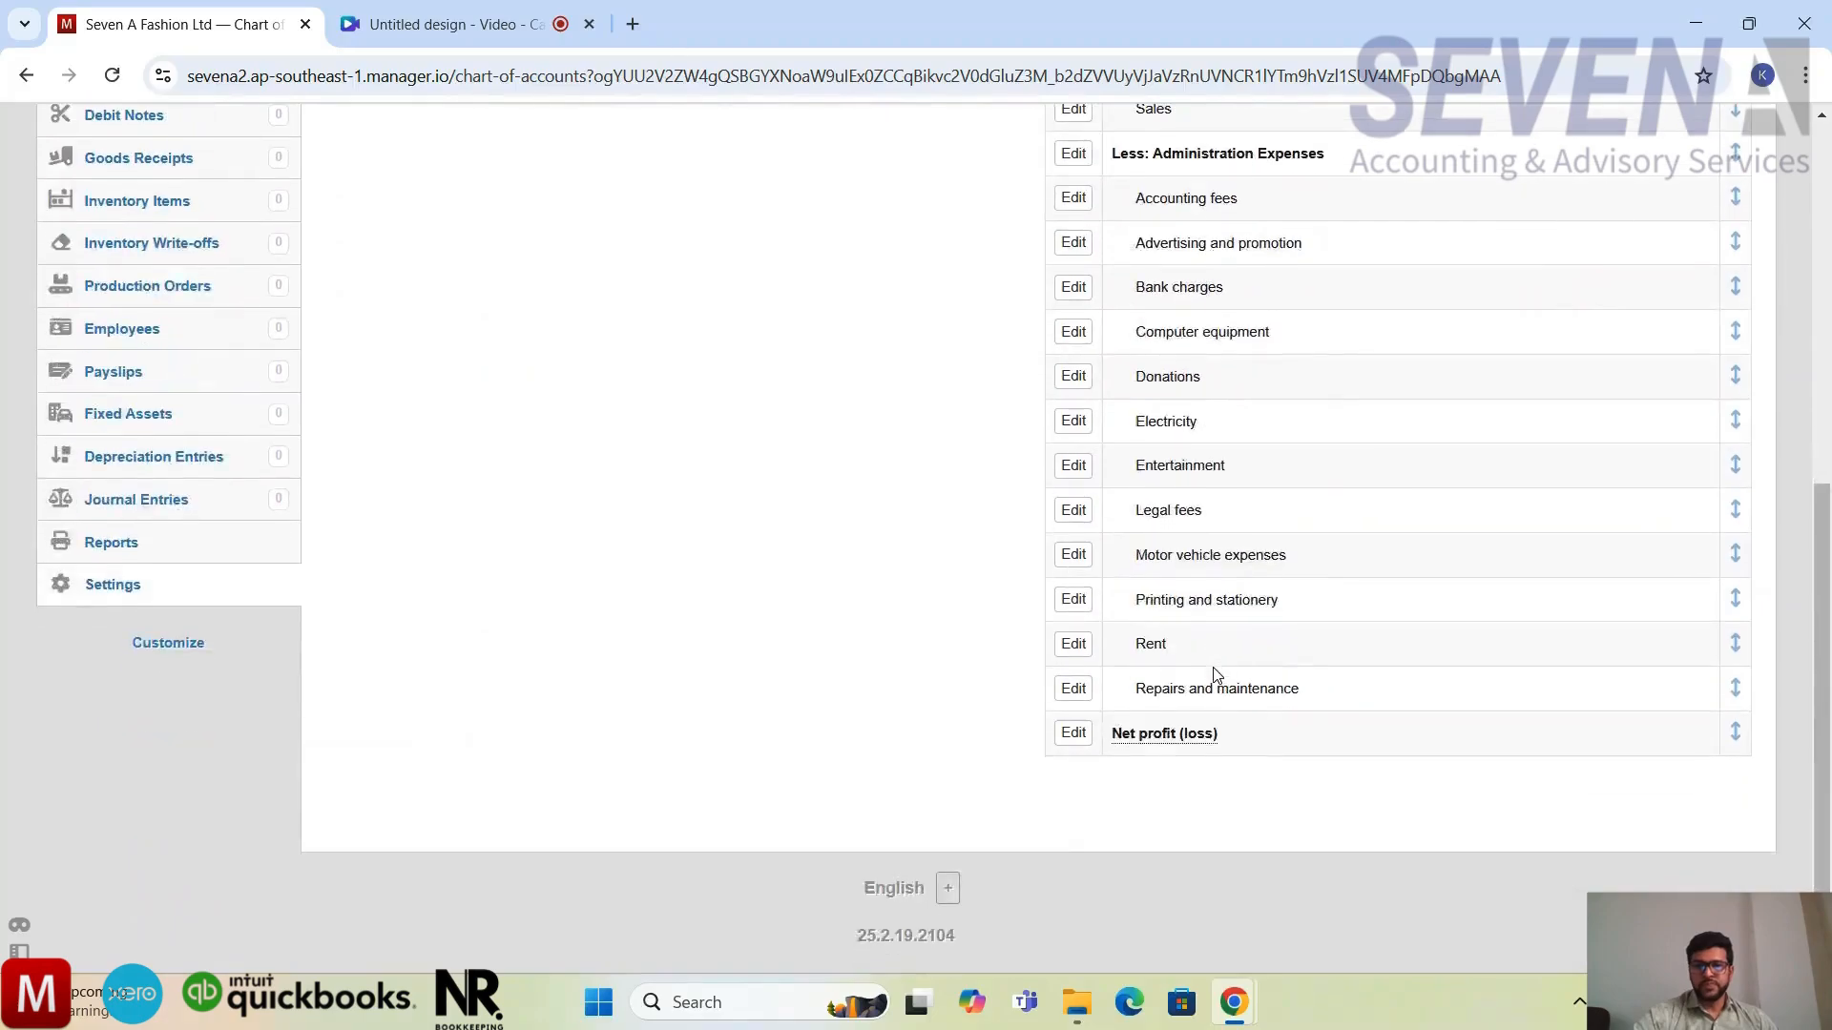
{"action": "scroll", "coordinate": [1217, 675], "scroll_direction": "up", "scroll_amount": 2}
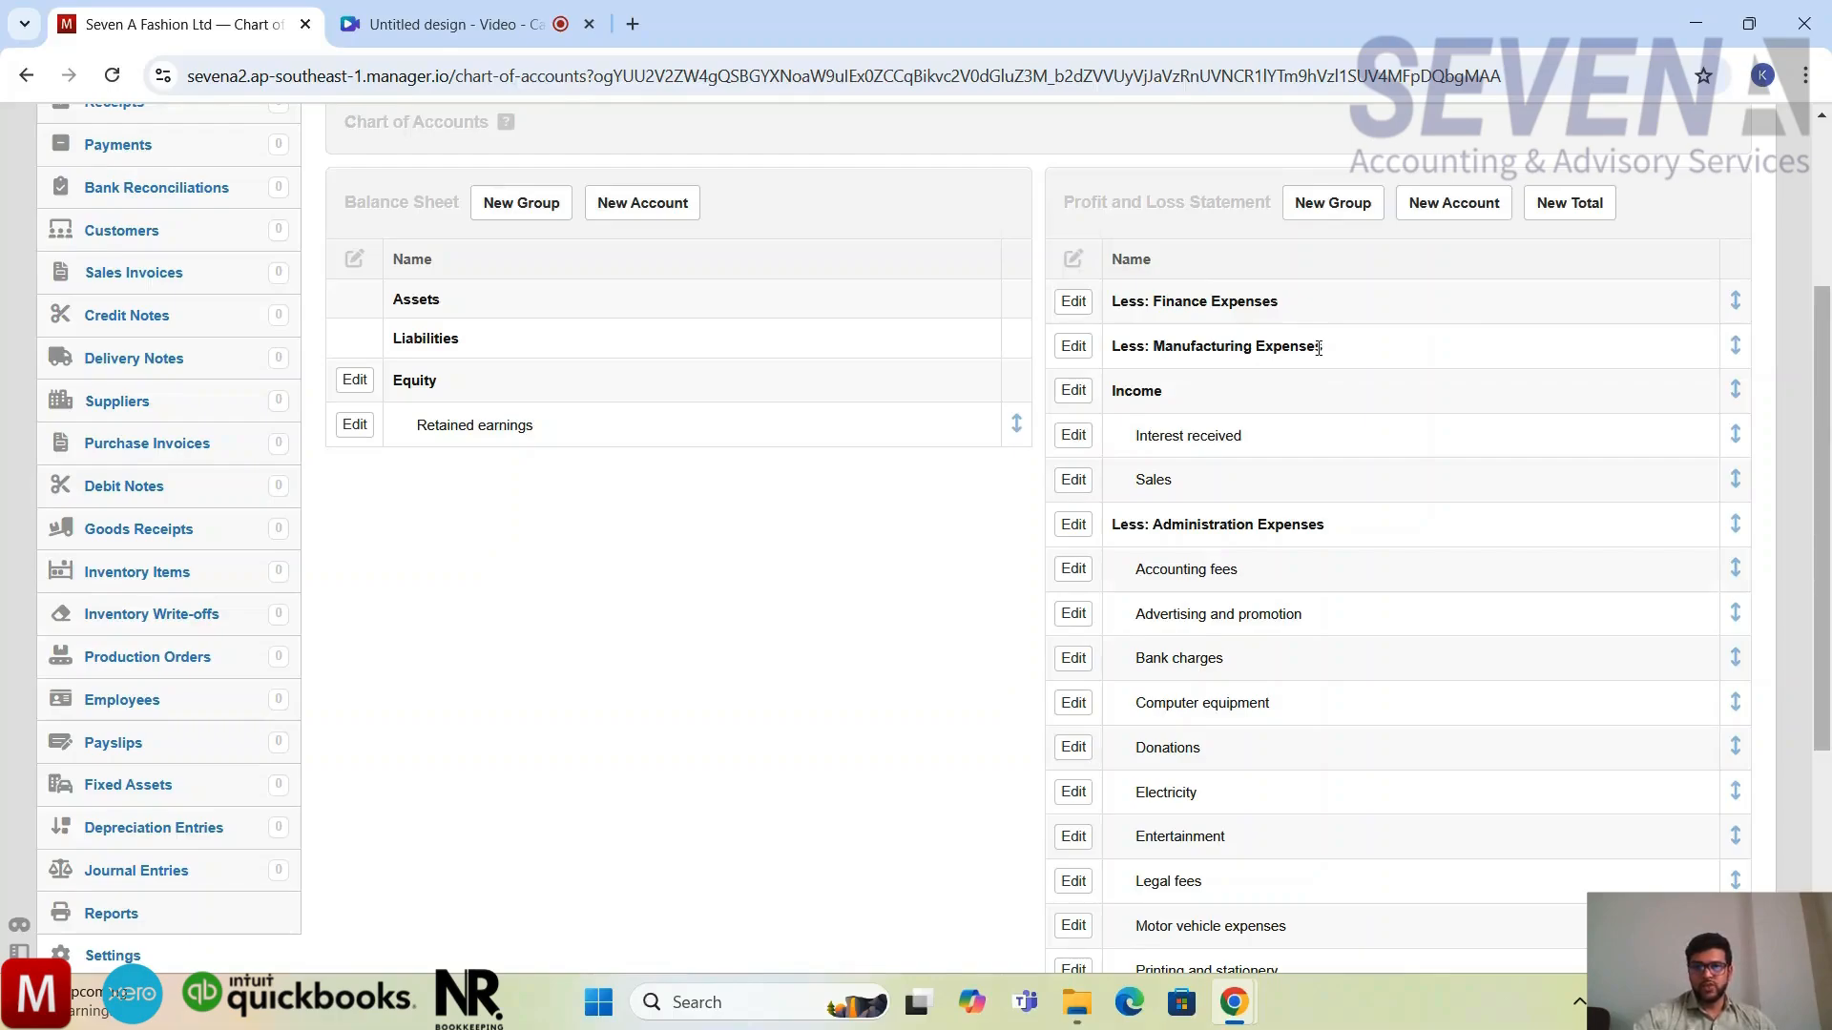
Create a profit and loss account named "Direct Labor" in the Manufacturing Expenses group and continue with another new account
{"action": "left_click_drag", "start_coordinate": [1316, 349], "coordinate": [1181, 348]}
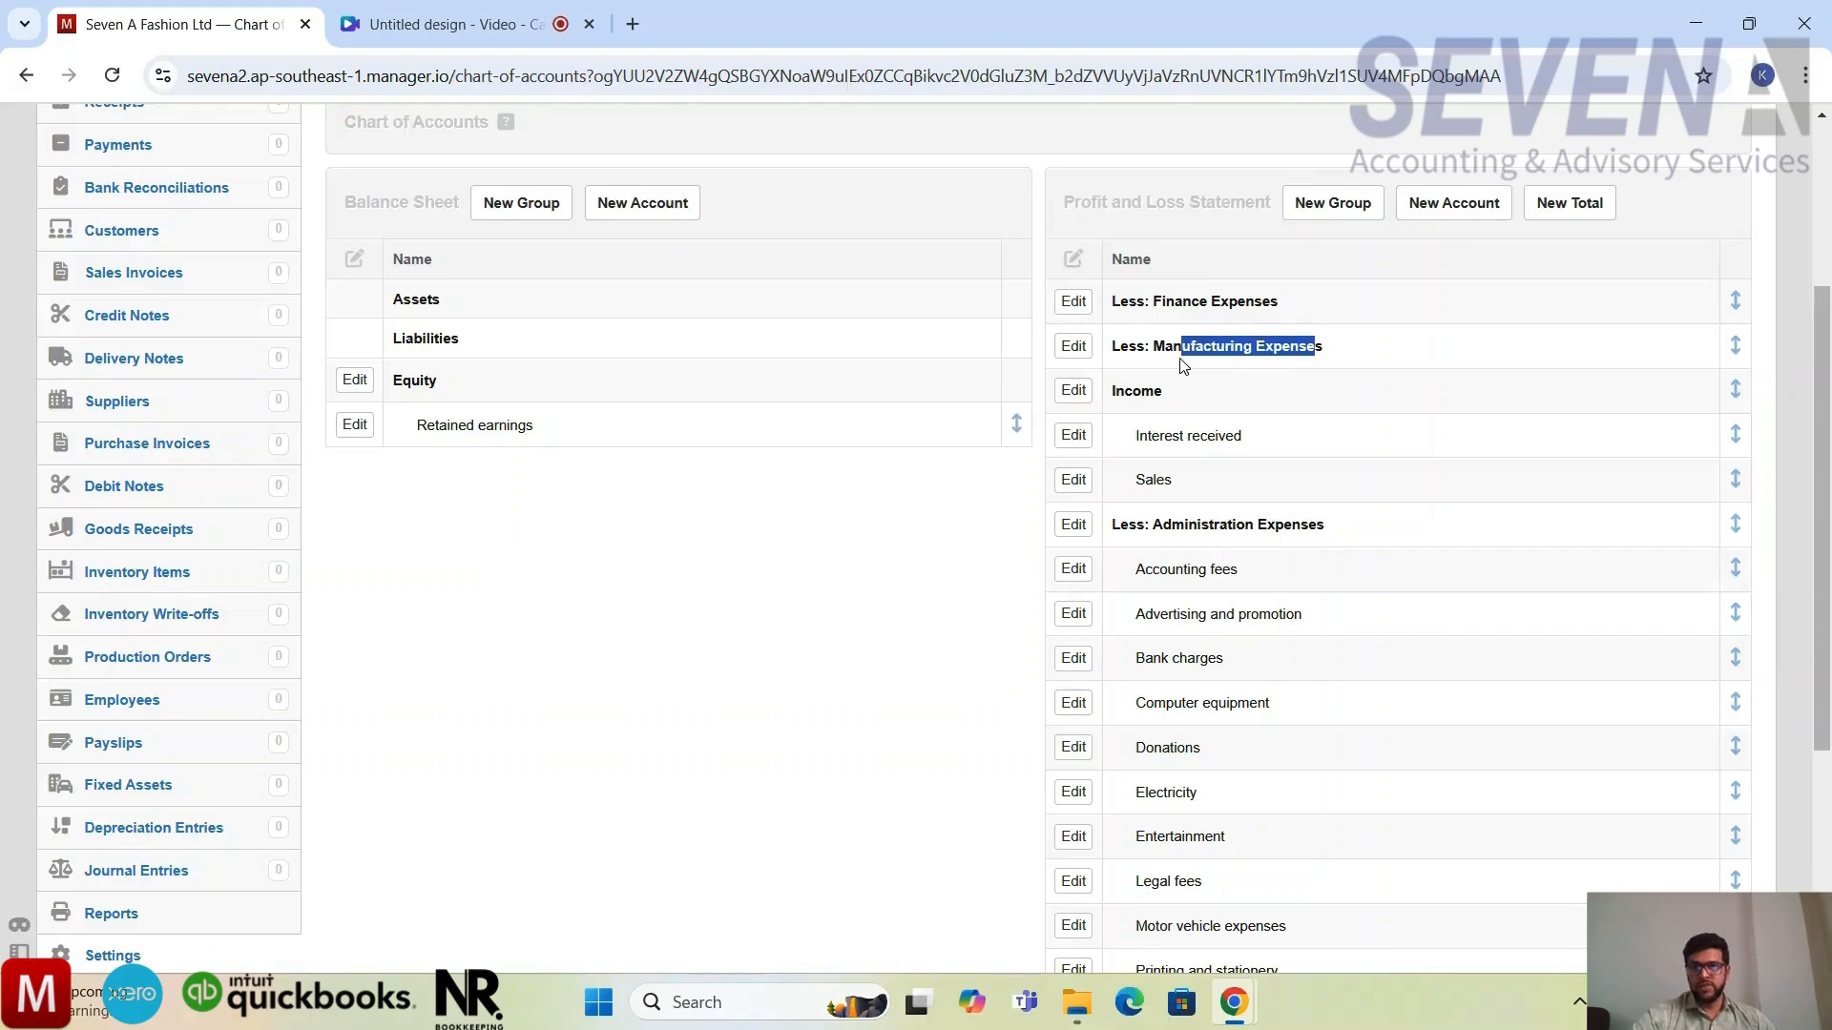
{"action": "left_click", "coordinate": [1341, 356]}
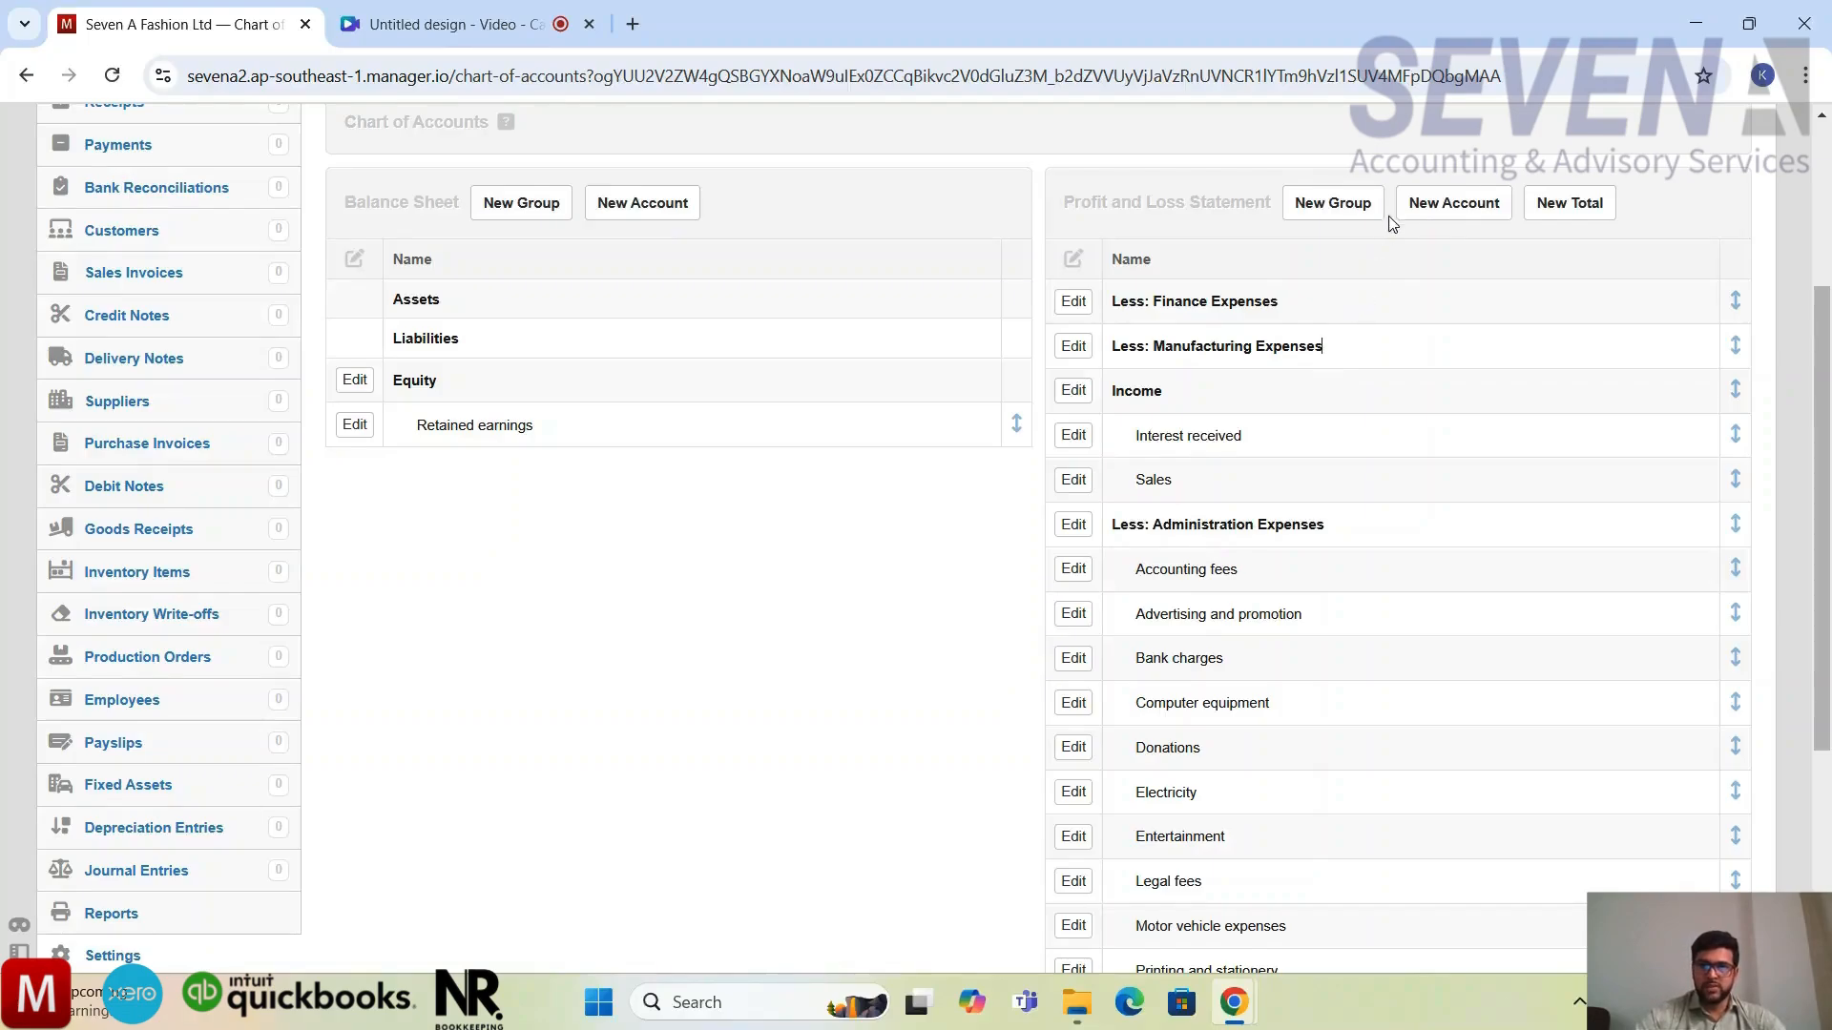
{"action": "left_click", "coordinate": [1437, 225]}
{"action": "left_click", "coordinate": [585, 542]}
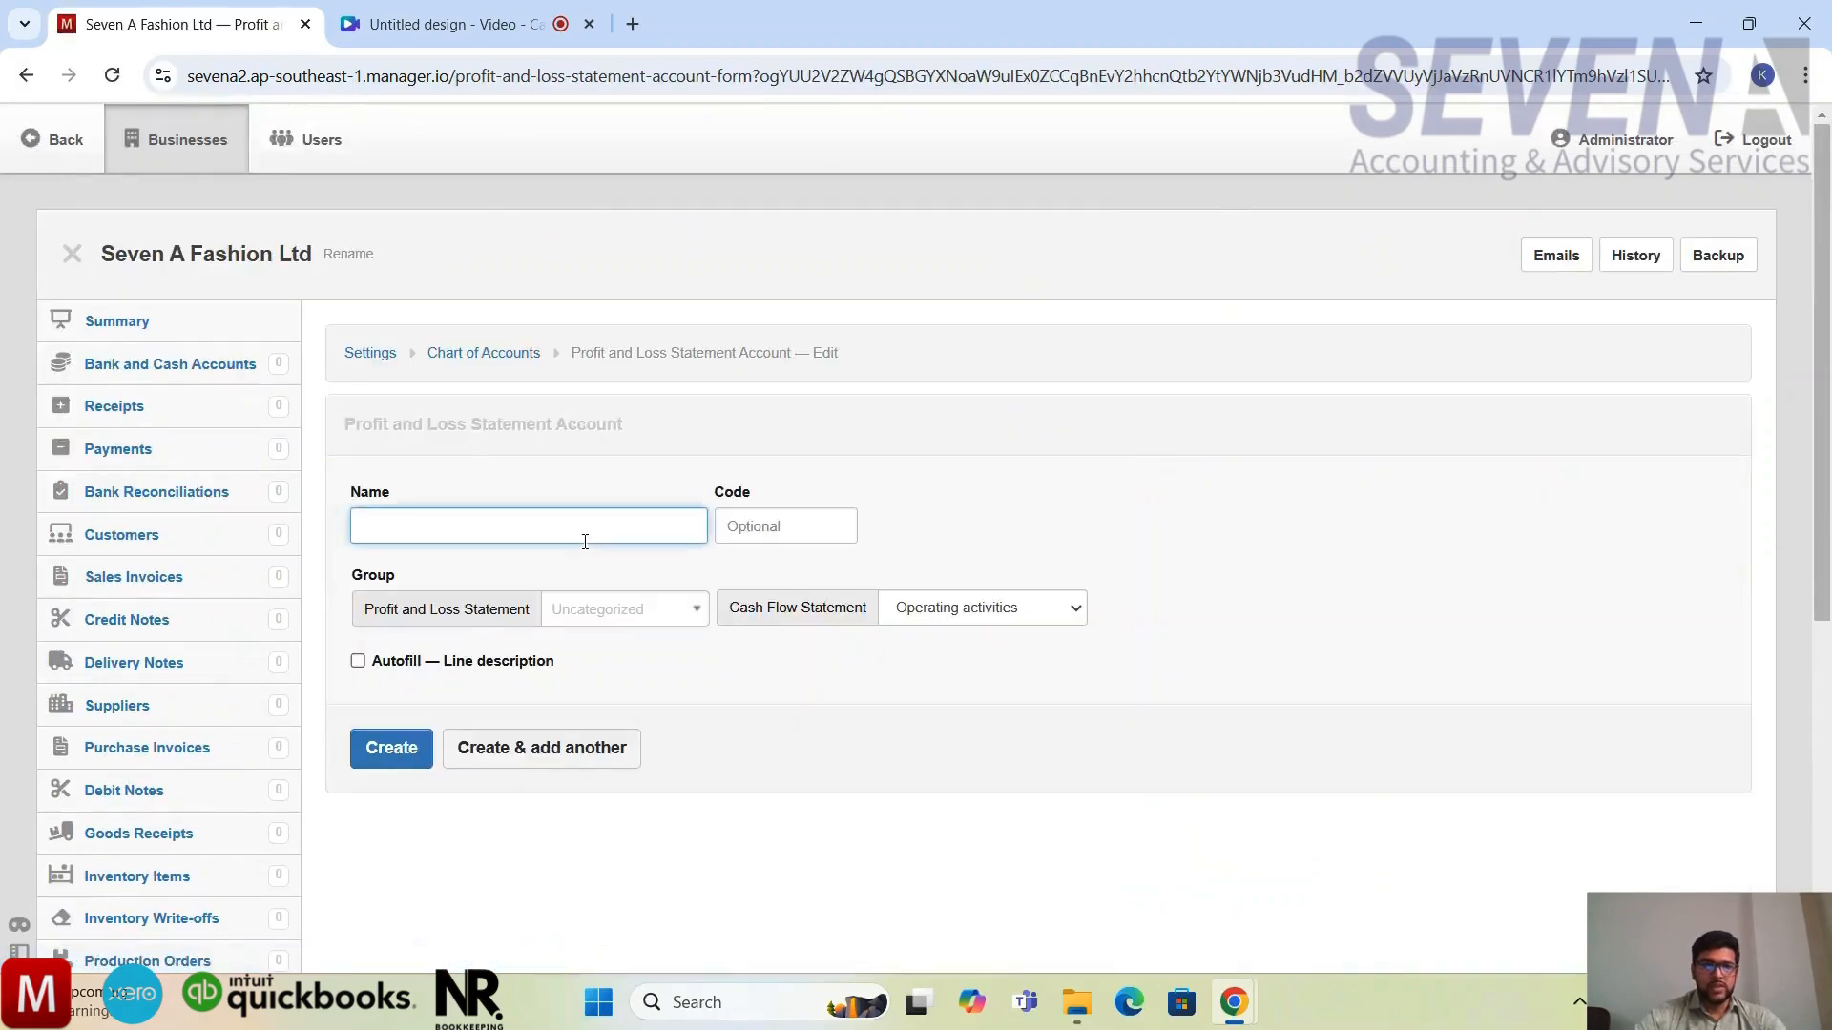
{"action": "type", "text": "Direct Labor"}
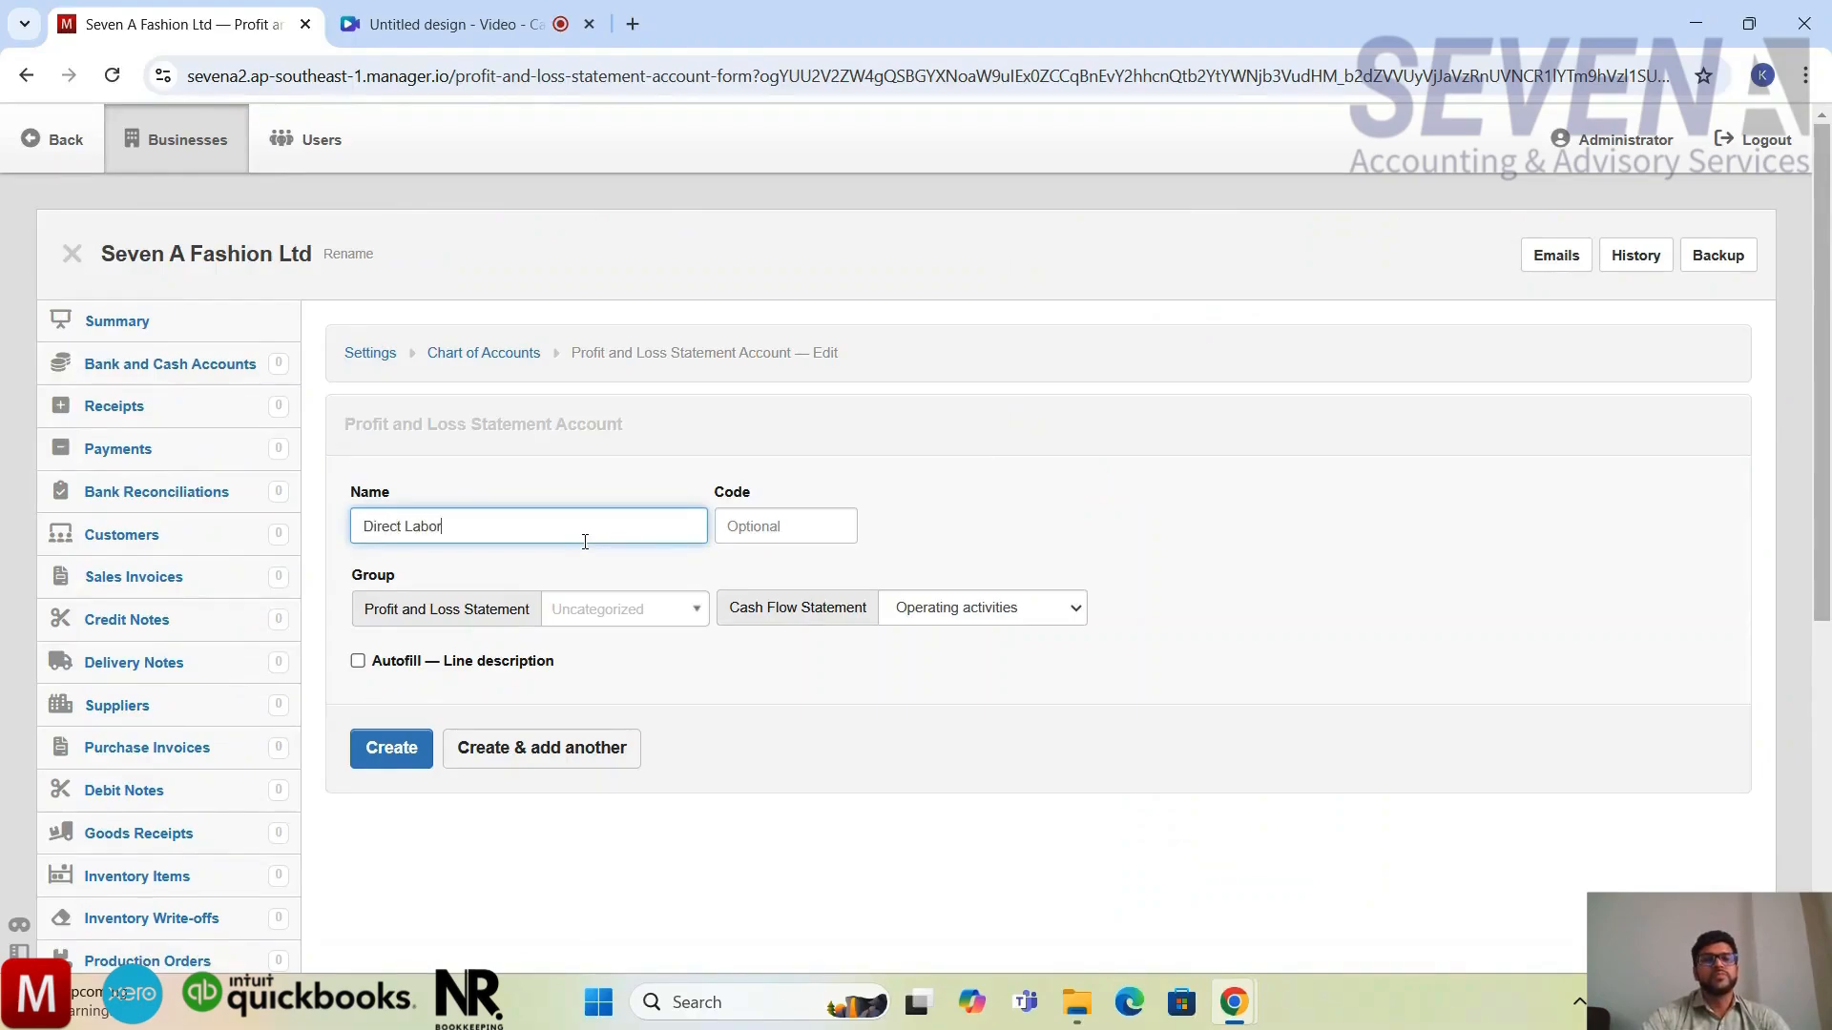
{"action": "left_click", "coordinate": [644, 608]}
{"action": "left_click", "coordinate": [625, 768]}
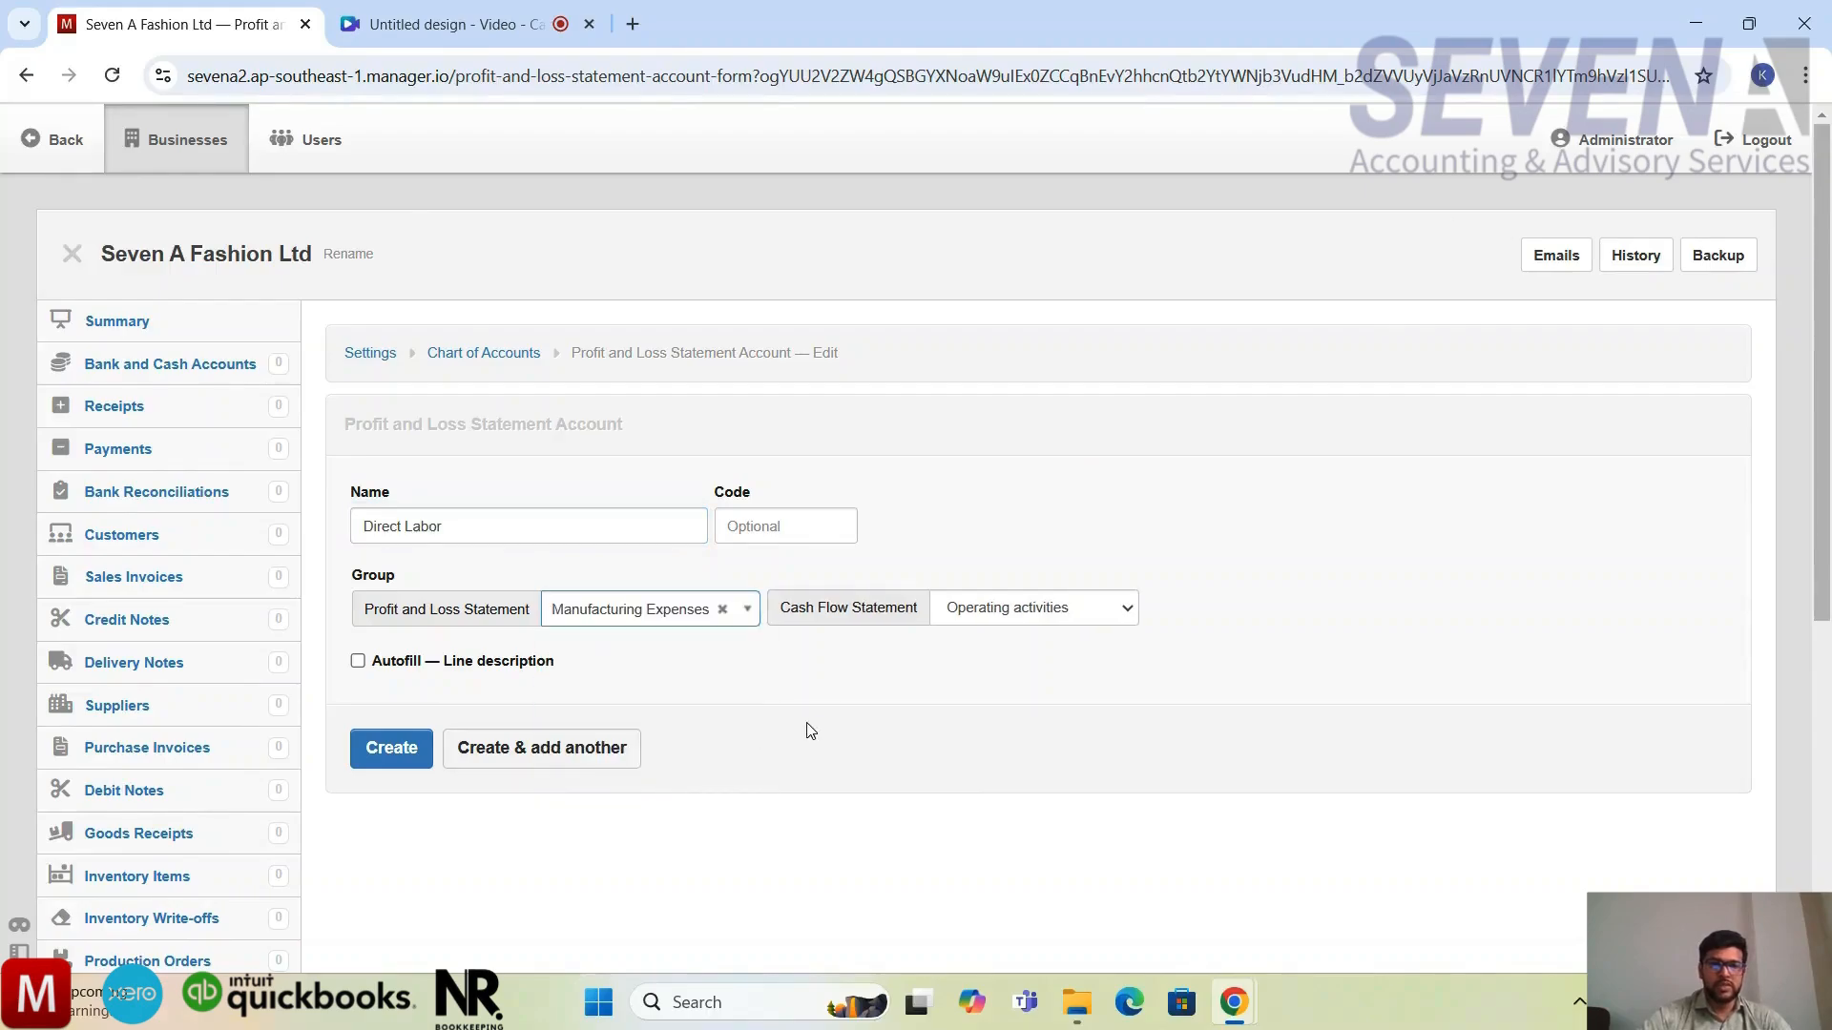
{"action": "left_click", "coordinate": [472, 757]}
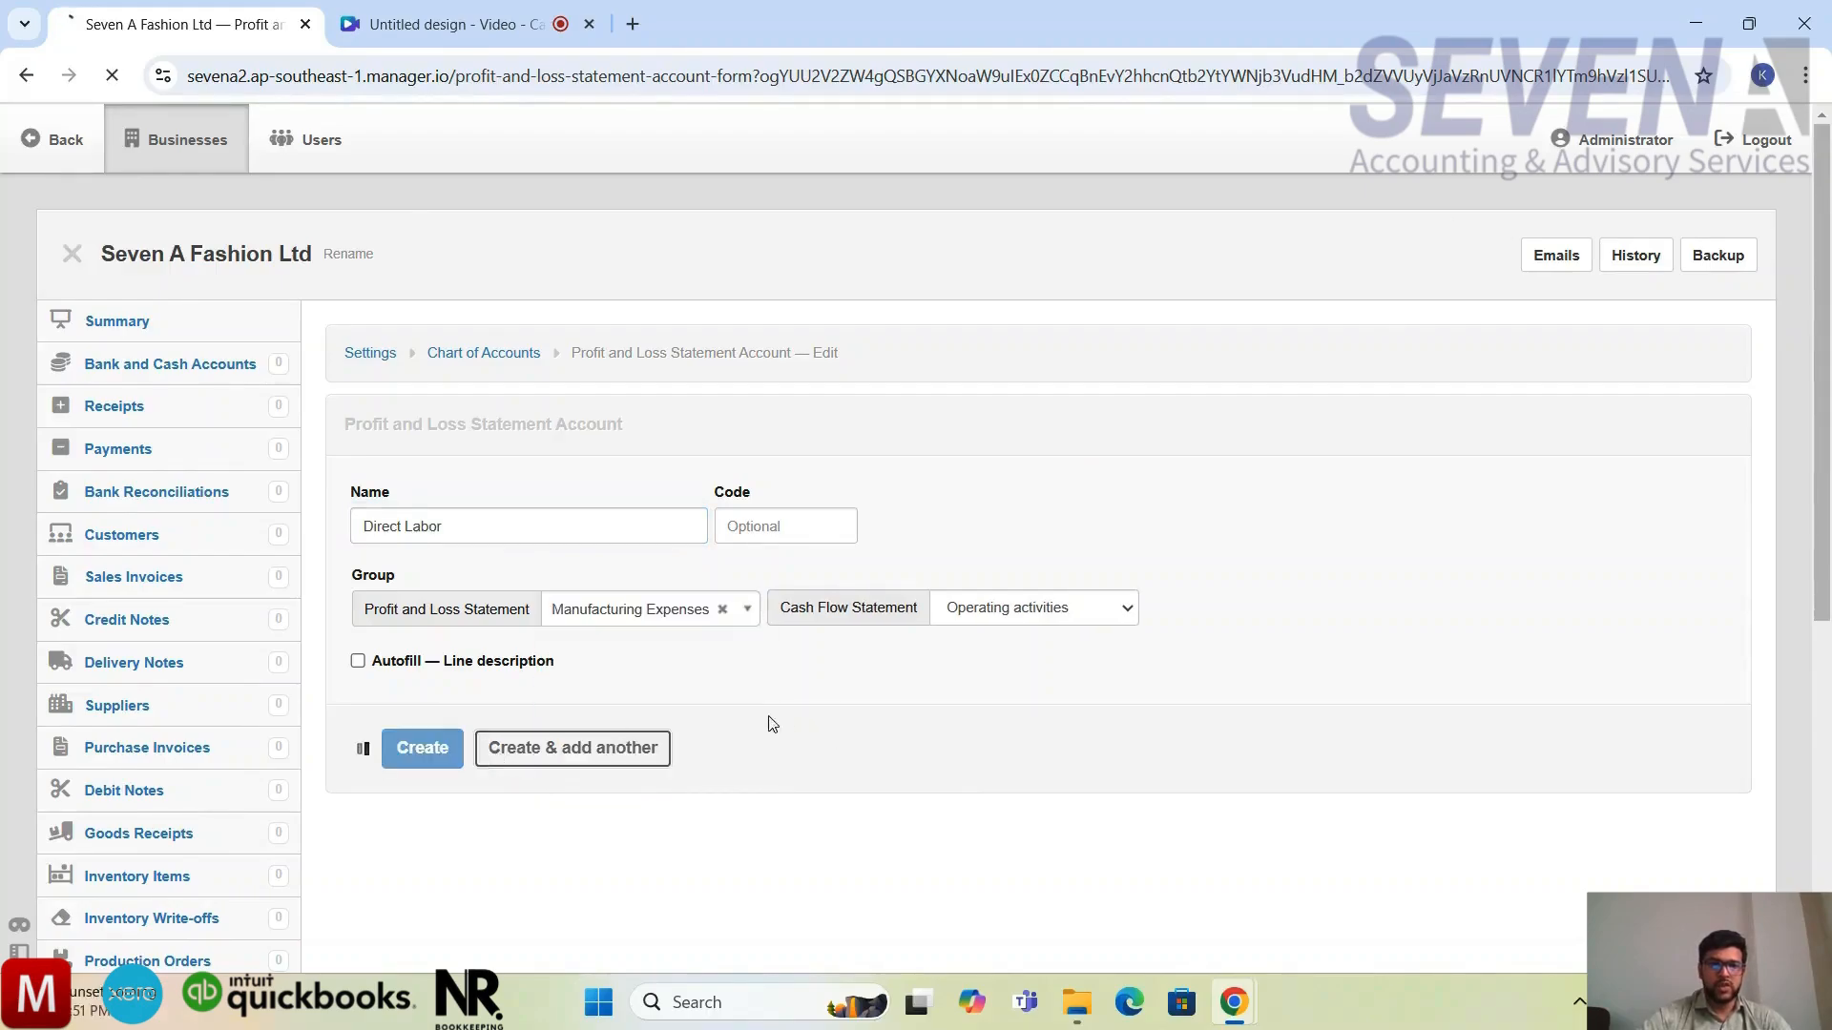
Create the account "Factory electricity" in the Manufacturing Expenses group and continue with another new account
{"action": "left_click", "coordinate": [586, 516]}
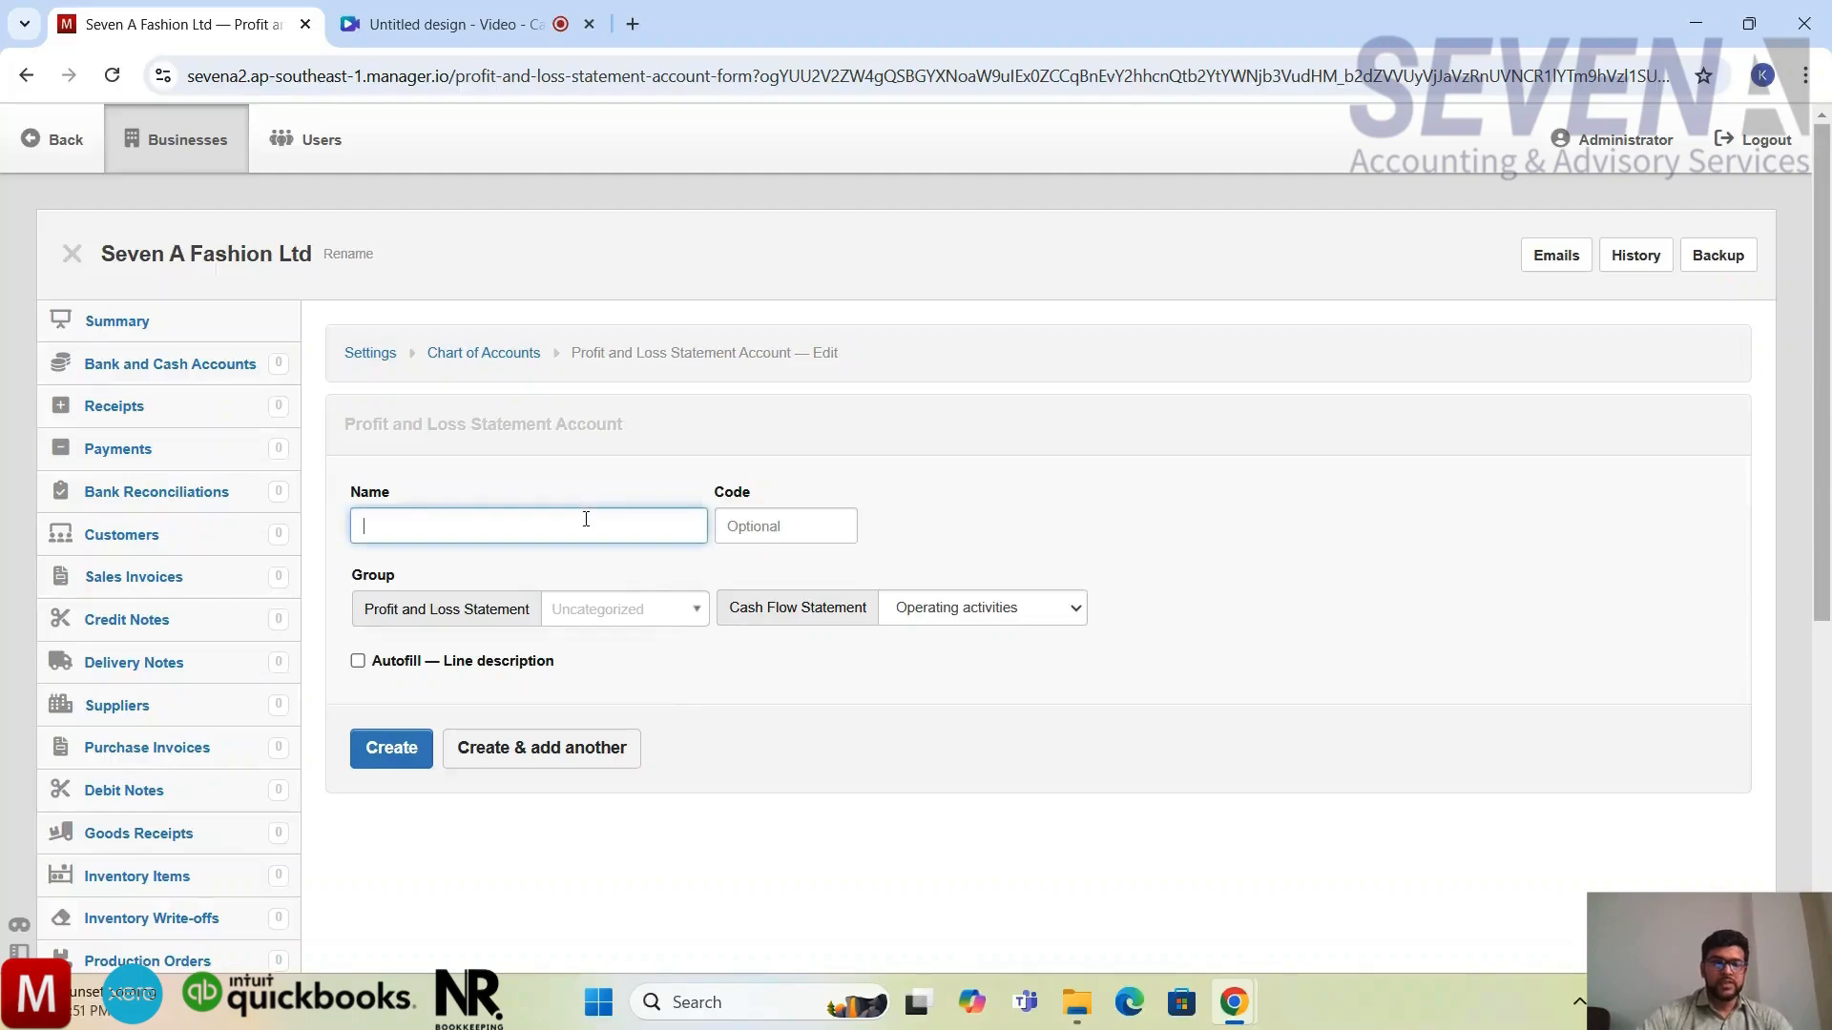
{"action": "type", "text": "R"}
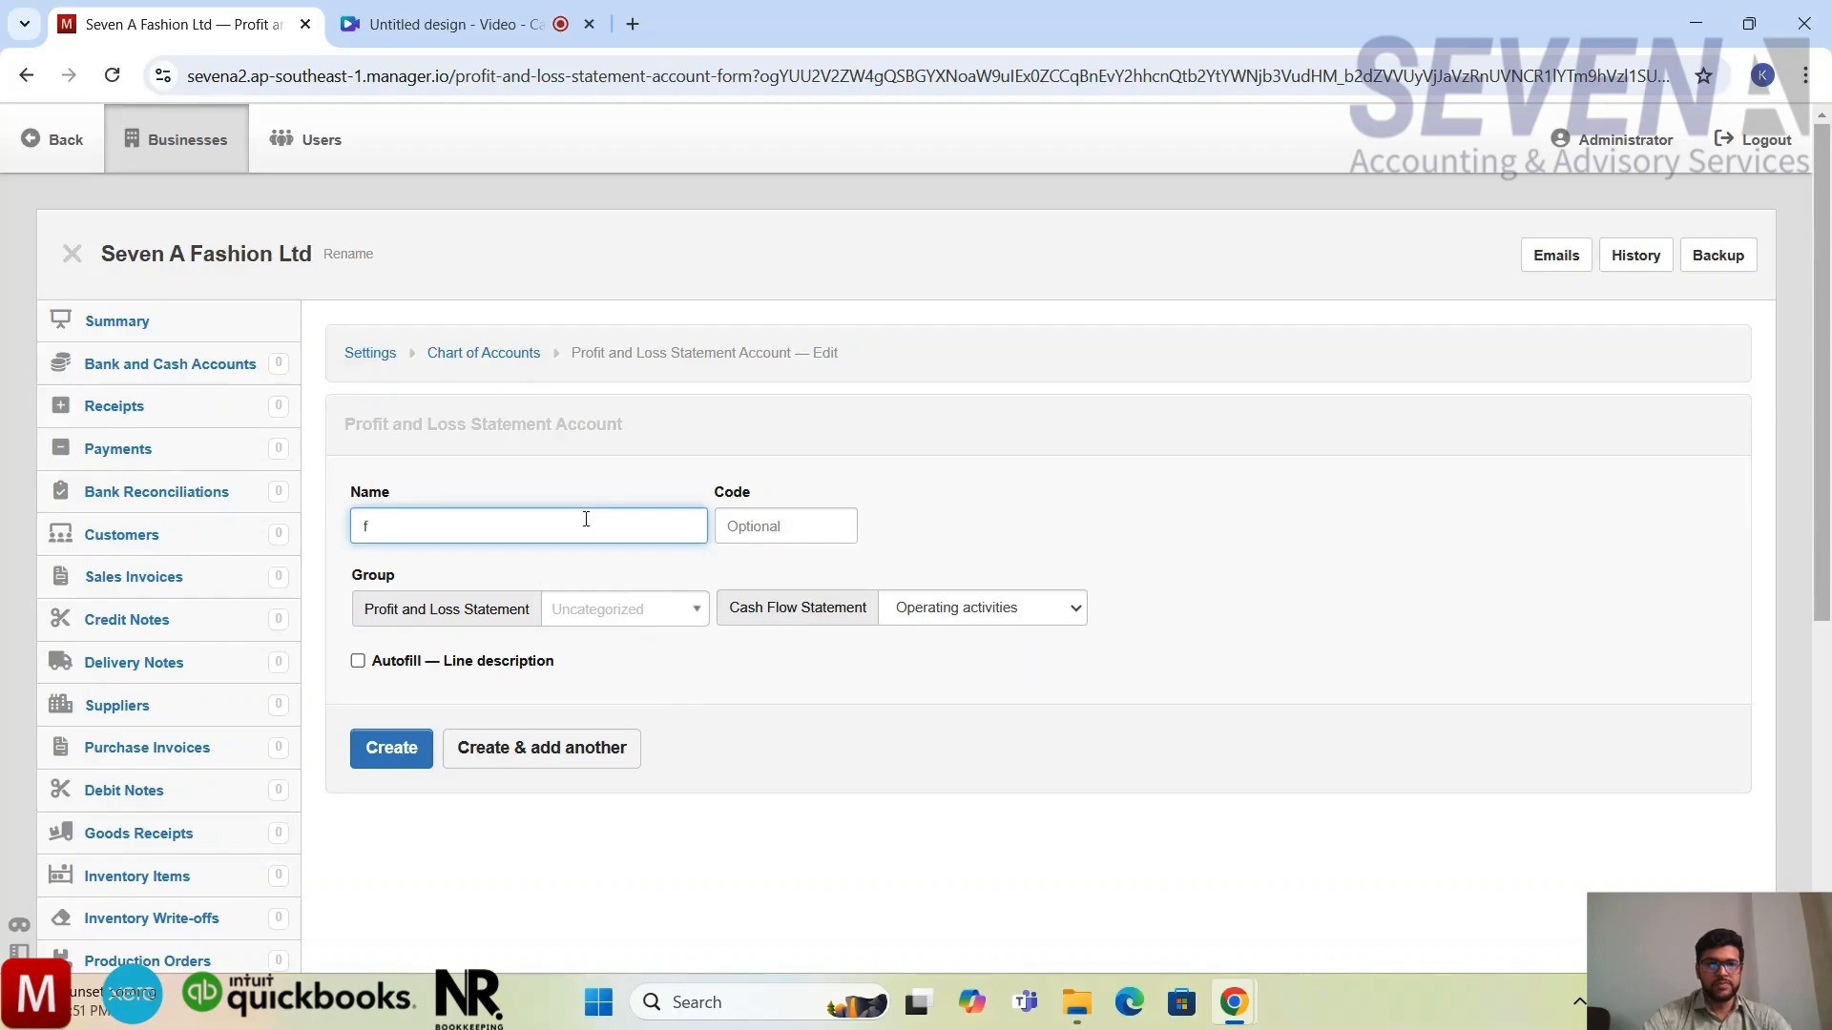
{"action": "type", "text": "actory electr"}
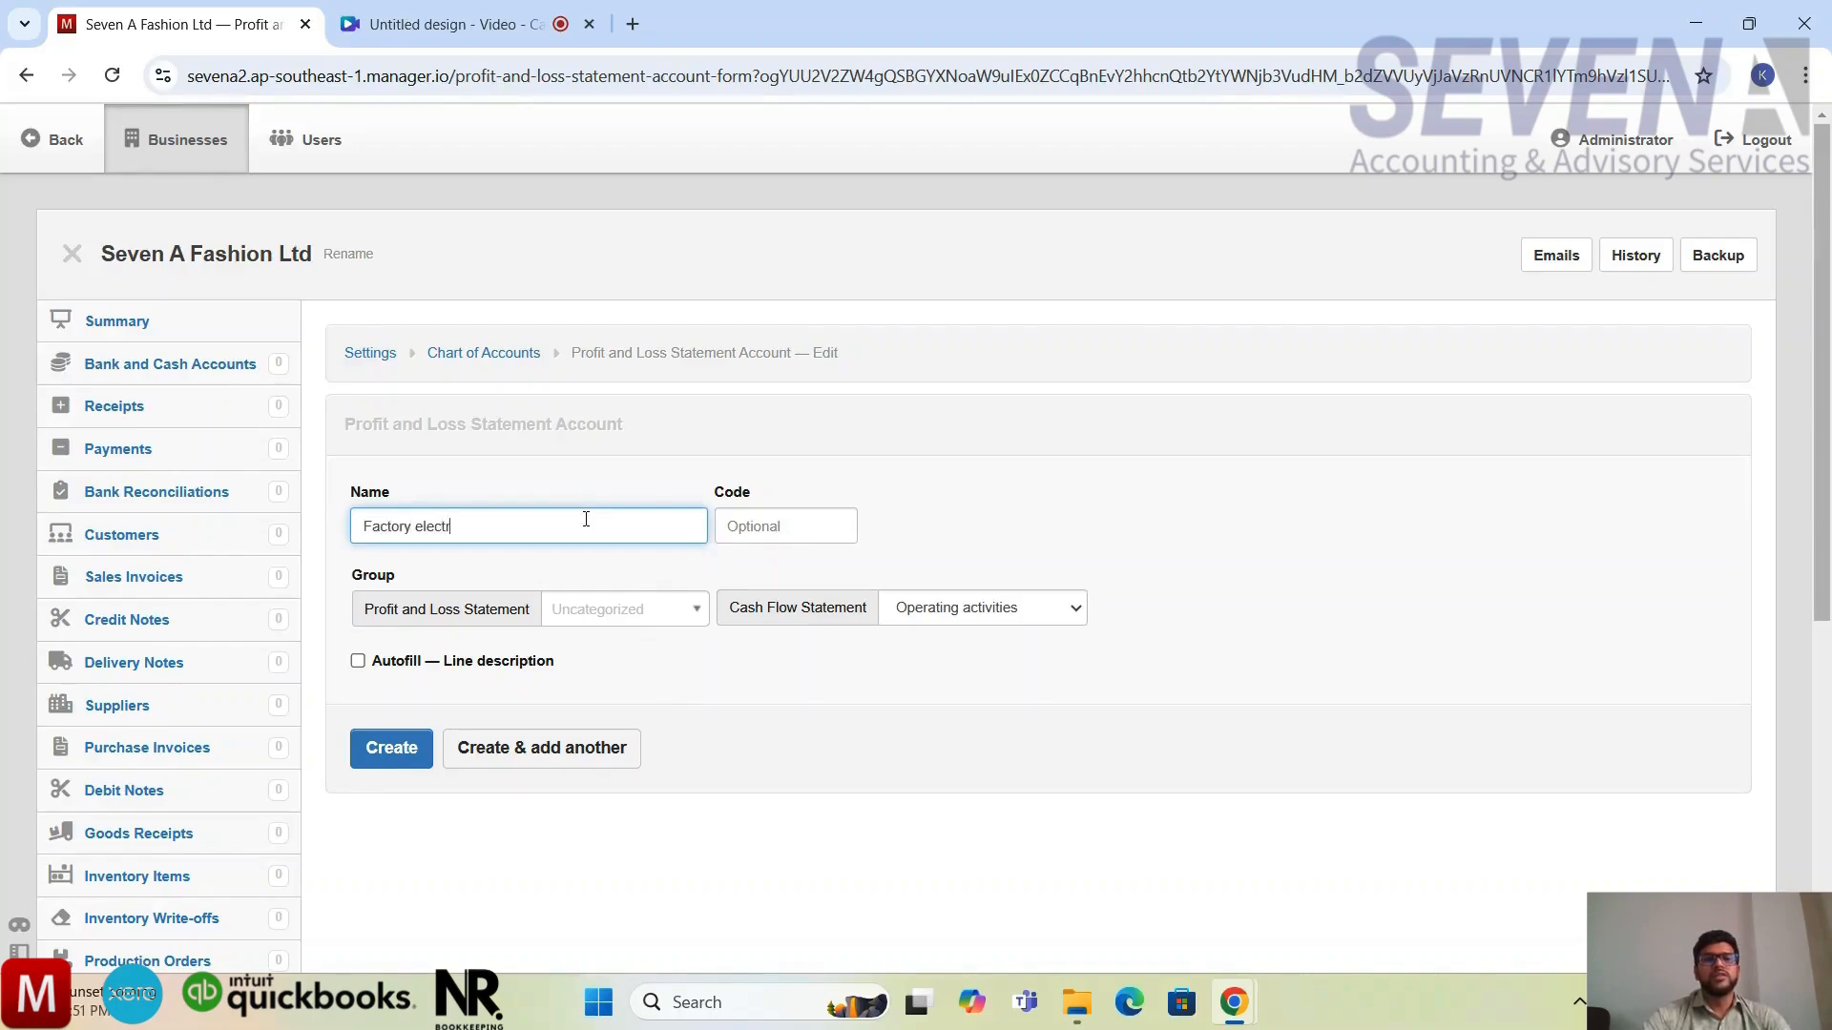
{"action": "type", "text": "icity"}
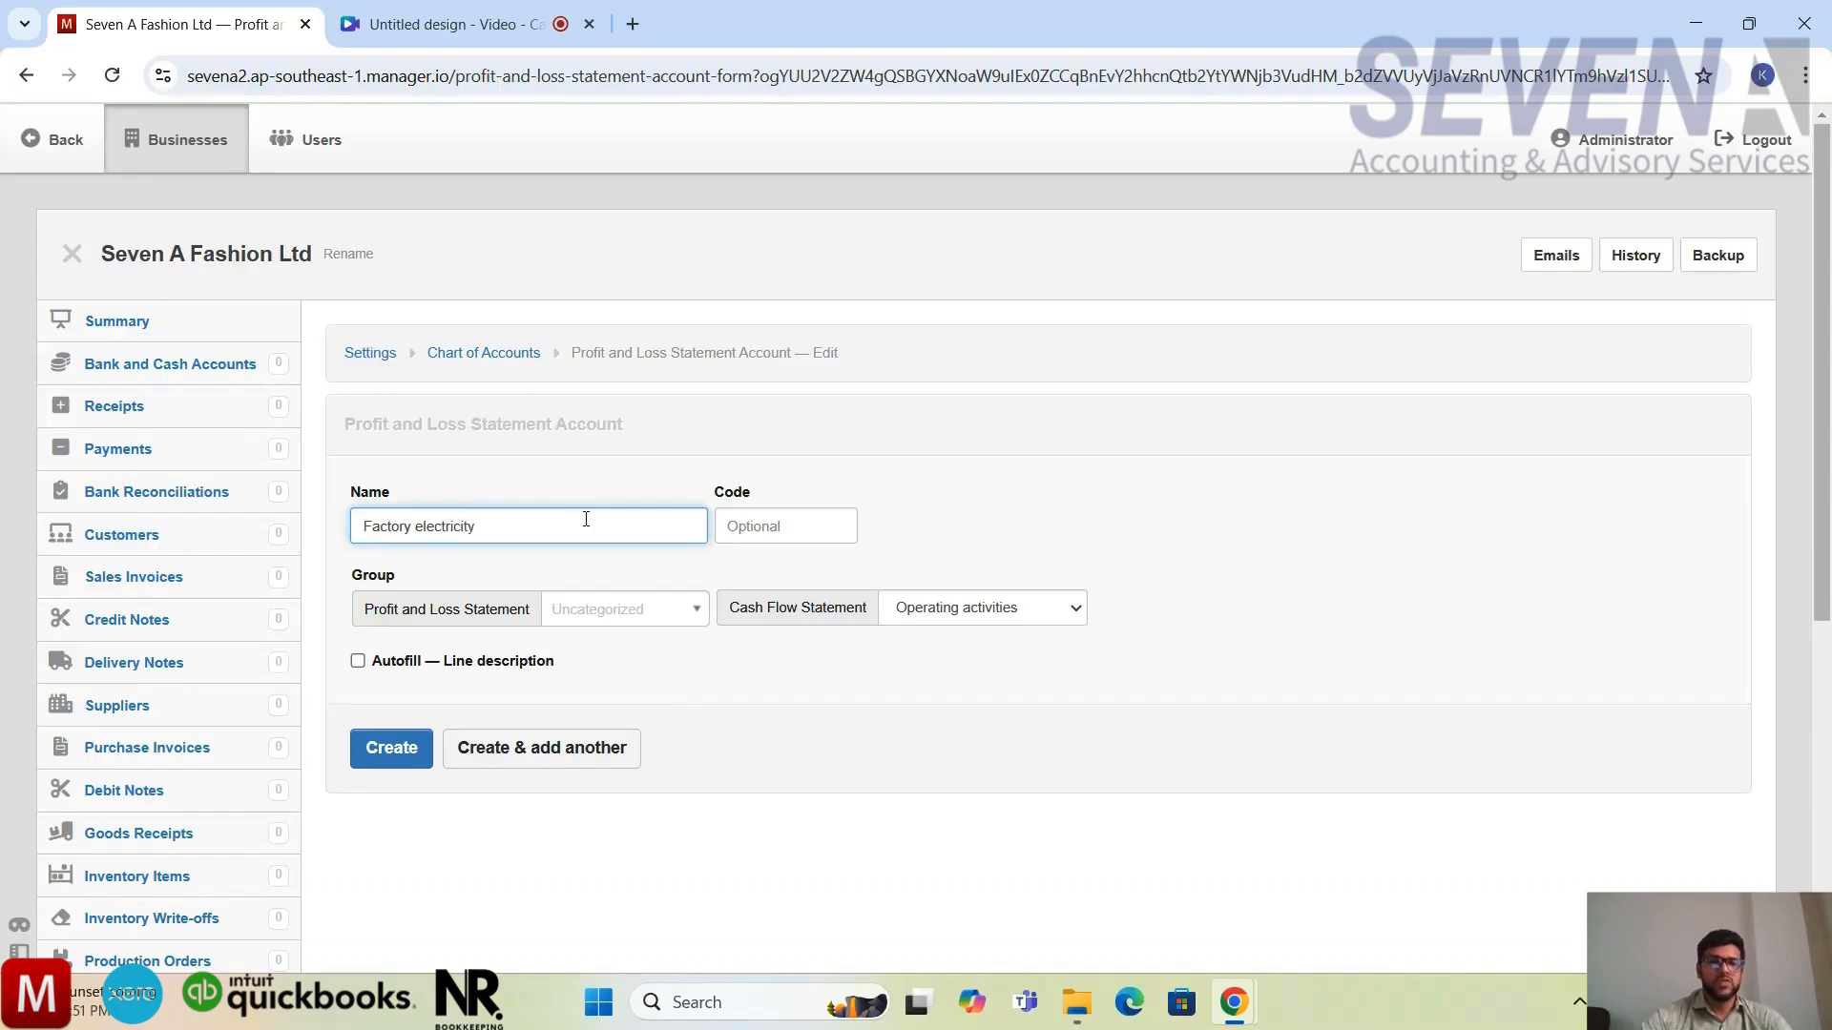
{"action": "left_click", "coordinate": [663, 608]}
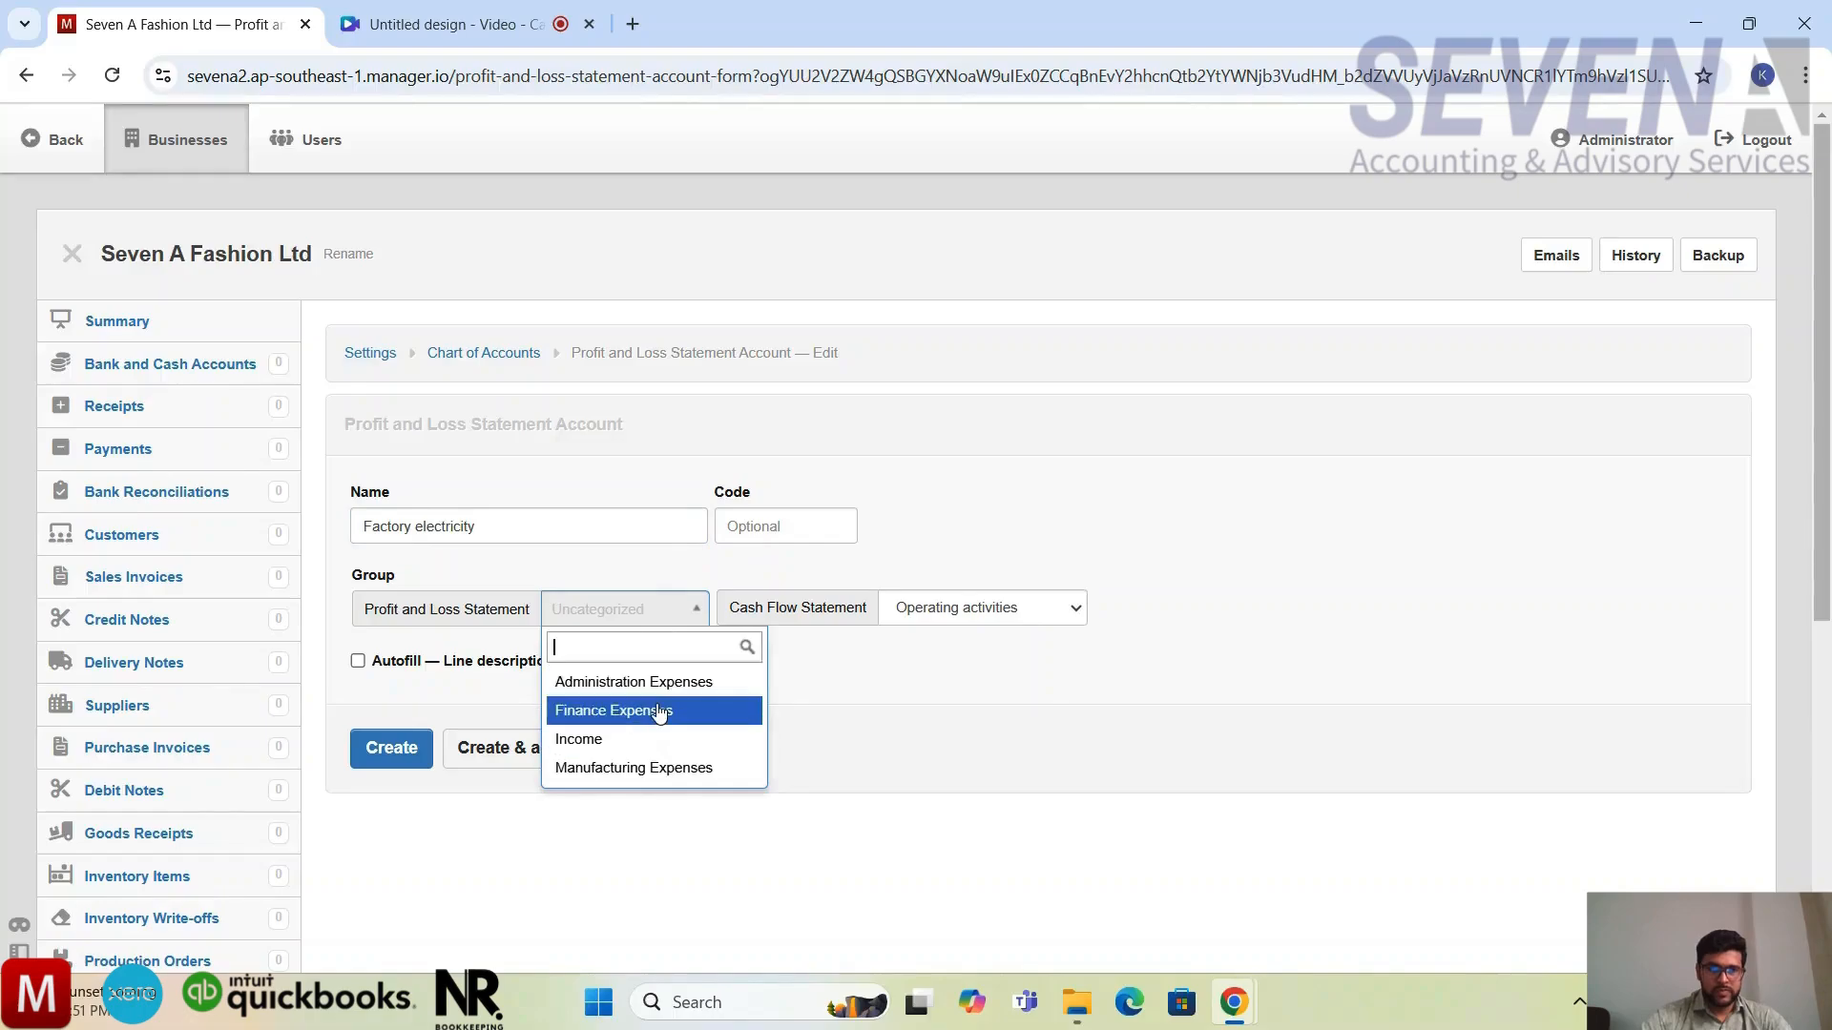
{"action": "left_click", "coordinate": [638, 774]}
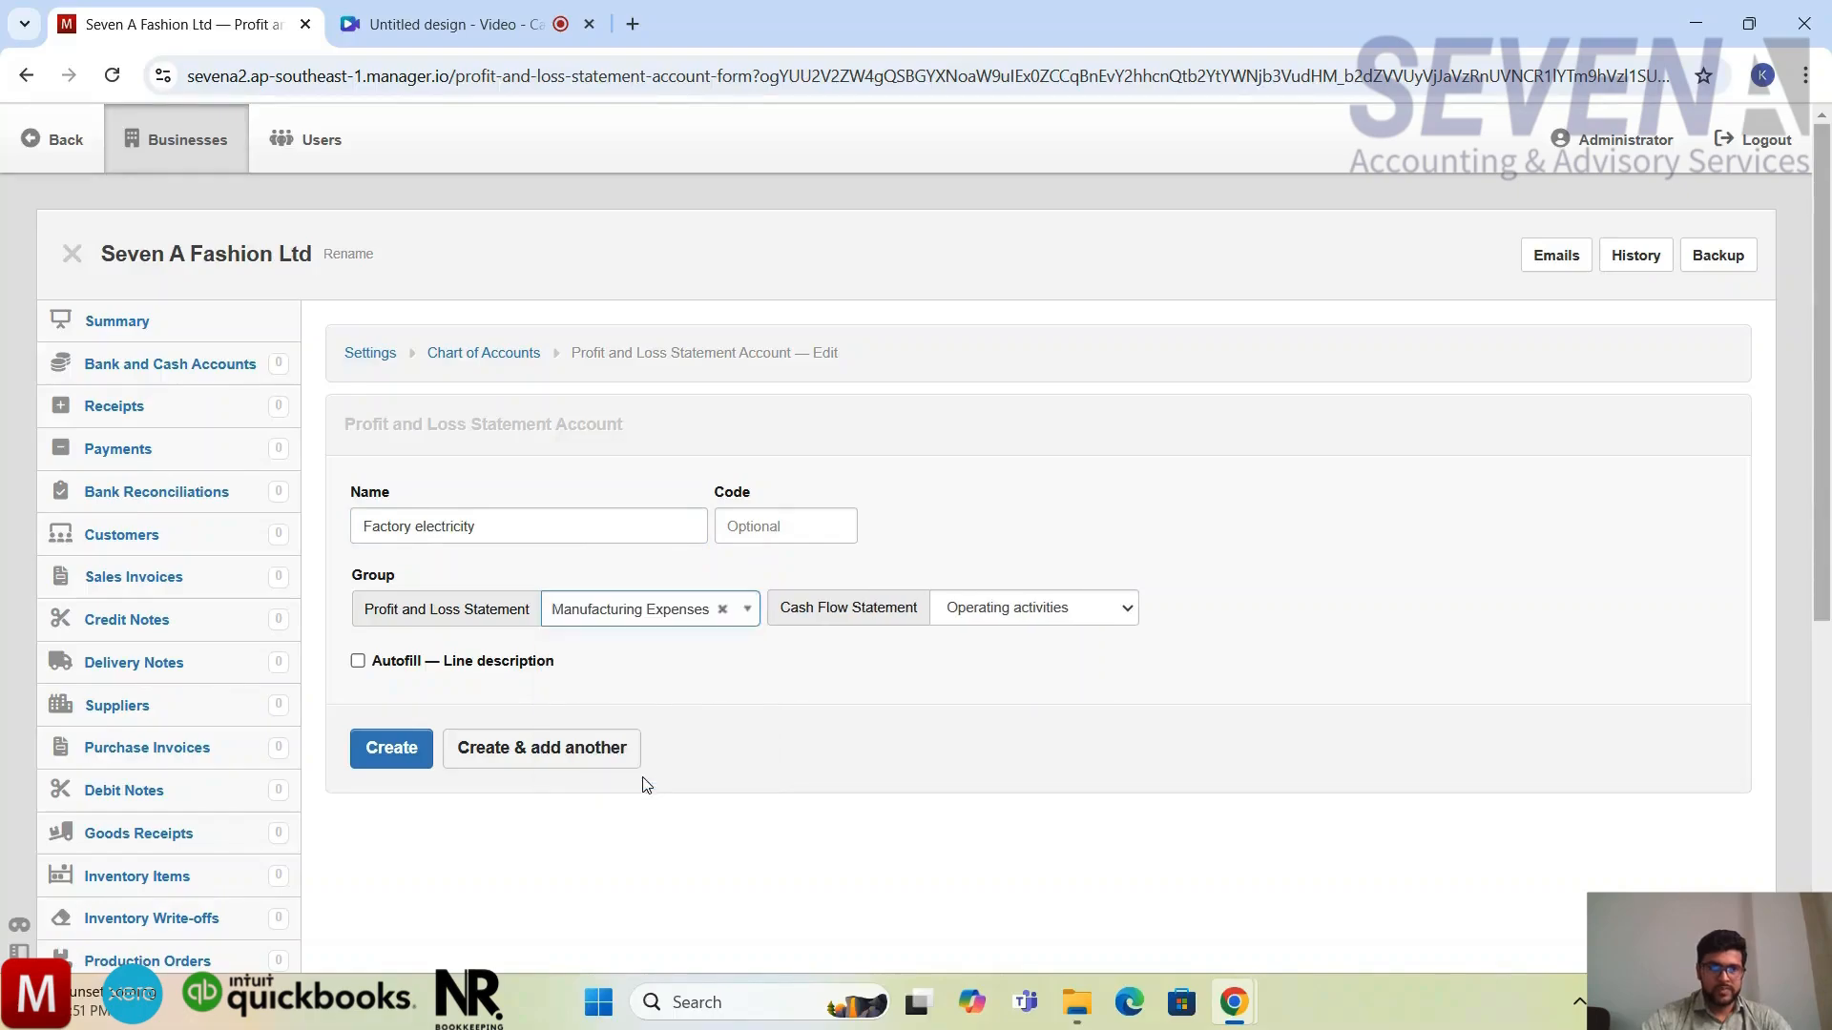
{"action": "left_click", "coordinate": [567, 759]}
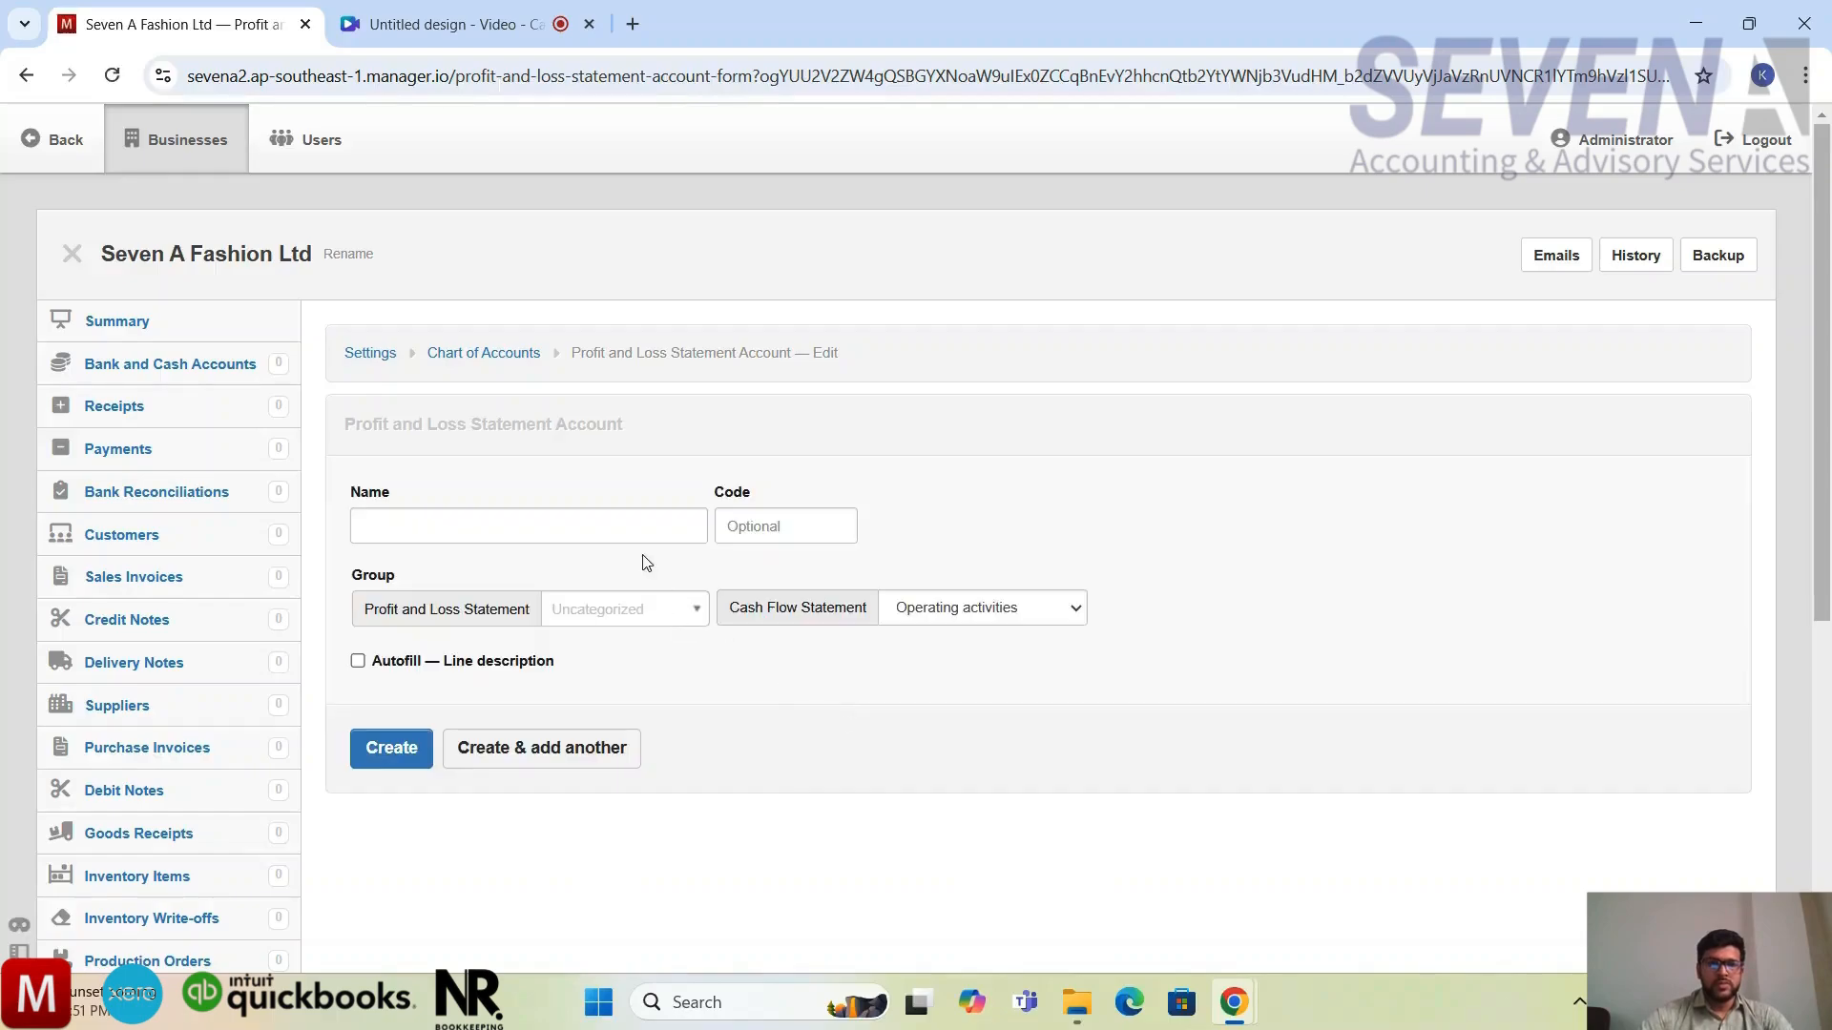
Create the account "Factory gas exp." without choosing a group and continue with another new account
{"action": "left_click", "coordinate": [628, 525]}
{"action": "type", "text": "Factory gas exp."}
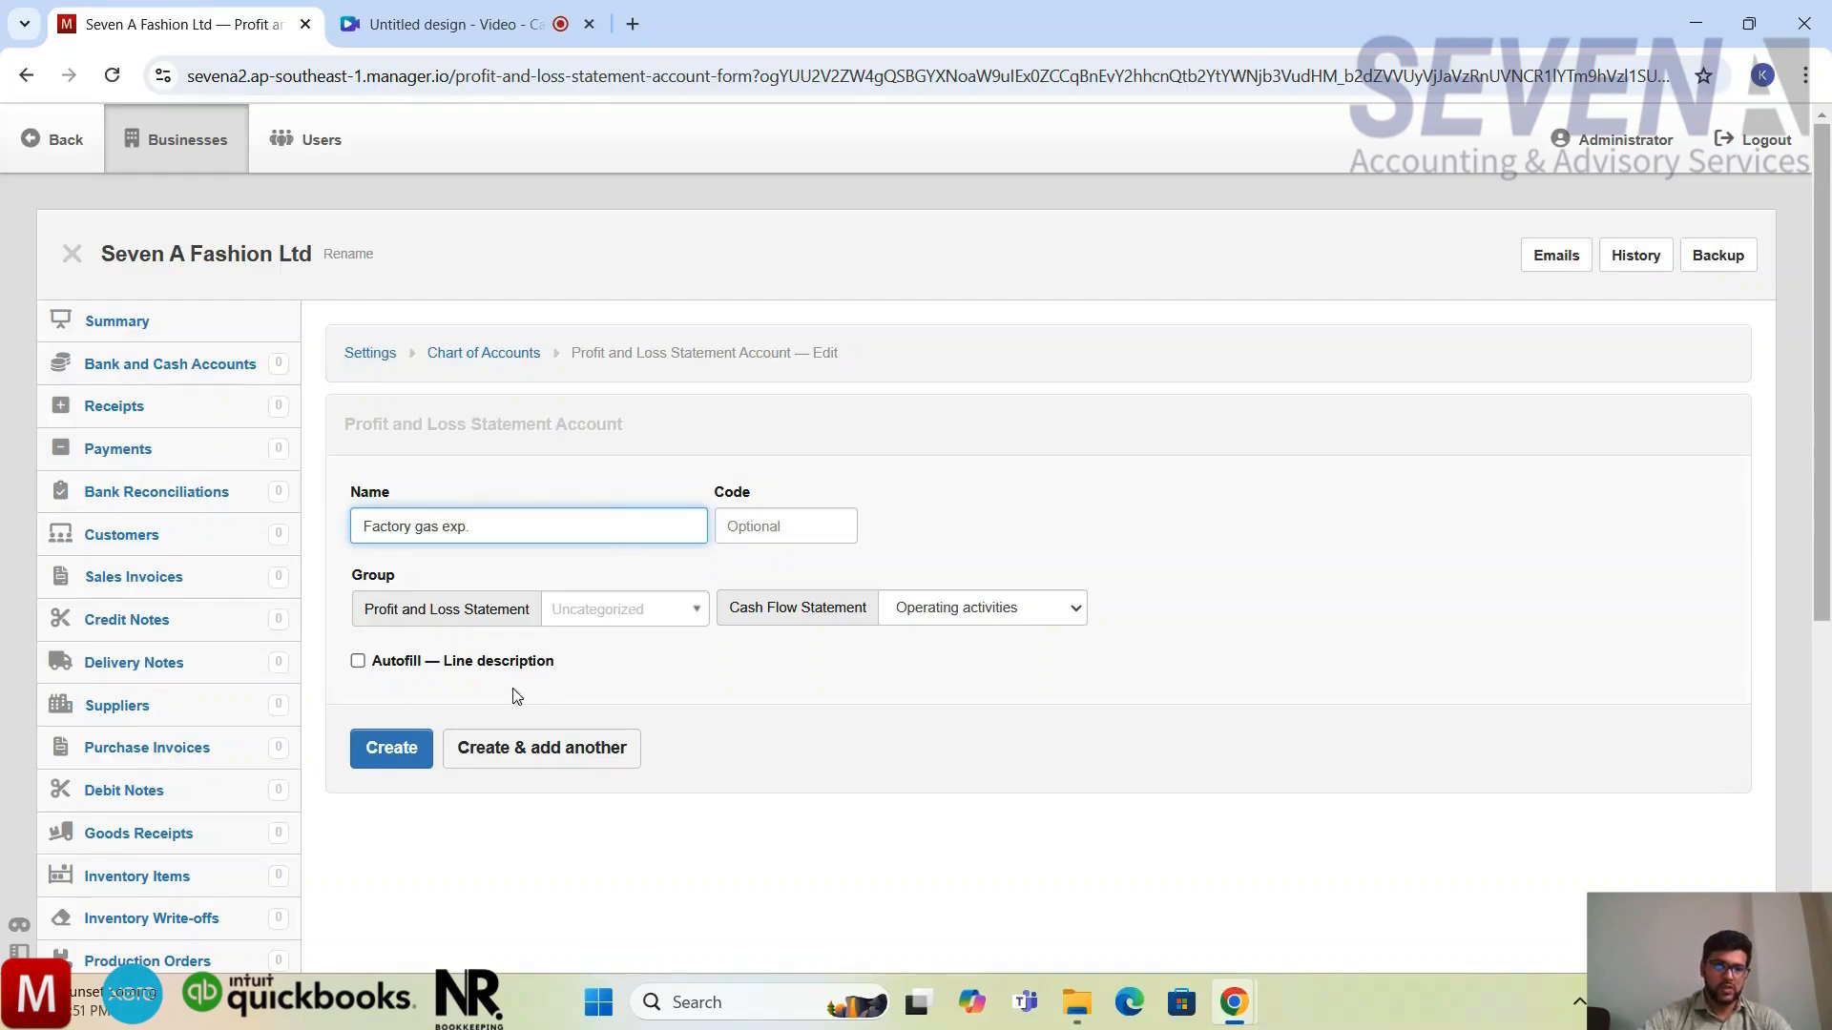
{"action": "left_click", "coordinate": [484, 748]}
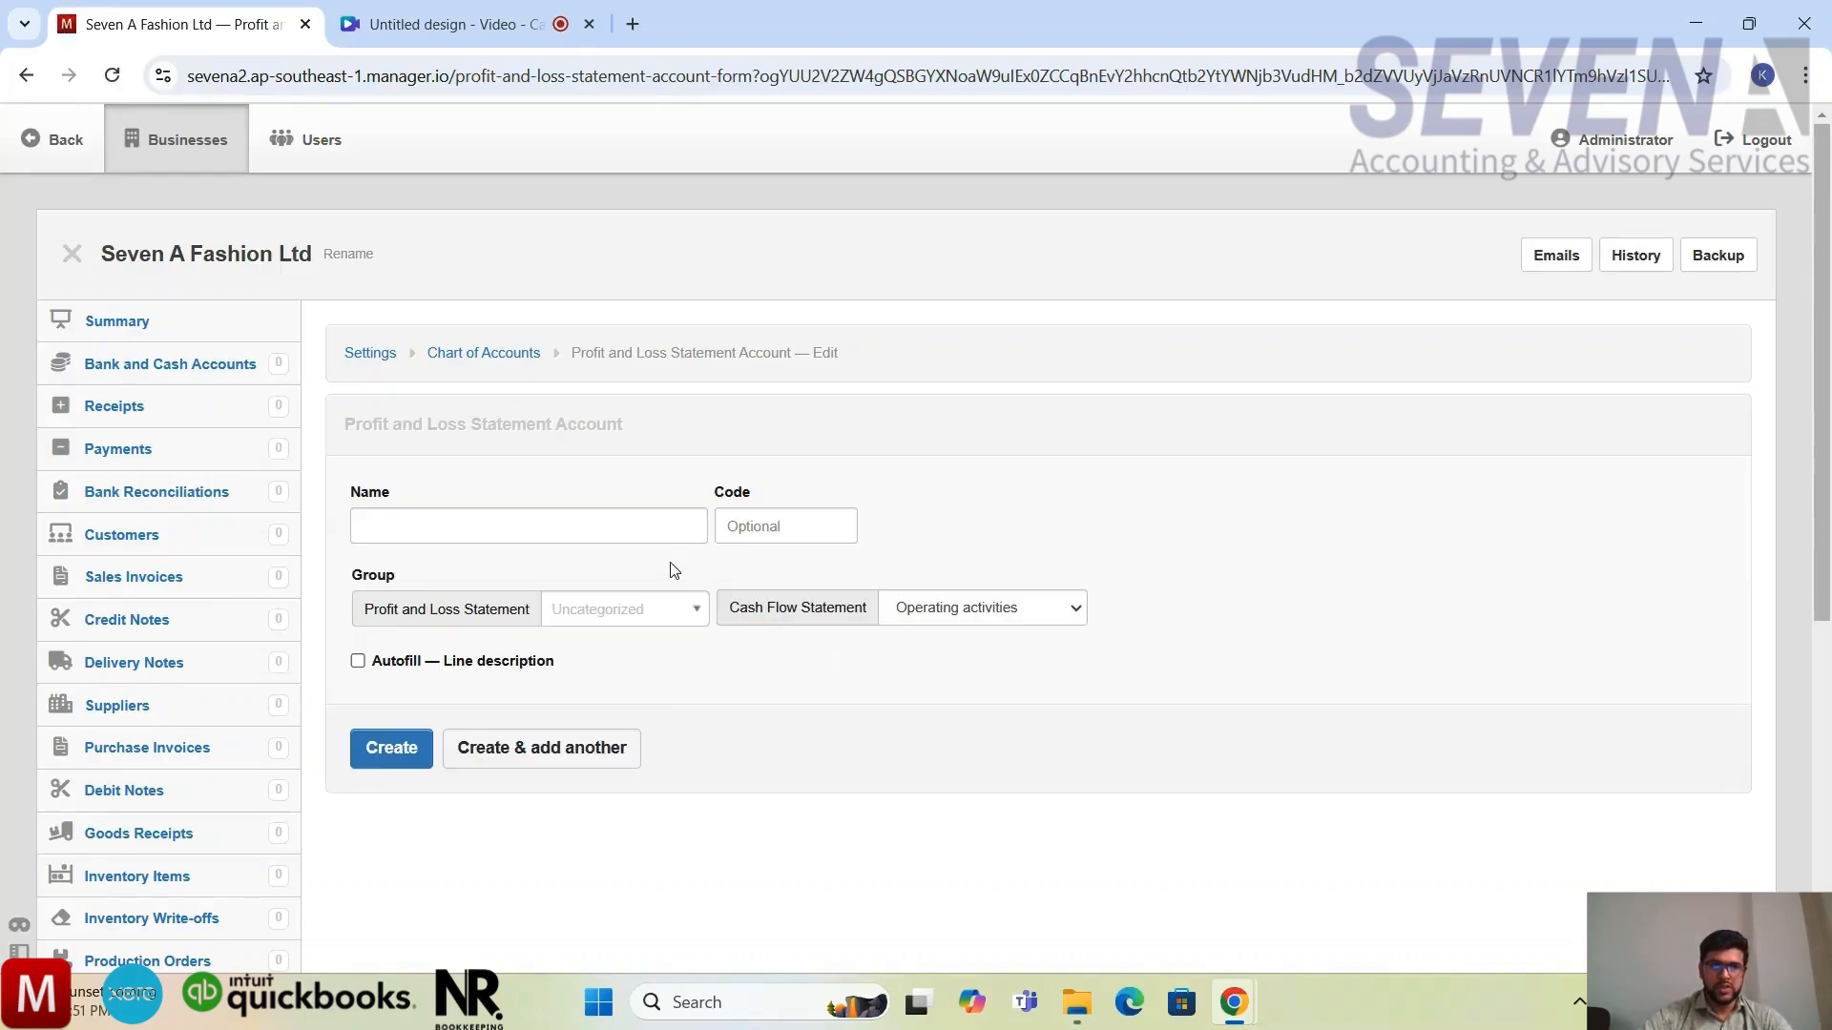
Create the account "Bonus for workers" in the Manufacturing Expenses group and continue with another new account
{"action": "left_click", "coordinate": [626, 532]}
{"action": "type", "text": "b"}
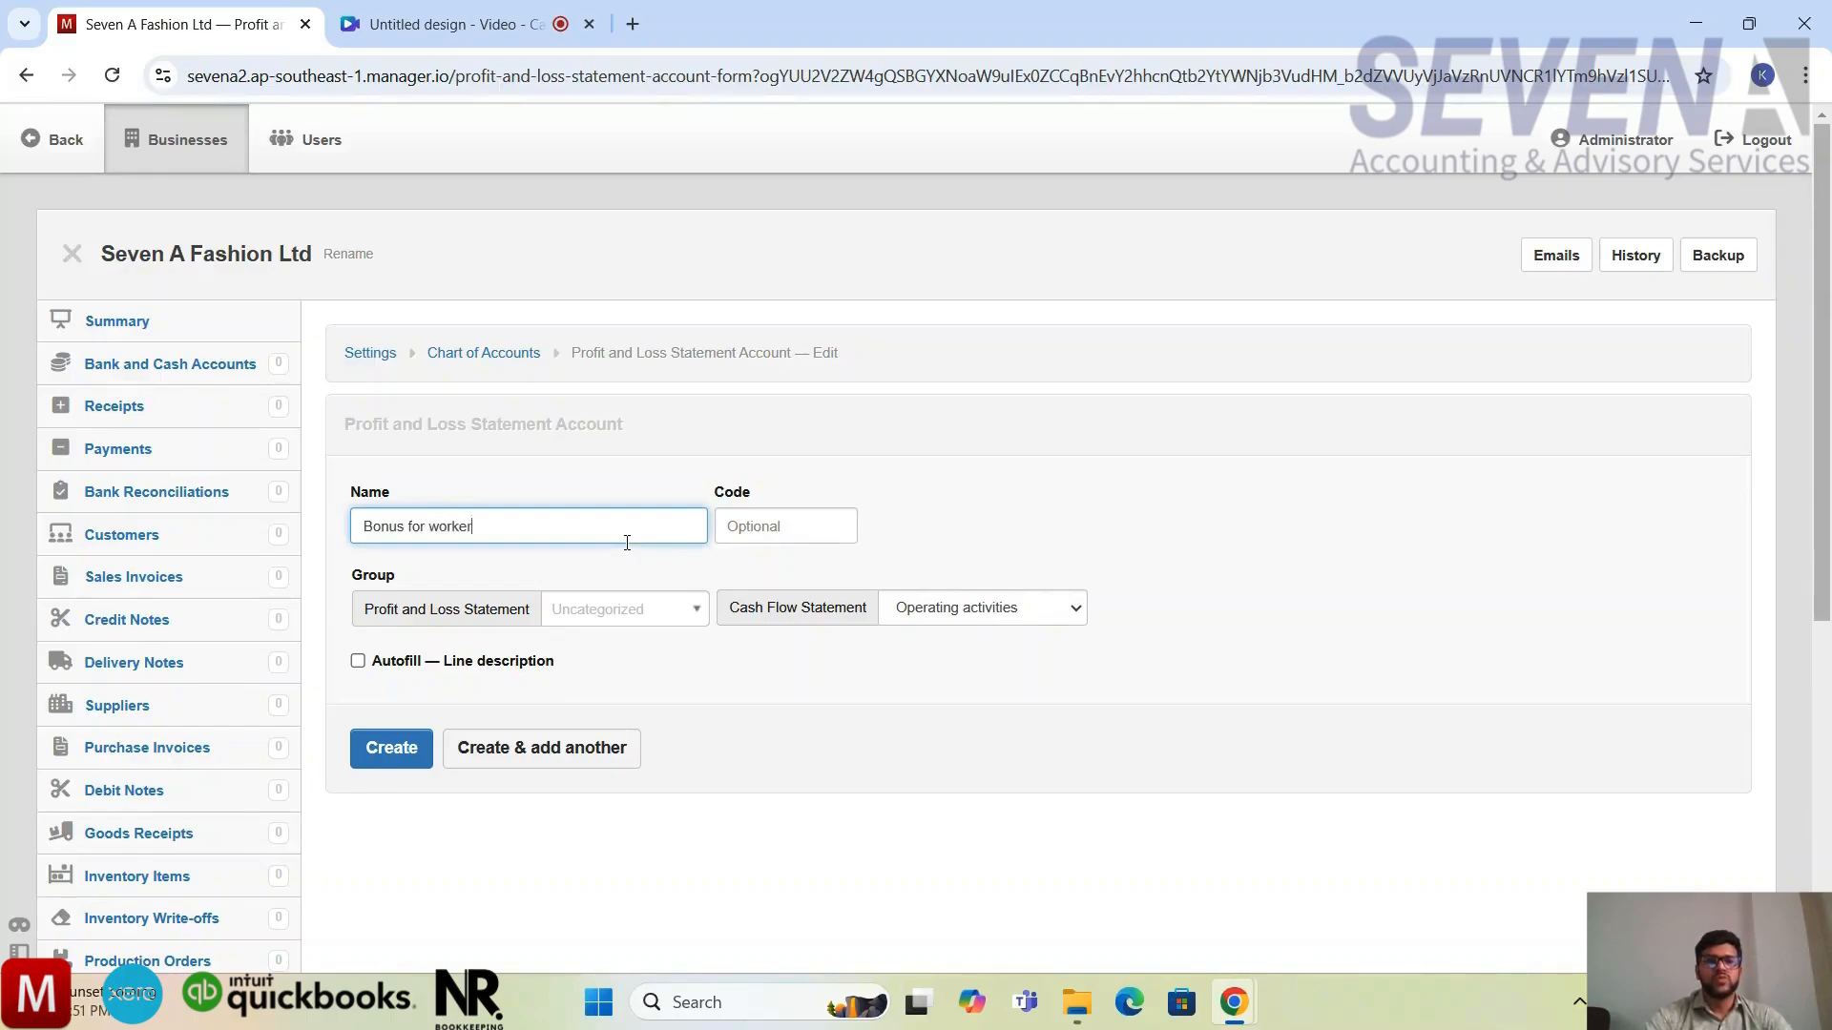
{"action": "left_click", "coordinate": [674, 609]}
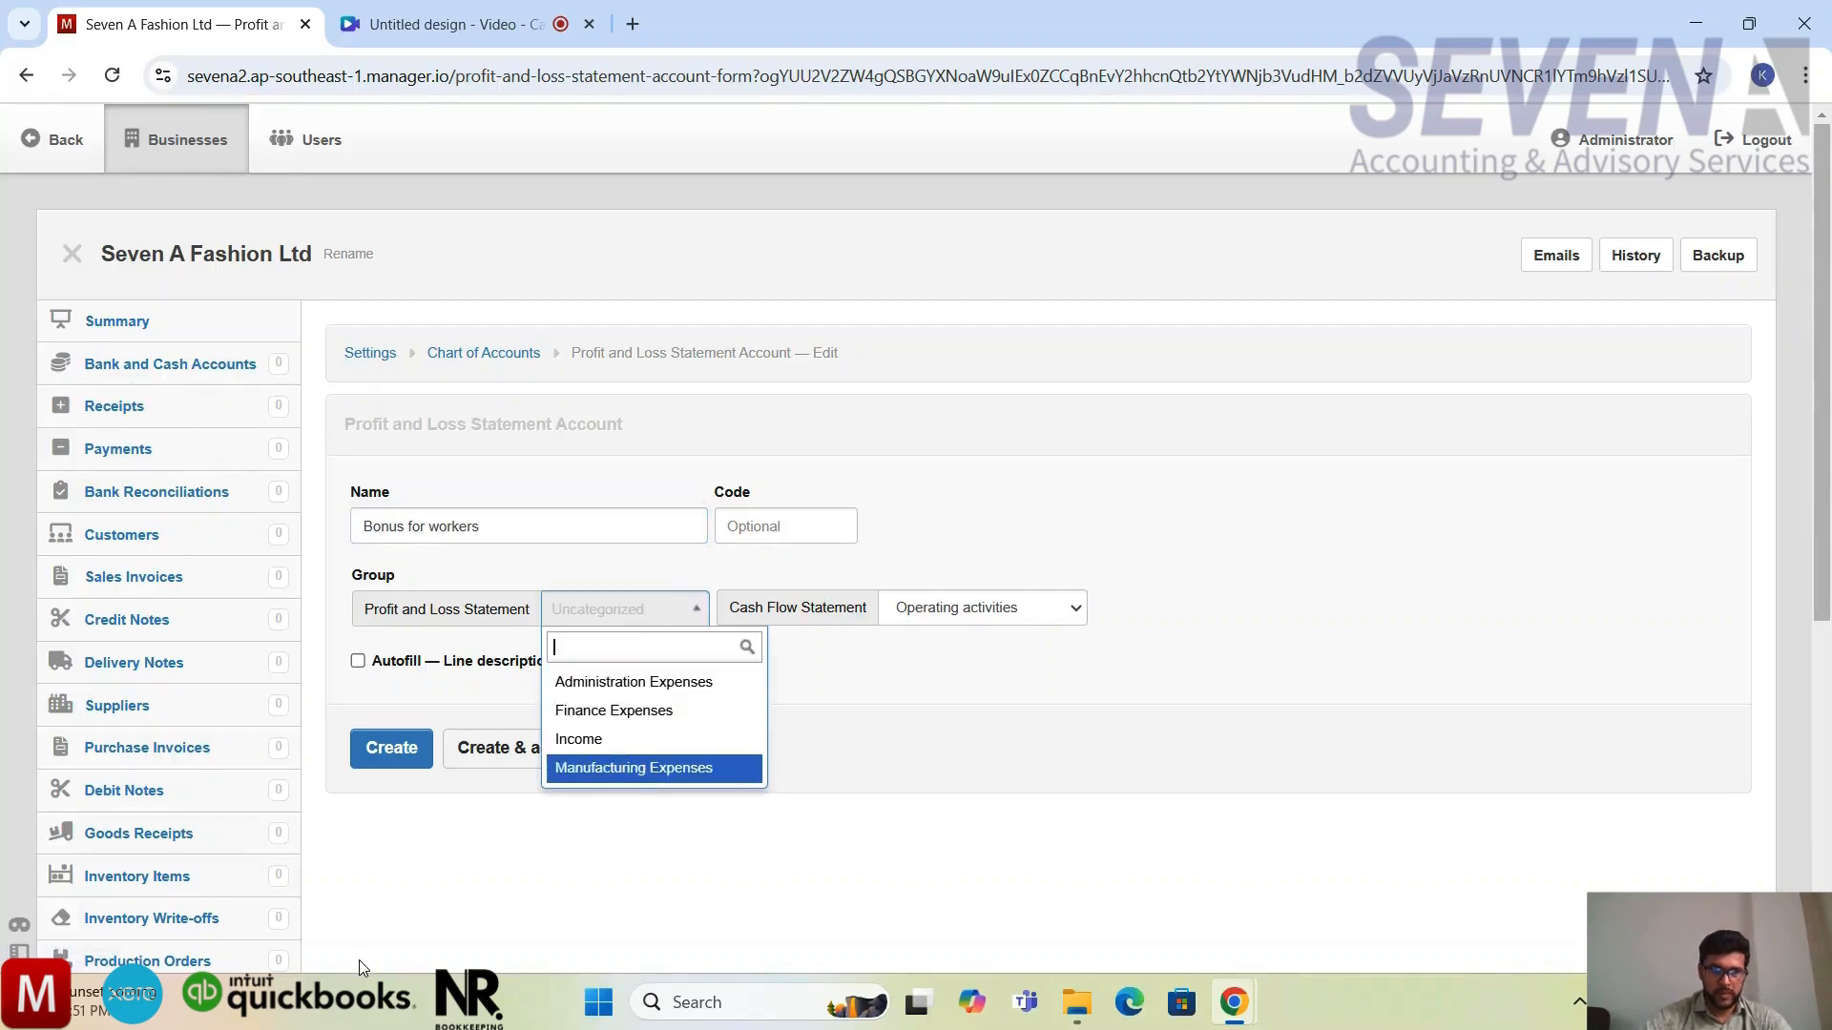
{"action": "left_click", "coordinate": [608, 769]}
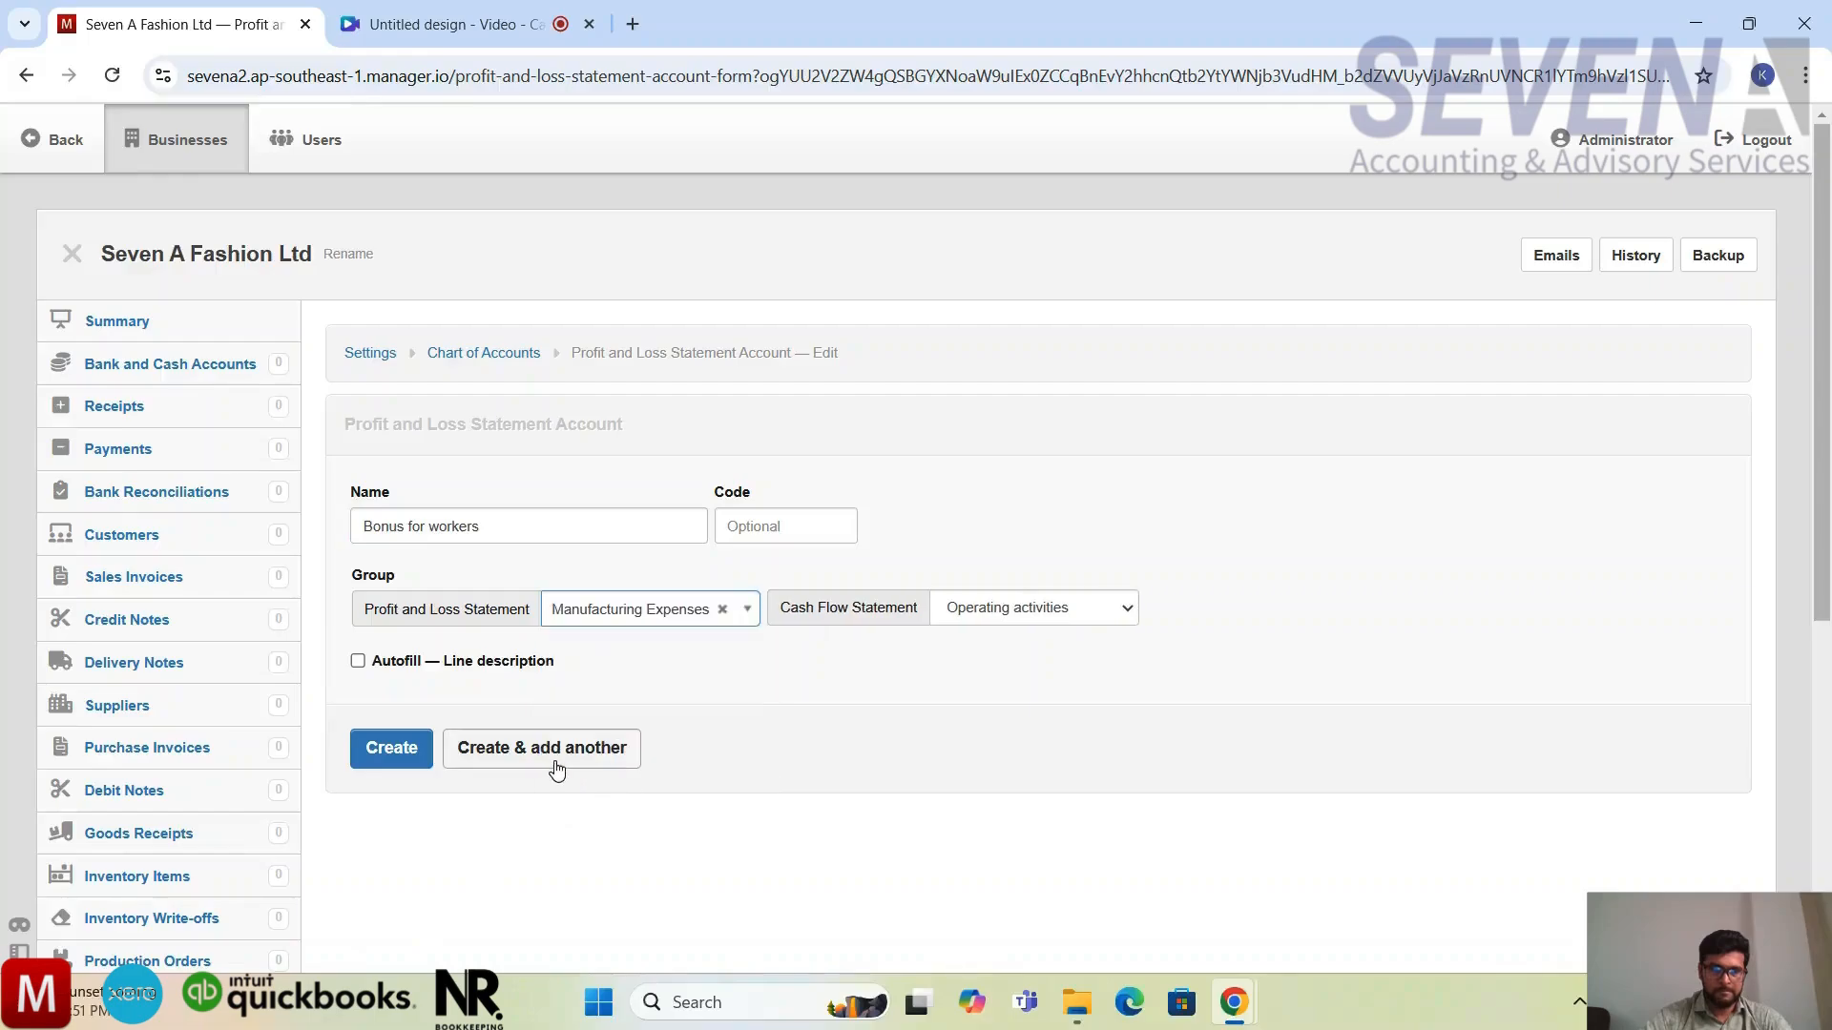
{"action": "left_click", "coordinate": [560, 761]}
Create the account "Repair and maintenance" without choosing a group and continue with another new account
{"action": "type", "text": "Repair and mainte"}
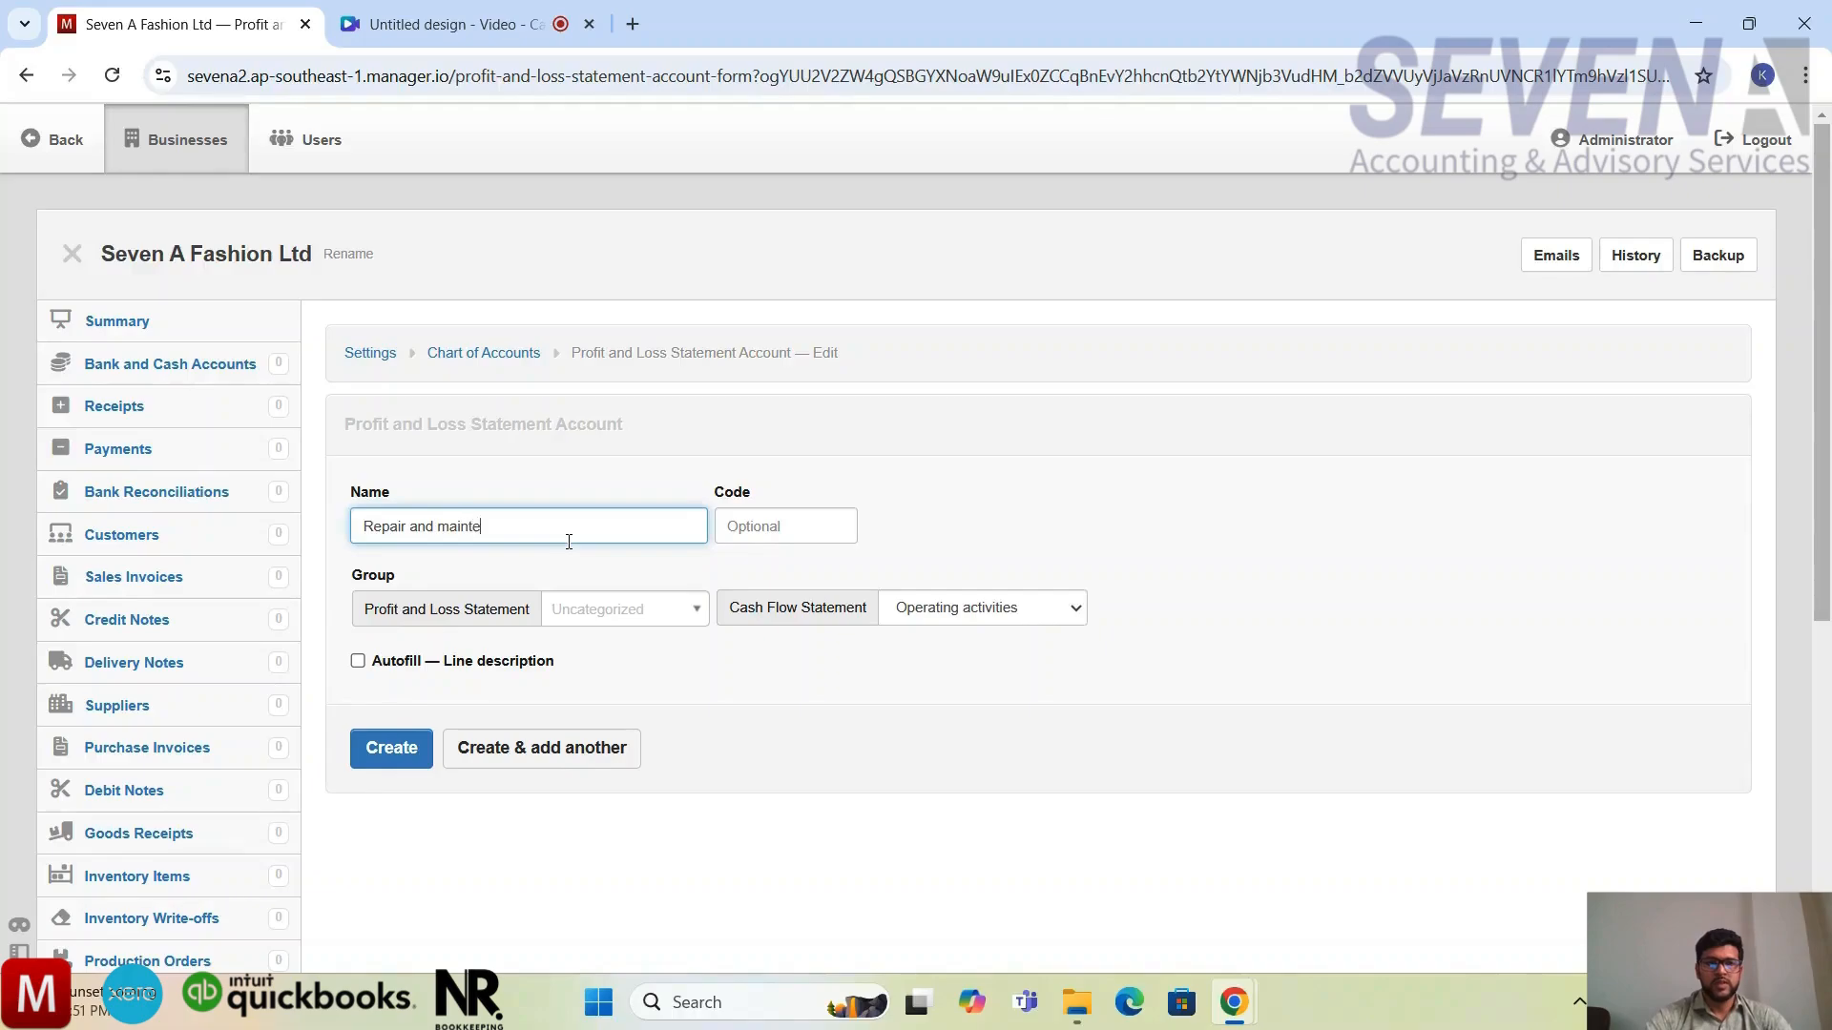
{"action": "type", "text": "nance"}
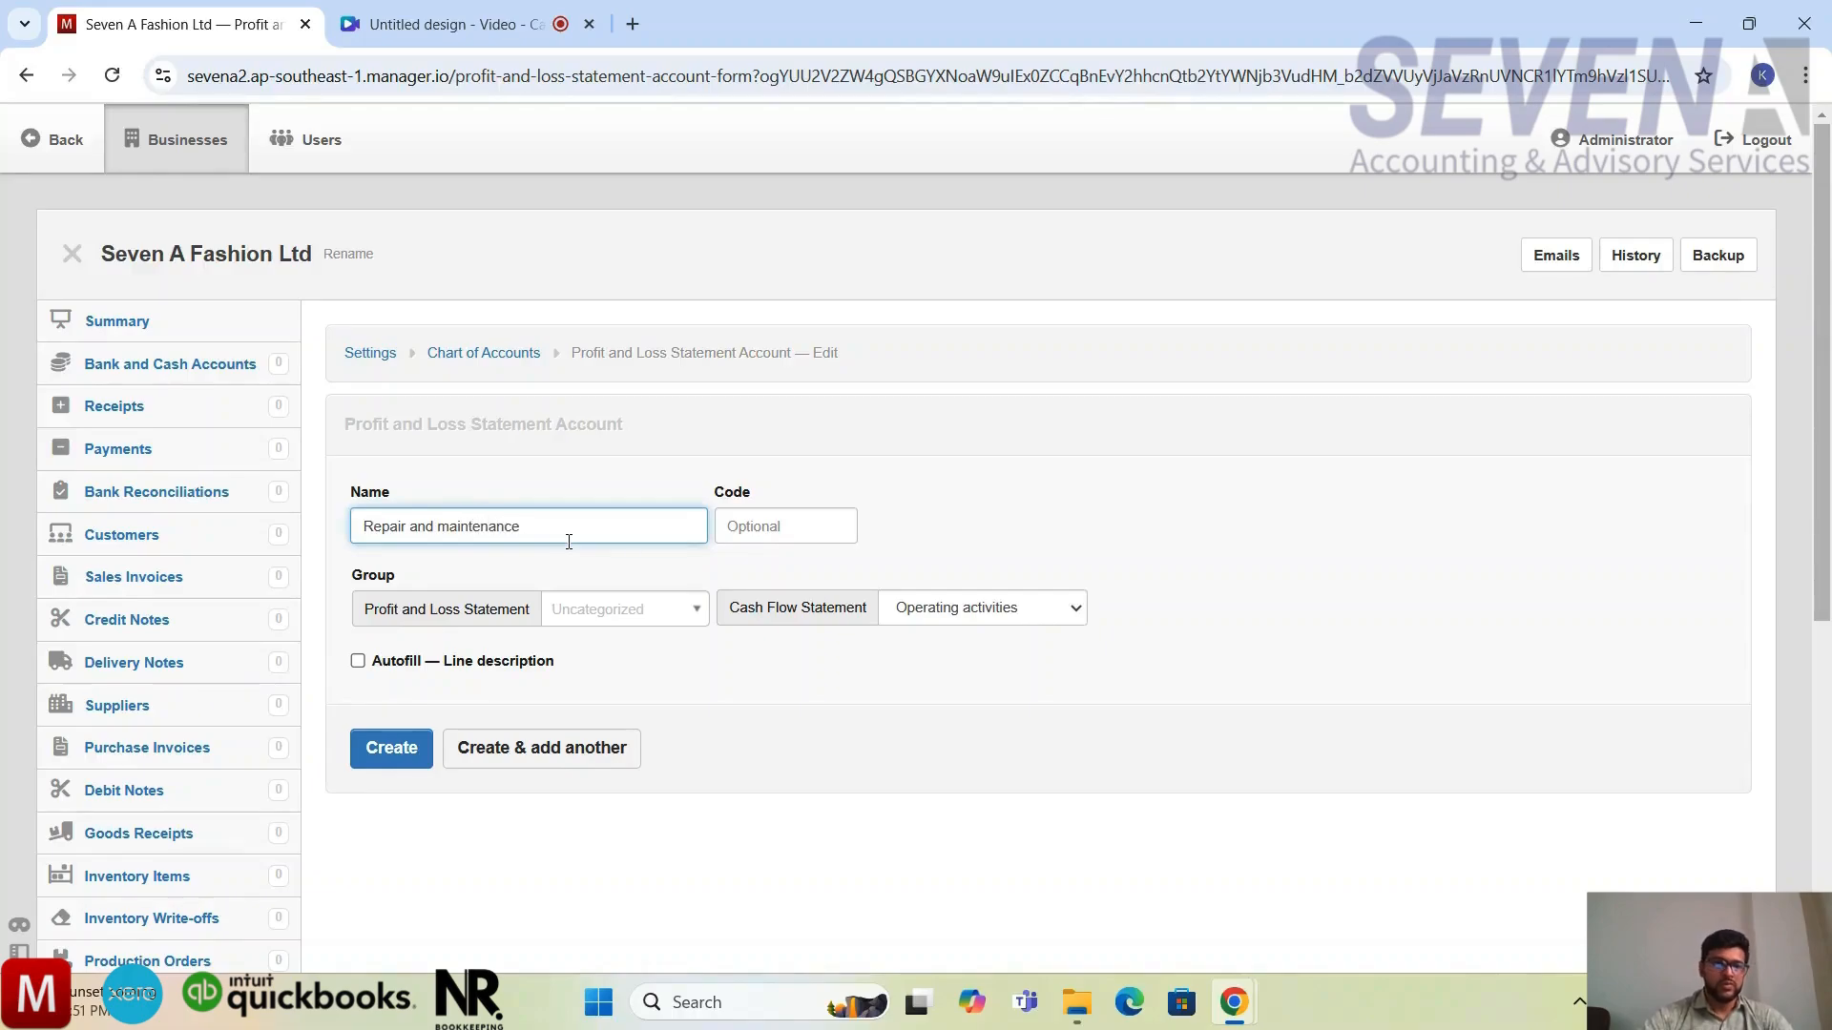
{"action": "left_click", "coordinate": [957, 515]}
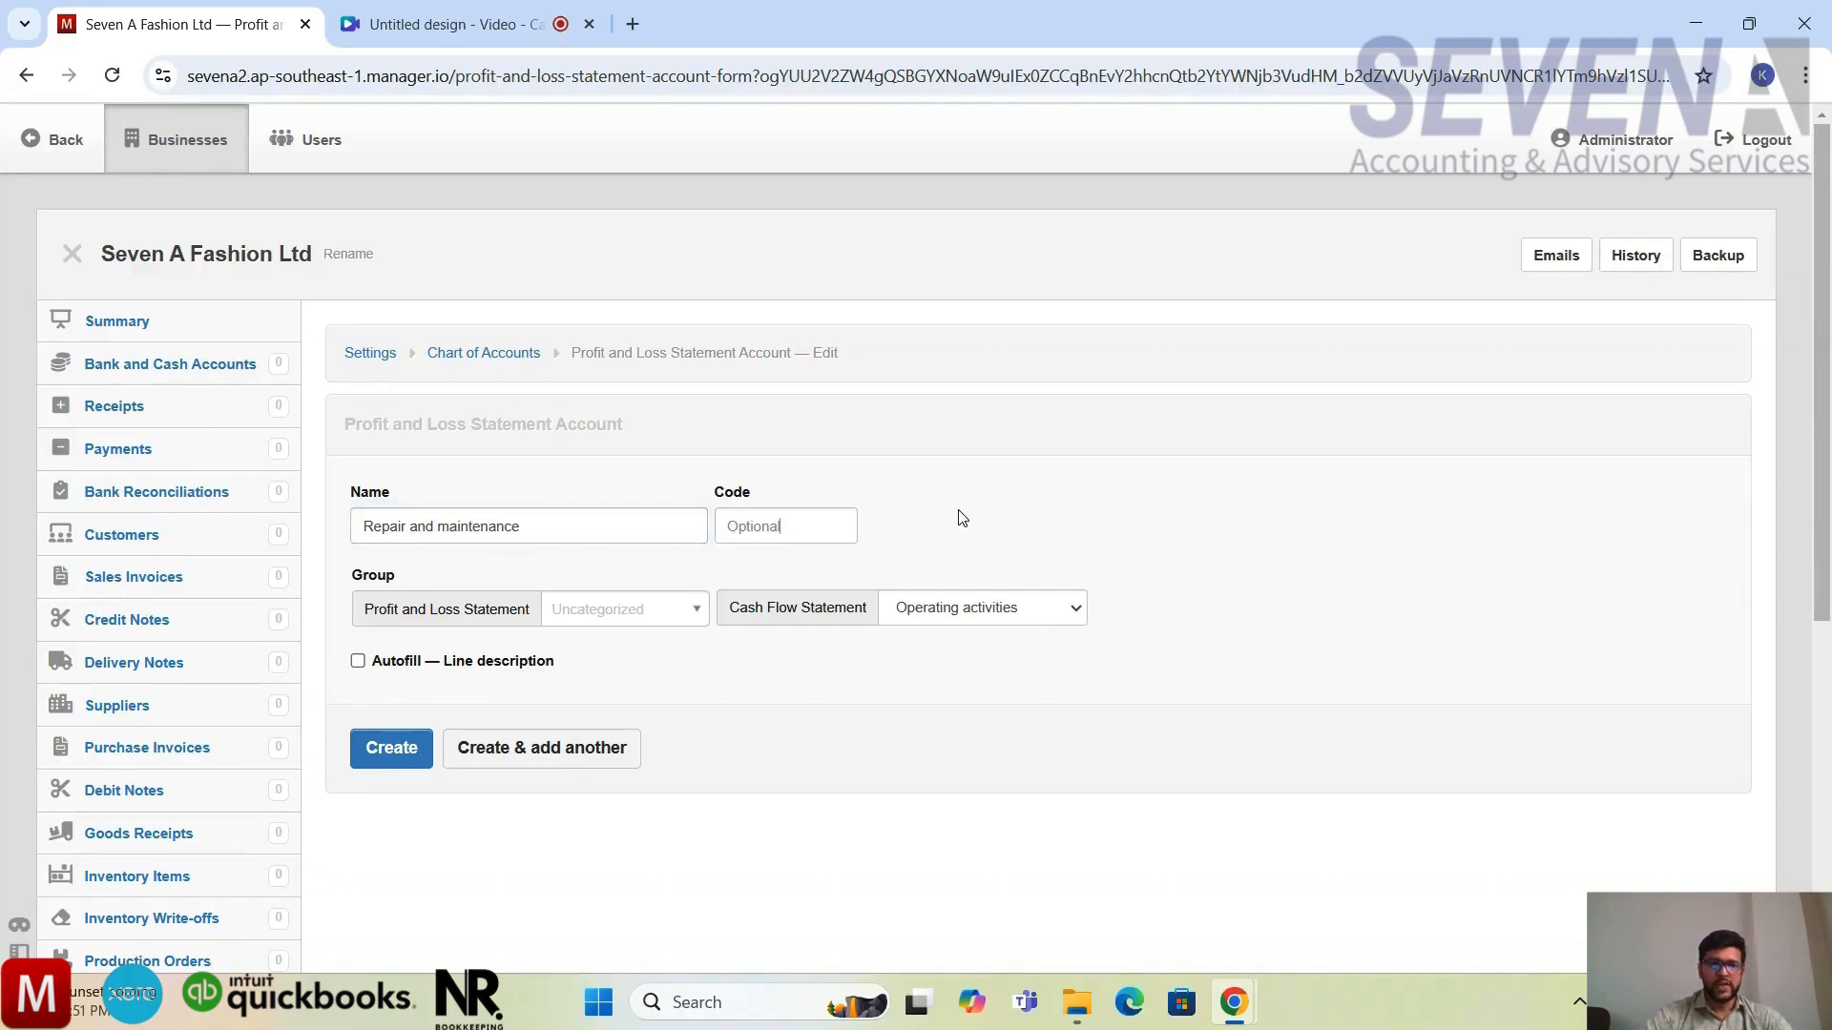
{"action": "left_click", "coordinate": [501, 750]}
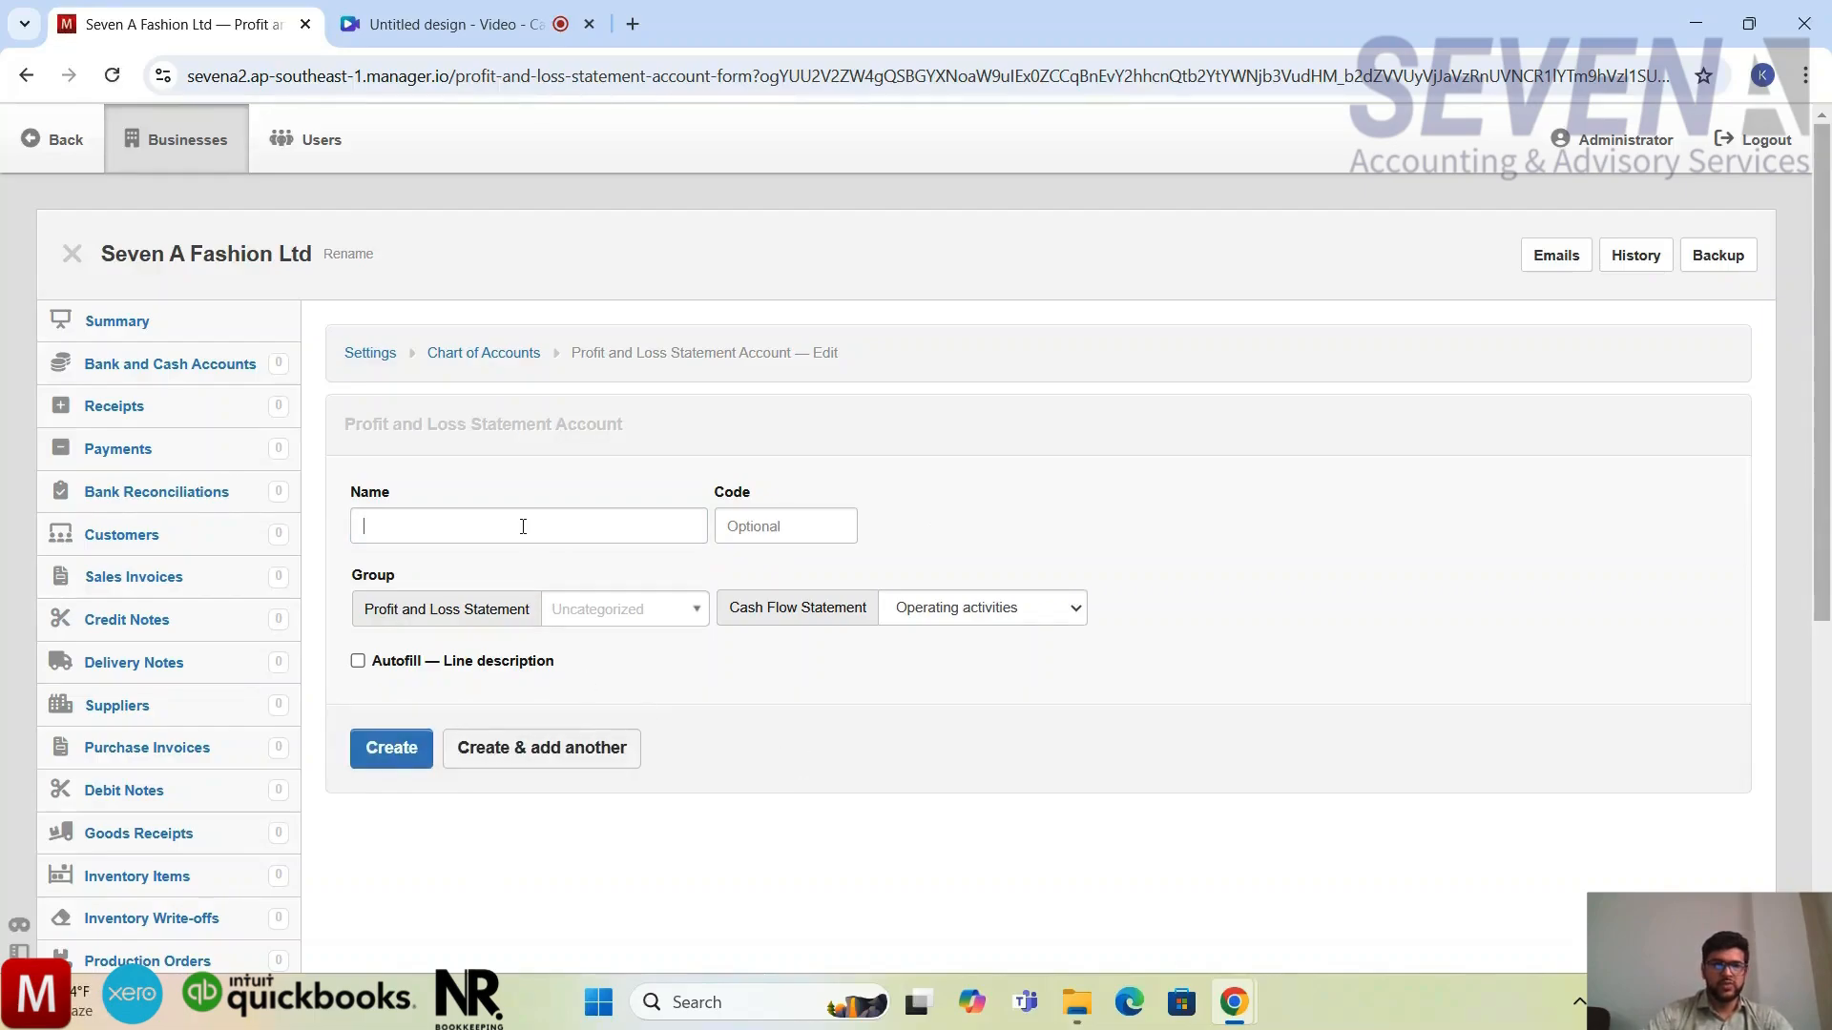
Create the account "Other overhead" in the Manufacturing Expenses group and return to the chart of accounts
{"action": "type", "text": "Other overhead"}
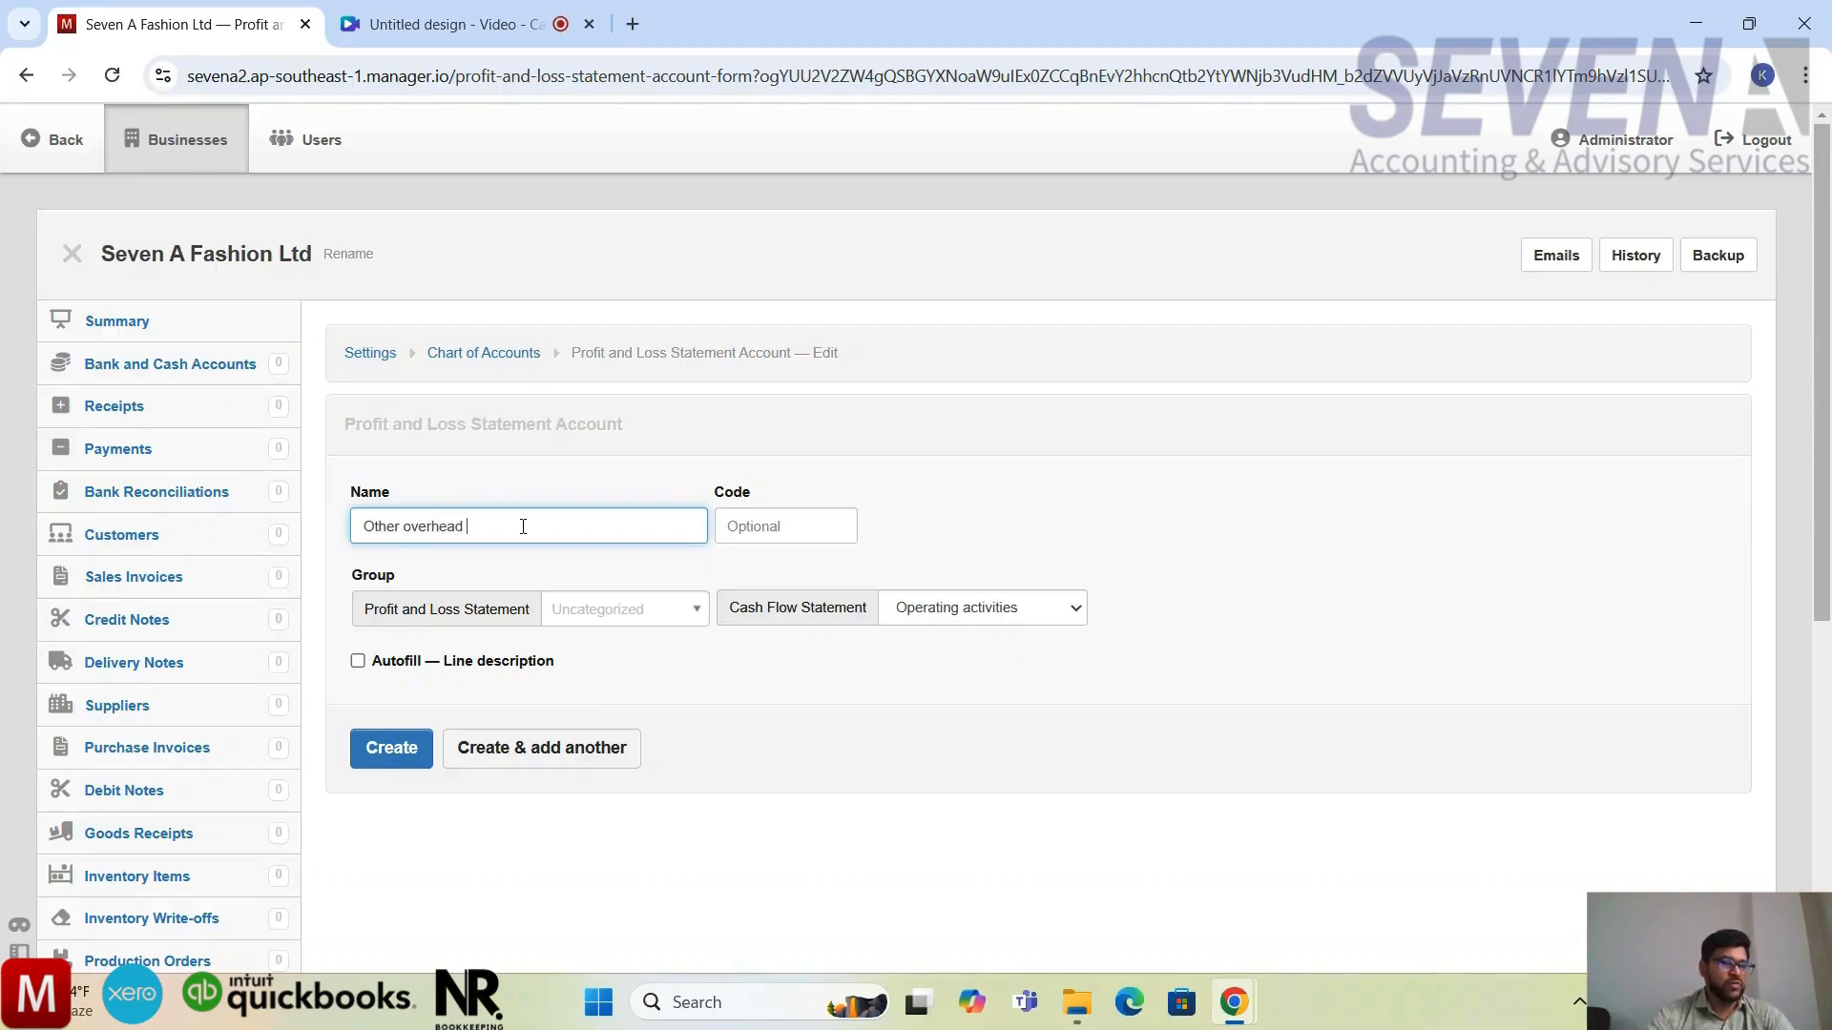
{"action": "left_click", "coordinate": [653, 613]}
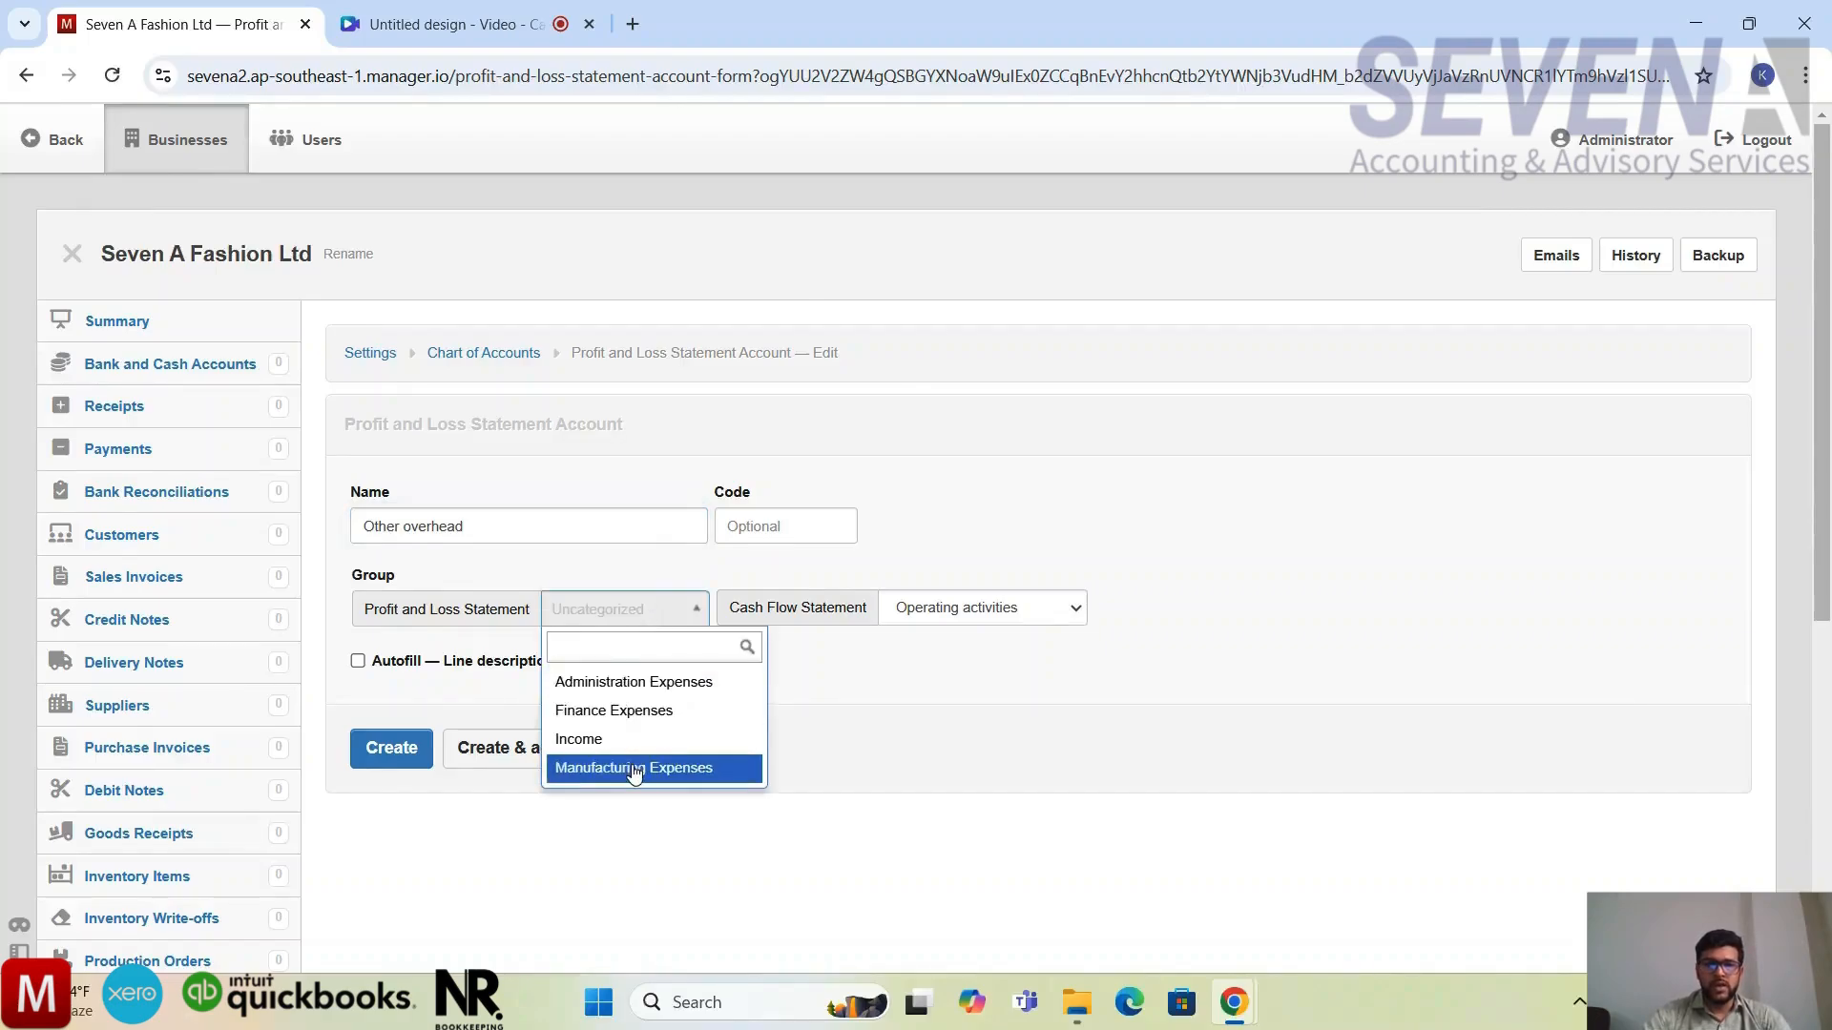
{"action": "left_click", "coordinate": [634, 773]}
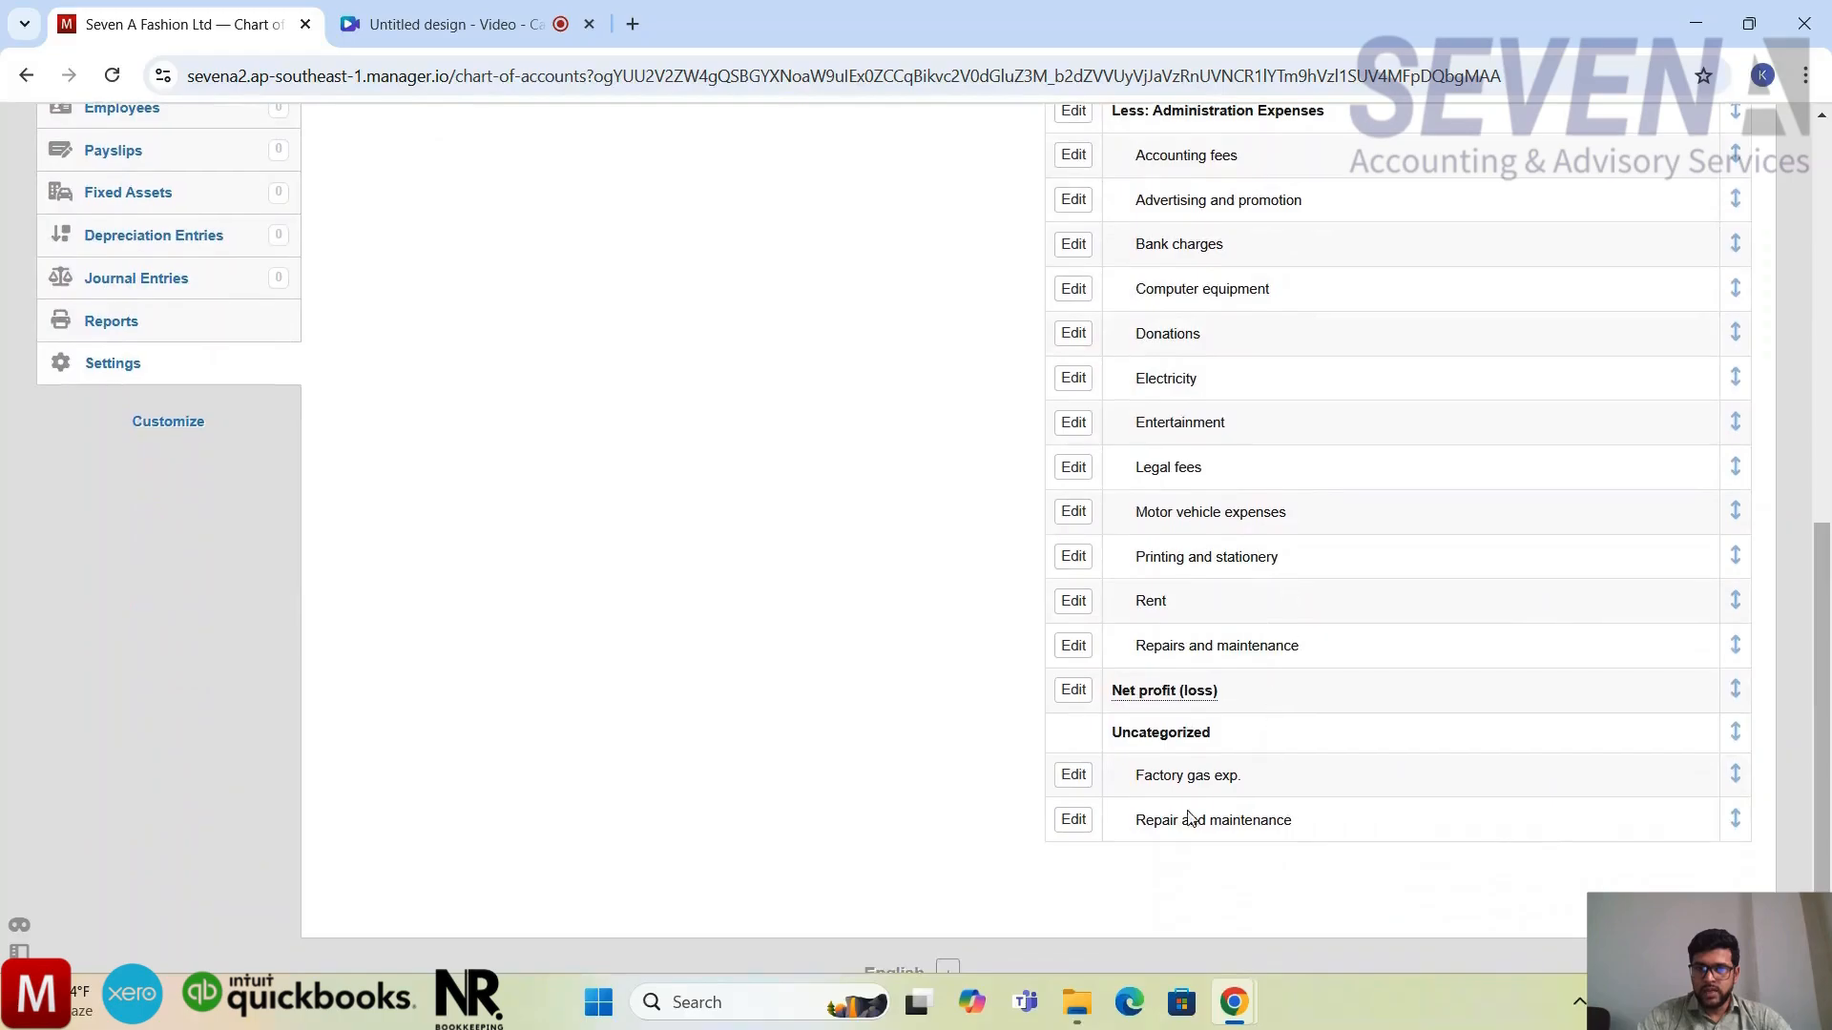
Assign the uncategorized Factory gas exp. account to the Manufacturing Expenses group and save the change
{"action": "left_click", "coordinate": [1074, 774]}
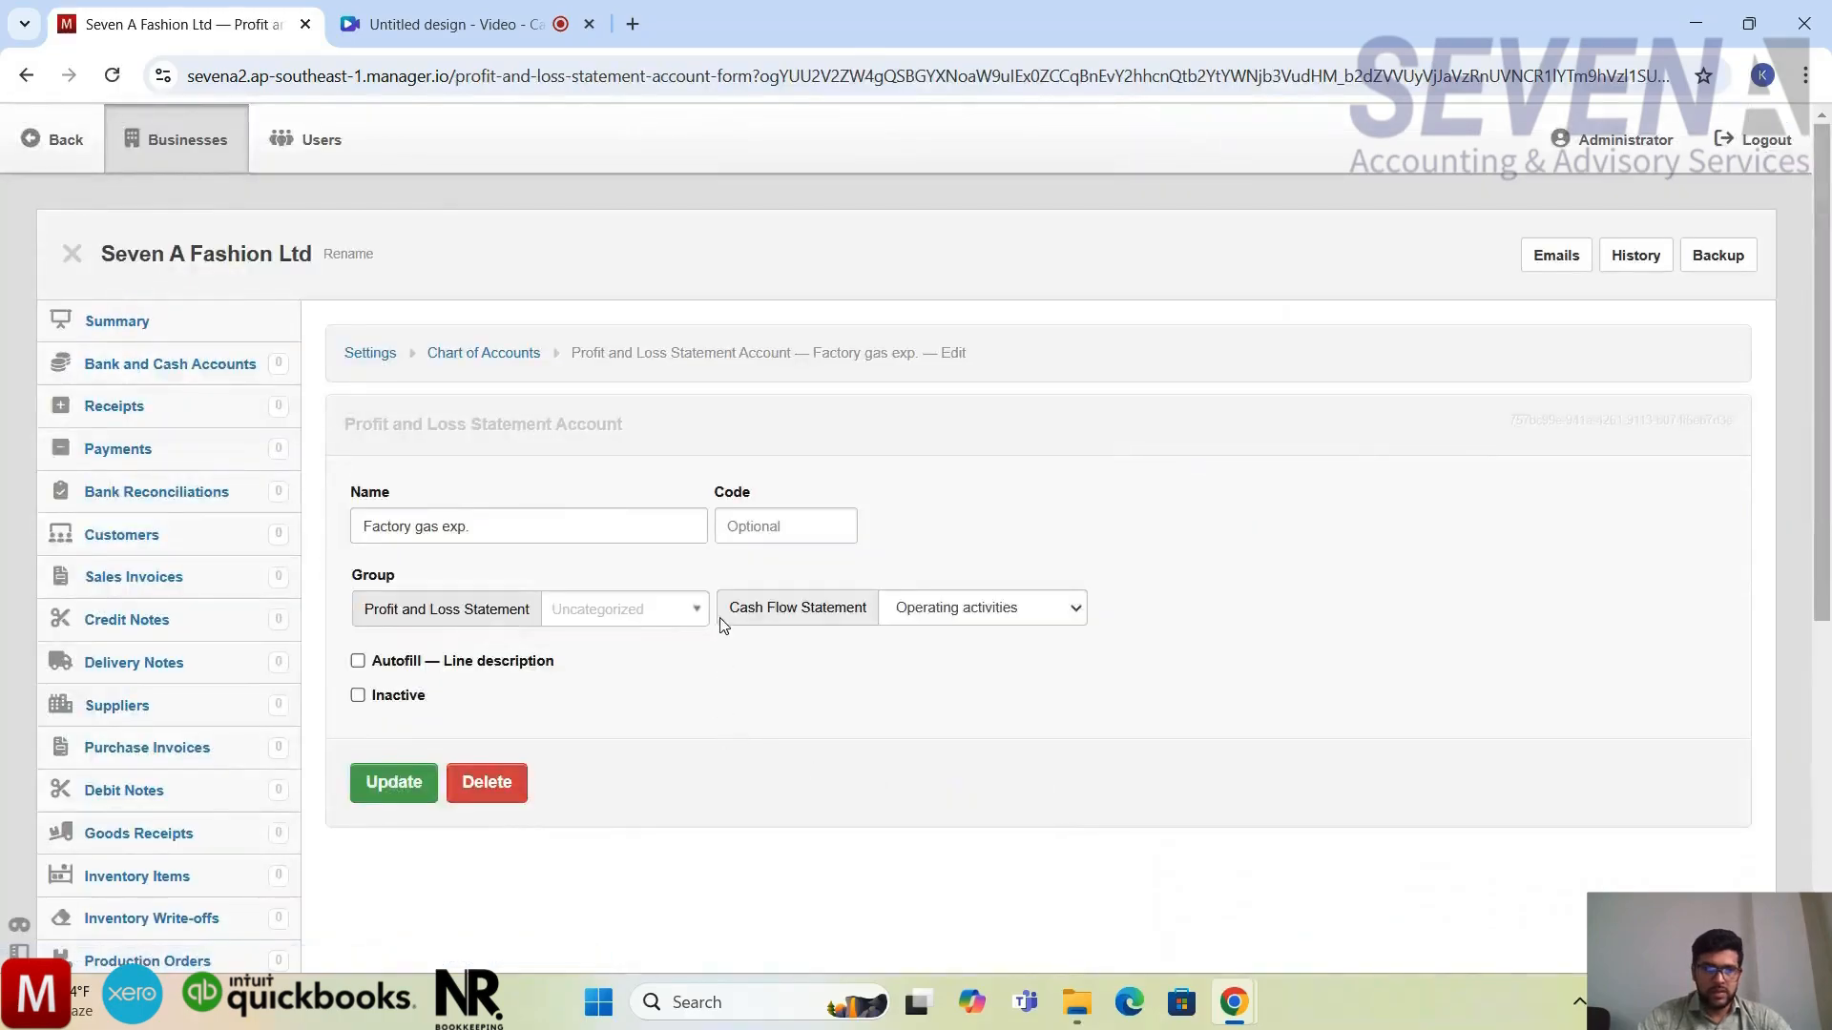
{"action": "left_click", "coordinate": [675, 606]}
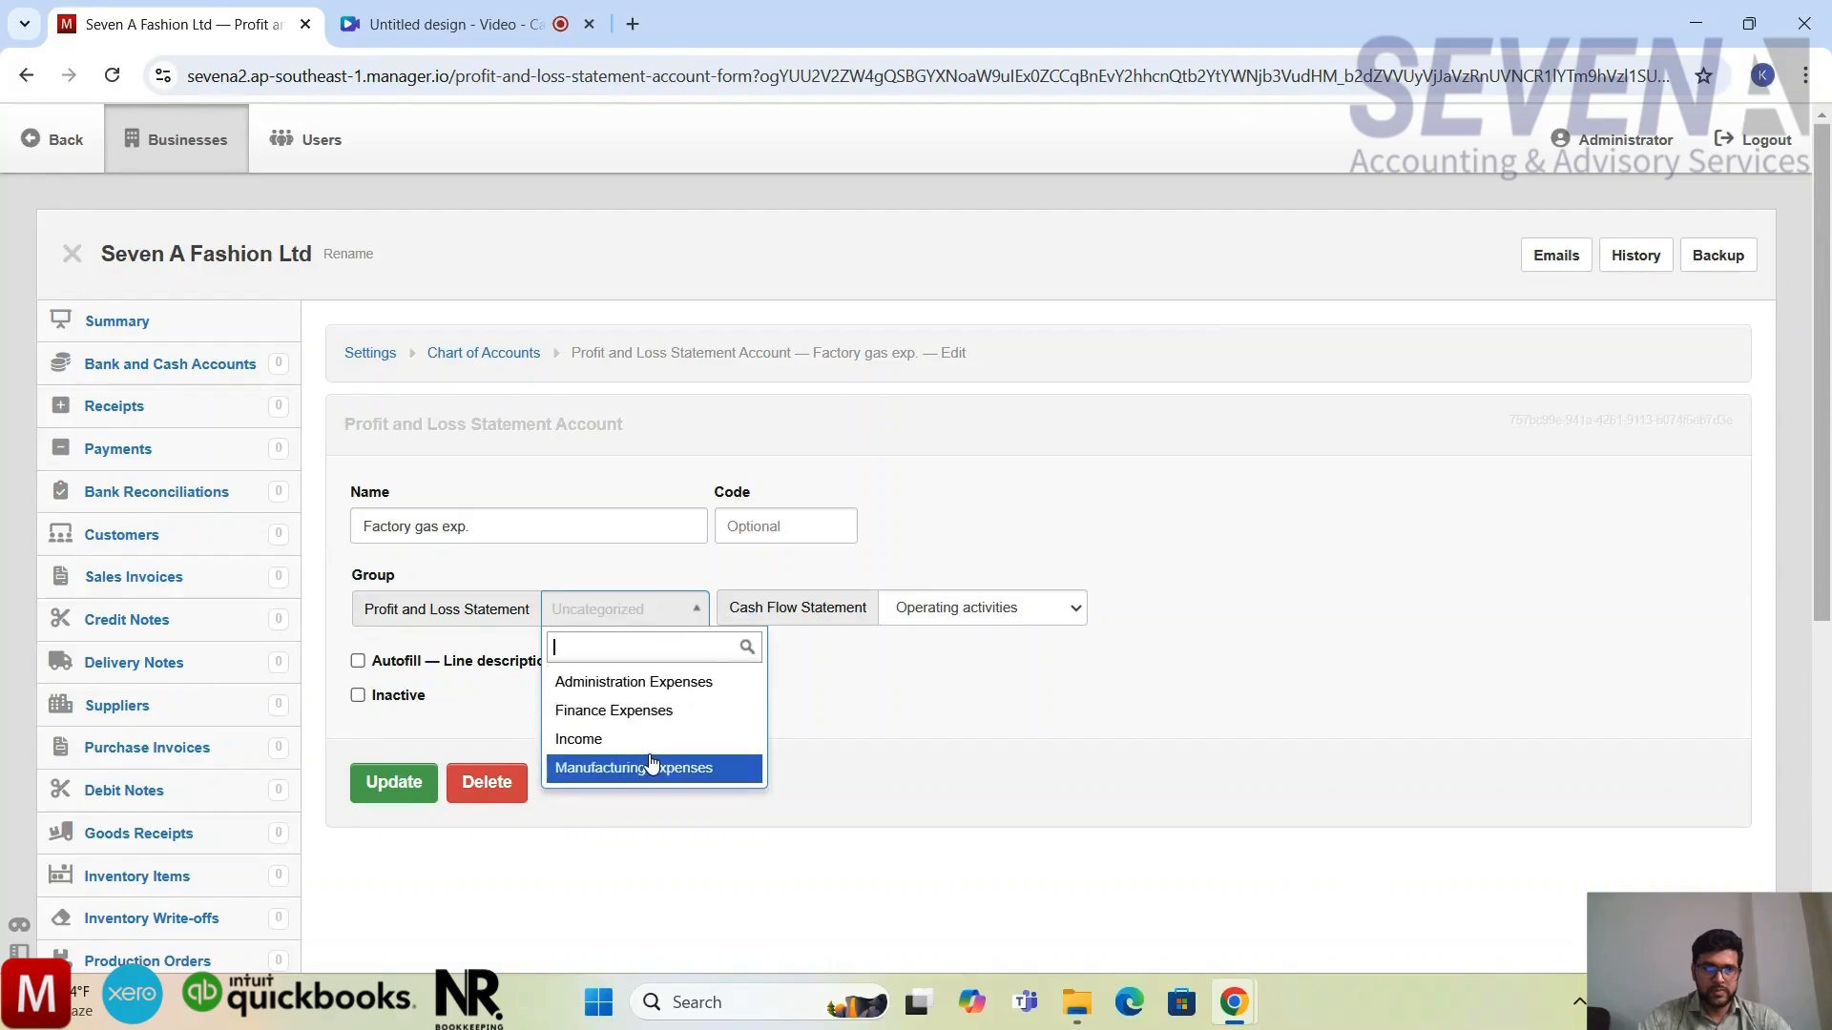
{"action": "left_click", "coordinate": [651, 767]}
{"action": "left_click", "coordinate": [387, 780]}
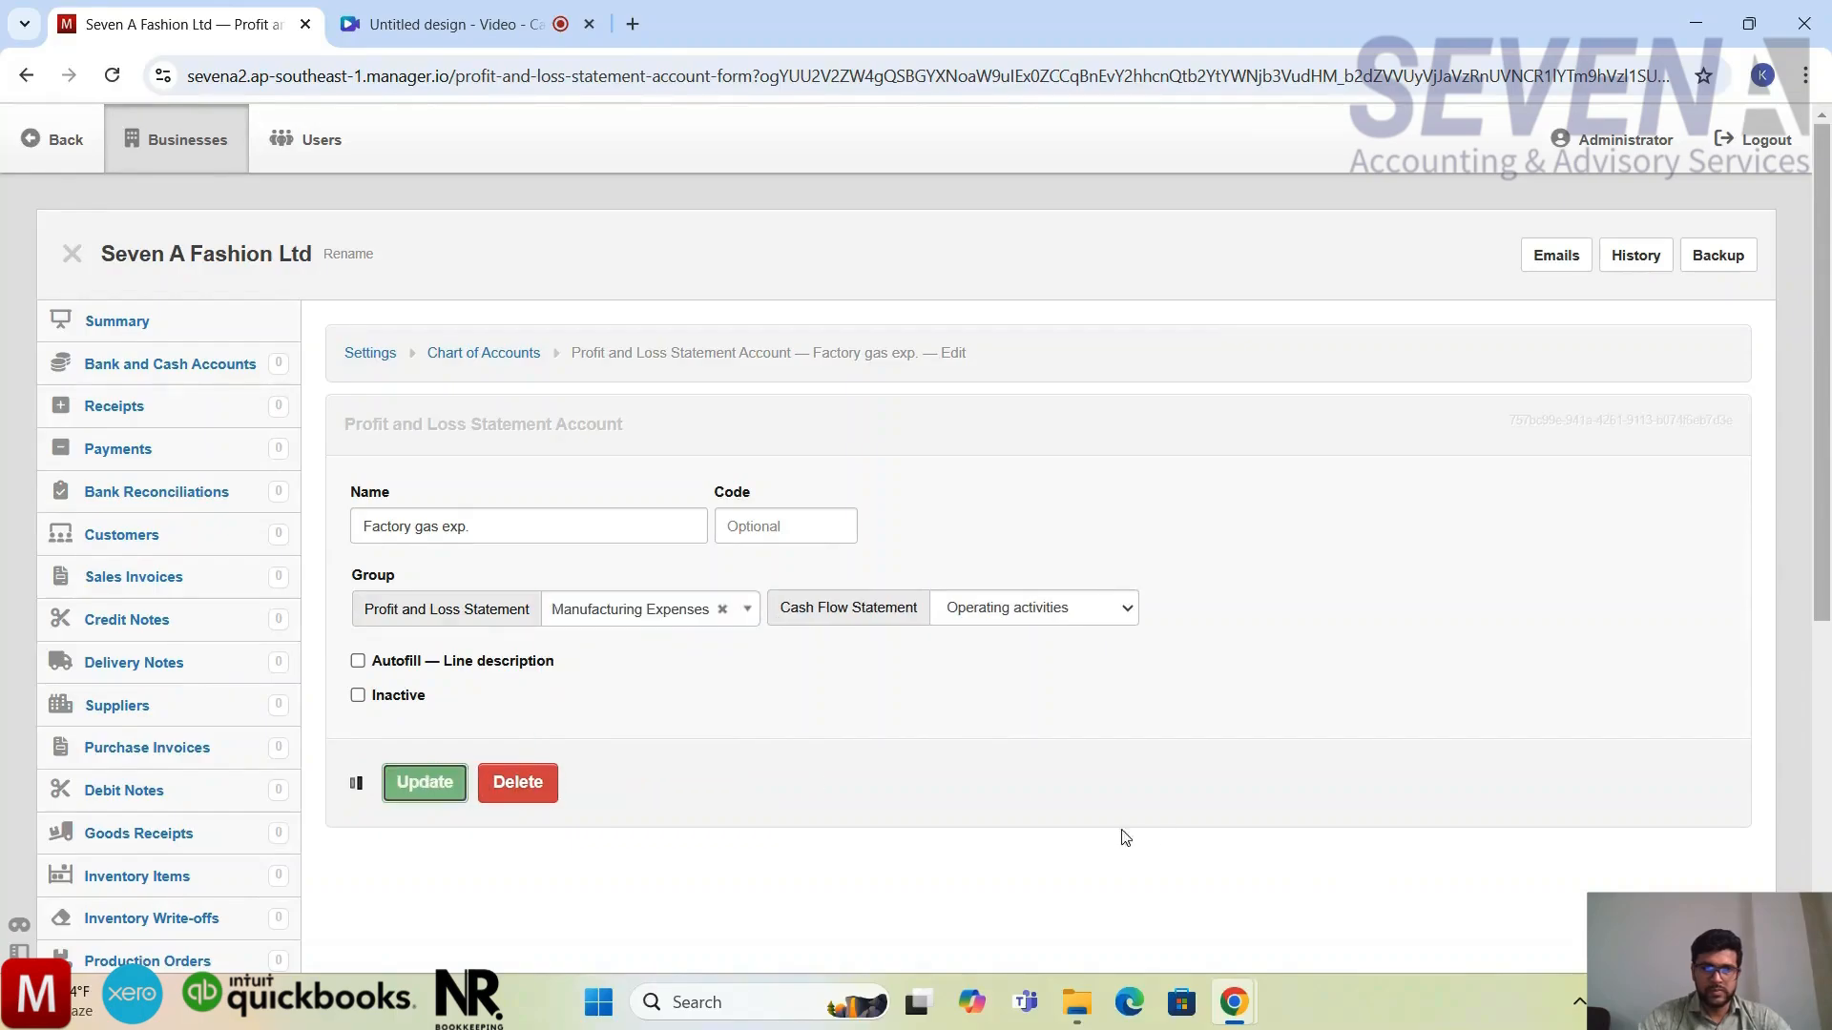
Move the uncategorized Repair and maintenance account into the Manufacturing Expenses group, save it, and review the accounts in that group
{"action": "scroll", "coordinate": [1419, 794], "scroll_direction": "down", "scroll_amount": 10}
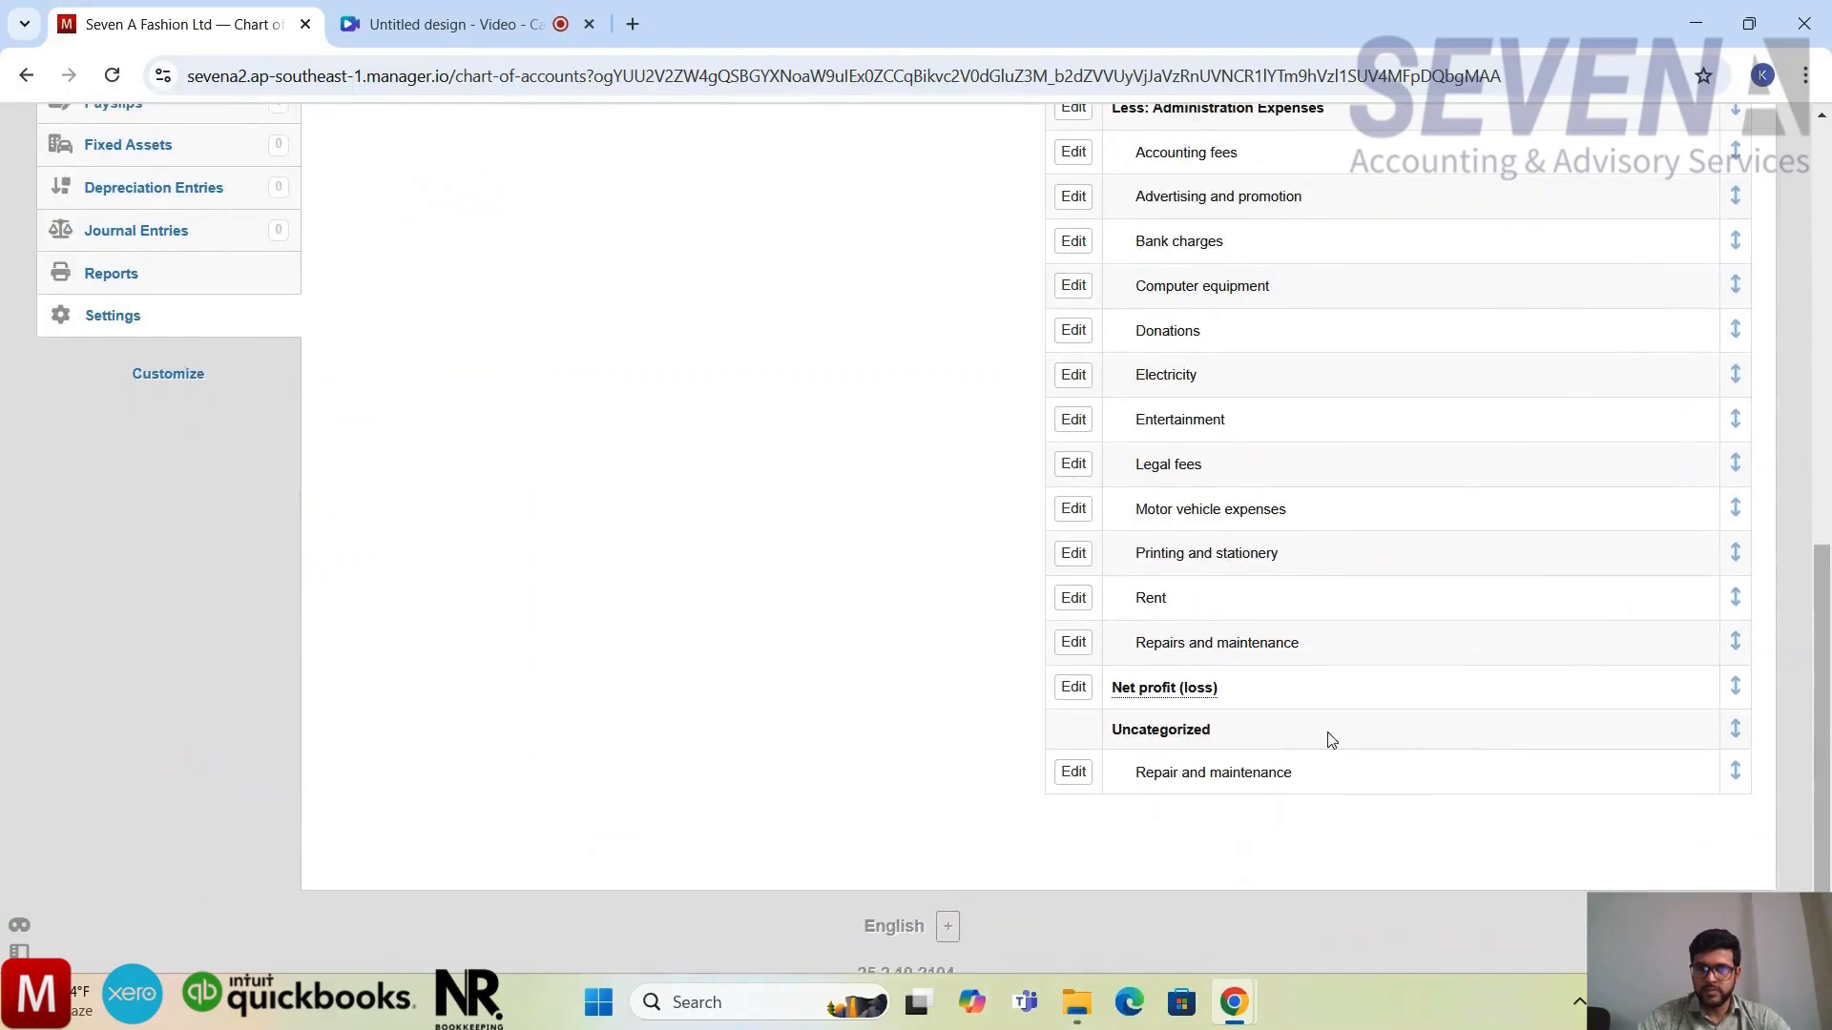
{"action": "left_click", "coordinate": [1074, 772]}
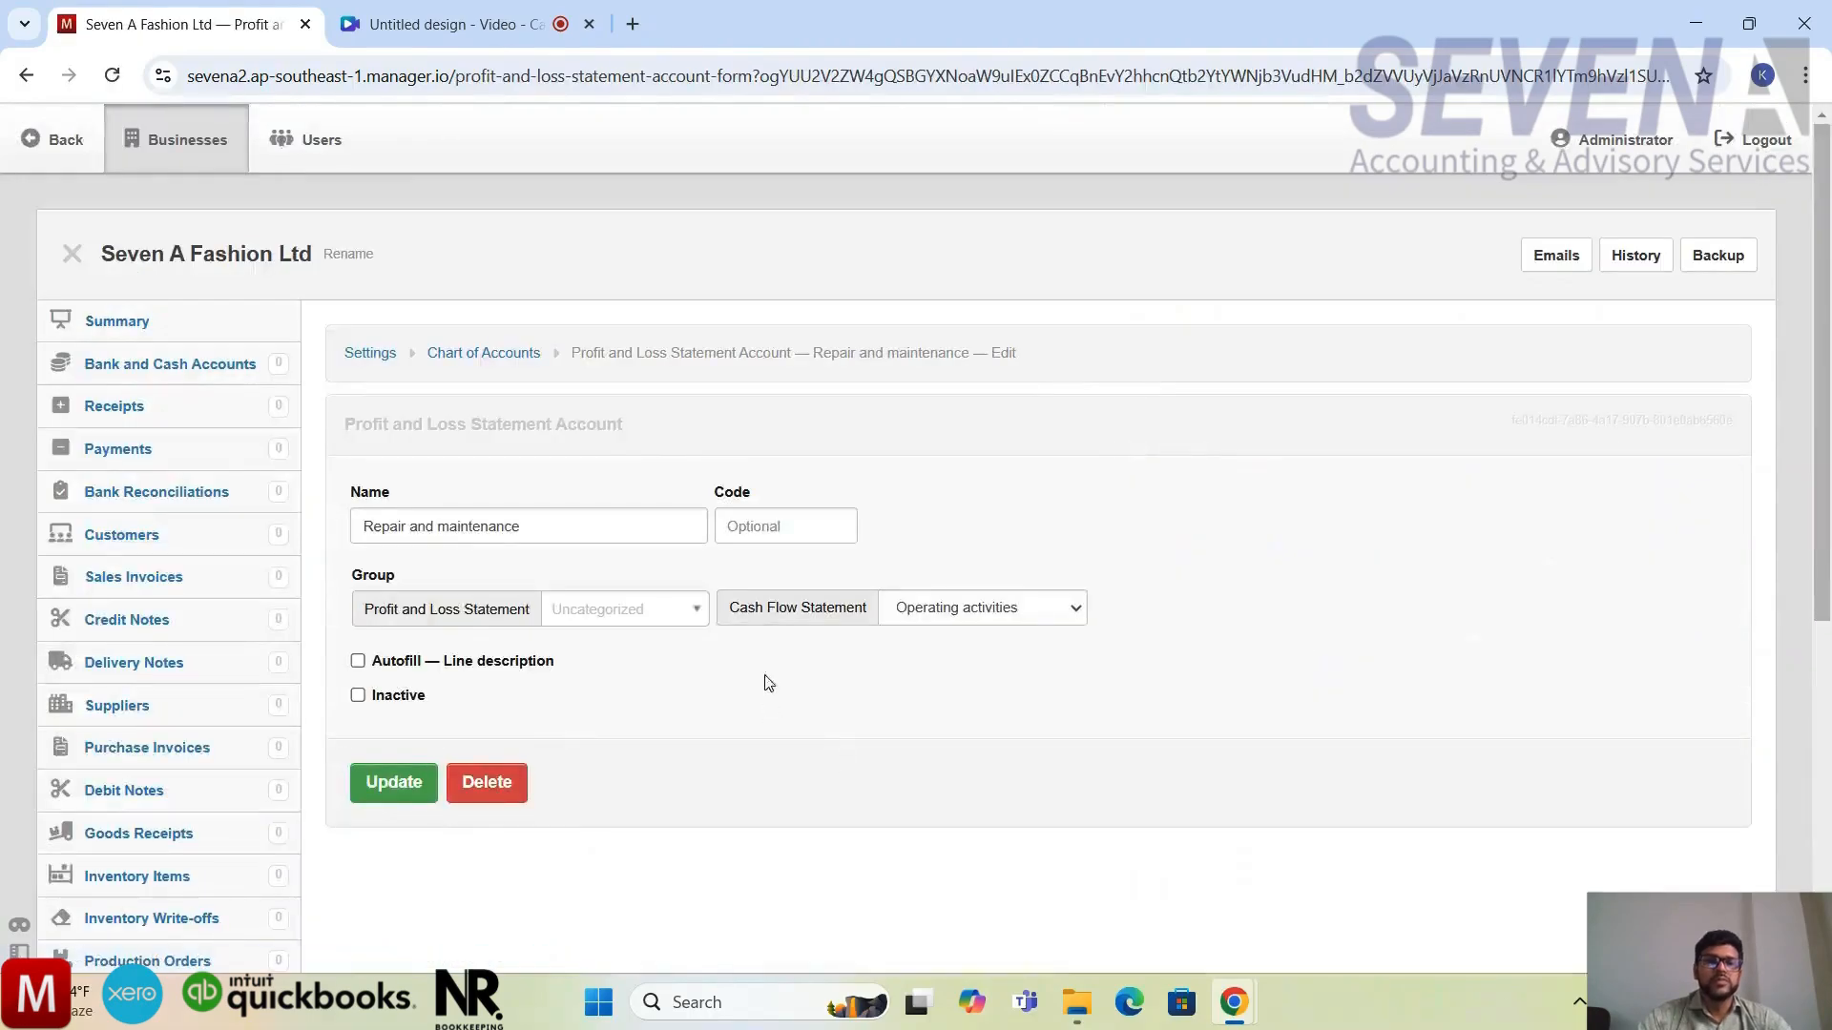
{"action": "left_click", "coordinate": [679, 618]}
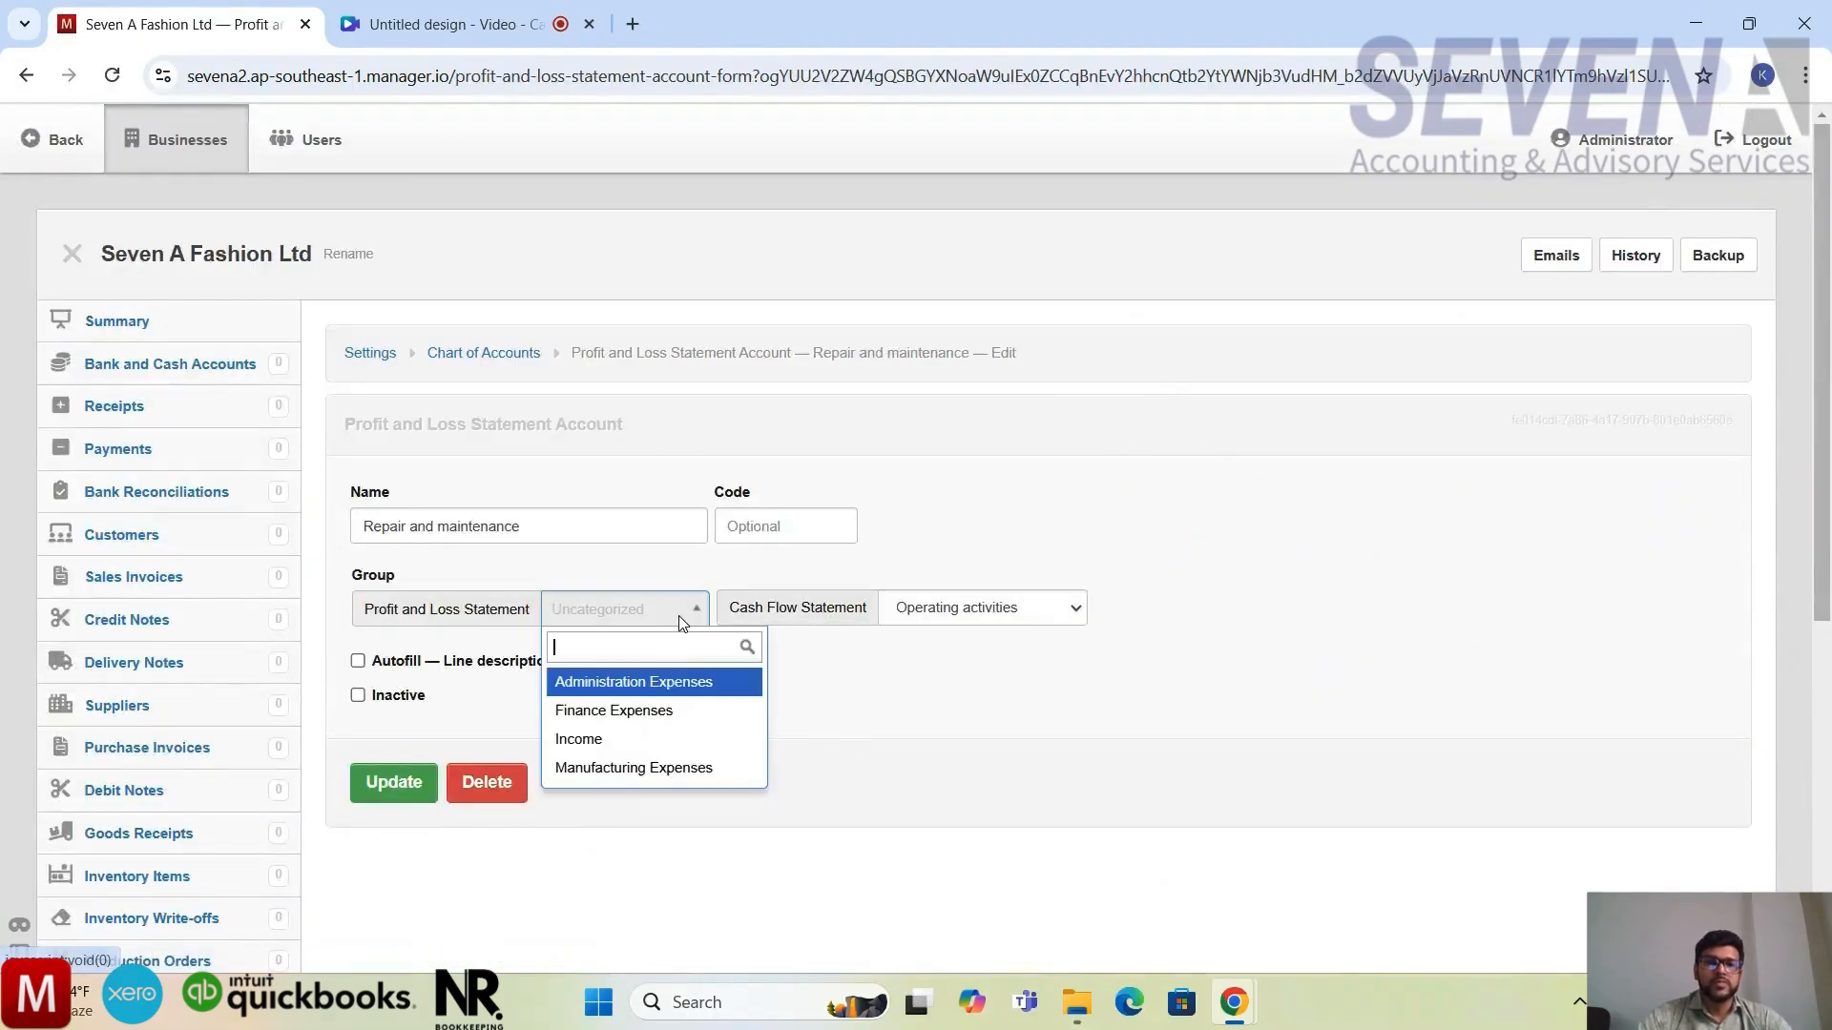
{"action": "left_click", "coordinate": [619, 767]}
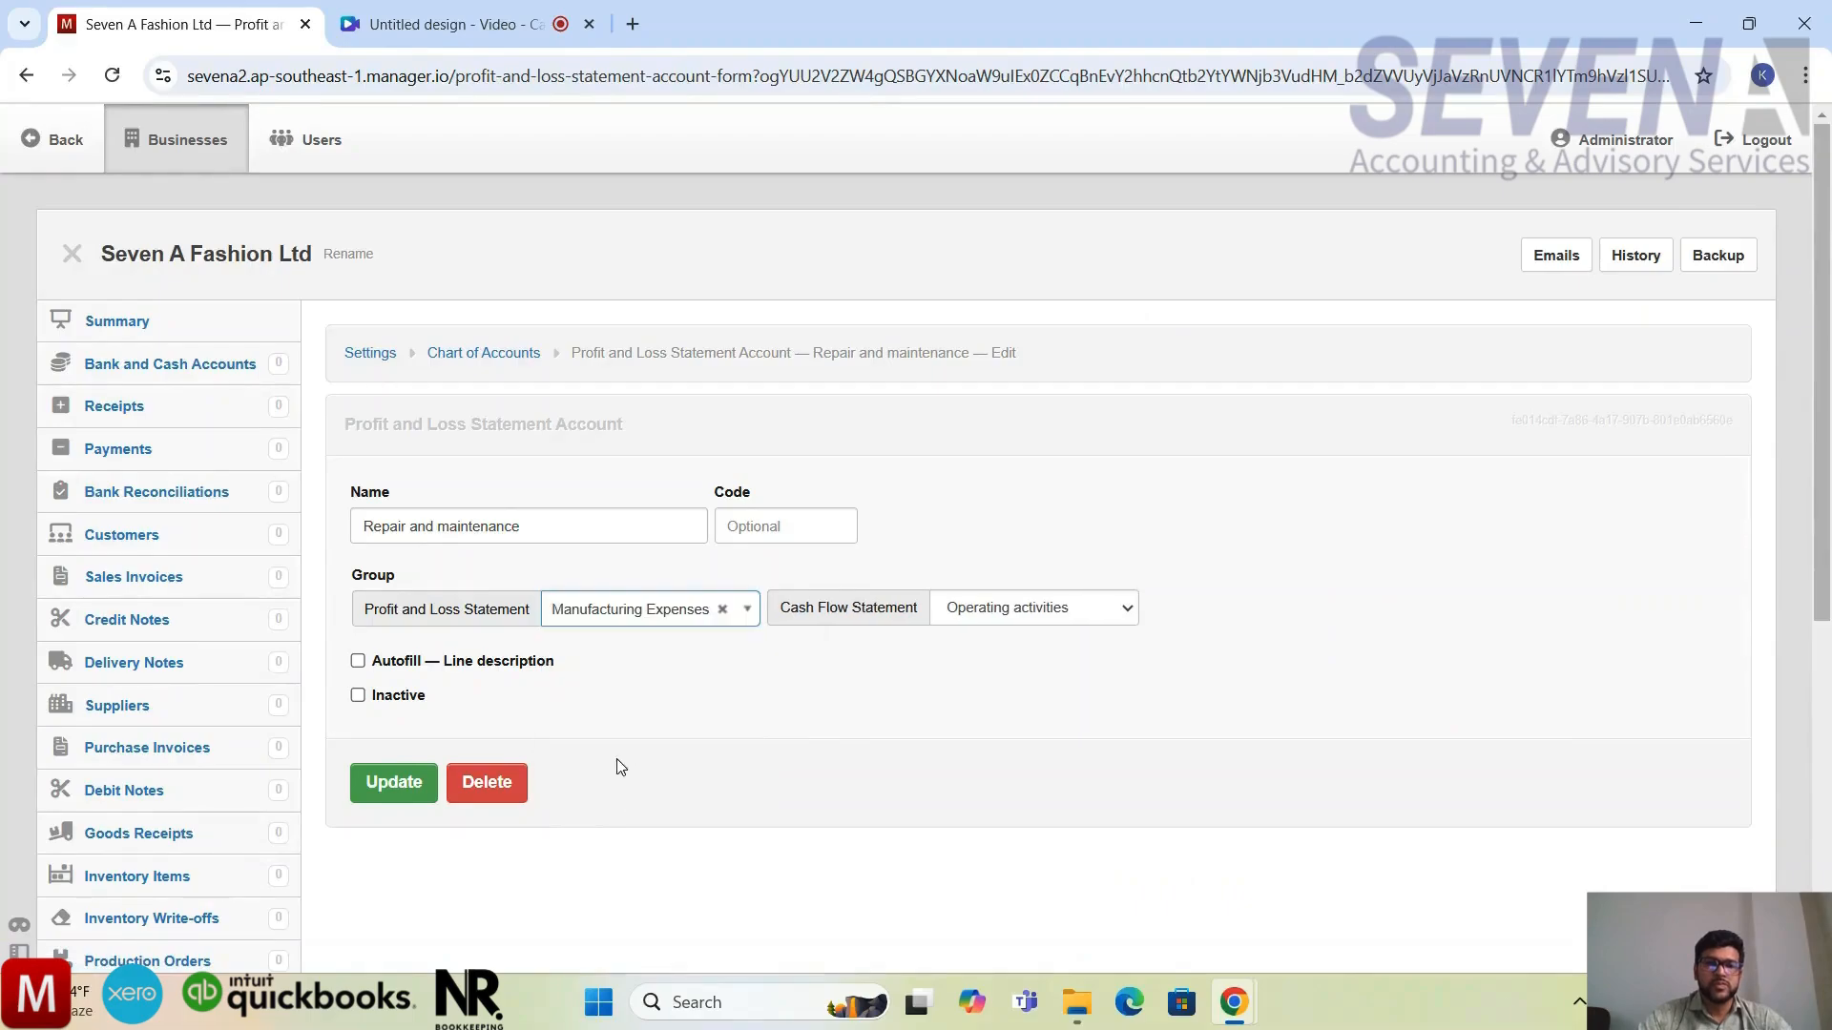
{"action": "left_click", "coordinate": [417, 784]}
{"action": "scroll", "coordinate": [1039, 679], "scroll_direction": "down", "scroll_amount": 7}
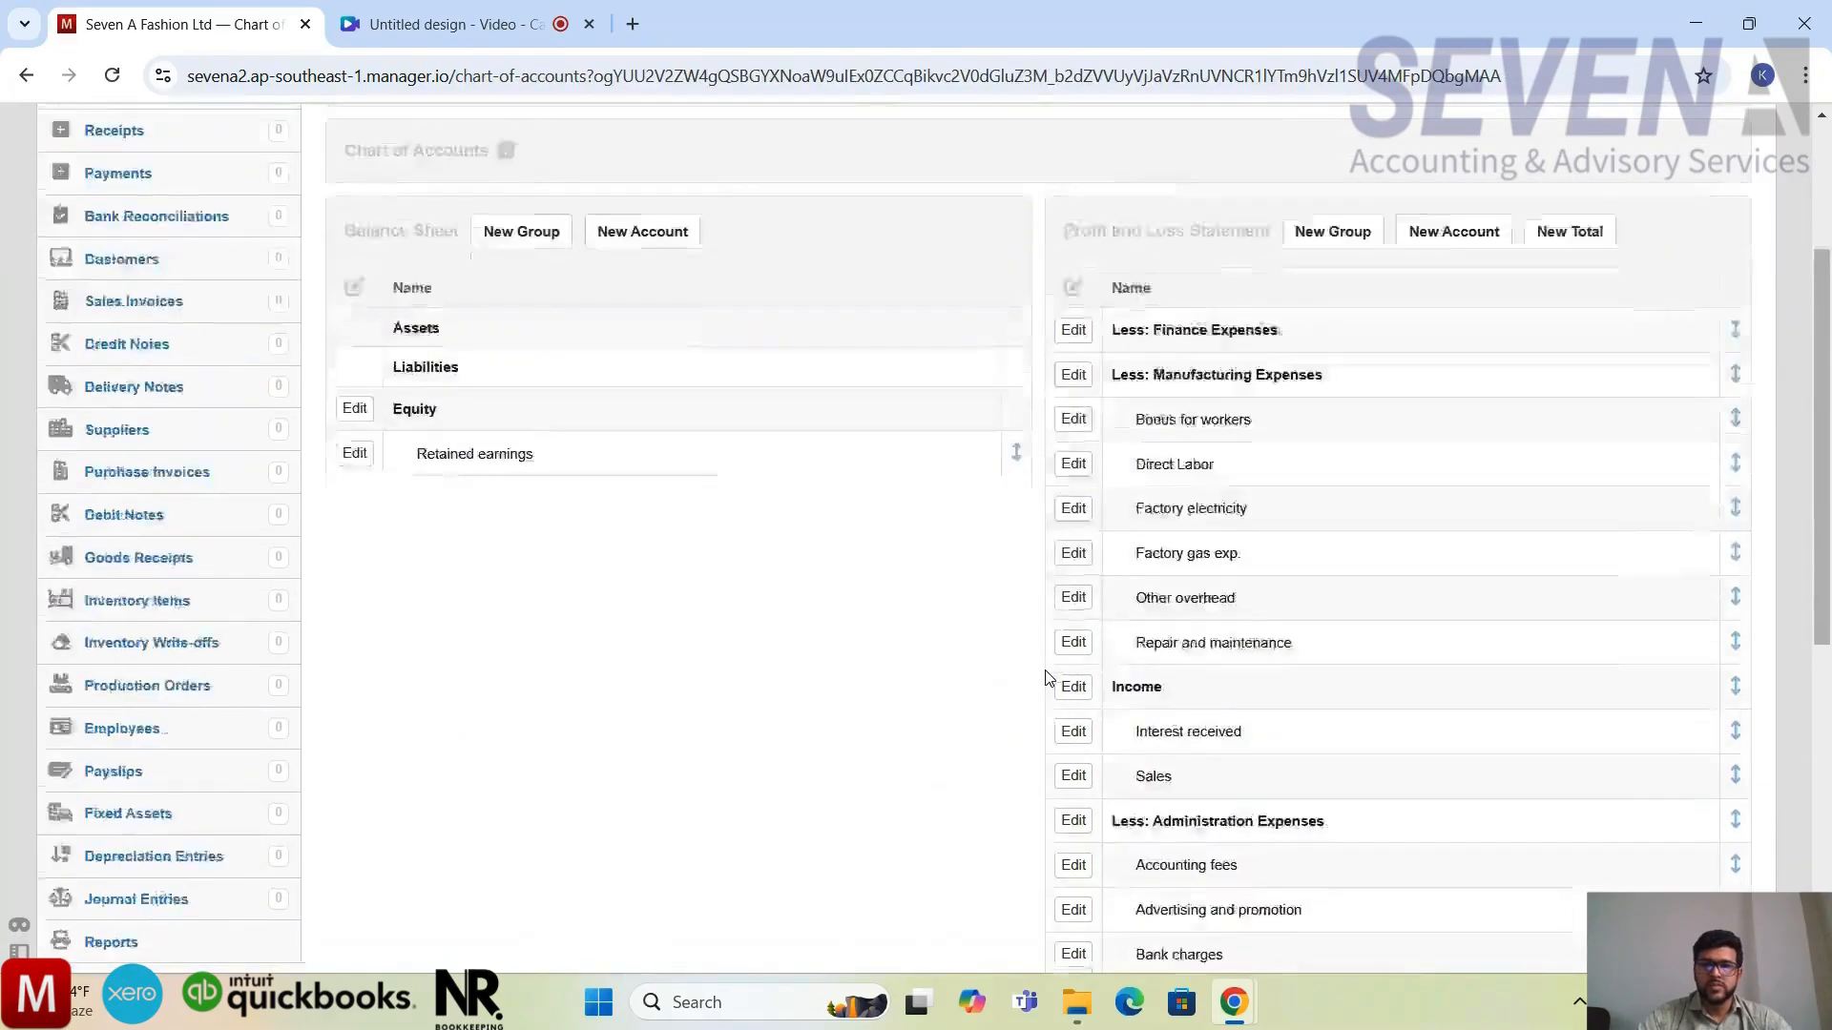
{"action": "scroll", "coordinate": [1047, 677], "scroll_direction": "up", "scroll_amount": 7}
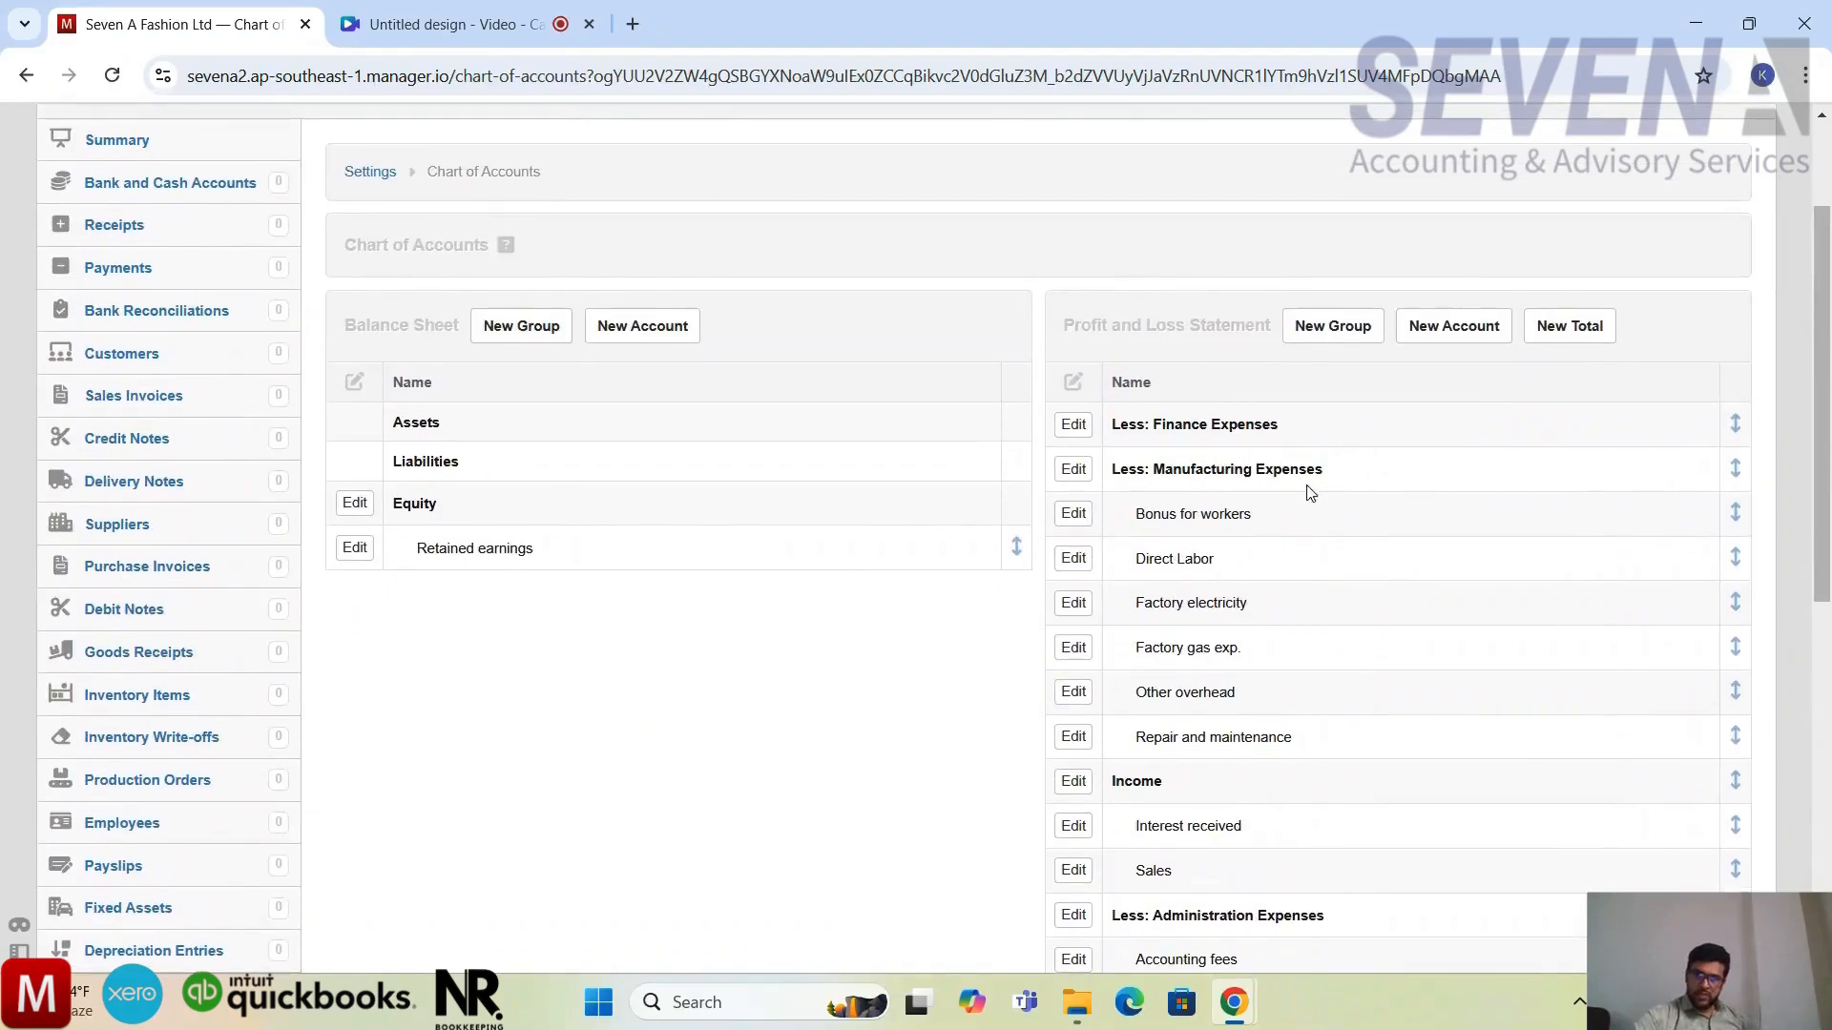
{"action": "scroll", "coordinate": [1288, 576], "scroll_direction": "up", "scroll_amount": 1}
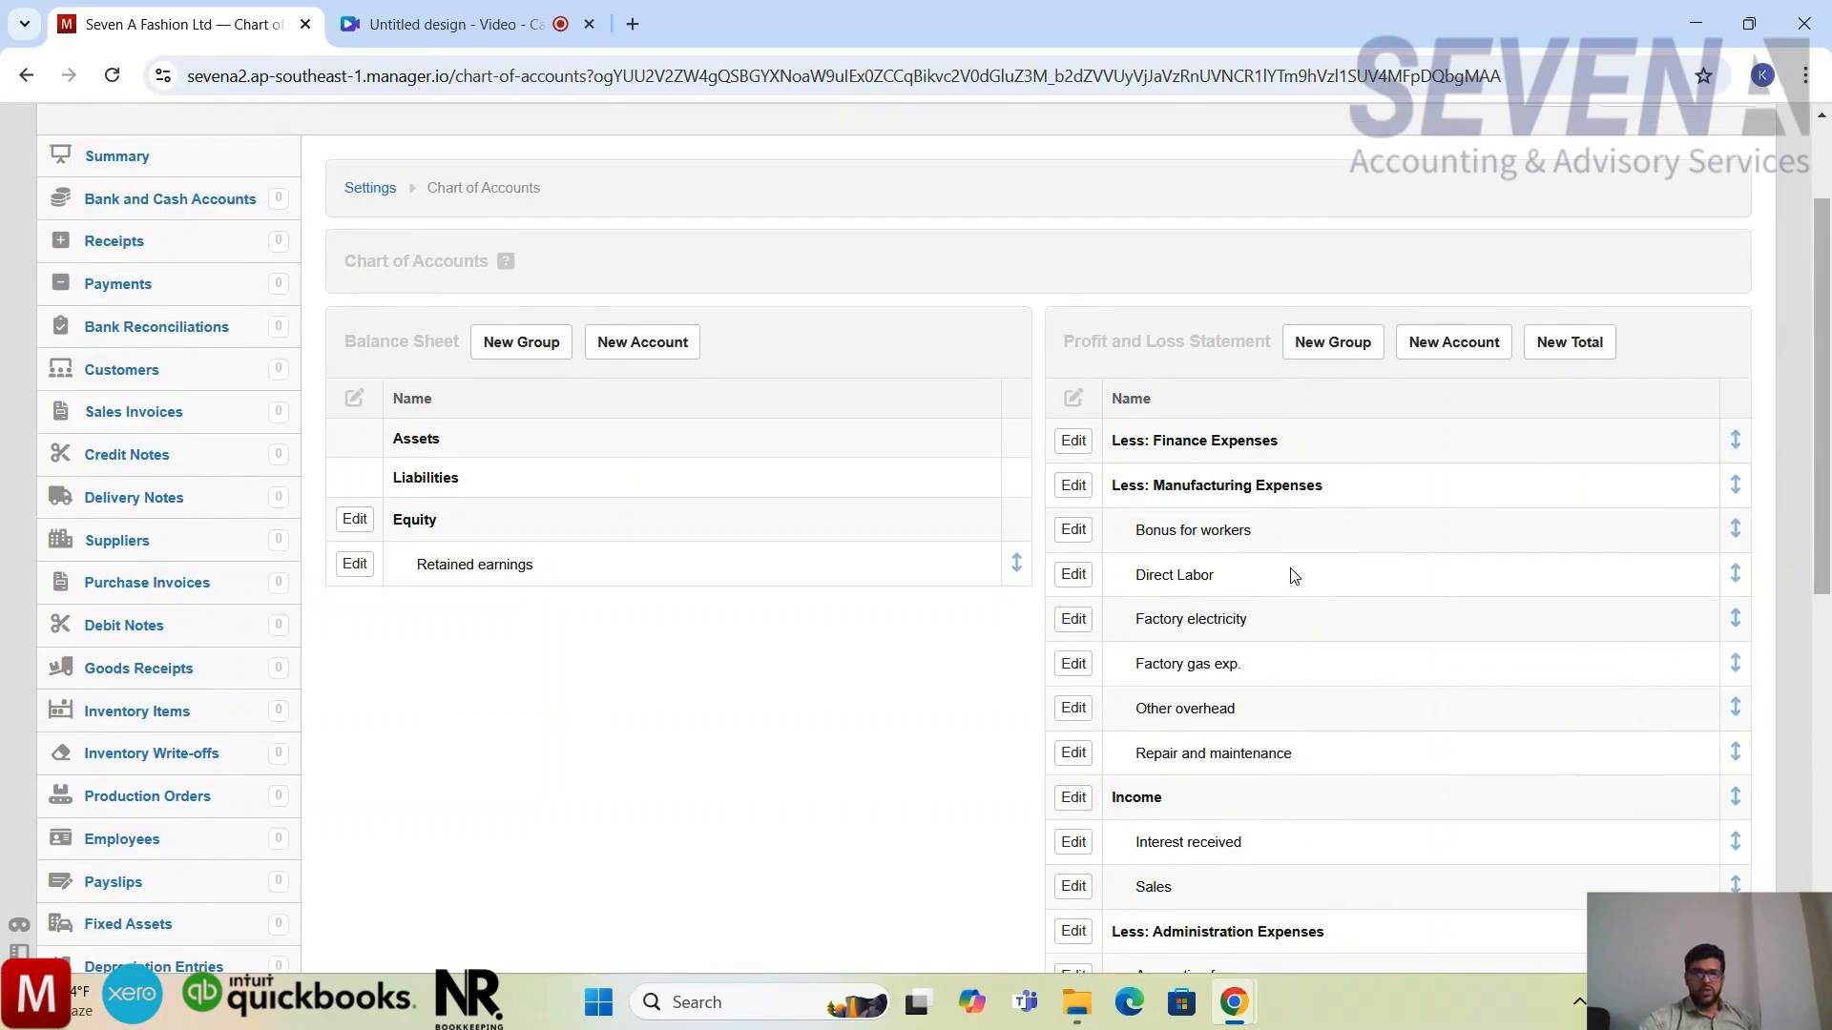
Open the business summary and examine the order of the profit and loss groups and the accounts listed in each
{"action": "scroll", "coordinate": [951, 484], "scroll_direction": "up", "scroll_amount": 1}
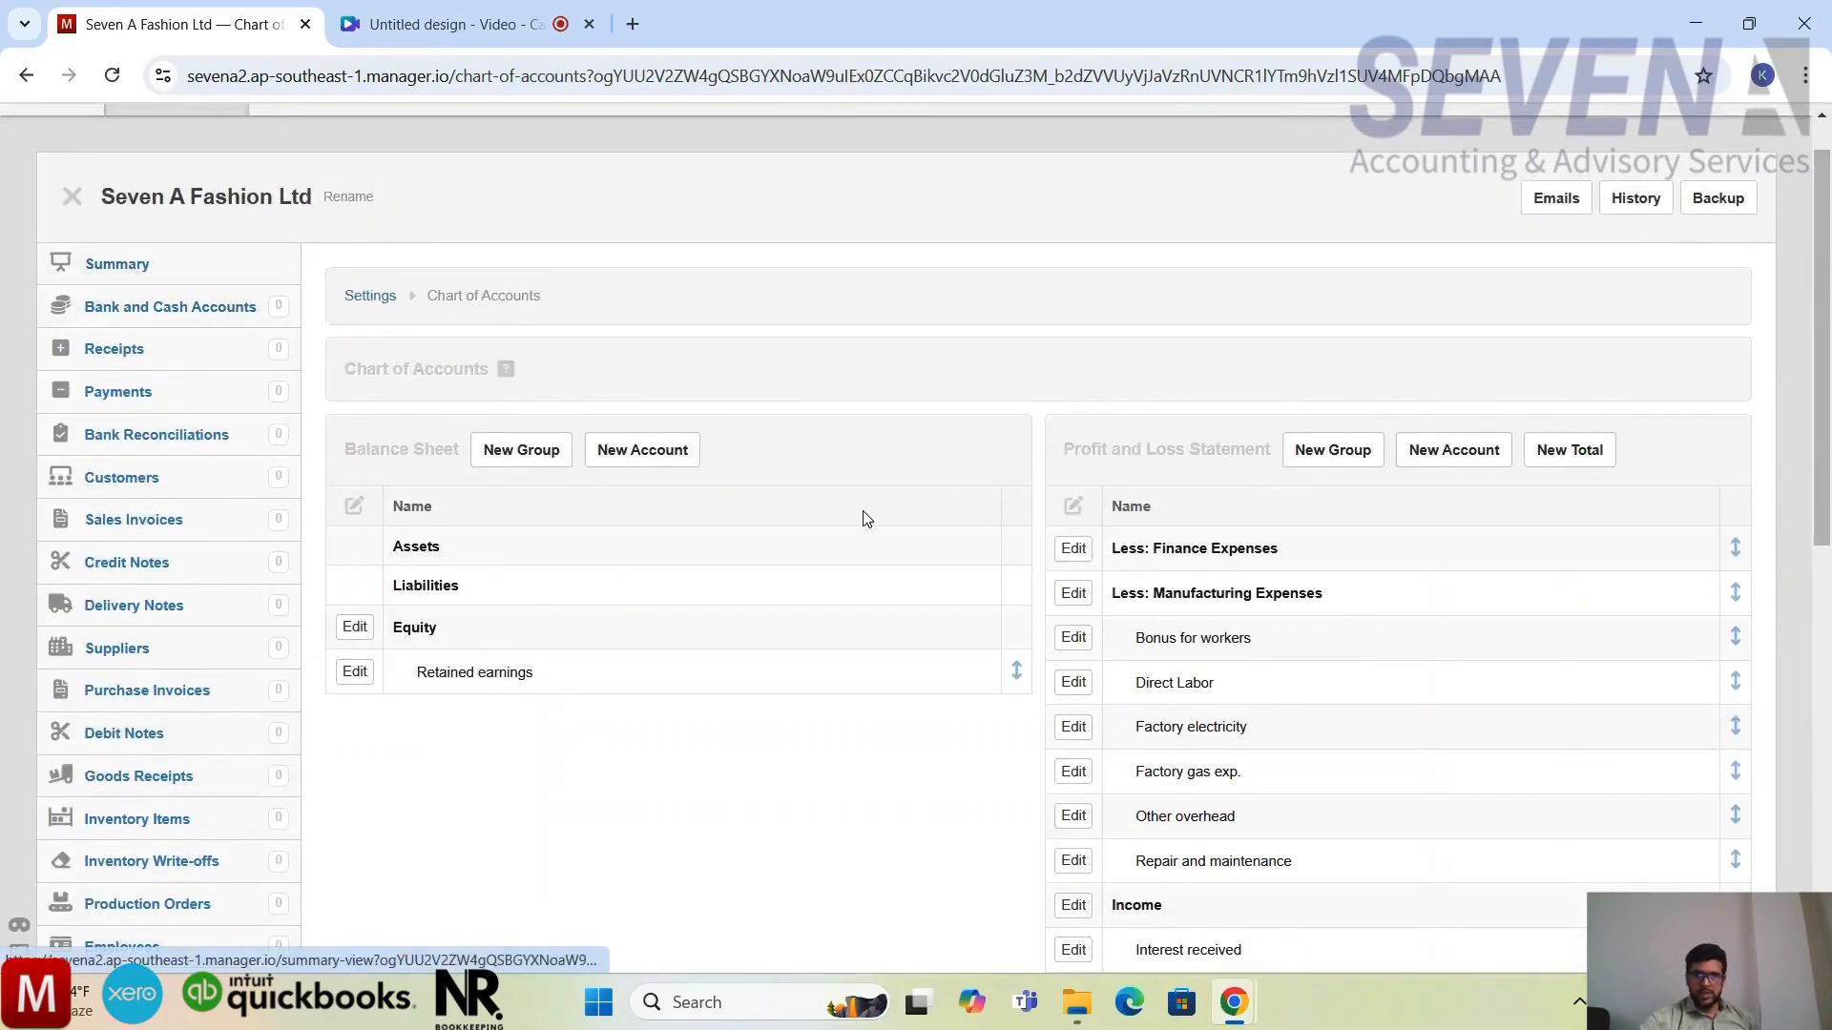
{"action": "left_click", "coordinate": [168, 269]}
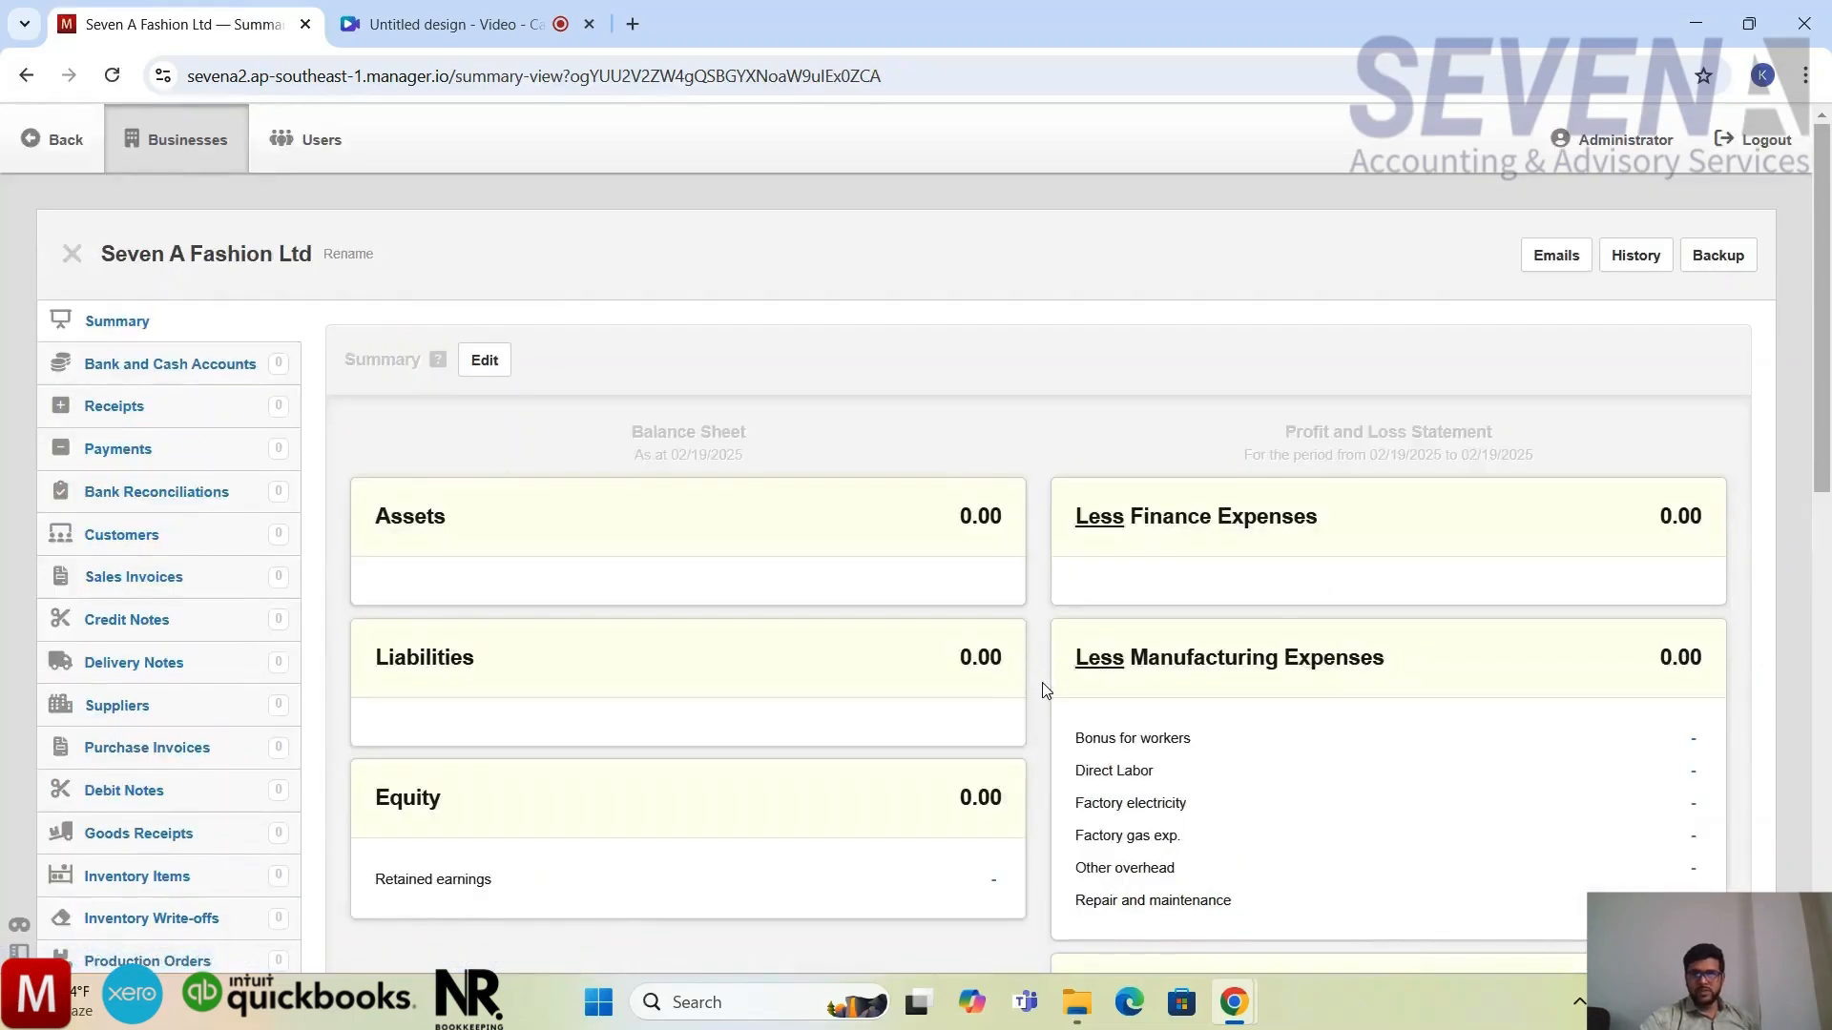
{"action": "scroll", "coordinate": [1129, 527], "scroll_direction": "down", "scroll_amount": 8}
{"action": "scroll", "coordinate": [1129, 527], "scroll_direction": "down", "scroll_amount": 3}
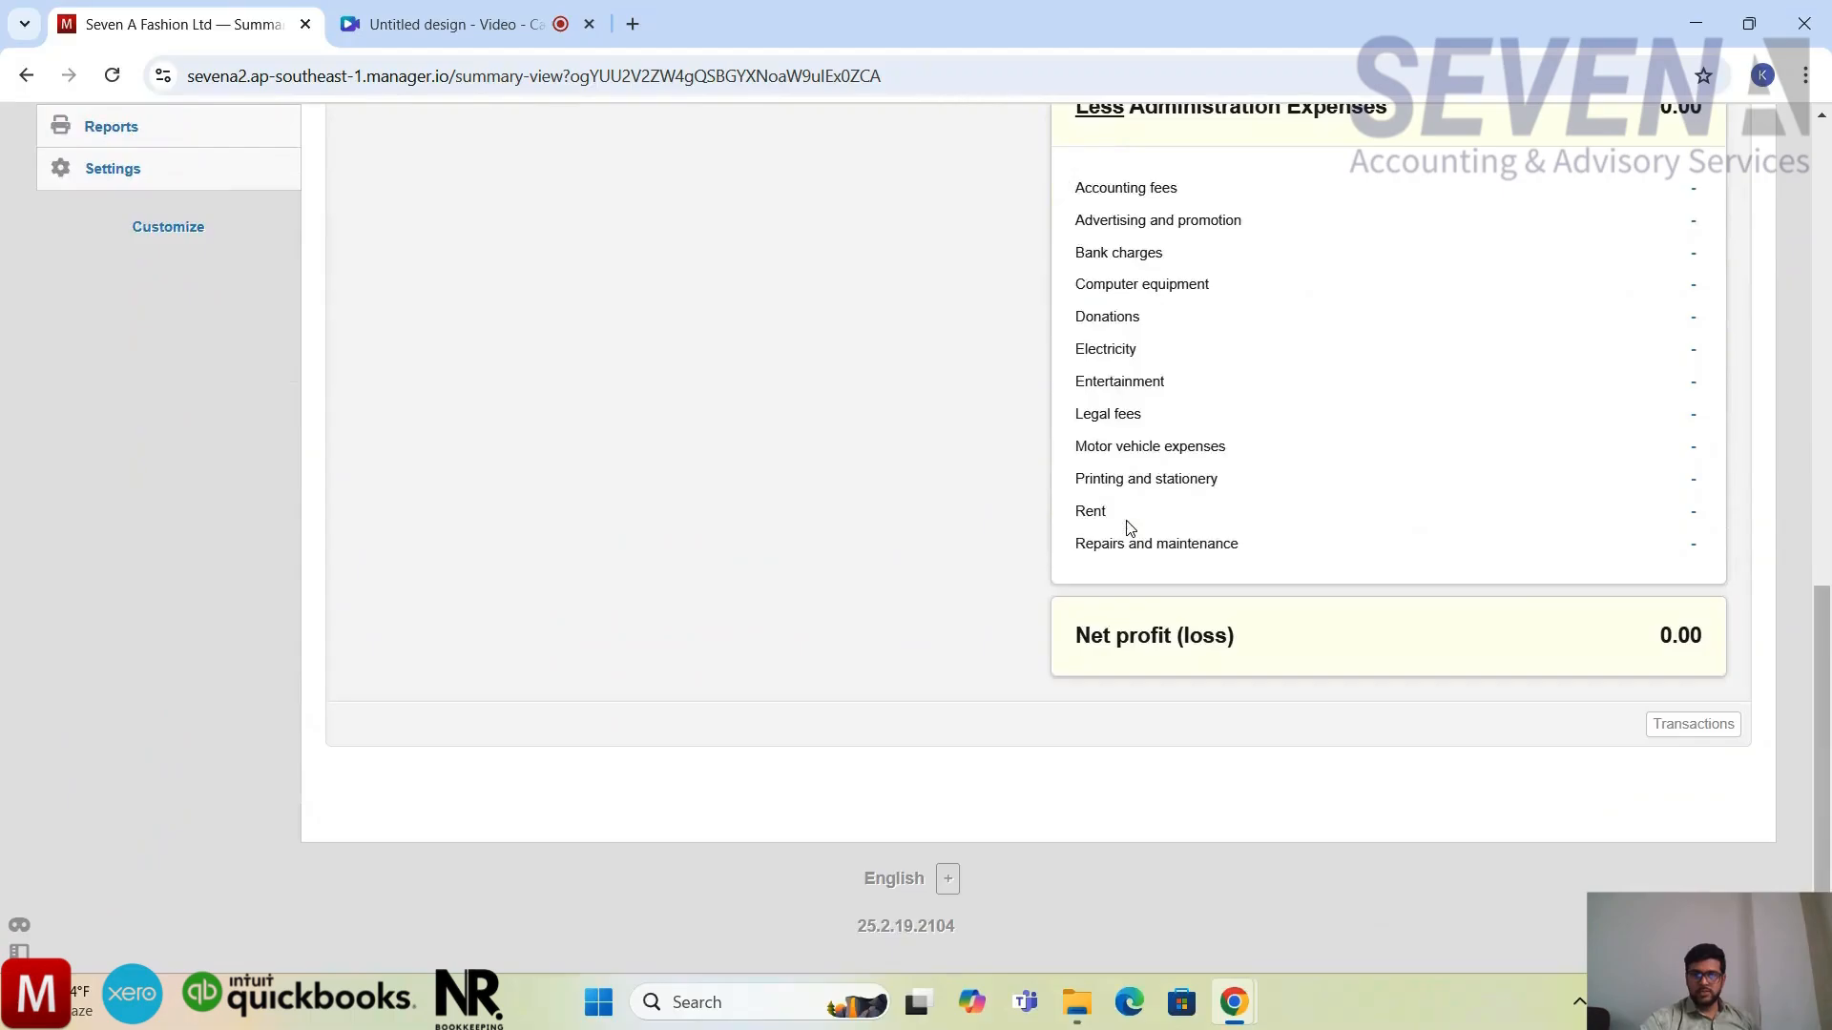
{"action": "scroll", "coordinate": [1129, 528], "scroll_direction": "up", "scroll_amount": 9}
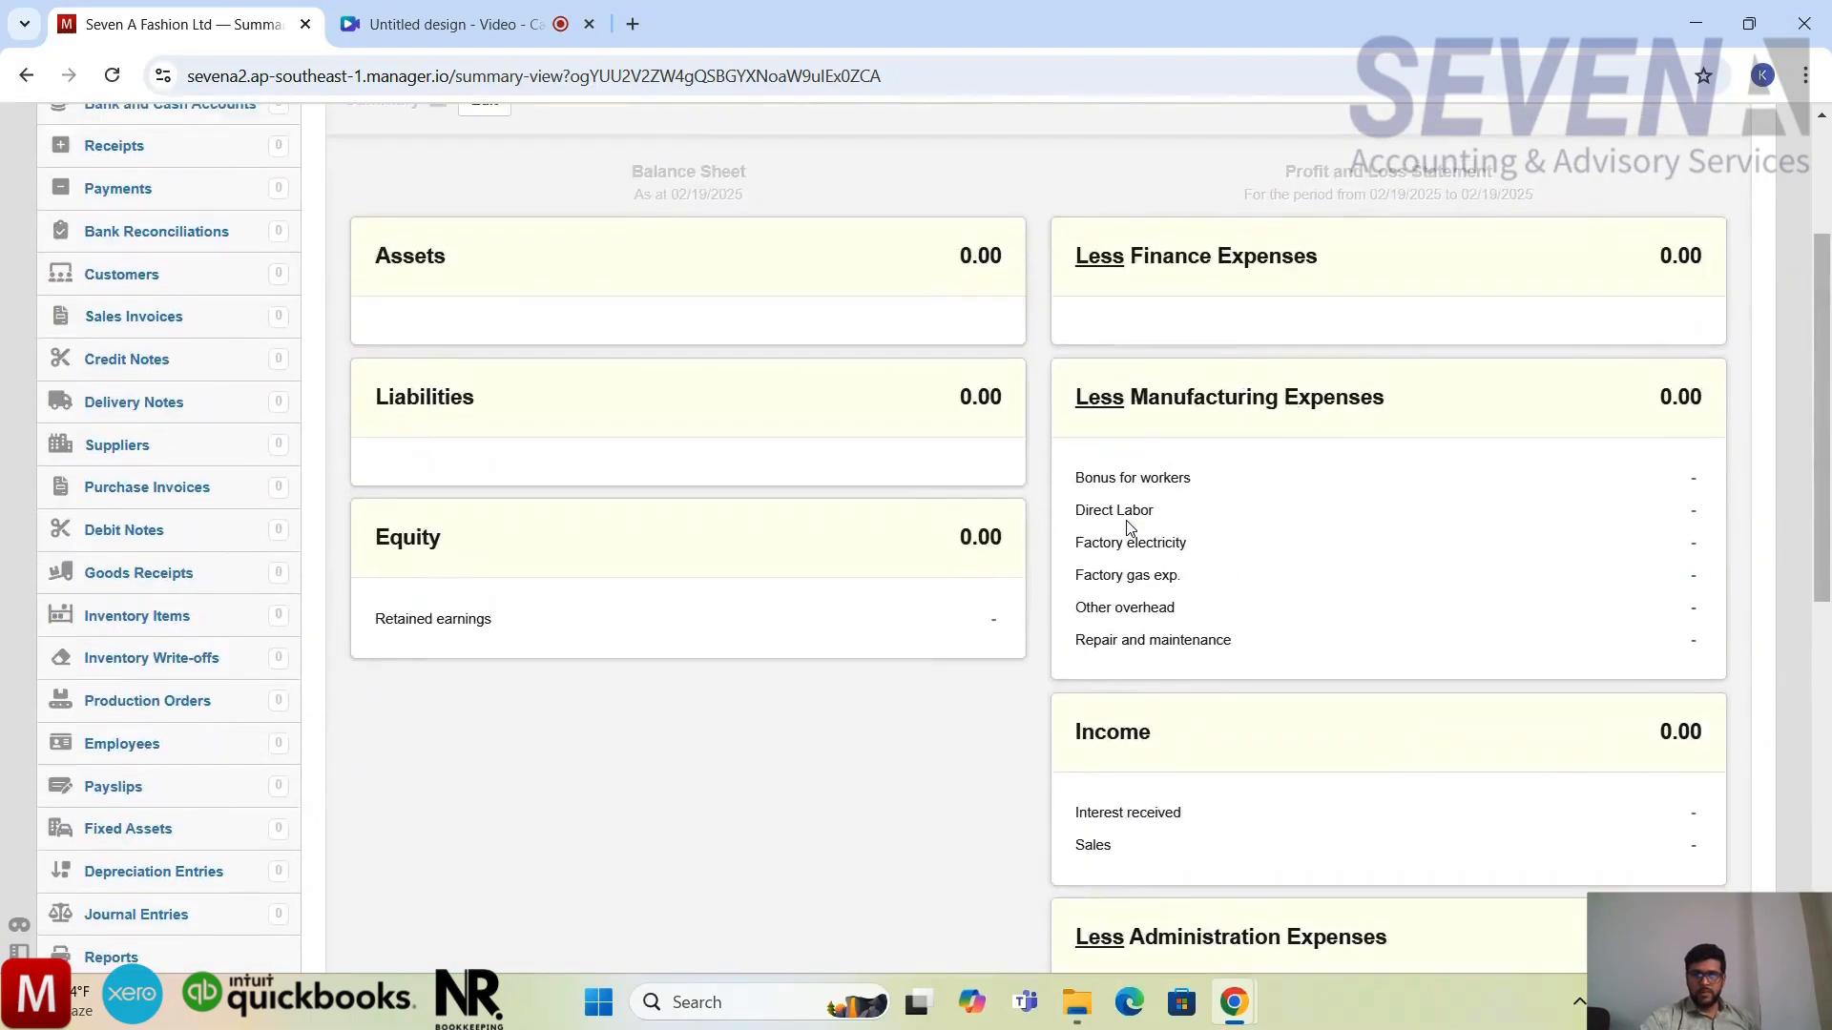
{"action": "scroll", "coordinate": [1129, 527], "scroll_direction": "up", "scroll_amount": 1}
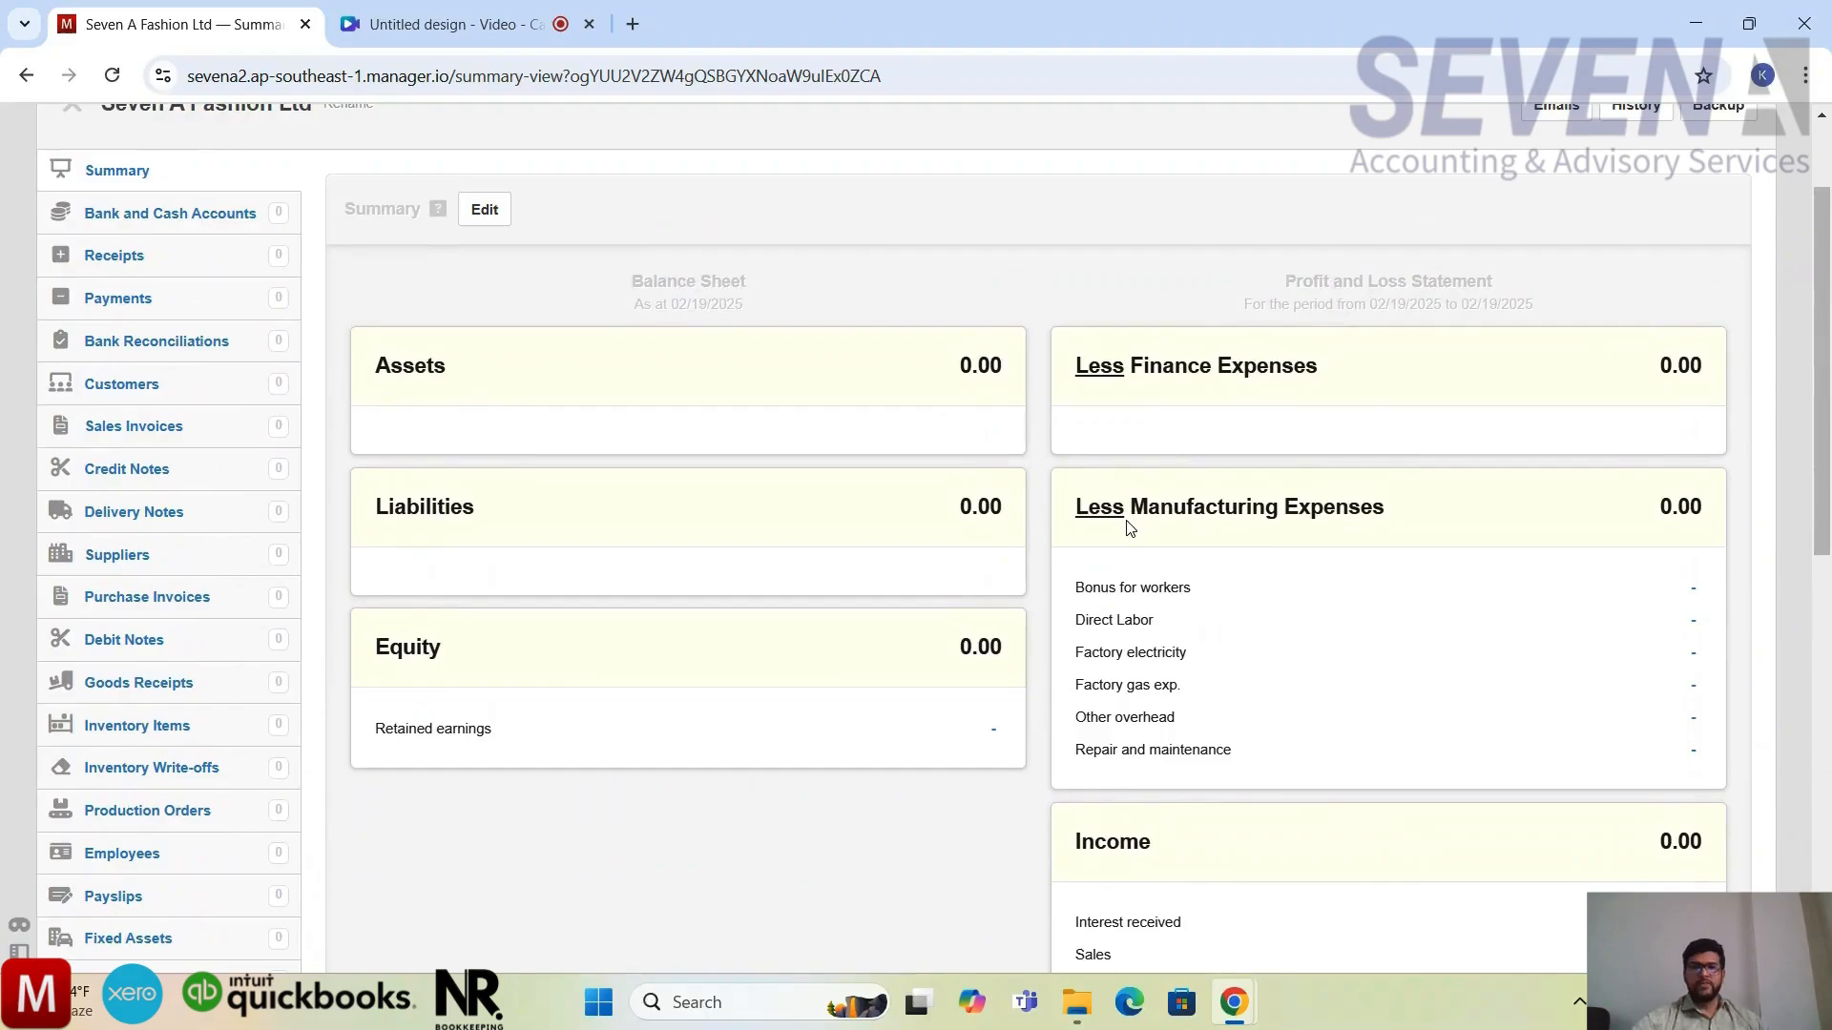
{"action": "scroll", "coordinate": [1128, 528], "scroll_direction": "down", "scroll_amount": 1}
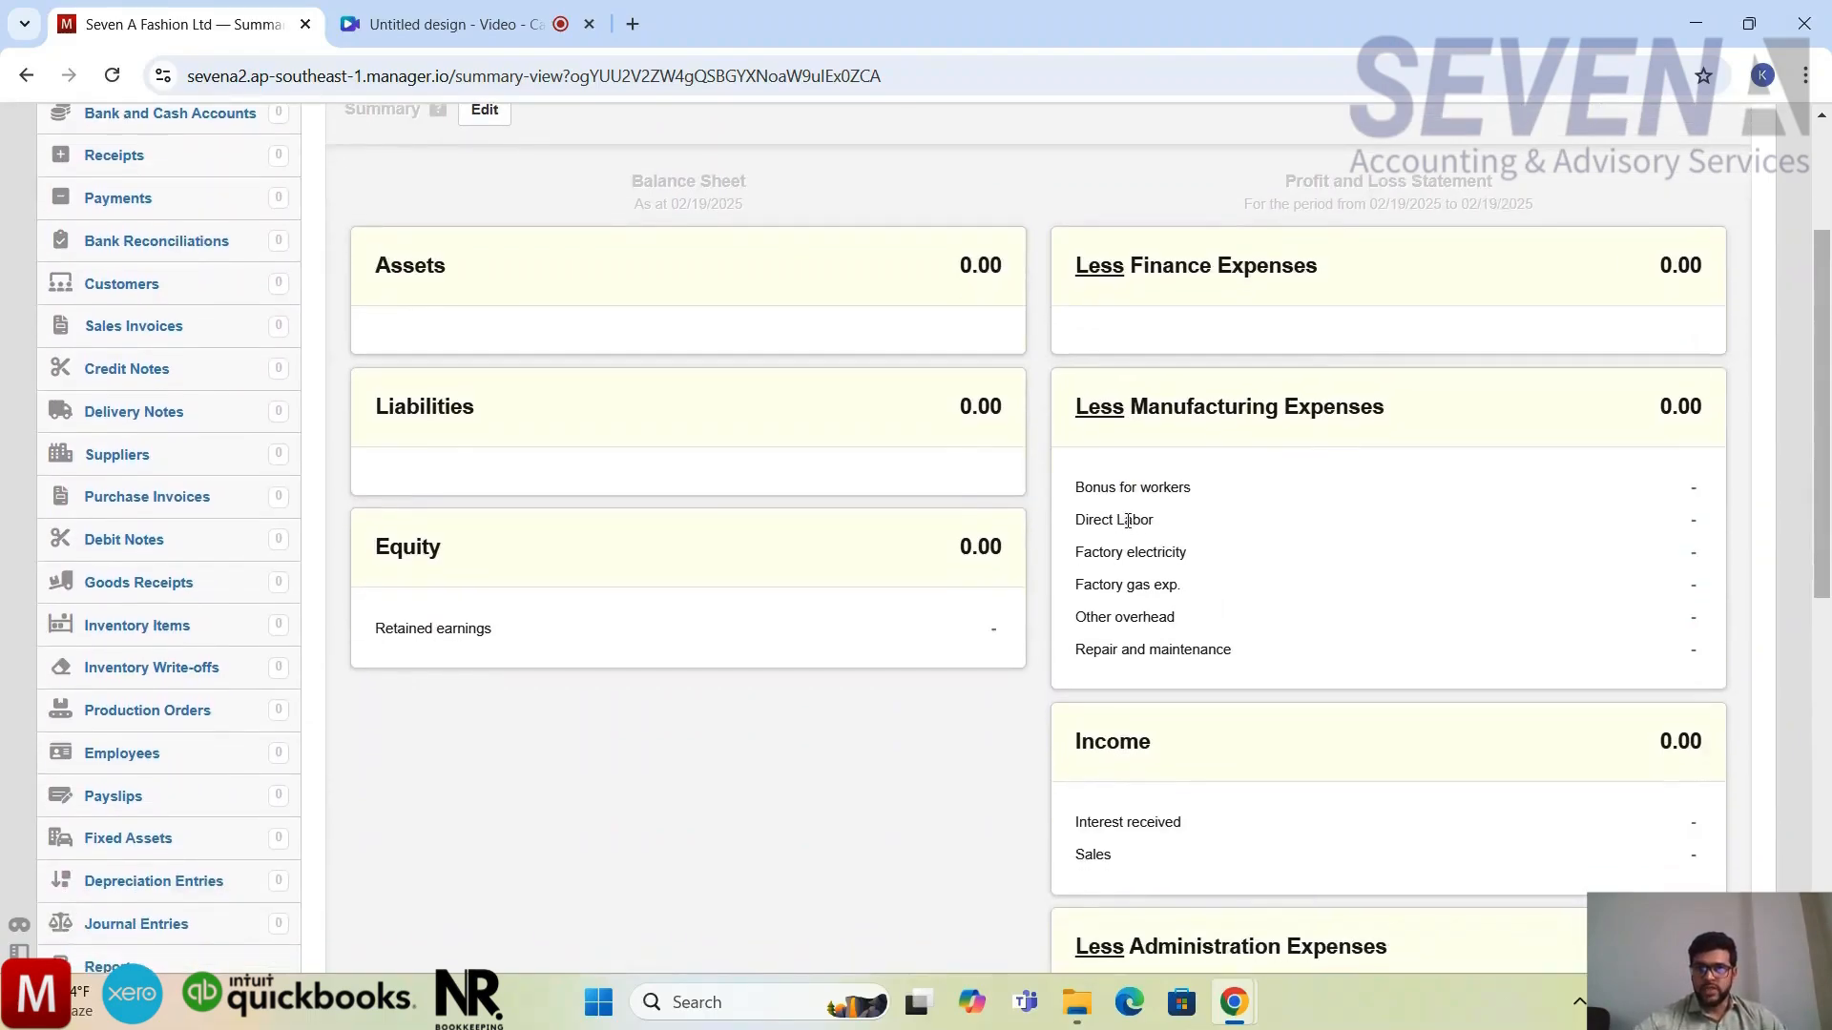
{"action": "scroll", "coordinate": [1142, 585], "scroll_direction": "down", "scroll_amount": 4}
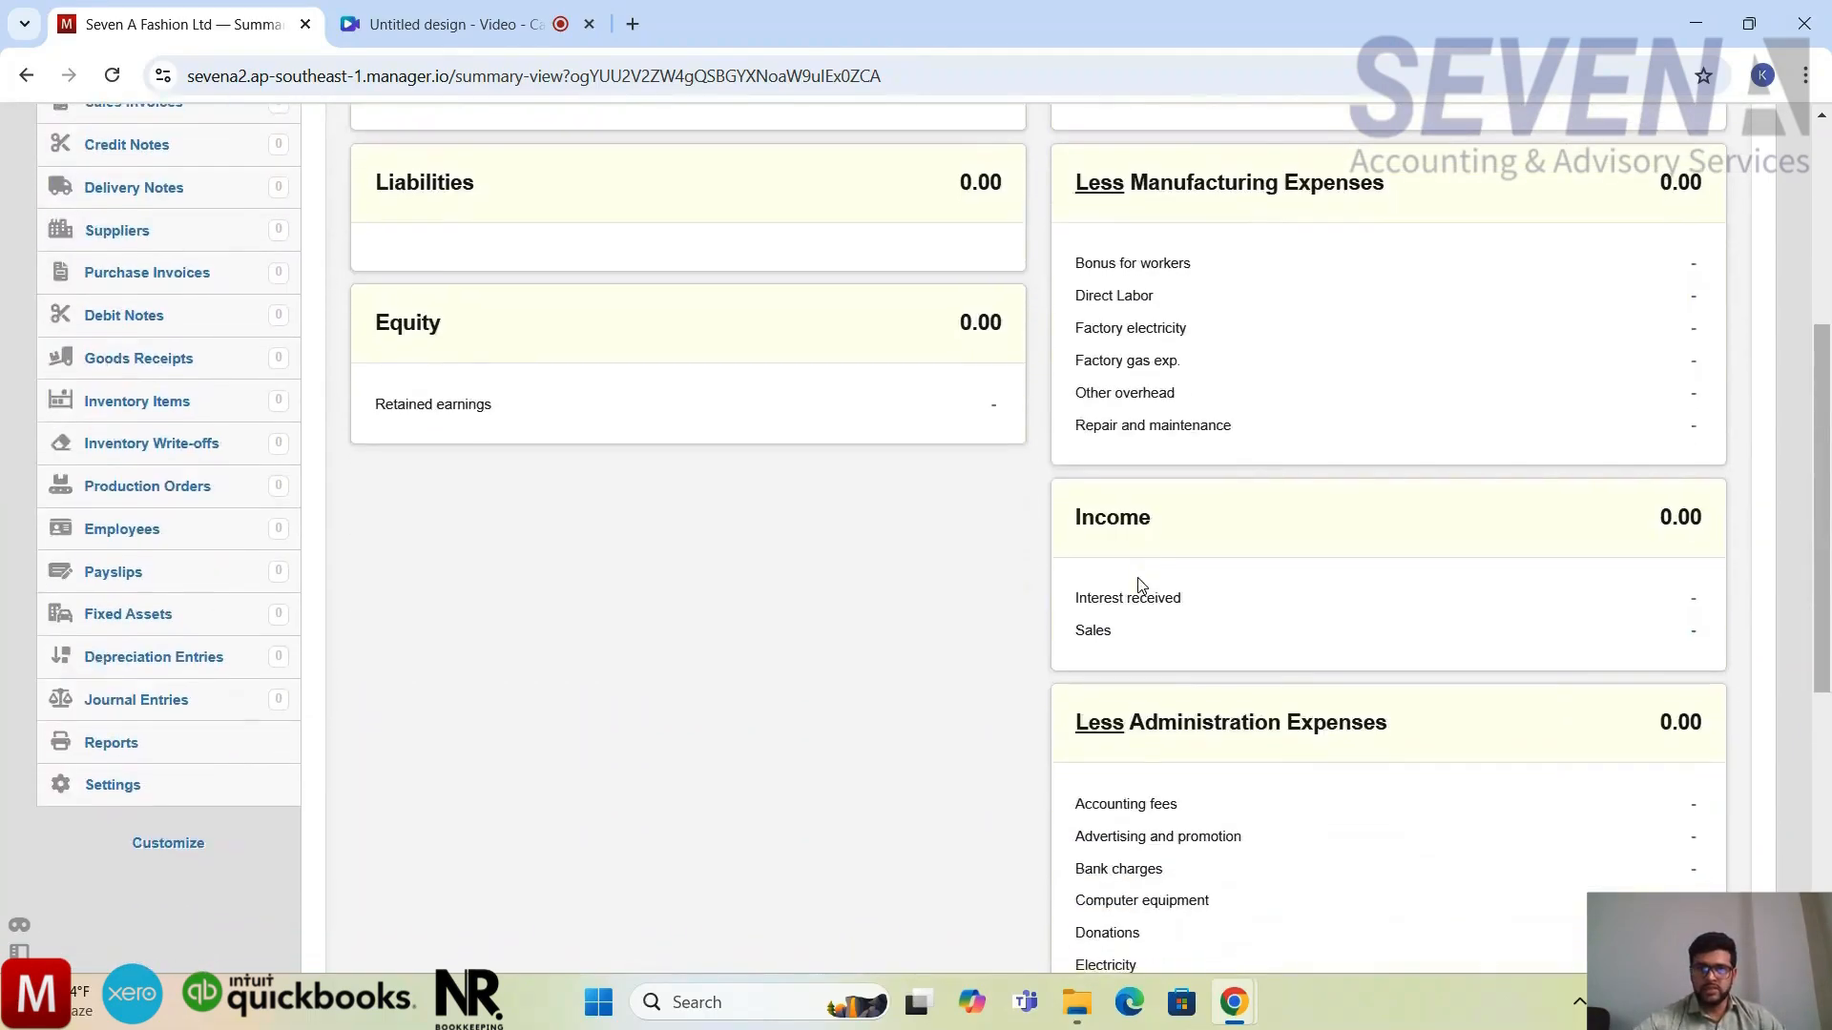
{"action": "scroll", "coordinate": [1142, 586], "scroll_direction": "down", "scroll_amount": 2}
{"action": "scroll", "coordinate": [1140, 582], "scroll_direction": "up", "scroll_amount": 5}
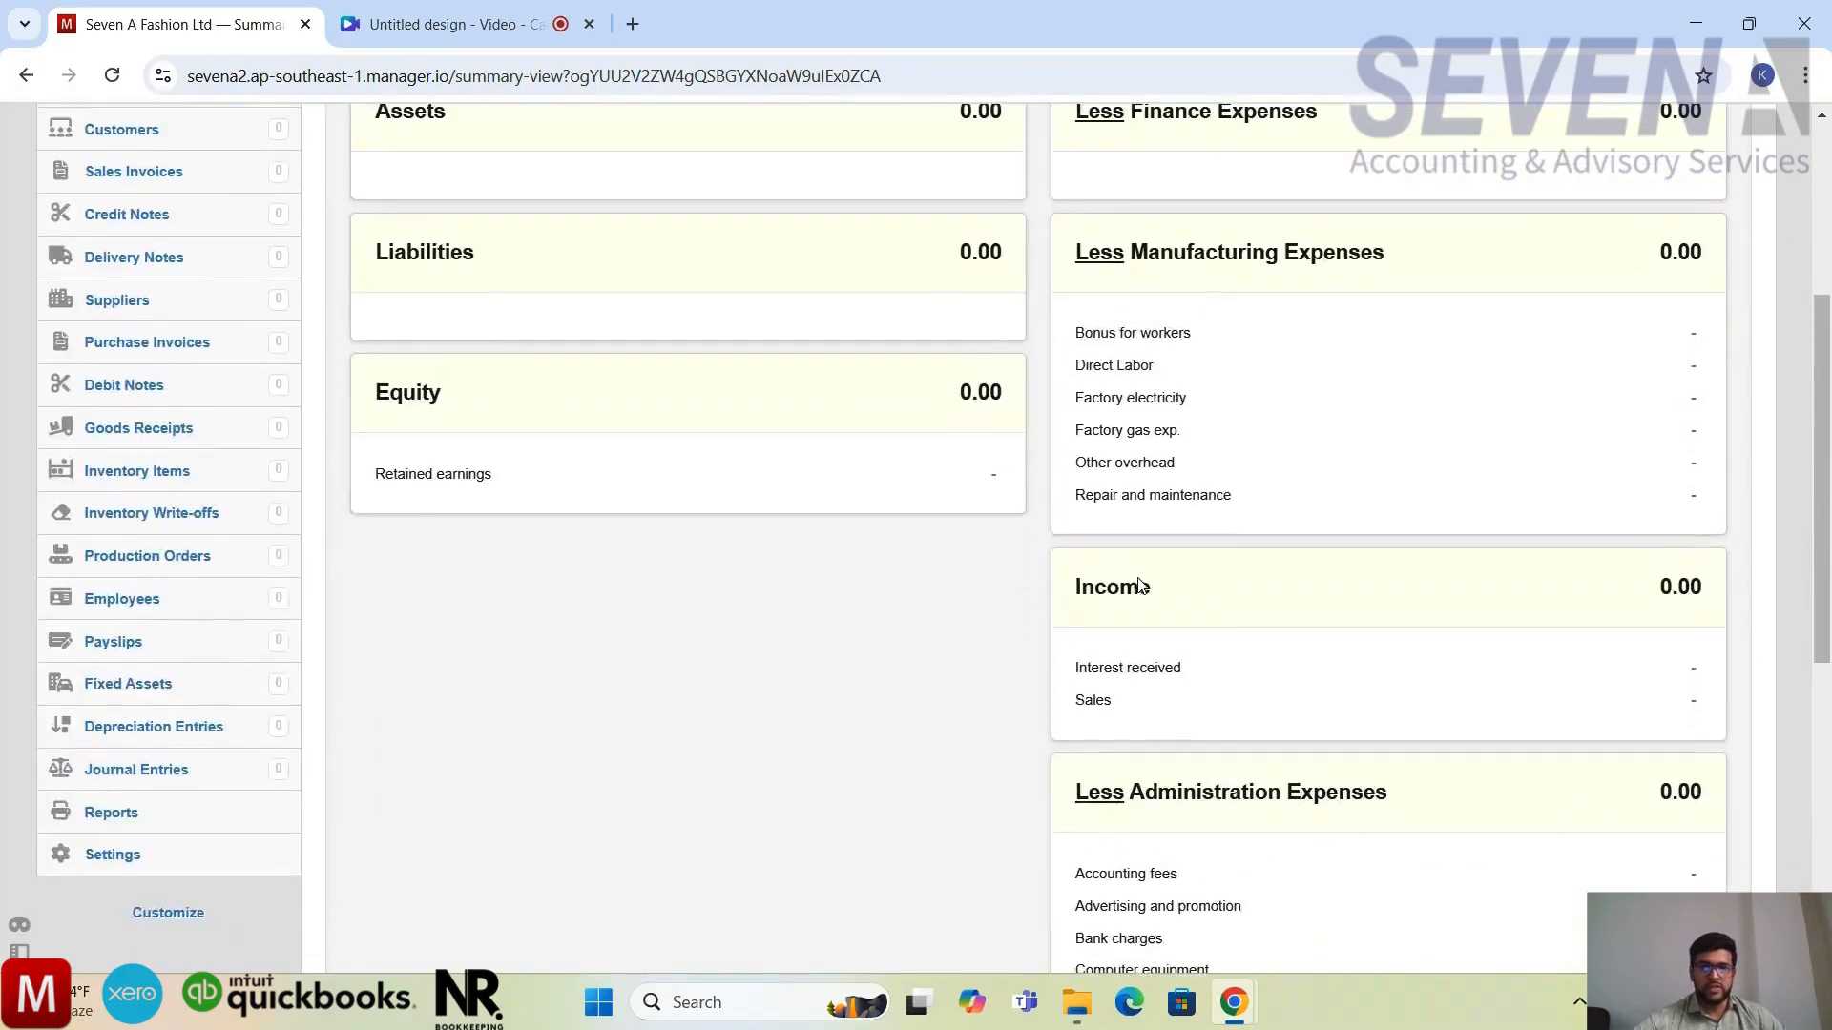
{"action": "scroll", "coordinate": [1140, 579], "scroll_direction": "up", "scroll_amount": 1}
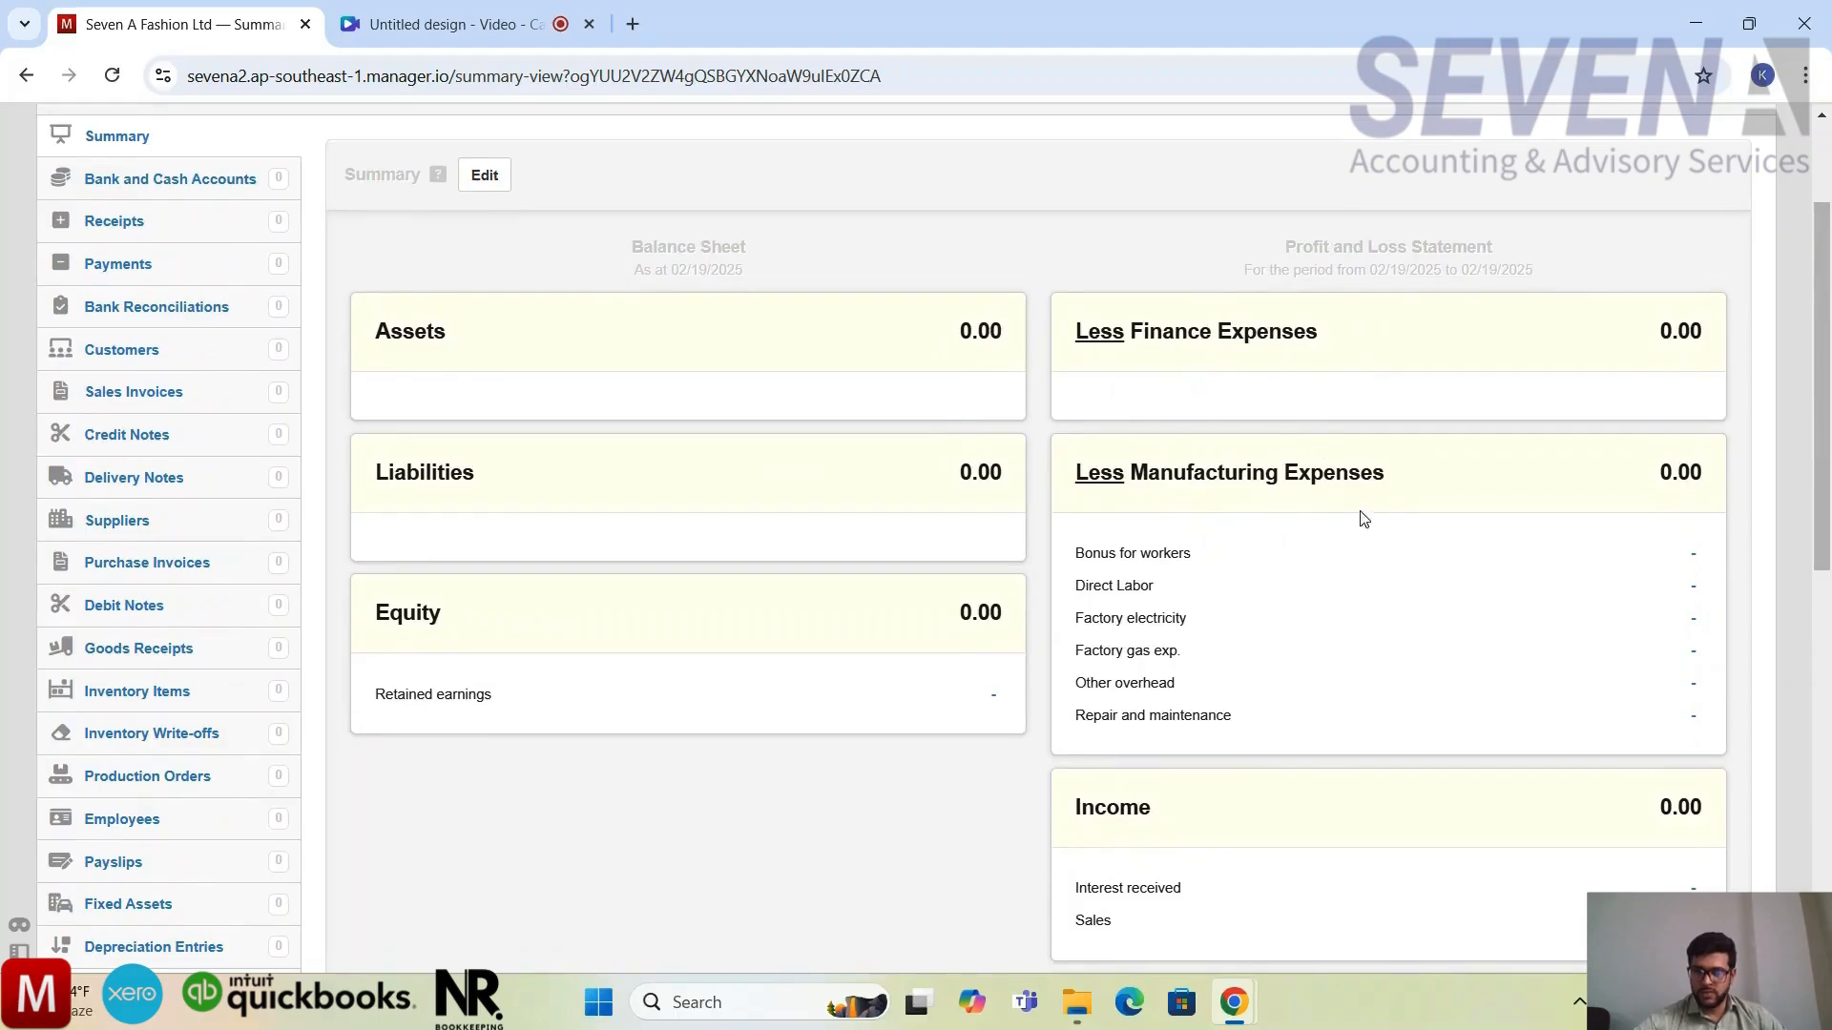
{"action": "scroll", "coordinate": [1282, 648], "scroll_direction": "down", "scroll_amount": 2}
{"action": "scroll", "coordinate": [1256, 703], "scroll_direction": "down", "scroll_amount": 3}
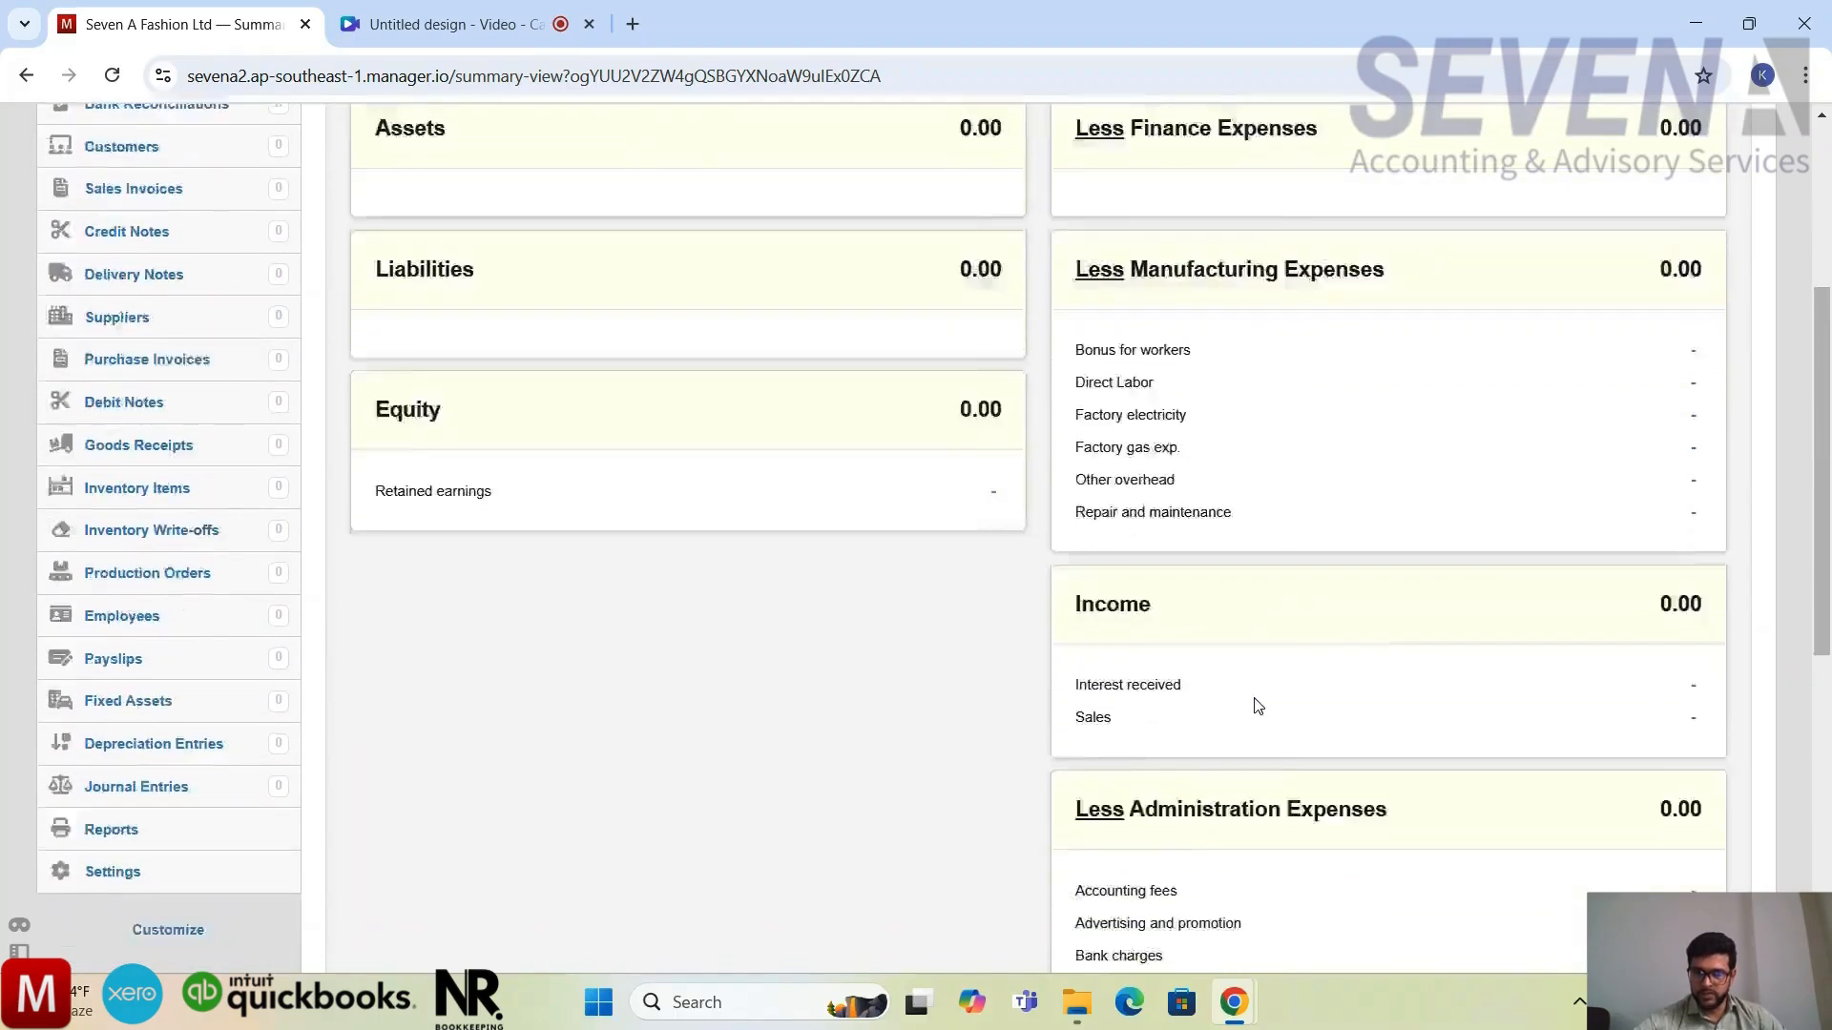
{"action": "scroll", "coordinate": [1200, 787], "scroll_direction": "down", "scroll_amount": 3}
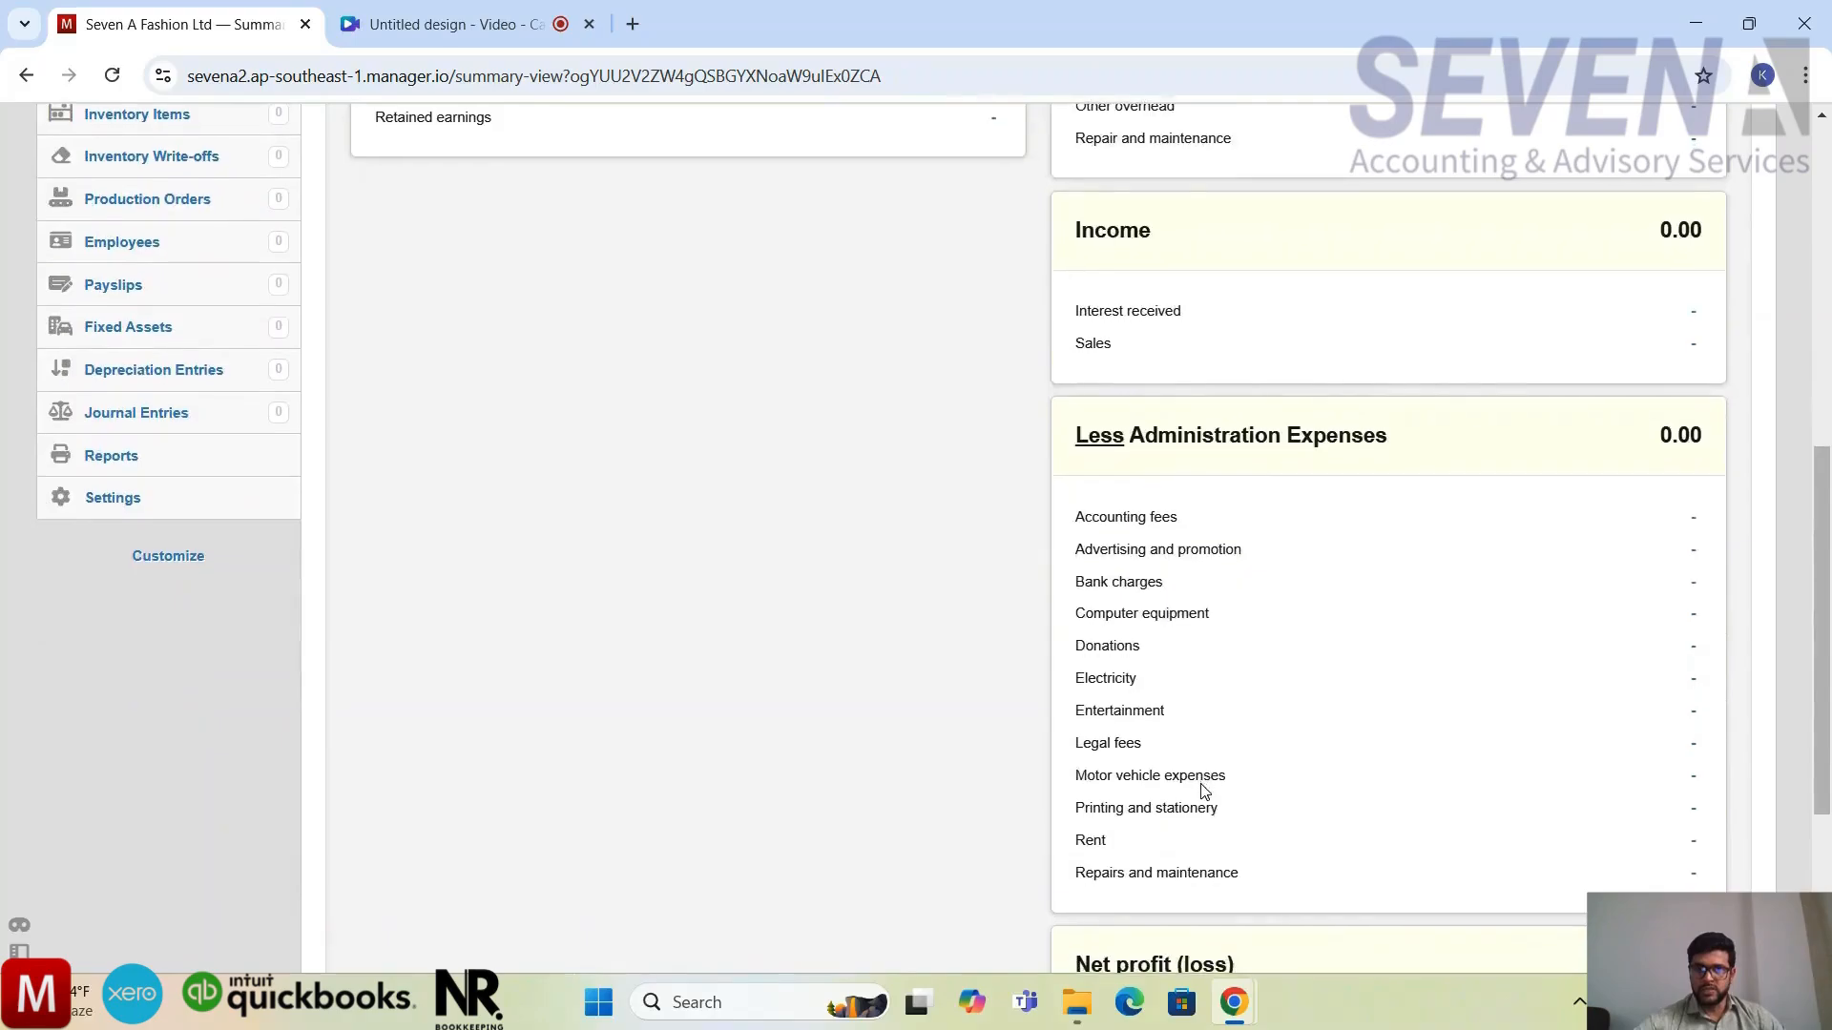
{"action": "scroll", "coordinate": [1202, 783], "scroll_direction": "down", "scroll_amount": 1}
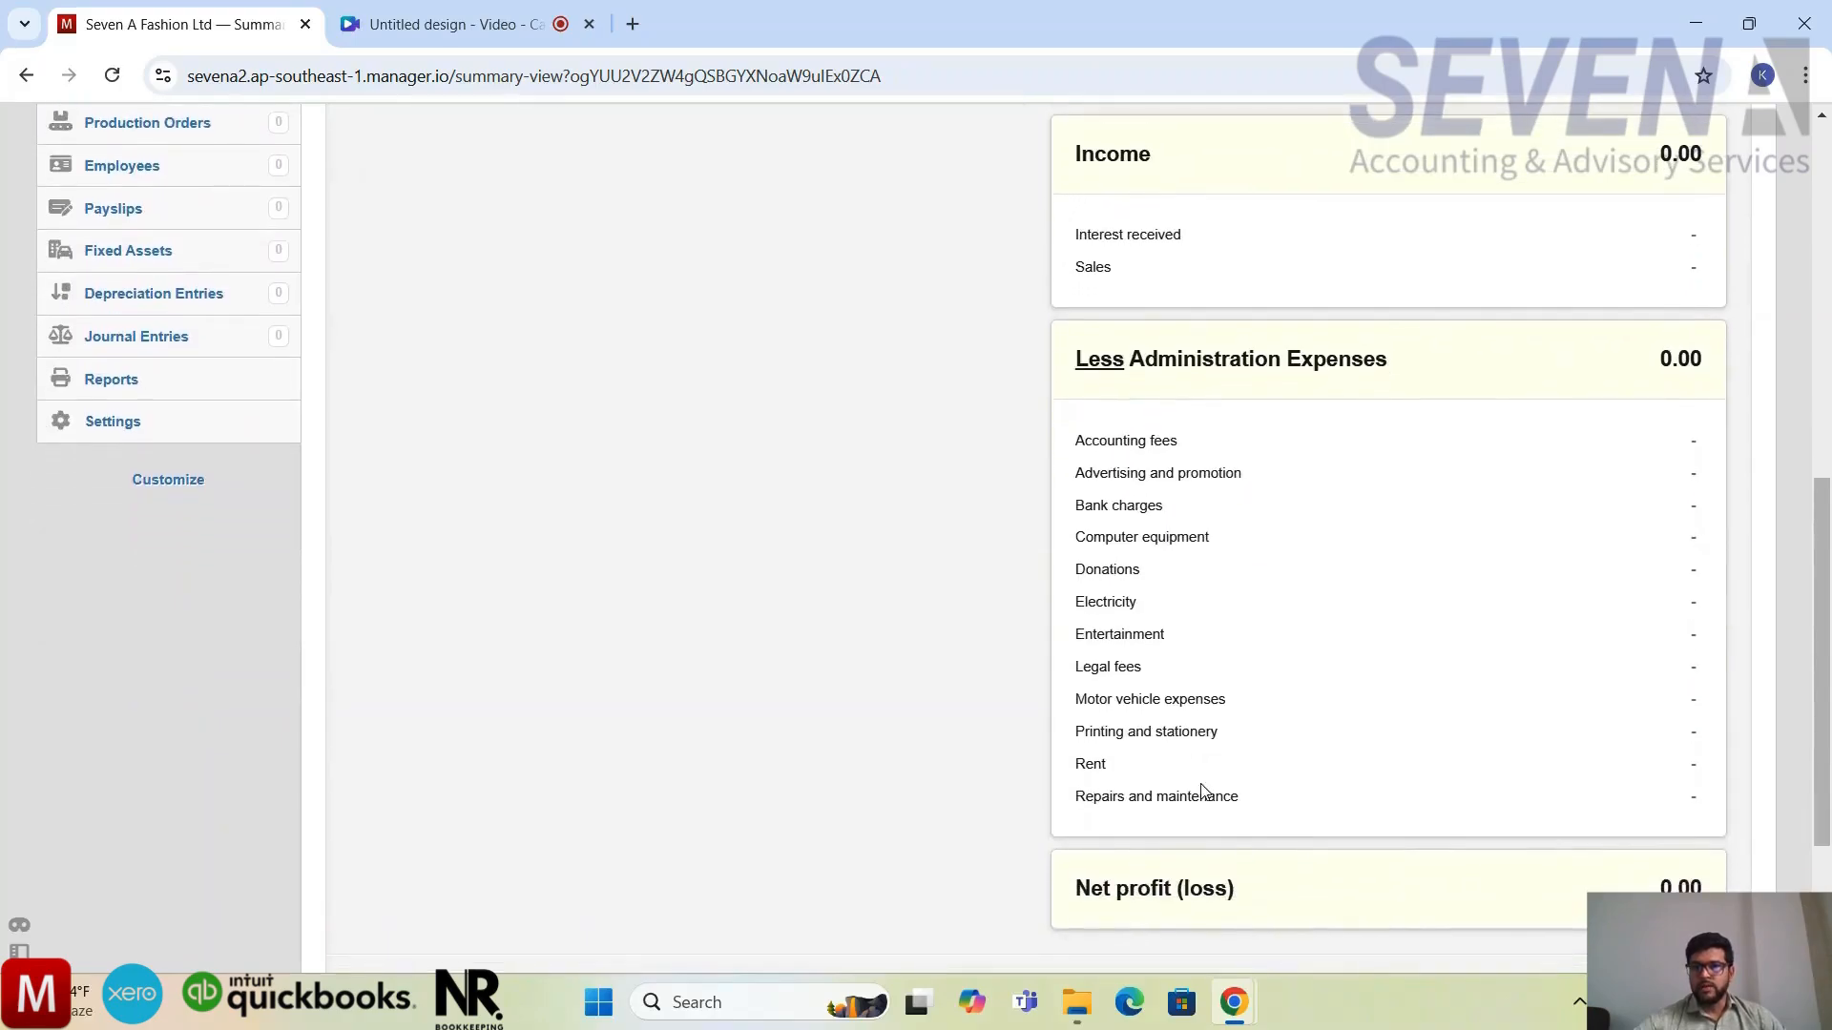
{"action": "scroll", "coordinate": [1202, 792], "scroll_direction": "down", "scroll_amount": 1}
{"action": "scroll", "coordinate": [1281, 580], "scroll_direction": "up", "scroll_amount": 8}
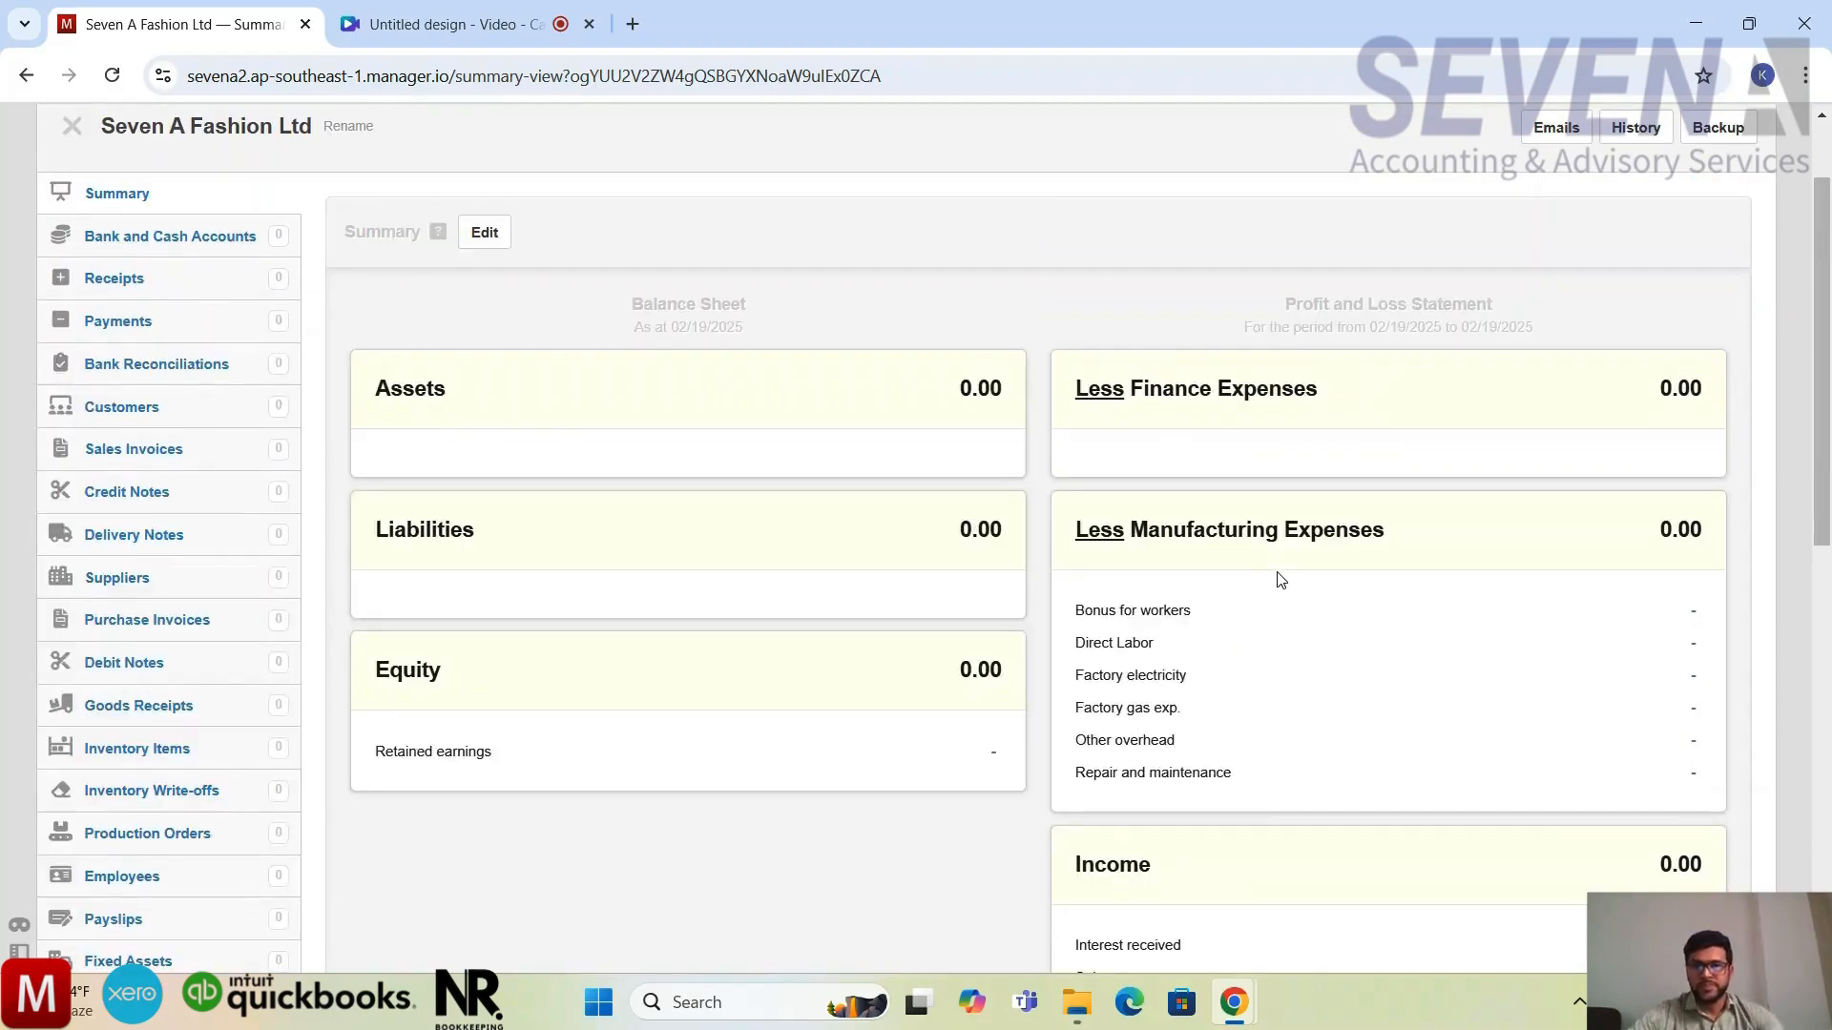
{"action": "scroll", "coordinate": [1281, 580], "scroll_direction": "down", "scroll_amount": 1}
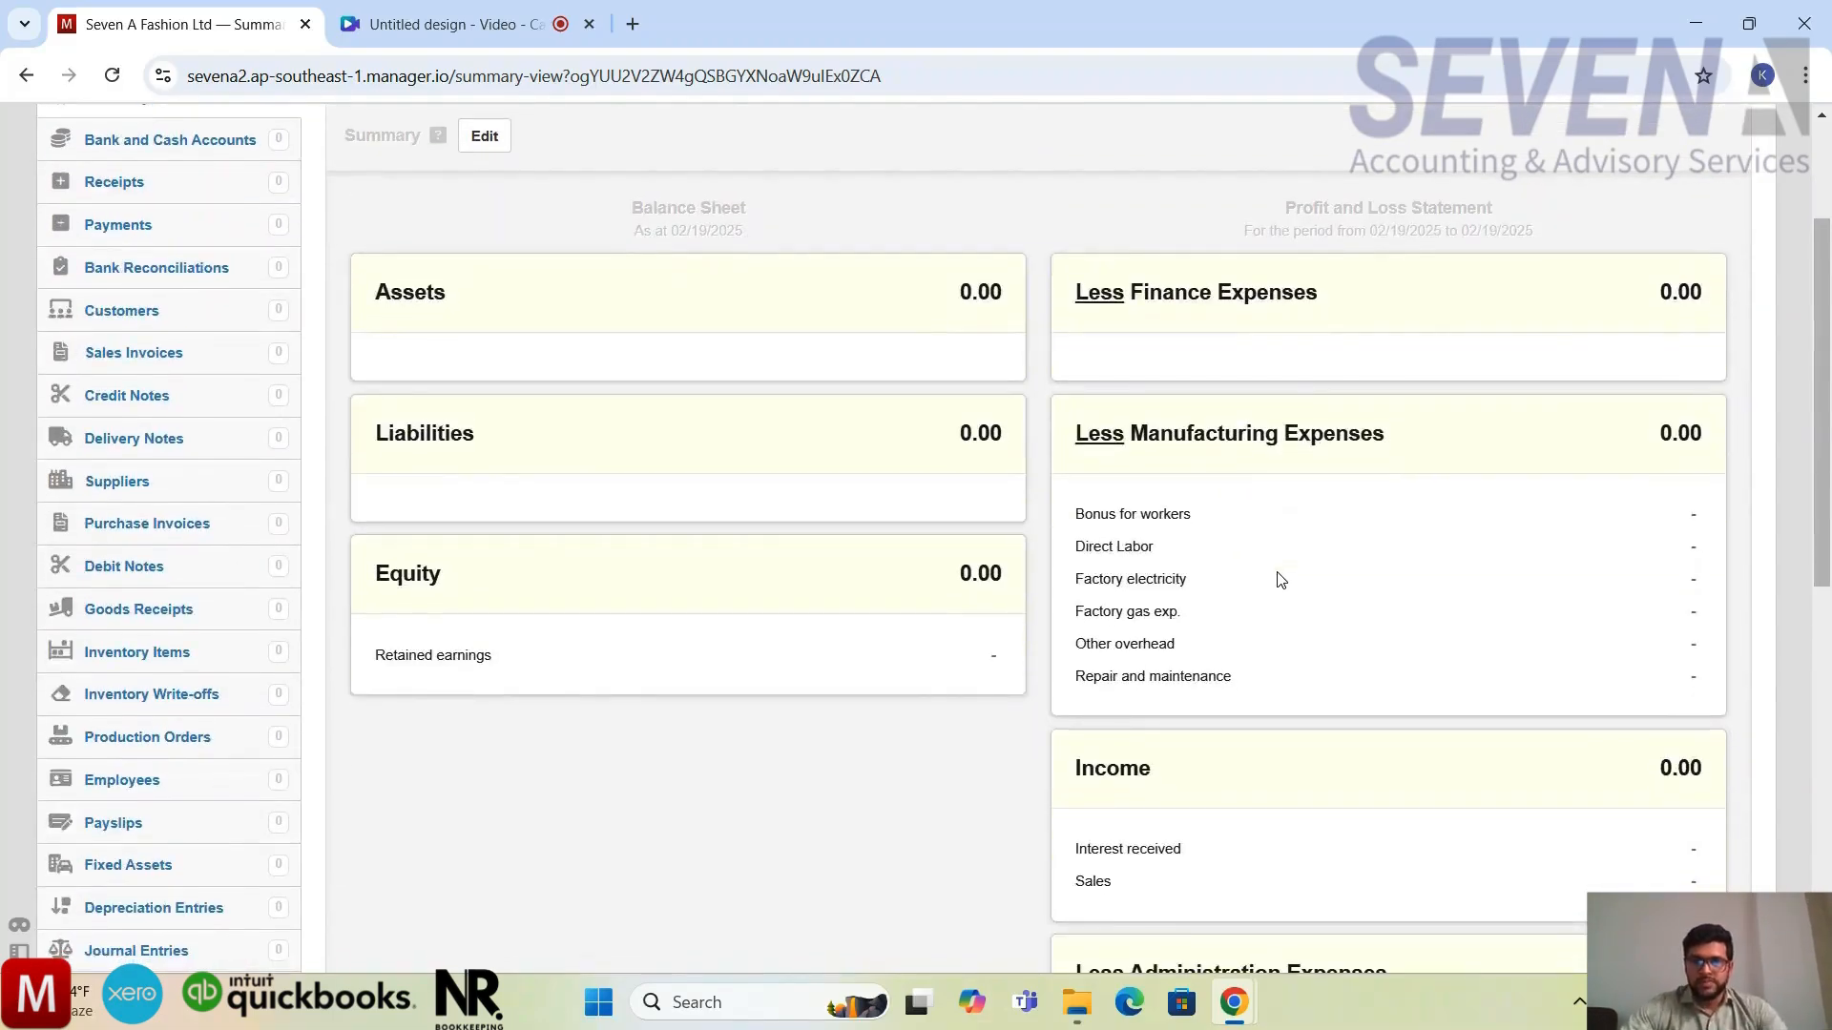
{"action": "scroll", "coordinate": [1280, 580], "scroll_direction": "down", "scroll_amount": 3}
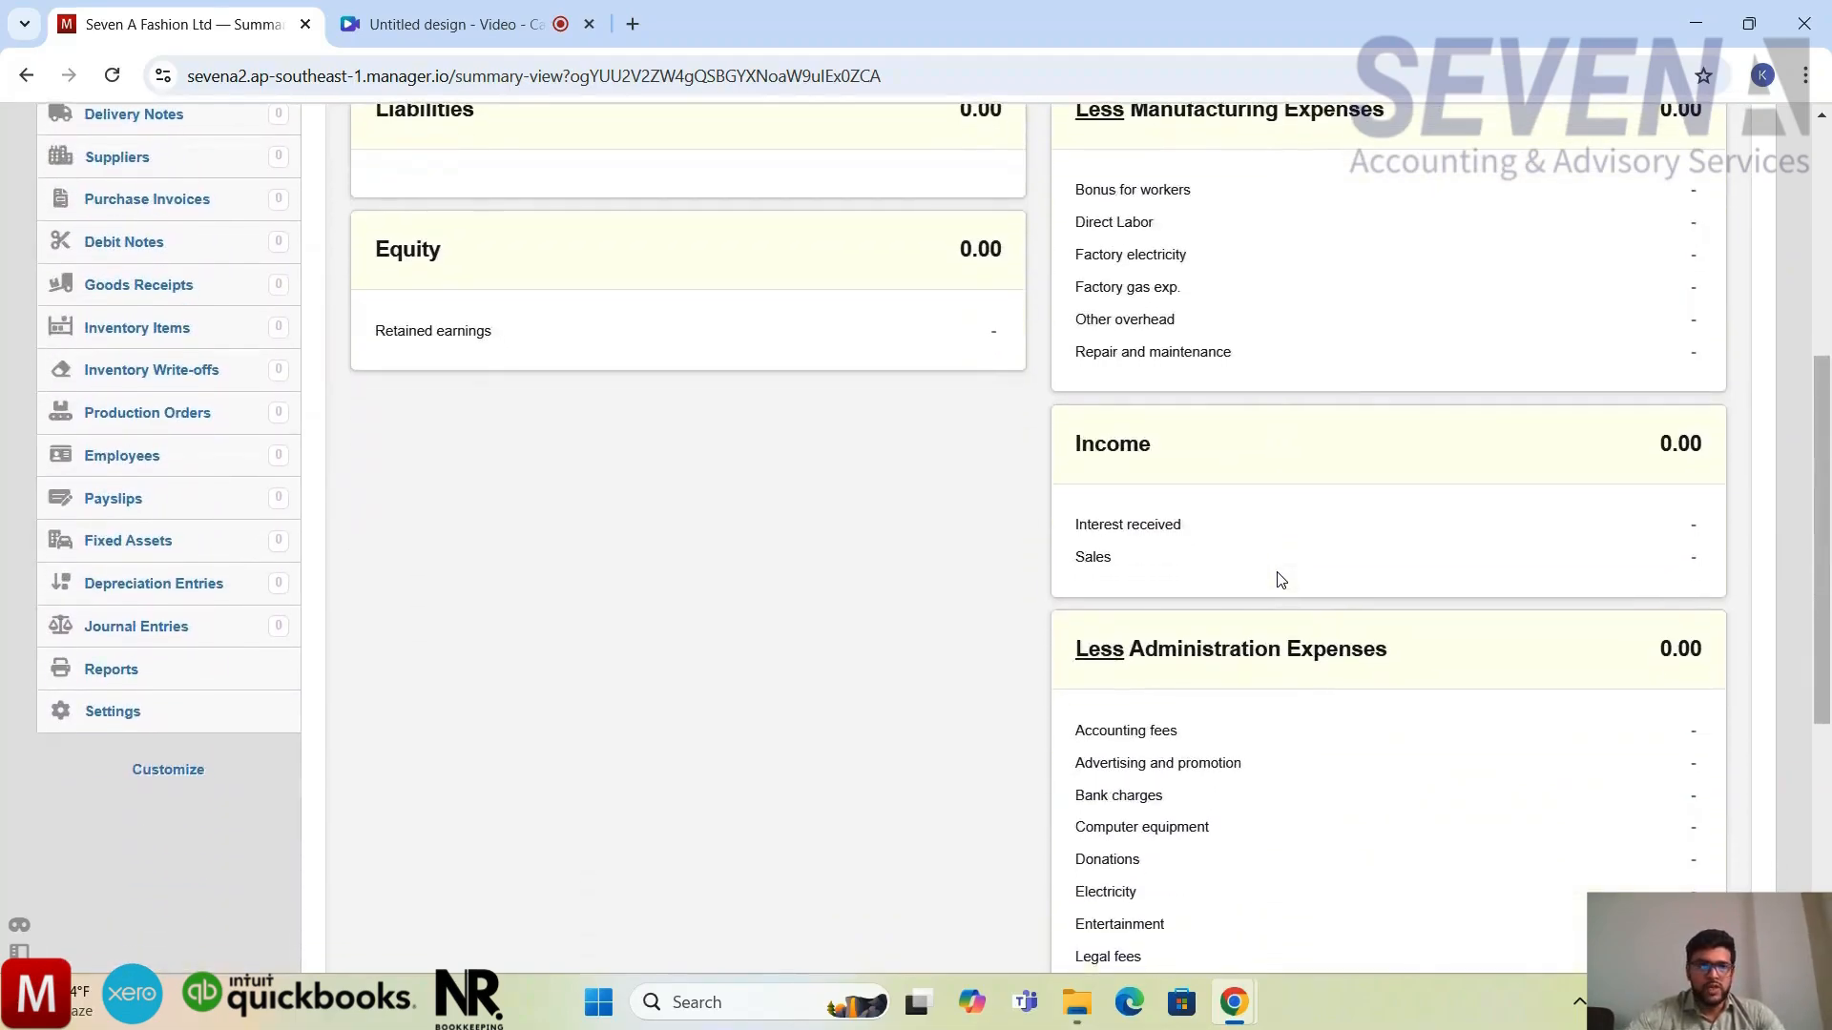
{"action": "scroll", "coordinate": [1281, 579], "scroll_direction": "up", "scroll_amount": 3}
{"action": "scroll", "coordinate": [1275, 576], "scroll_direction": "down", "scroll_amount": 4}
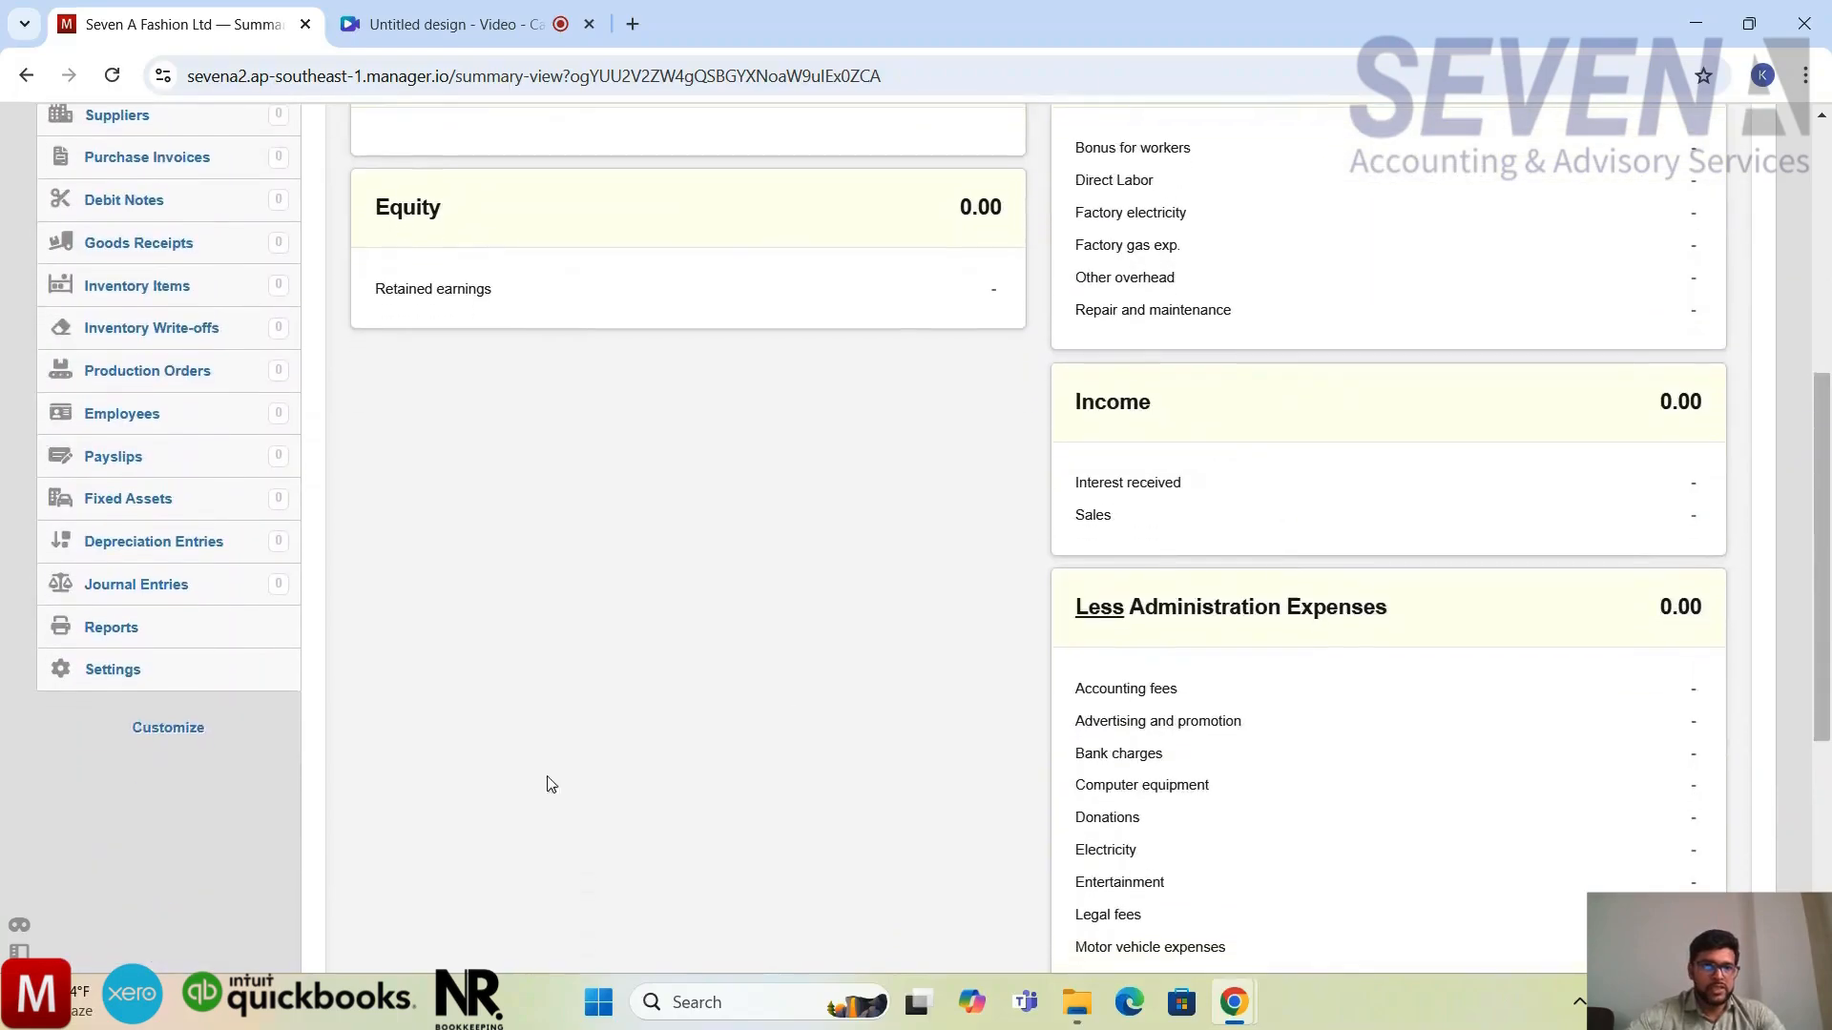
In the chart of accounts, reorder the profit and loss groups to Income, Manufacturing Expenses, Administration Expenses, Finance Expenses, Net profit (loss), and save the order
{"action": "left_click", "coordinate": [119, 670]}
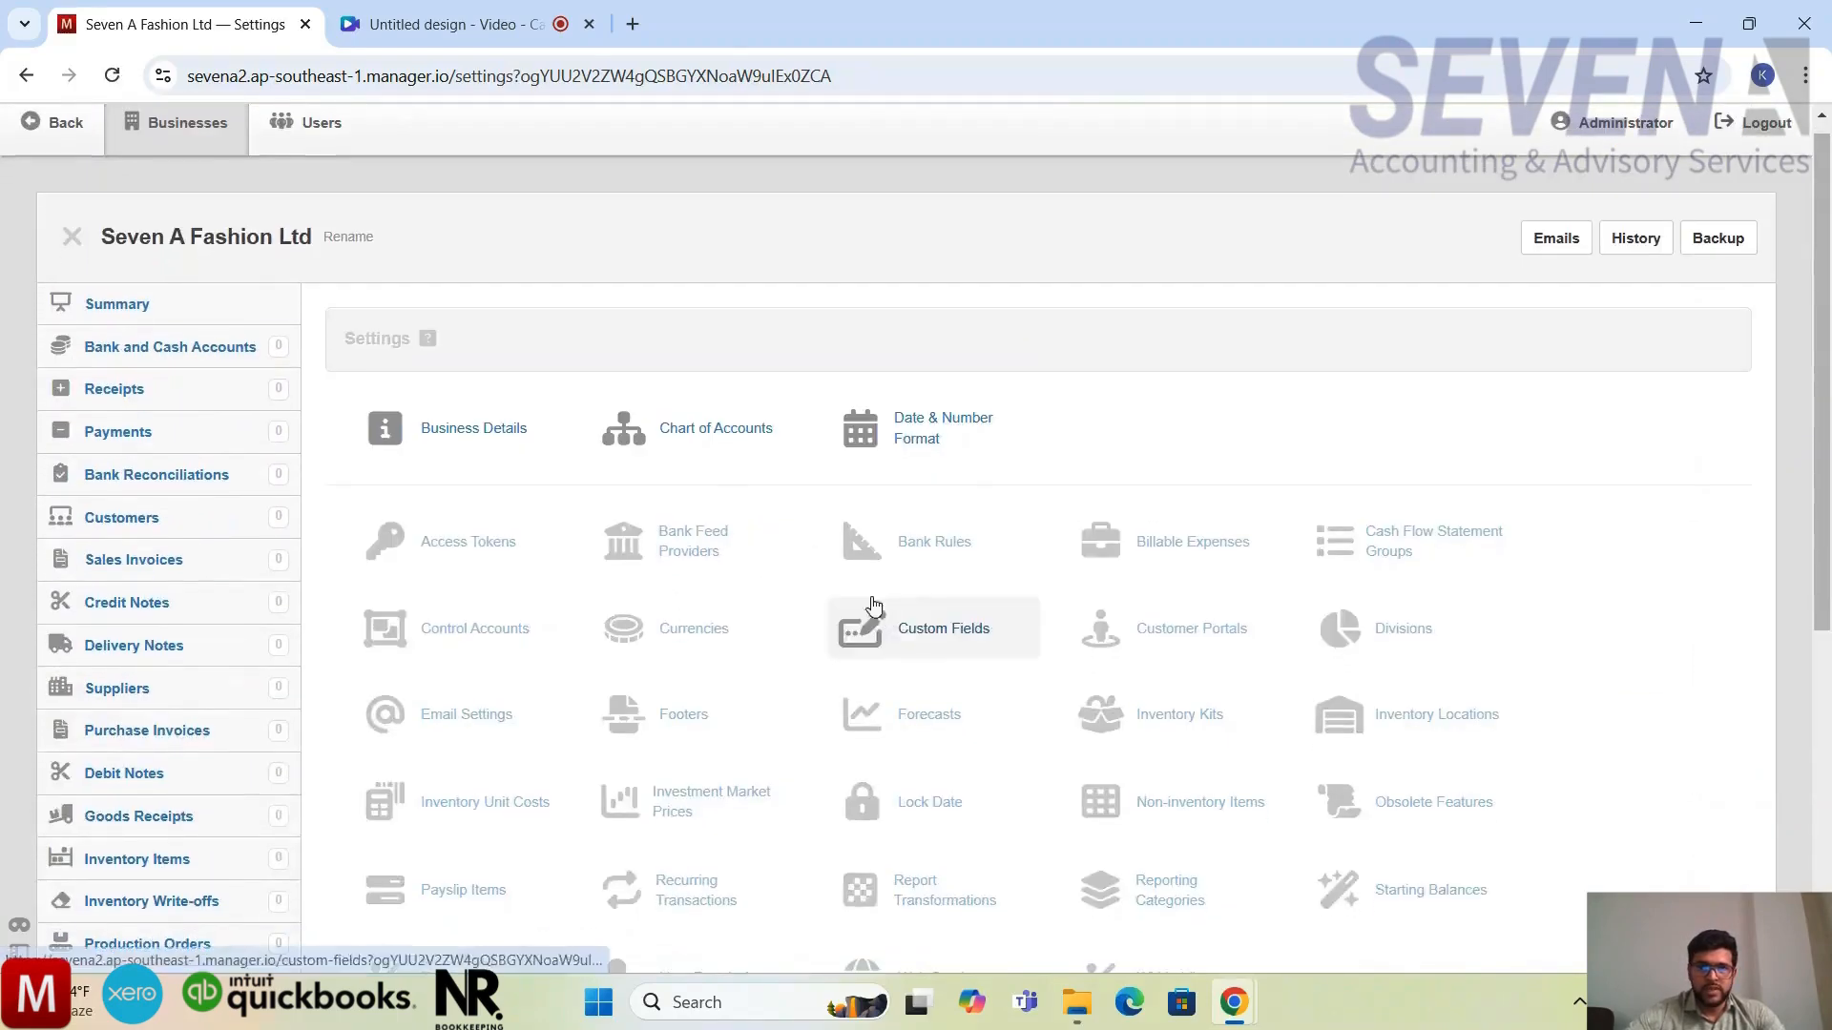
{"action": "left_click", "coordinate": [716, 448]}
{"action": "scroll", "coordinate": [1455, 673], "scroll_direction": "down", "scroll_amount": 4}
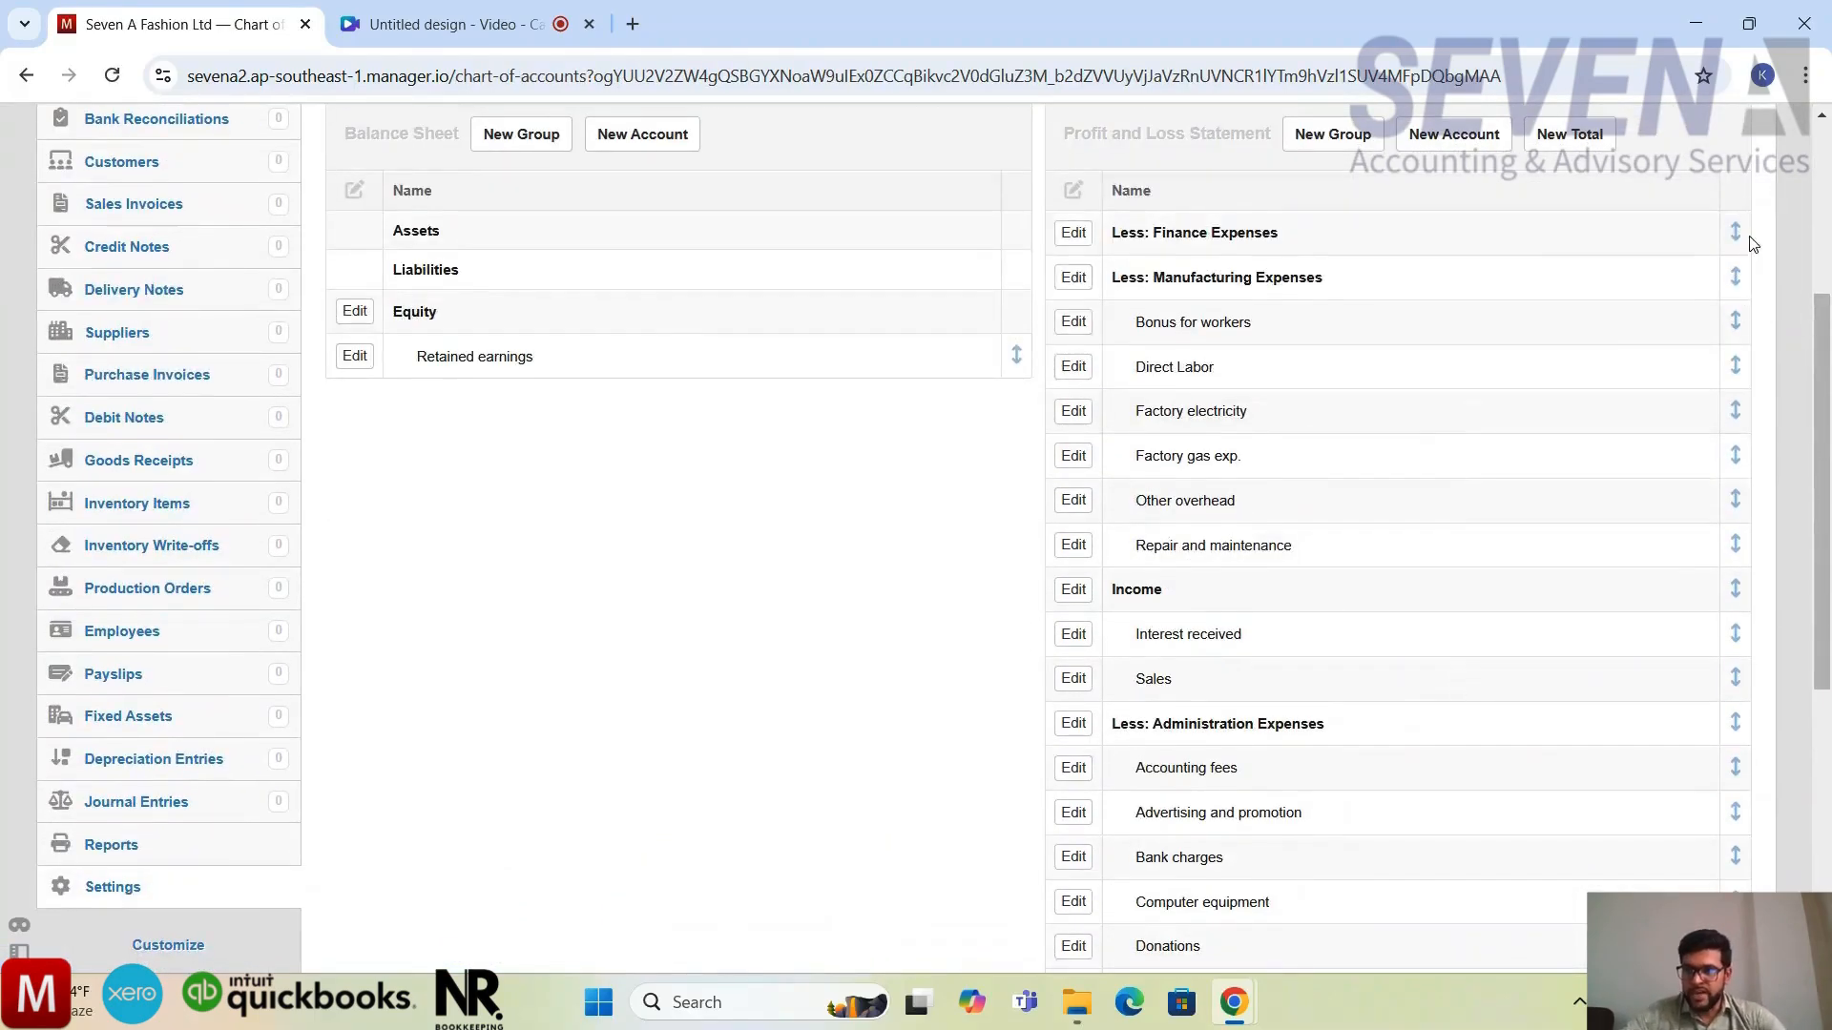
{"action": "scroll", "coordinate": [1672, 289], "scroll_direction": "up", "scroll_amount": 1}
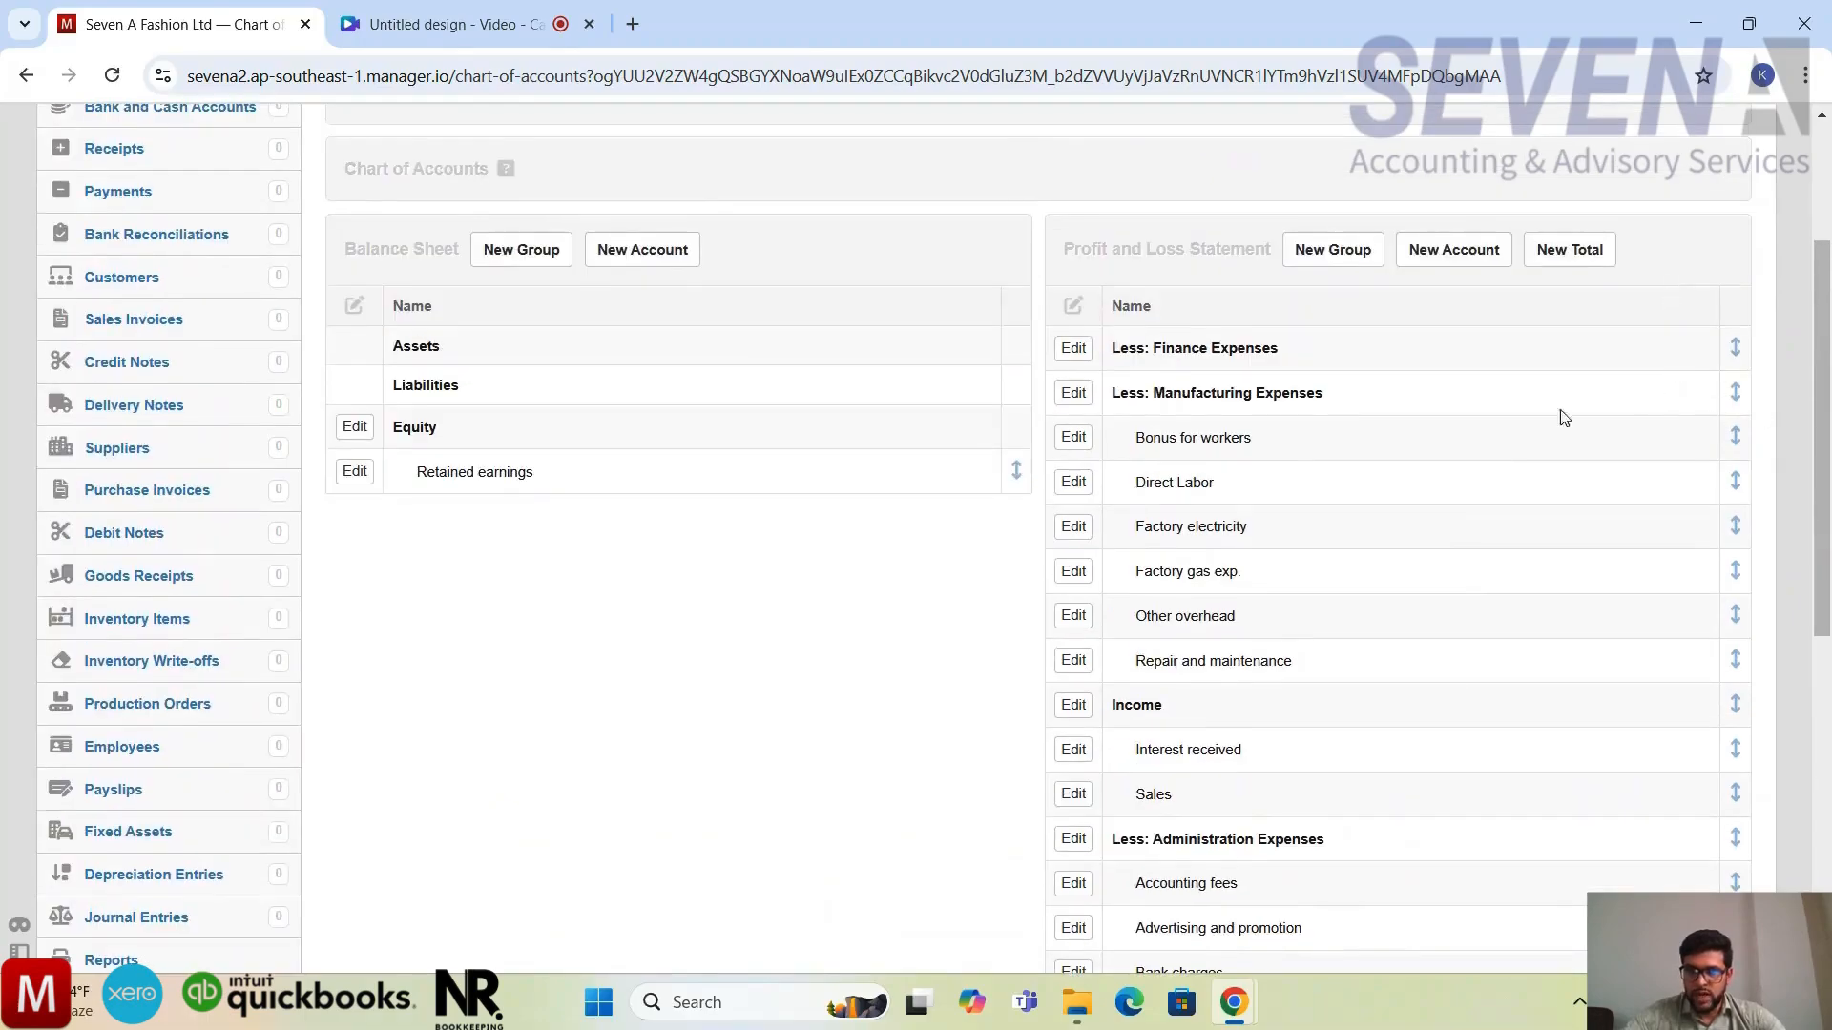
{"action": "left_click", "coordinate": [1735, 351]}
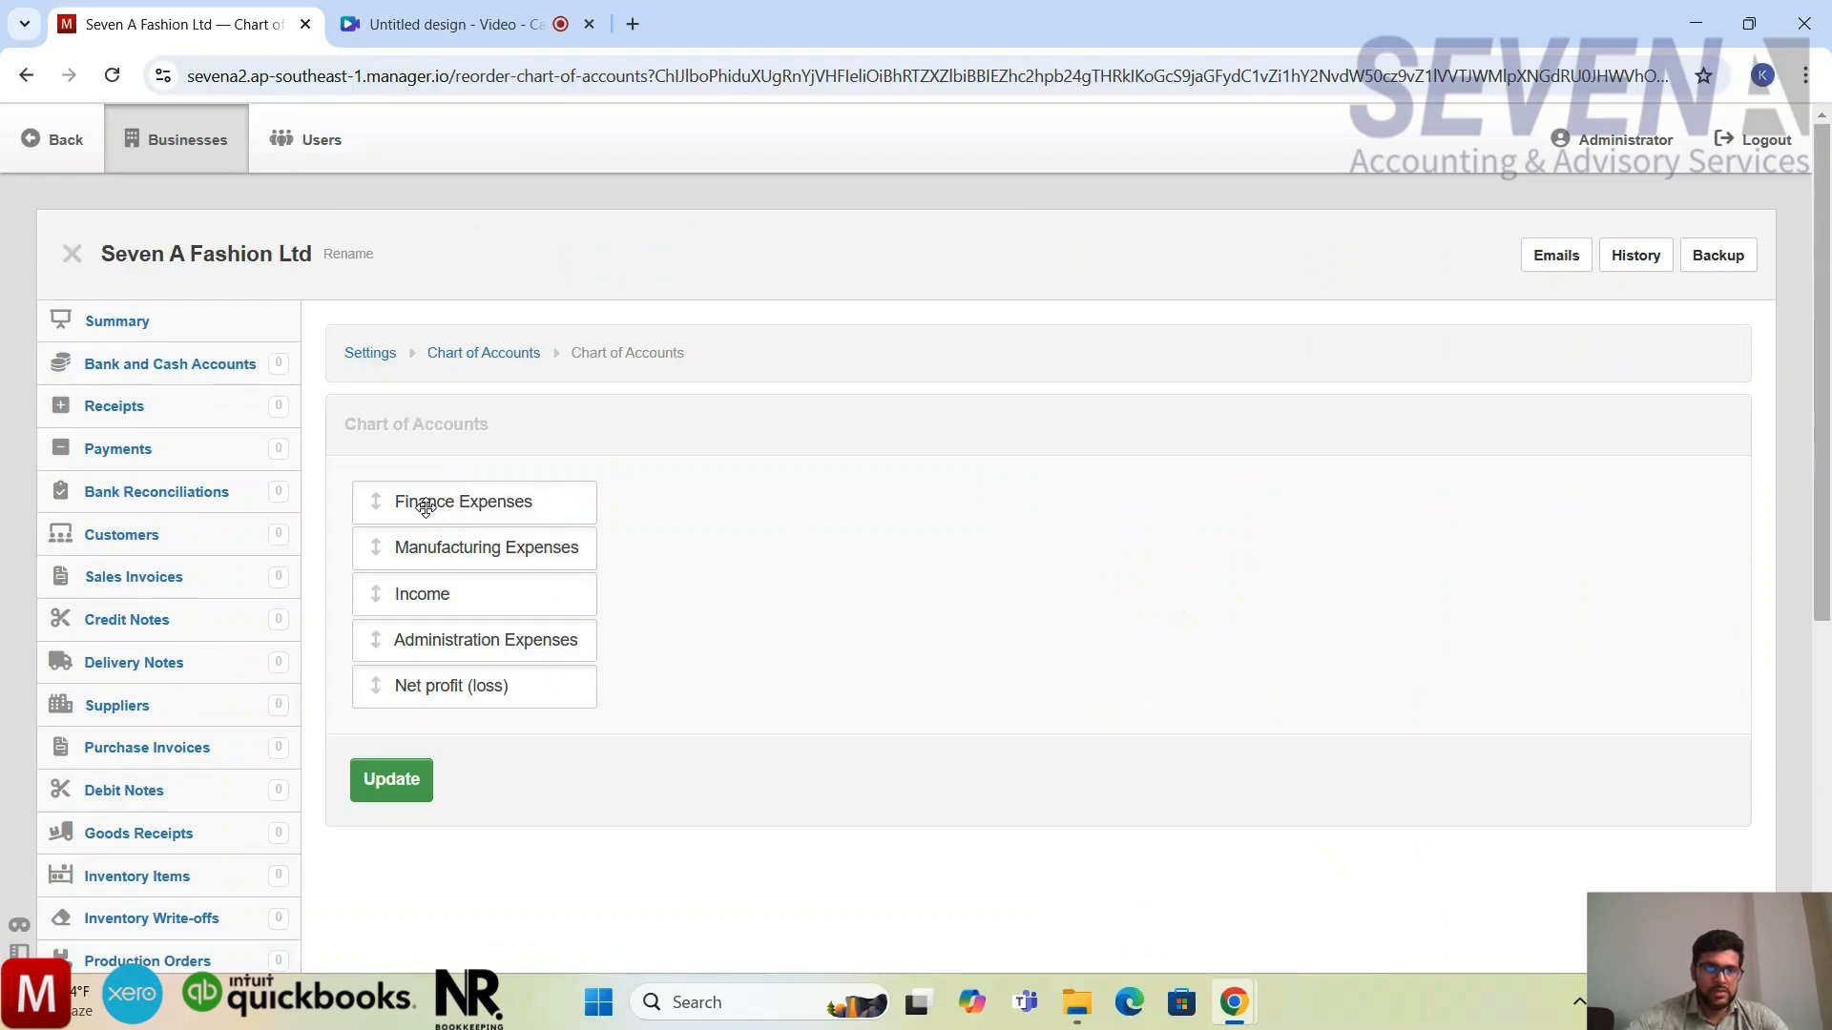
{"action": "left_click_drag", "start_coordinate": [425, 508], "coordinate": [418, 659]}
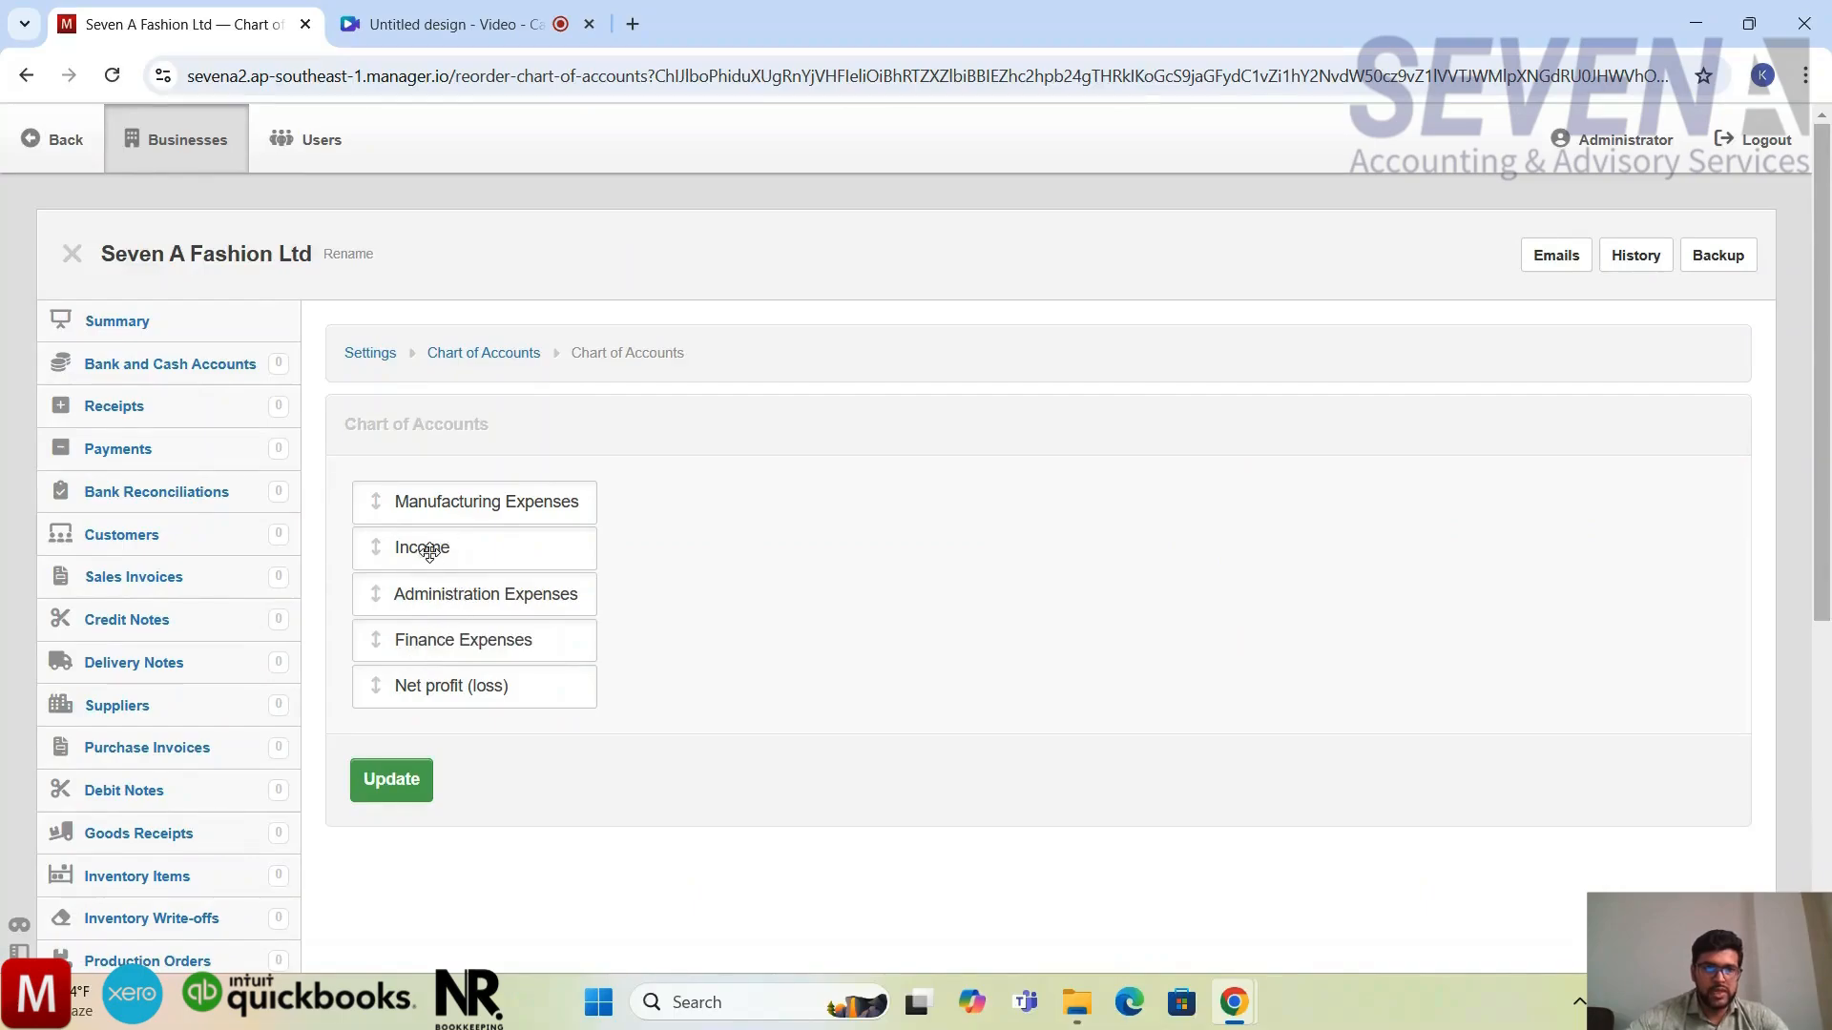
{"action": "left_click_drag", "start_coordinate": [429, 551], "coordinate": [435, 501]}
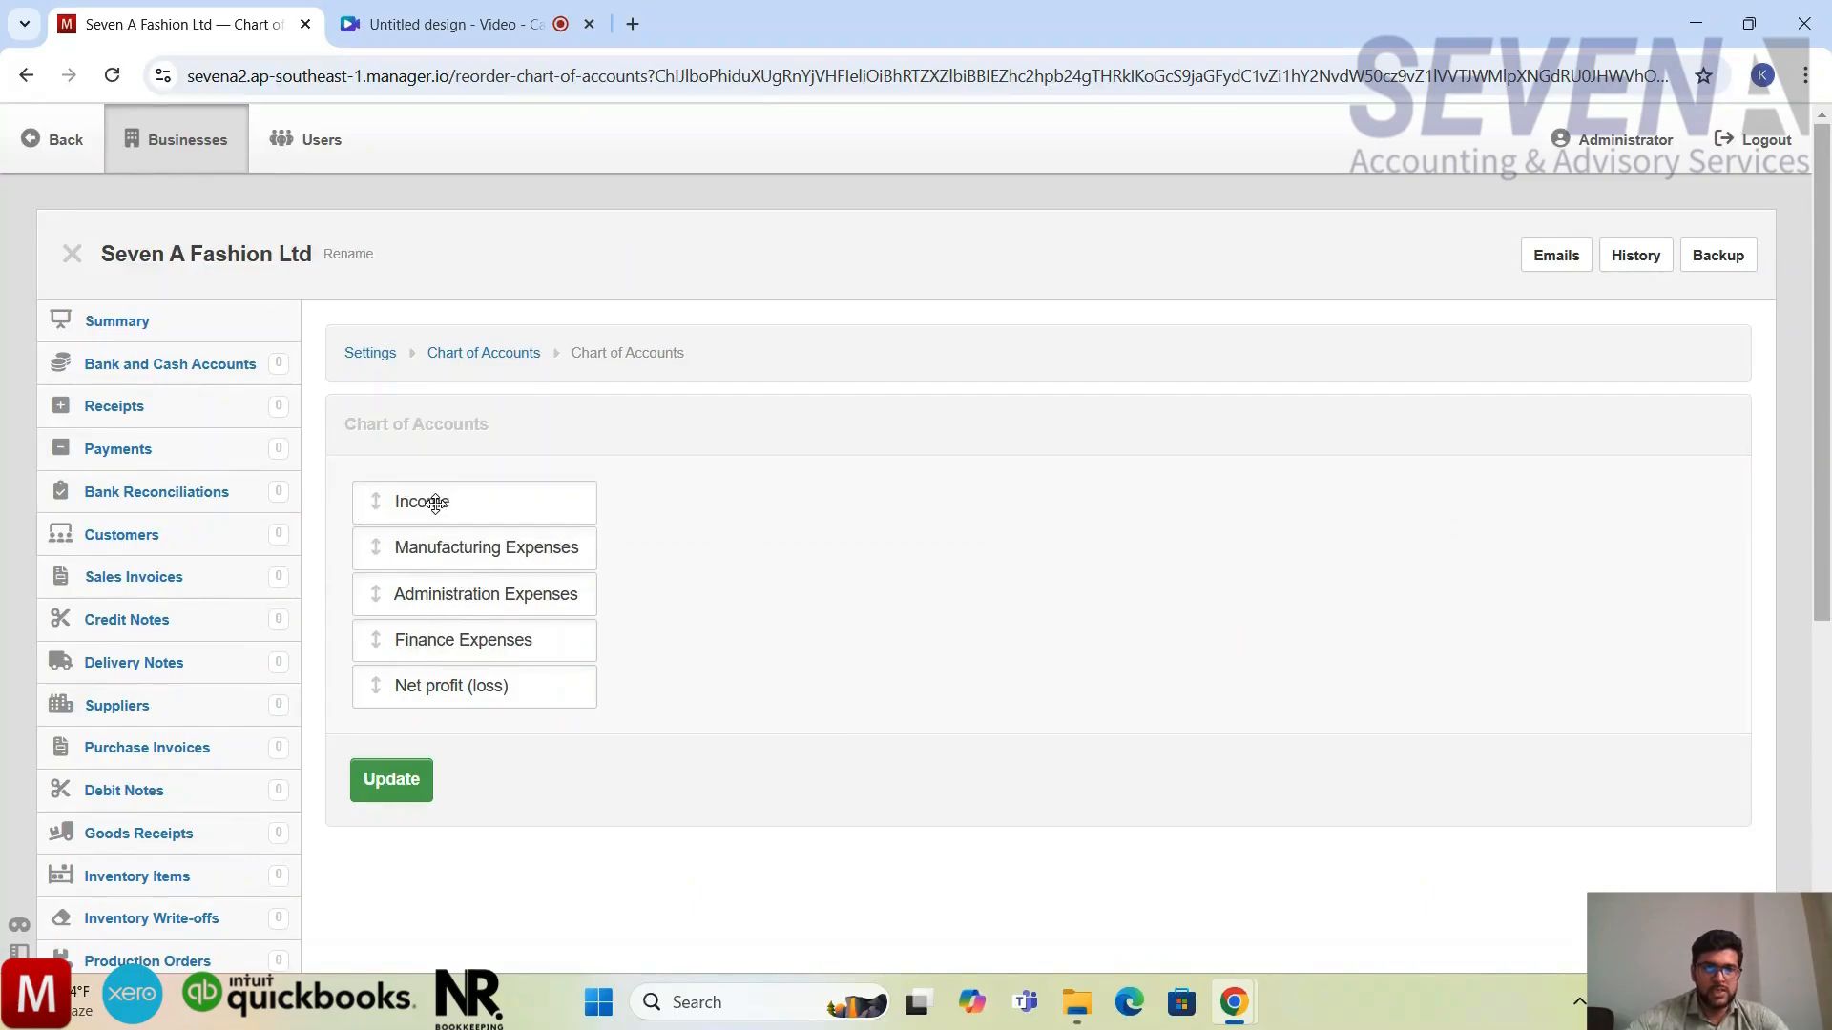
{"action": "left_click", "coordinate": [375, 784]}
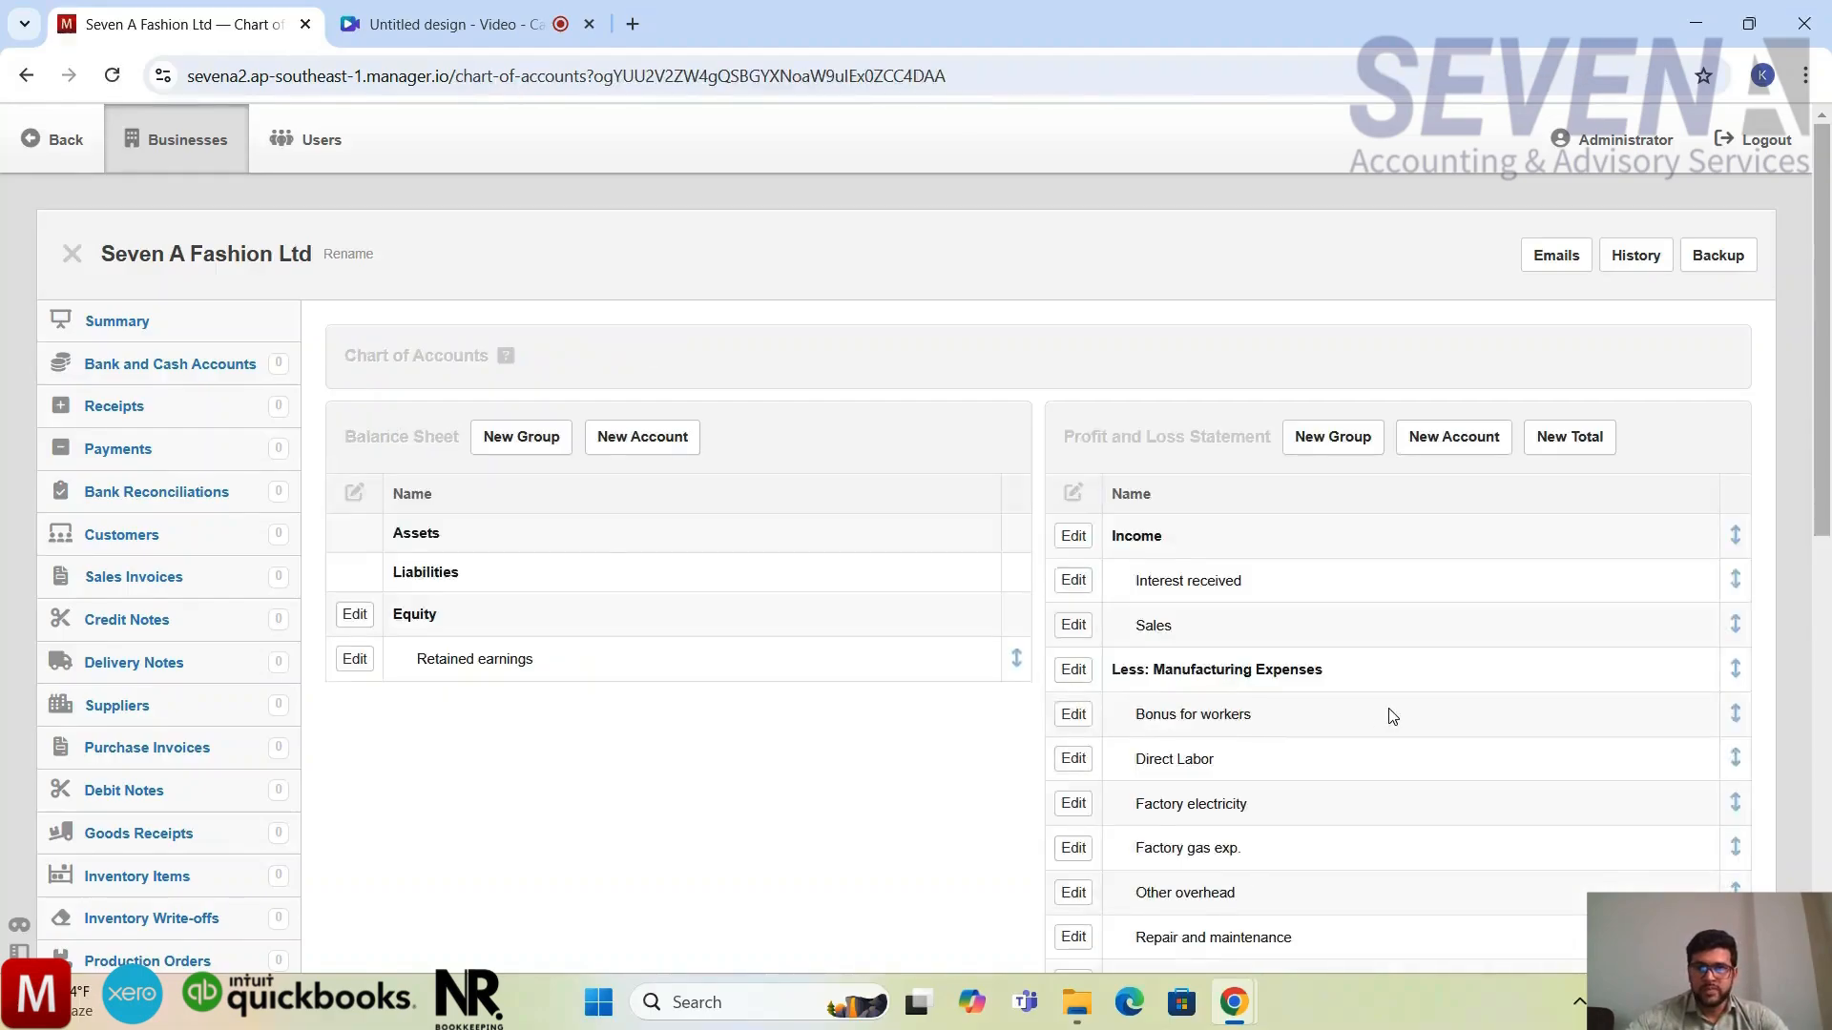
{"action": "scroll", "coordinate": [1392, 716], "scroll_direction": "down", "scroll_amount": 3}
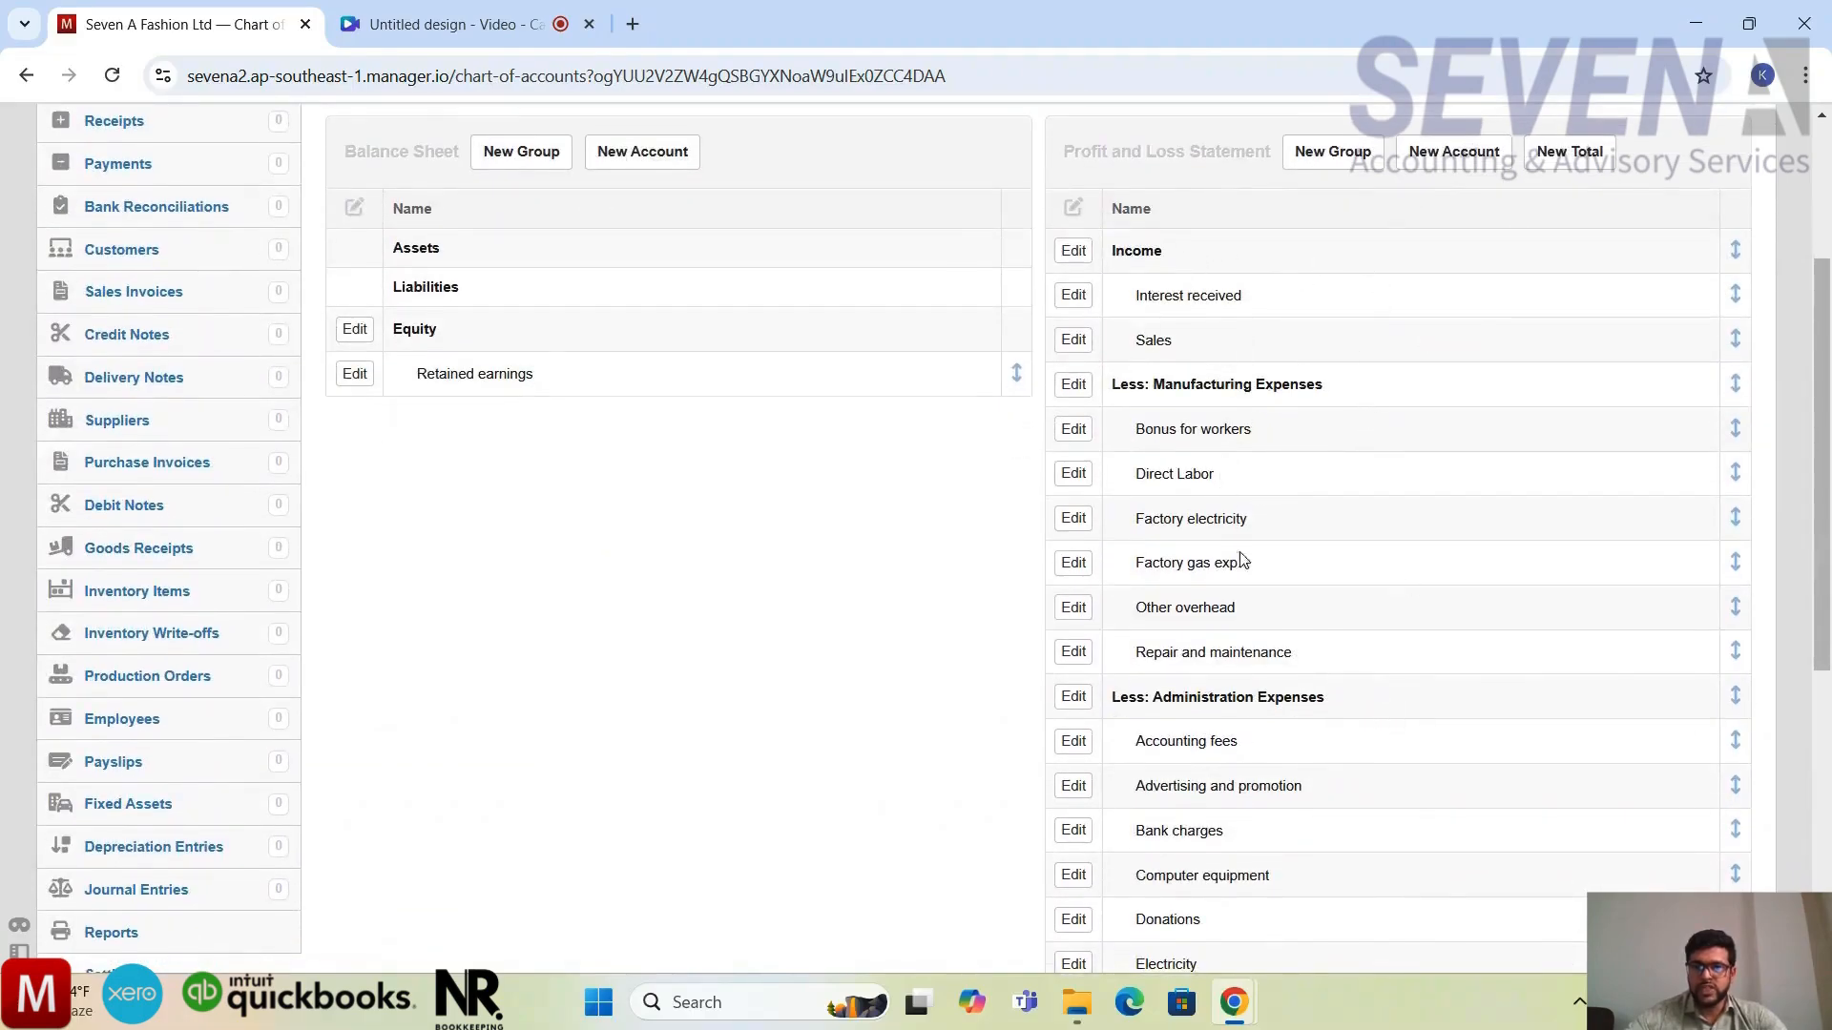
{"action": "scroll", "coordinate": [1378, 629], "scroll_direction": "down", "scroll_amount": 5}
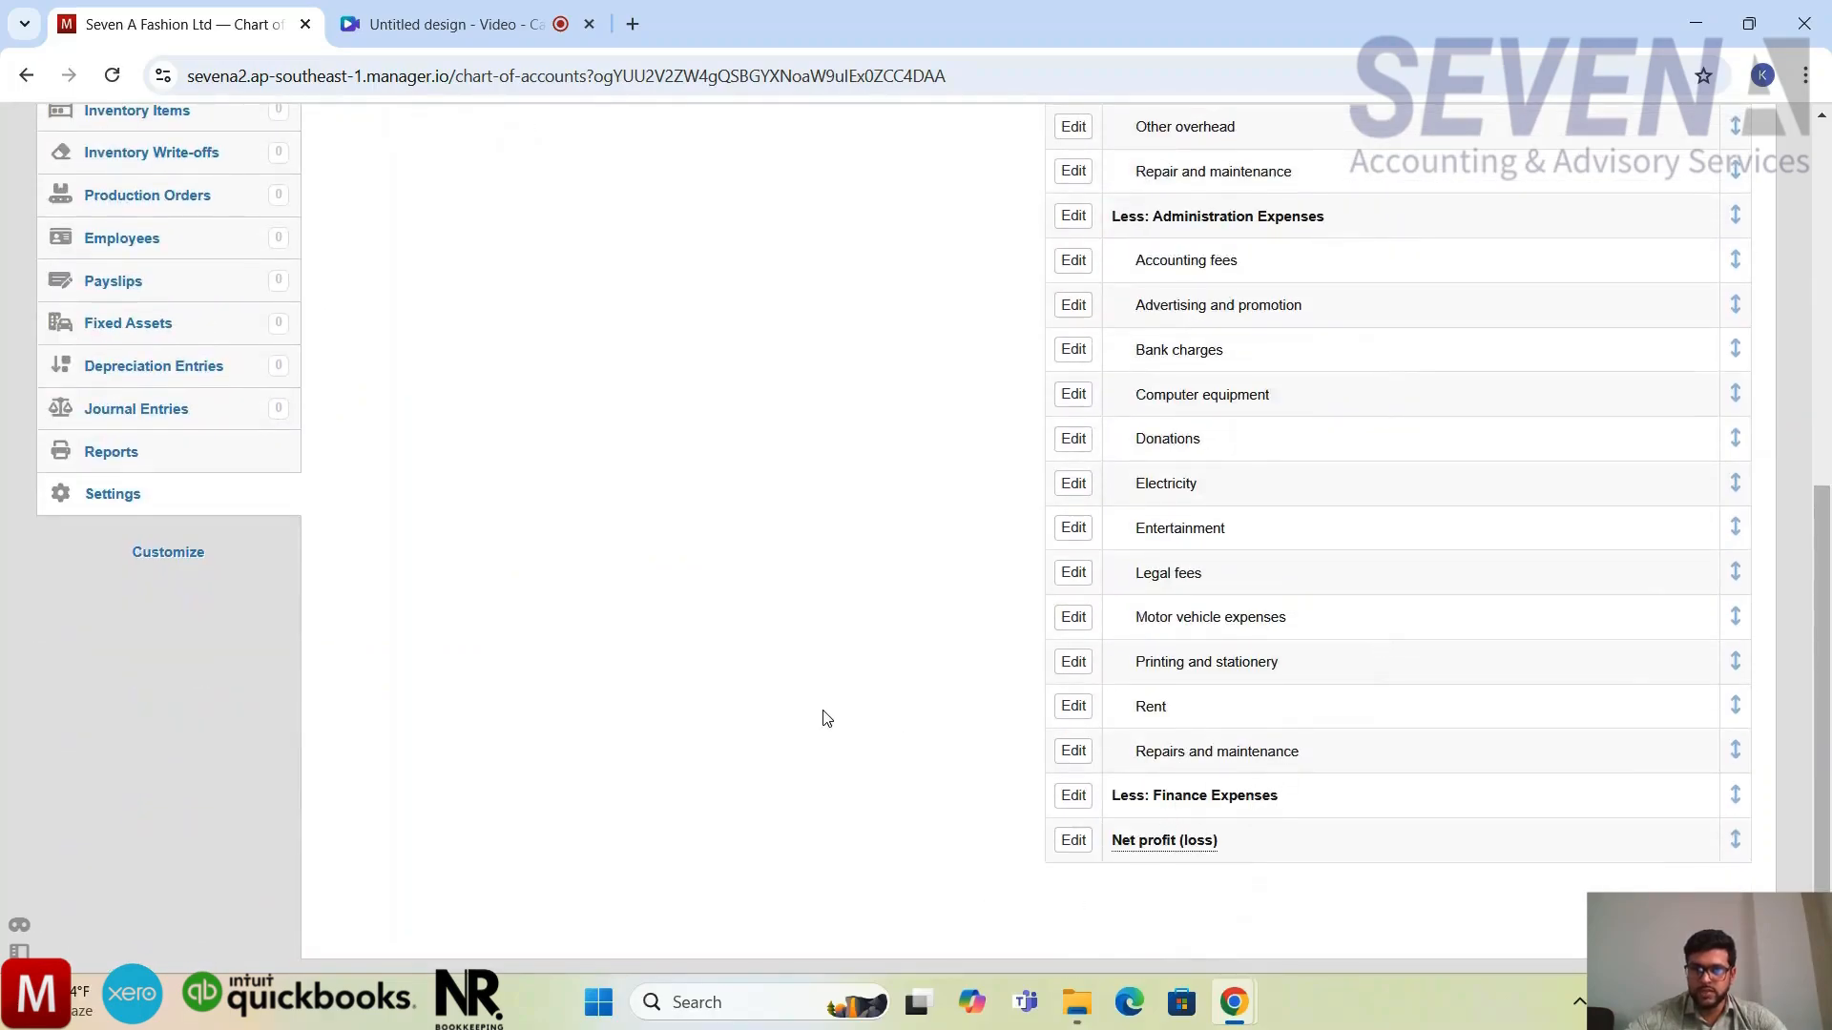
{"action": "scroll", "coordinate": [823, 720], "scroll_direction": "up", "scroll_amount": 10}
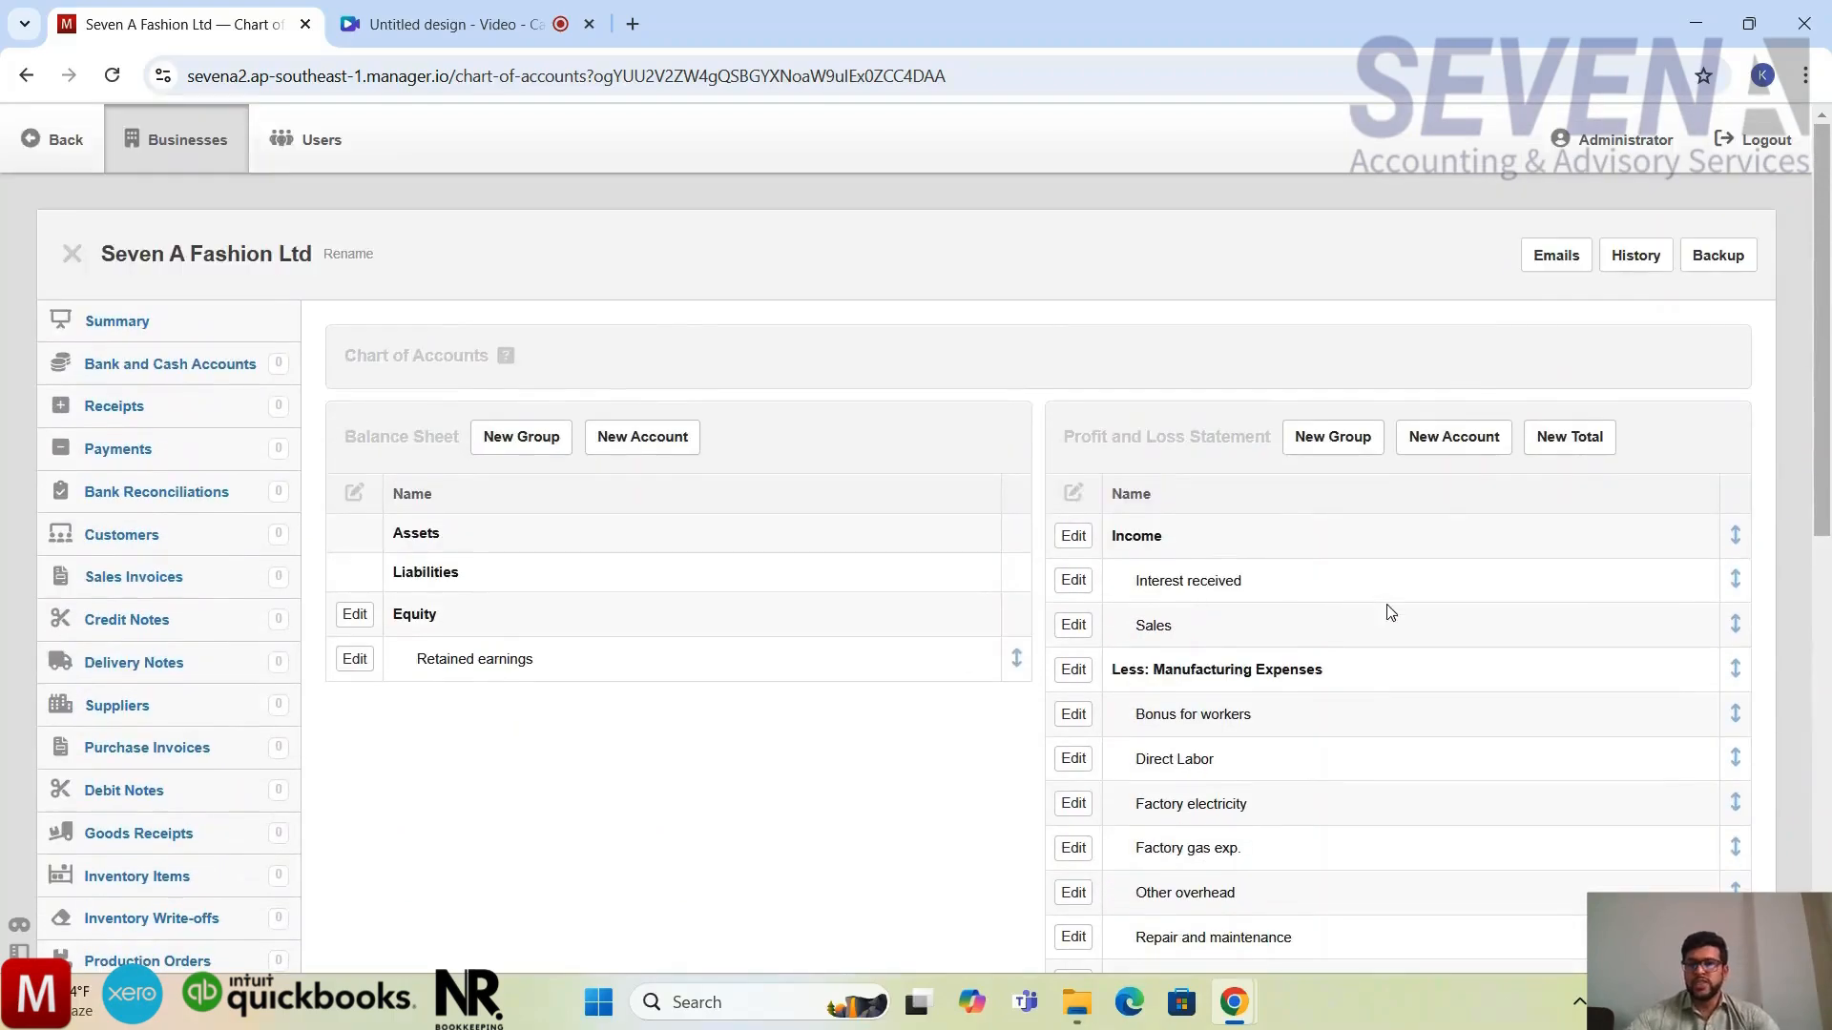
Create the profit and loss account "Interest expenses" in the Finance Expenses group and check it in the chart of accounts
{"action": "left_click", "coordinate": [1453, 437]}
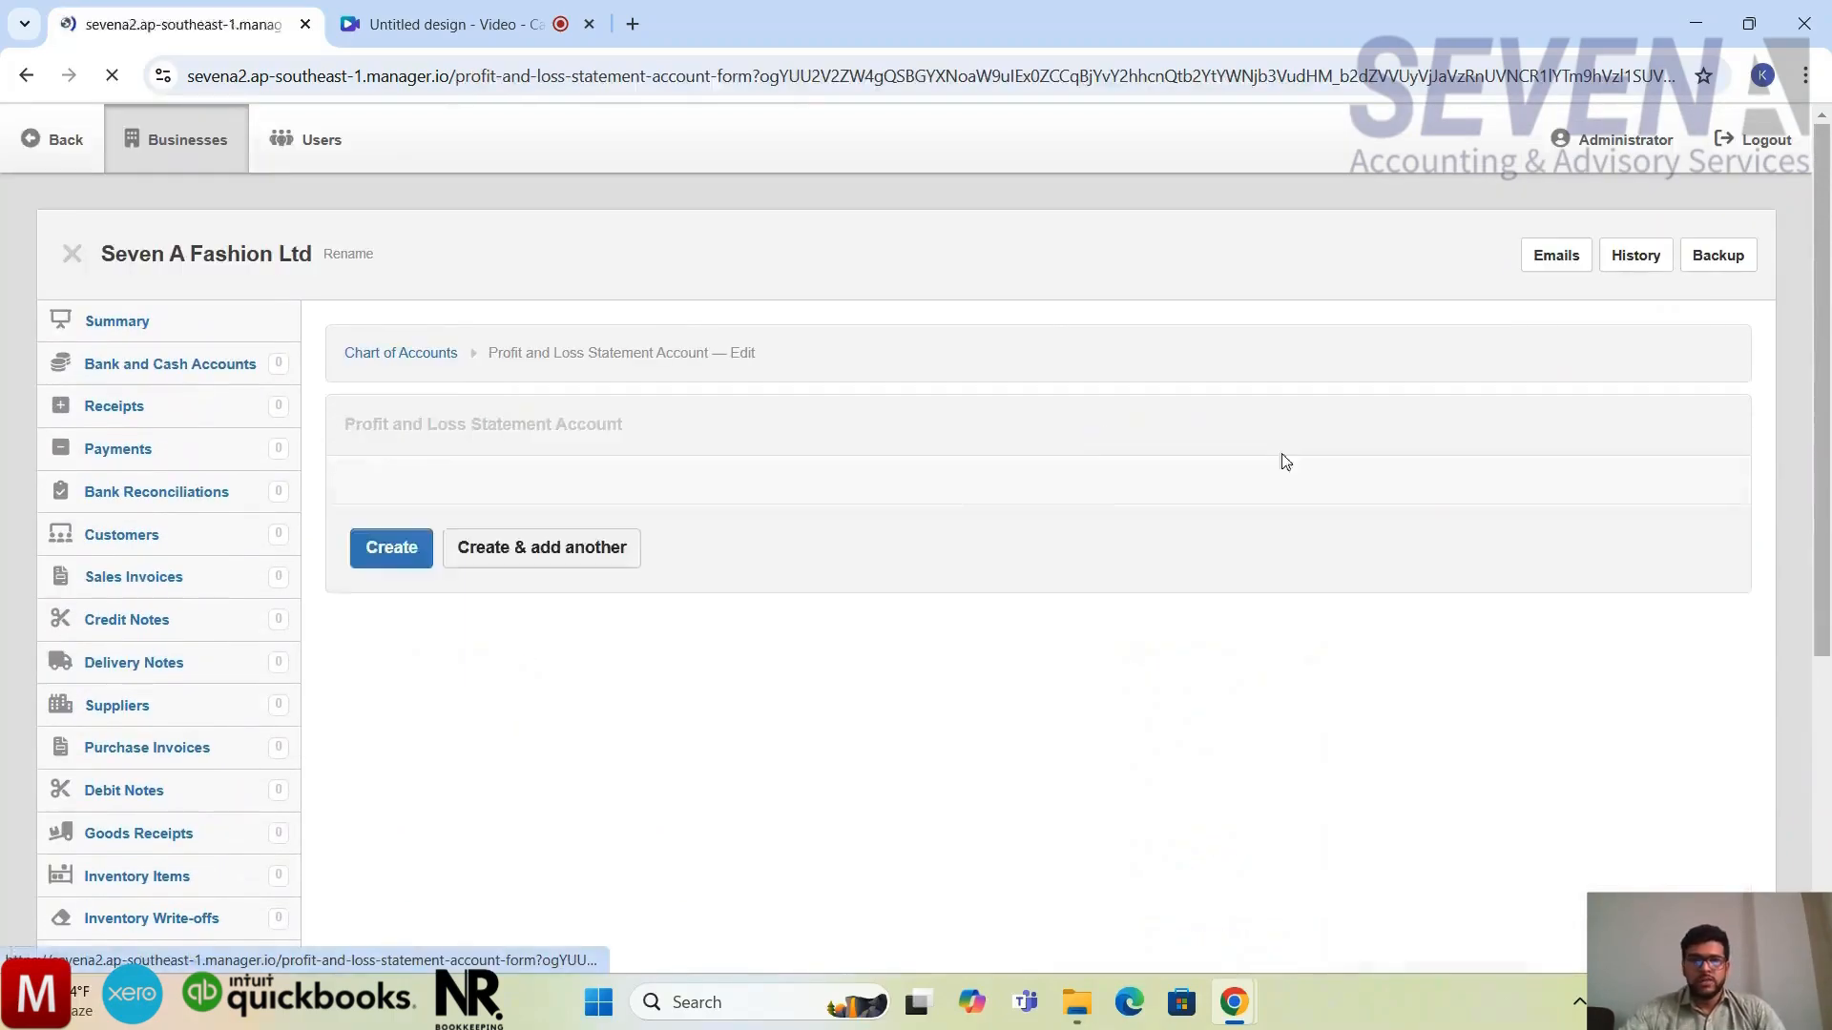
{"action": "left_click", "coordinate": [503, 534]}
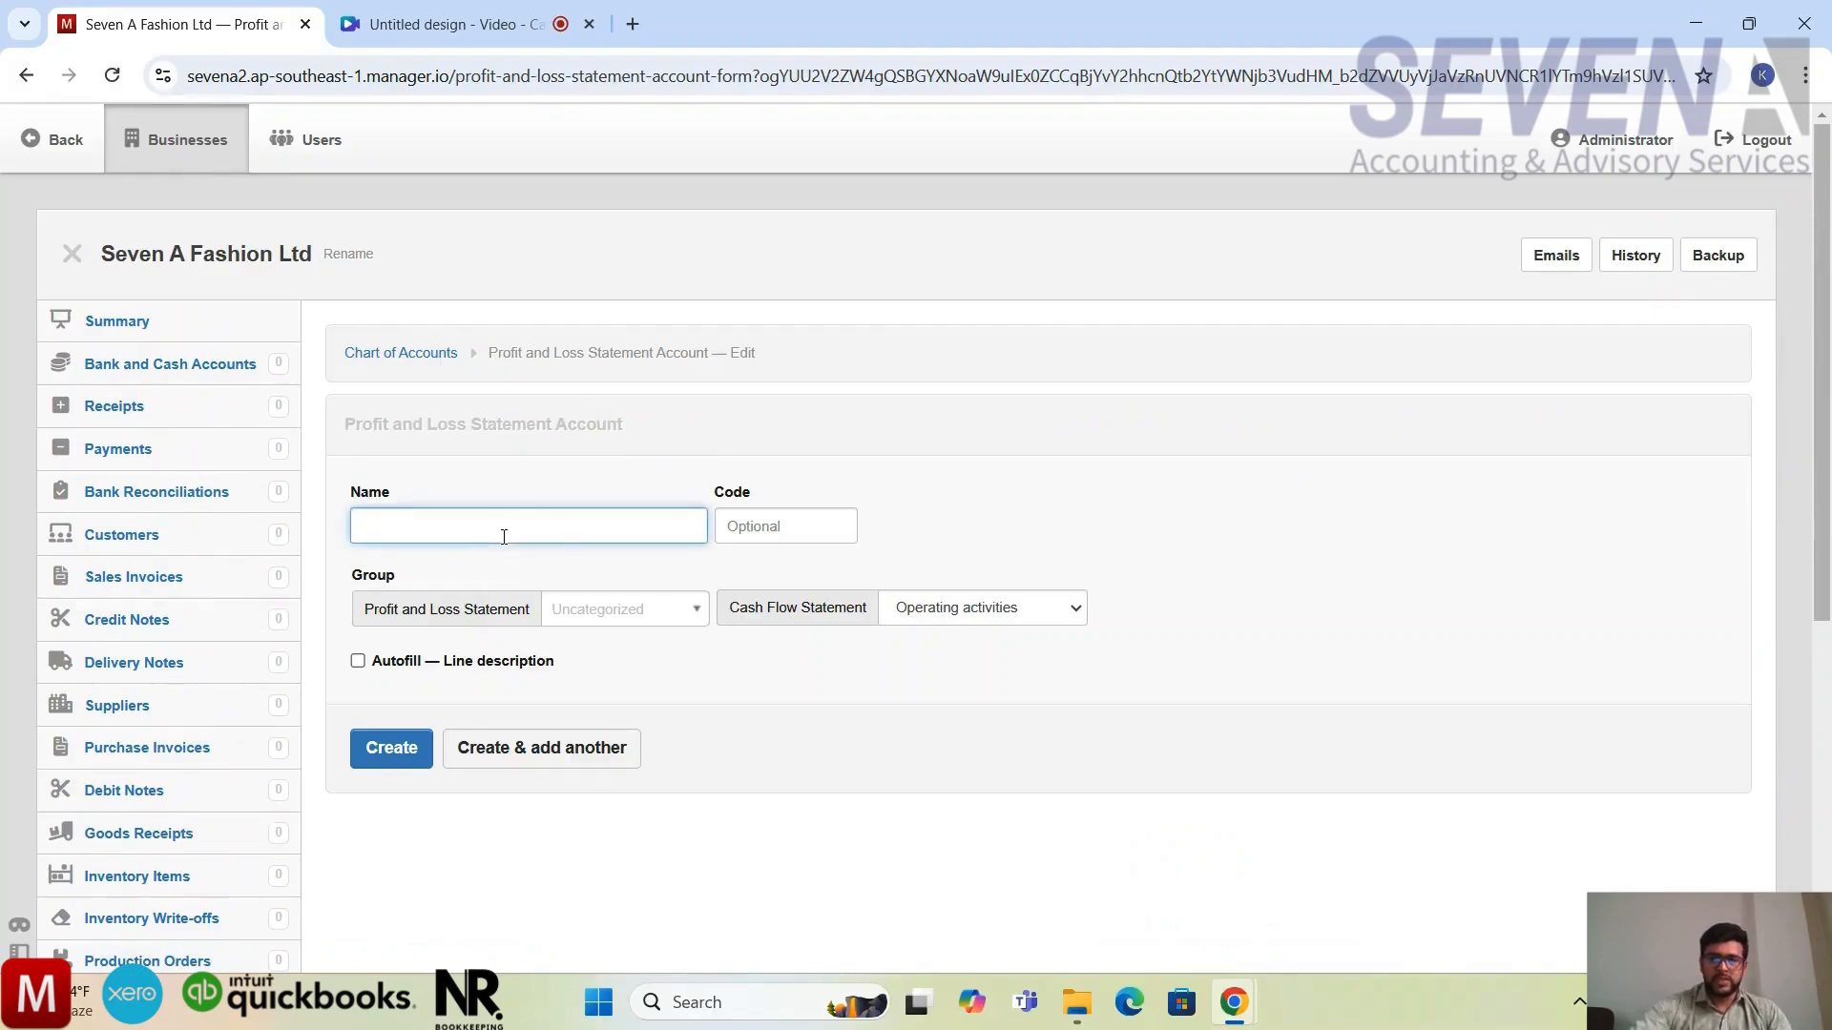
{"action": "type", "text": "In"}
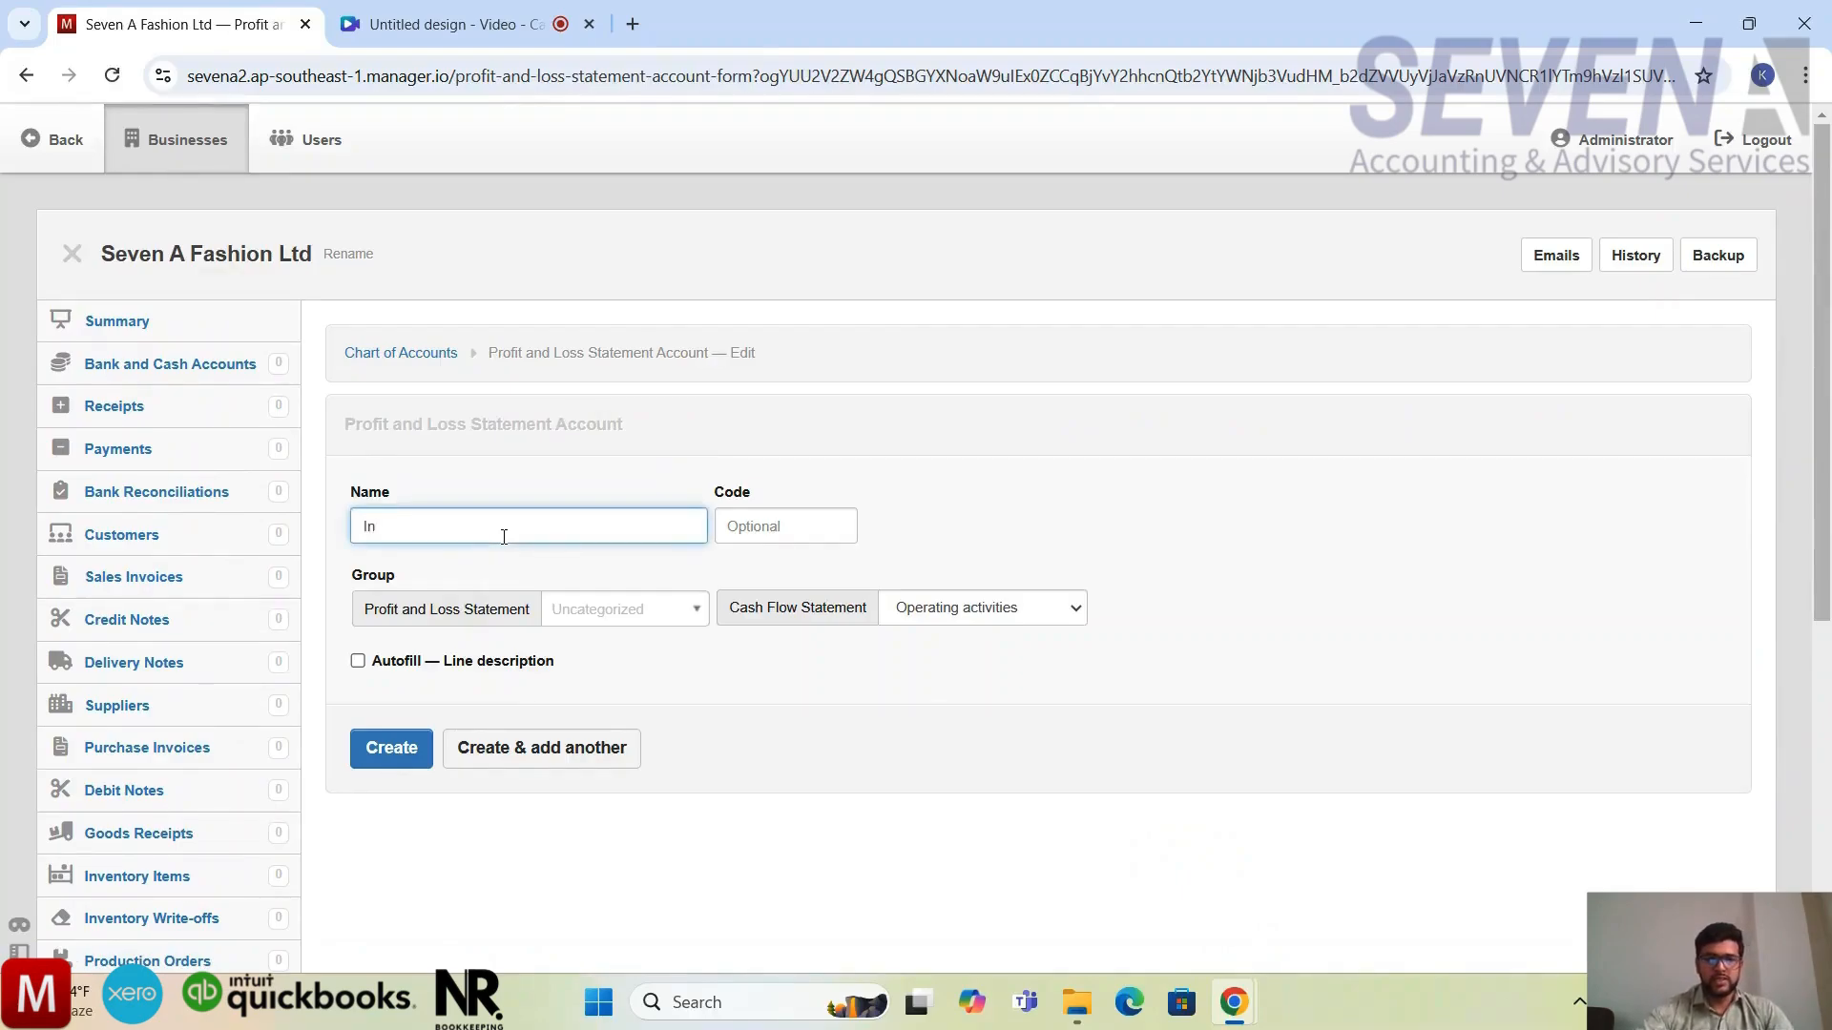
{"action": "type", "text": "terf"}
{"action": "key", "text": "BackSpace"}
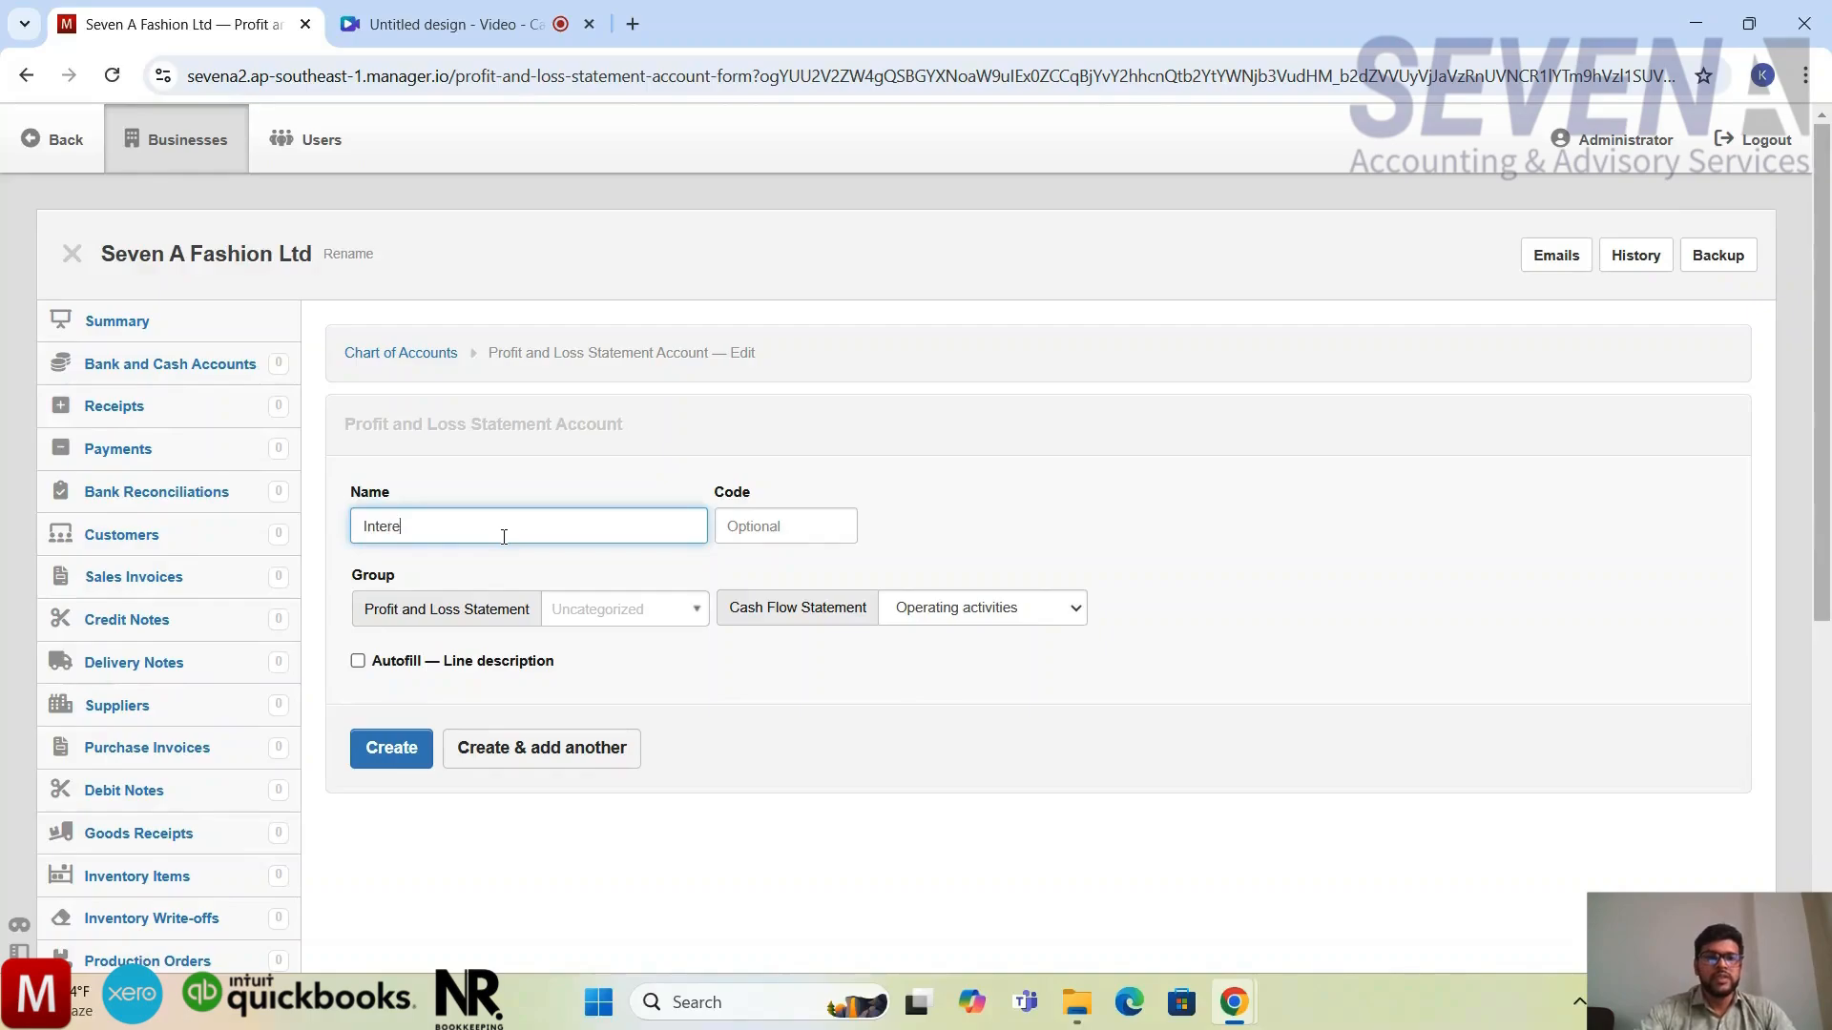
{"action": "type", "text": "est expen"}
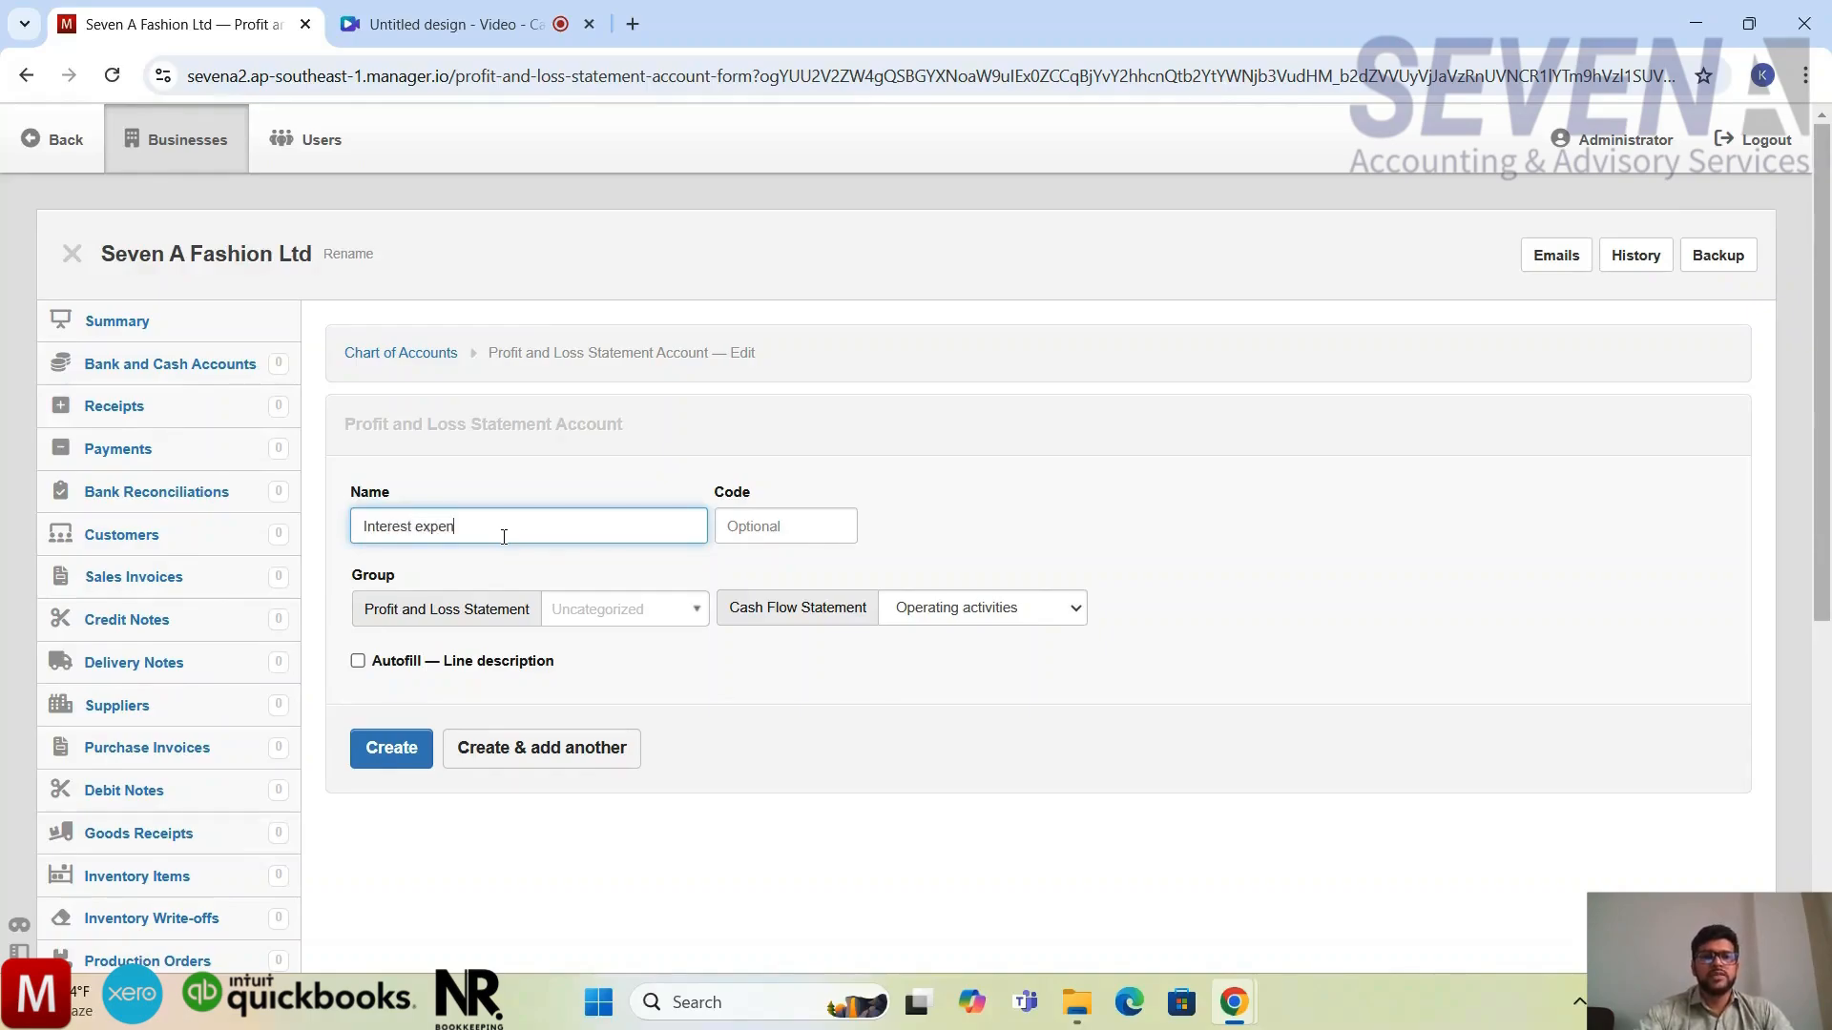
{"action": "type", "text": "ses"}
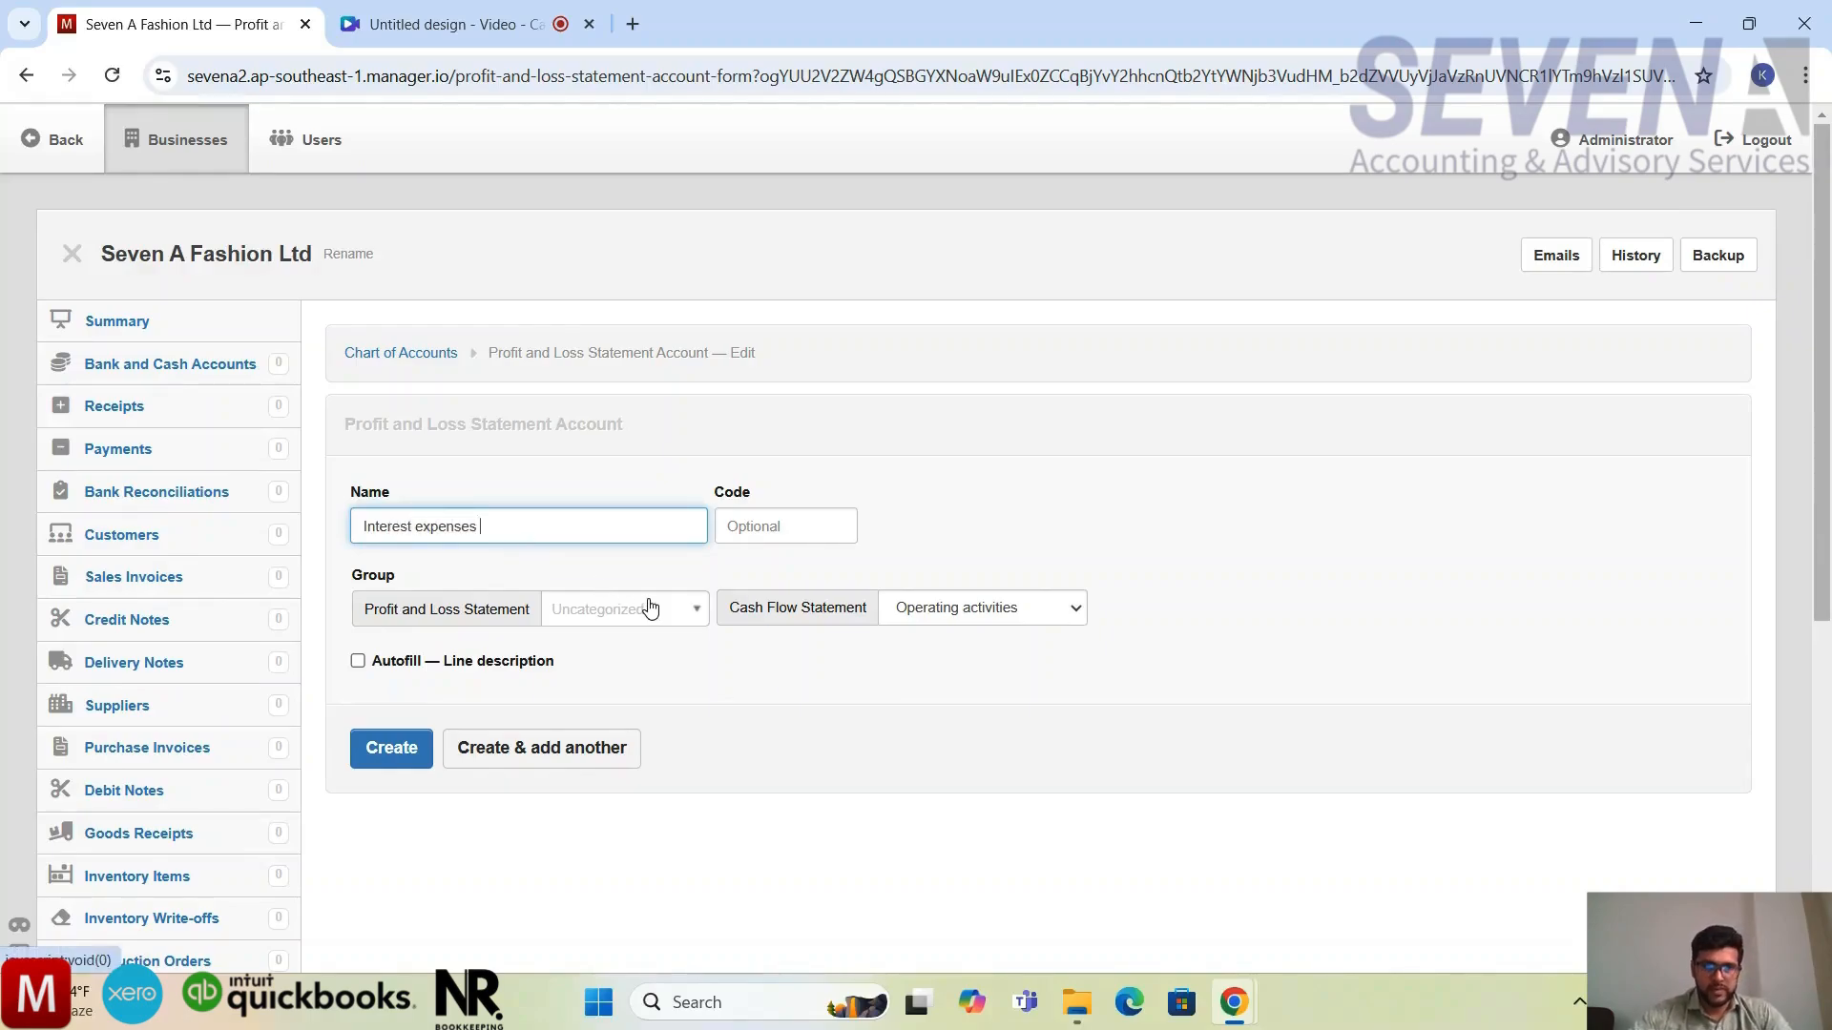
{"action": "left_click", "coordinate": [620, 609]}
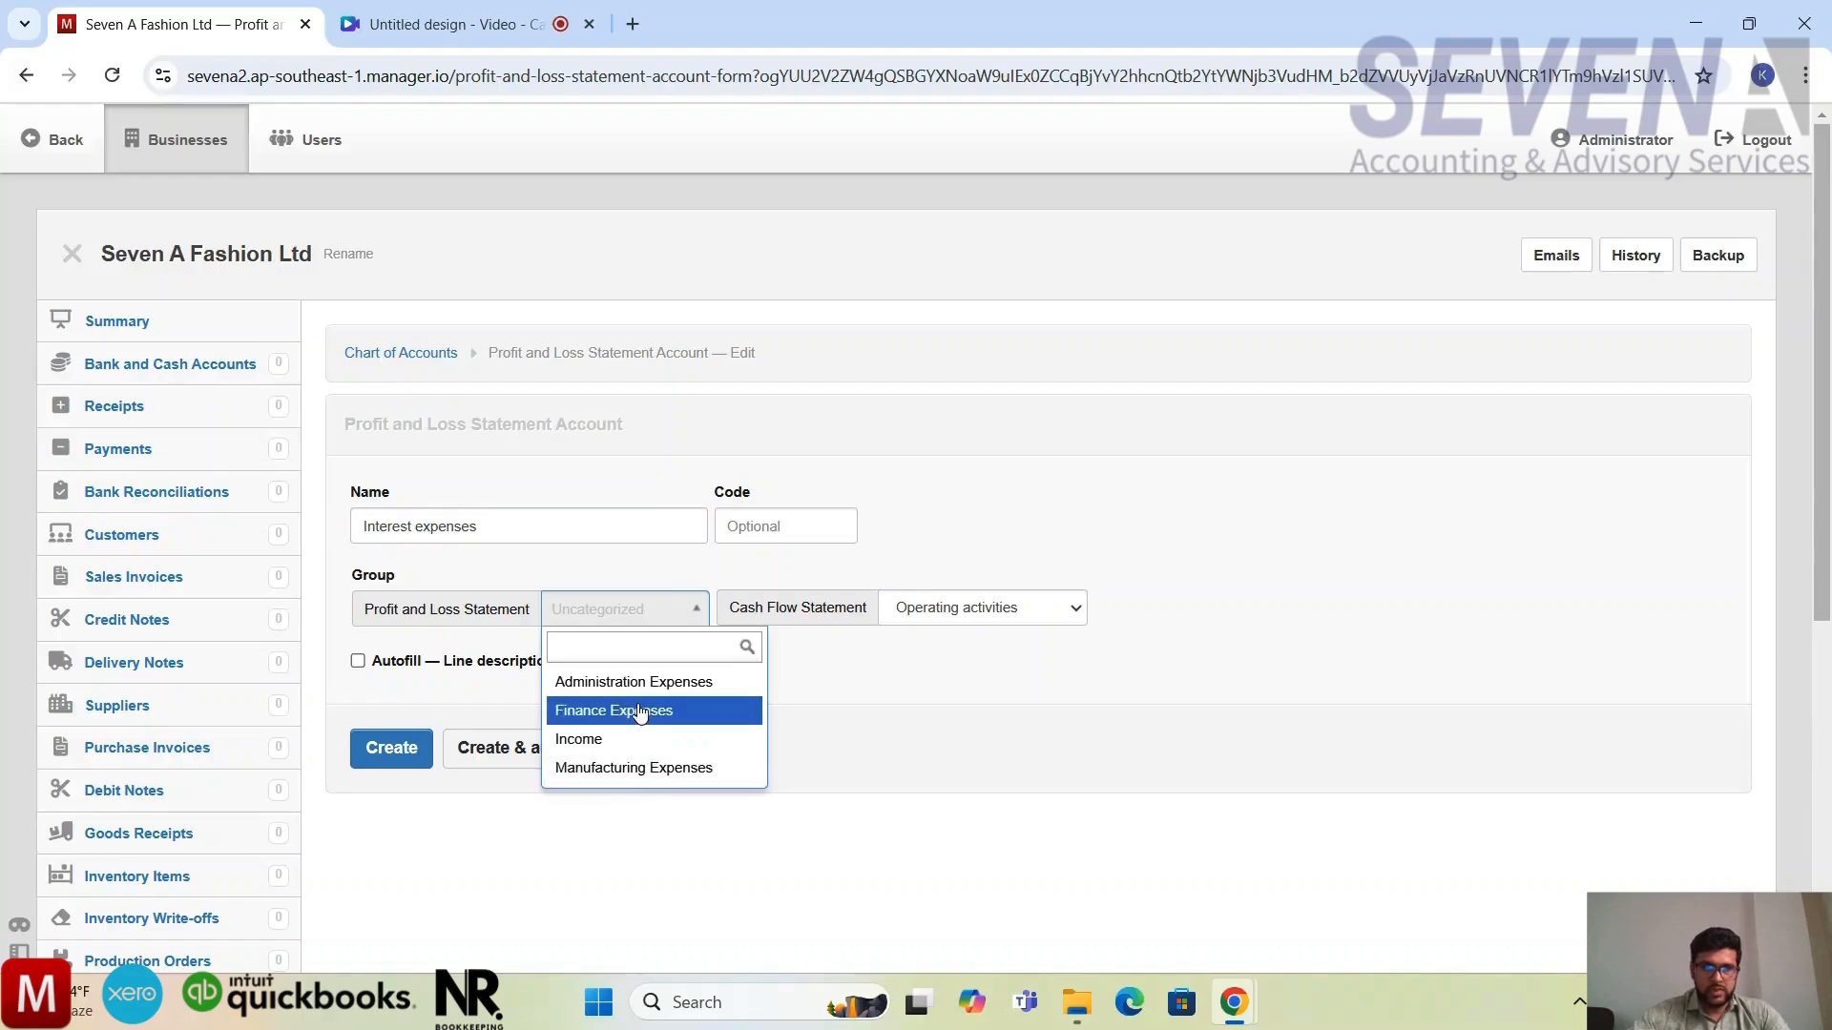
{"action": "left_click", "coordinate": [639, 710]}
{"action": "left_click", "coordinate": [396, 748]}
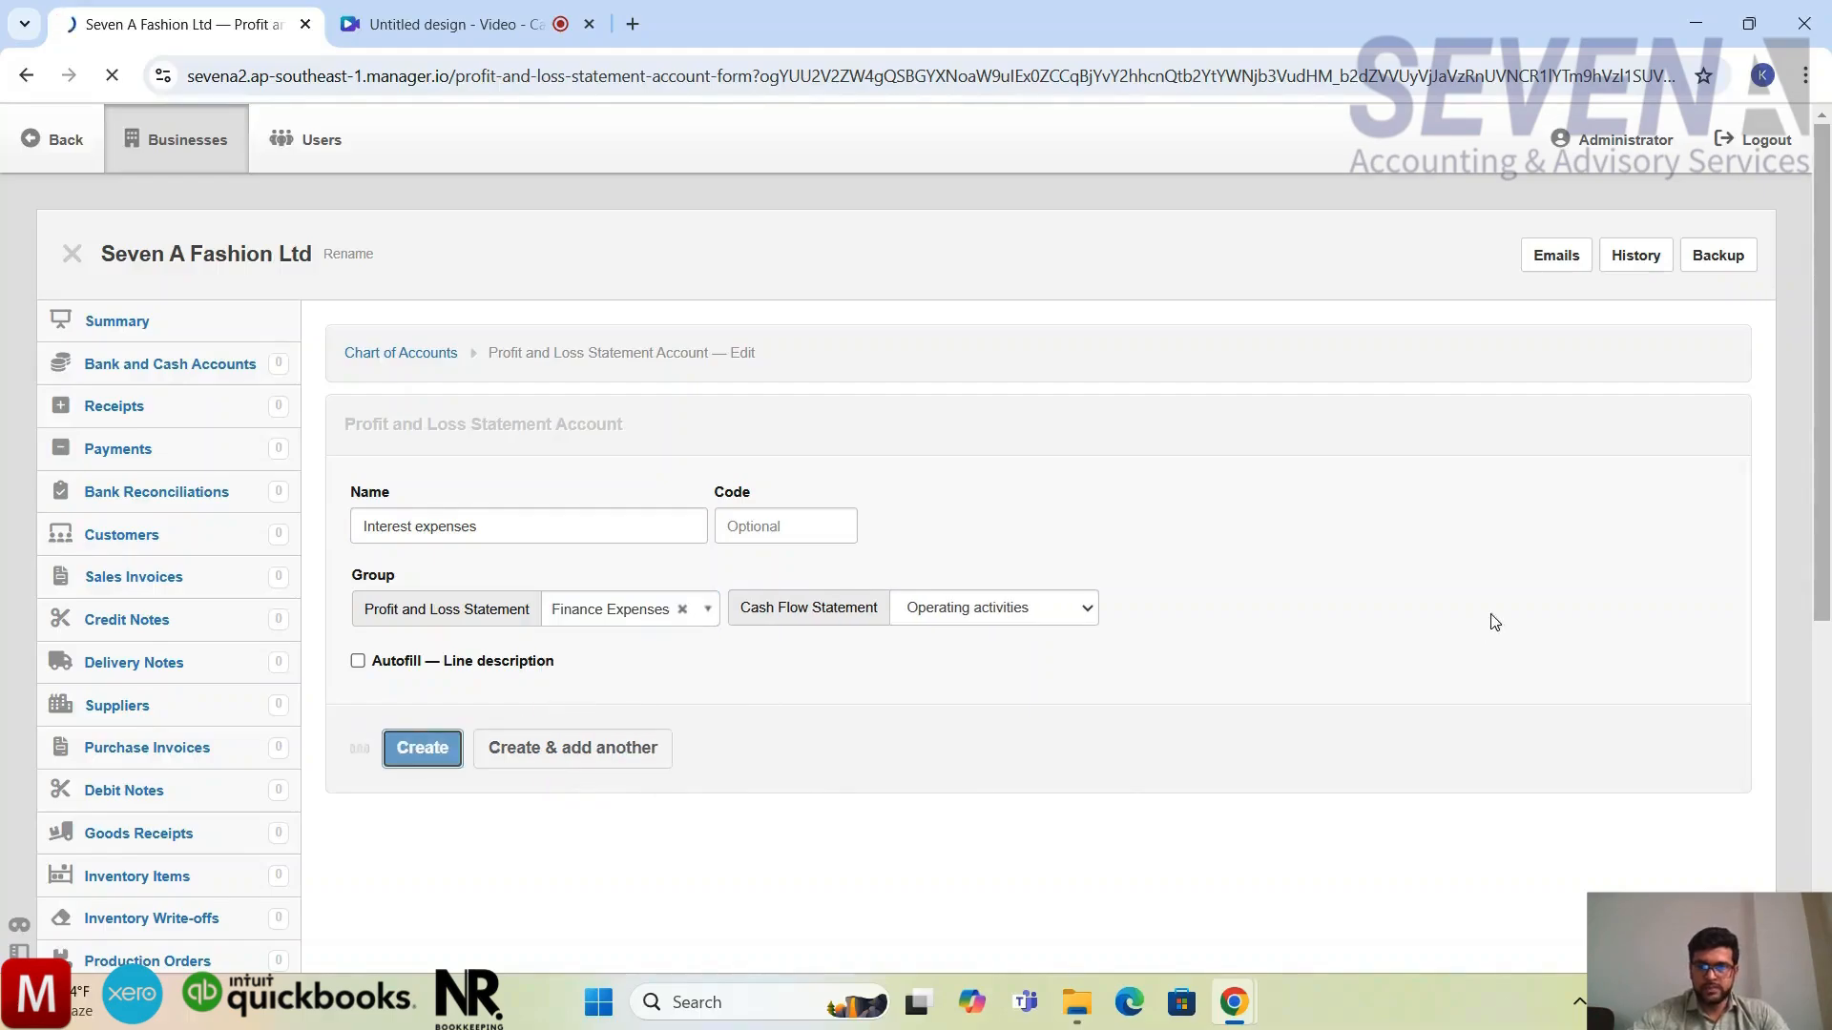
{"action": "scroll", "coordinate": [1494, 622], "scroll_direction": "down", "scroll_amount": 10}
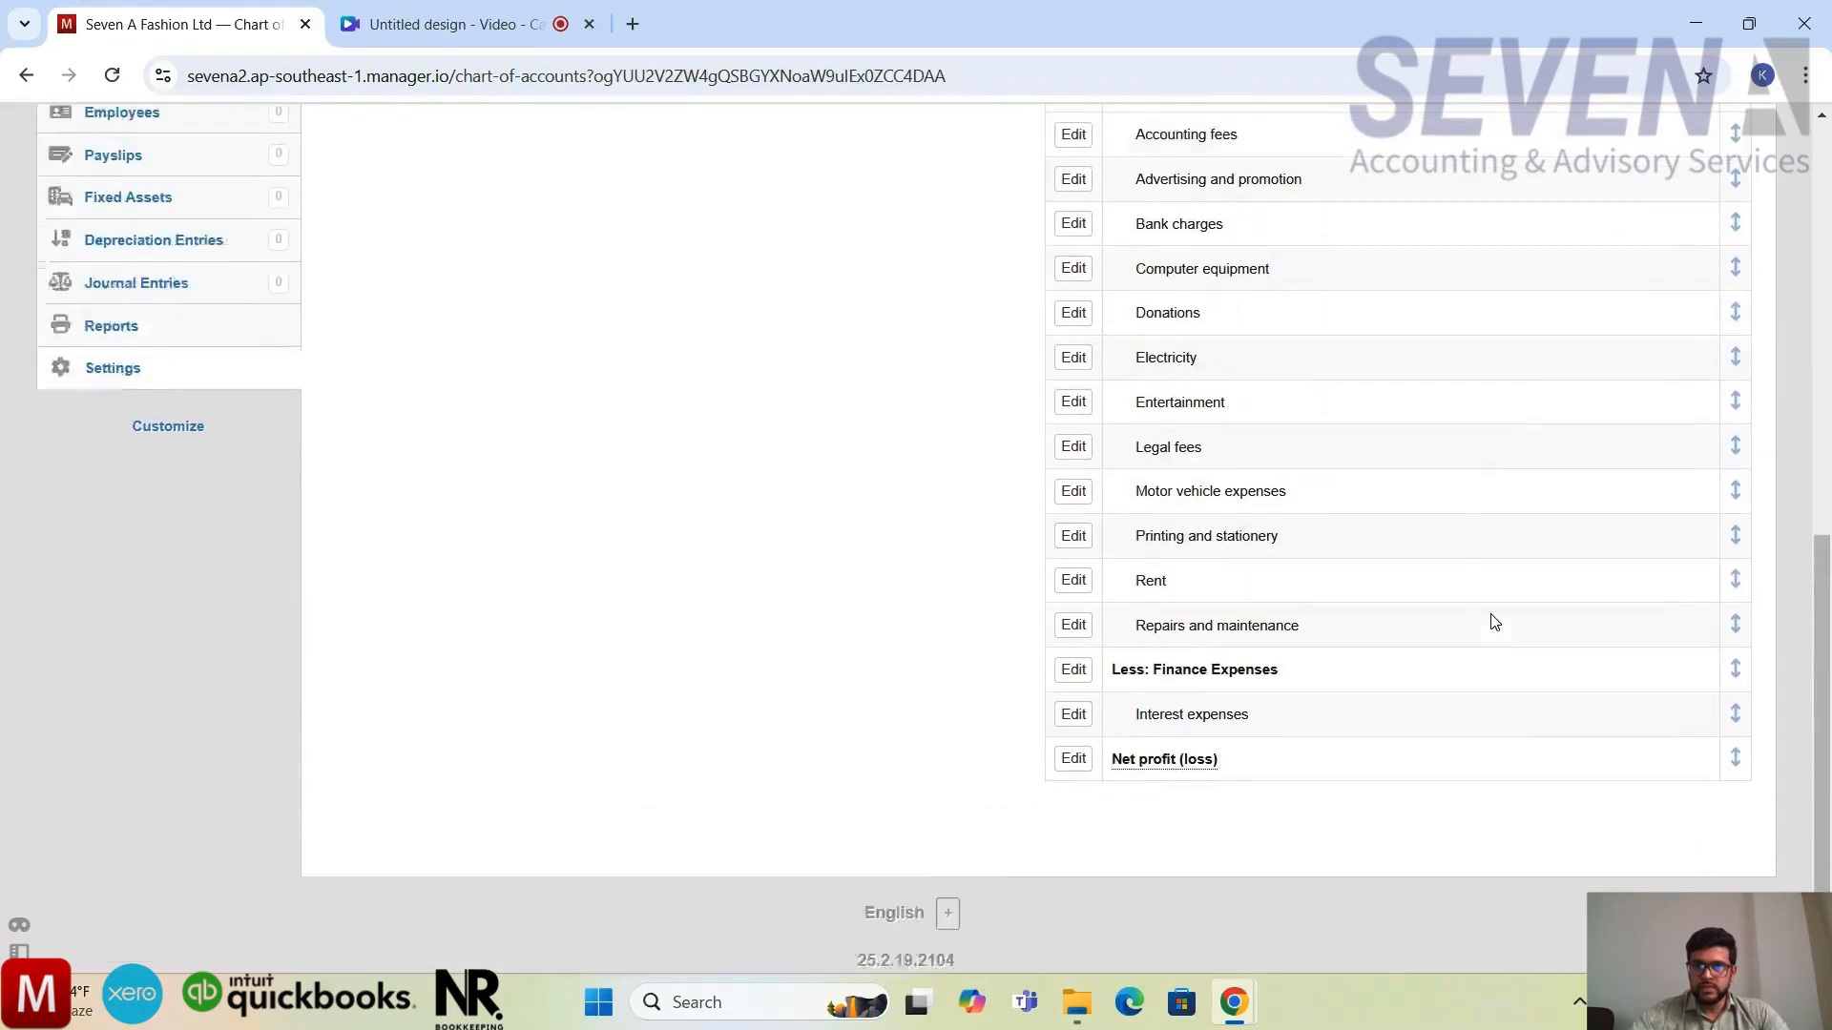
Review the profit and loss groups and their accounts in the chart of accounts
{"action": "scroll", "coordinate": [1494, 622], "scroll_direction": "up", "scroll_amount": 6}
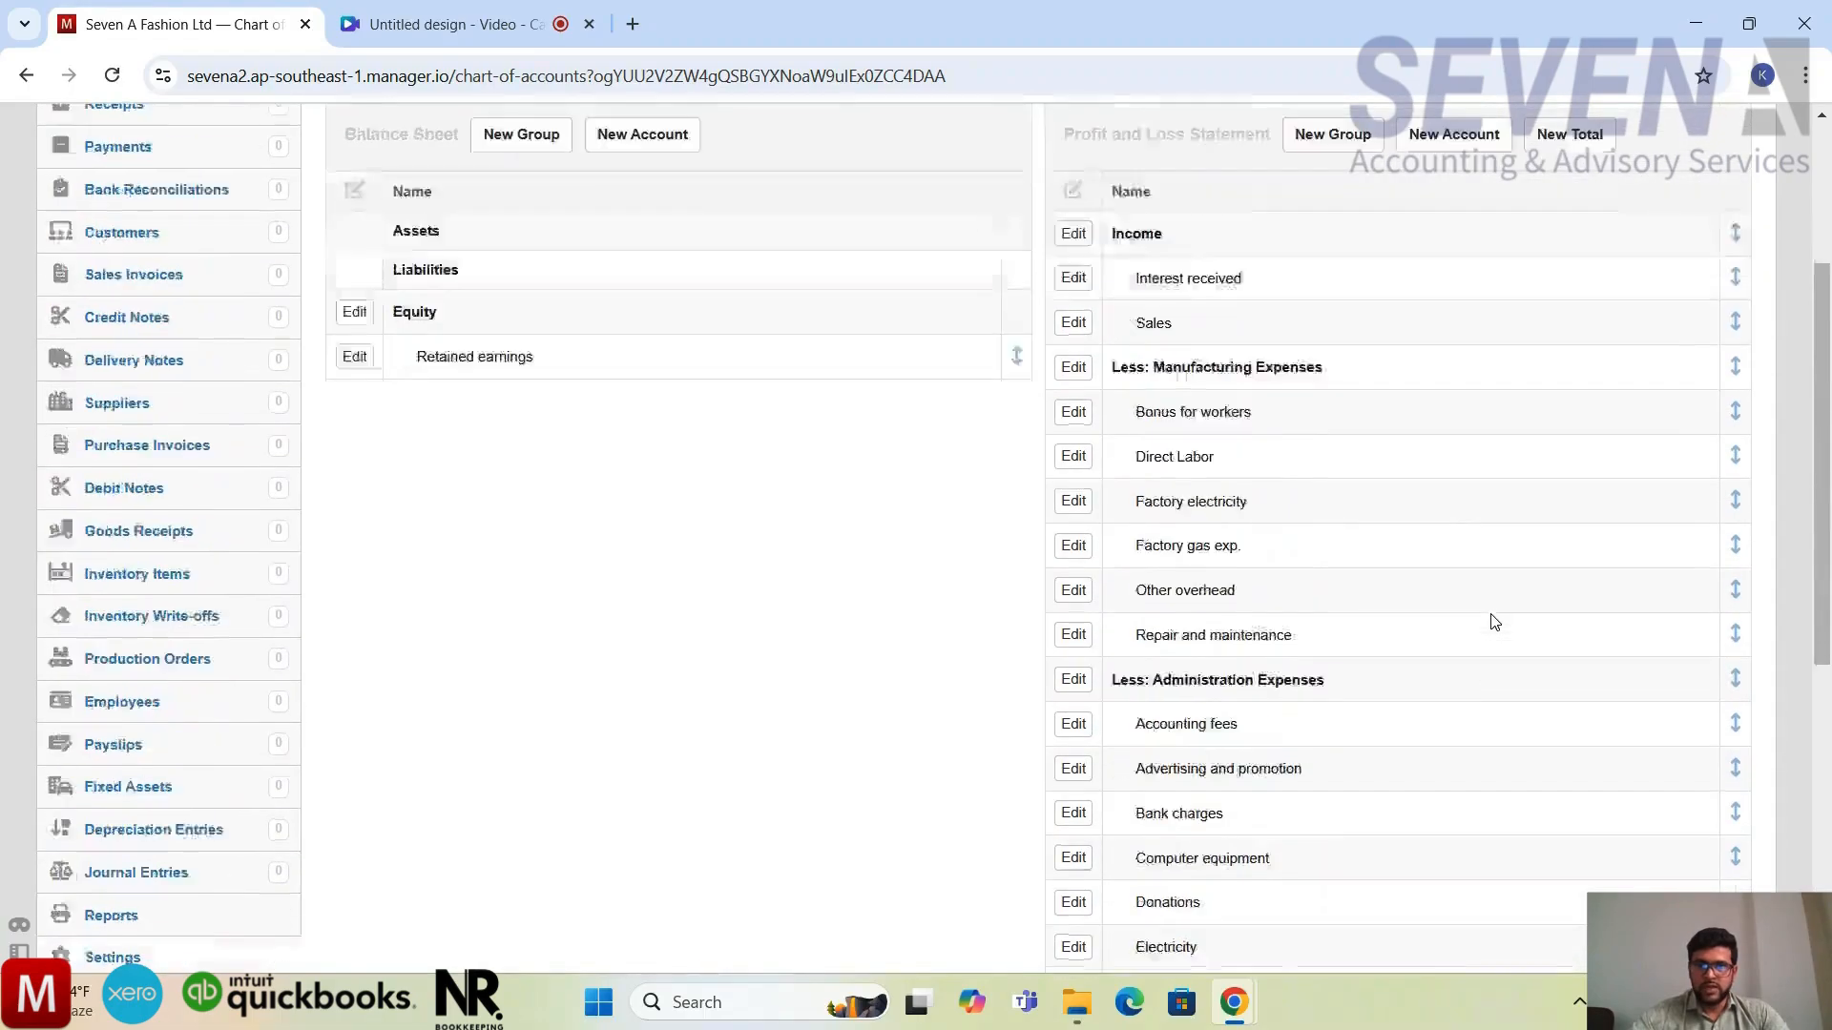
{"action": "scroll", "coordinate": [1494, 622], "scroll_direction": "down", "scroll_amount": 4}
{"action": "scroll", "coordinate": [1494, 622], "scroll_direction": "up", "scroll_amount": 7}
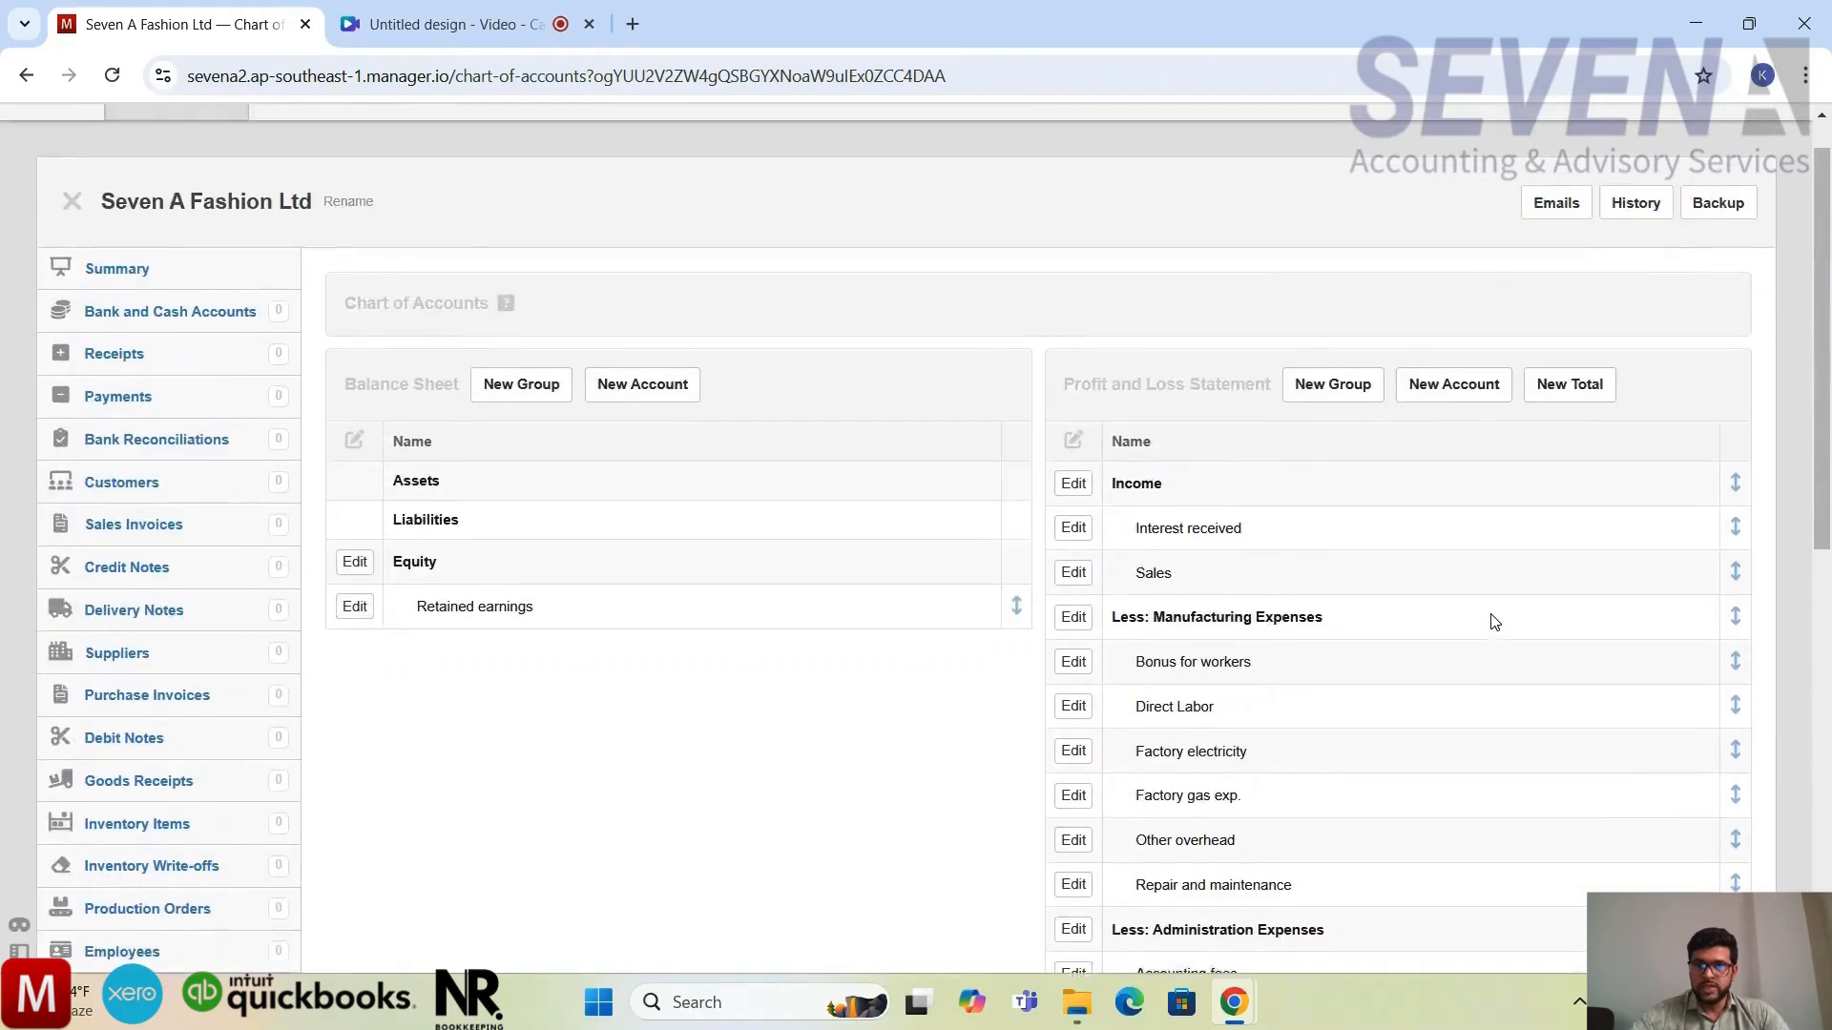
{"action": "scroll", "coordinate": [1494, 622], "scroll_direction": "down", "scroll_amount": 3}
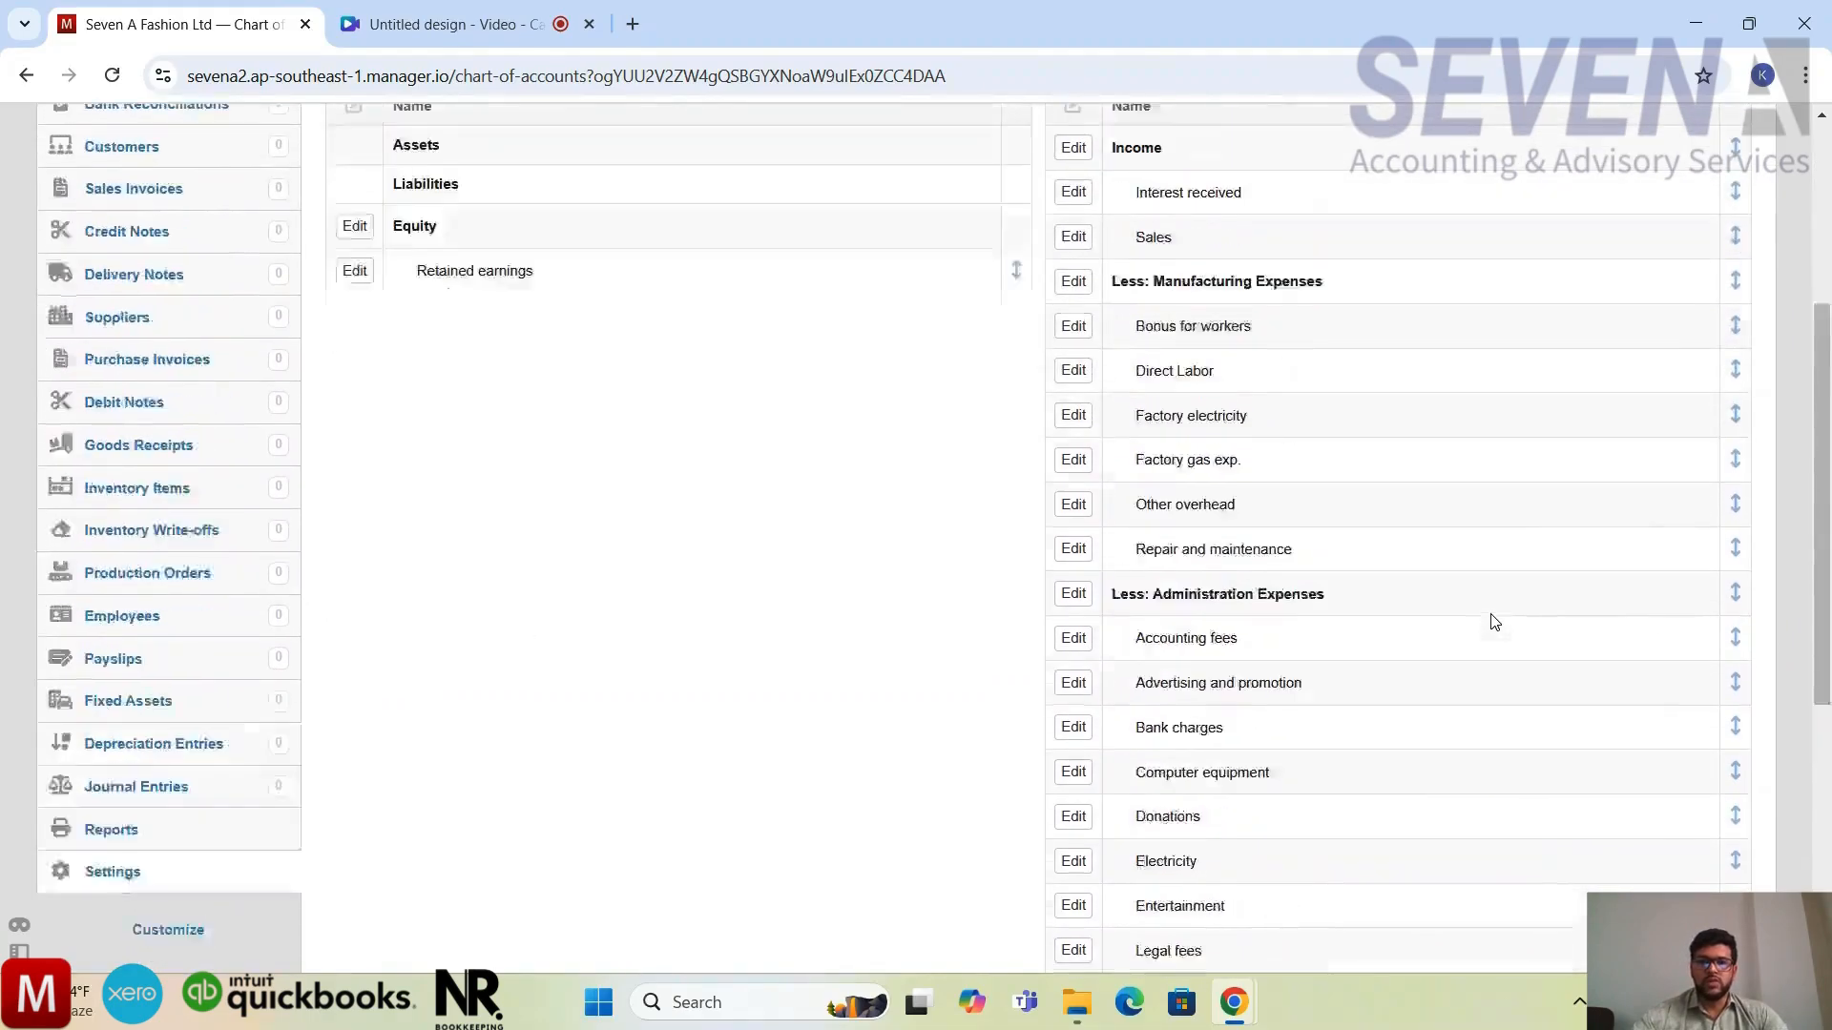
{"action": "scroll", "coordinate": [1494, 622], "scroll_direction": "up", "scroll_amount": 3}
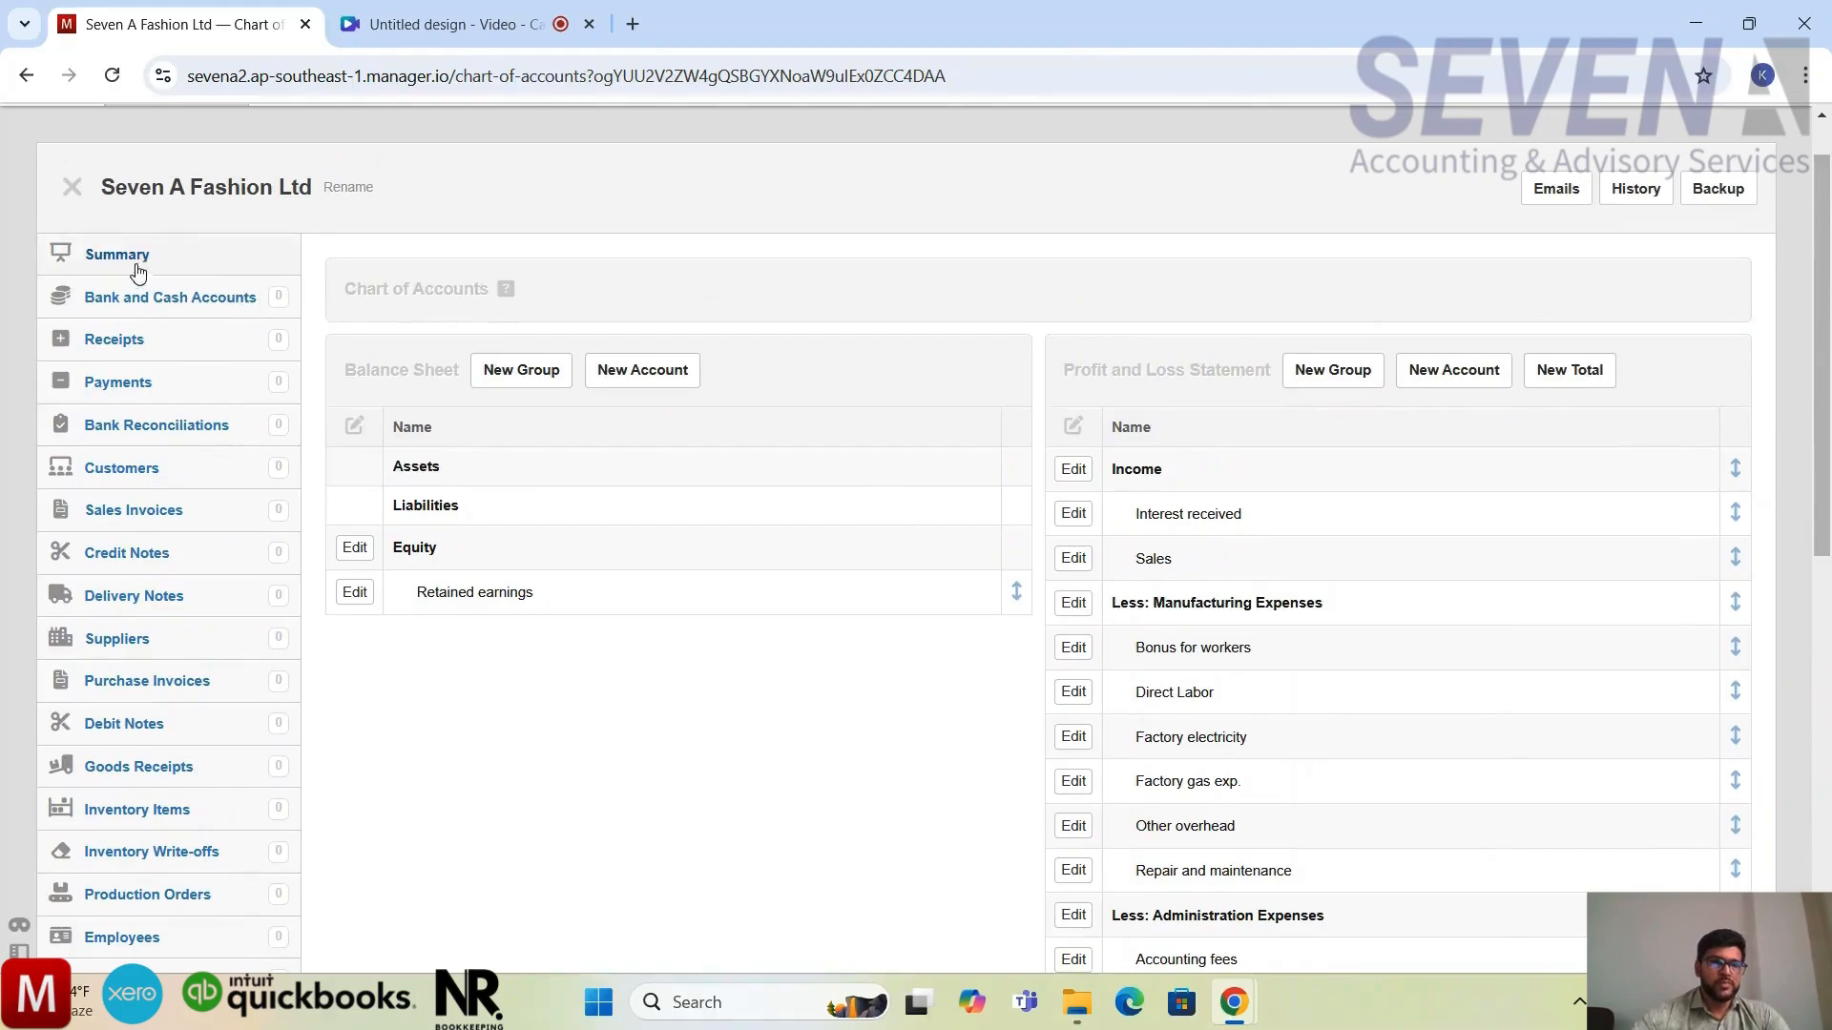
Open the business summary and examine the Manufacturing, Administration and Finance Expenses groups alongside the balance sheet groups
{"action": "left_click", "coordinate": [138, 269]}
{"action": "scroll", "coordinate": [1393, 682], "scroll_direction": "down", "scroll_amount": 3}
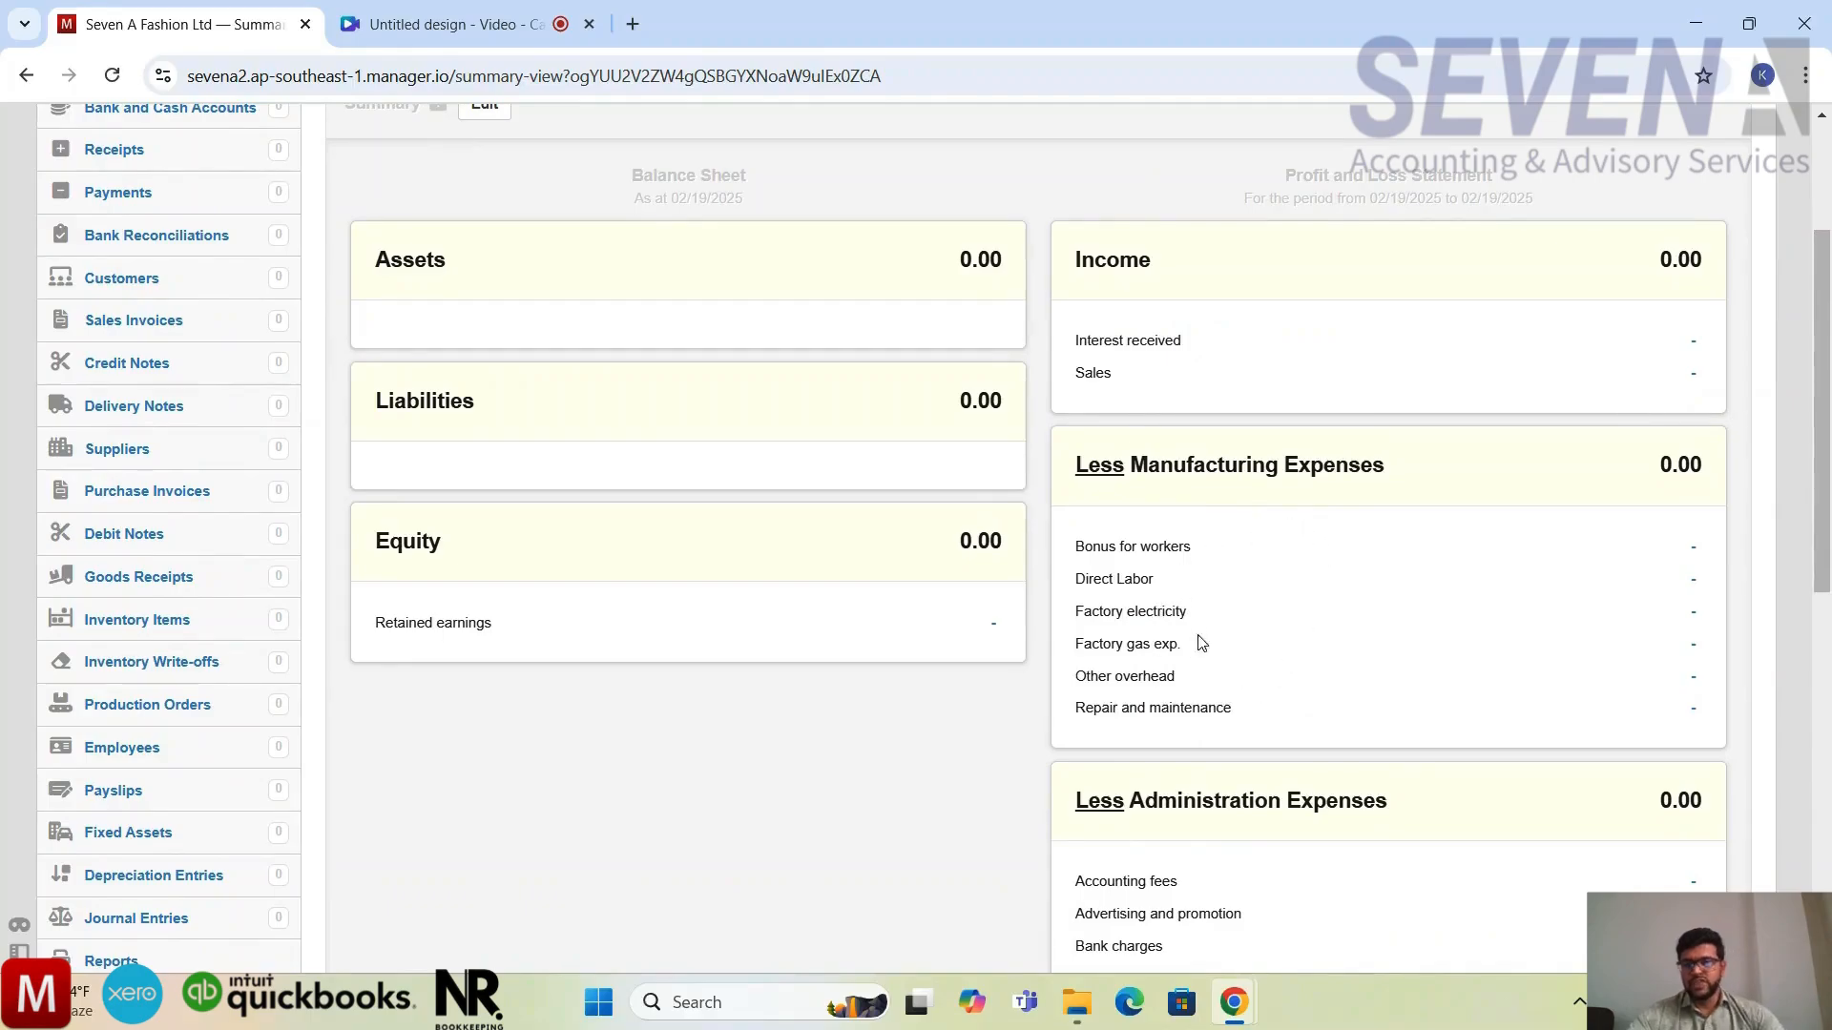
{"action": "scroll", "coordinate": [1208, 657], "scroll_direction": "down", "scroll_amount": 1}
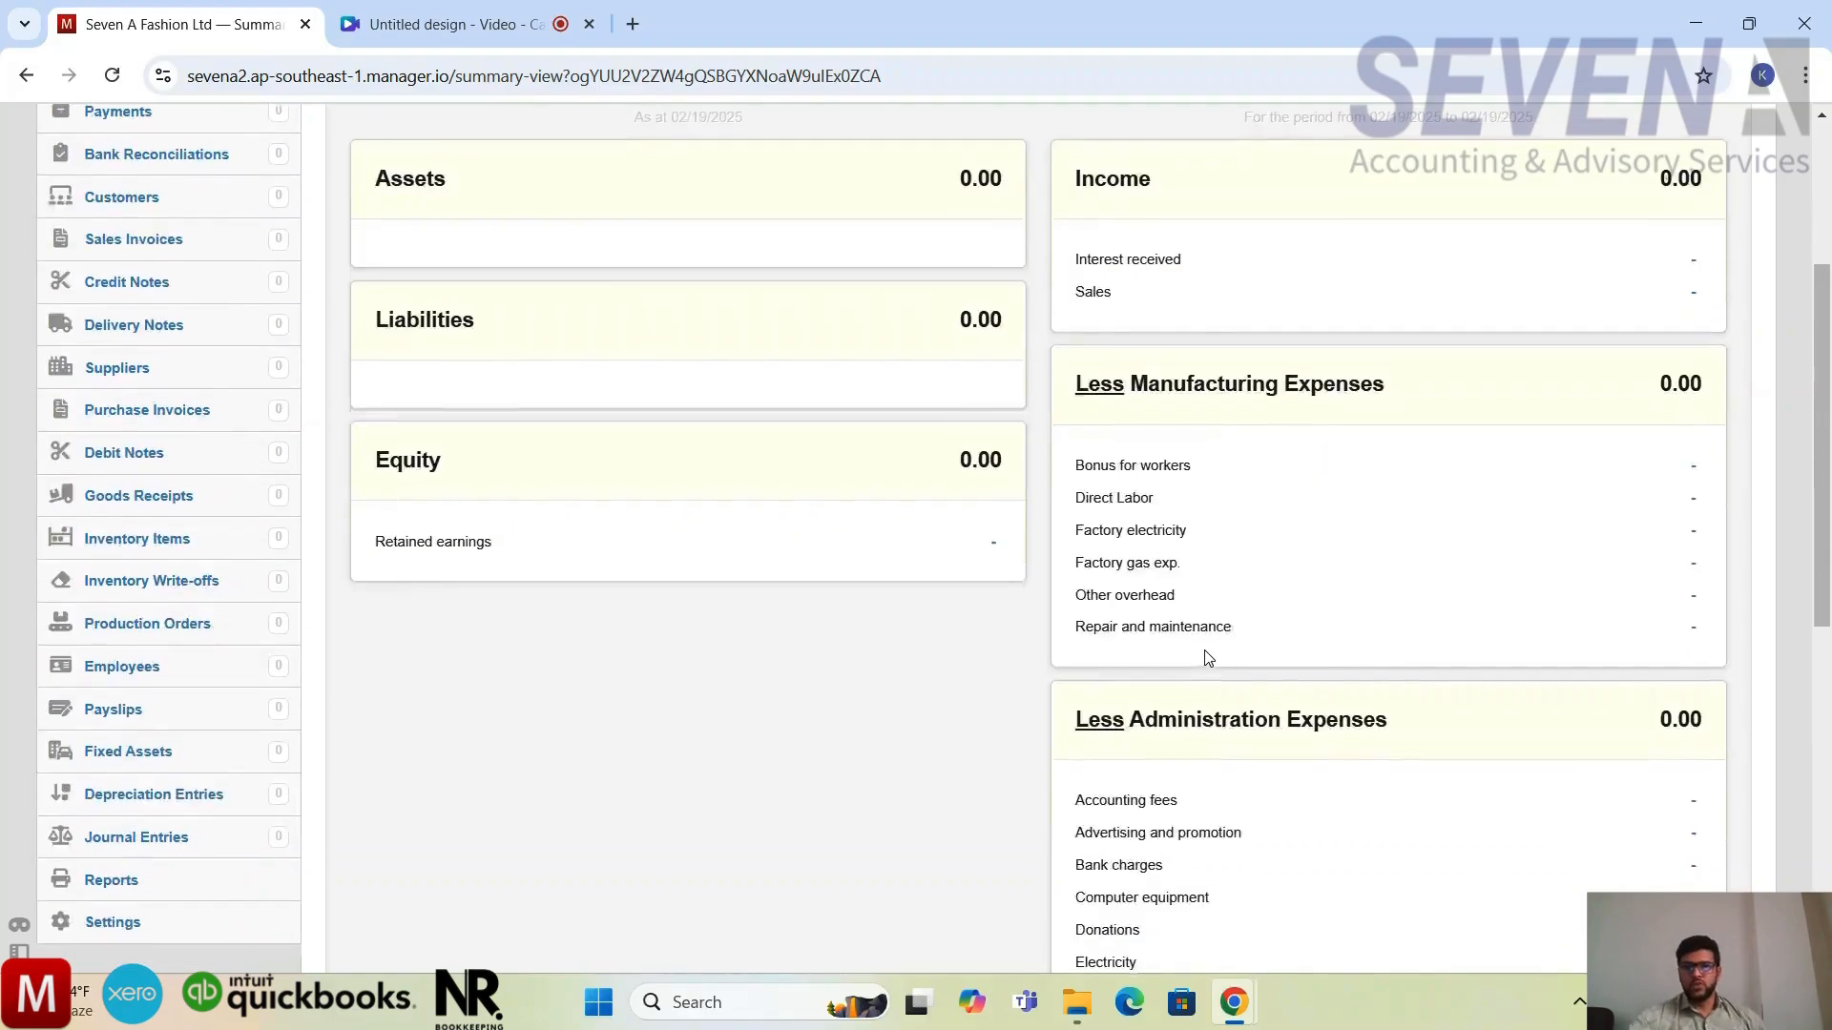
{"action": "scroll", "coordinate": [1208, 658], "scroll_direction": "up", "scroll_amount": 2}
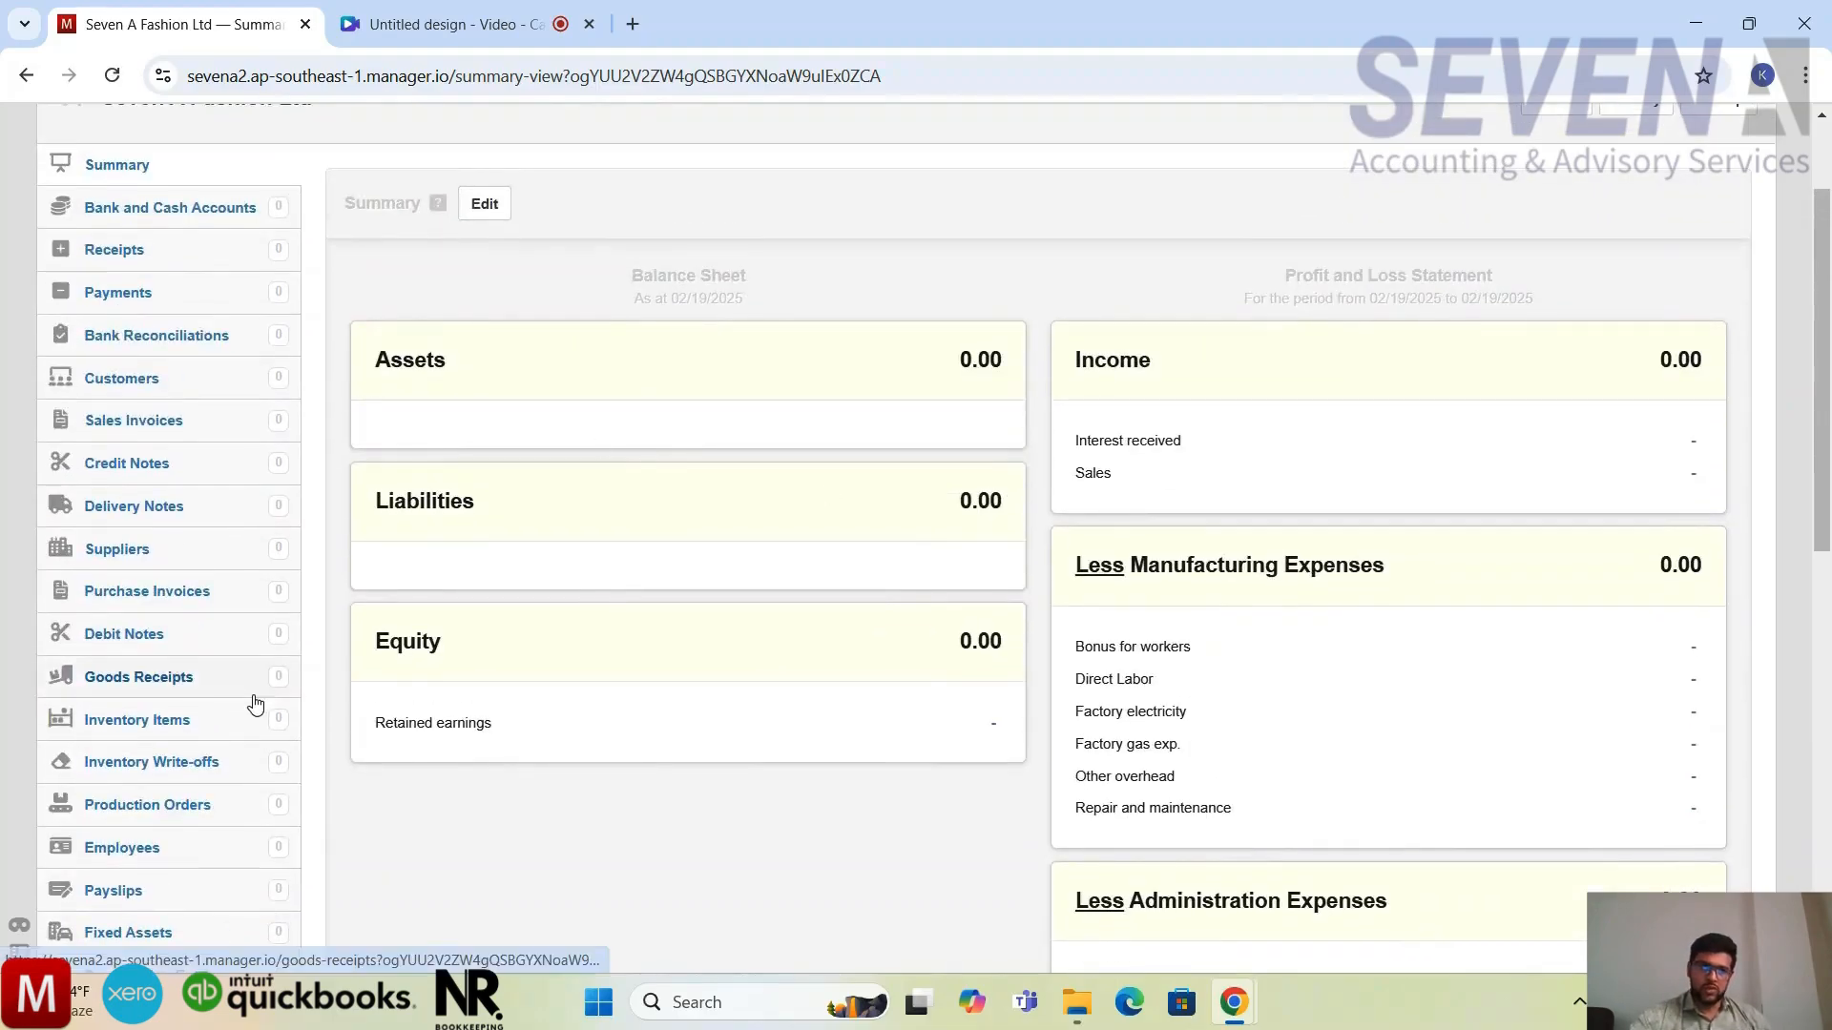
{"action": "scroll", "coordinate": [965, 670], "scroll_direction": "down", "scroll_amount": 1}
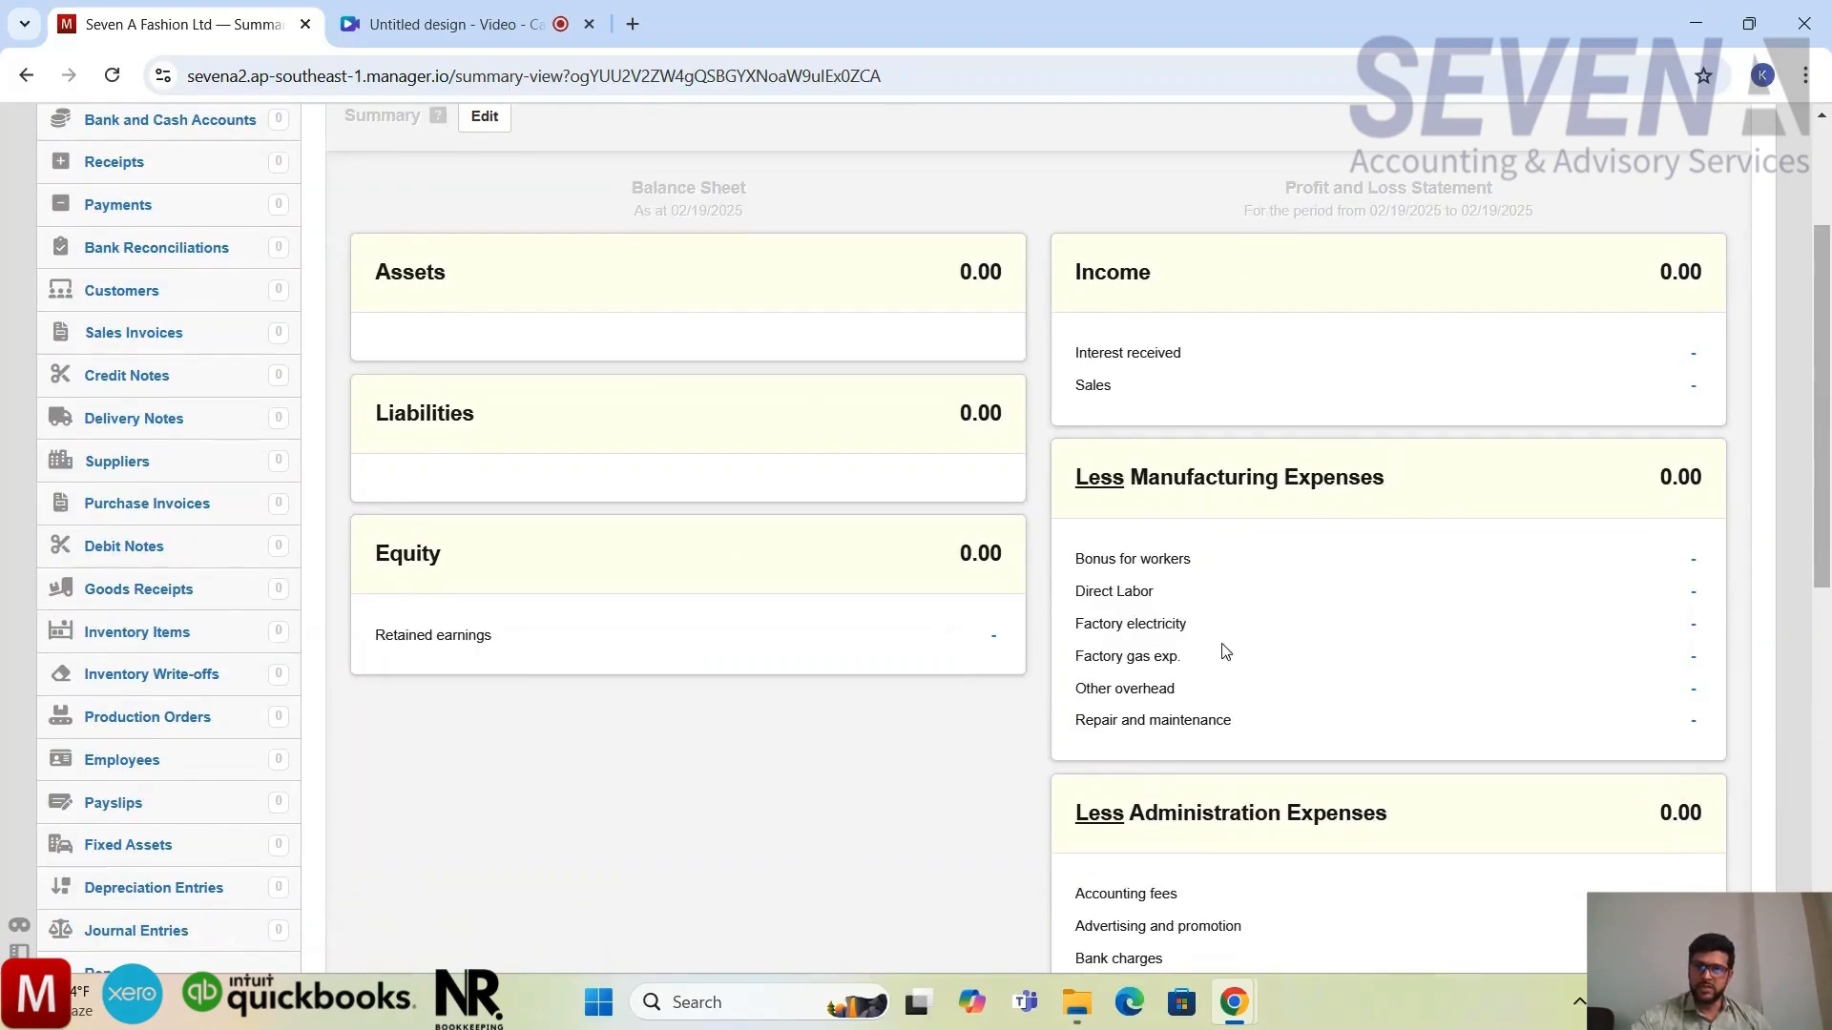
{"action": "scroll", "coordinate": [1226, 652], "scroll_direction": "down", "scroll_amount": 2}
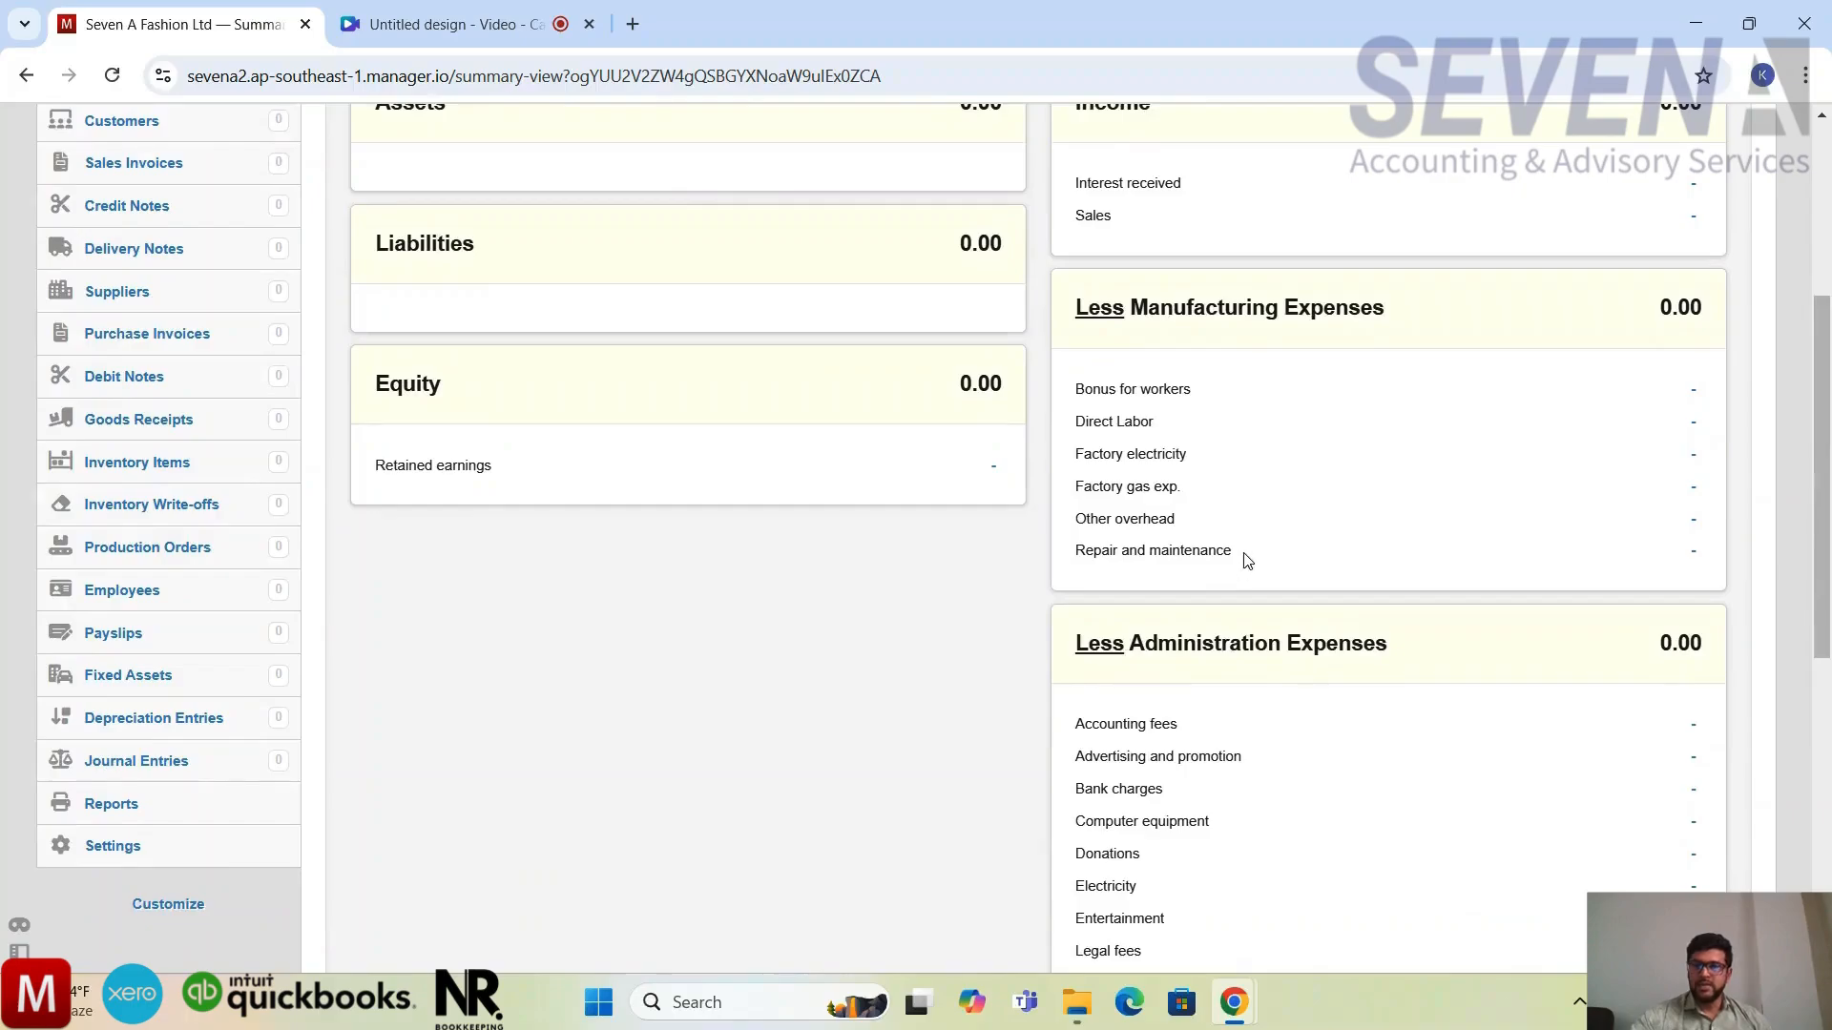
{"action": "scroll", "coordinate": [1247, 561], "scroll_direction": "down", "scroll_amount": 2}
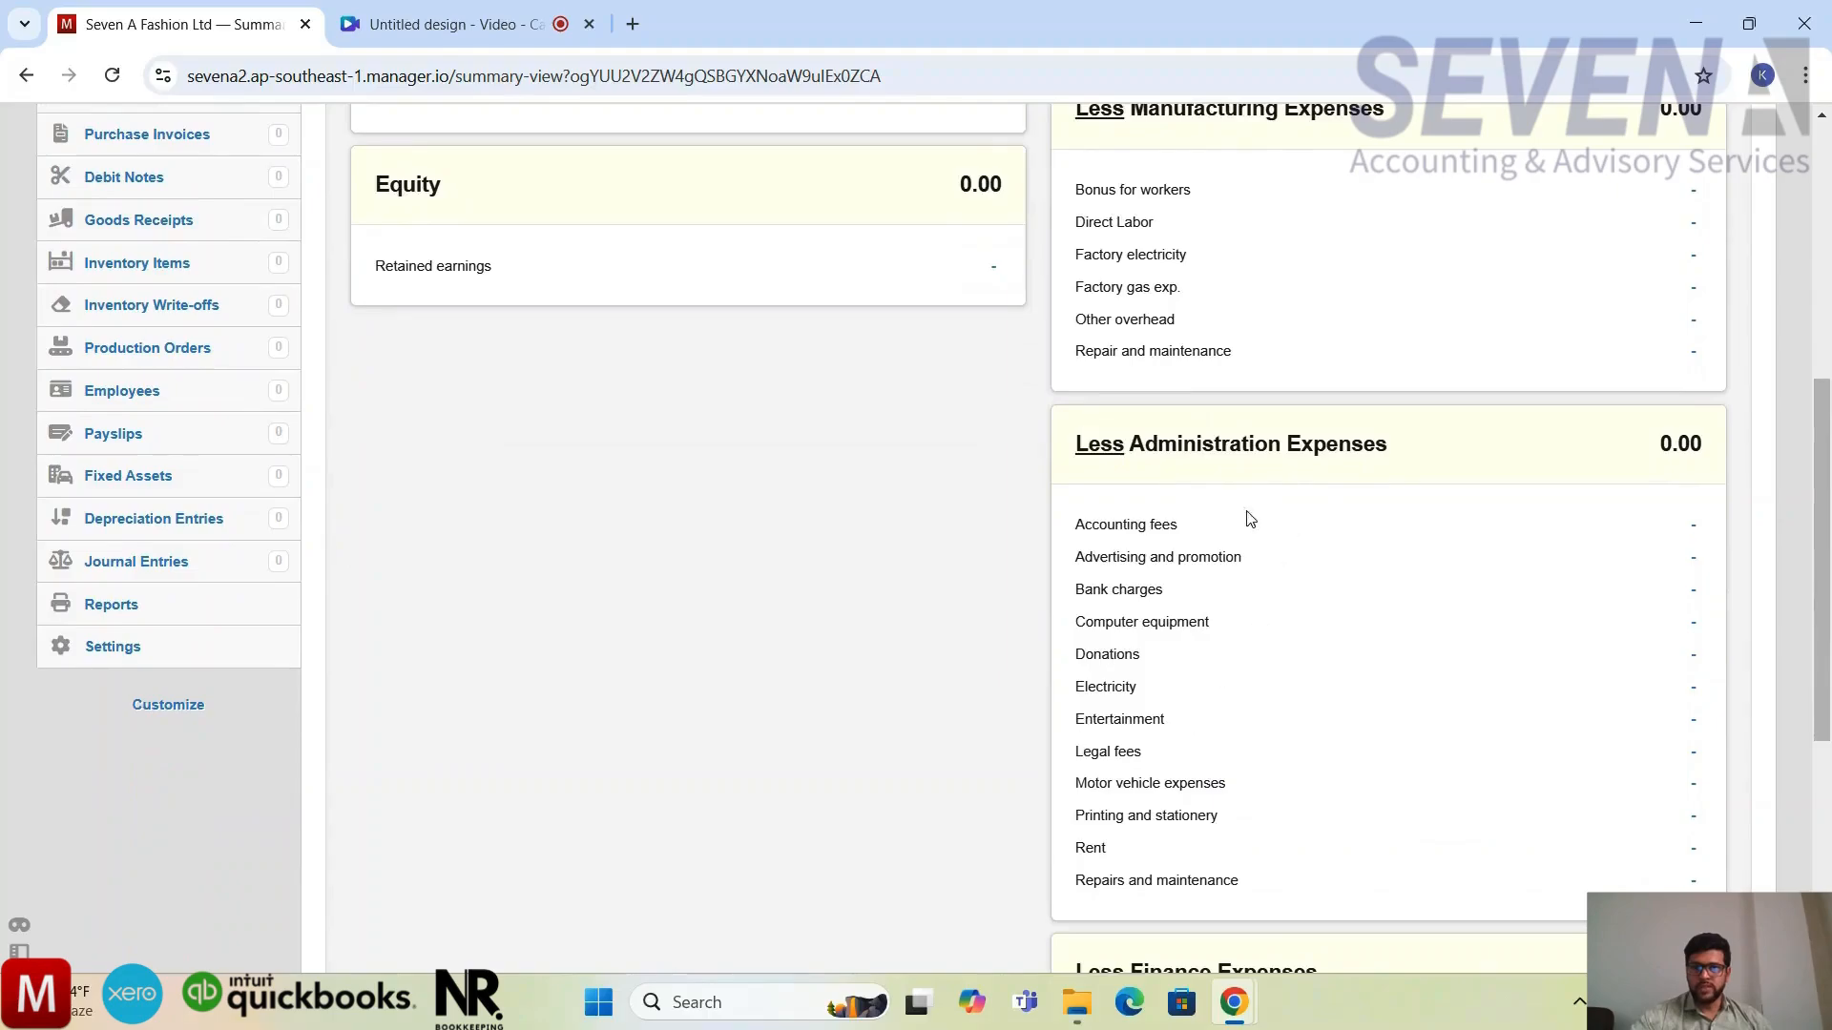
{"action": "scroll", "coordinate": [1160, 717], "scroll_direction": "down", "scroll_amount": 1}
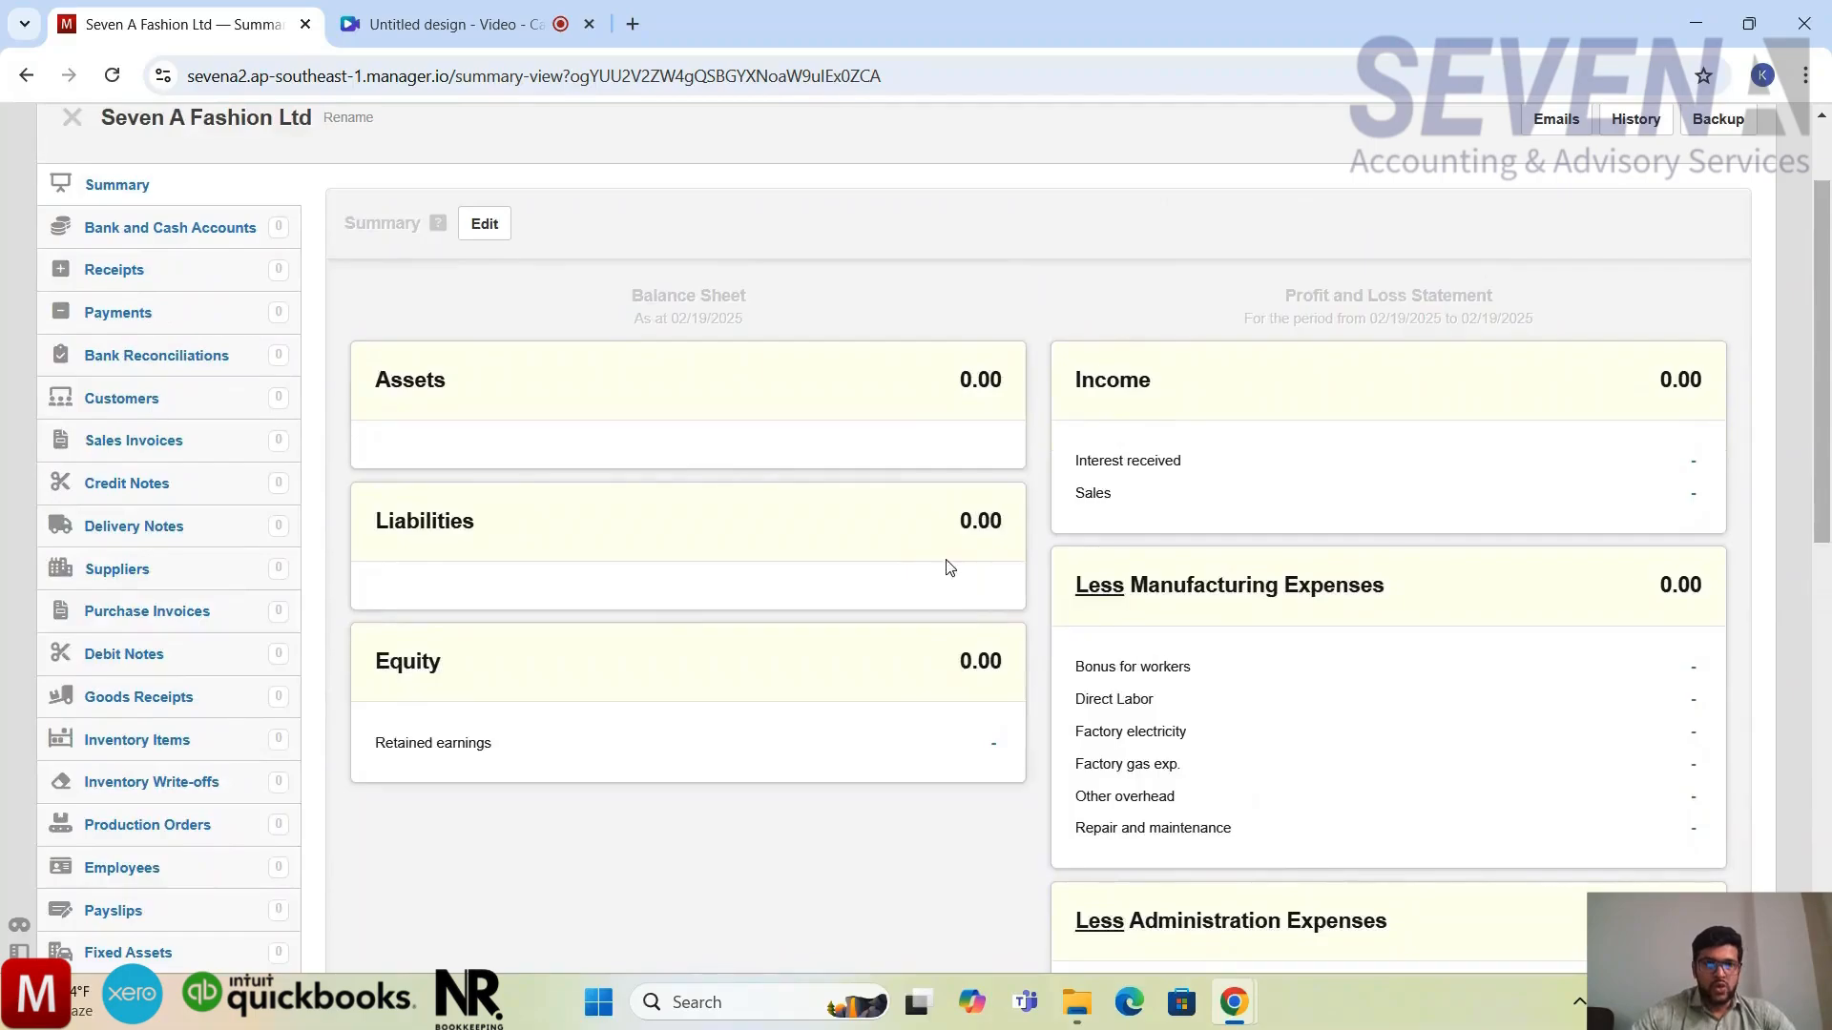
{"action": "scroll", "coordinate": [540, 464], "scroll_direction": "down", "scroll_amount": 3}
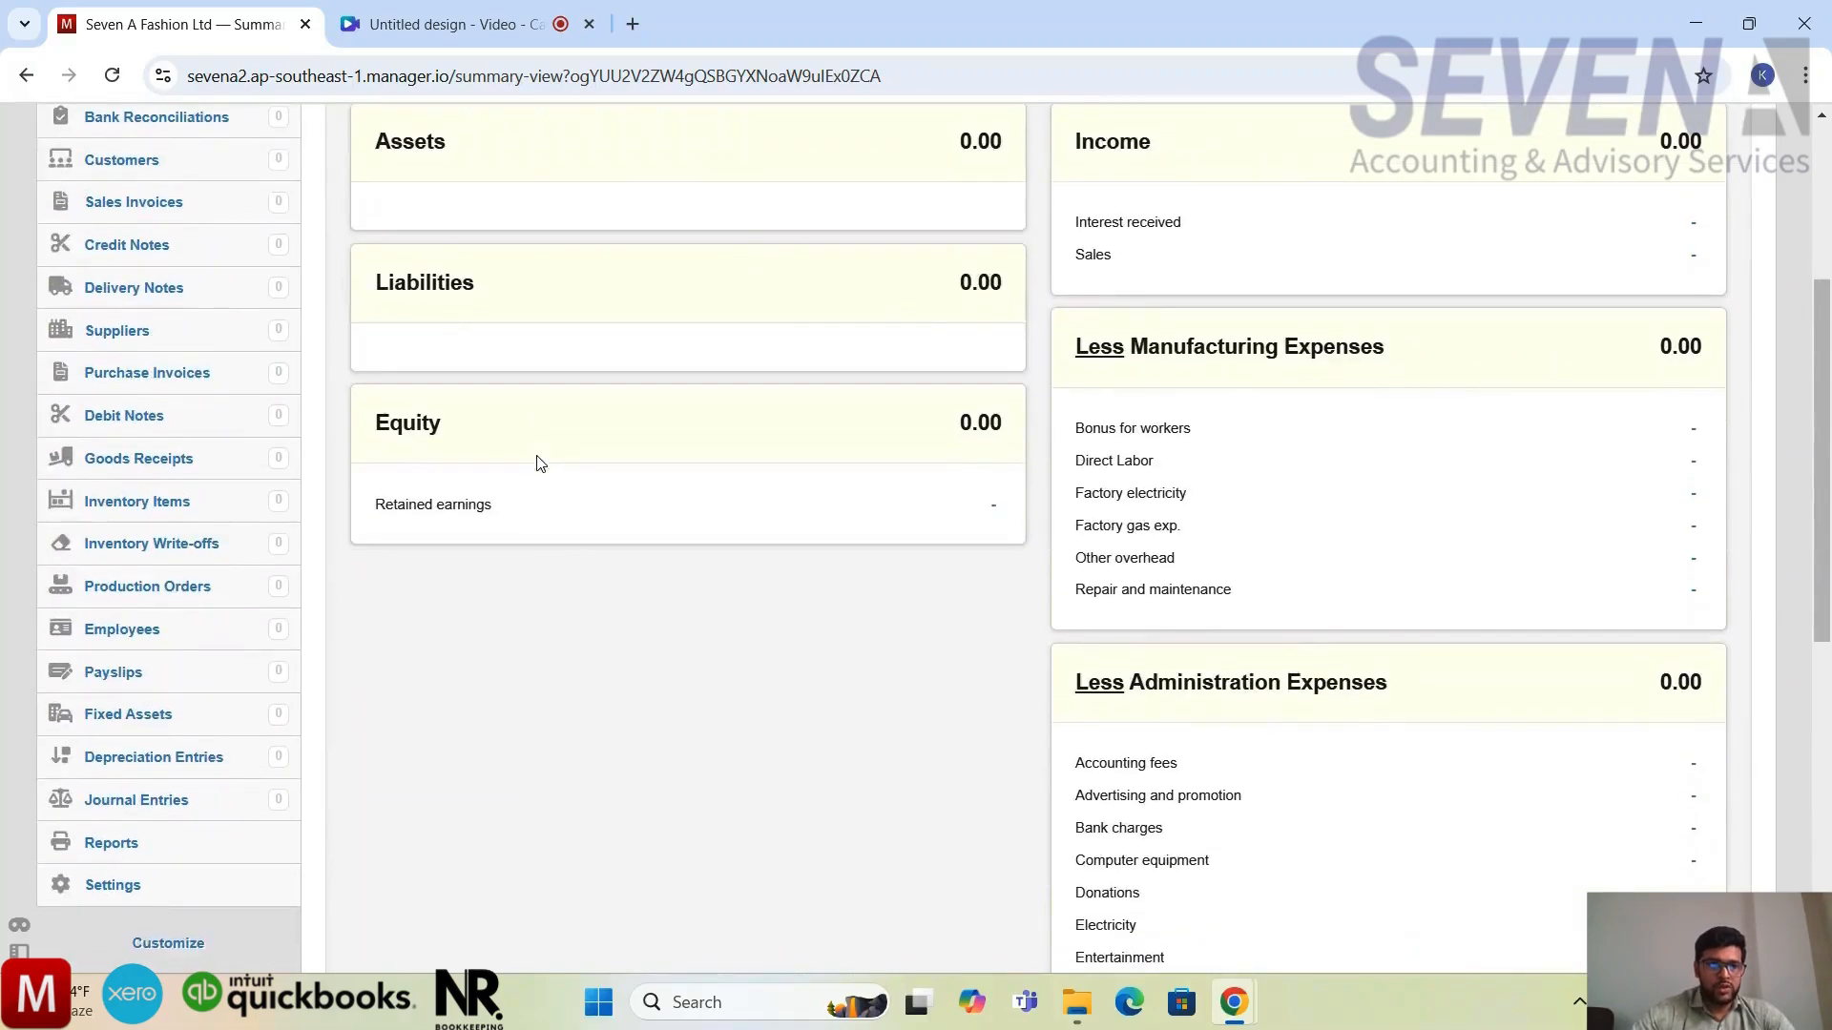
View the fixed assets list, return to the business summary and examine the Assets, Liabilities and Equity groups of the balance sheet
{"action": "left_click", "coordinate": [172, 712]}
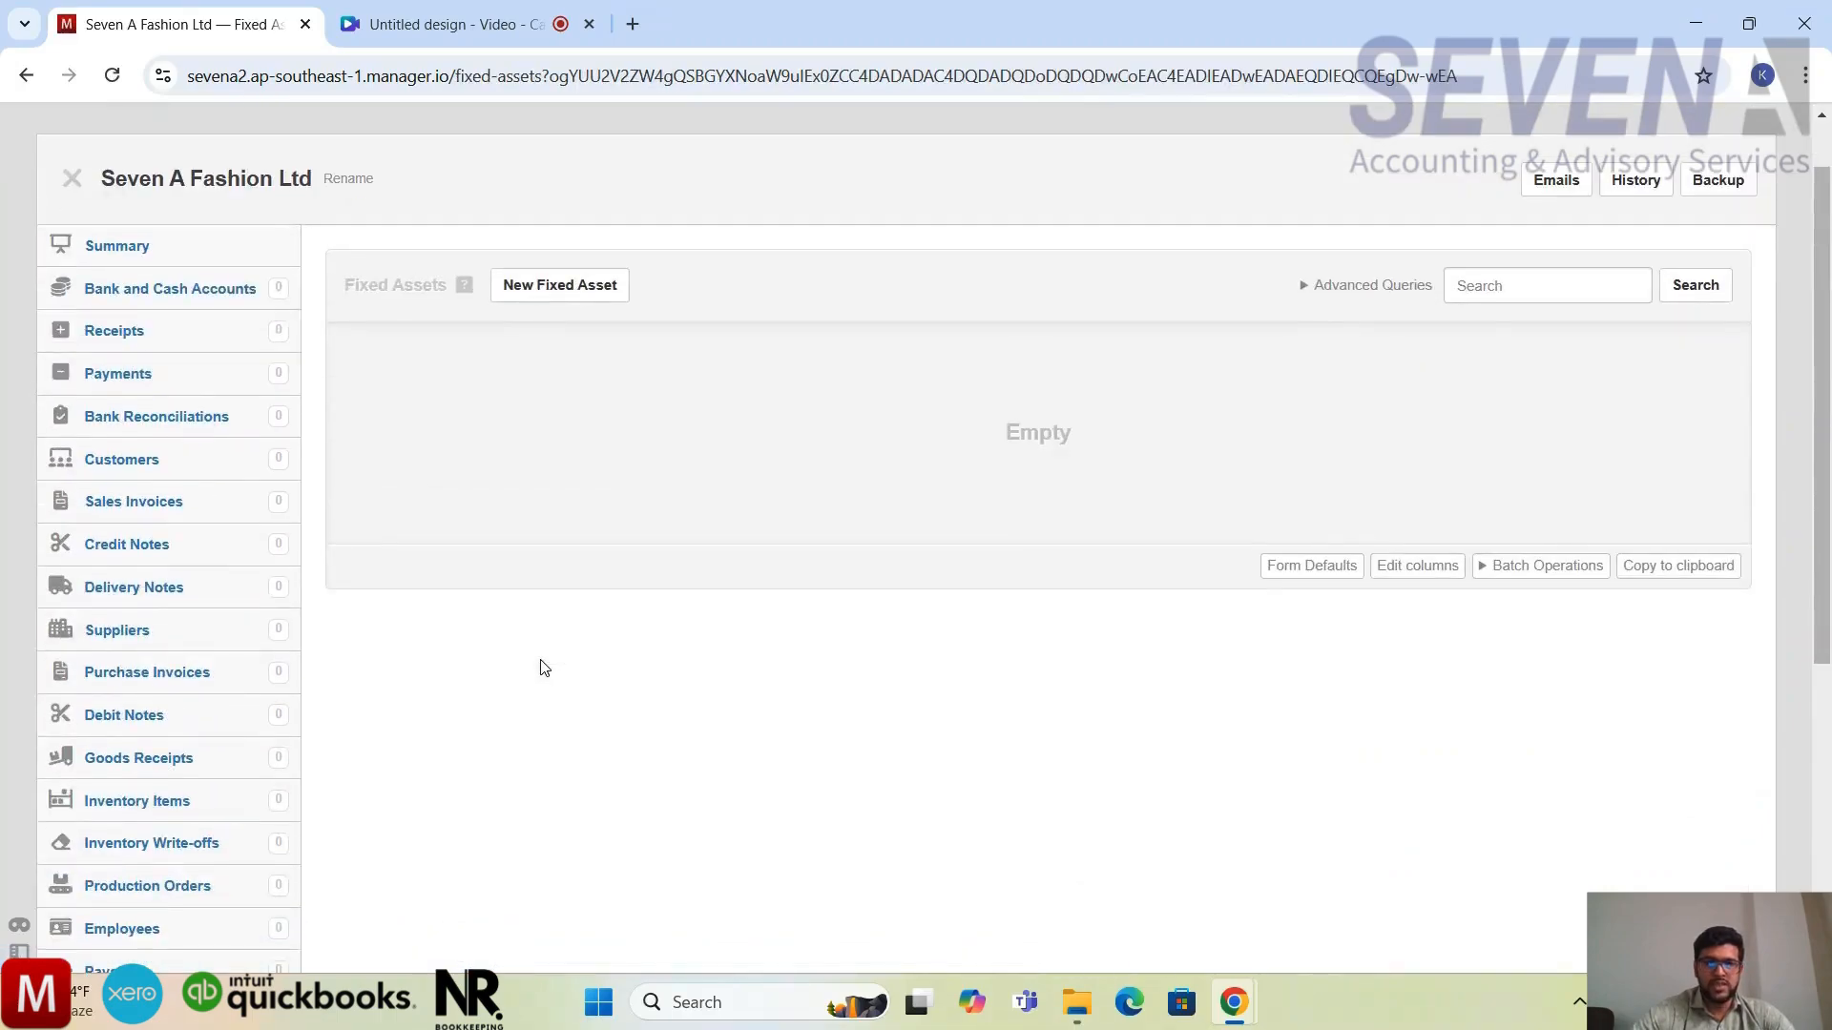
{"action": "scroll", "coordinate": [287, 430], "scroll_direction": "up", "scroll_amount": 1}
{"action": "left_click", "coordinate": [173, 286]}
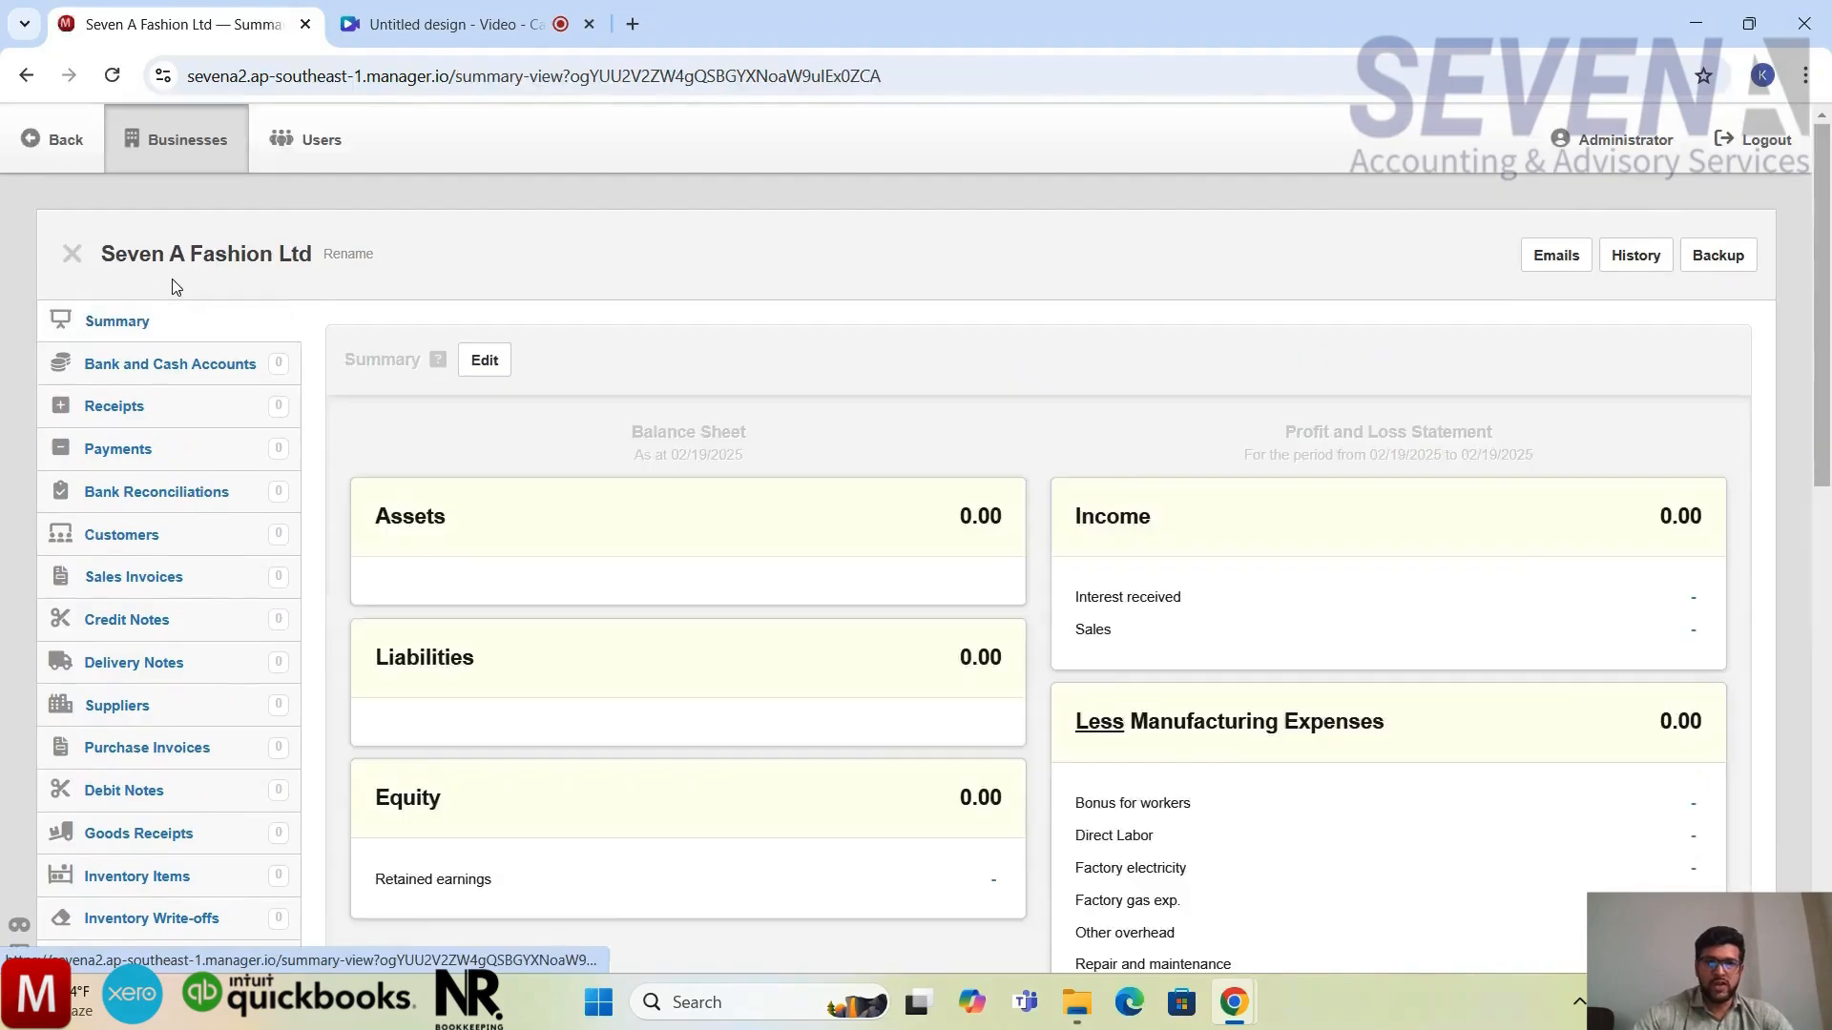
{"action": "scroll", "coordinate": [518, 622], "scroll_direction": "down", "scroll_amount": 1}
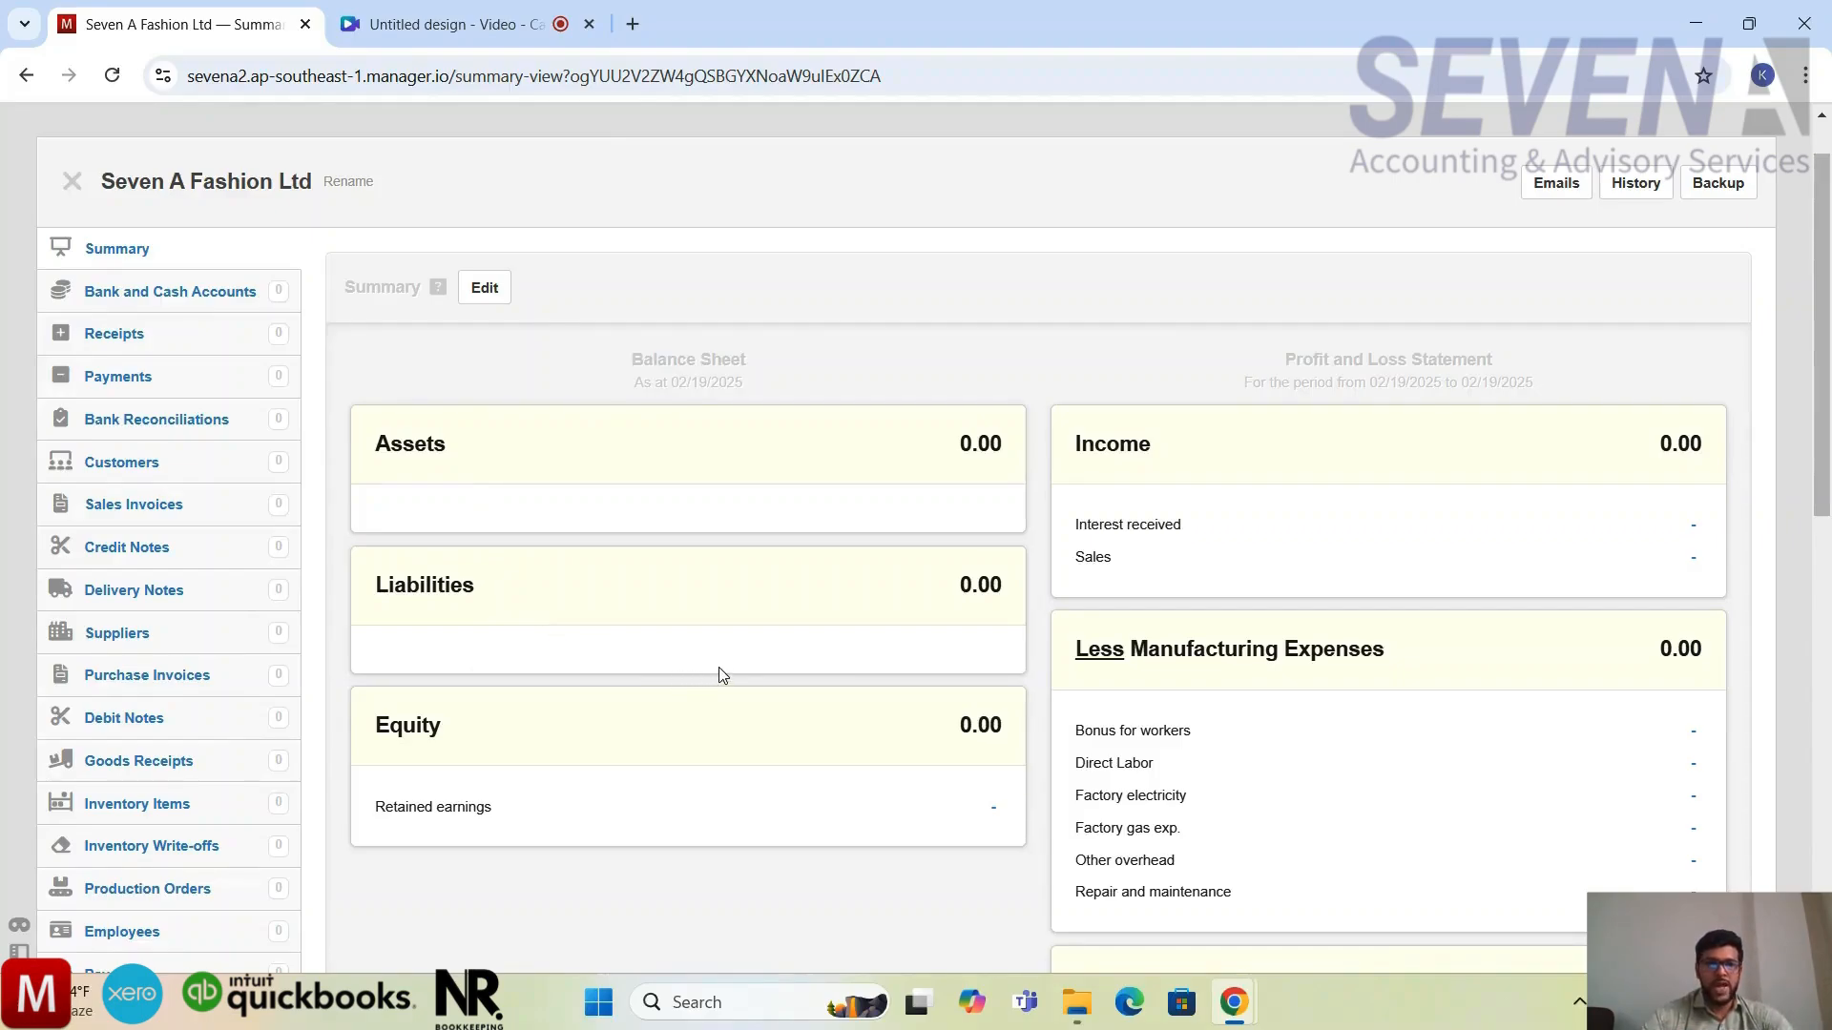
{"action": "scroll", "coordinate": [723, 674], "scroll_direction": "down", "scroll_amount": 1}
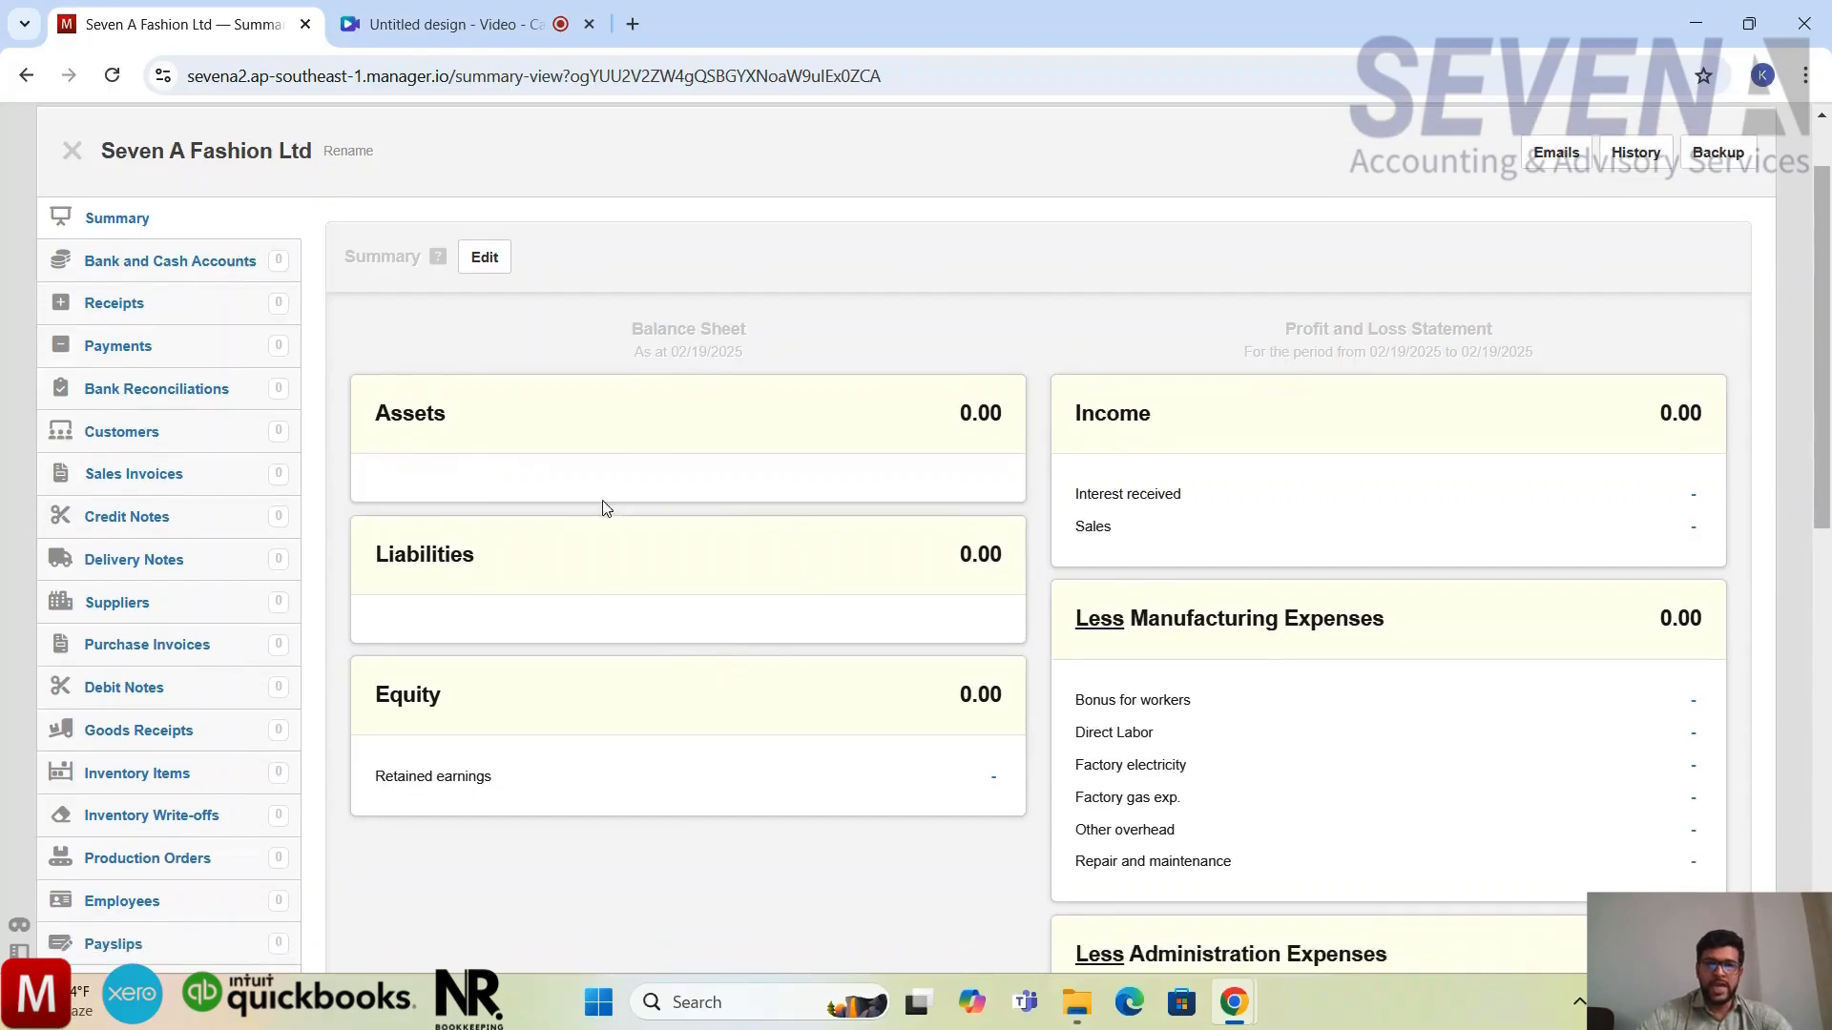
{"action": "scroll", "coordinate": [630, 658], "scroll_direction": "down", "scroll_amount": 2}
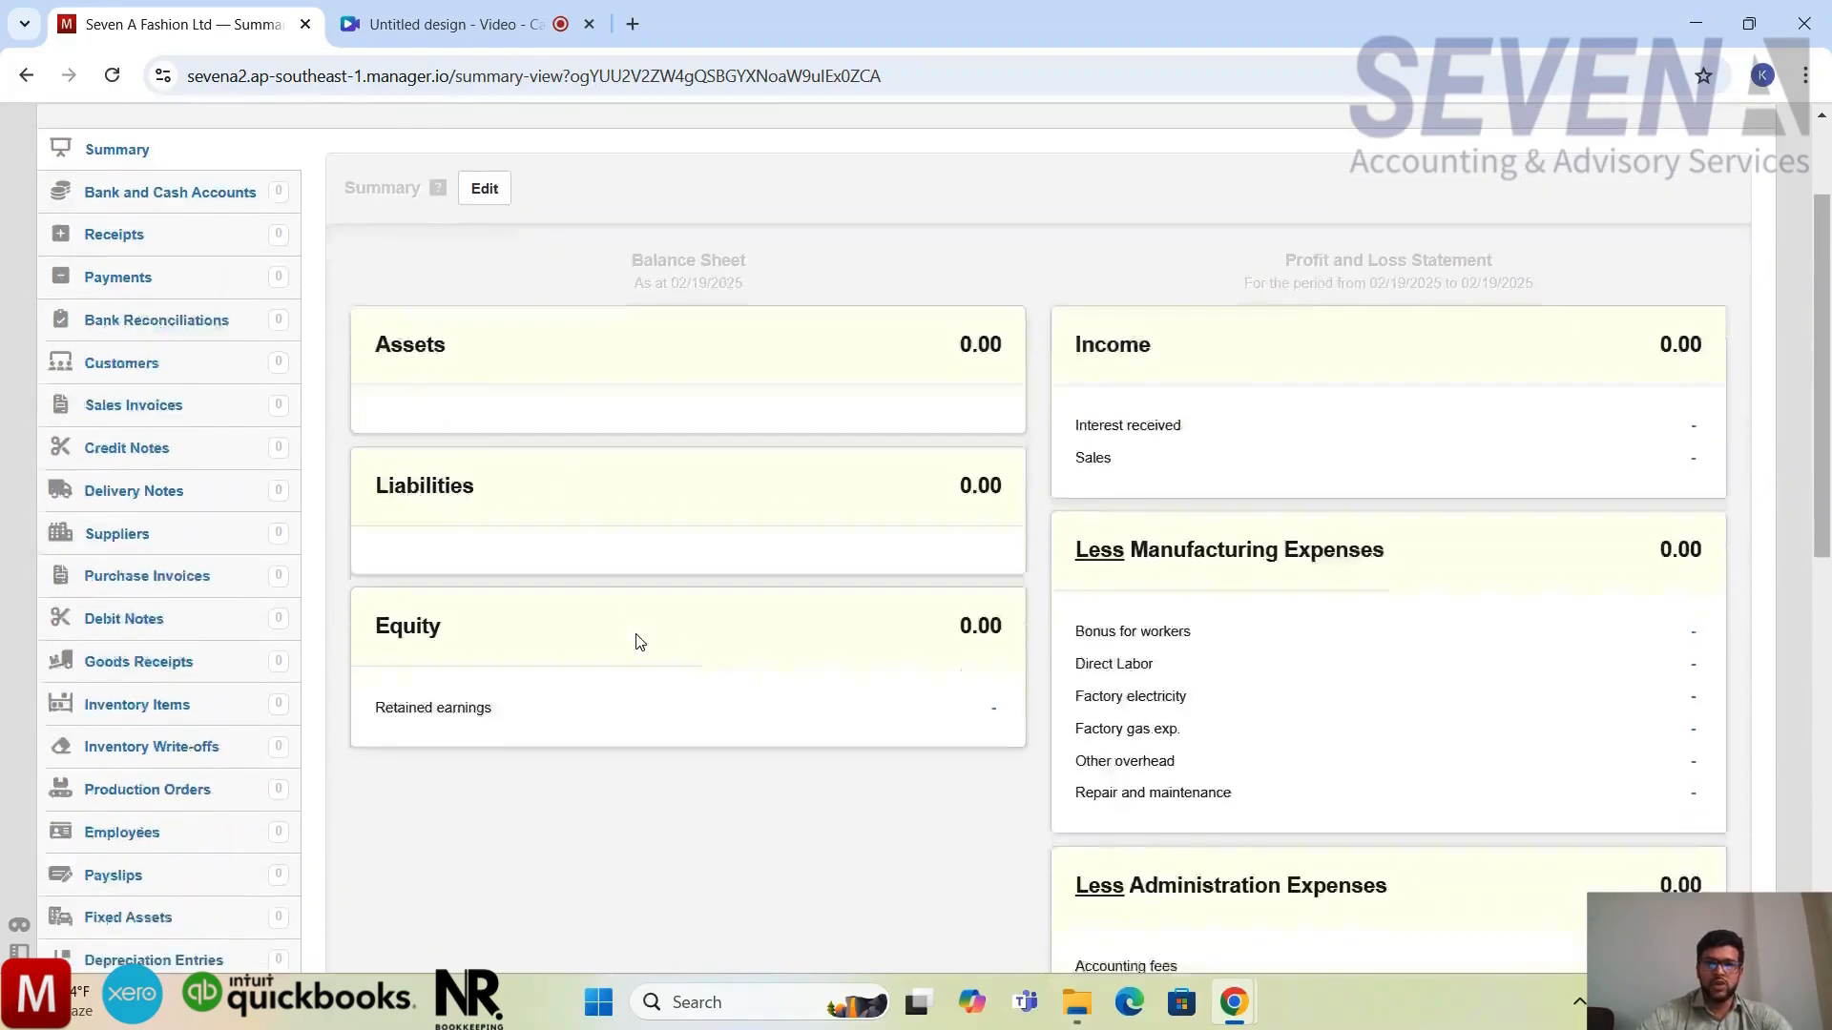
{"action": "scroll", "coordinate": [728, 519], "scroll_direction": "down", "scroll_amount": 2}
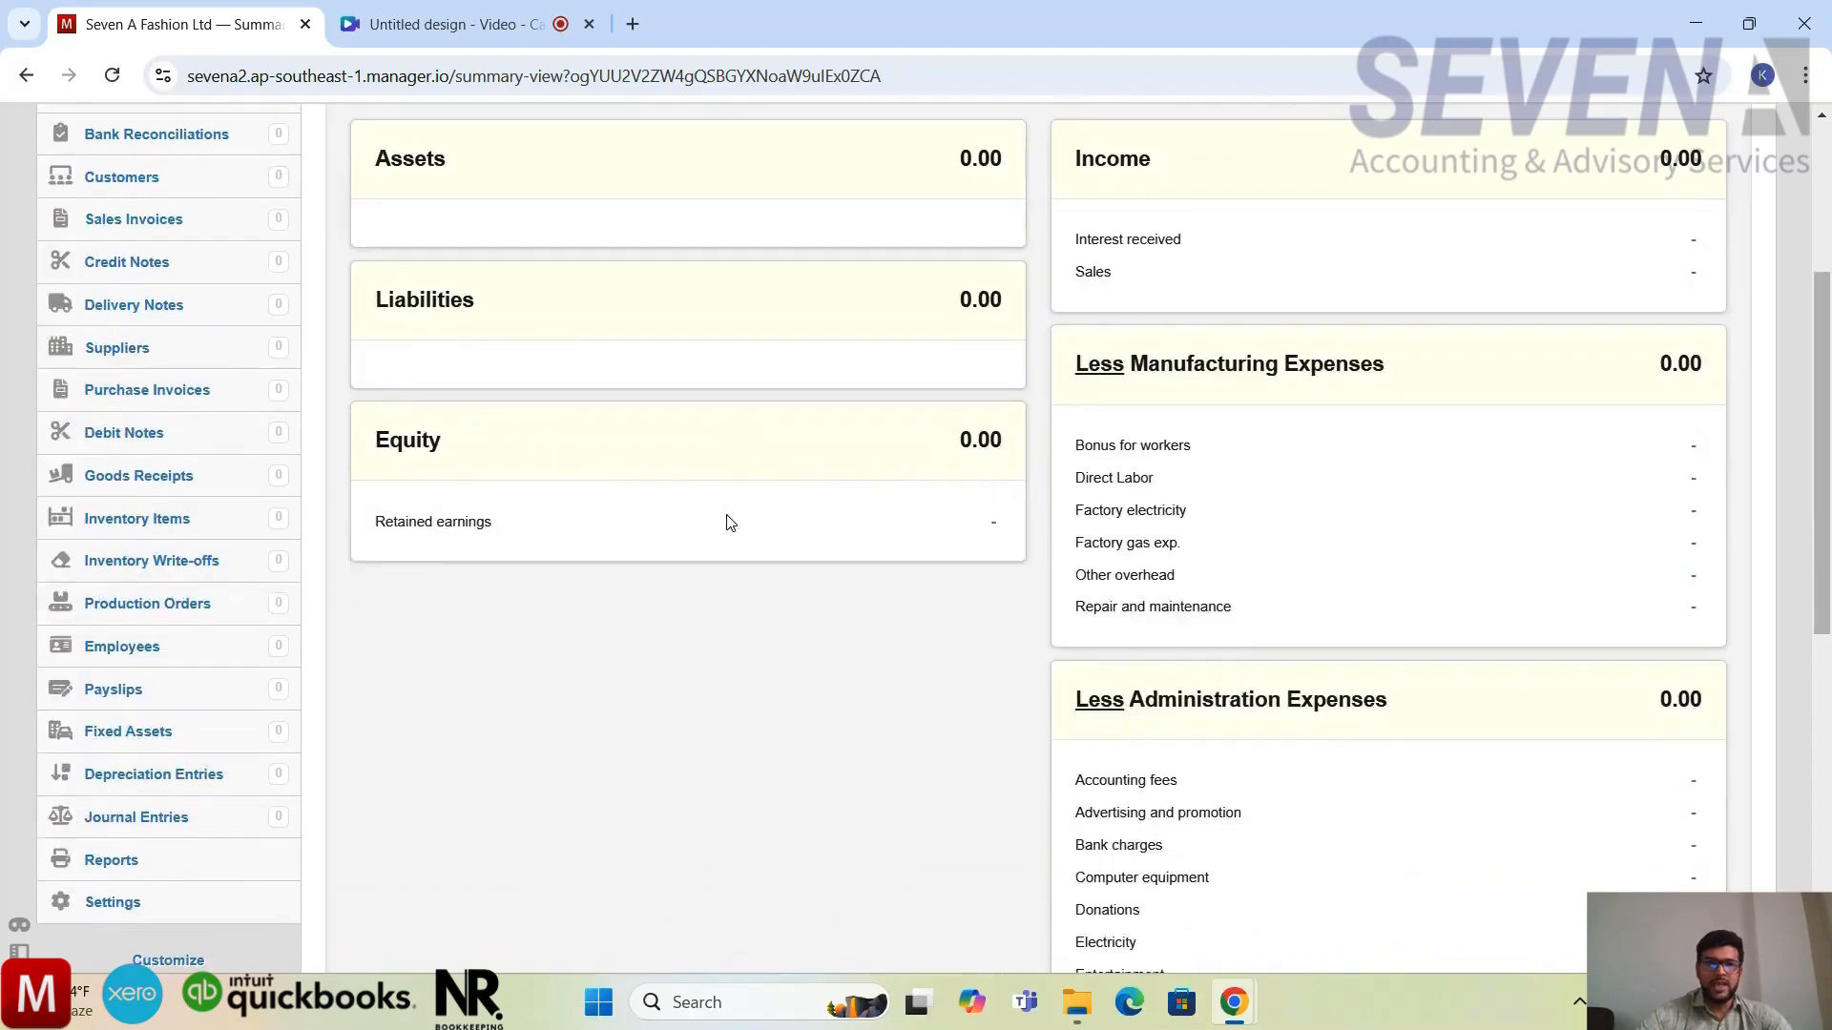
{"action": "scroll", "coordinate": [728, 521], "scroll_direction": "up", "scroll_amount": 1}
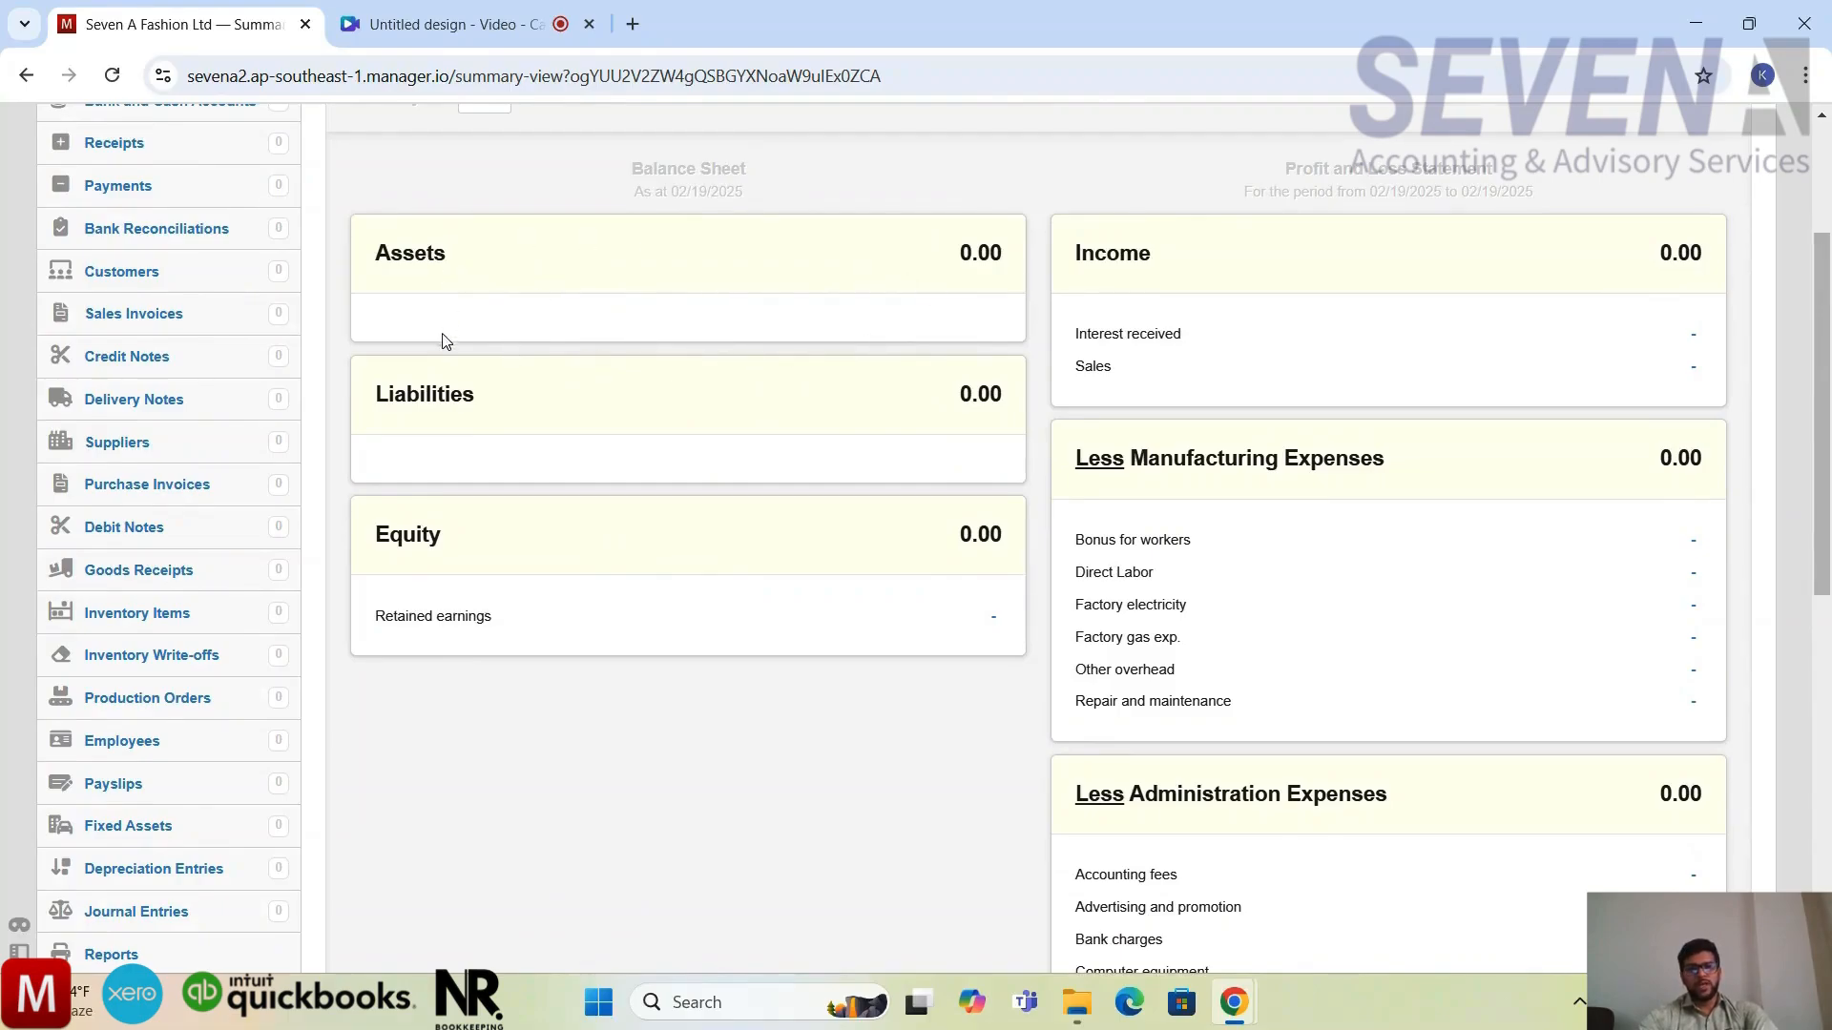
{"action": "scroll", "coordinate": [711, 429], "scroll_direction": "down", "scroll_amount": 2}
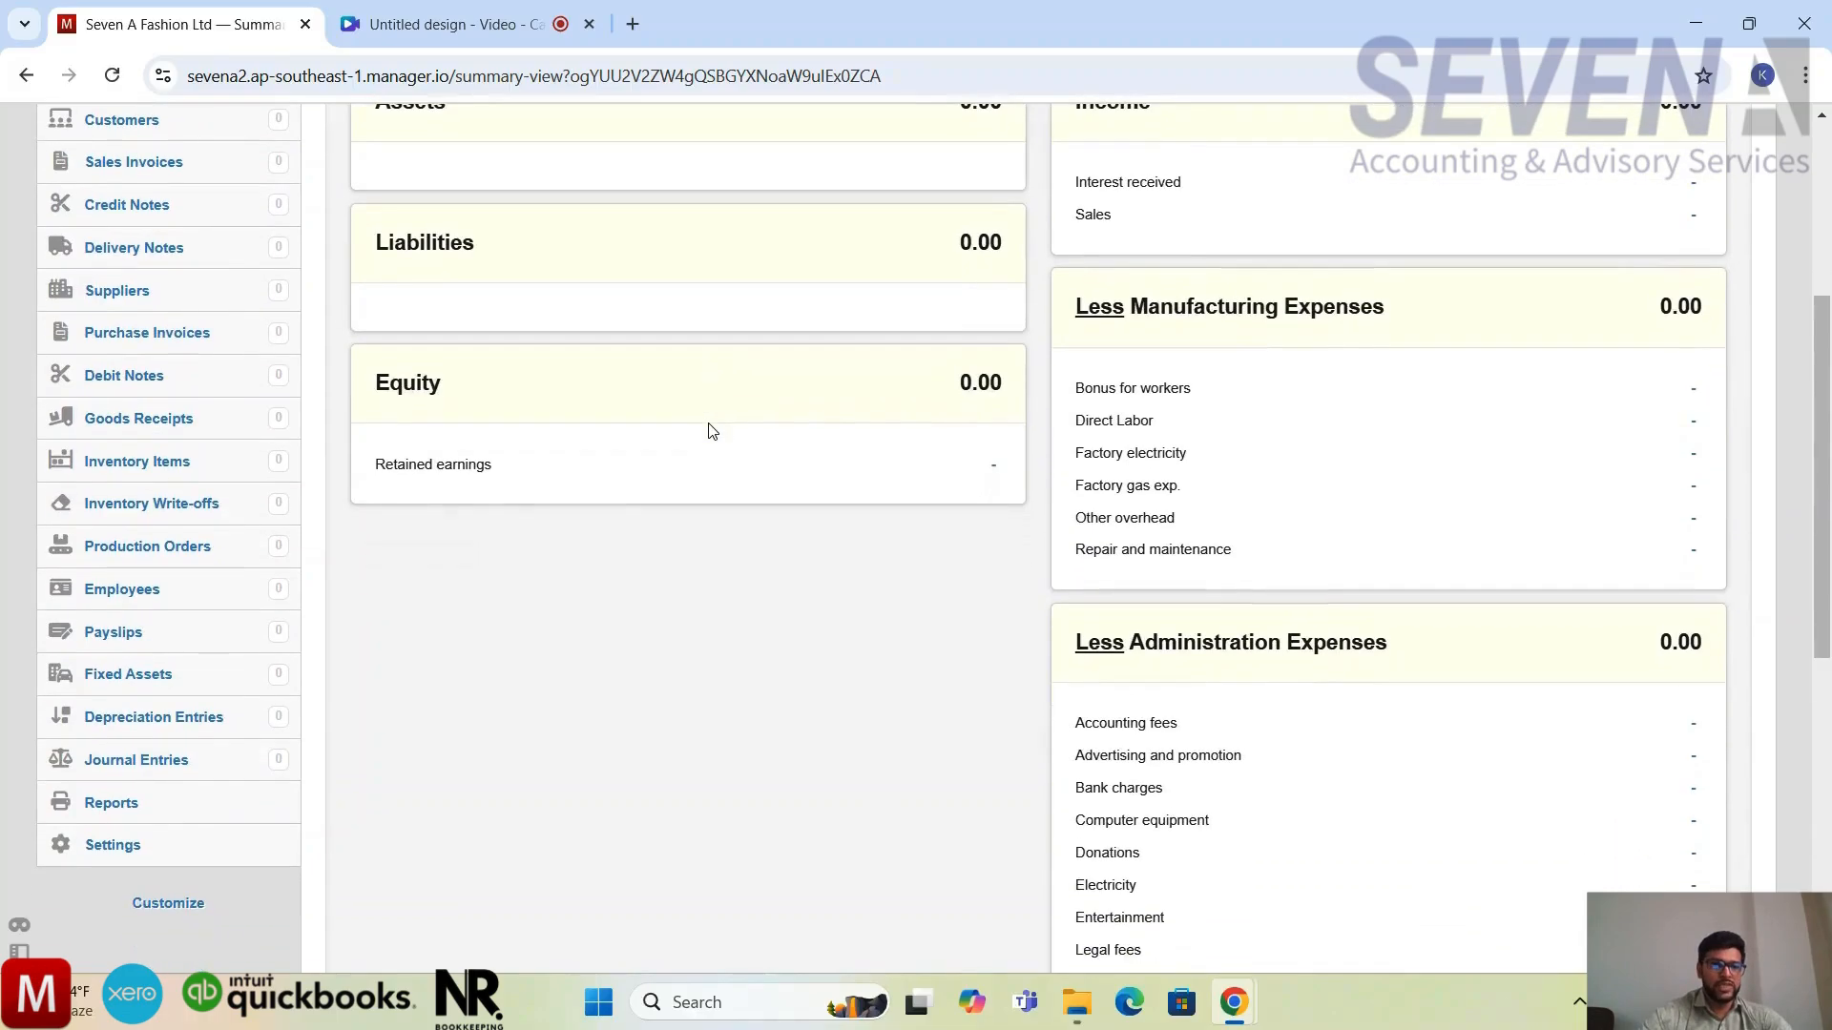
Start a new fixed asset with the item name "Machine 1" and a depreciation rate of 10%
{"action": "left_click", "coordinate": [161, 676]}
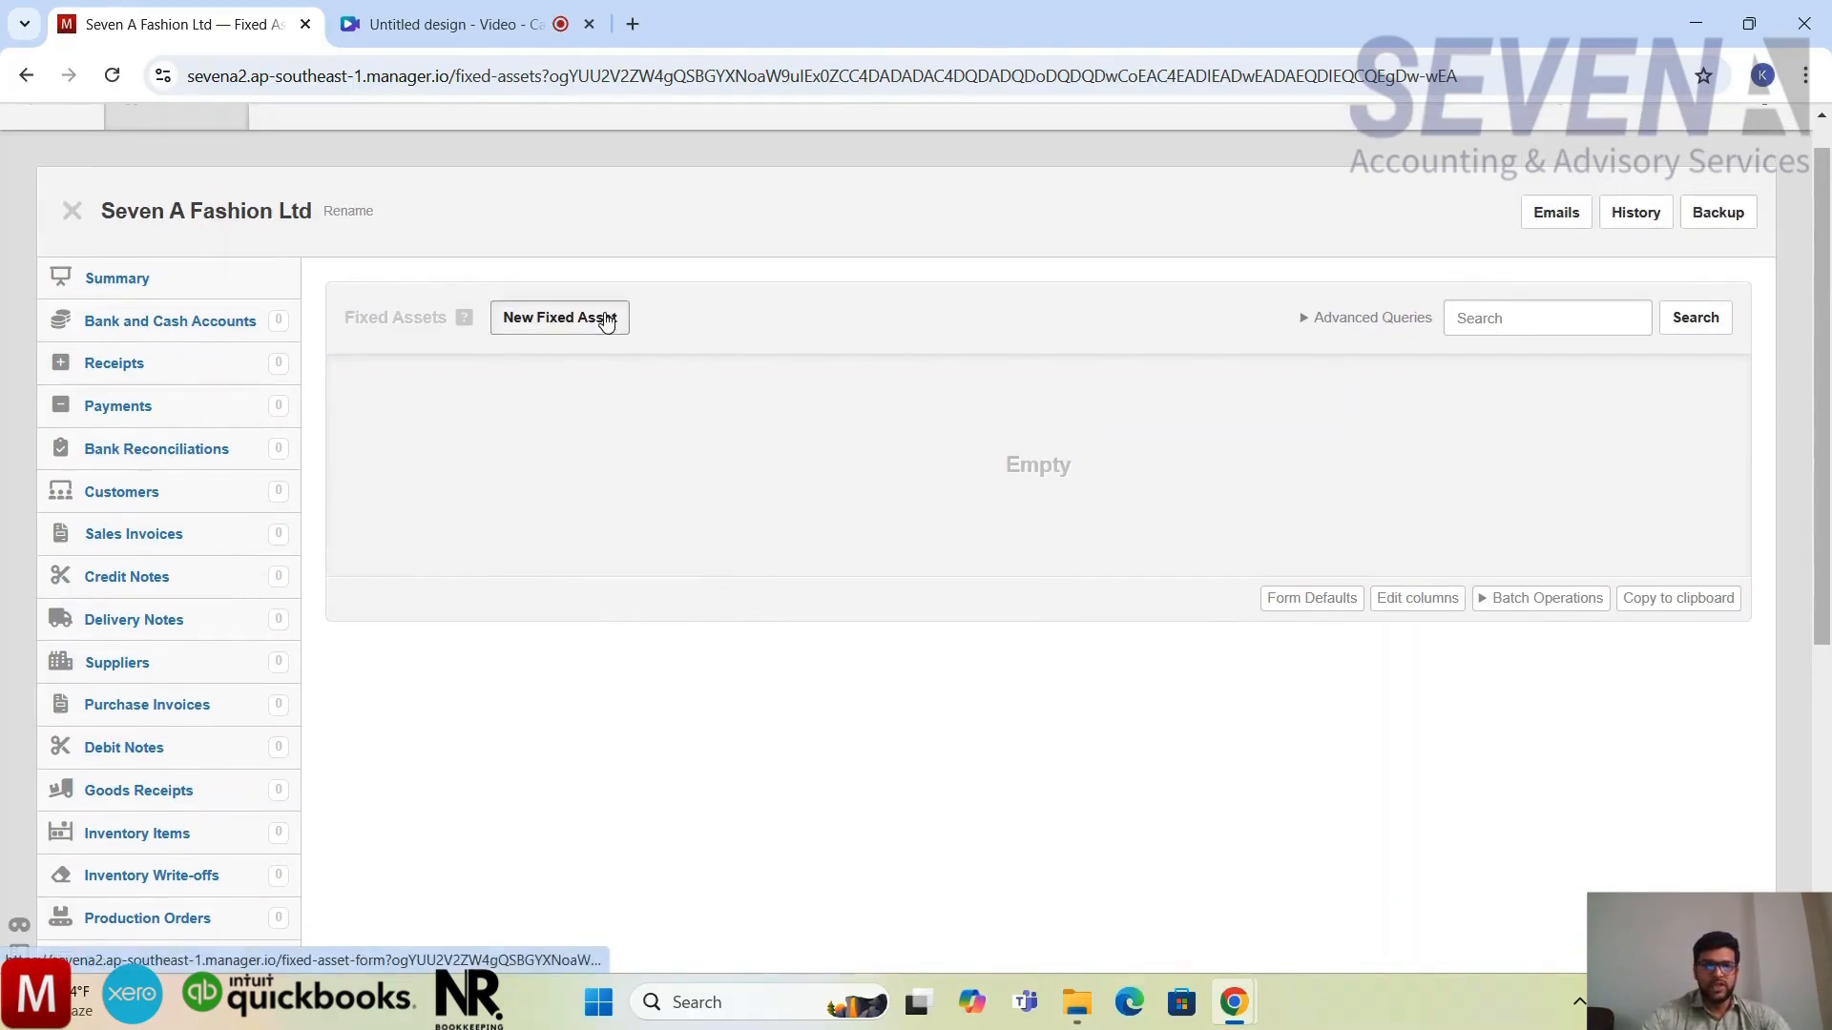
{"action": "left_click", "coordinate": [606, 320]}
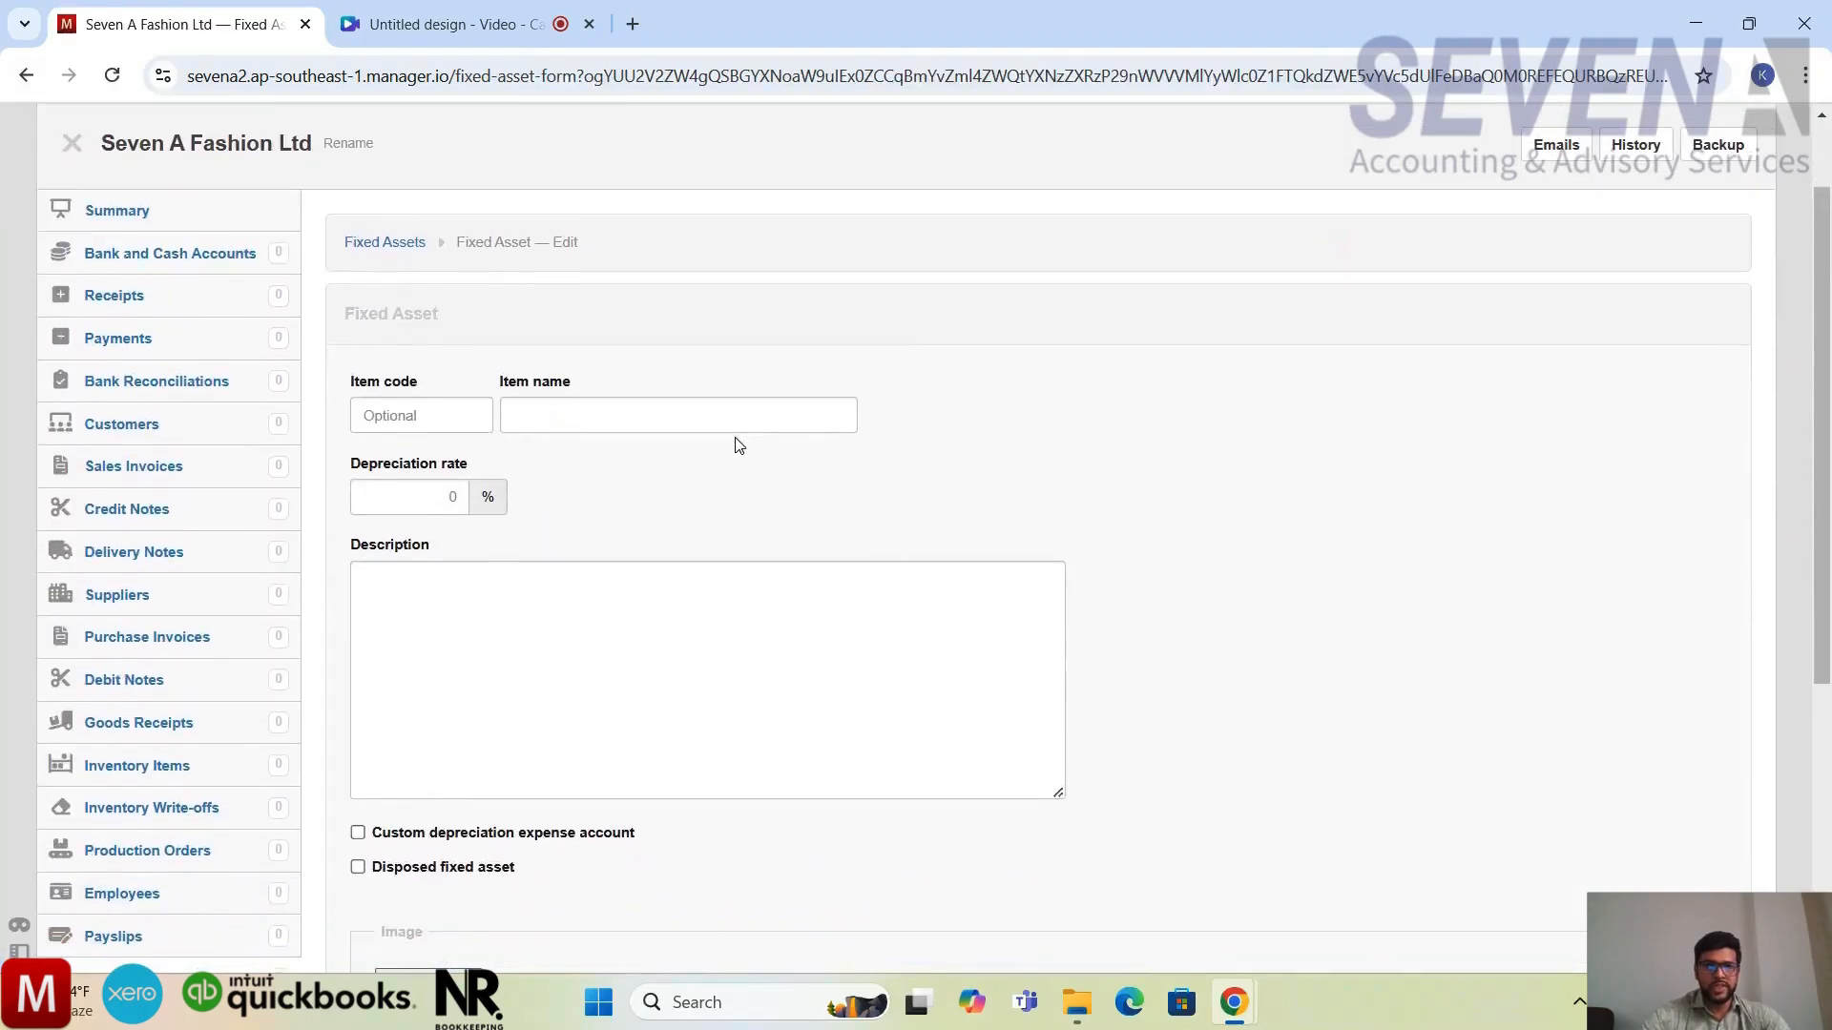
{"action": "left_click", "coordinate": [720, 406]}
{"action": "type", "text": "Machine 1"}
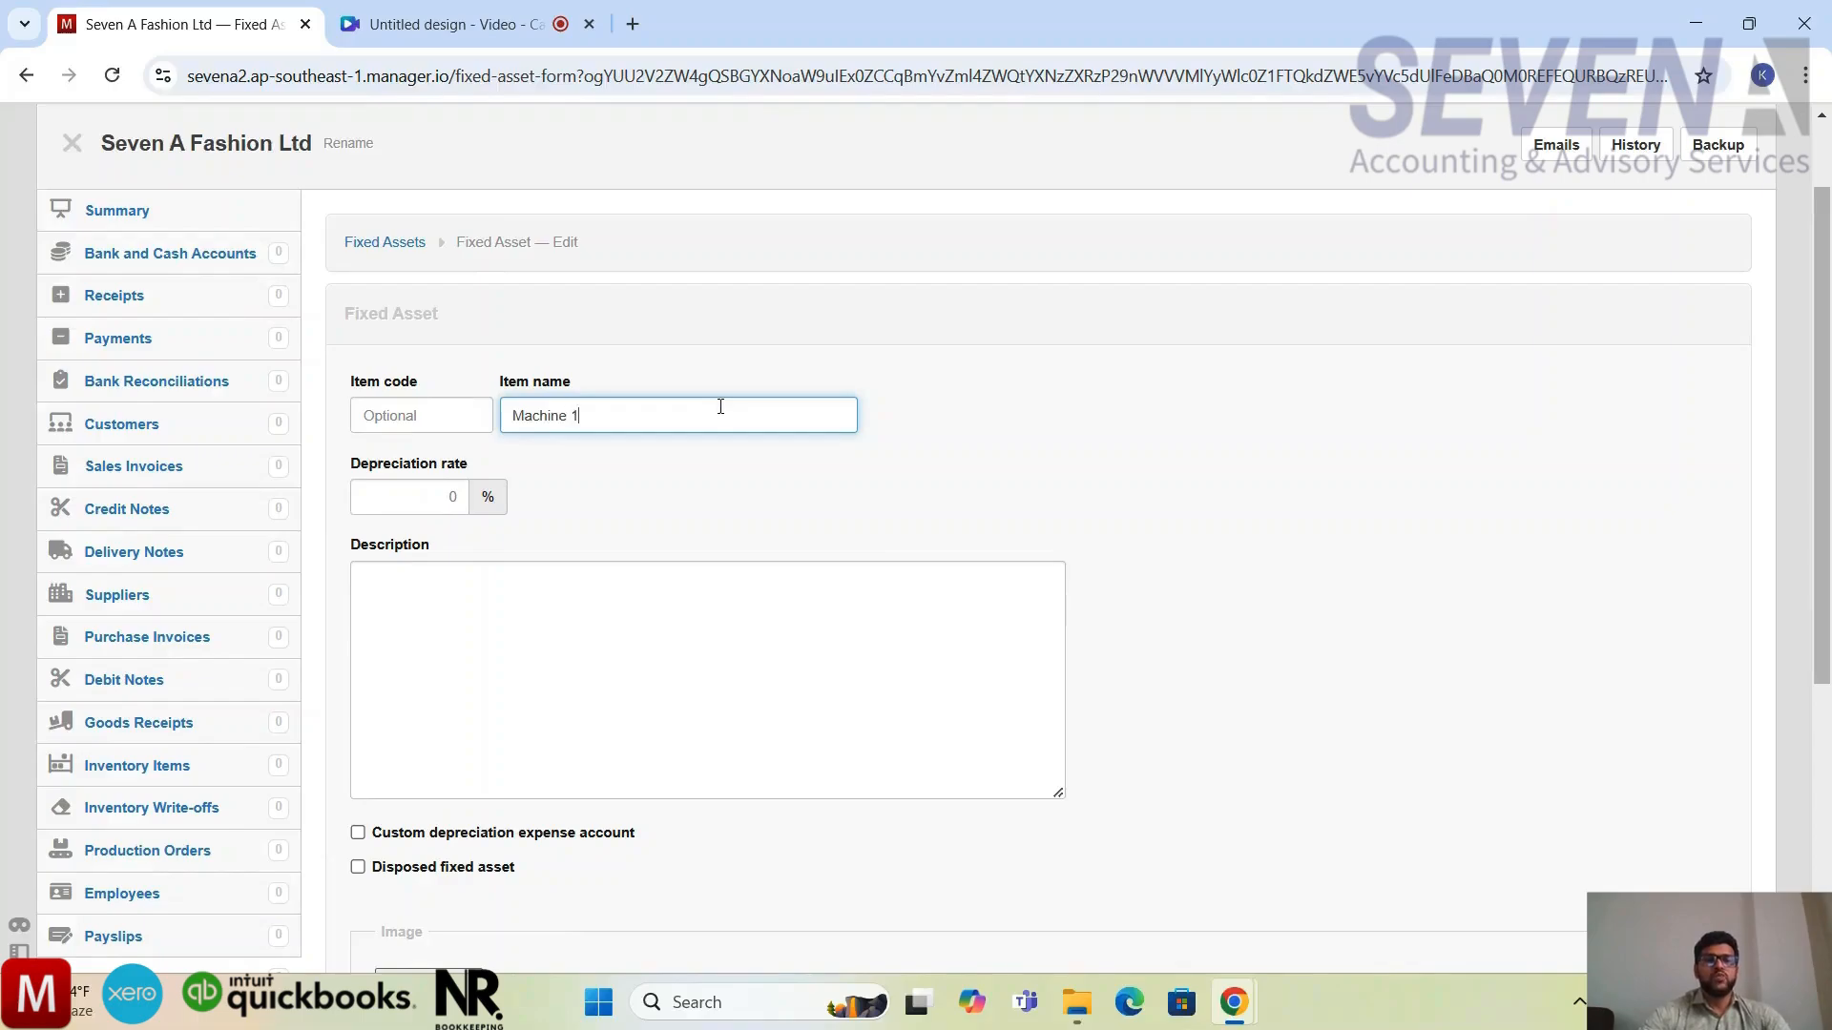
{"action": "scroll", "coordinate": [720, 406], "scroll_direction": "down", "scroll_amount": 1}
{"action": "left_click", "coordinate": [450, 394]}
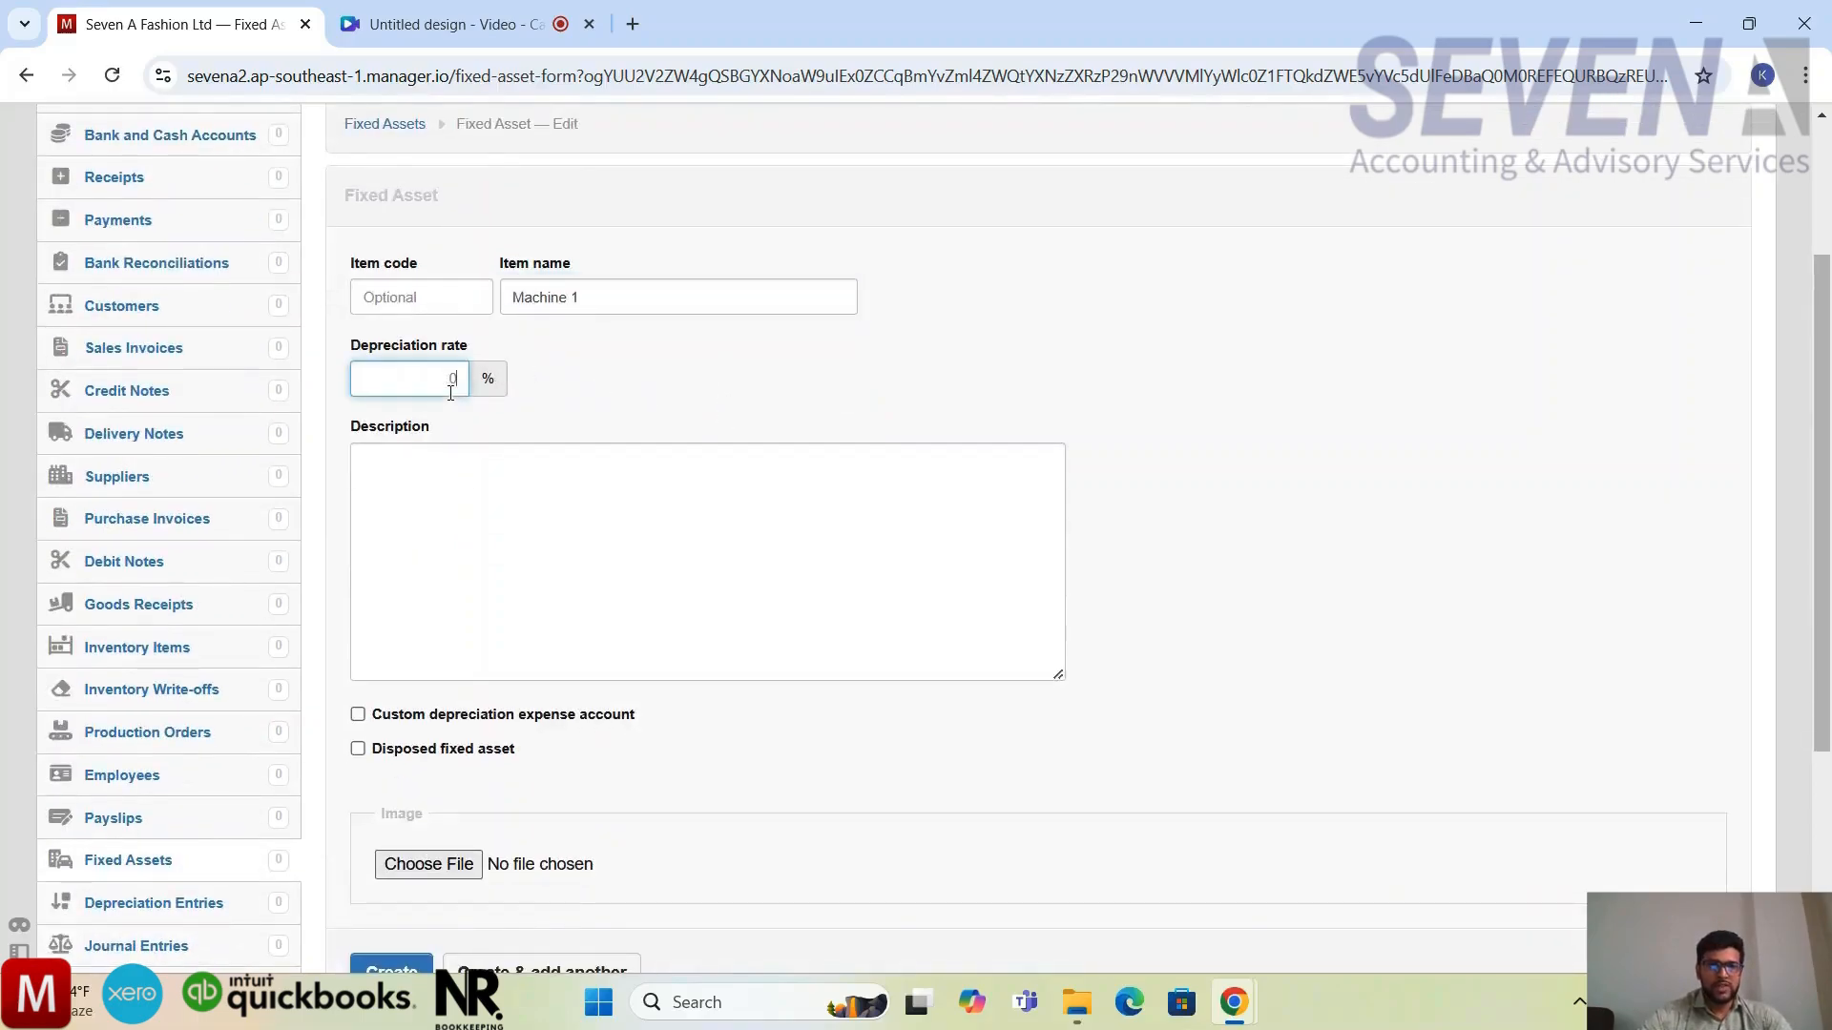
{"action": "type", "text": "10"}
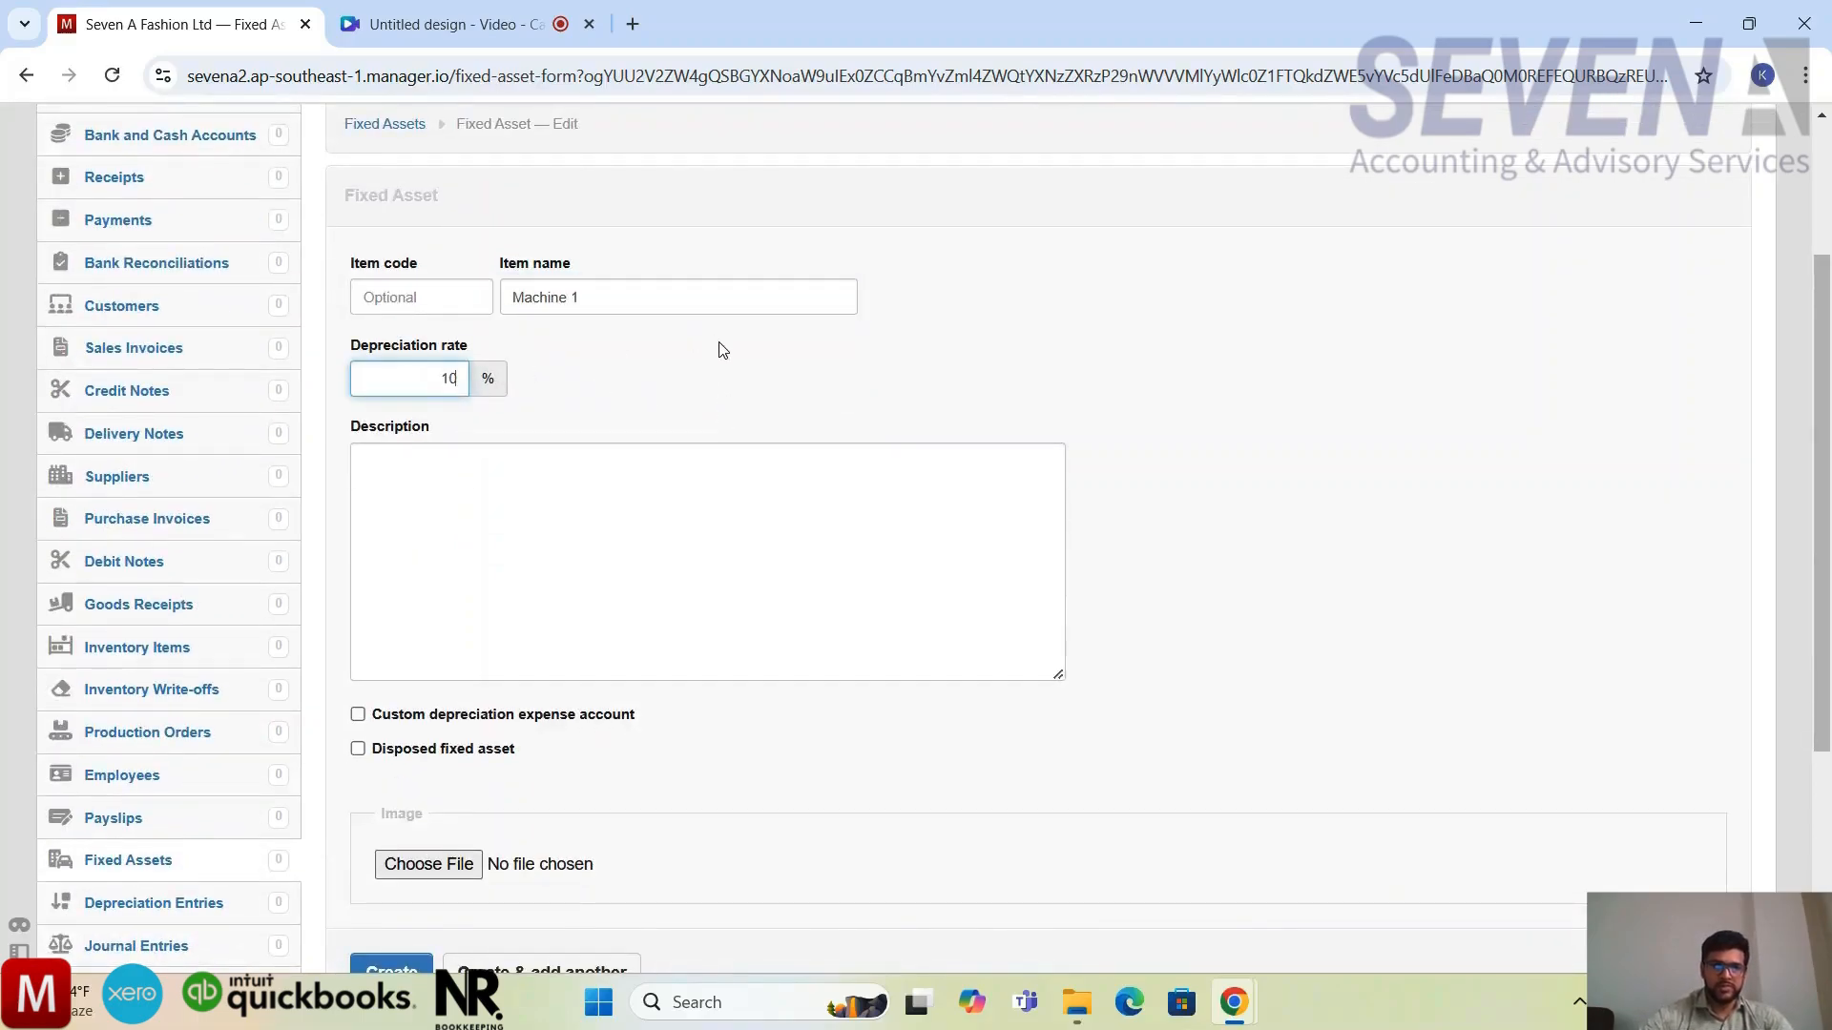
{"action": "left_click", "coordinate": [723, 352]}
Review the remaining fields of the Machine 1 fixed asset form and create the asset
{"action": "scroll", "coordinate": [724, 486], "scroll_direction": "down", "scroll_amount": 1}
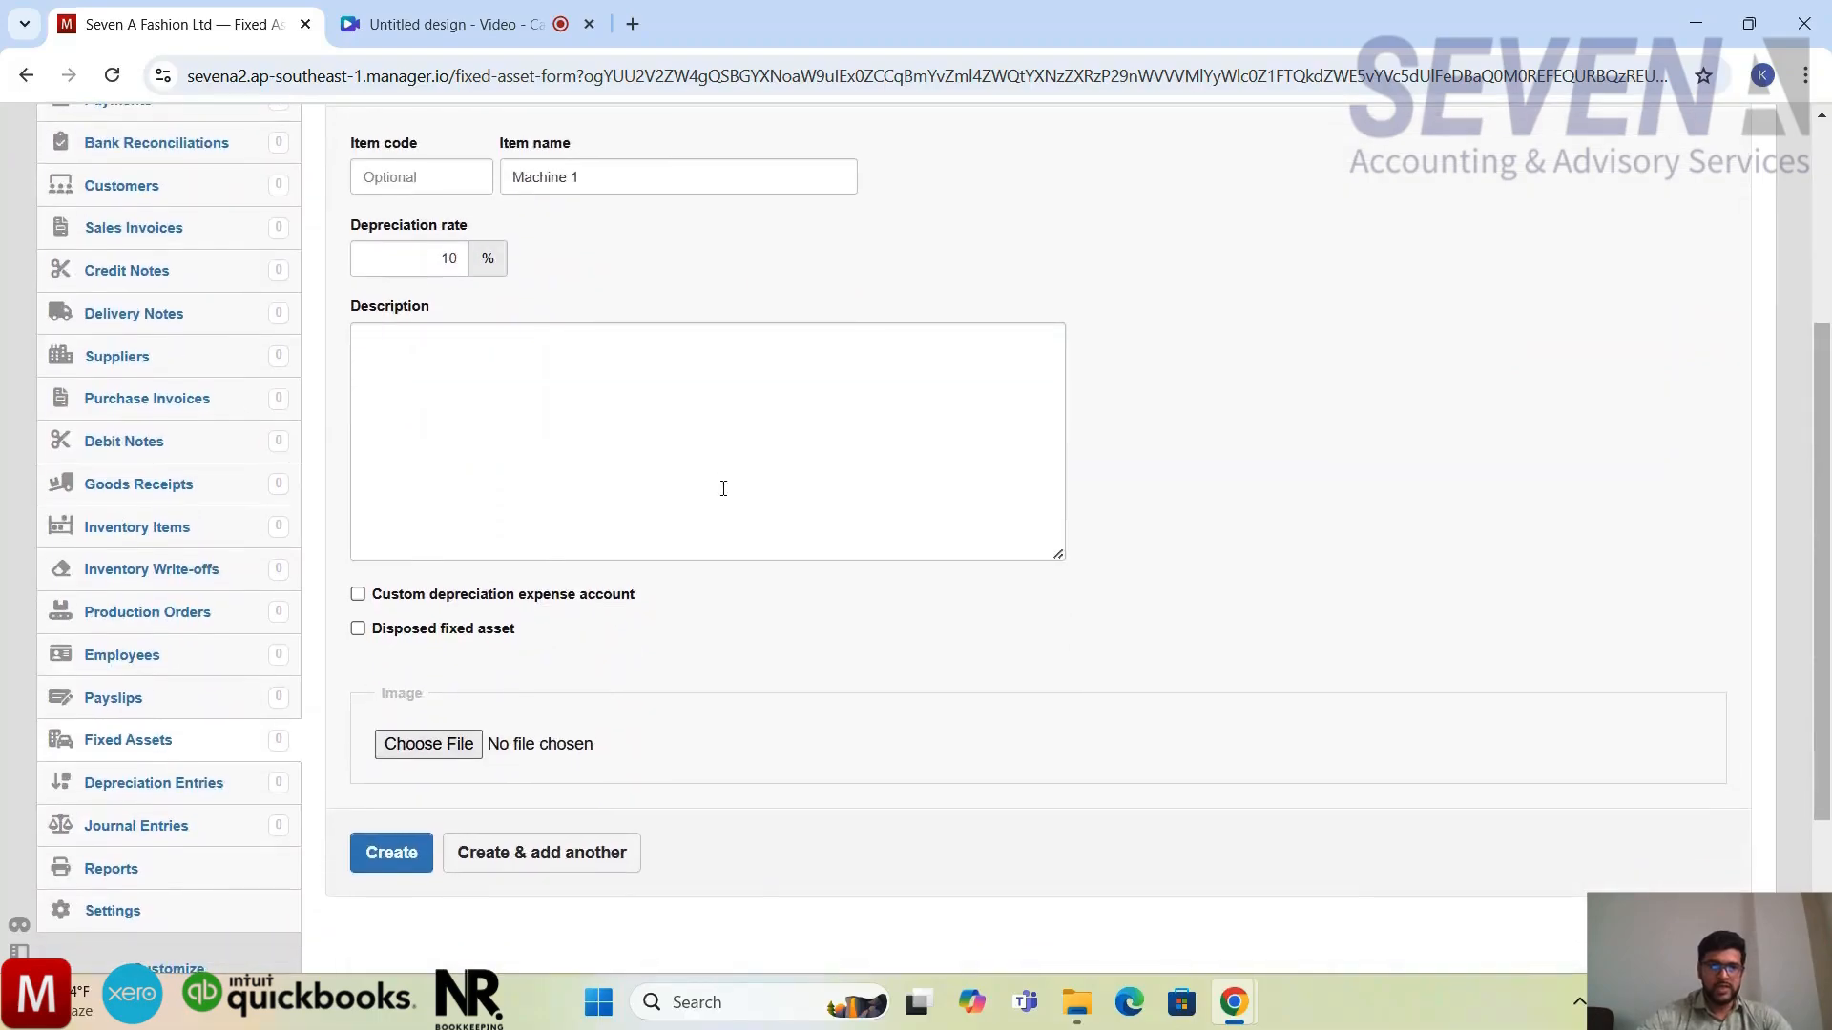
{"action": "scroll", "coordinate": [701, 435], "scroll_direction": "up", "scroll_amount": 1}
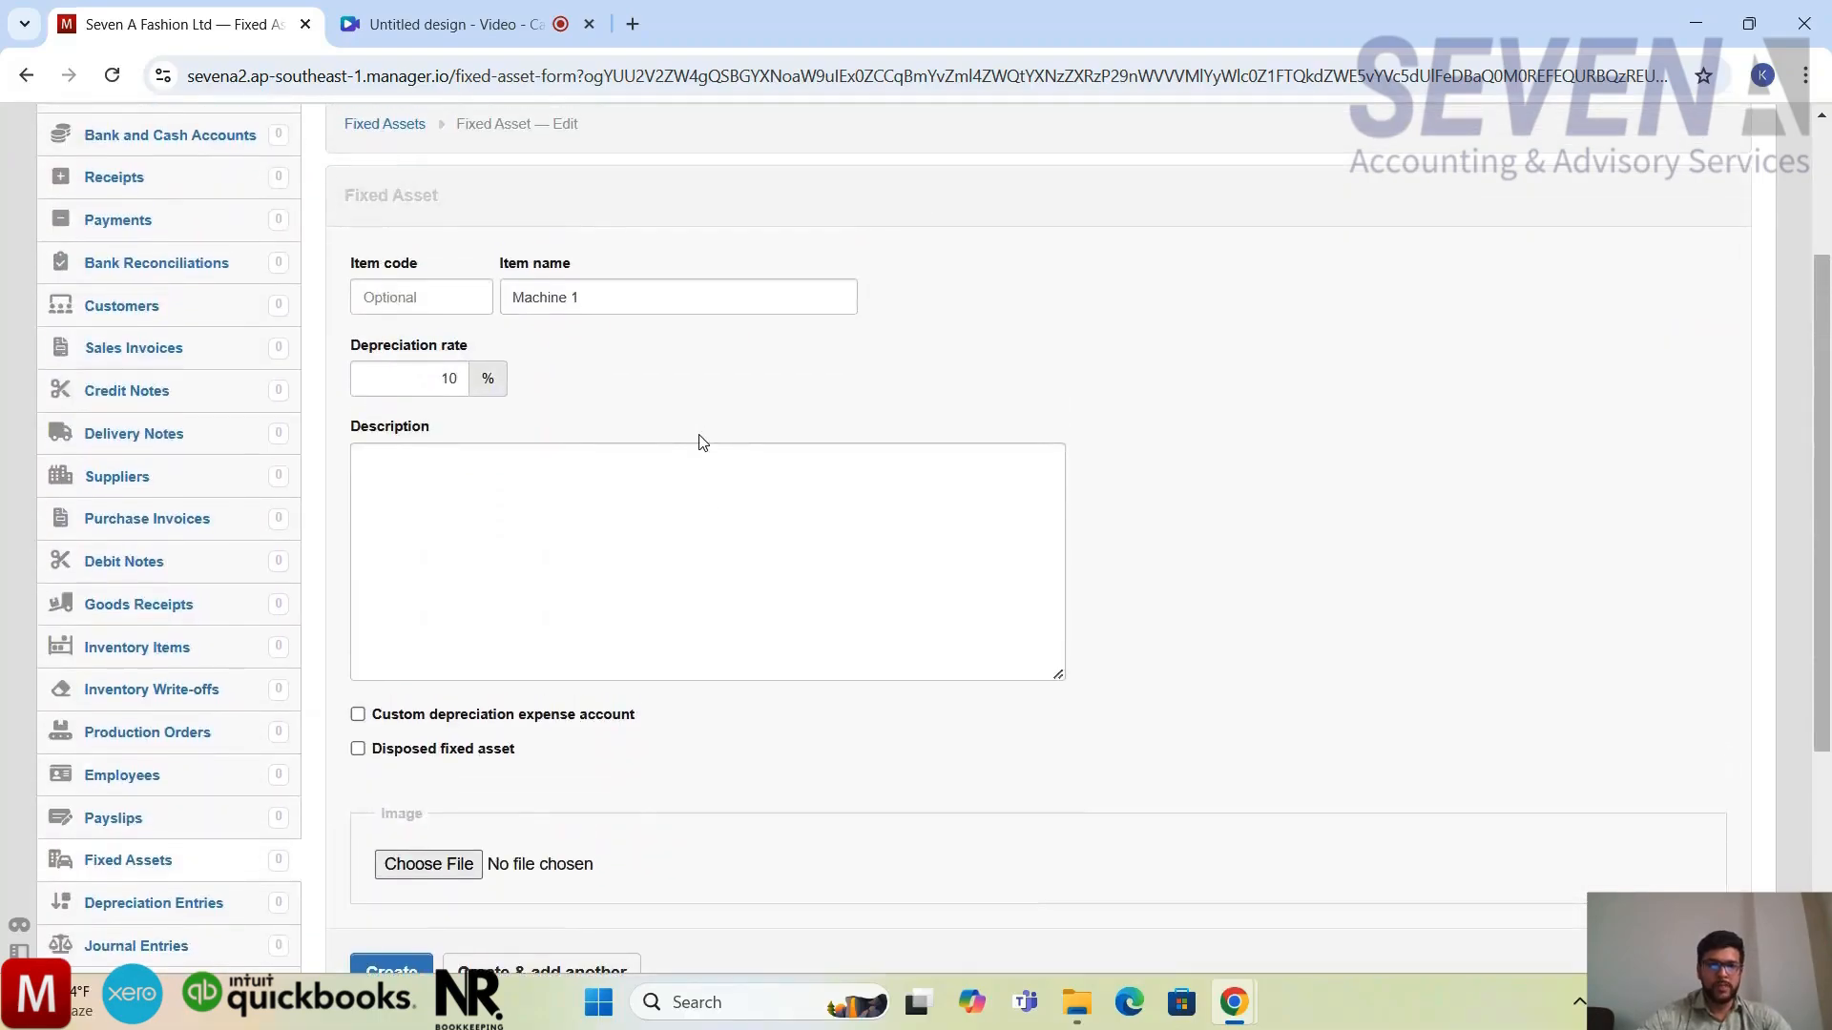
{"action": "scroll", "coordinate": [702, 442], "scroll_direction": "down", "scroll_amount": 1}
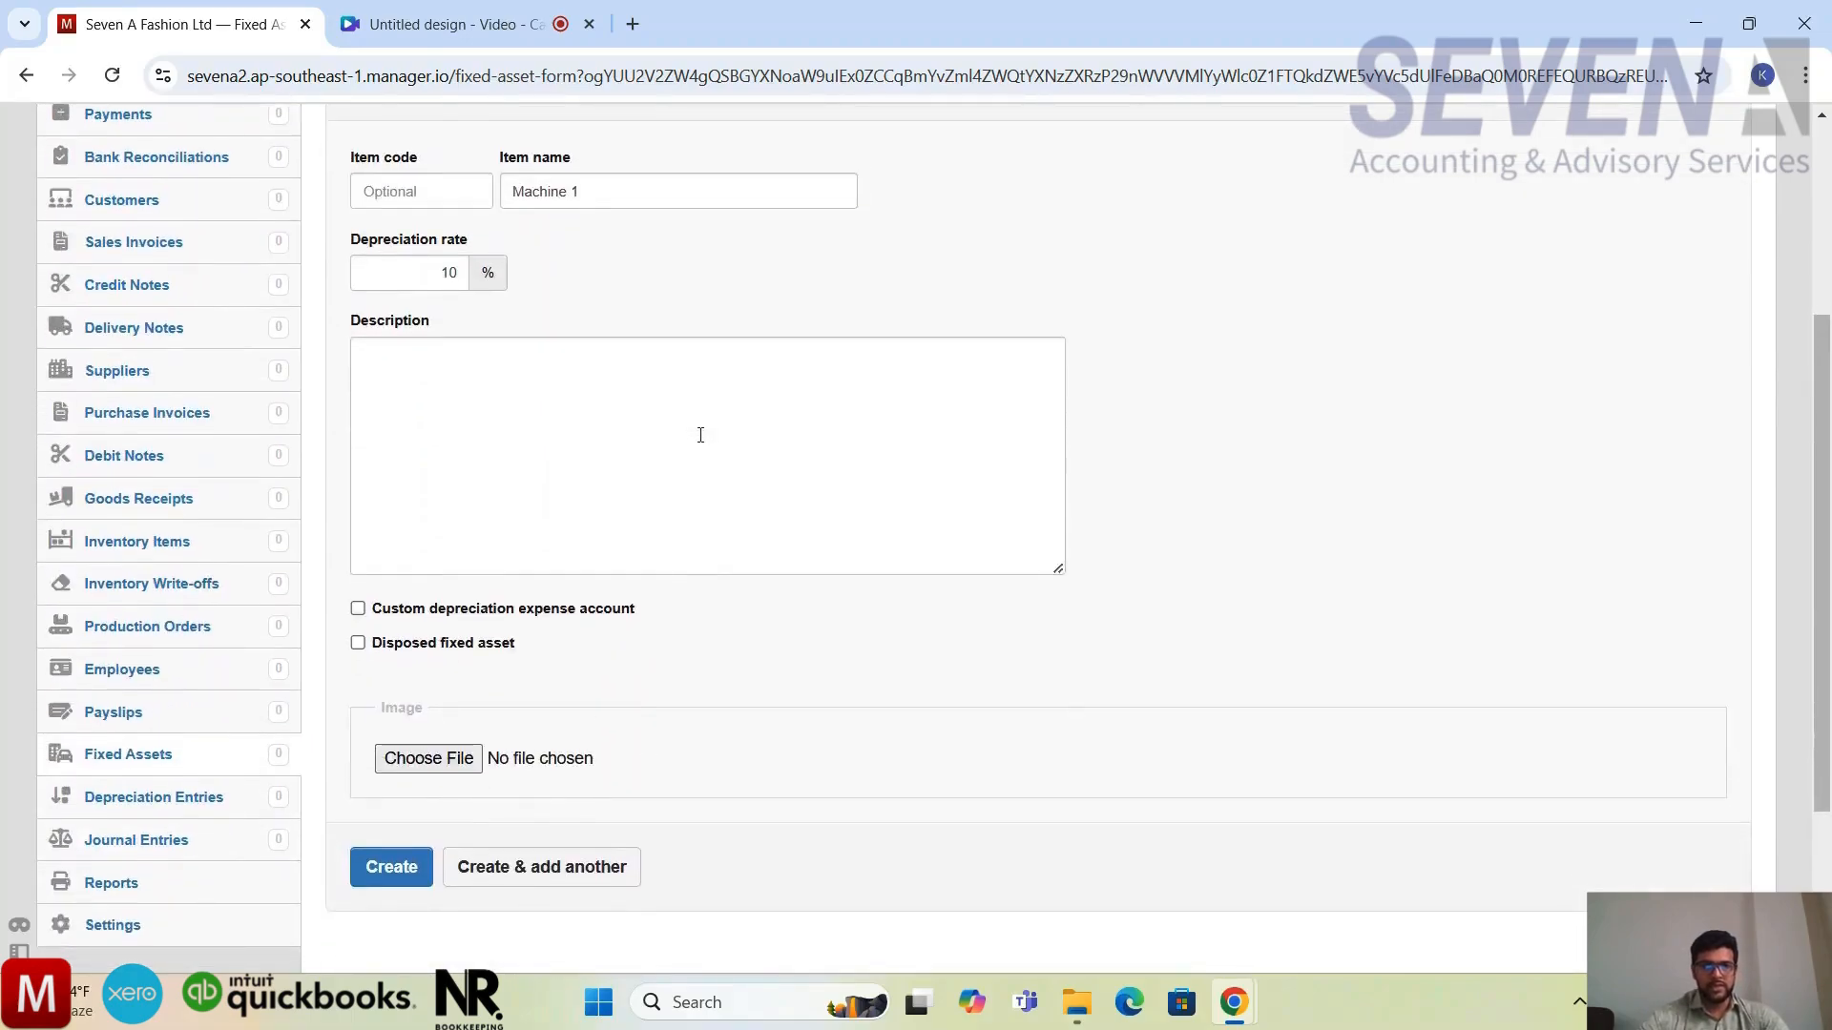
{"action": "scroll", "coordinate": [701, 435], "scroll_direction": "down", "scroll_amount": 1}
{"action": "scroll", "coordinate": [700, 435], "scroll_direction": "down", "scroll_amount": 1}
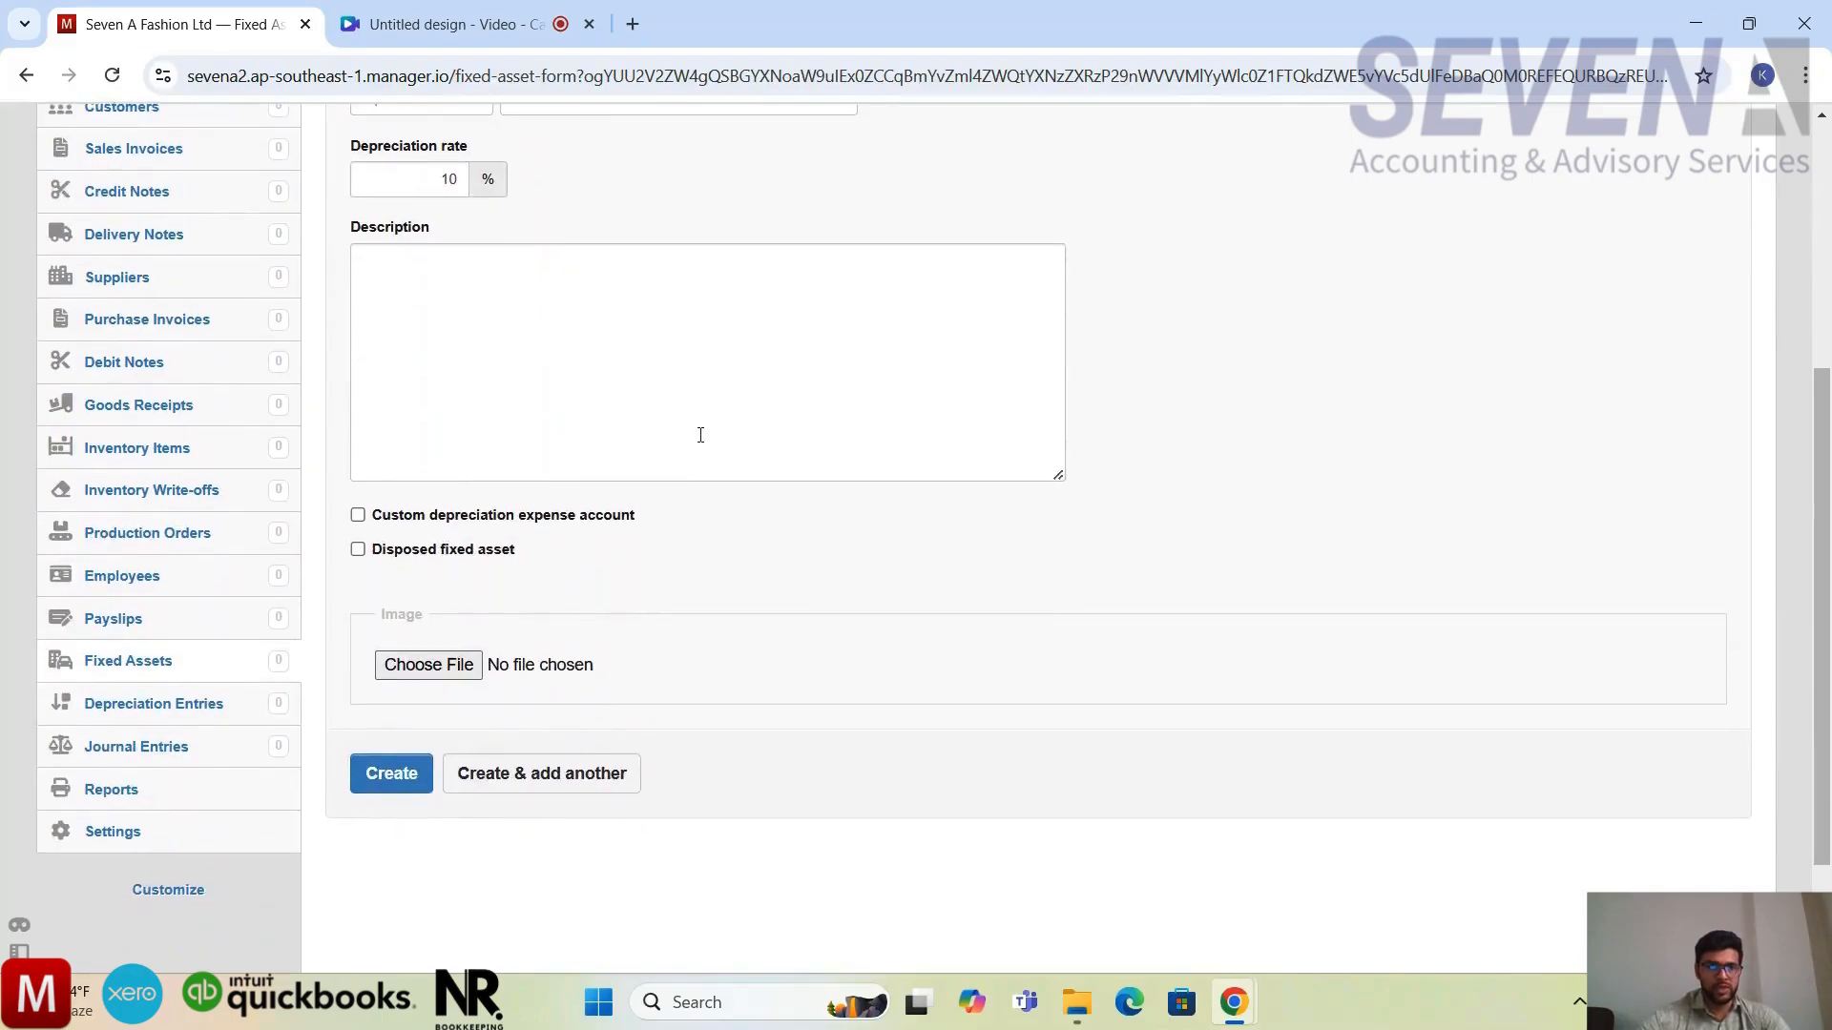
{"action": "scroll", "coordinate": [700, 435], "scroll_direction": "down", "scroll_amount": 1}
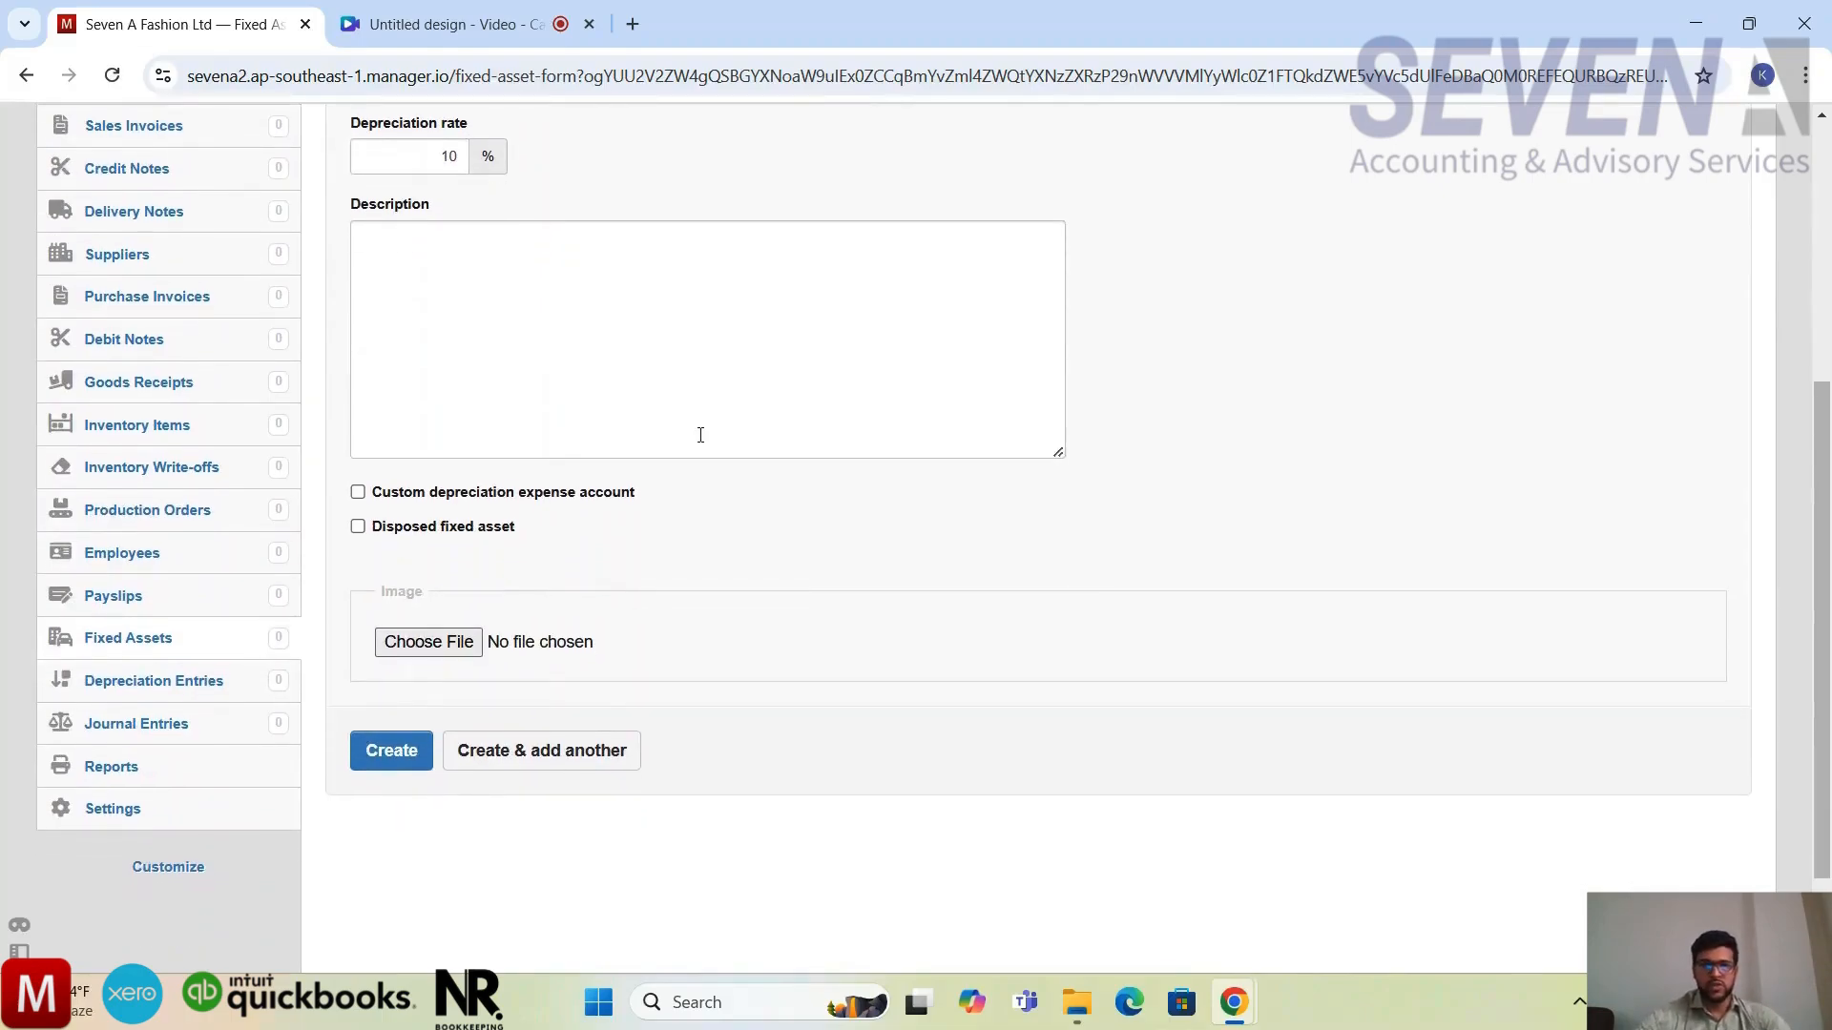
{"action": "left_click", "coordinate": [408, 751]}
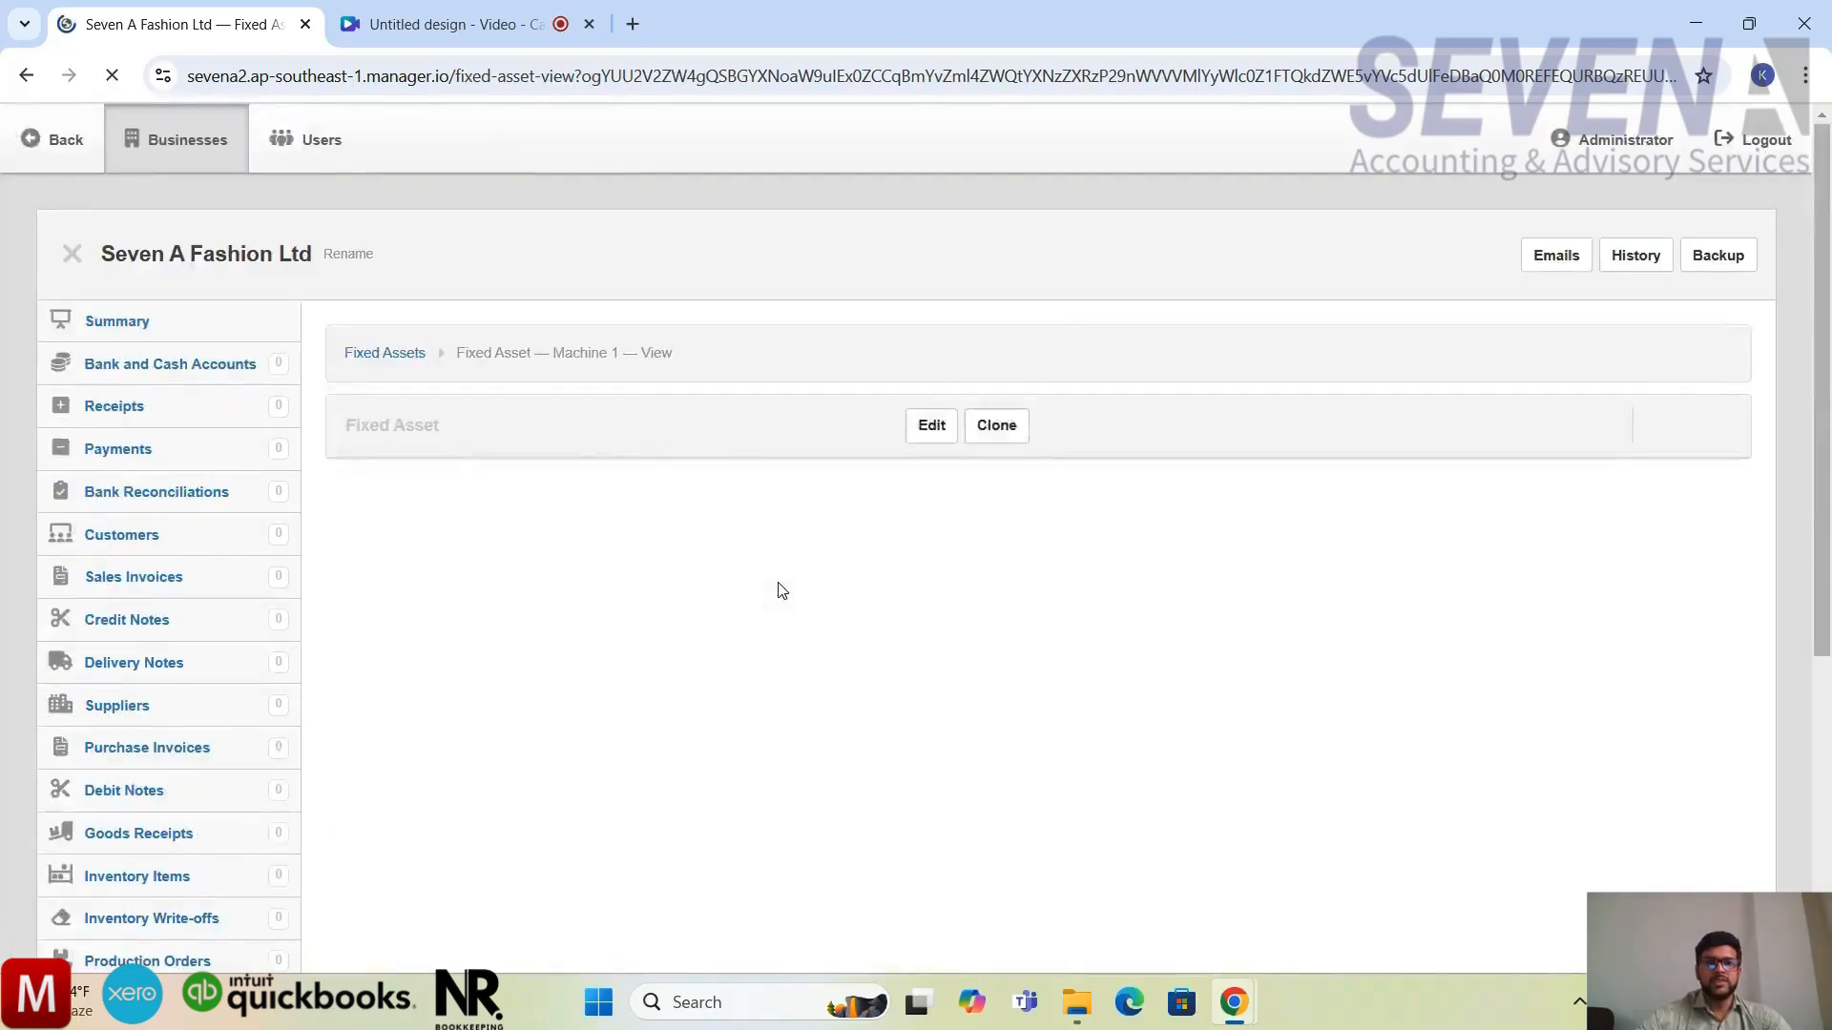
Review the Machine 1 fixed asset record and open the business summary to check the Assets group
{"action": "scroll", "coordinate": [781, 591], "scroll_direction": "down", "scroll_amount": 1}
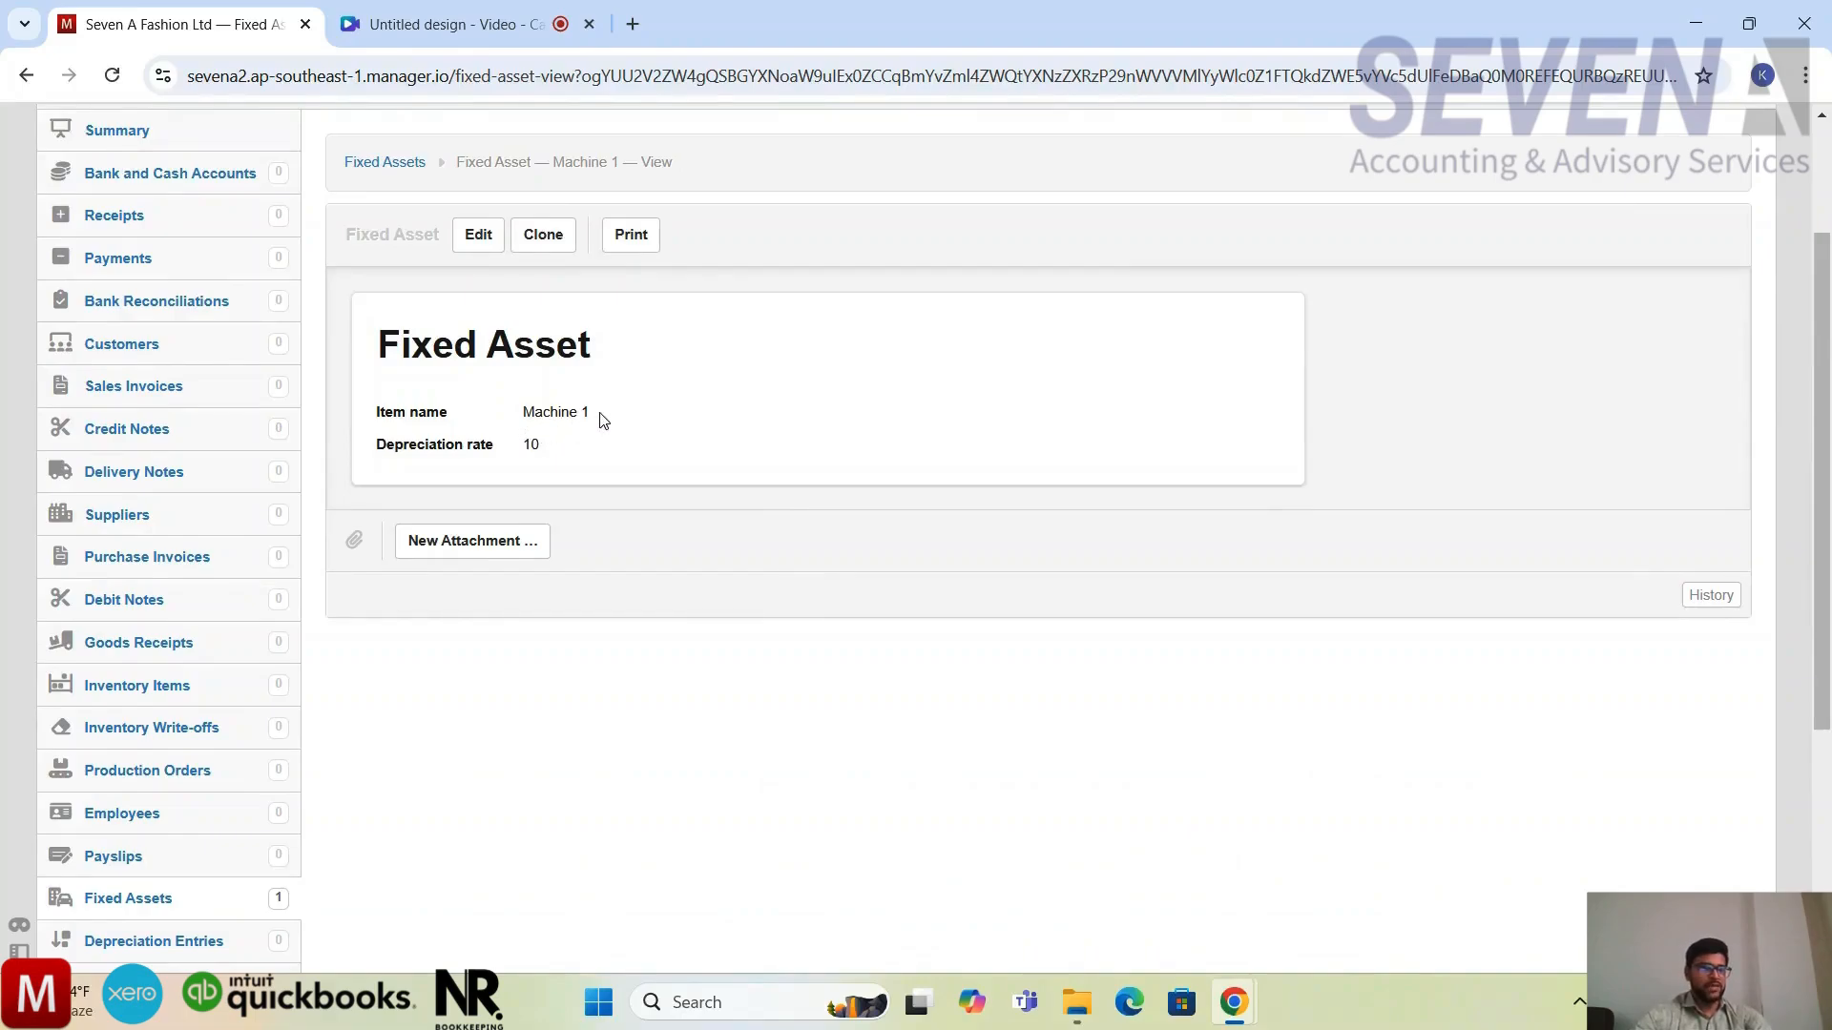
{"action": "scroll", "coordinate": [603, 421], "scroll_direction": "up", "scroll_amount": 1}
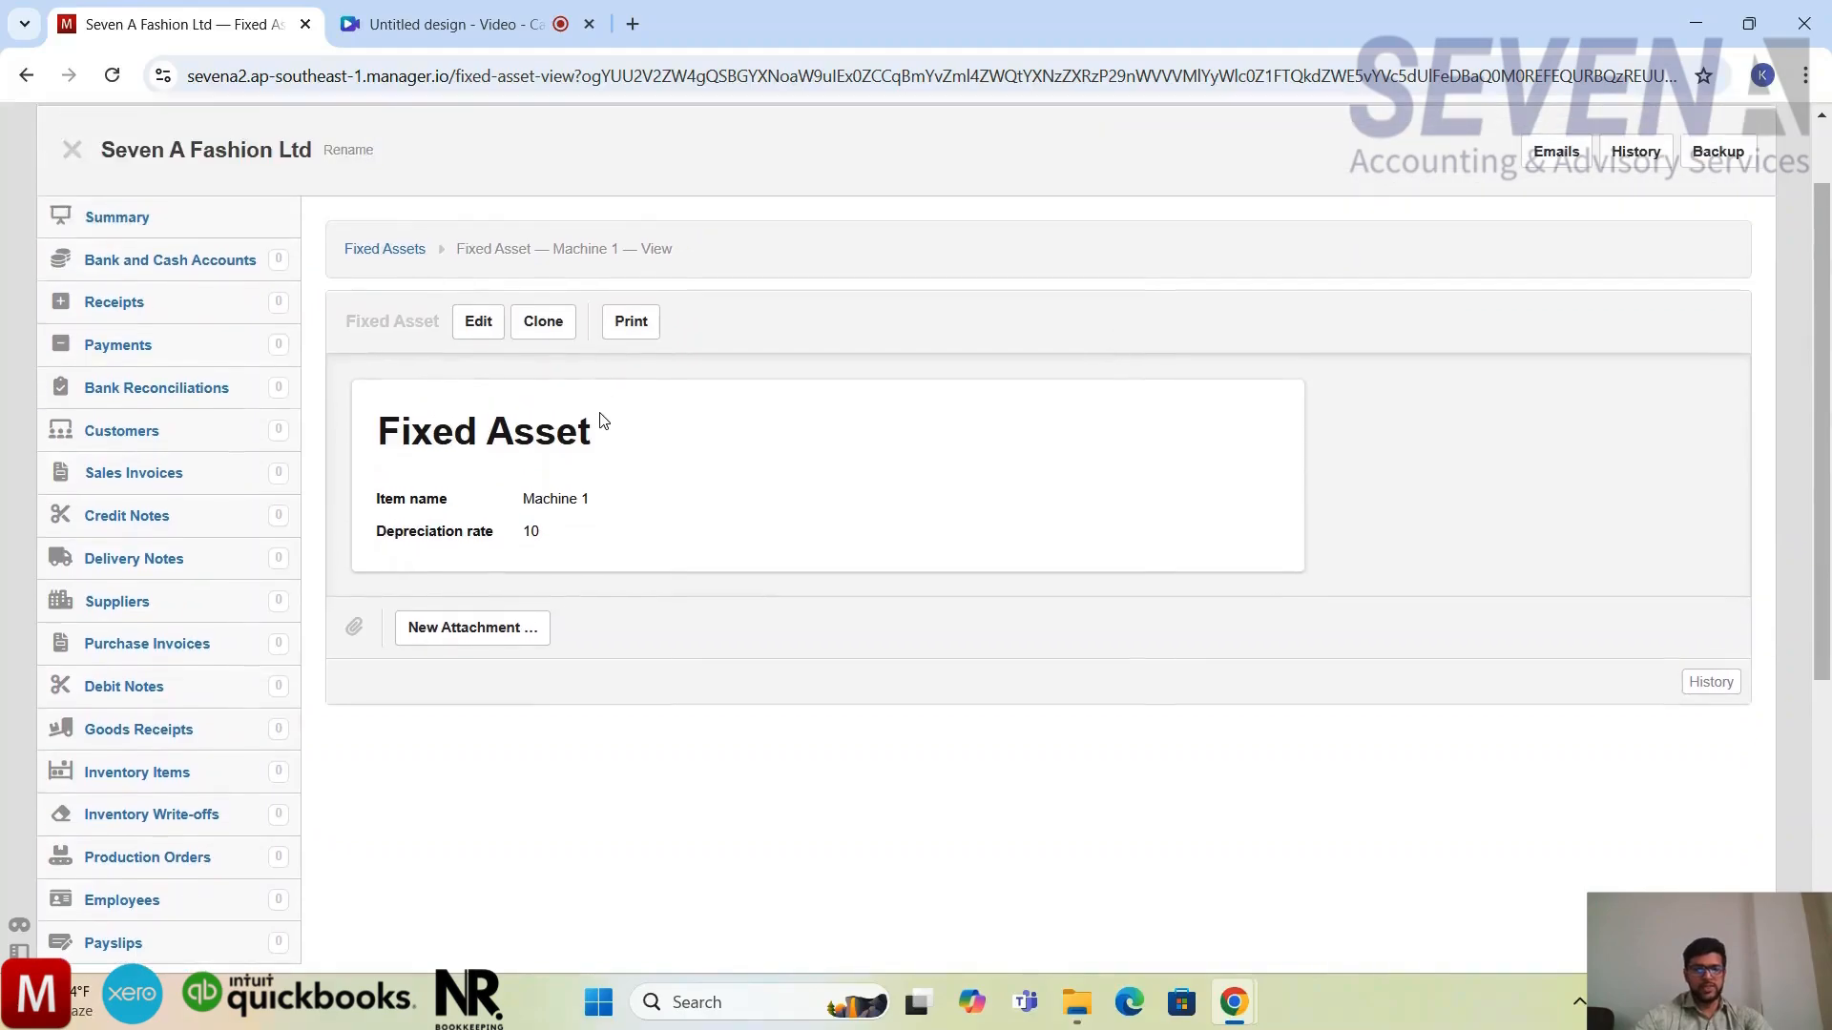
{"action": "left_click", "coordinate": [486, 631]}
{"action": "left_click", "coordinate": [834, 524]}
{"action": "scroll", "coordinate": [107, 330], "scroll_direction": "up", "scroll_amount": 1}
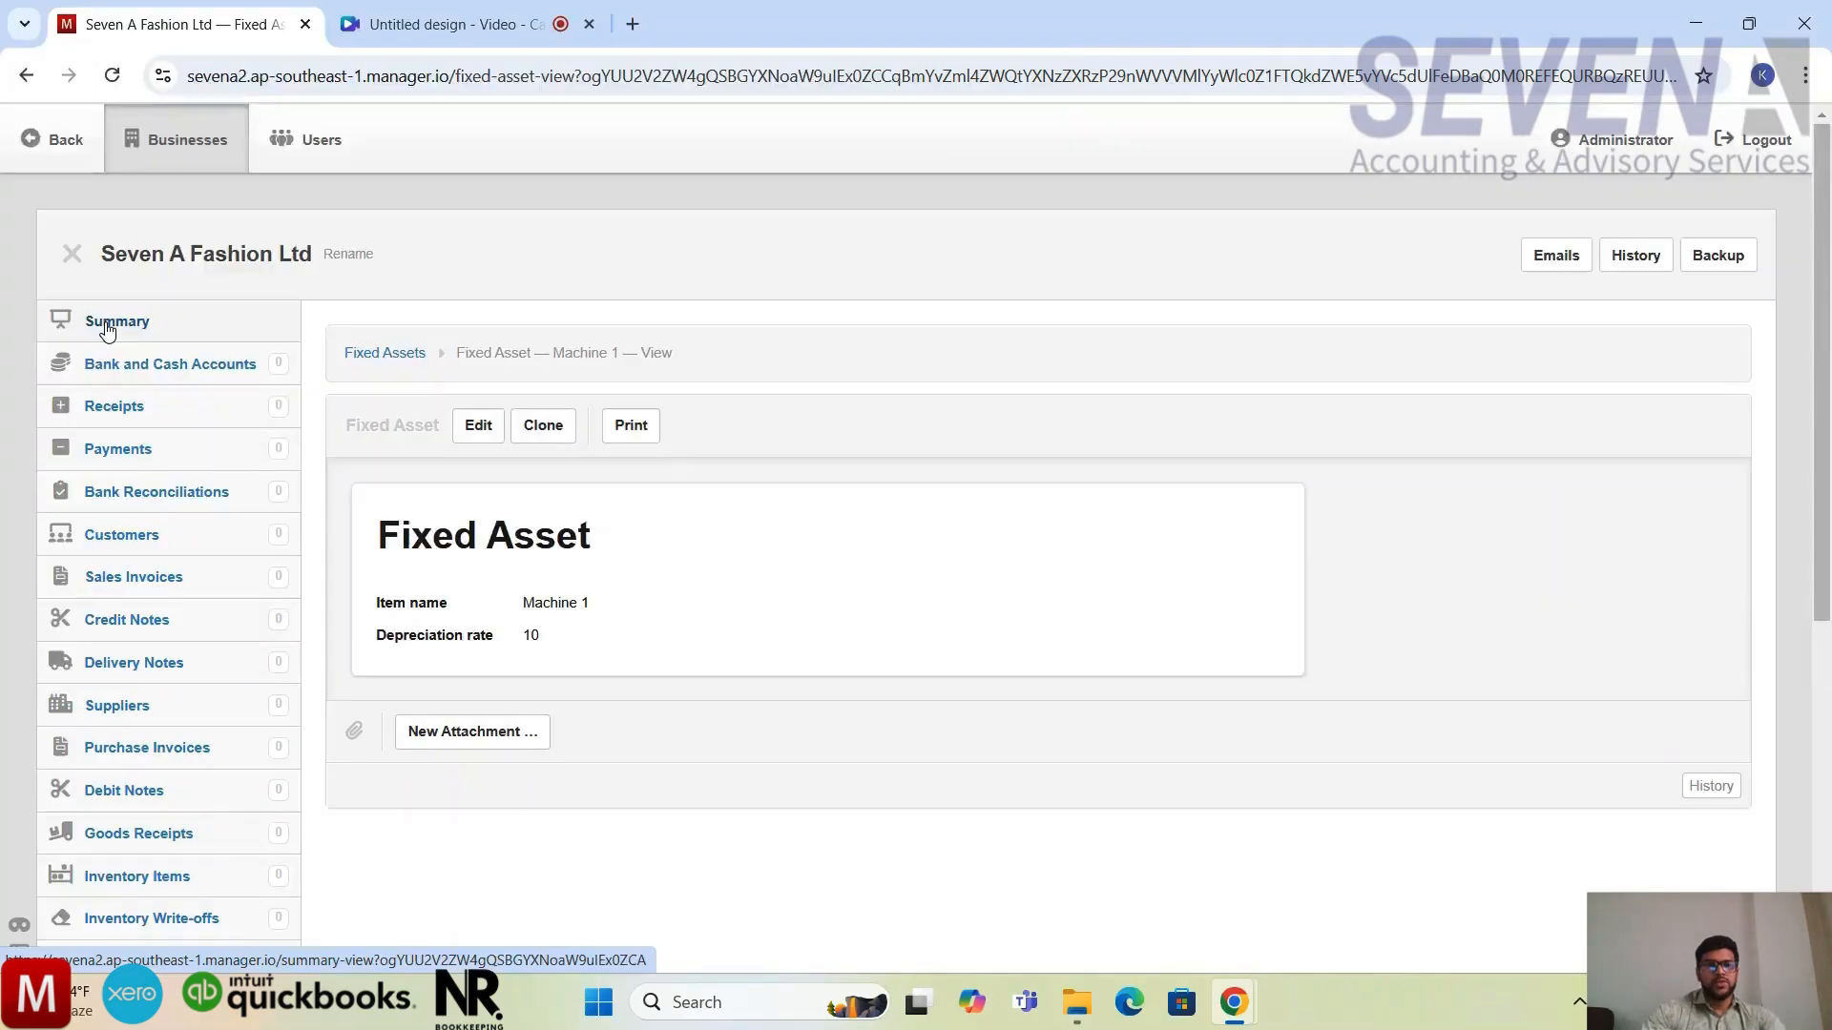
{"action": "left_click", "coordinate": [107, 329]}
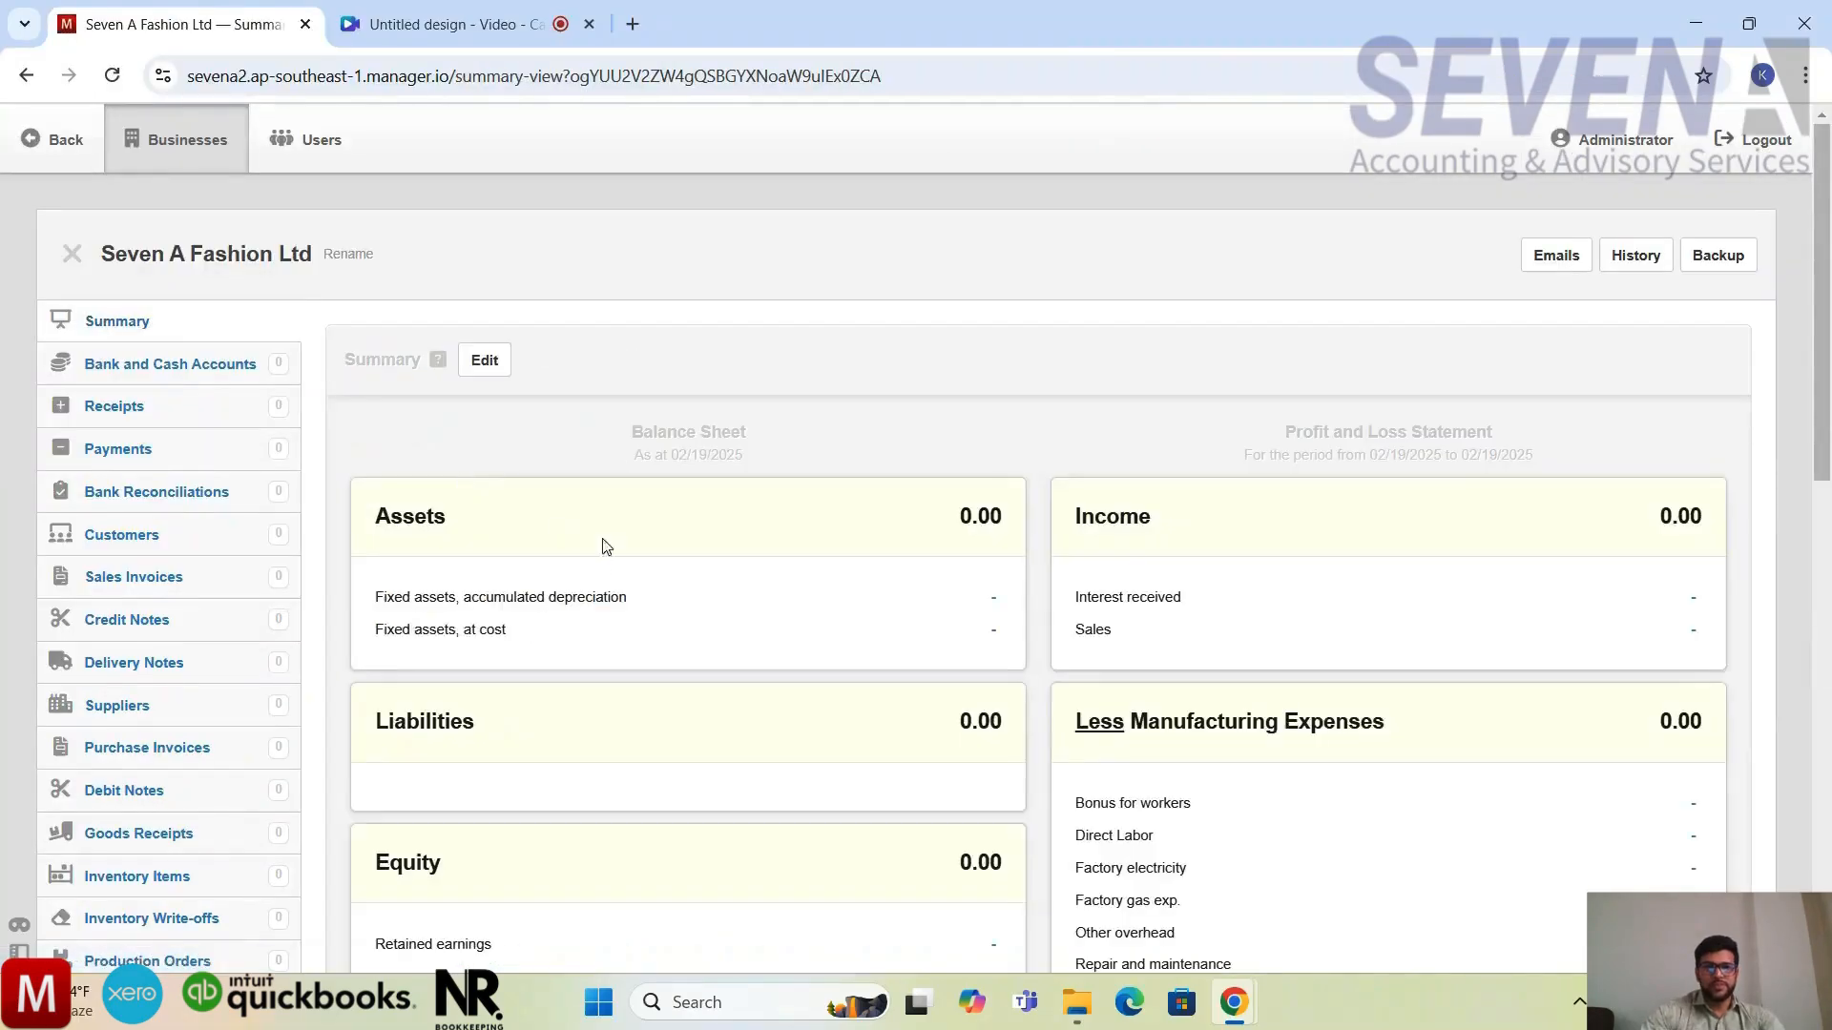
Examine the fixed asset accounts under Assets and the Liabilities and Equity groups in the business summary
{"action": "scroll", "coordinate": [602, 554], "scroll_direction": "down", "scroll_amount": 1}
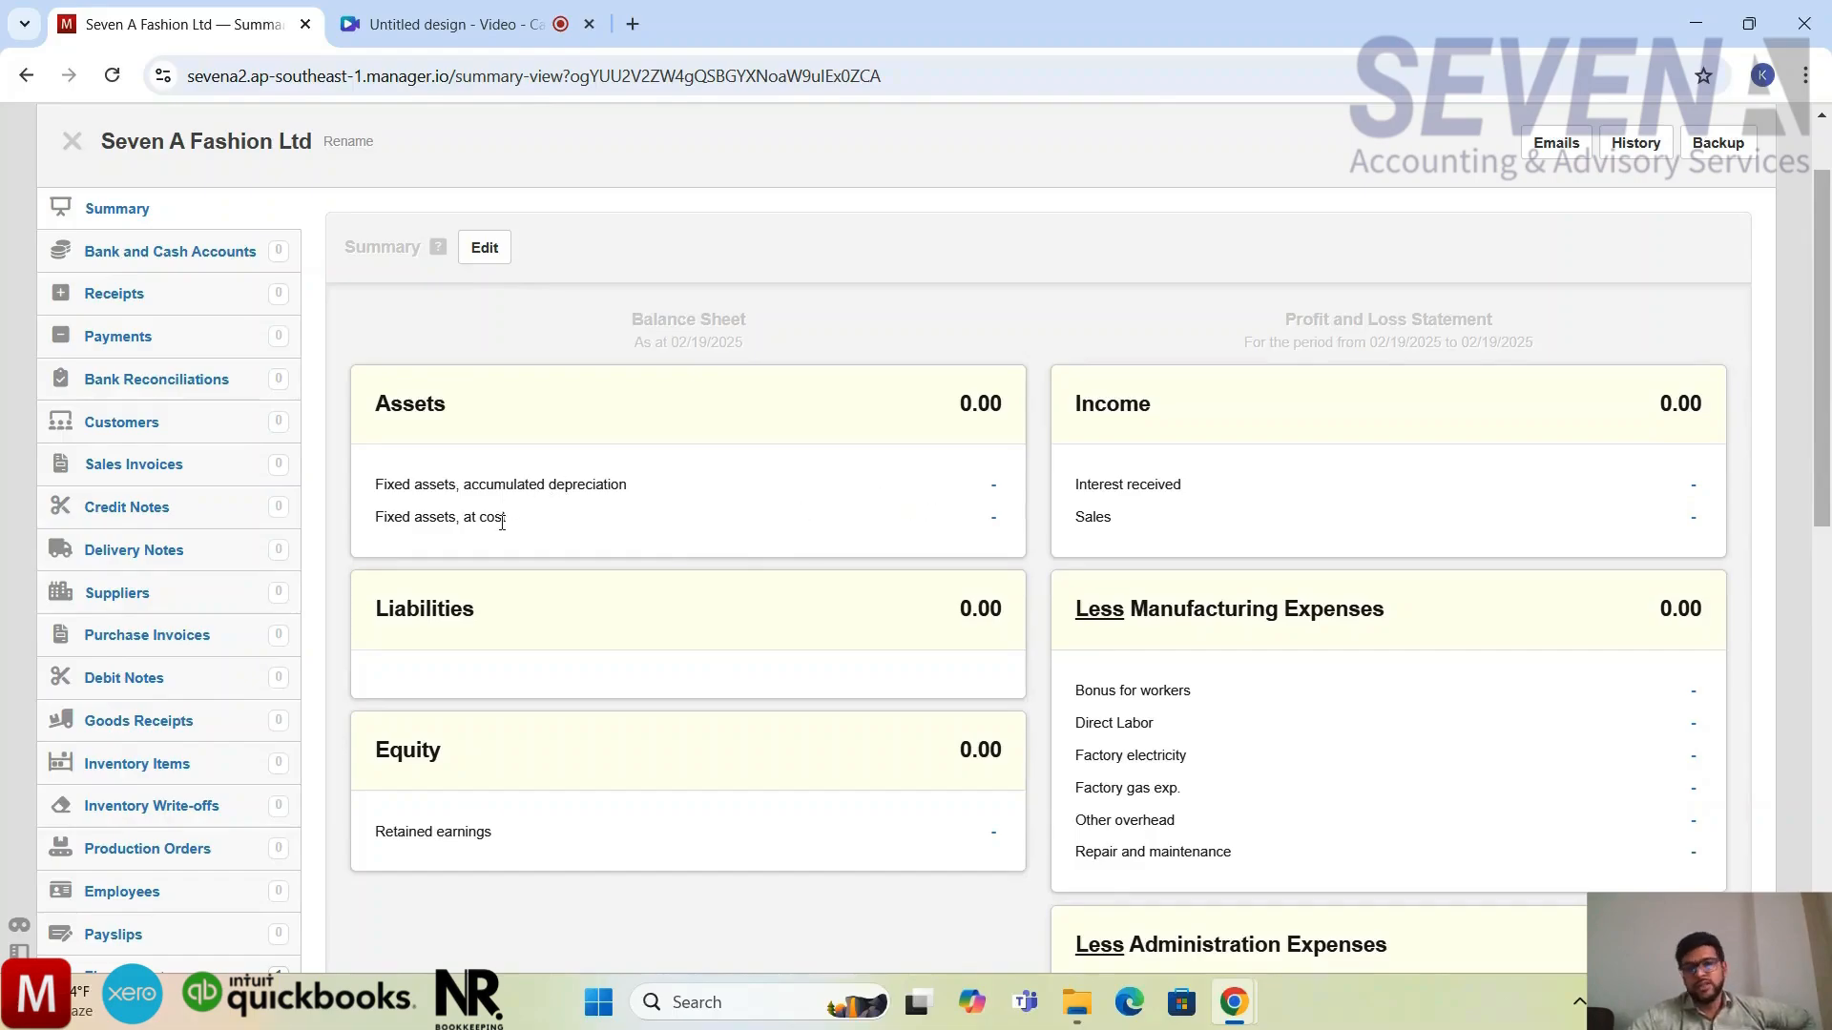
{"action": "left_click_drag", "start_coordinate": [503, 520], "coordinate": [371, 495]}
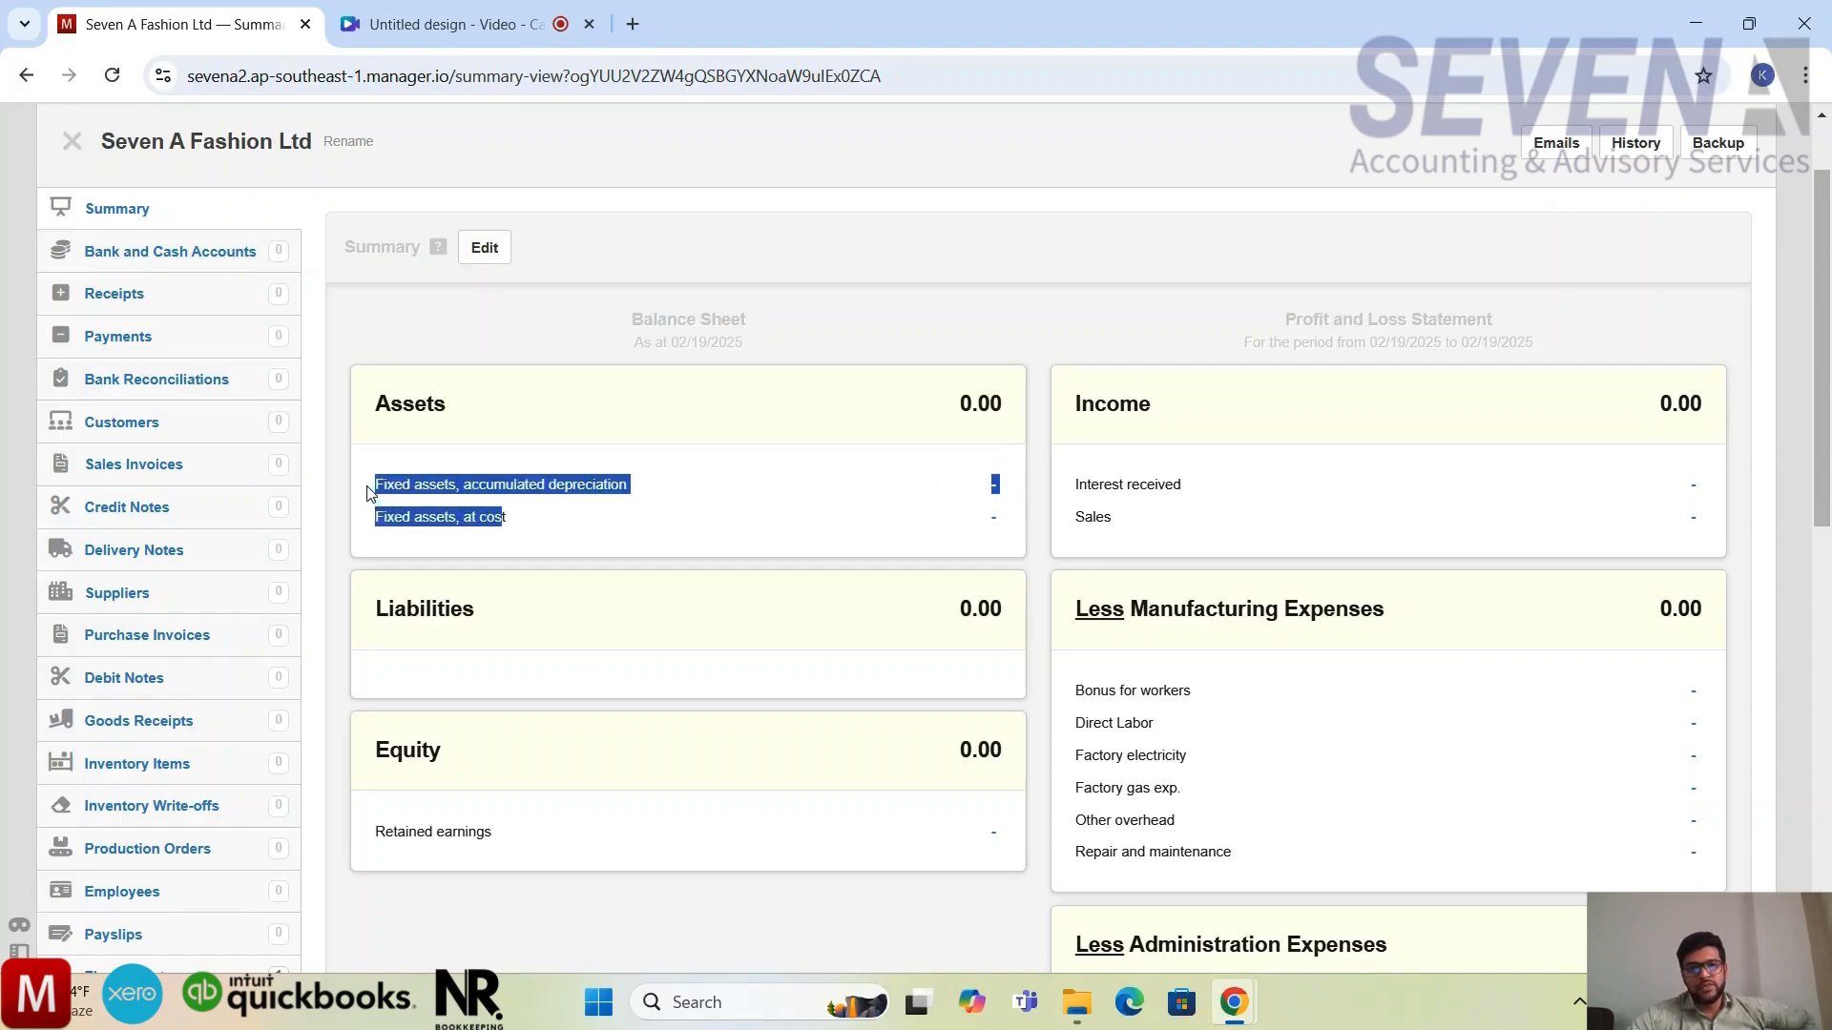
{"action": "left_click", "coordinate": [538, 517]}
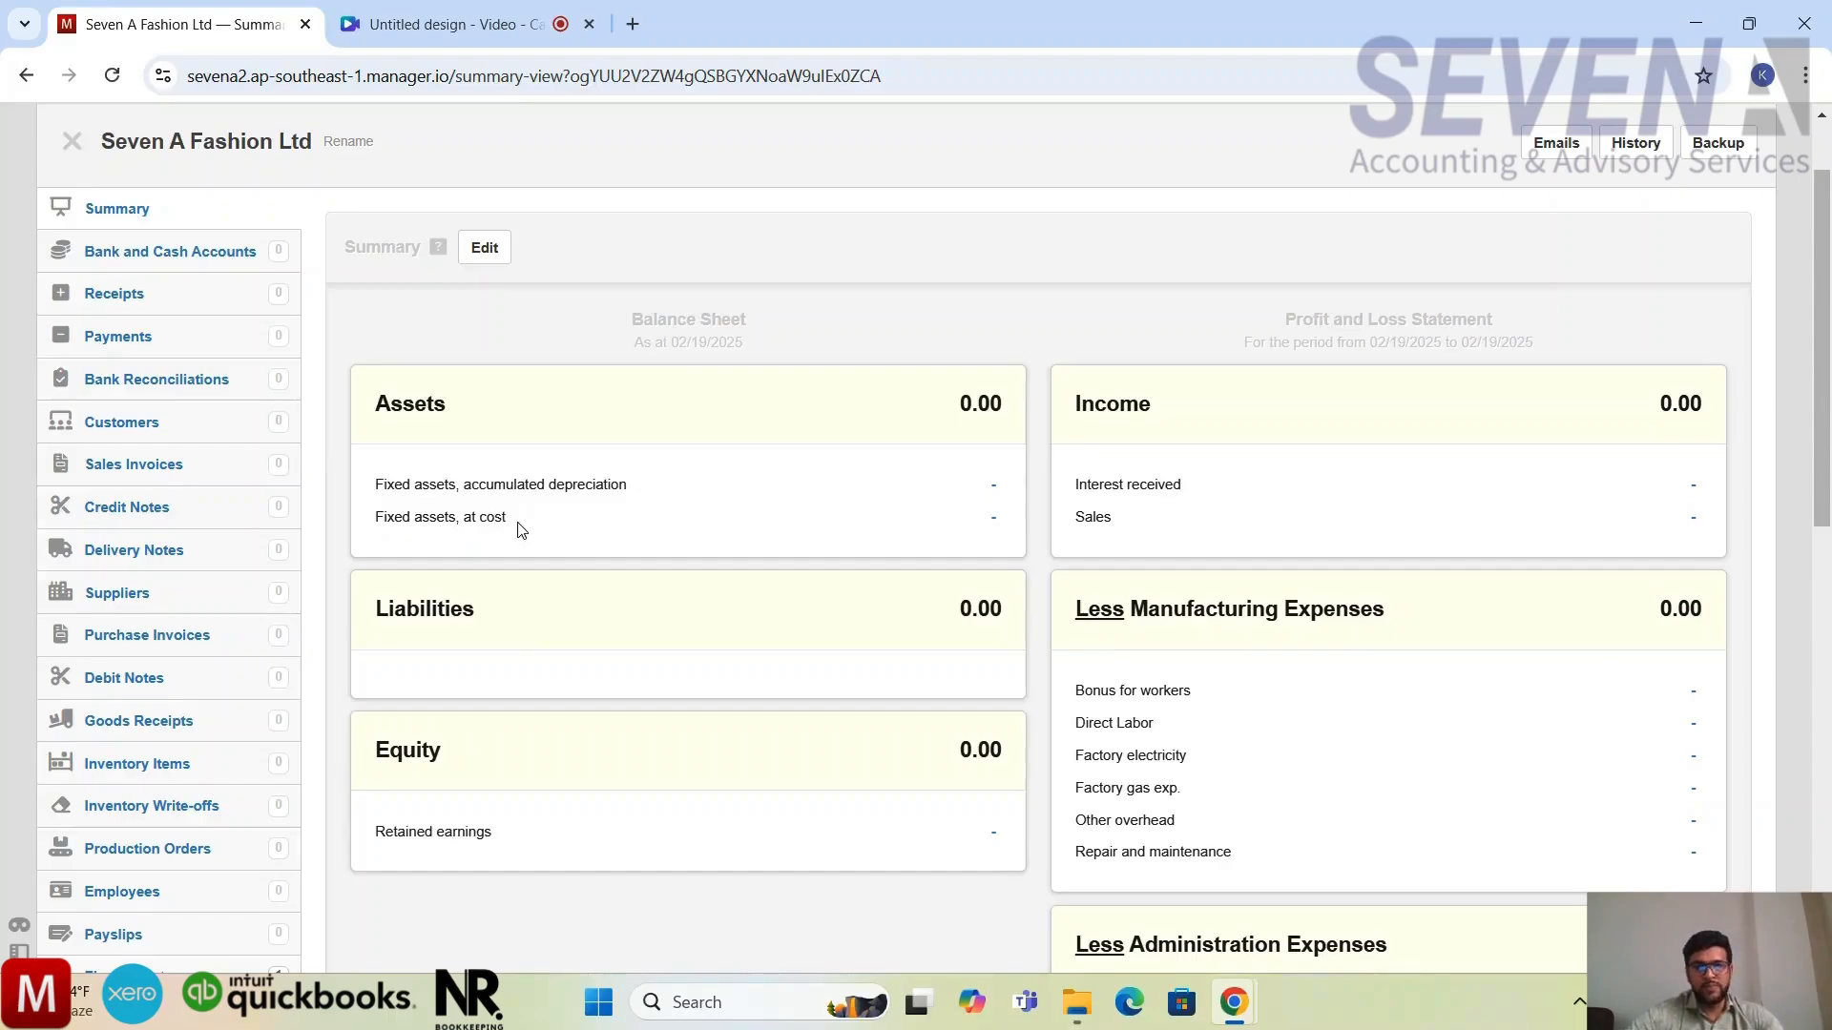
{"action": "left_click_drag", "start_coordinate": [520, 531], "coordinate": [375, 494]}
{"action": "left_click", "coordinate": [632, 572]}
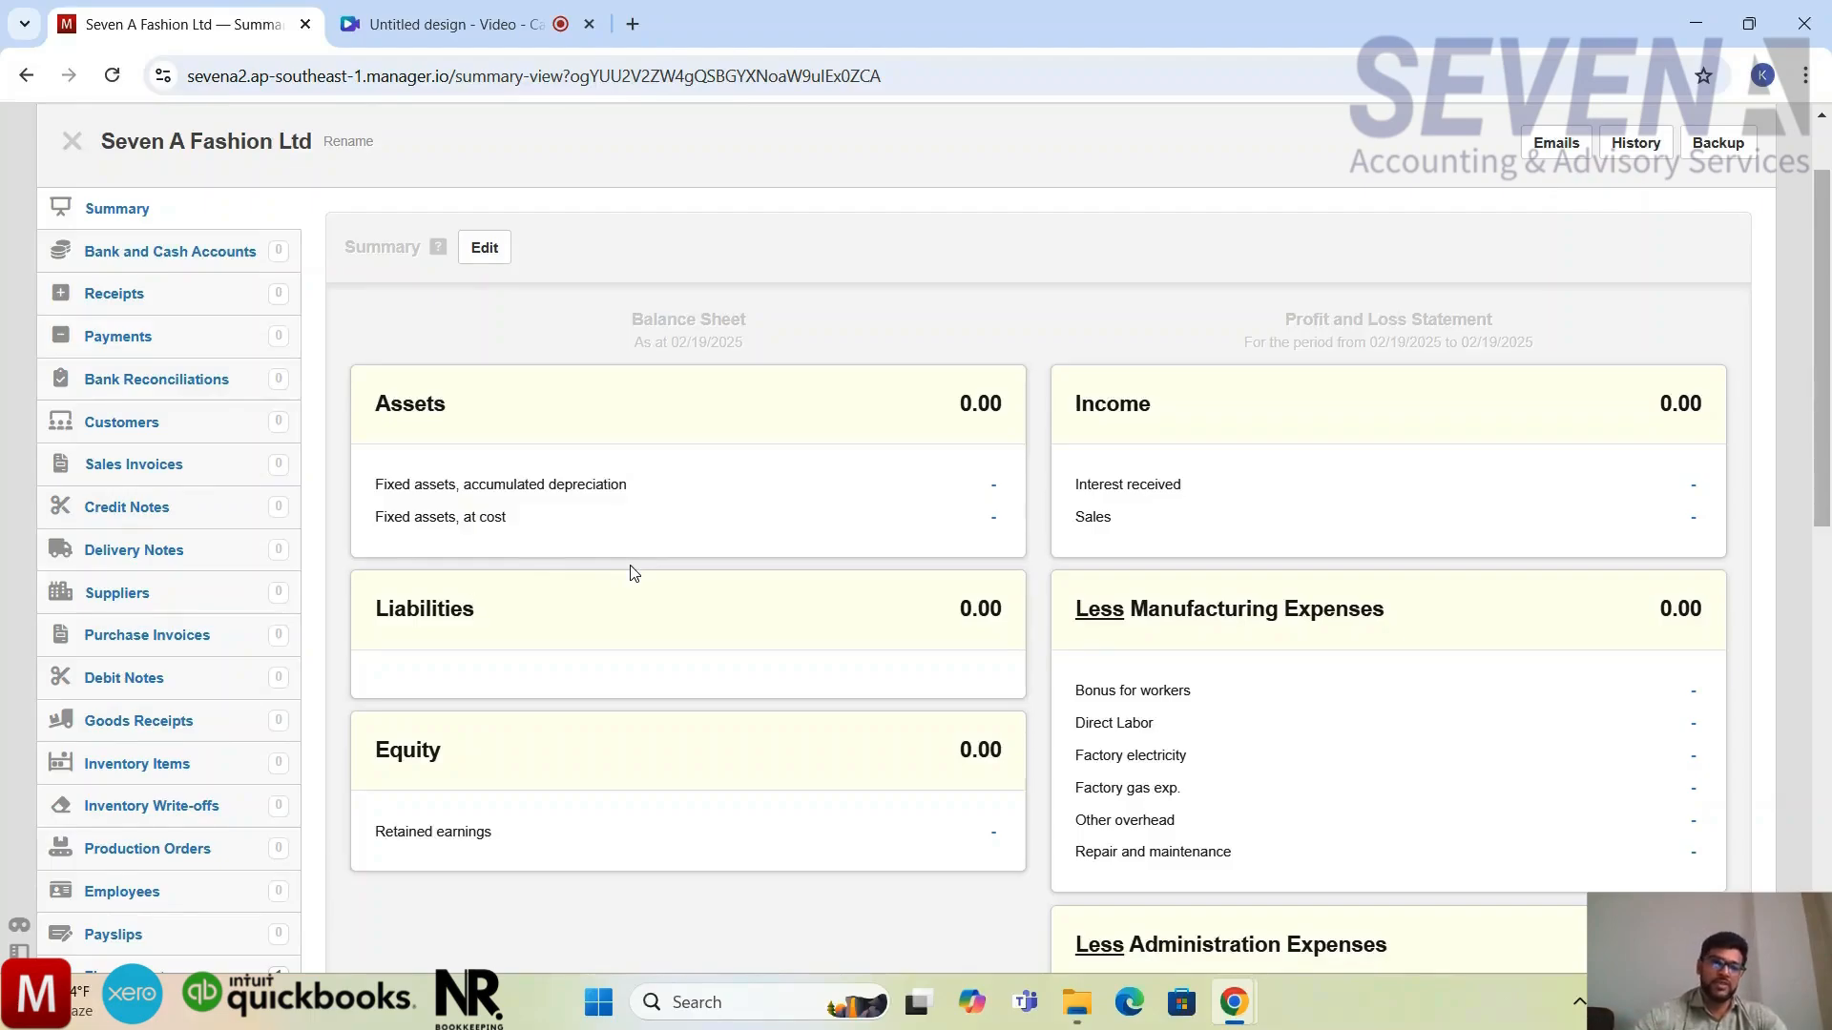
{"action": "scroll", "coordinate": [632, 572], "scroll_direction": "down", "scroll_amount": 1}
{"action": "scroll", "coordinate": [632, 572], "scroll_direction": "down", "scroll_amount": 2}
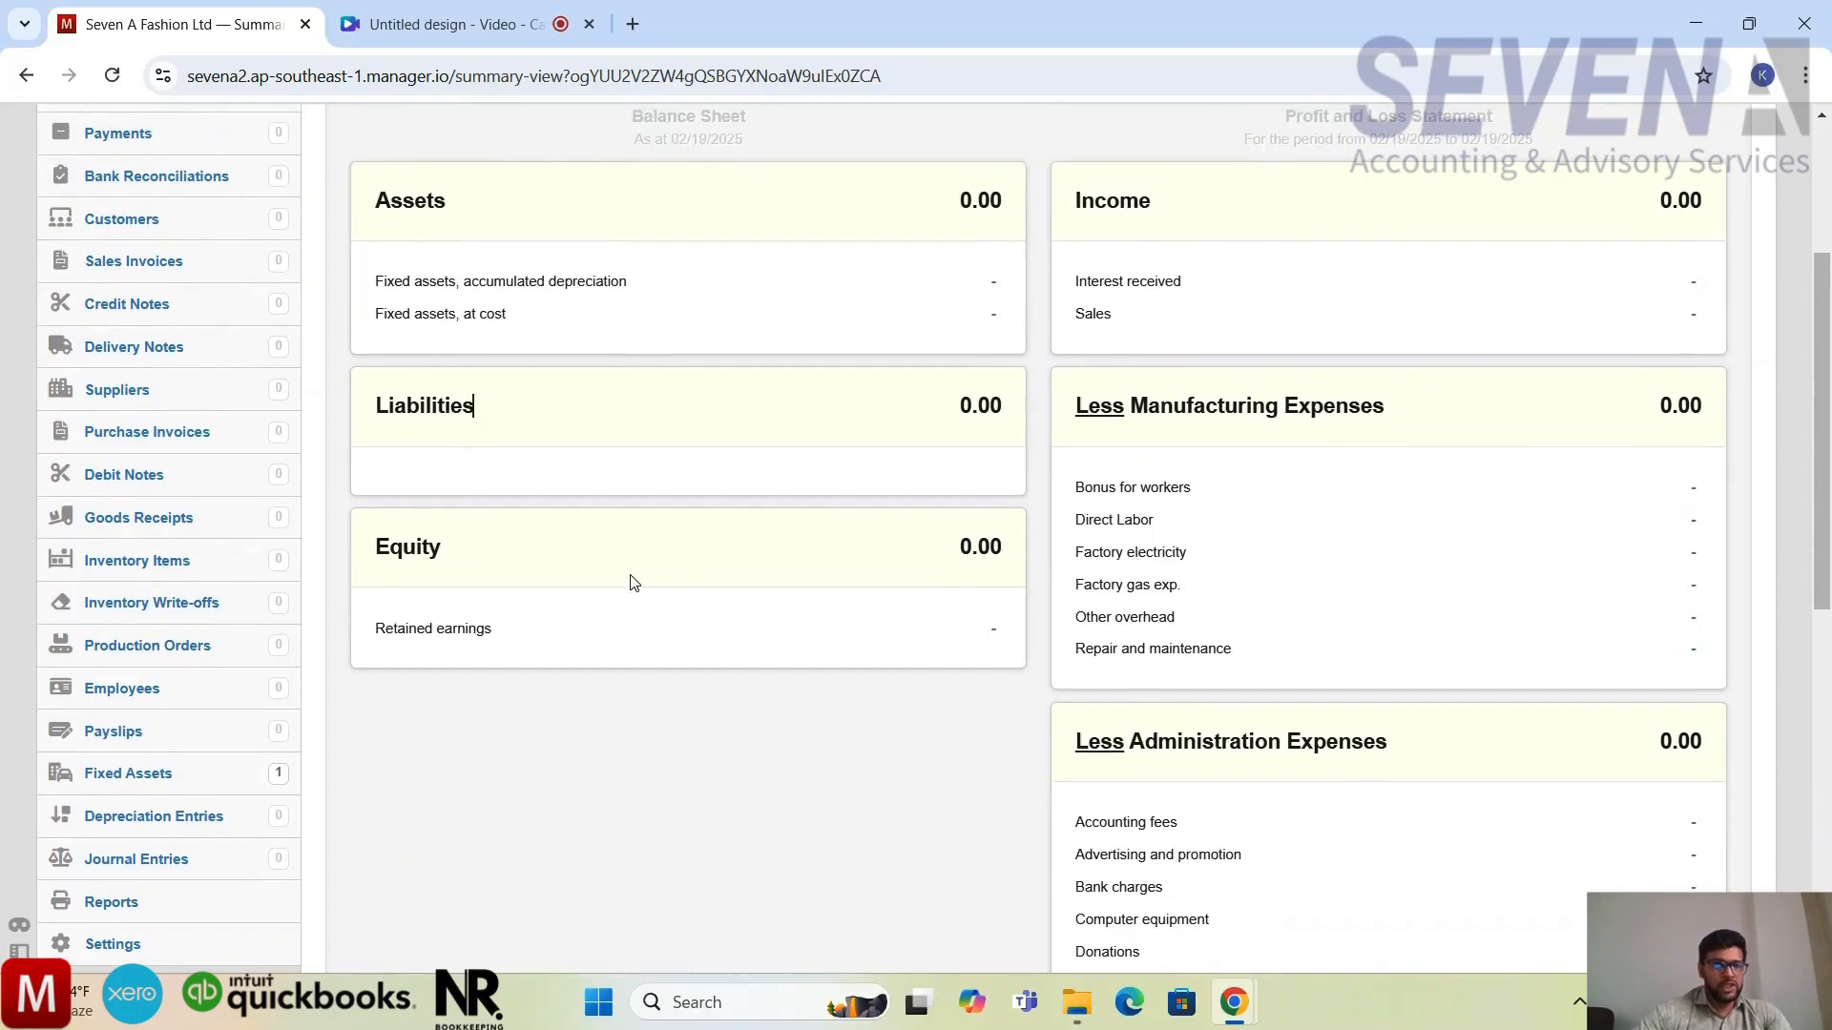
{"action": "scroll", "coordinate": [631, 577], "scroll_direction": "up", "scroll_amount": 1}
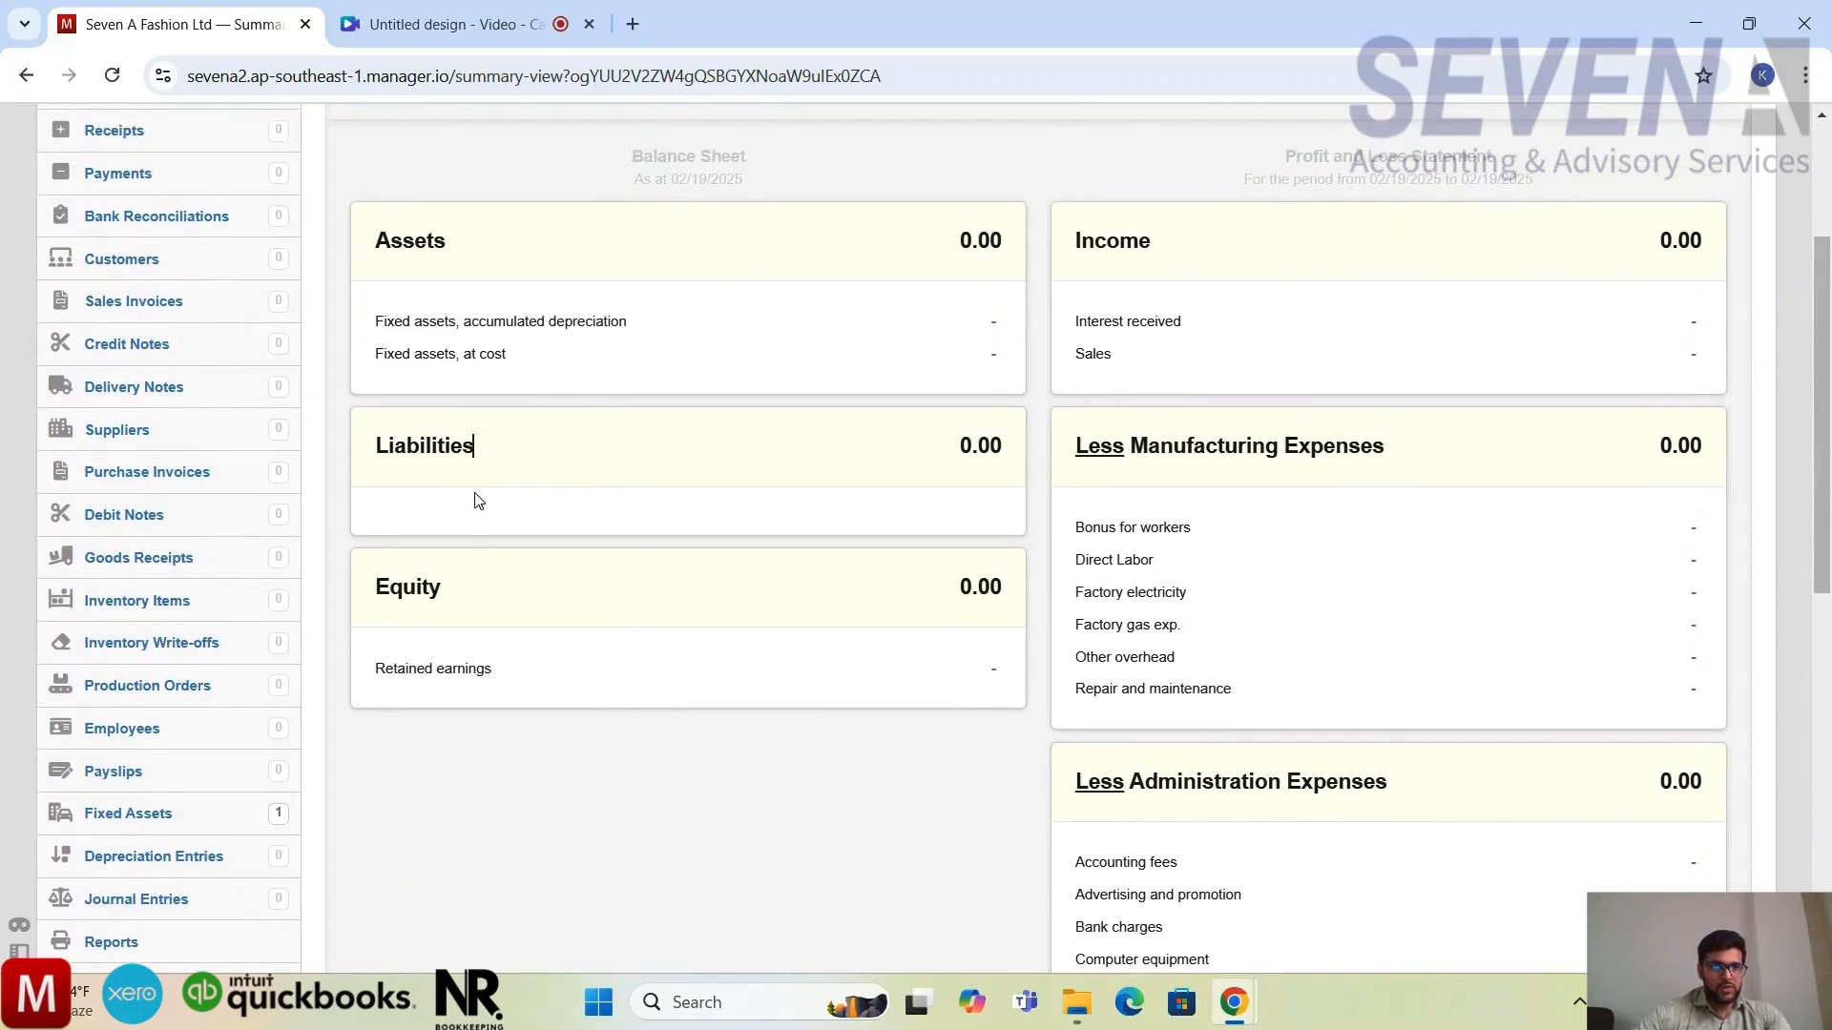
{"action": "scroll", "coordinate": [474, 501], "scroll_direction": "up", "scroll_amount": 1}
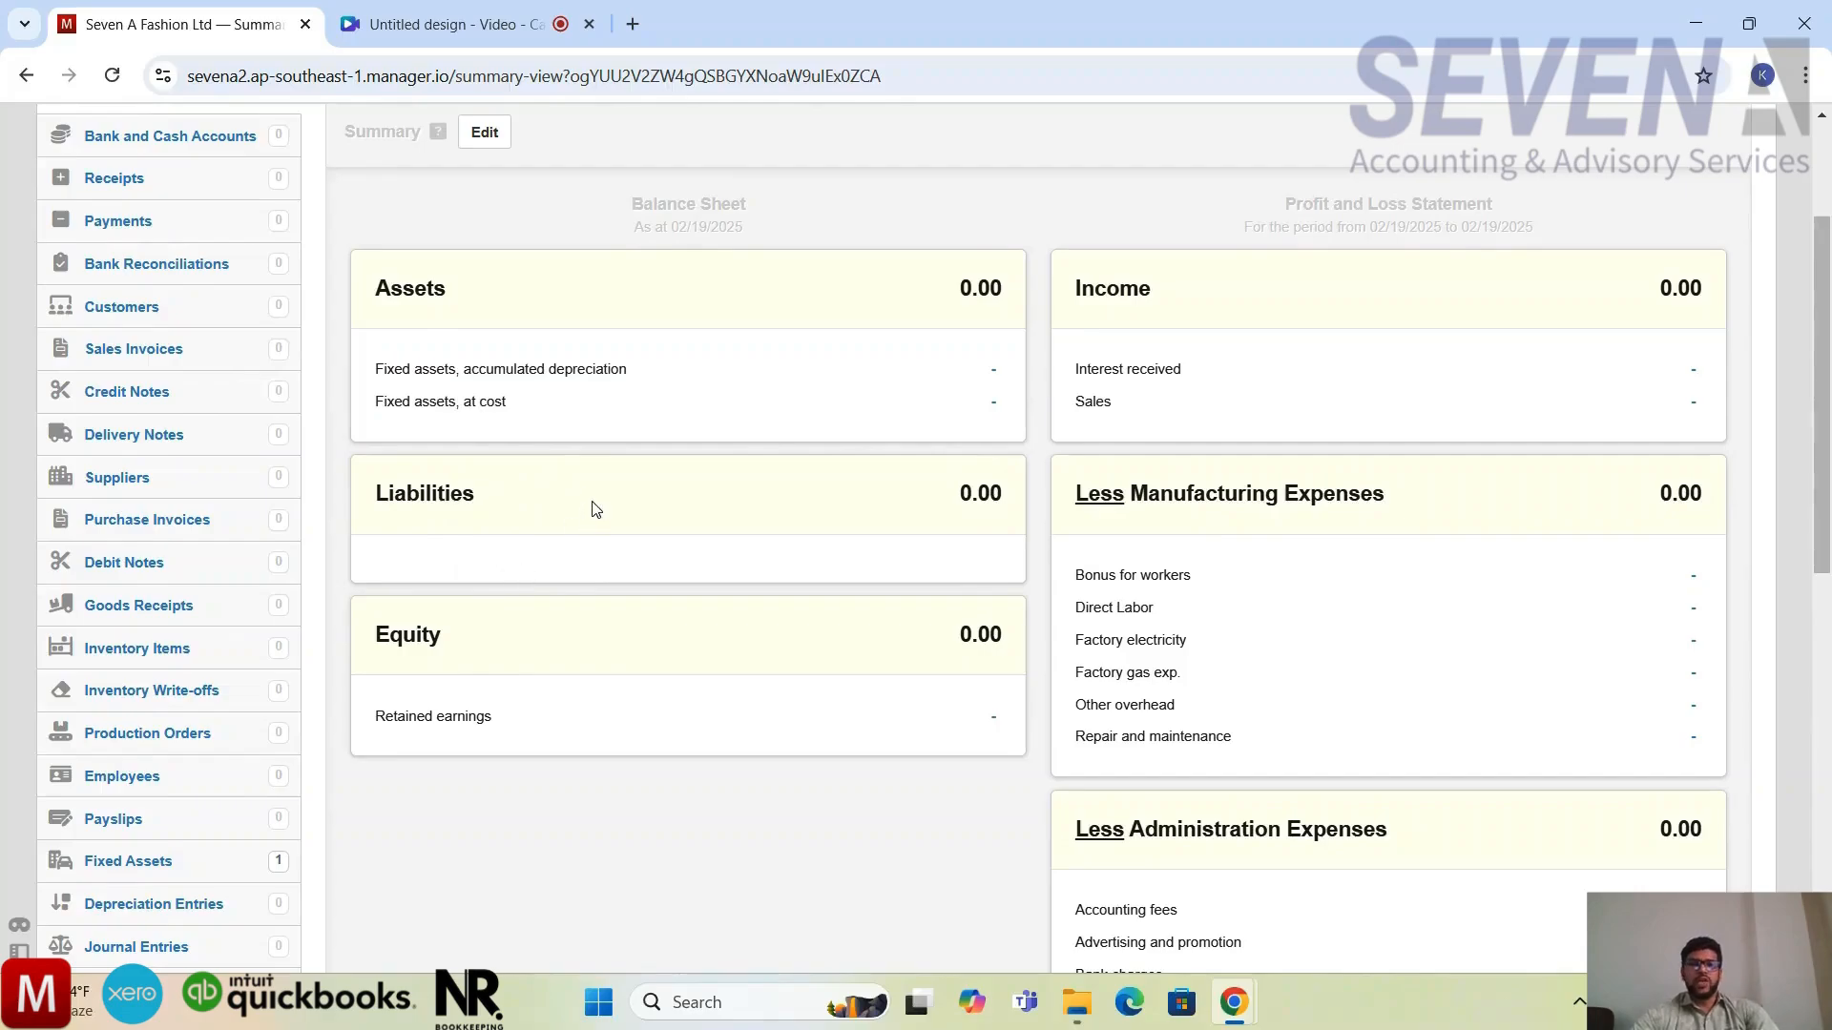
{"action": "scroll", "coordinate": [539, 484], "scroll_direction": "up", "scroll_amount": 1}
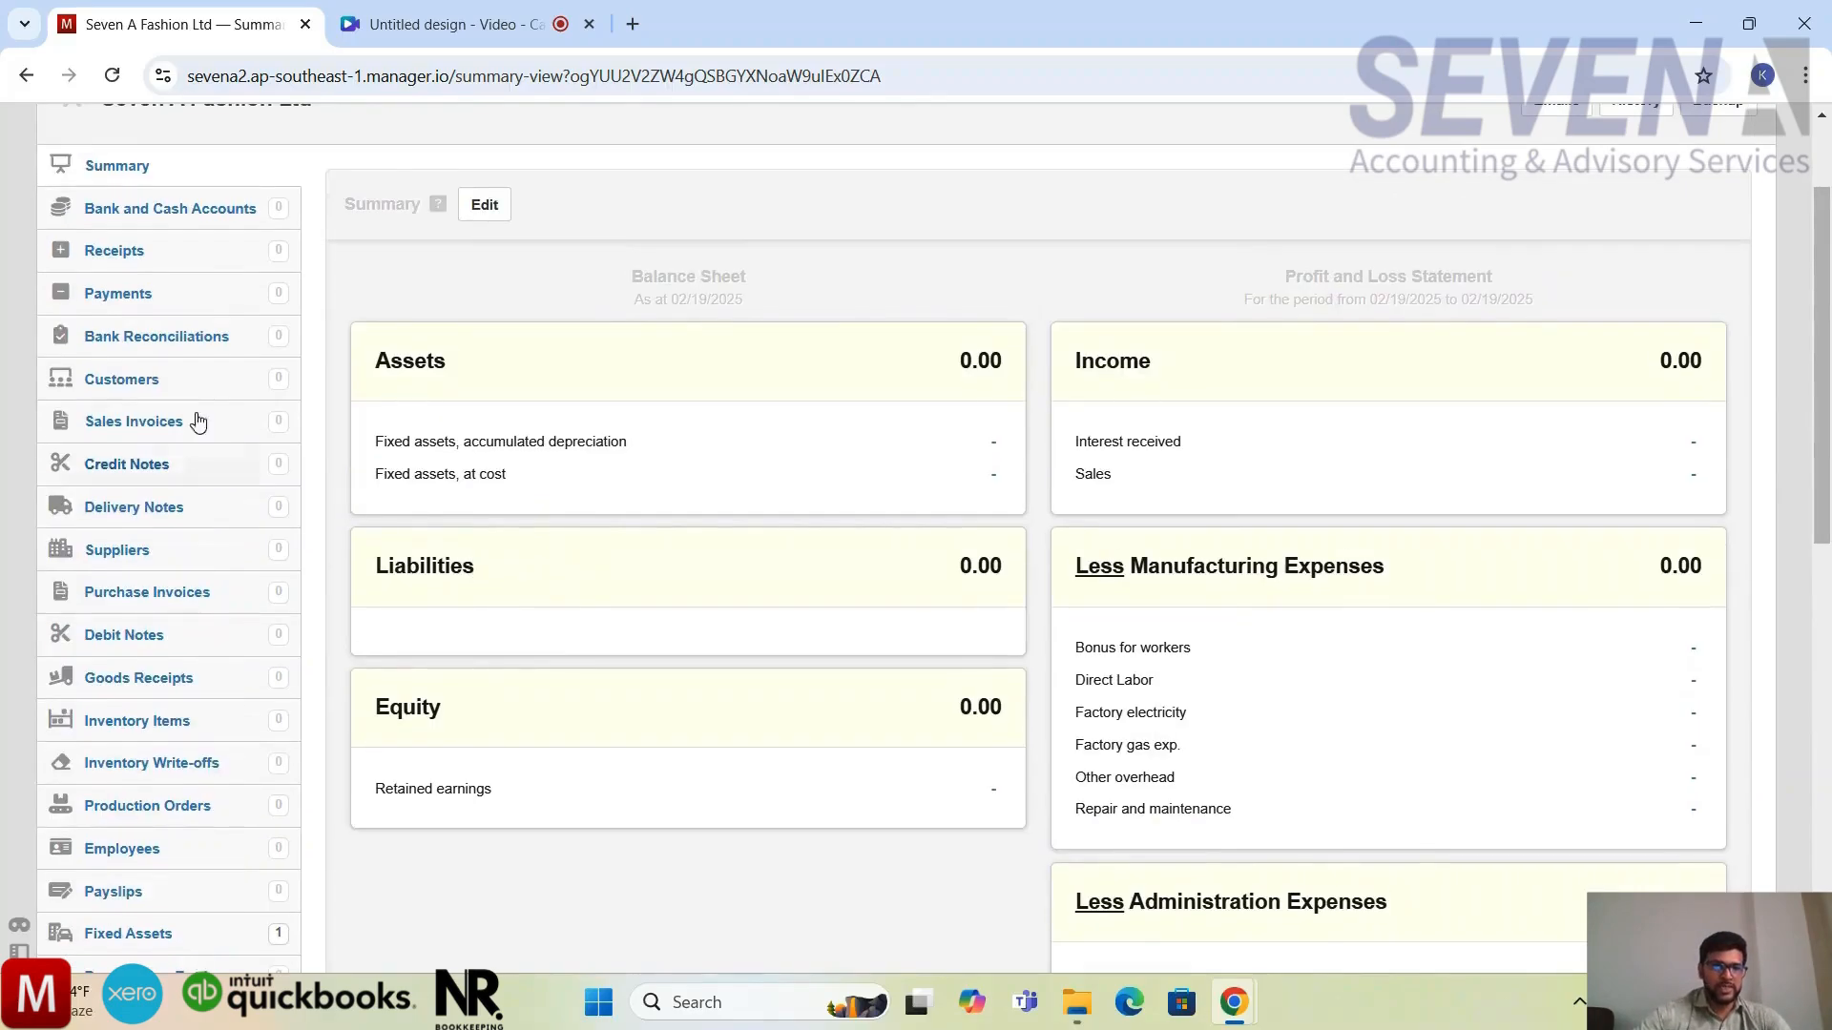
Start a new customer record and enter the customer's name
{"action": "left_click", "coordinate": [122, 379]}
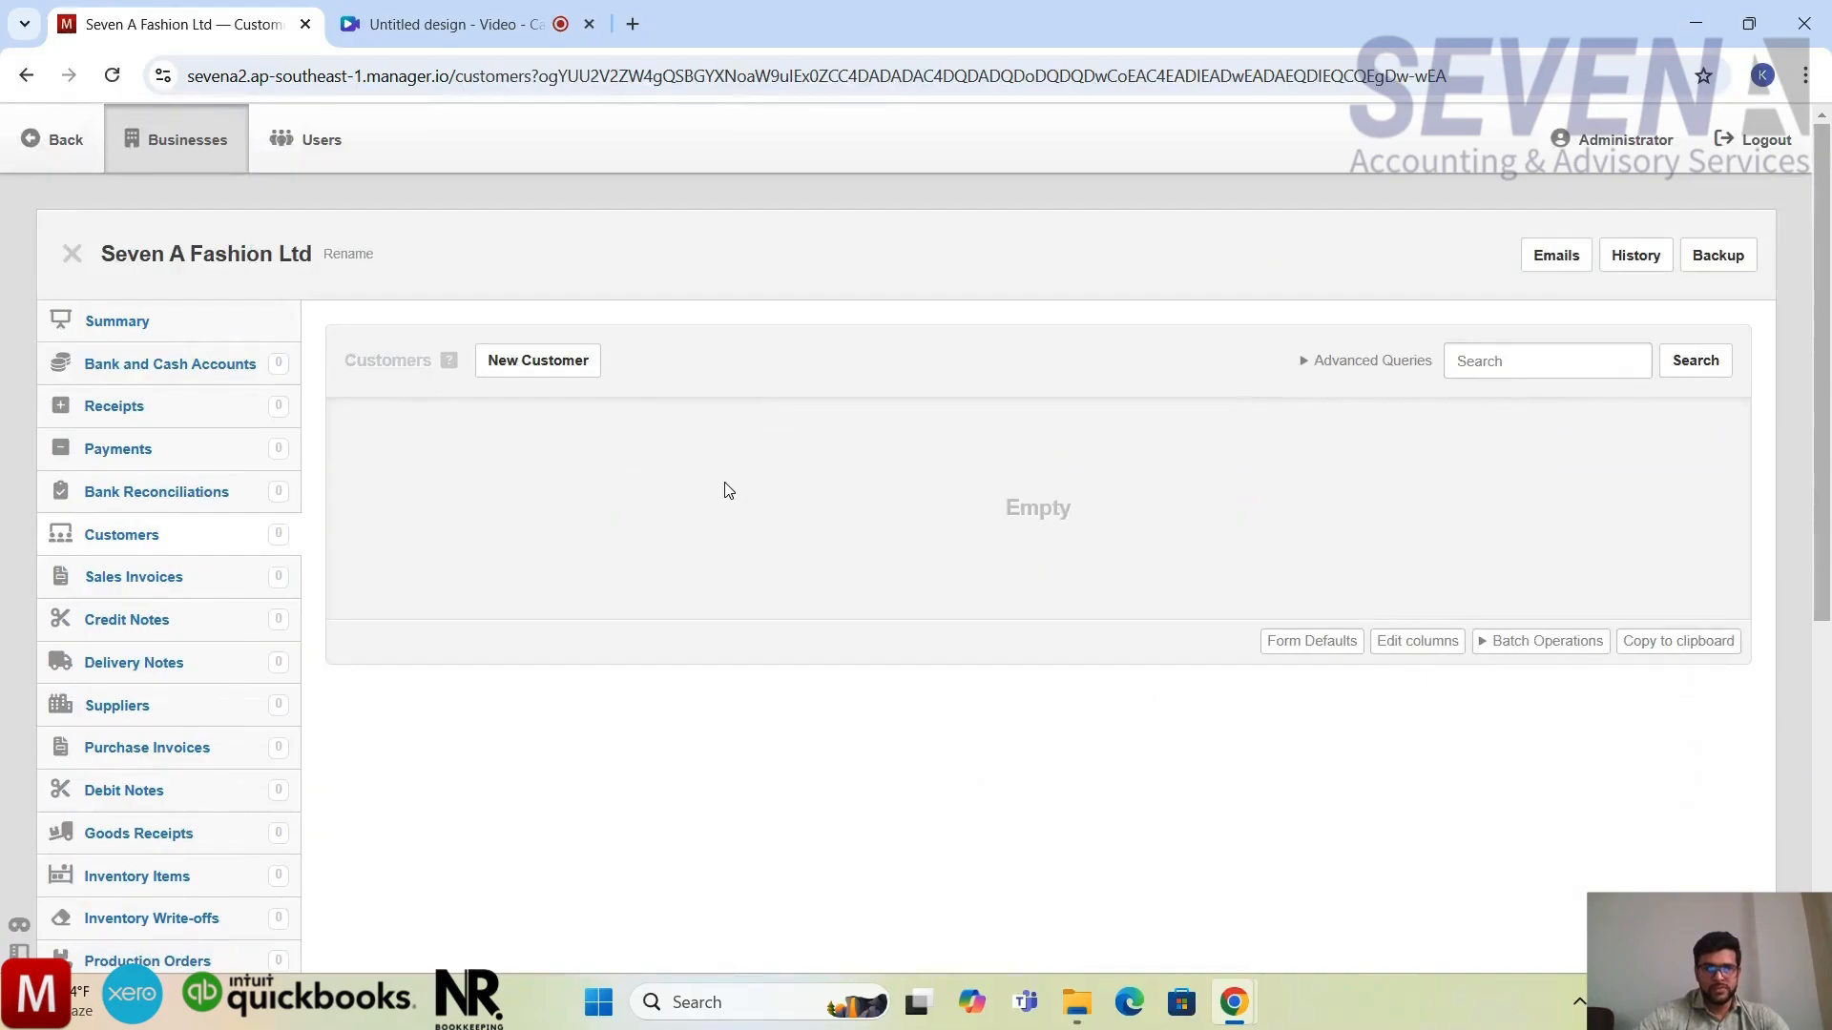
{"action": "left_click", "coordinate": [562, 369]}
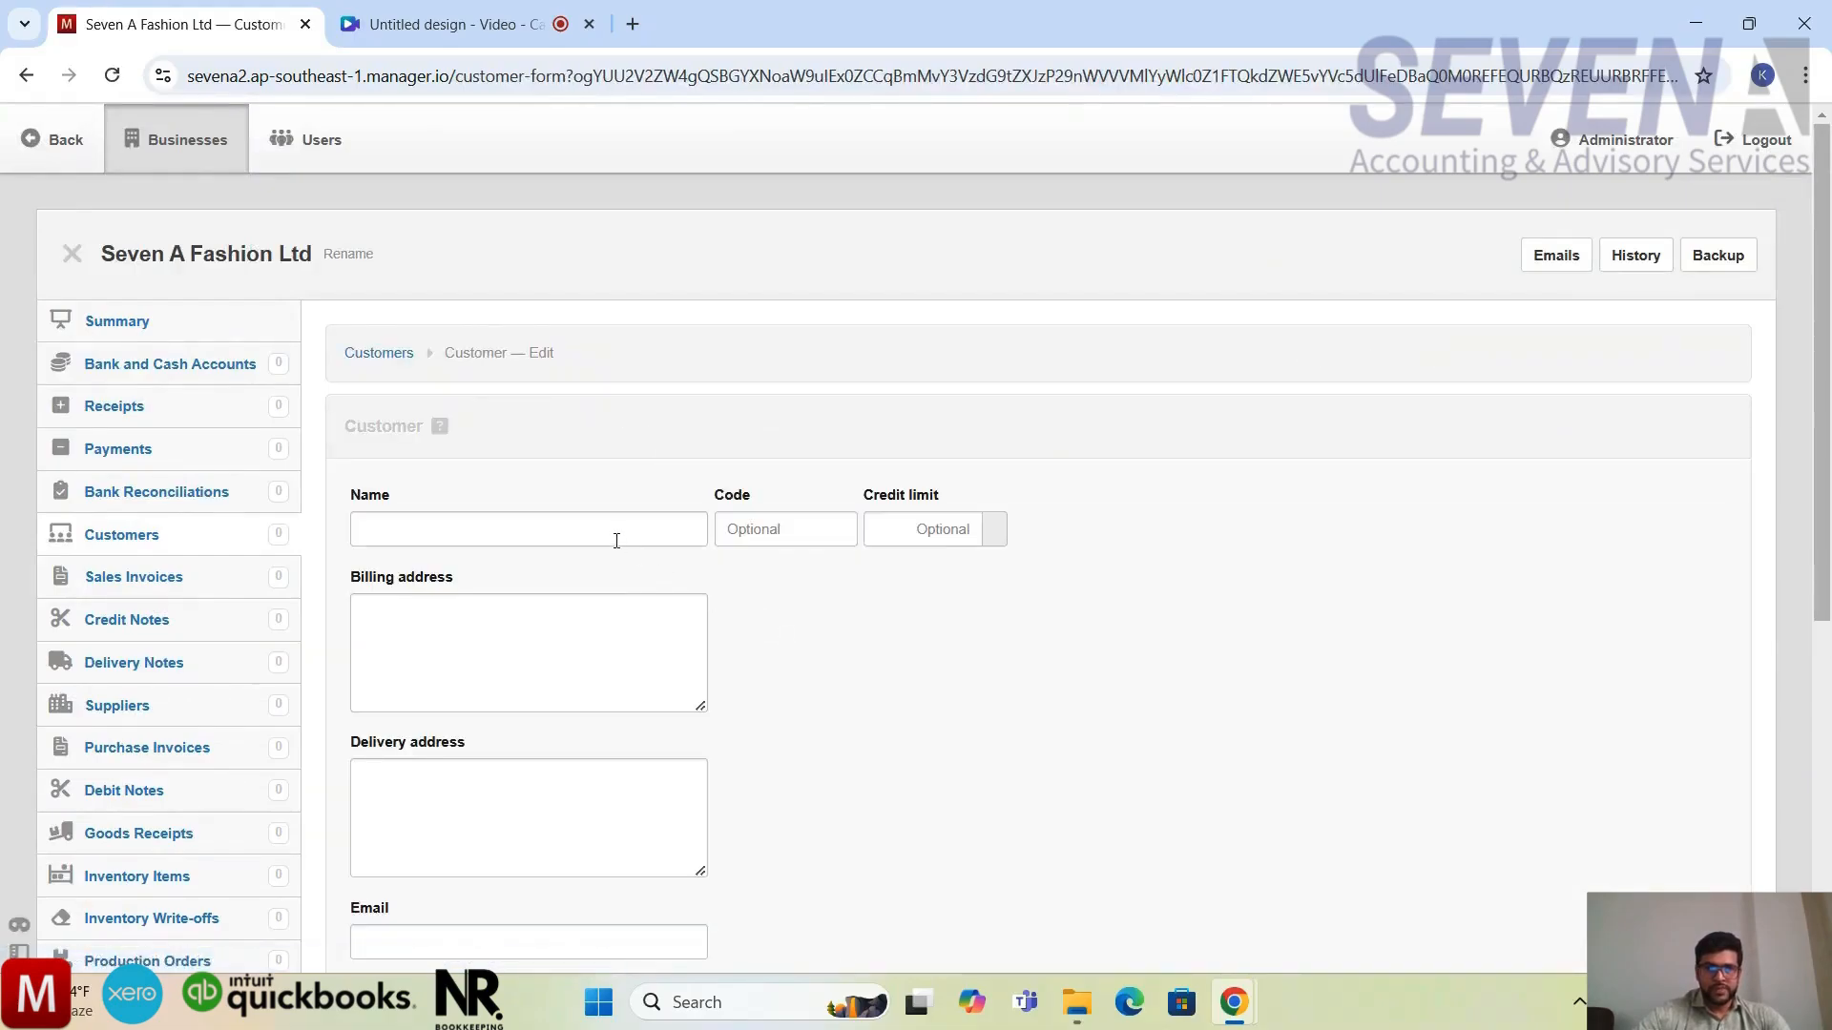
{"action": "left_click", "coordinate": [617, 540]}
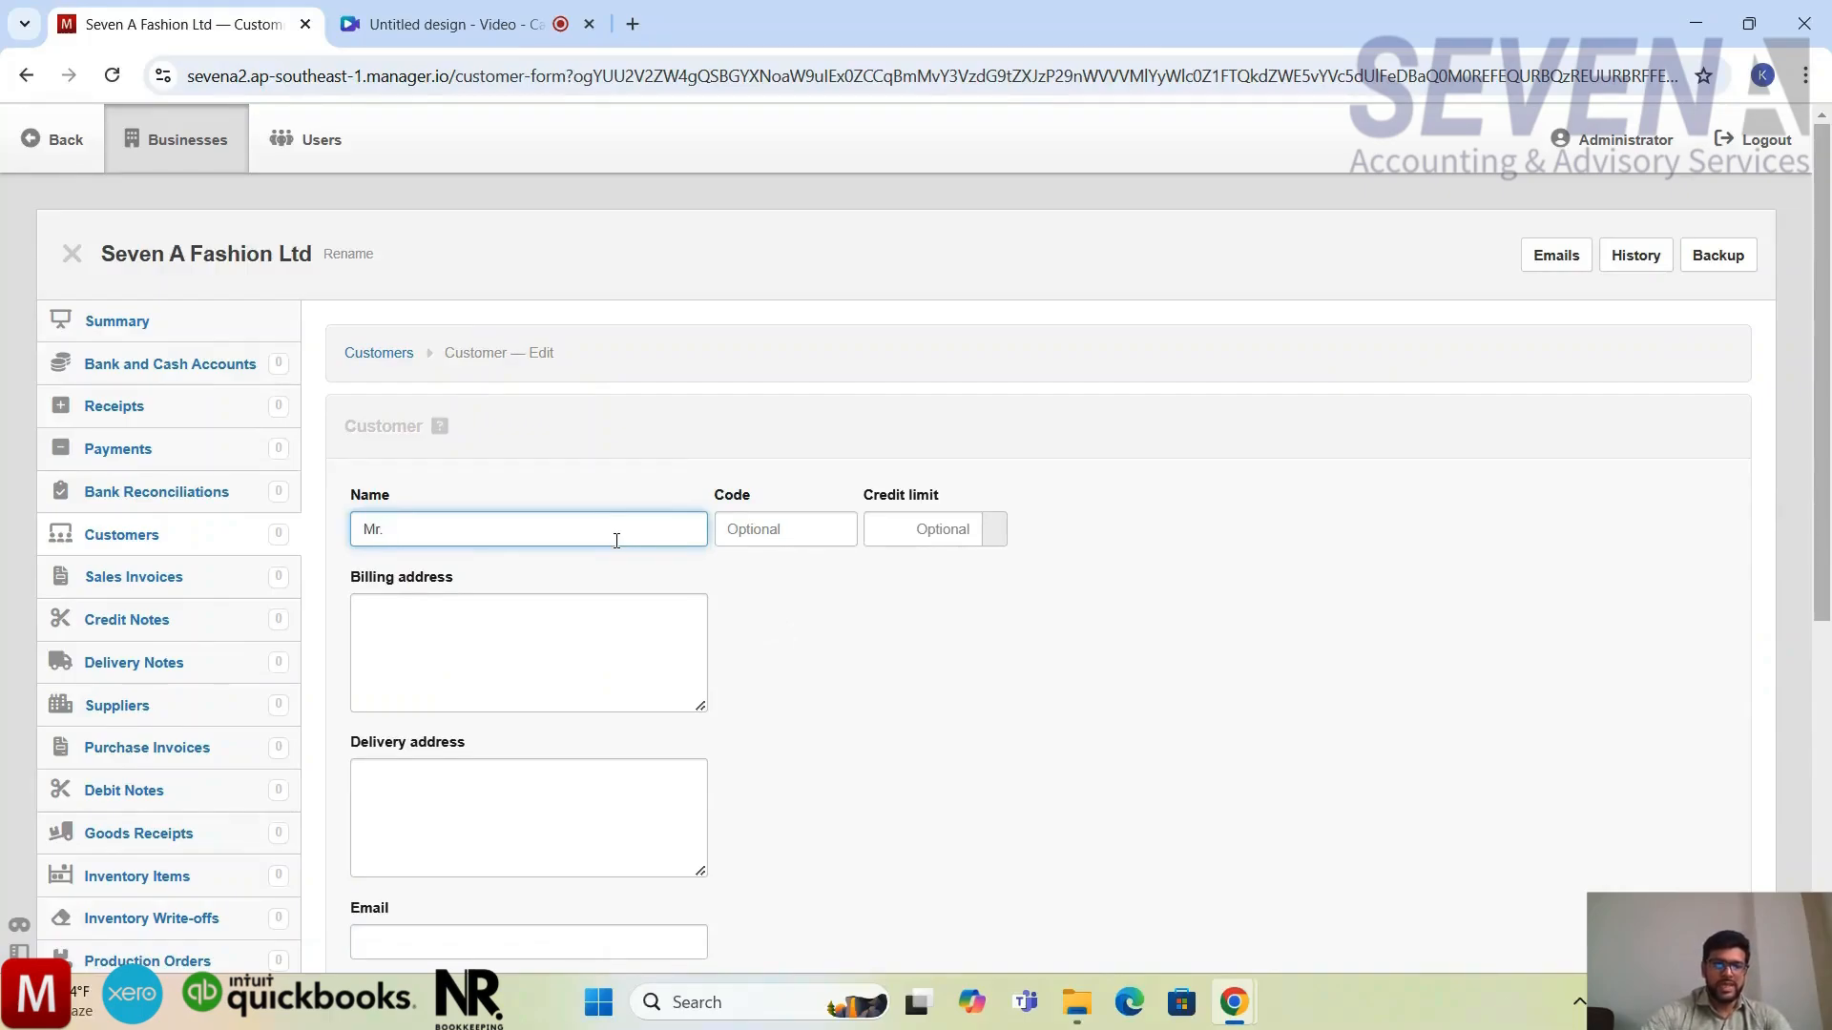
{"action": "type", "text": "X"}
{"action": "left_click", "coordinate": [824, 590]}
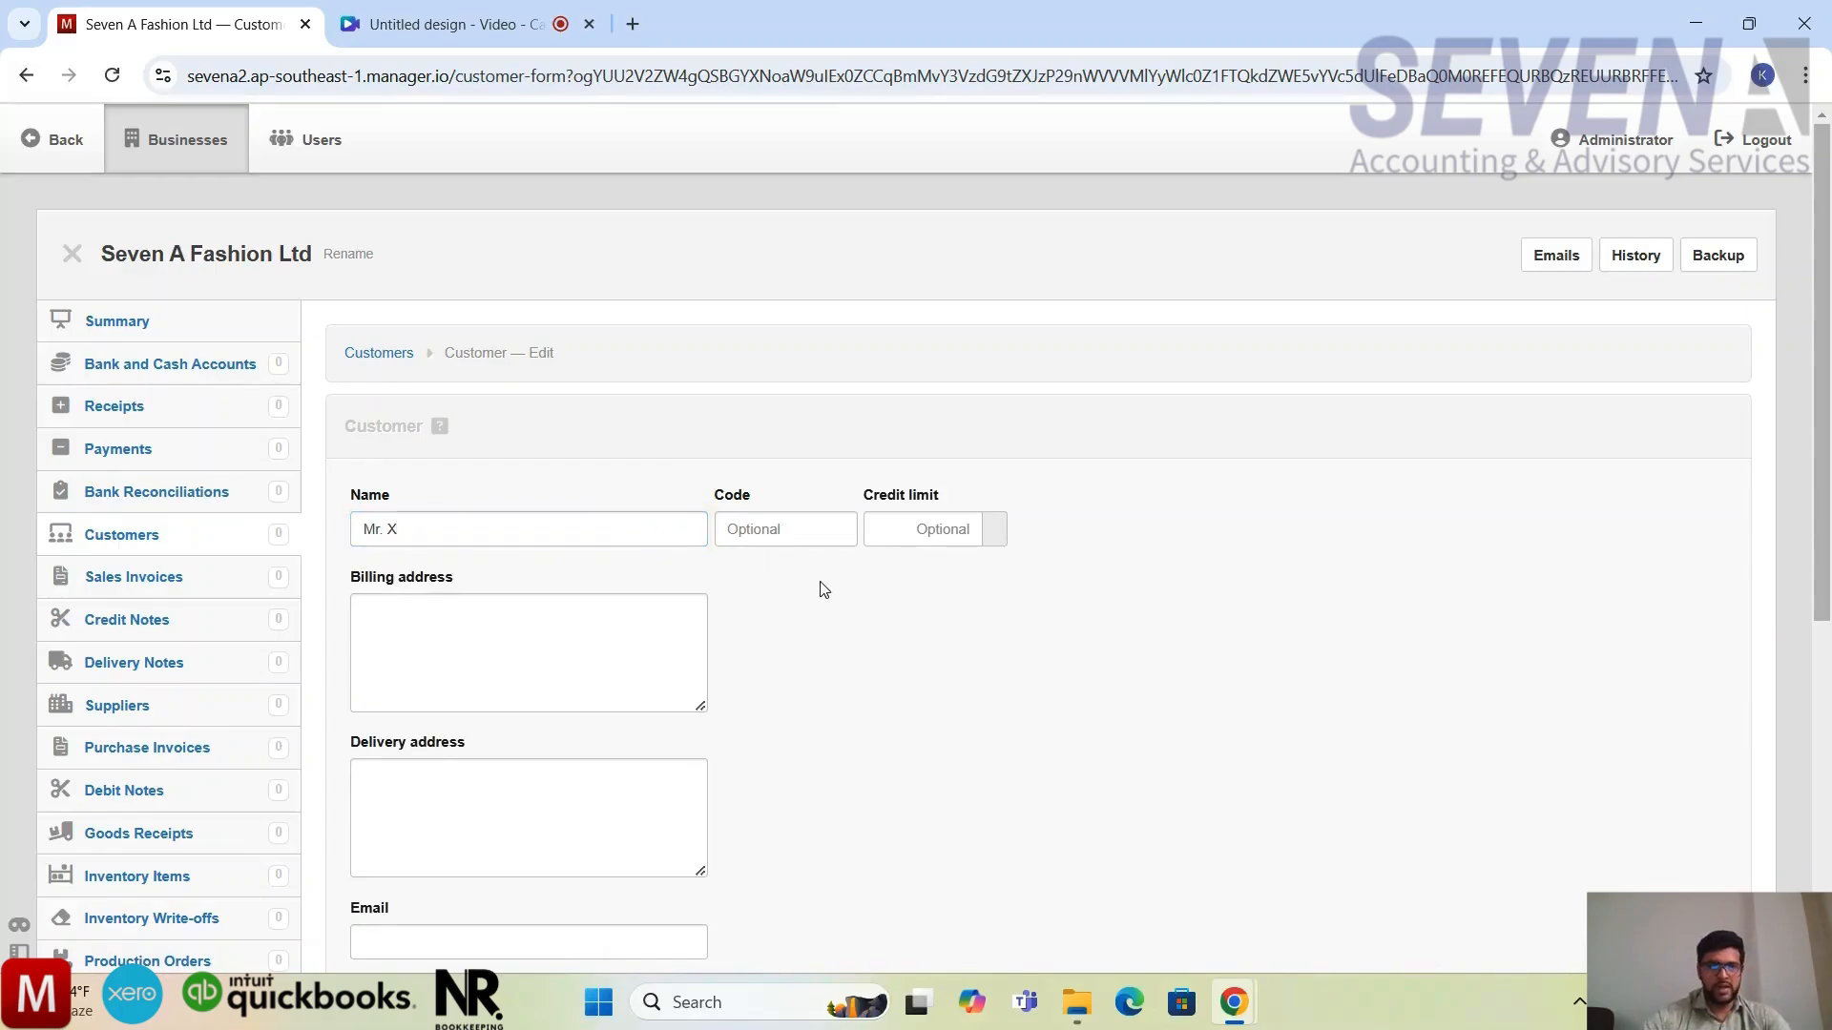
Review the address, email, due date autofill and image fields, leave them blank and create the customer
{"action": "left_click", "coordinate": [597, 669]}
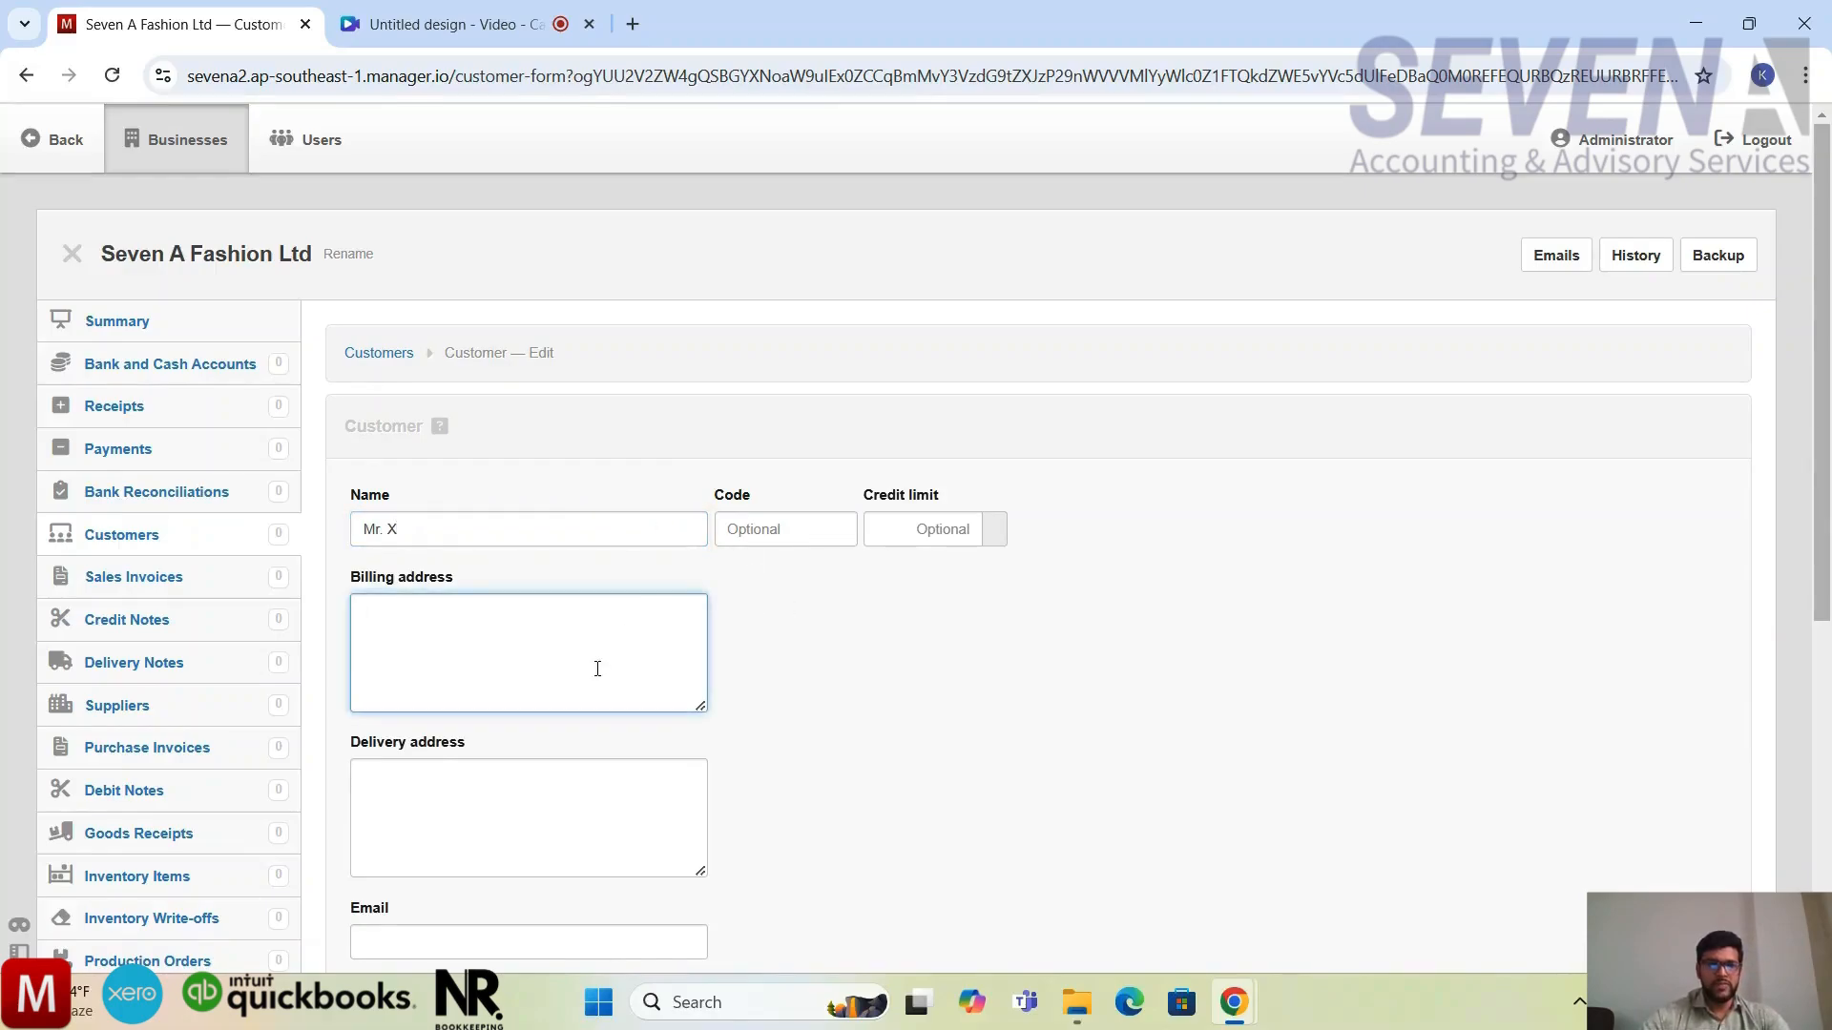
{"action": "left_click", "coordinate": [594, 772]}
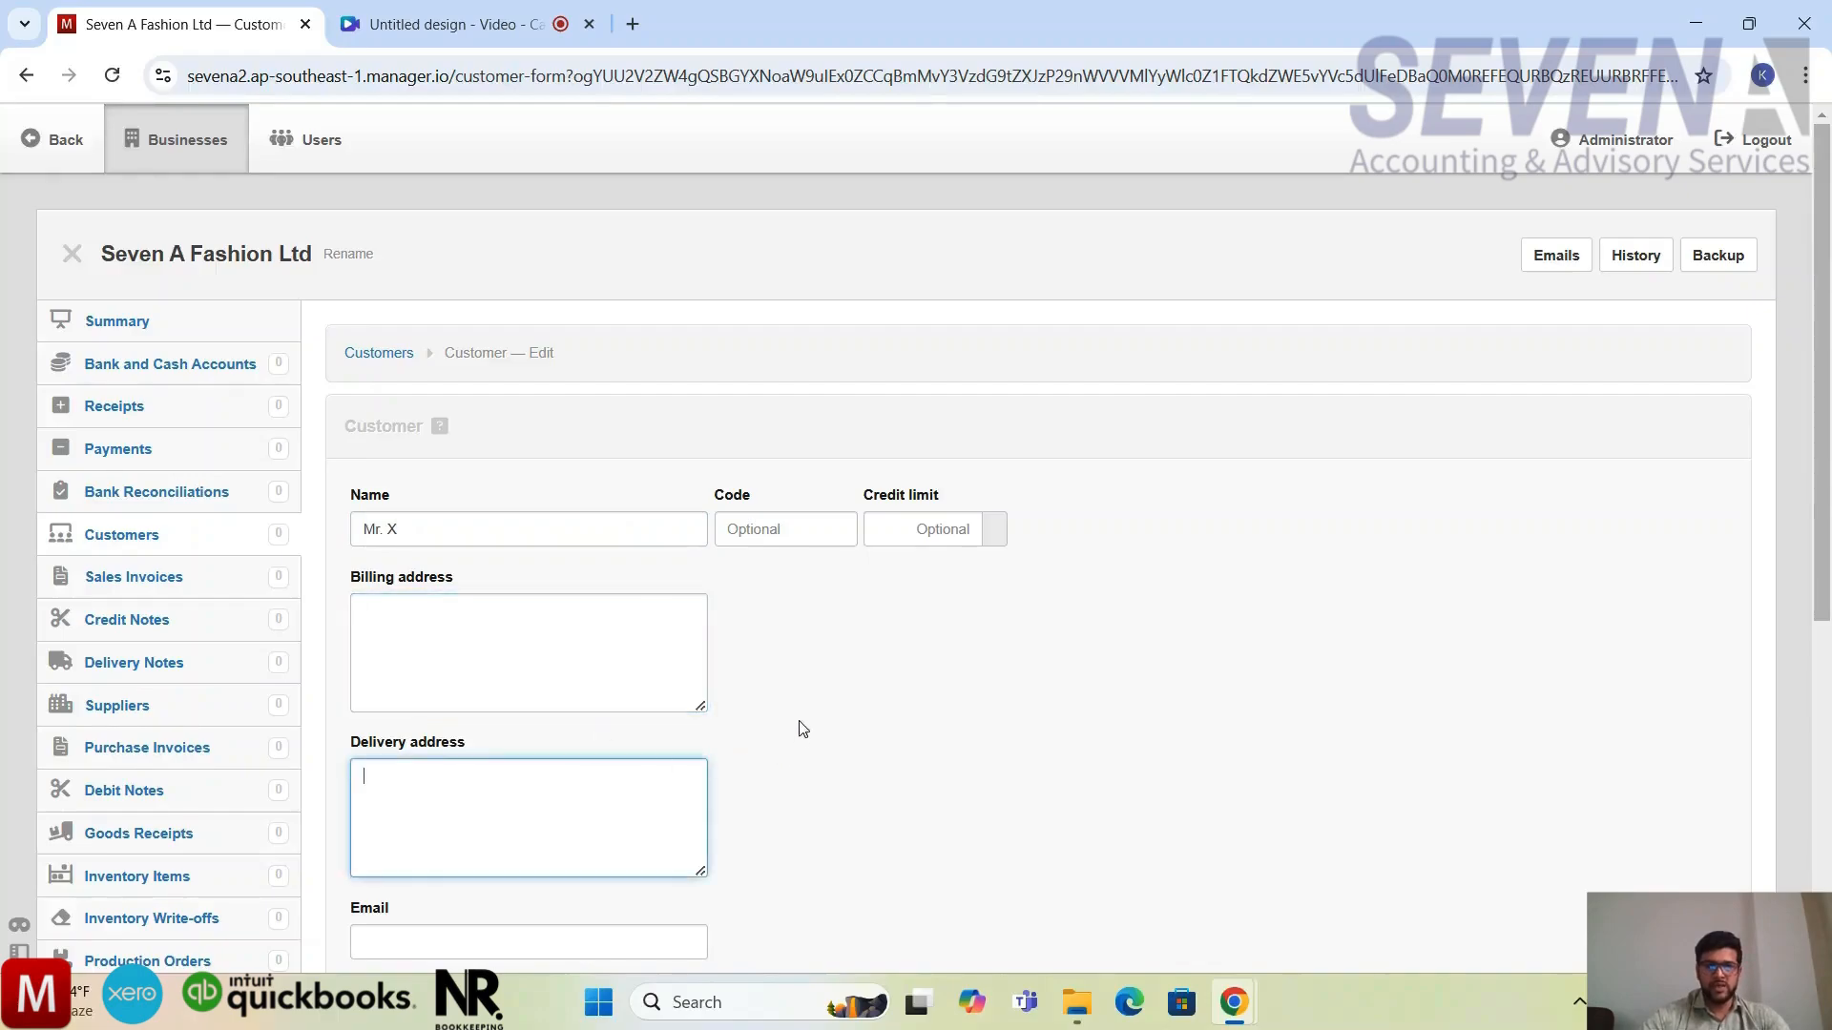
{"action": "scroll", "coordinate": [803, 729], "scroll_direction": "down", "scroll_amount": 1}
{"action": "scroll", "coordinate": [806, 712], "scroll_direction": "down", "scroll_amount": 1}
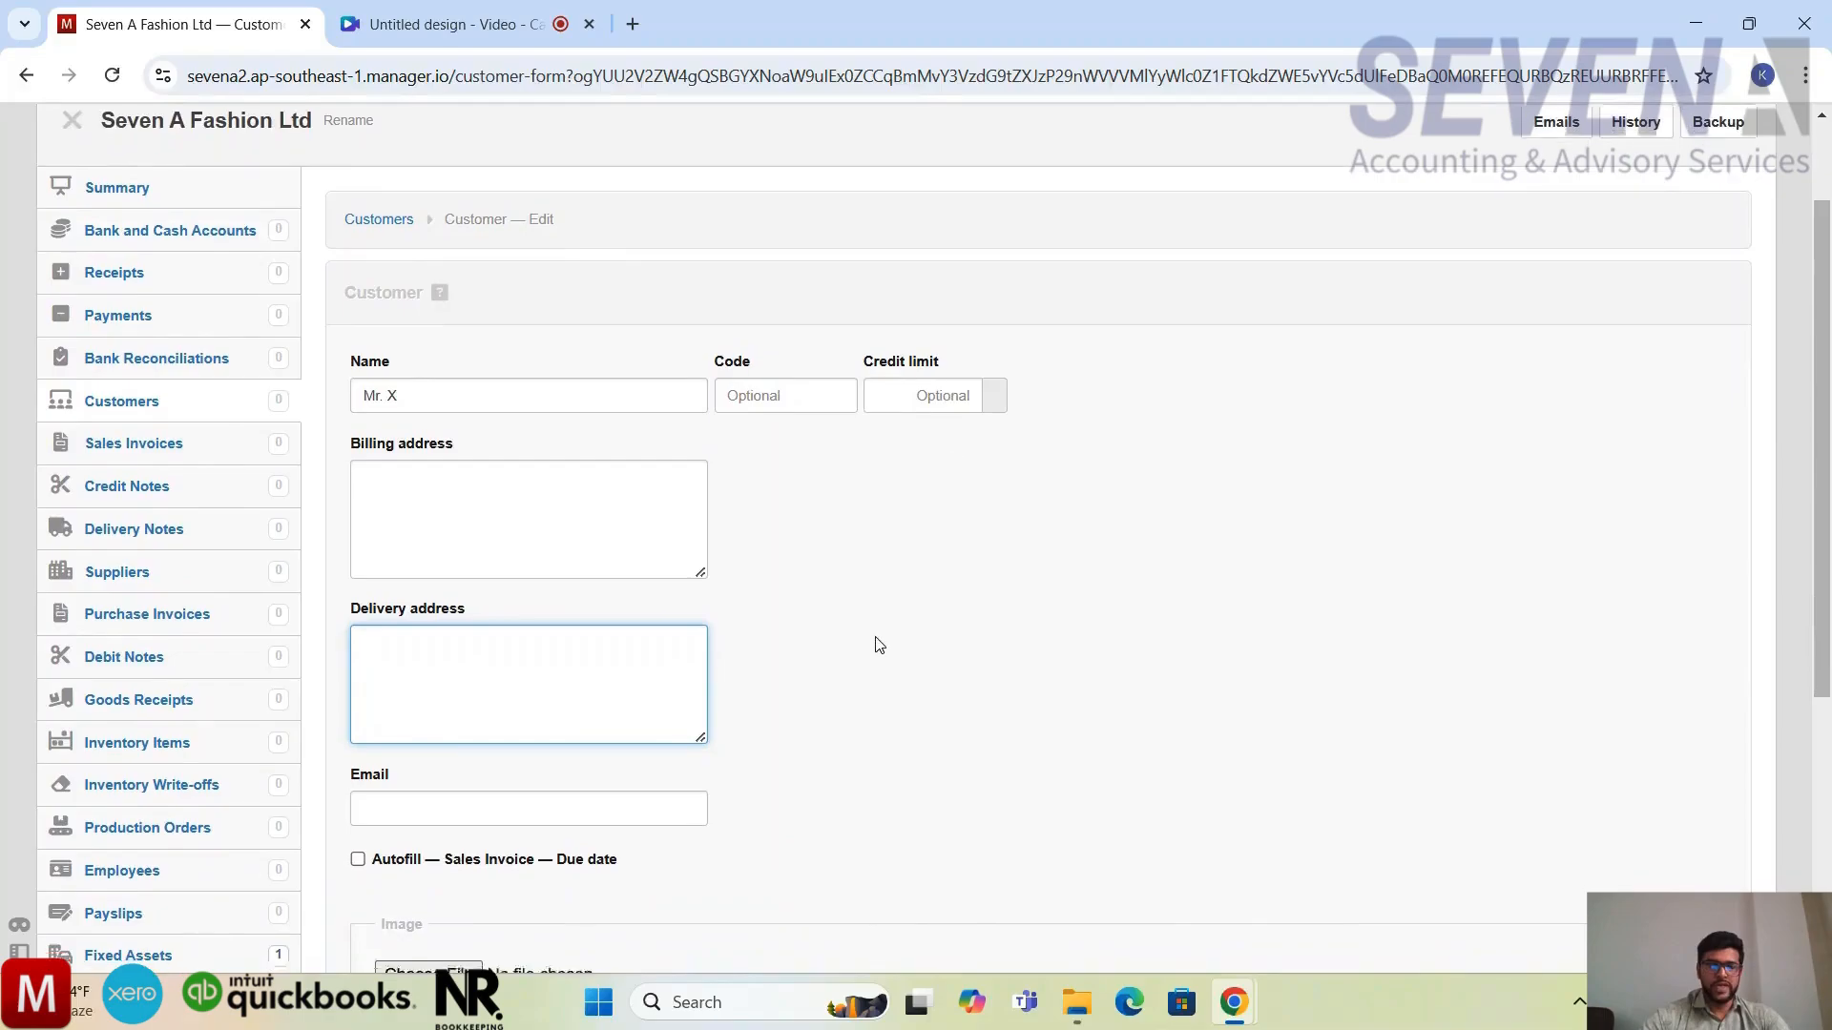
{"action": "scroll", "coordinate": [874, 642], "scroll_direction": "down", "scroll_amount": 2}
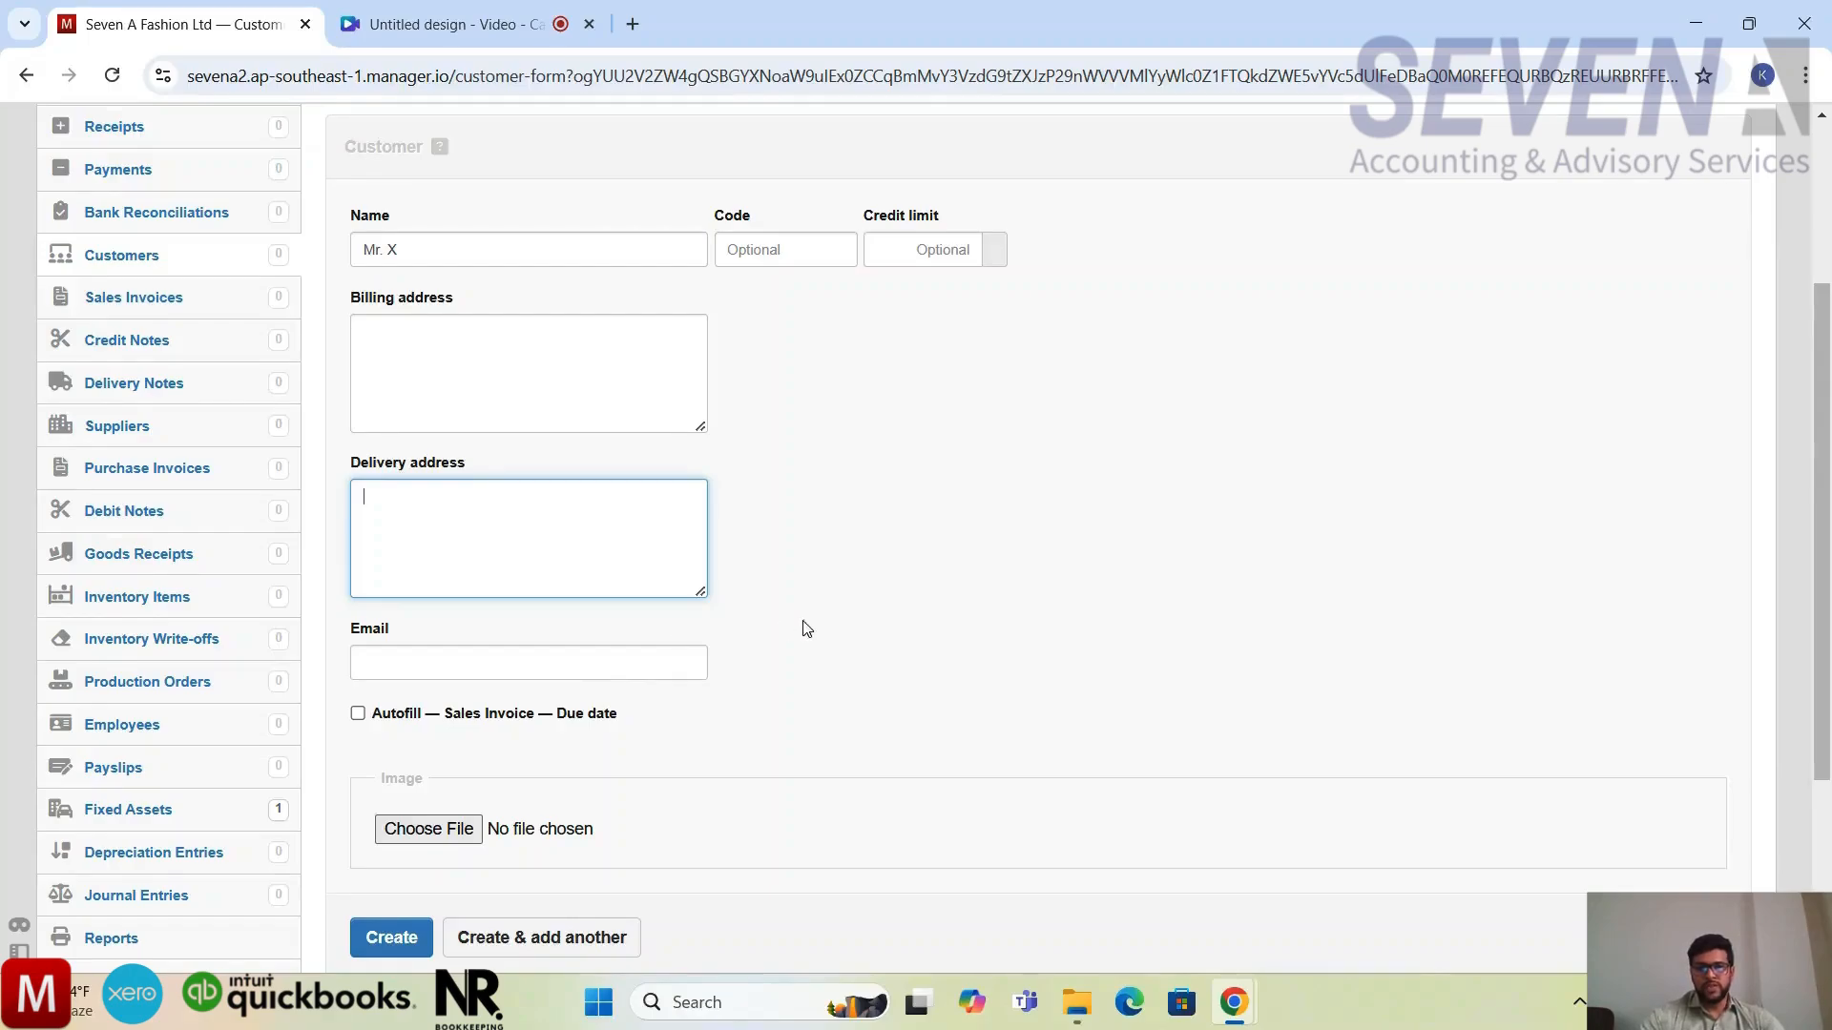
{"action": "scroll", "coordinate": [818, 641], "scroll_direction": "down", "scroll_amount": 1}
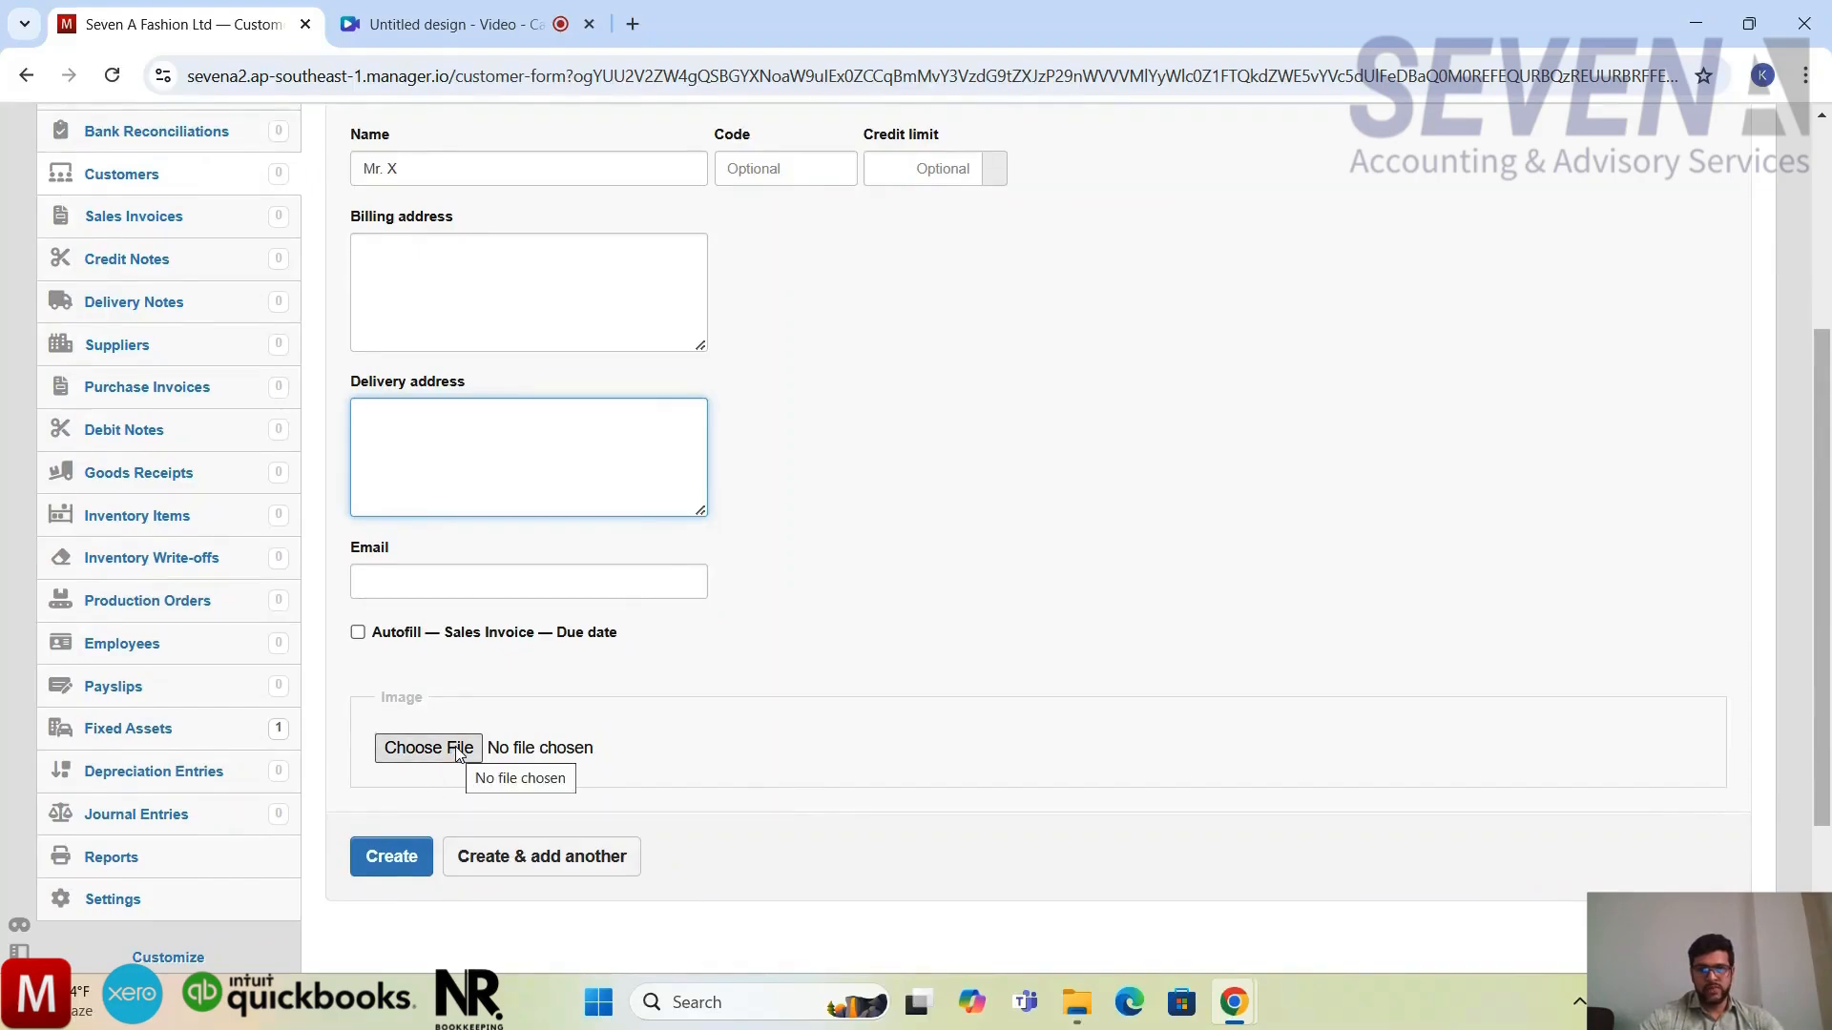
{"action": "scroll", "coordinate": [683, 593], "scroll_direction": "up", "scroll_amount": 2}
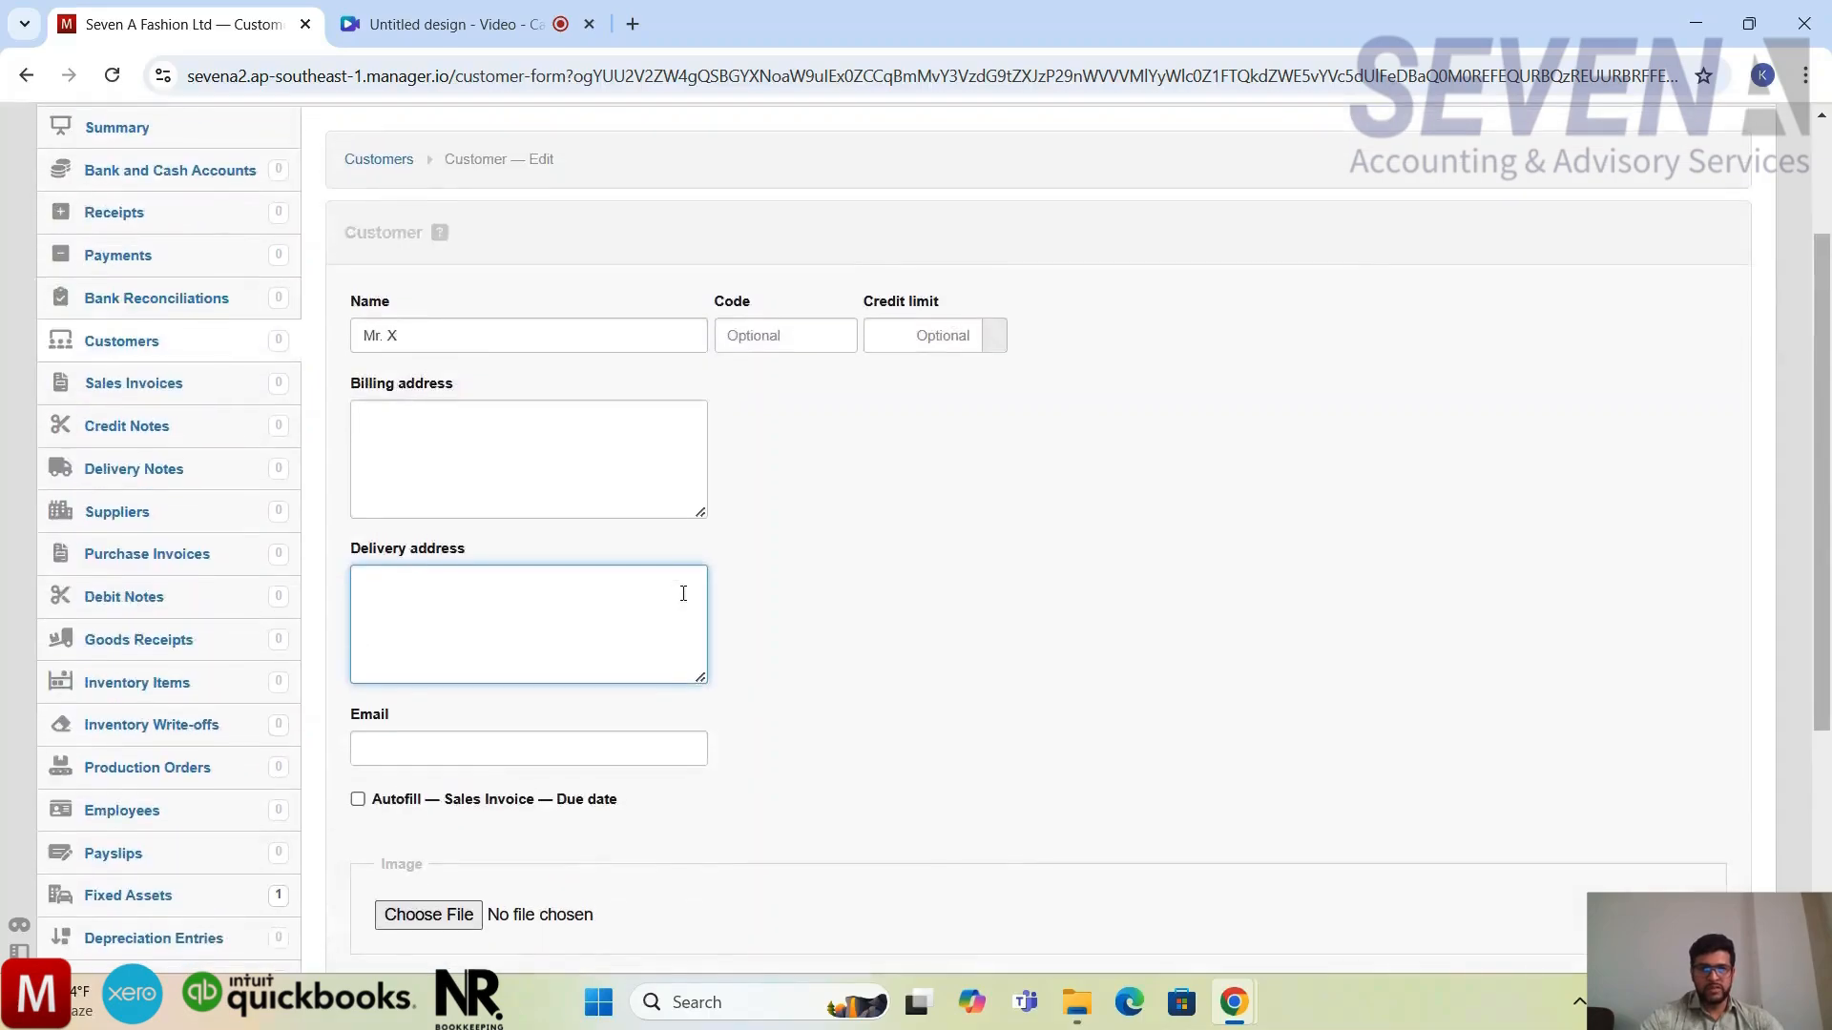
{"action": "scroll", "coordinate": [684, 593], "scroll_direction": "down", "scroll_amount": 2}
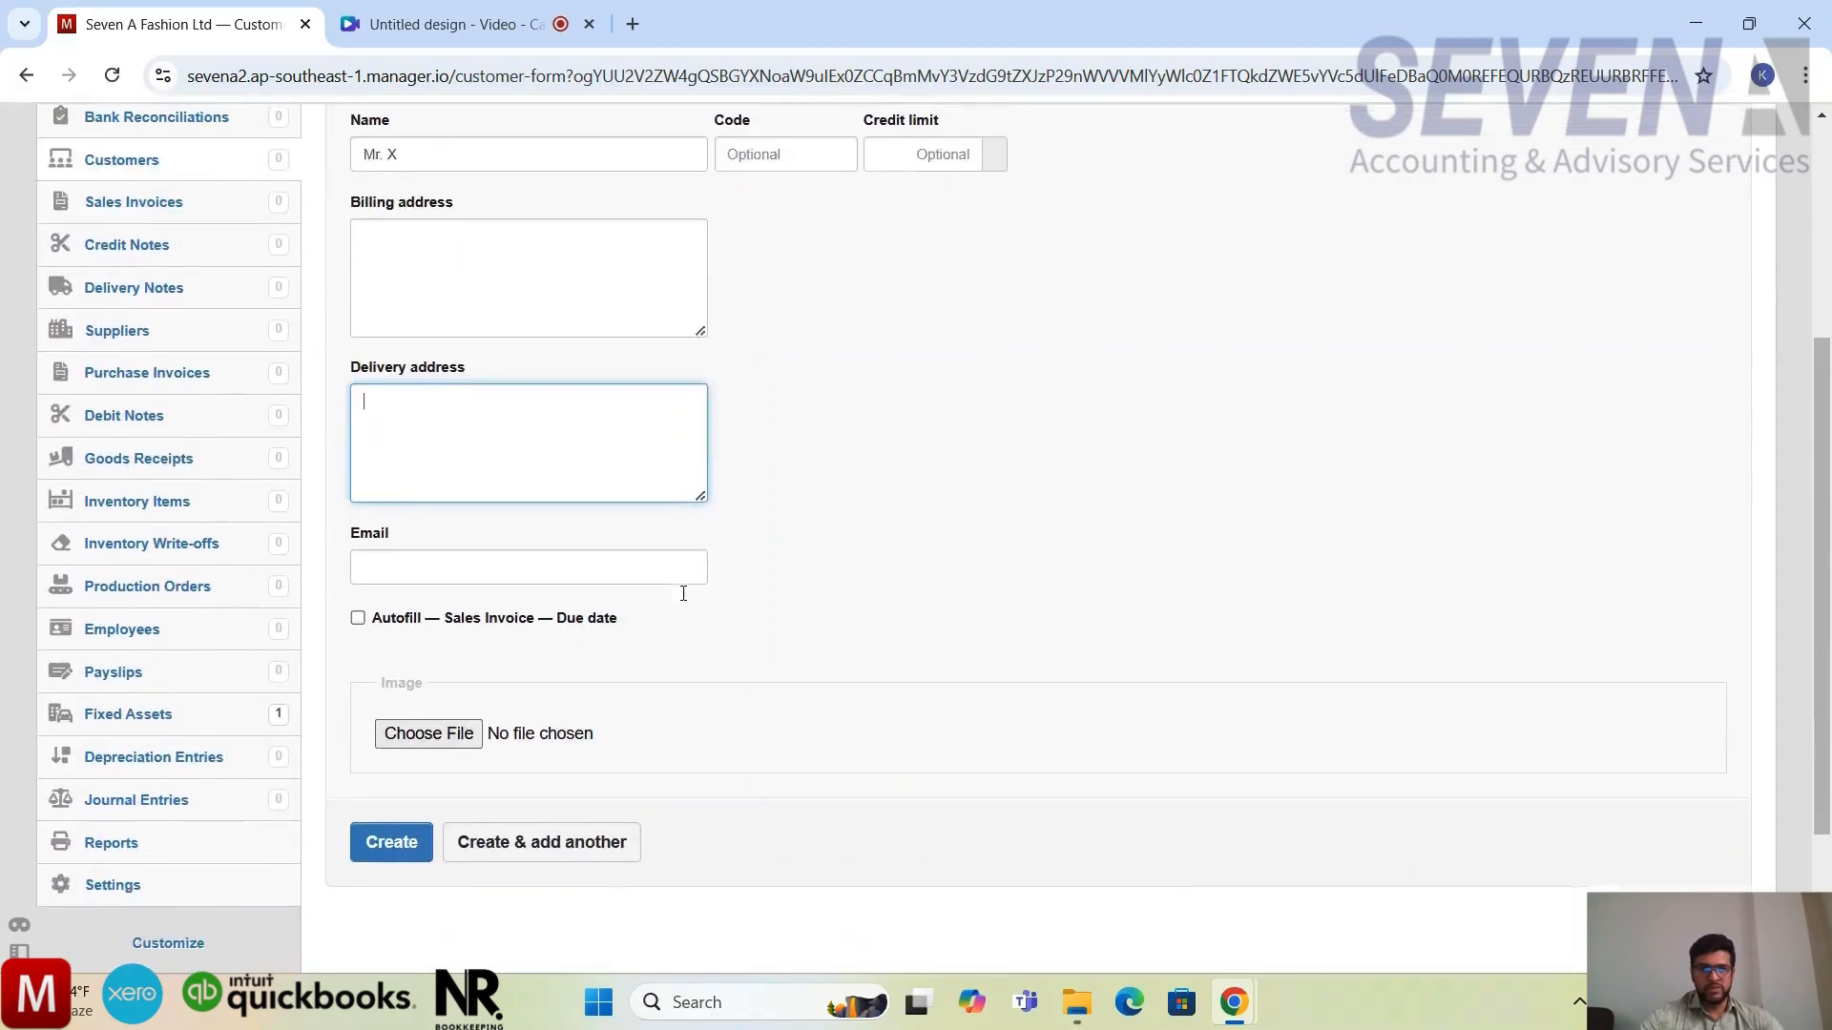
{"action": "left_click", "coordinate": [393, 839]}
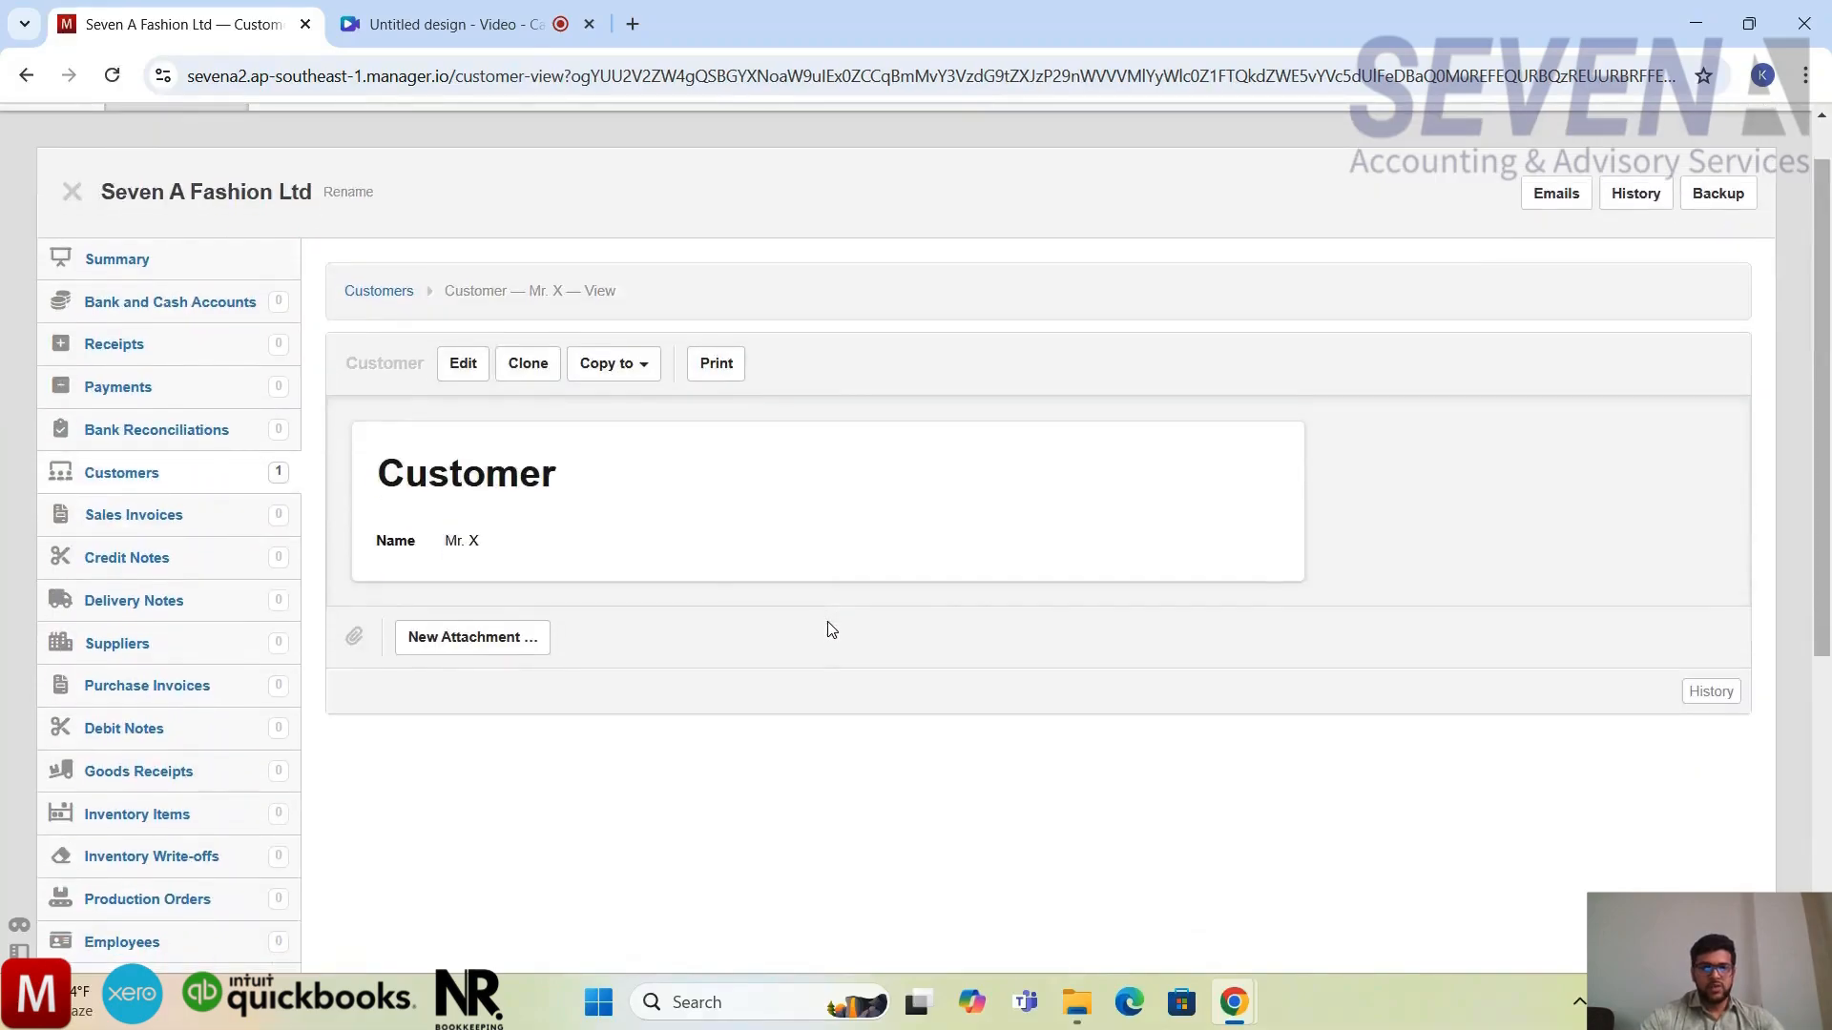
Return from the new customer's record to the business summary and check Accounts receivable under Assets
{"action": "scroll", "coordinate": [821, 627], "scroll_direction": "up", "scroll_amount": 1}
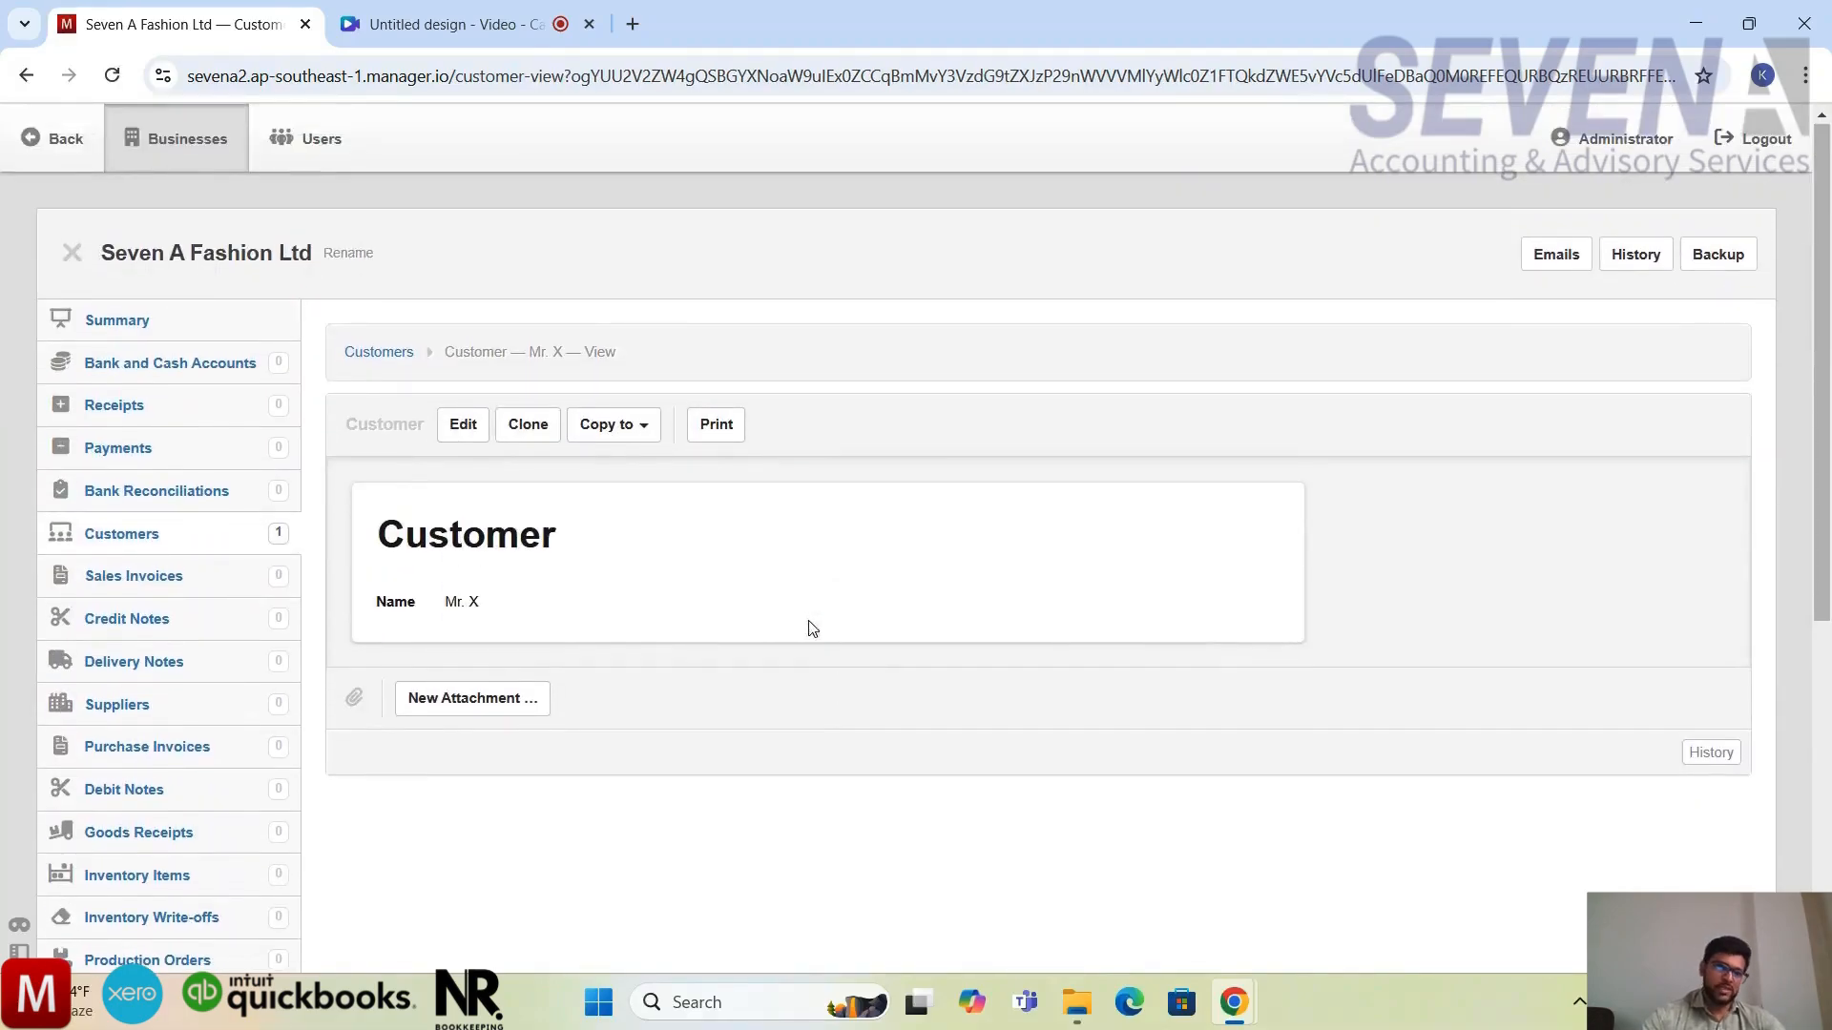
{"action": "left_click", "coordinate": [167, 325]}
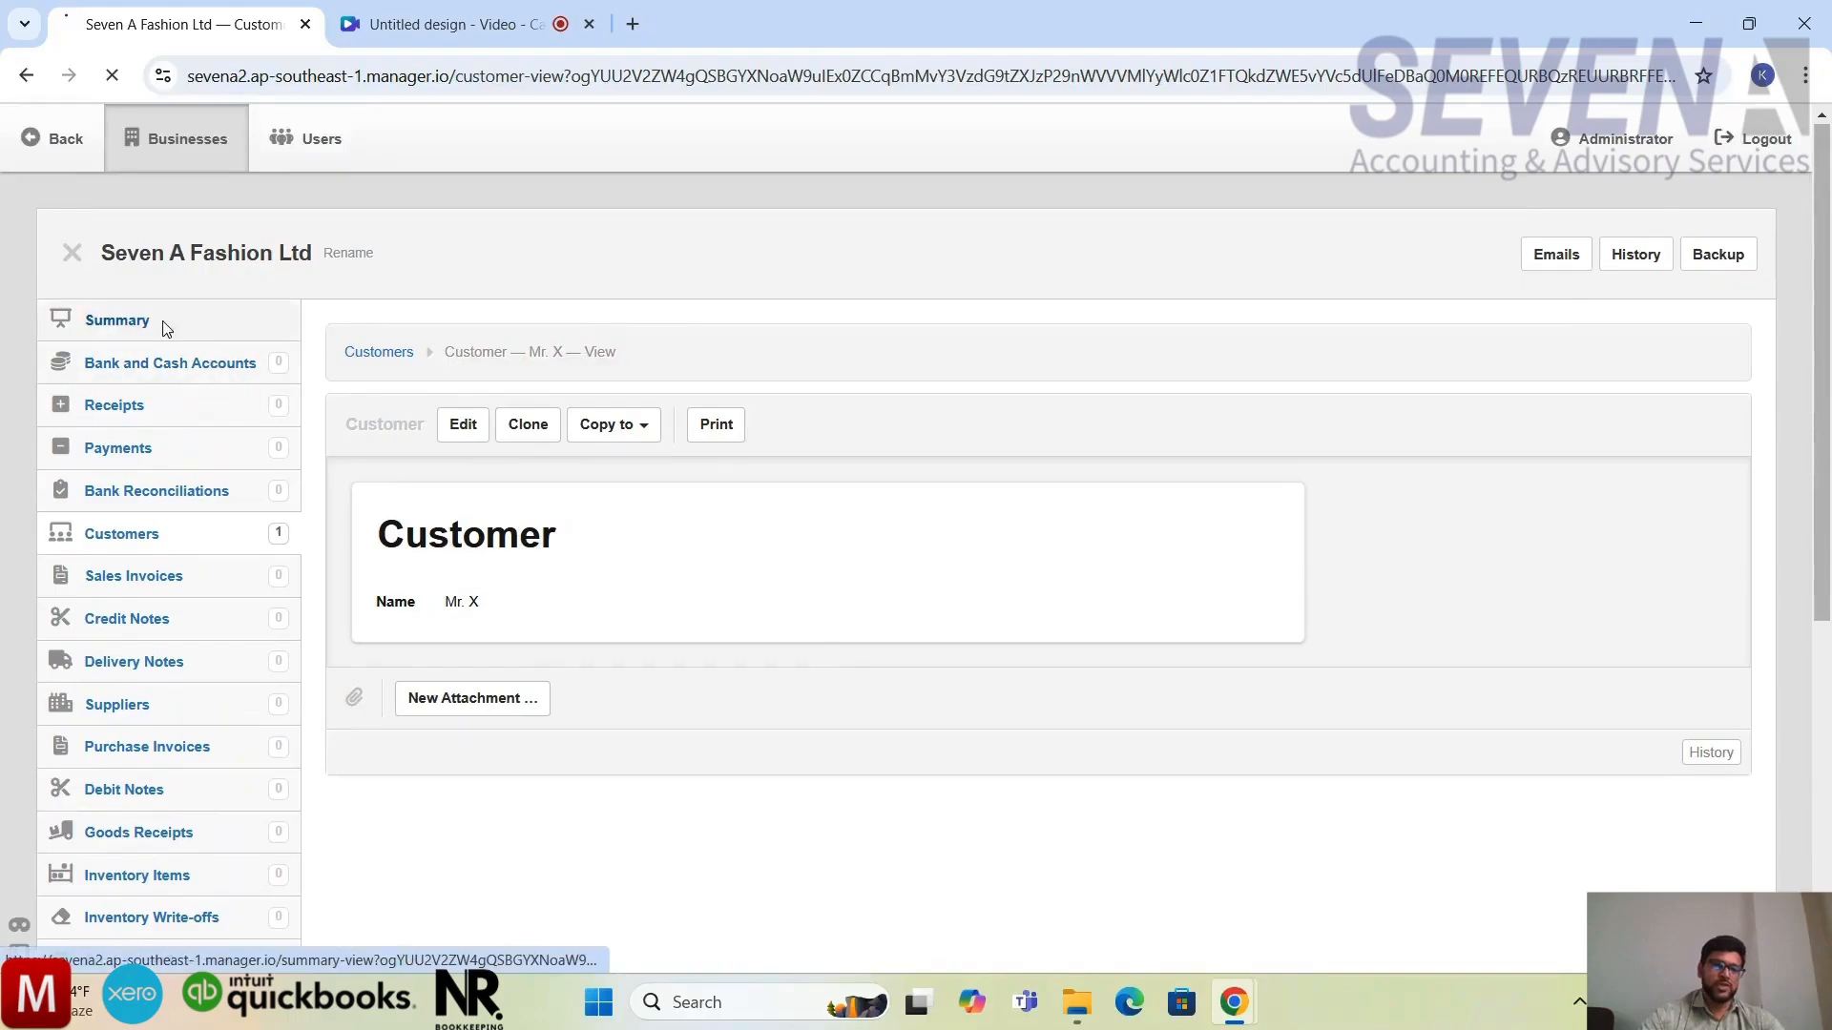
{"action": "scroll", "coordinate": [911, 644], "scroll_direction": "down", "scroll_amount": 2}
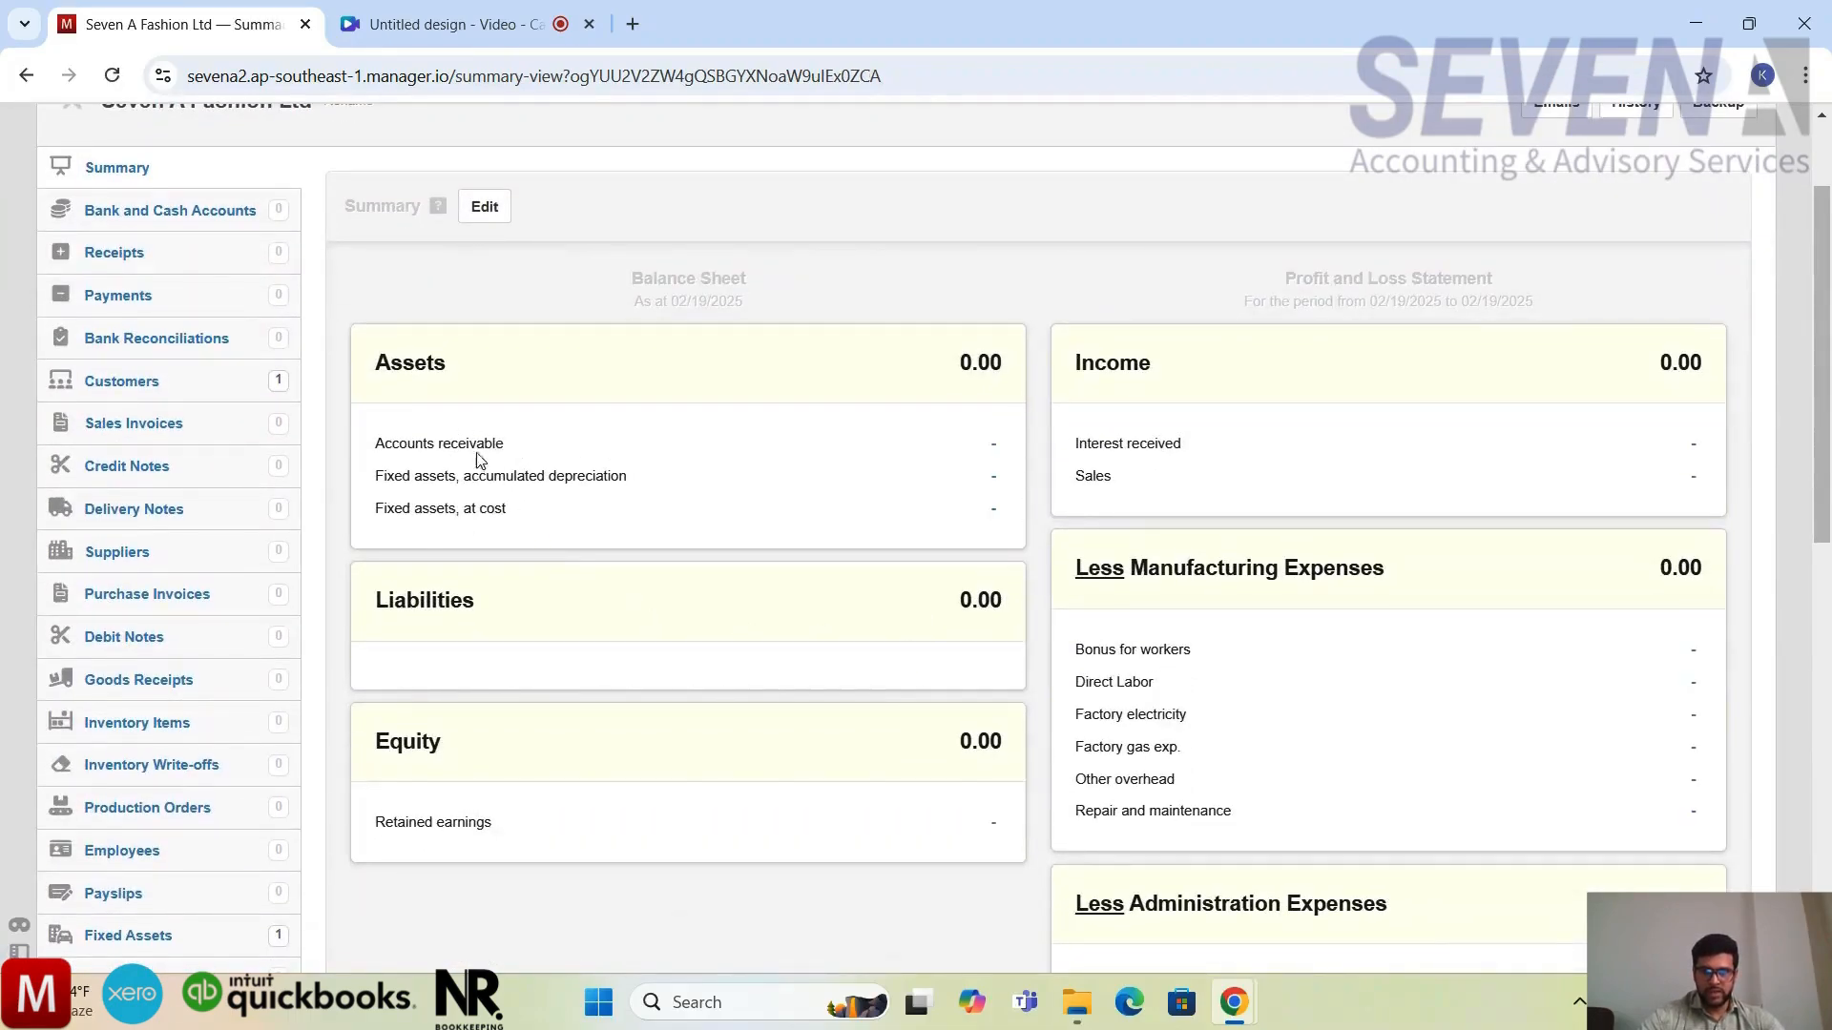
{"action": "left_click_drag", "start_coordinate": [506, 452], "coordinate": [379, 448]}
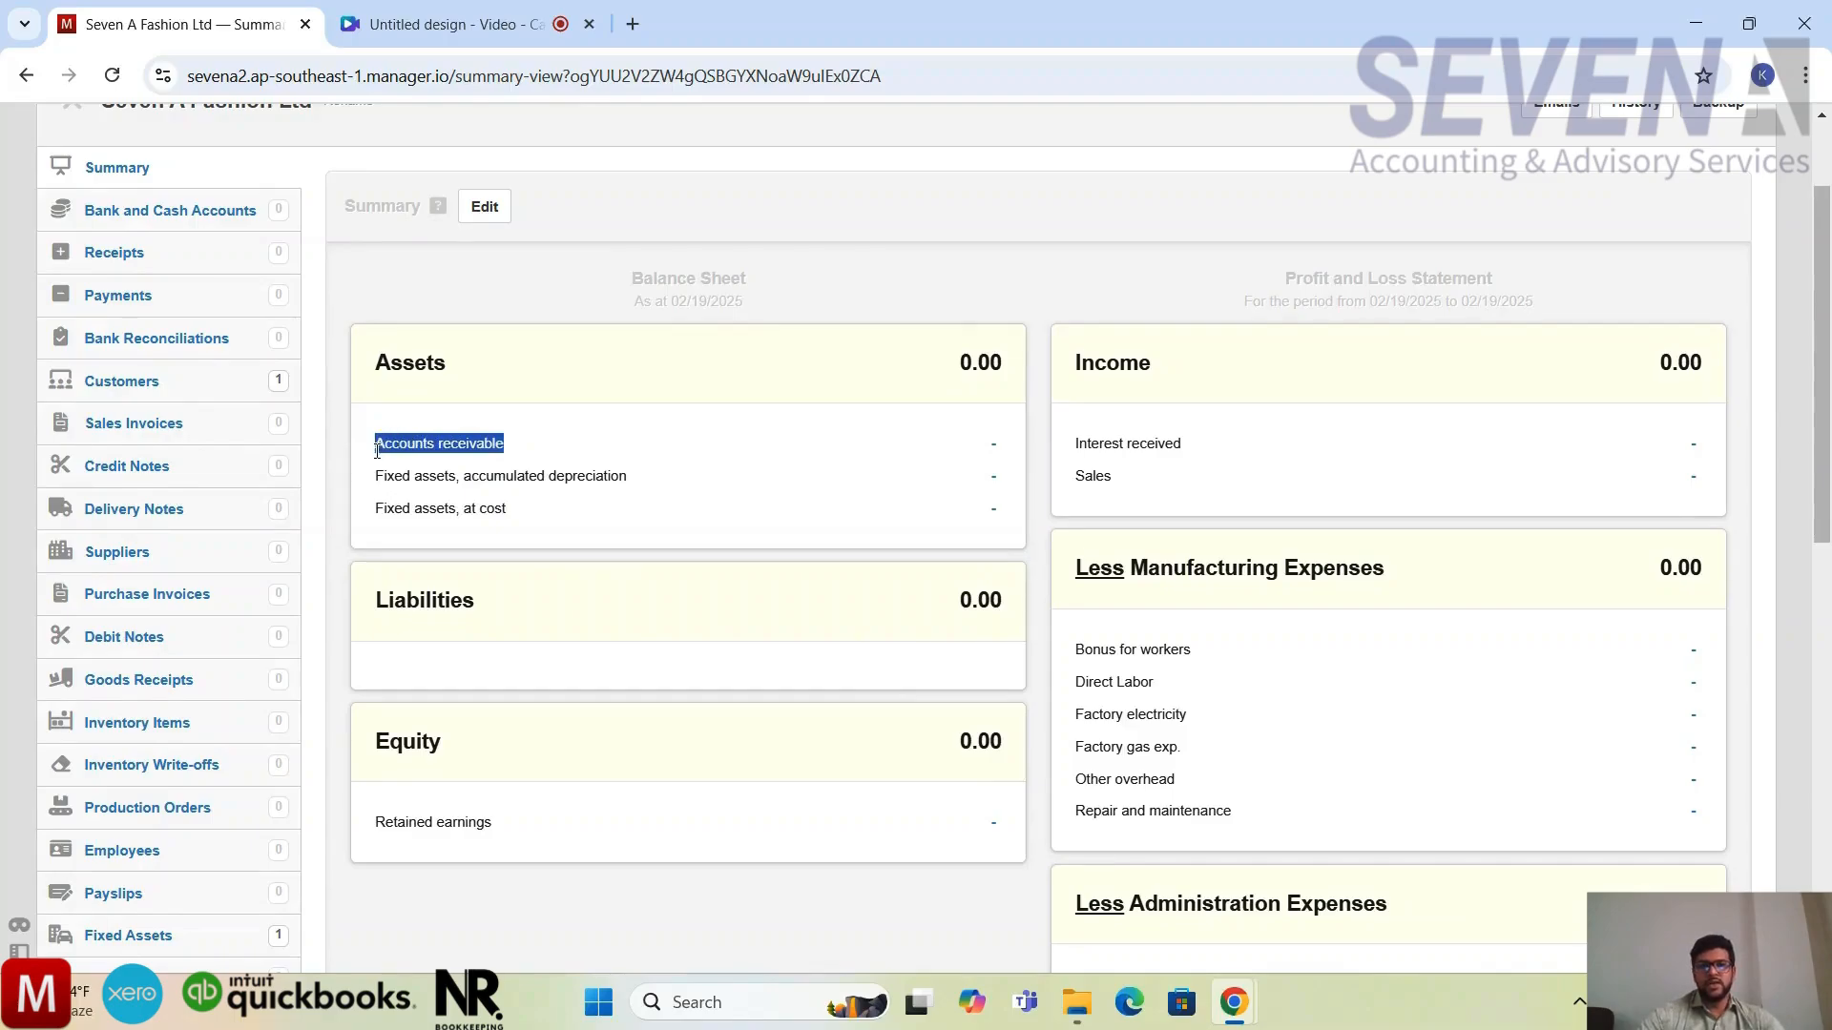
{"action": "left_click", "coordinate": [595, 471]}
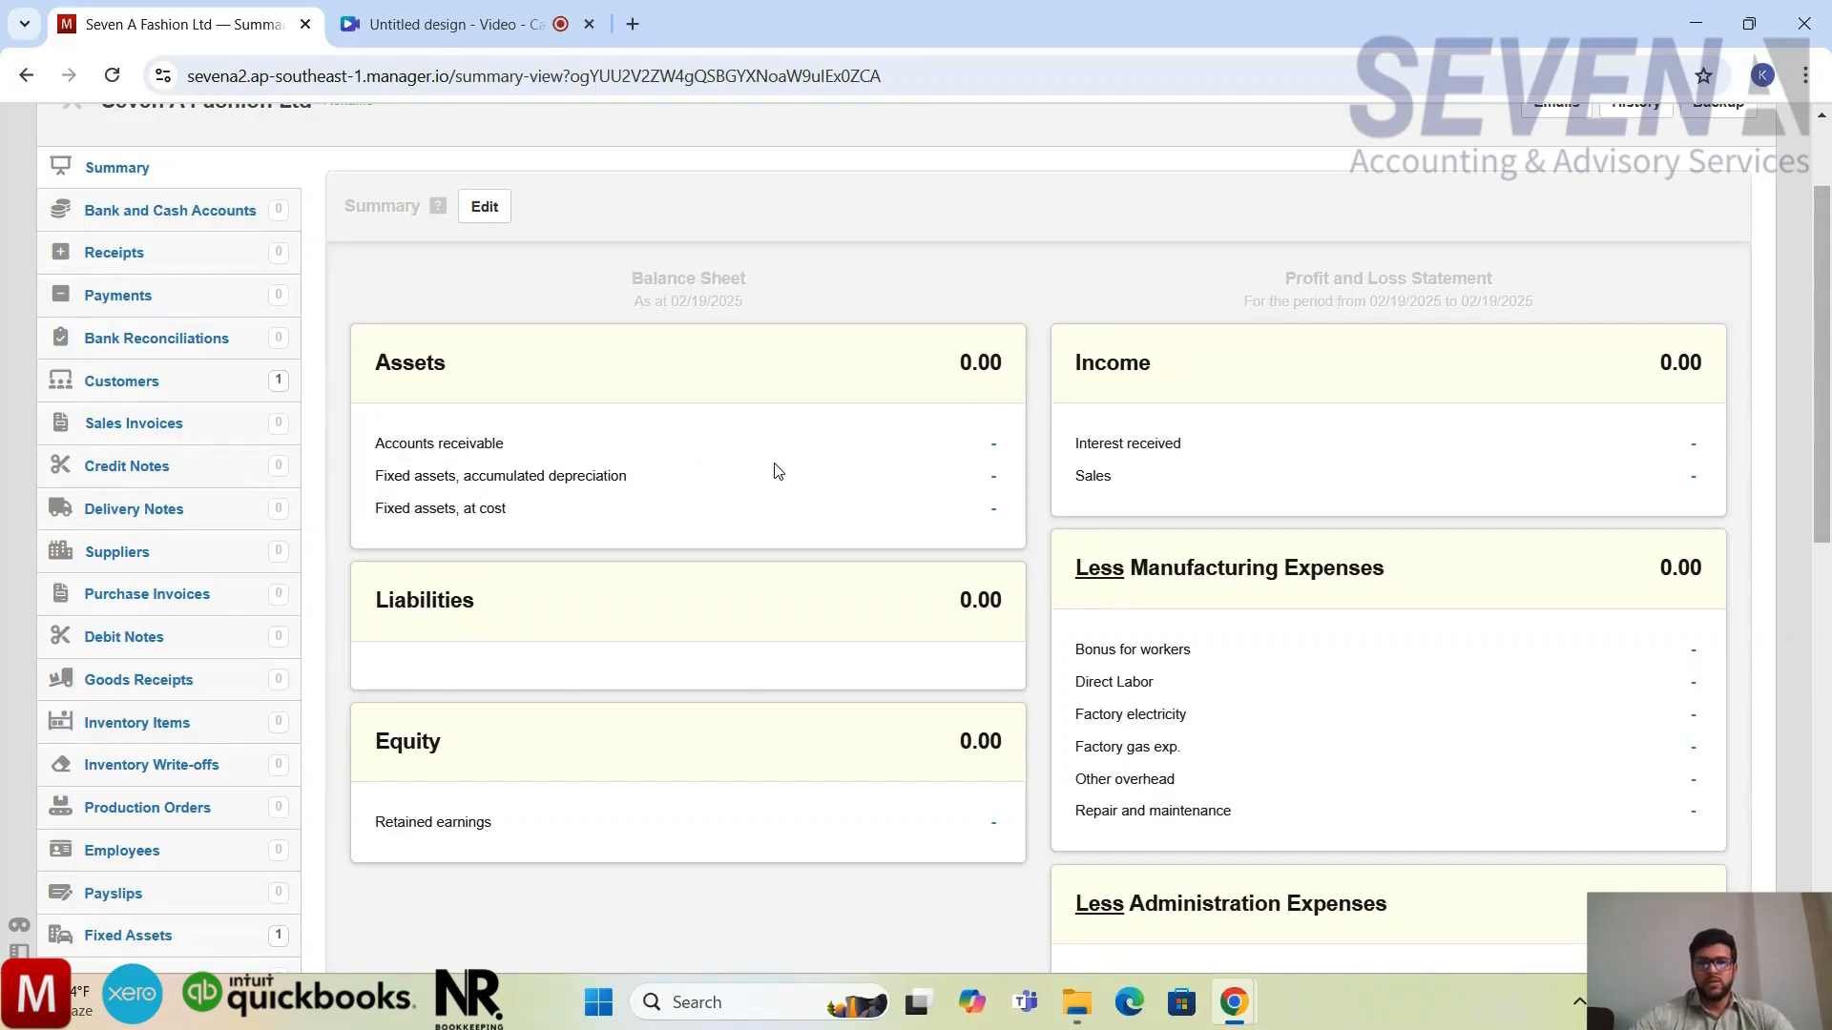
View the transactions behind the Accounts receivable balance and return to the business summary
{"action": "left_click", "coordinate": [995, 452]}
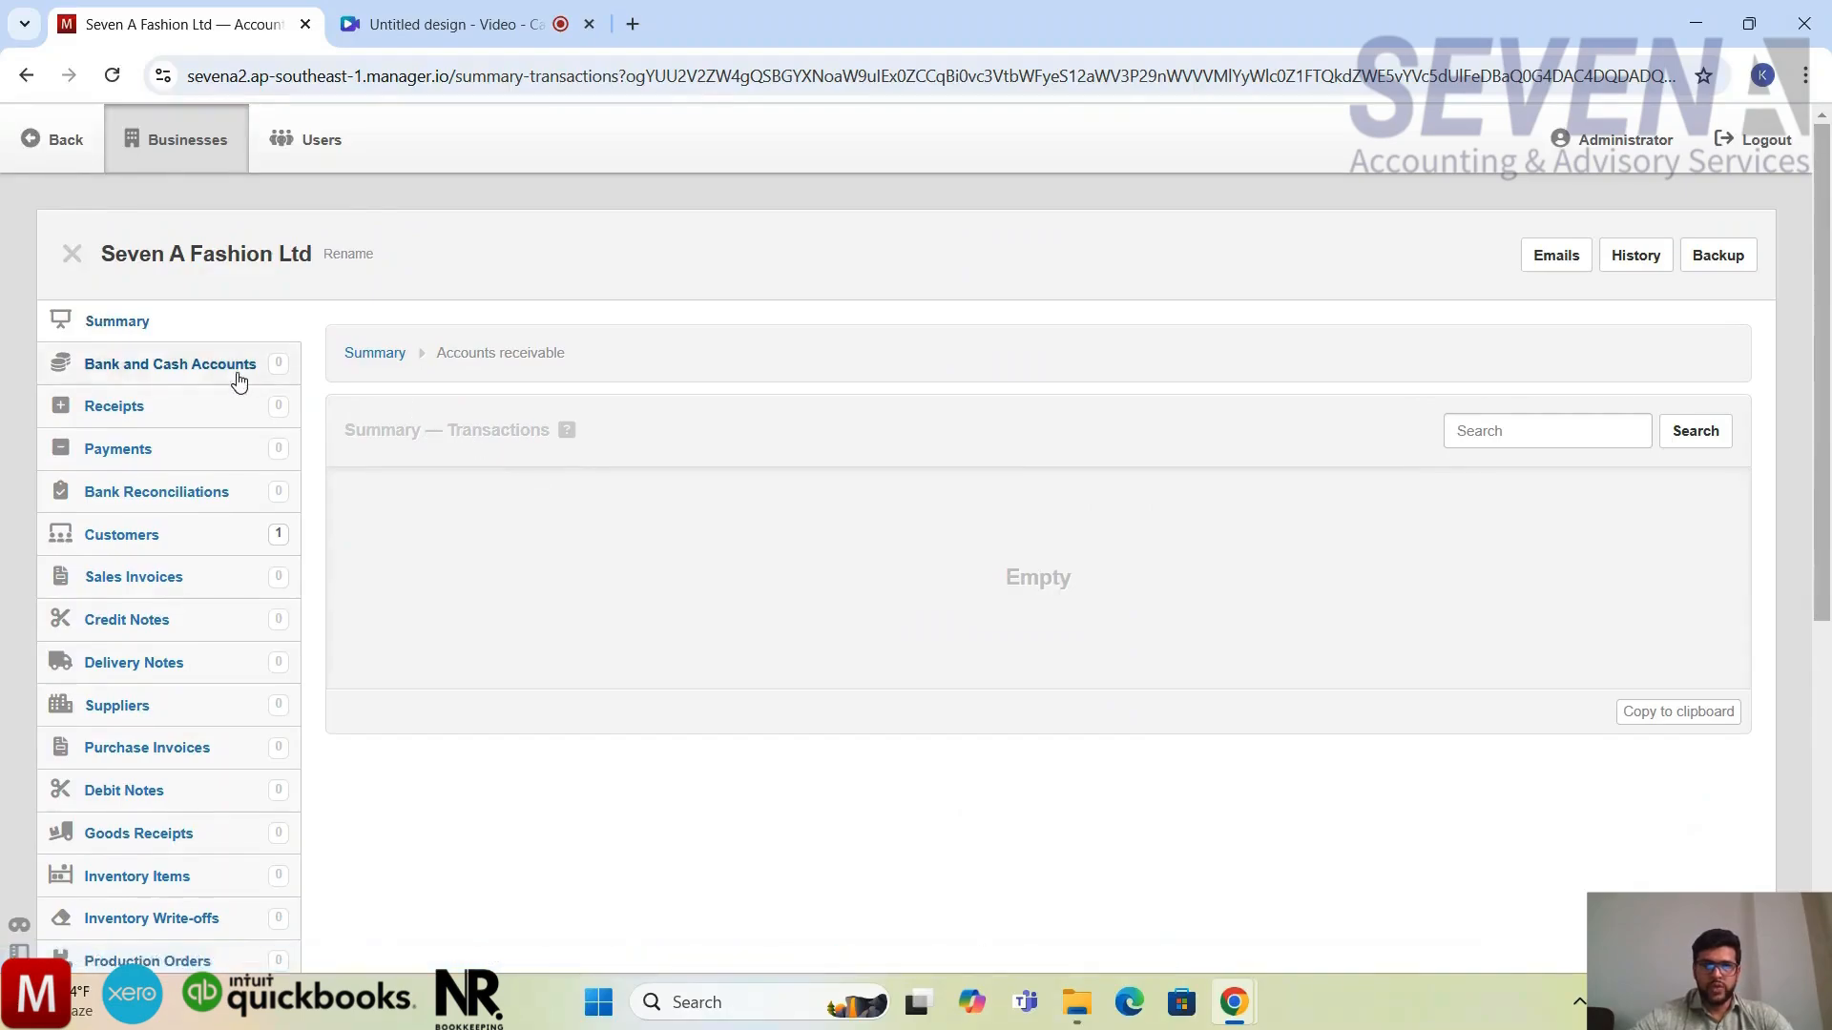
{"action": "left_click", "coordinate": [148, 337]}
{"action": "scroll", "coordinate": [556, 425], "scroll_direction": "down", "scroll_amount": 2}
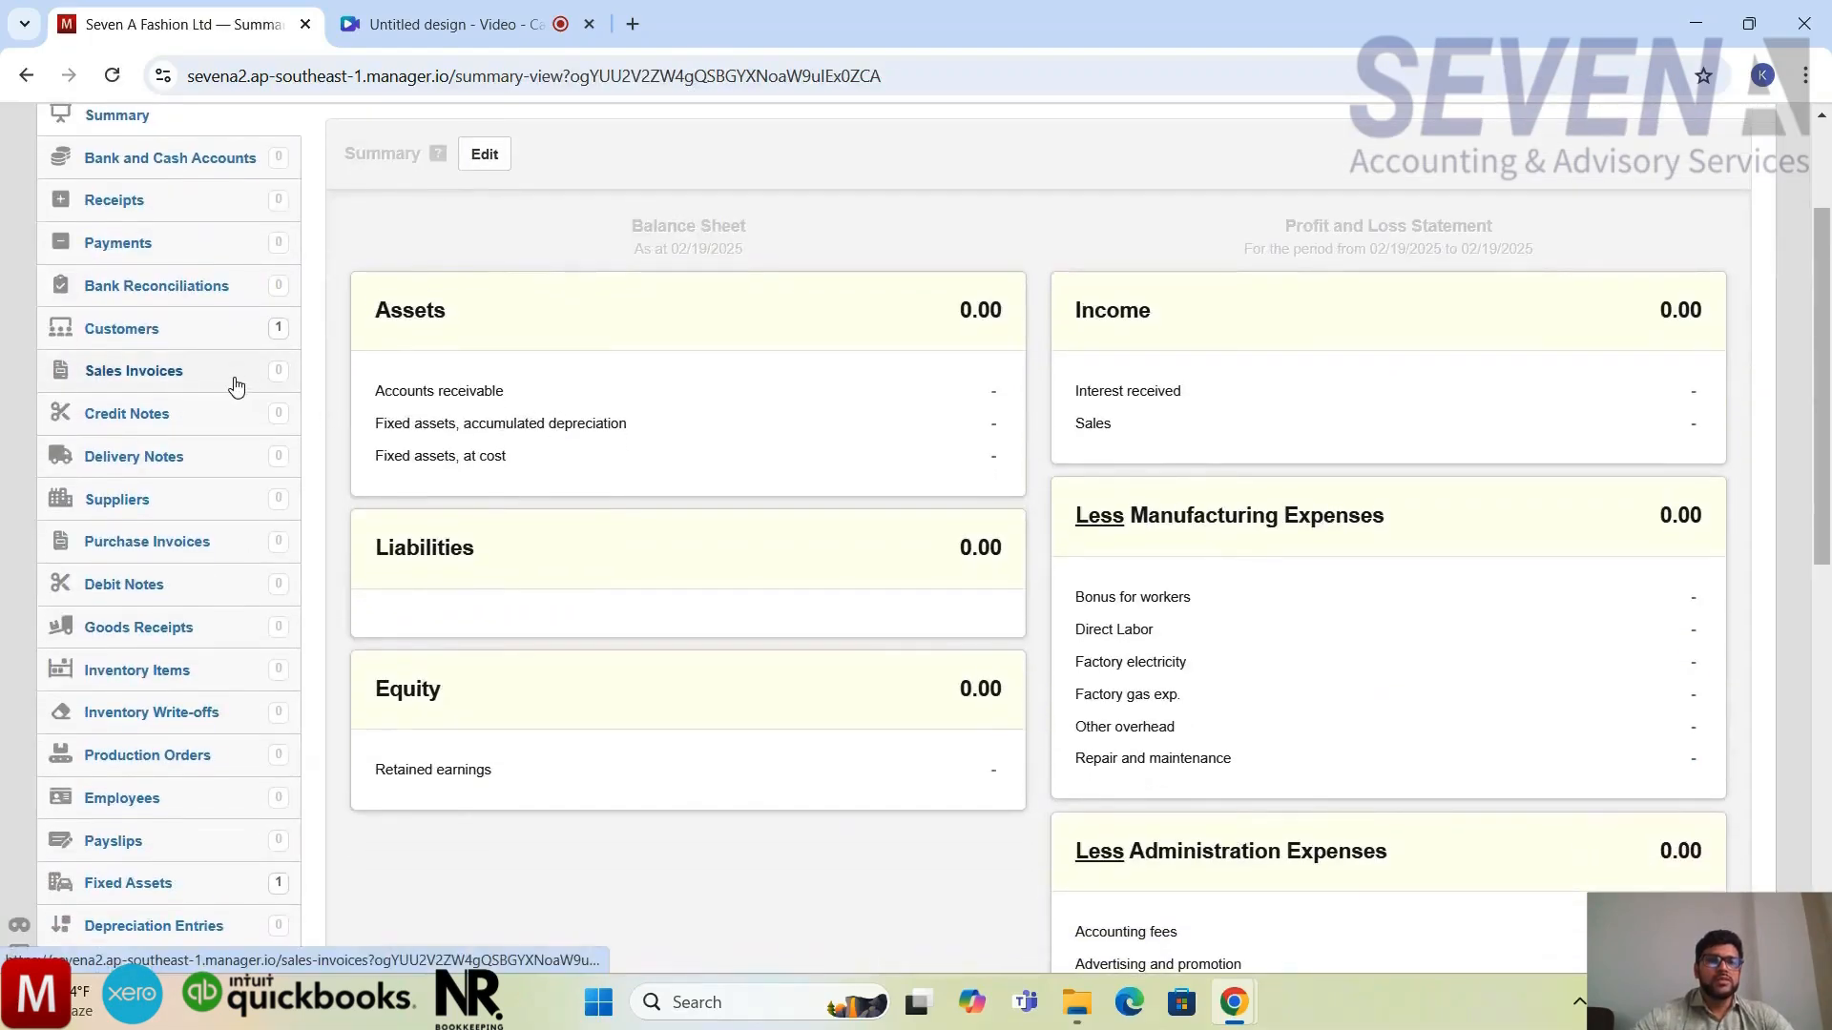
{"action": "scroll", "coordinate": [234, 385], "scroll_direction": "up", "scroll_amount": 2}
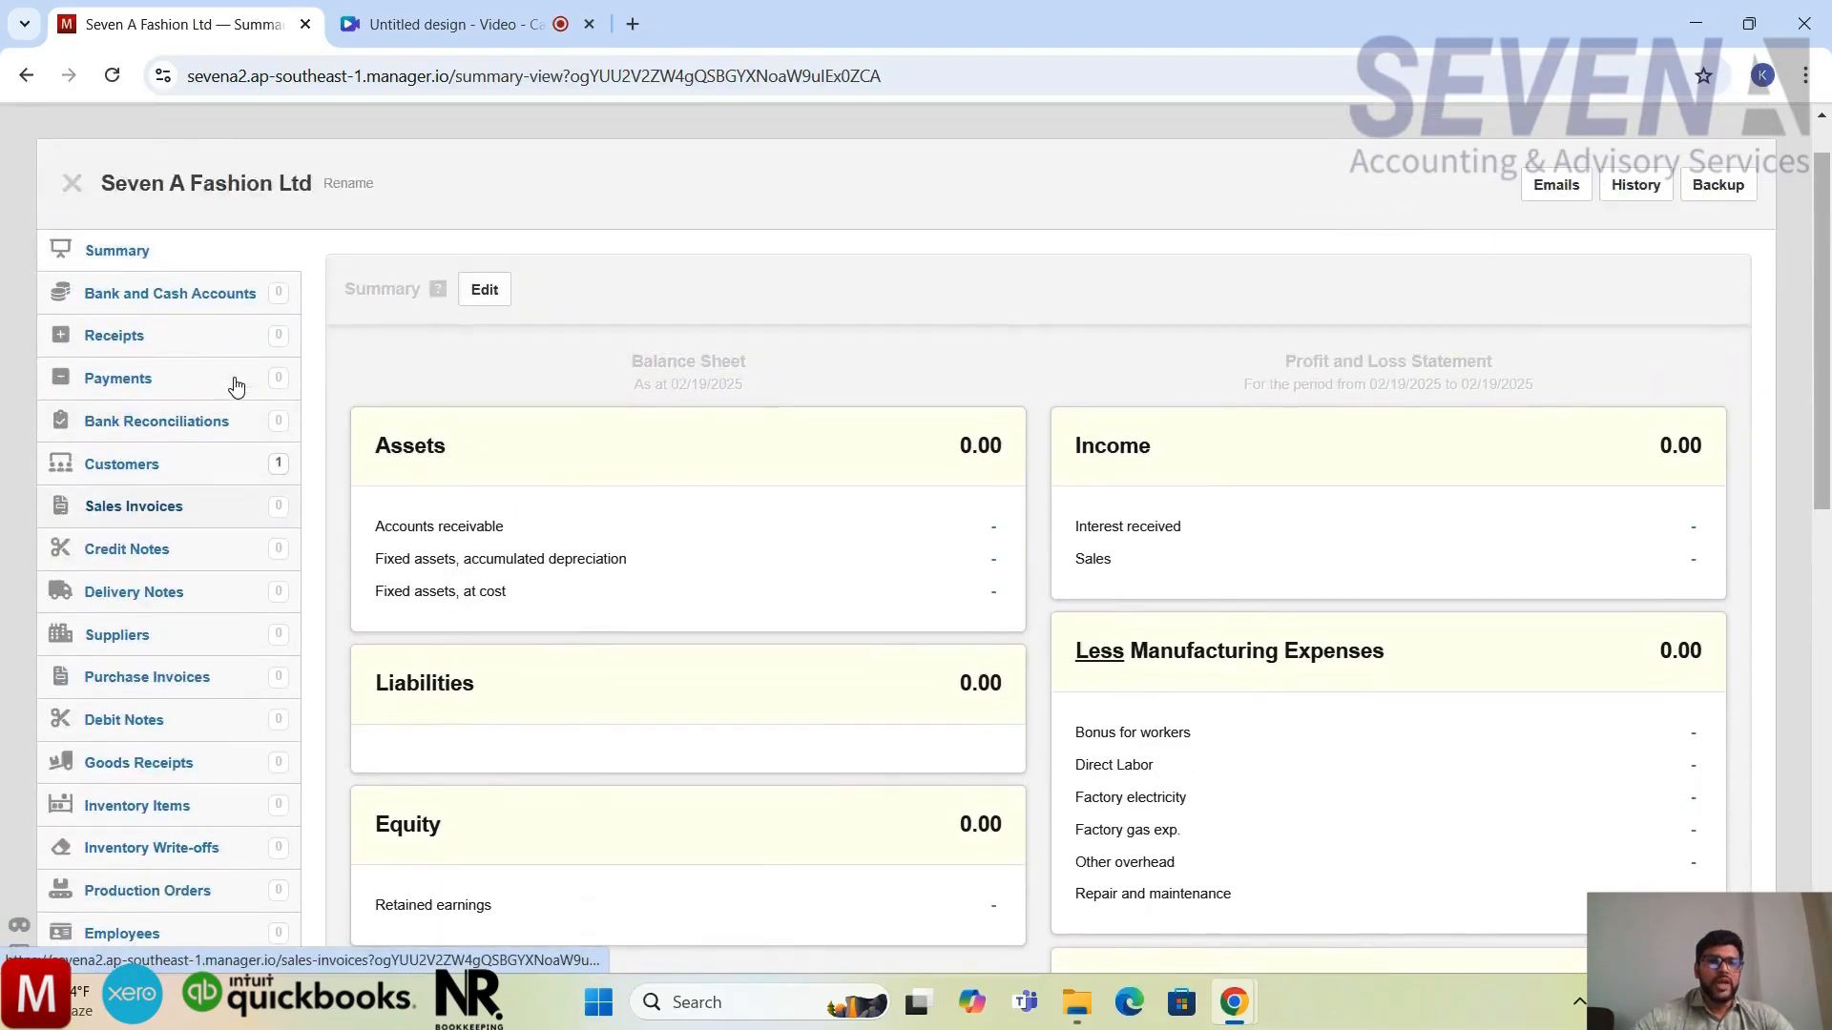
Create a new supplier with only the supplier's name filled in
{"action": "left_click", "coordinate": [153, 644]}
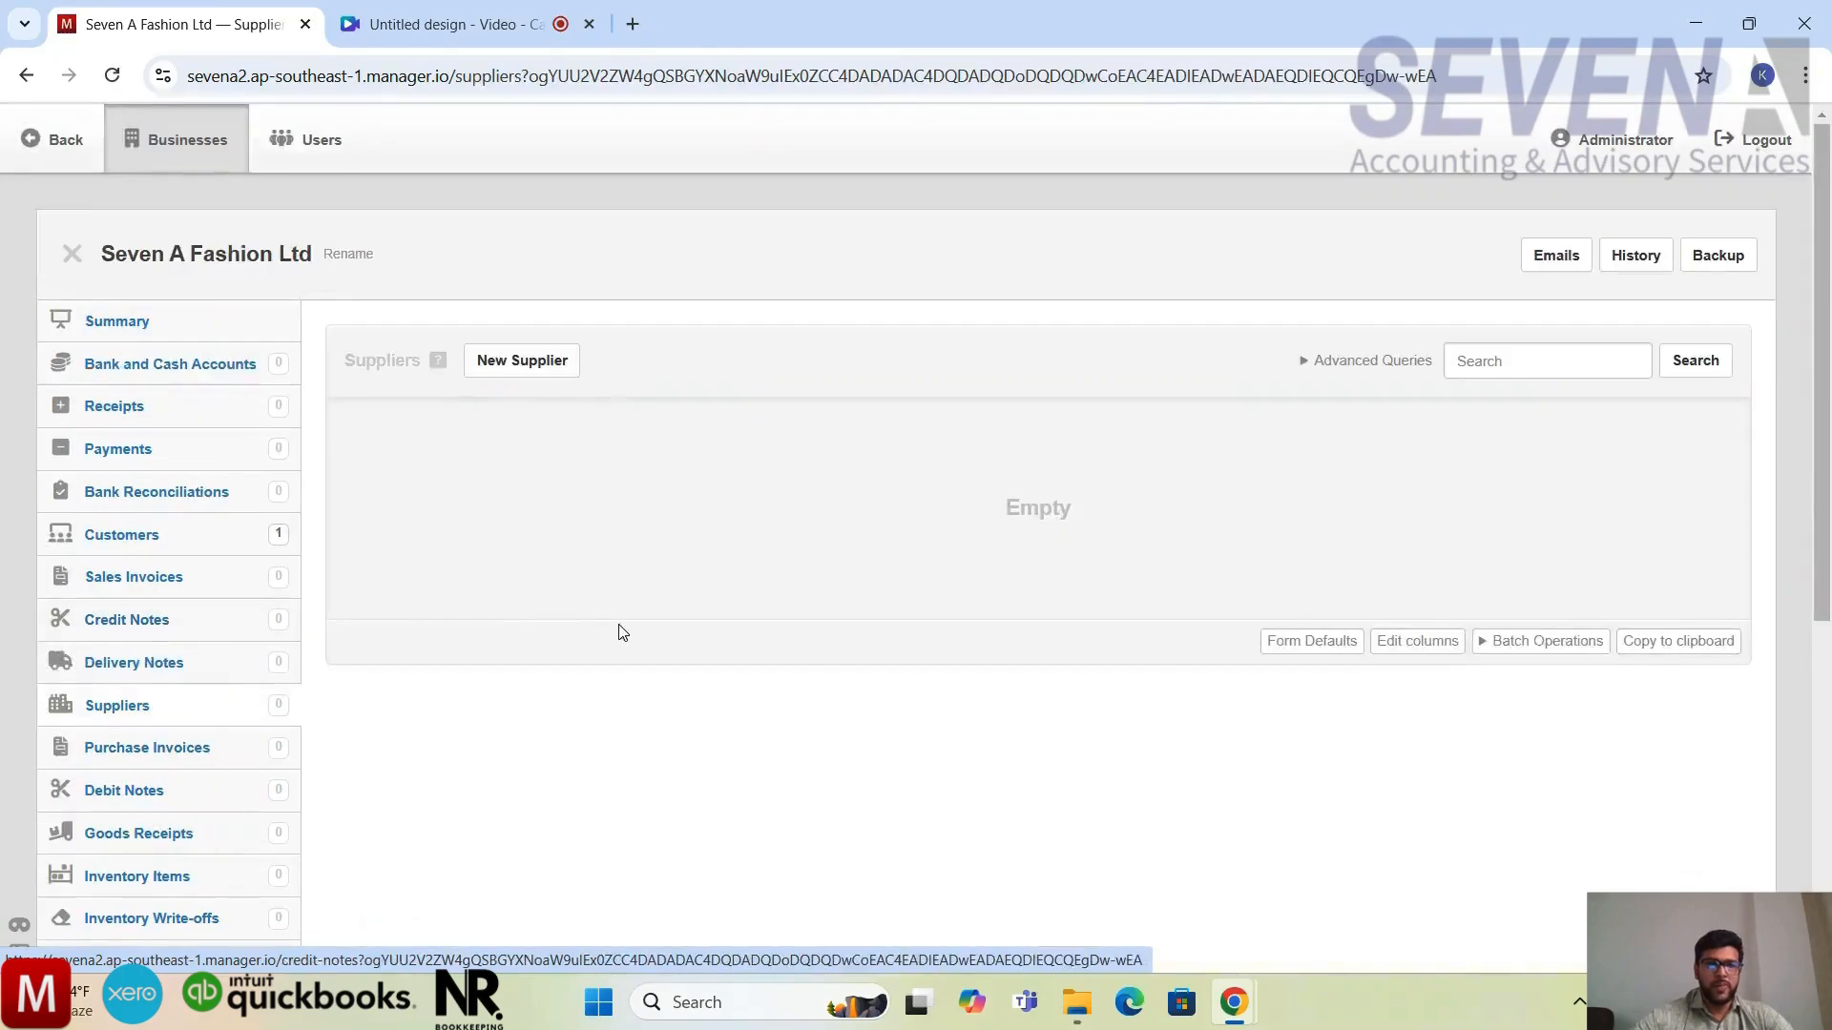
{"action": "left_click", "coordinate": [522, 360]}
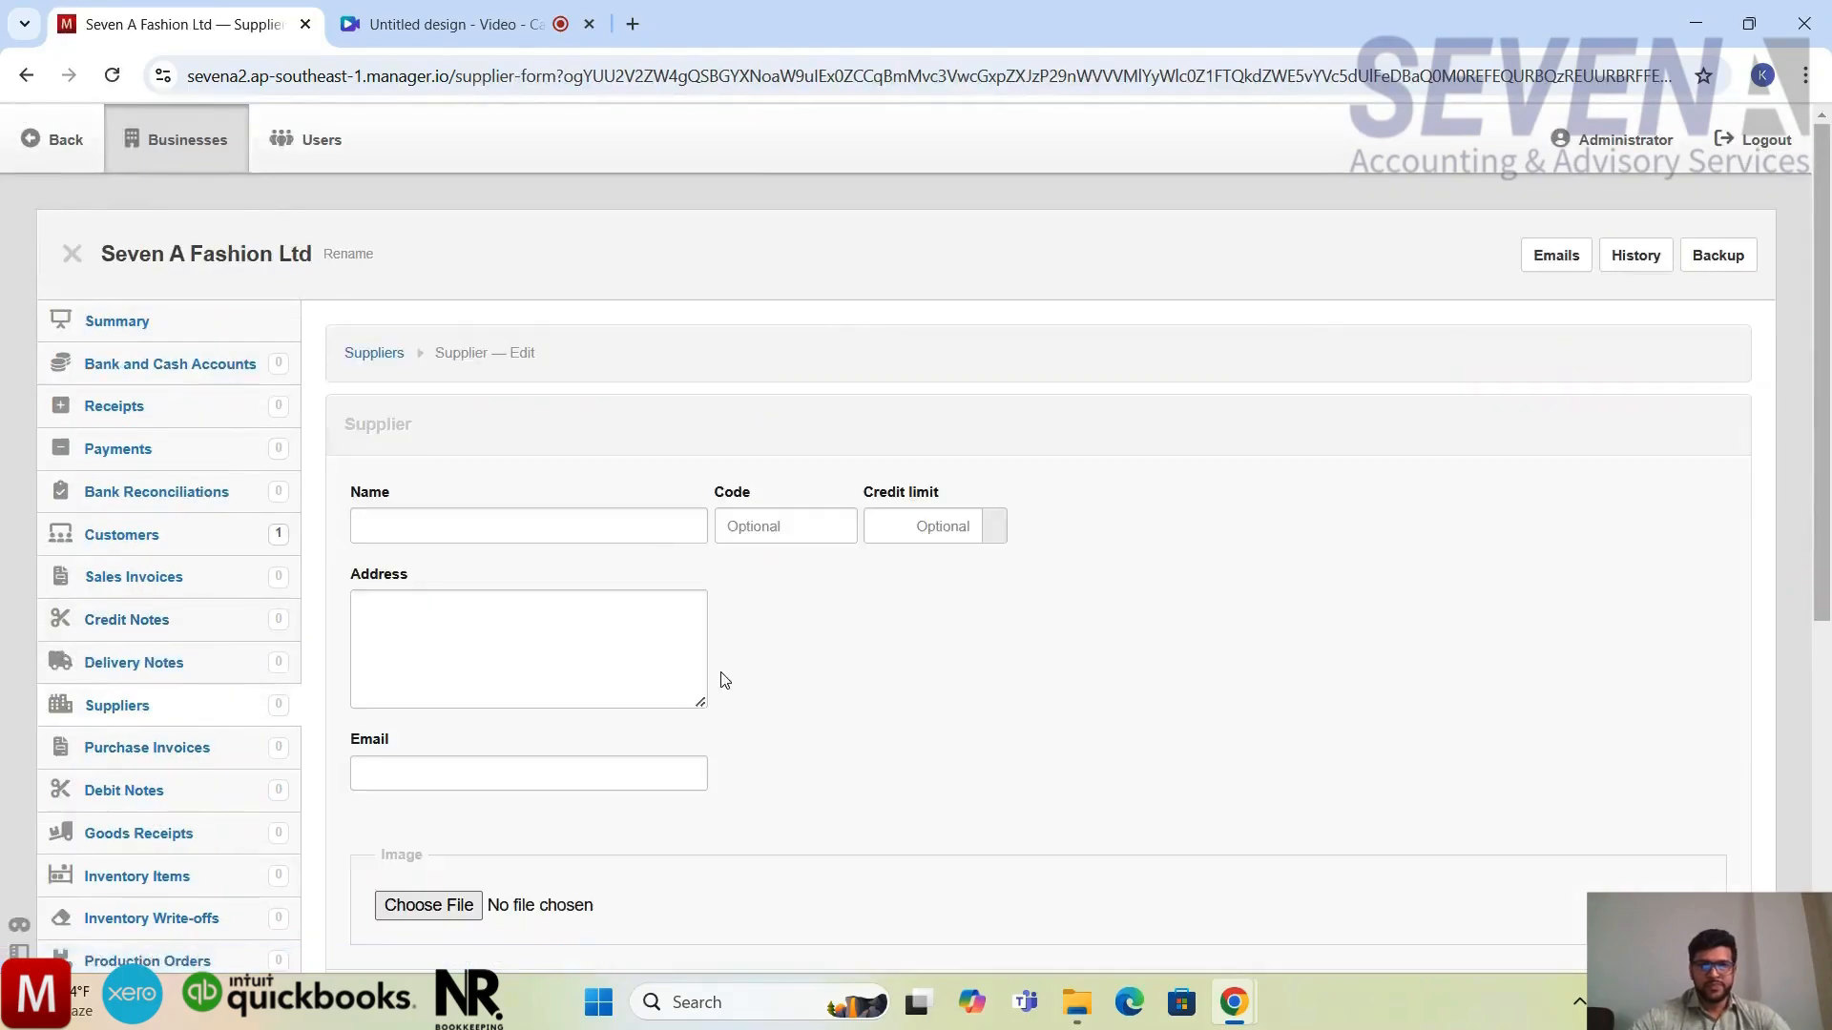
{"action": "scroll", "coordinate": [720, 678], "scroll_direction": "down", "scroll_amount": 1}
{"action": "left_click", "coordinate": [606, 453]}
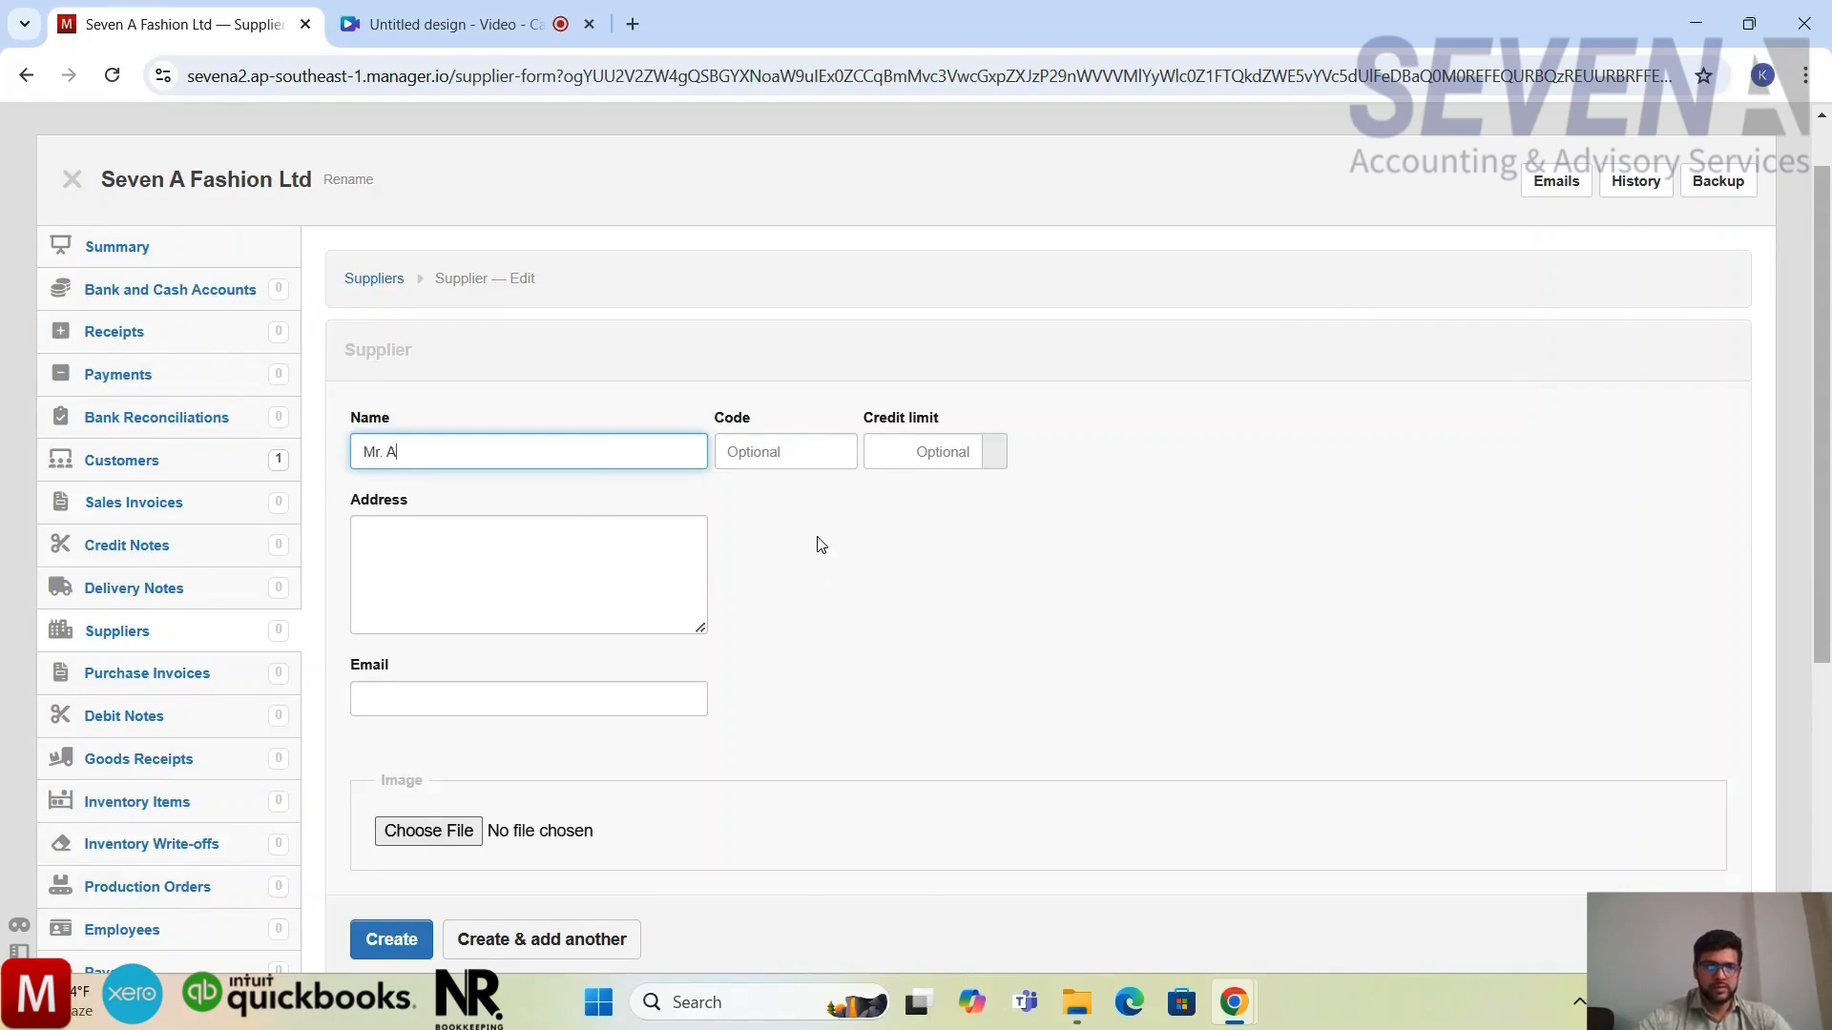
{"action": "scroll", "coordinate": [821, 544], "scroll_direction": "down", "scroll_amount": 1}
{"action": "left_click", "coordinate": [393, 836]}
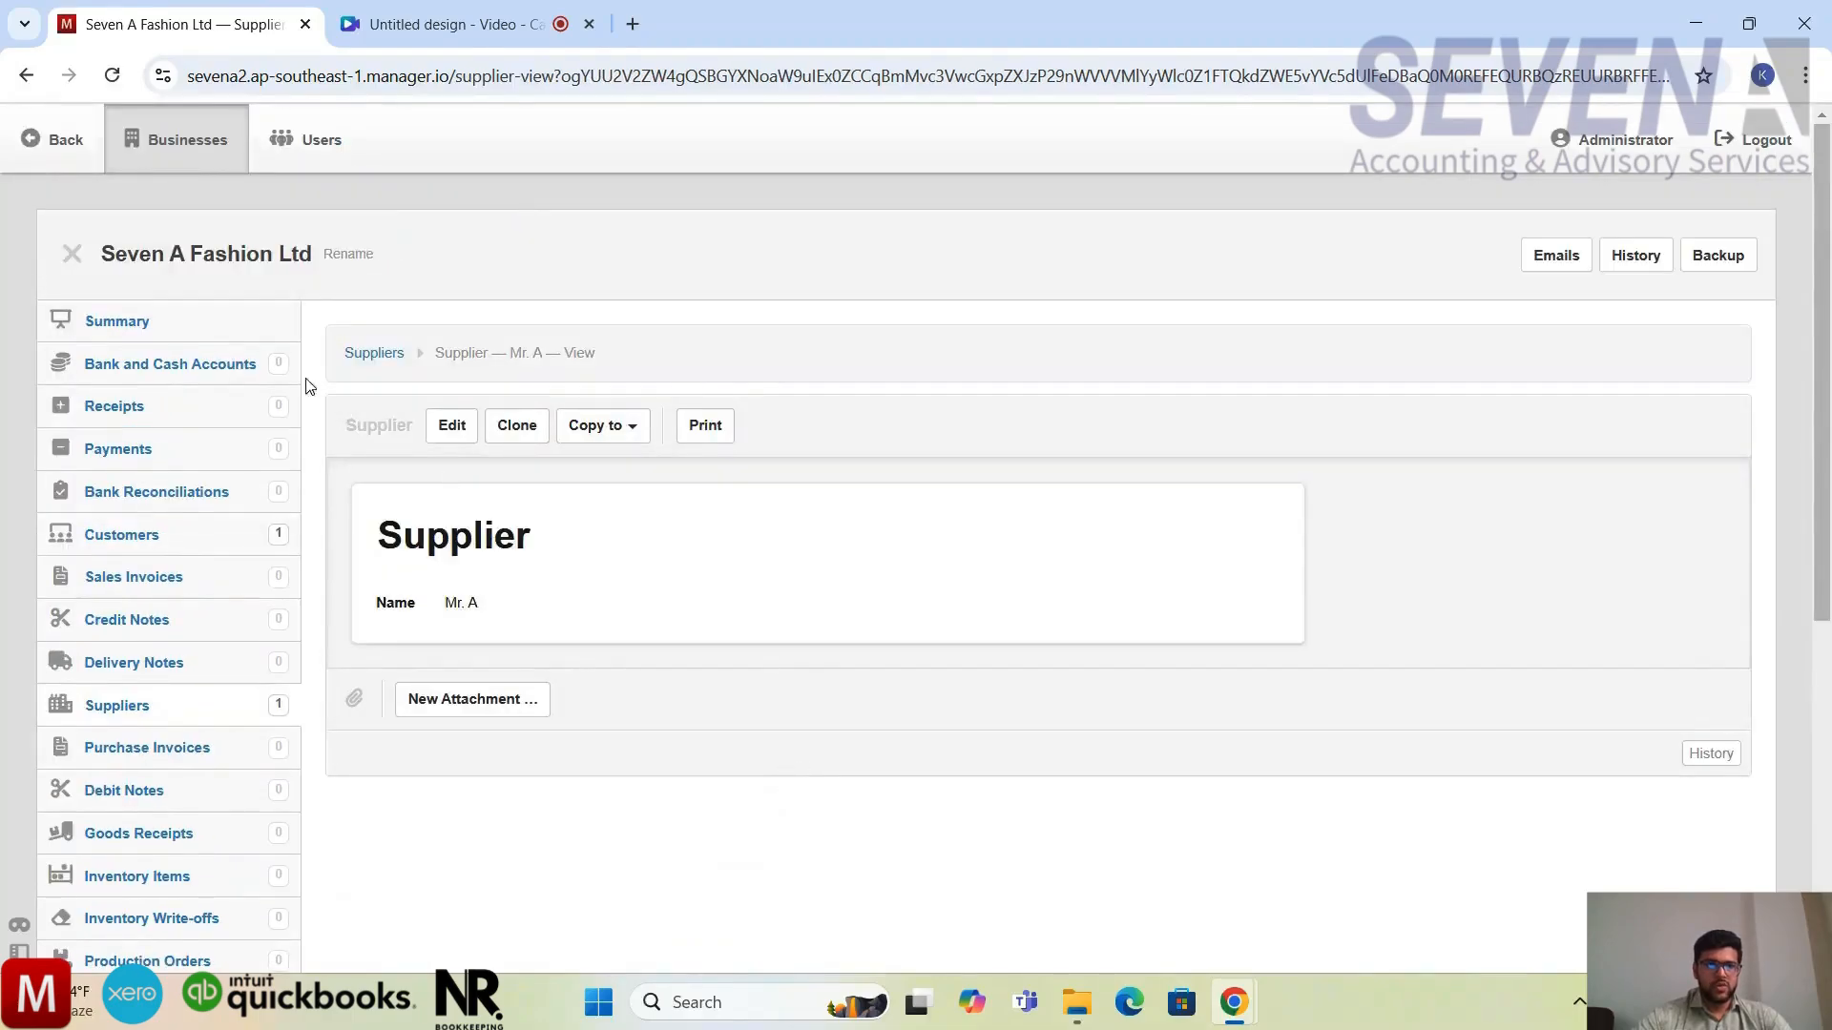
Open the business summary and check Accounts payable under Liabilities
{"action": "left_click", "coordinate": [210, 334]}
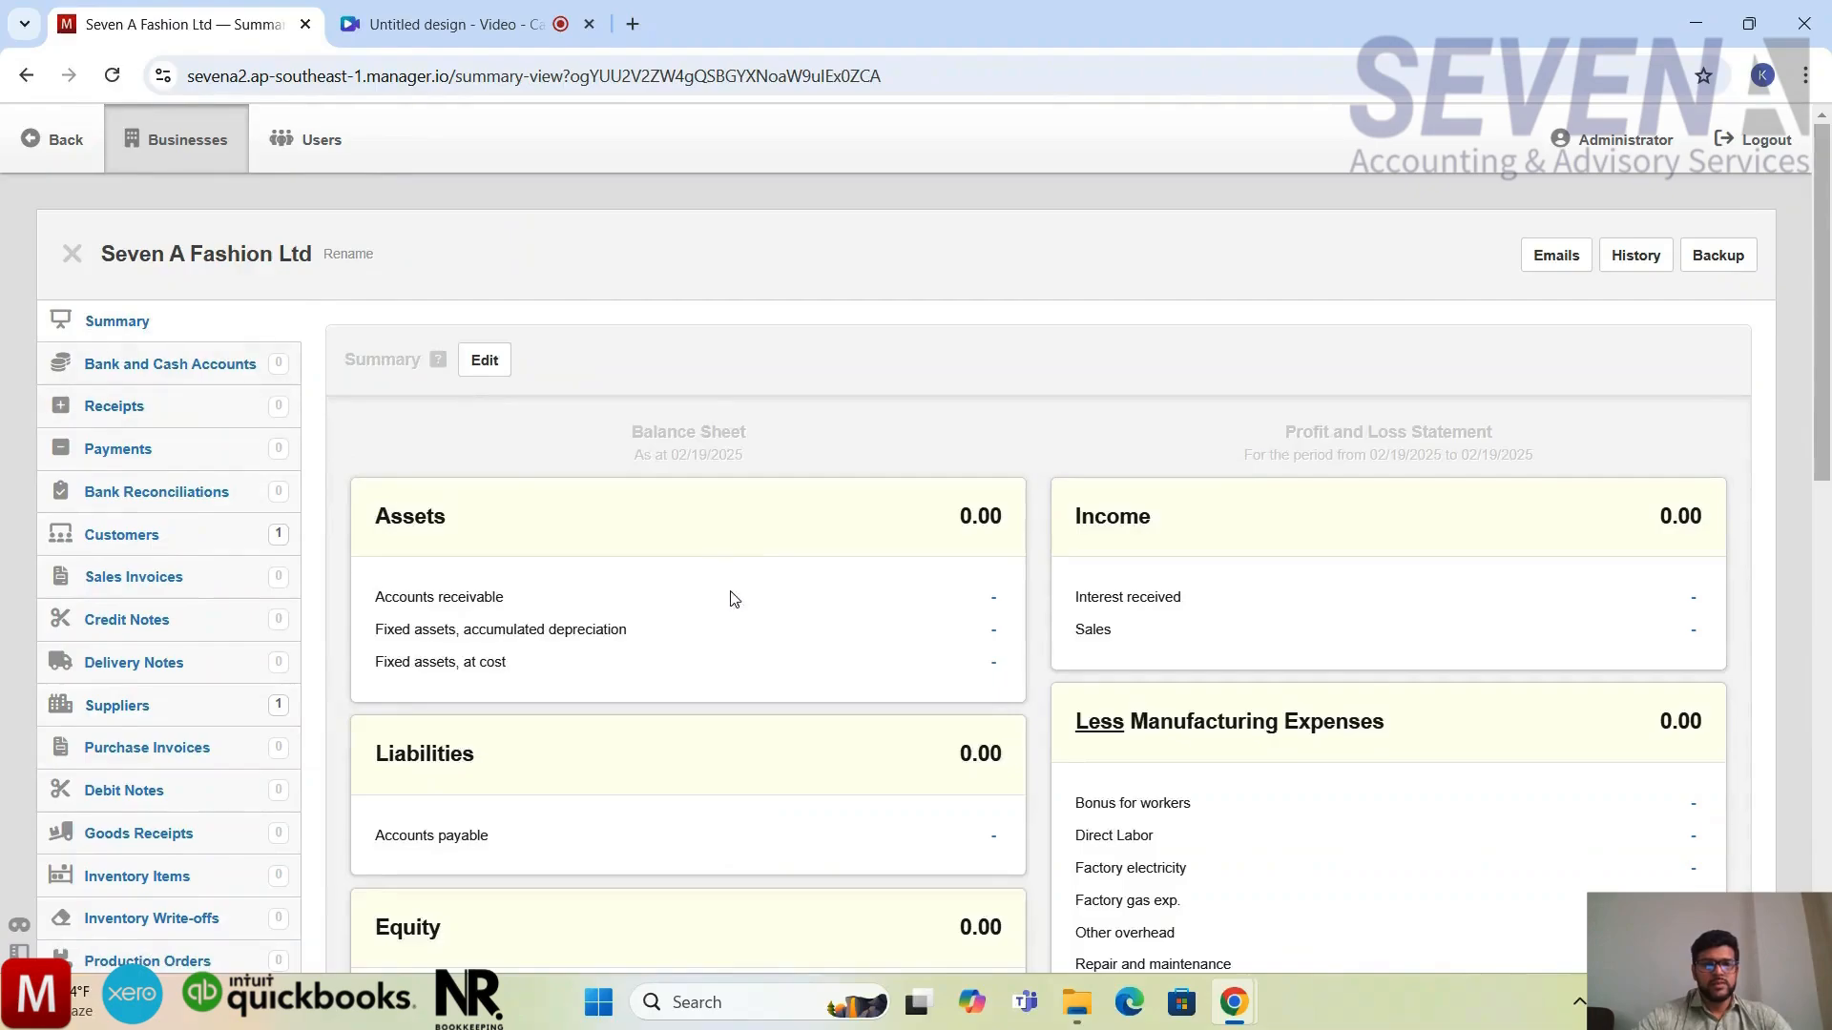
{"action": "scroll", "coordinate": [734, 599], "scroll_direction": "down", "scroll_amount": 4}
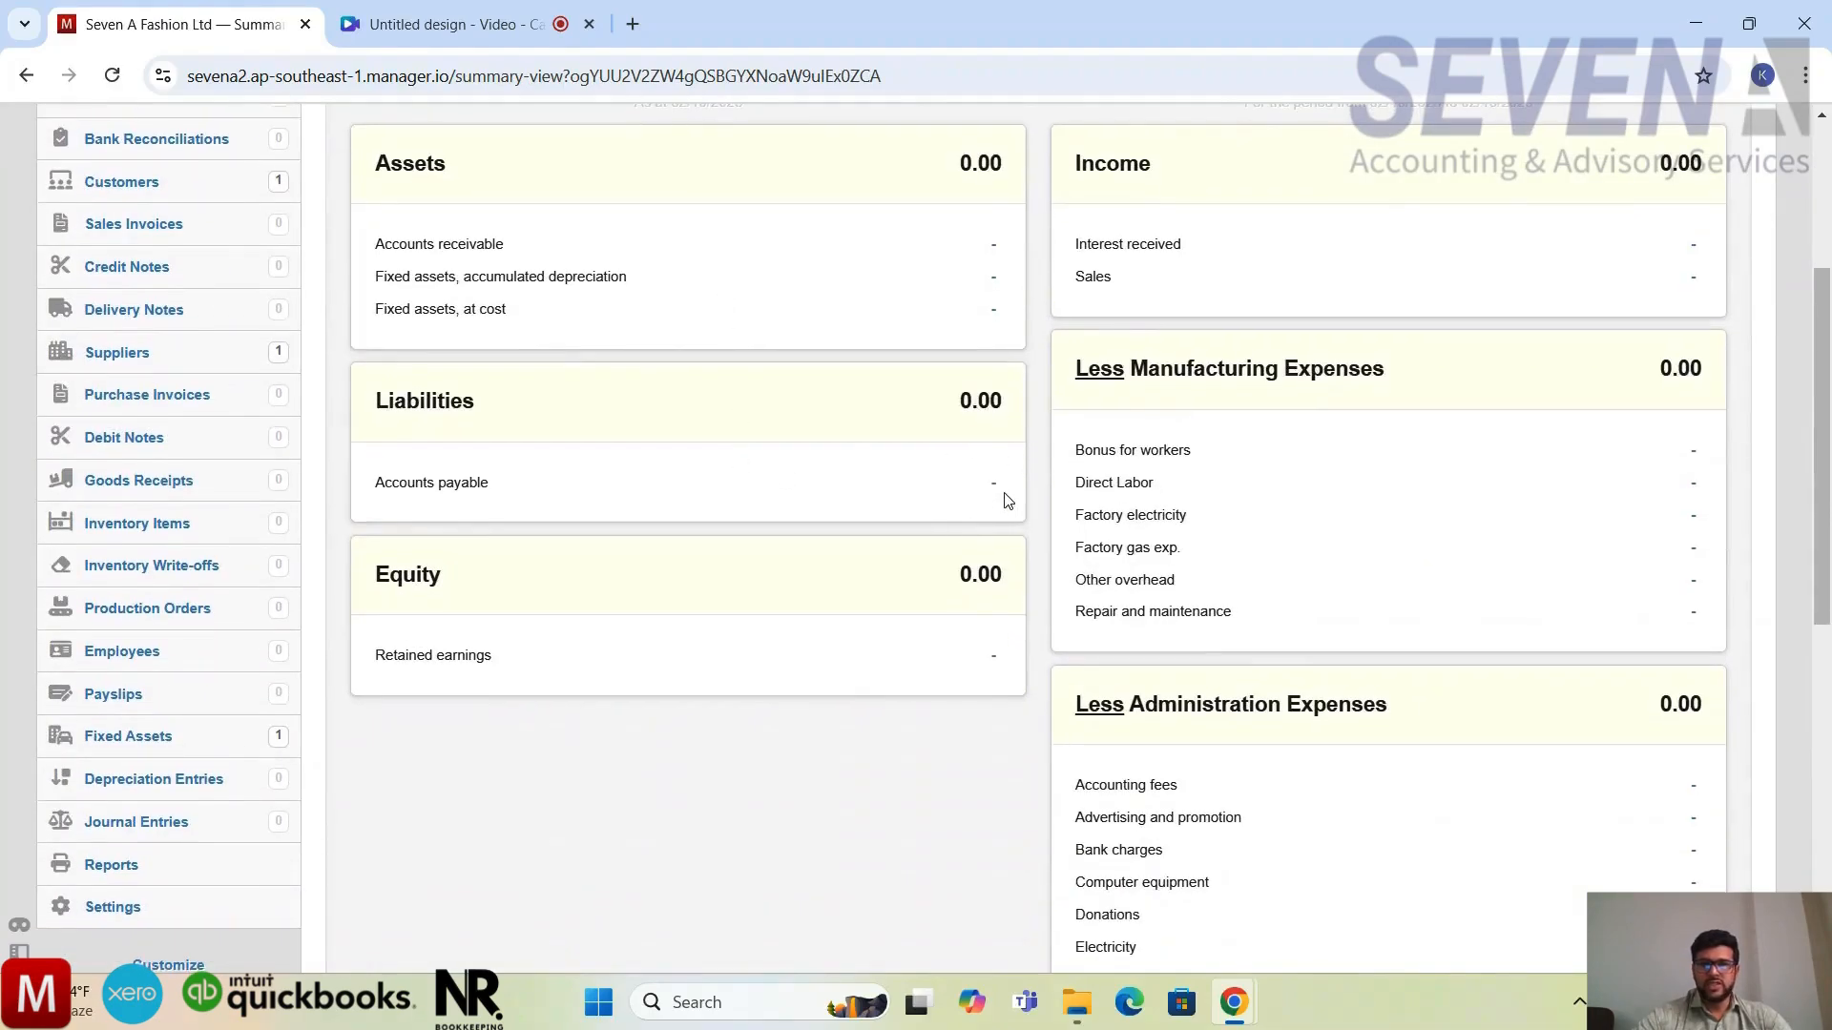
{"action": "scroll", "coordinate": [954, 504], "scroll_direction": "up", "scroll_amount": 1}
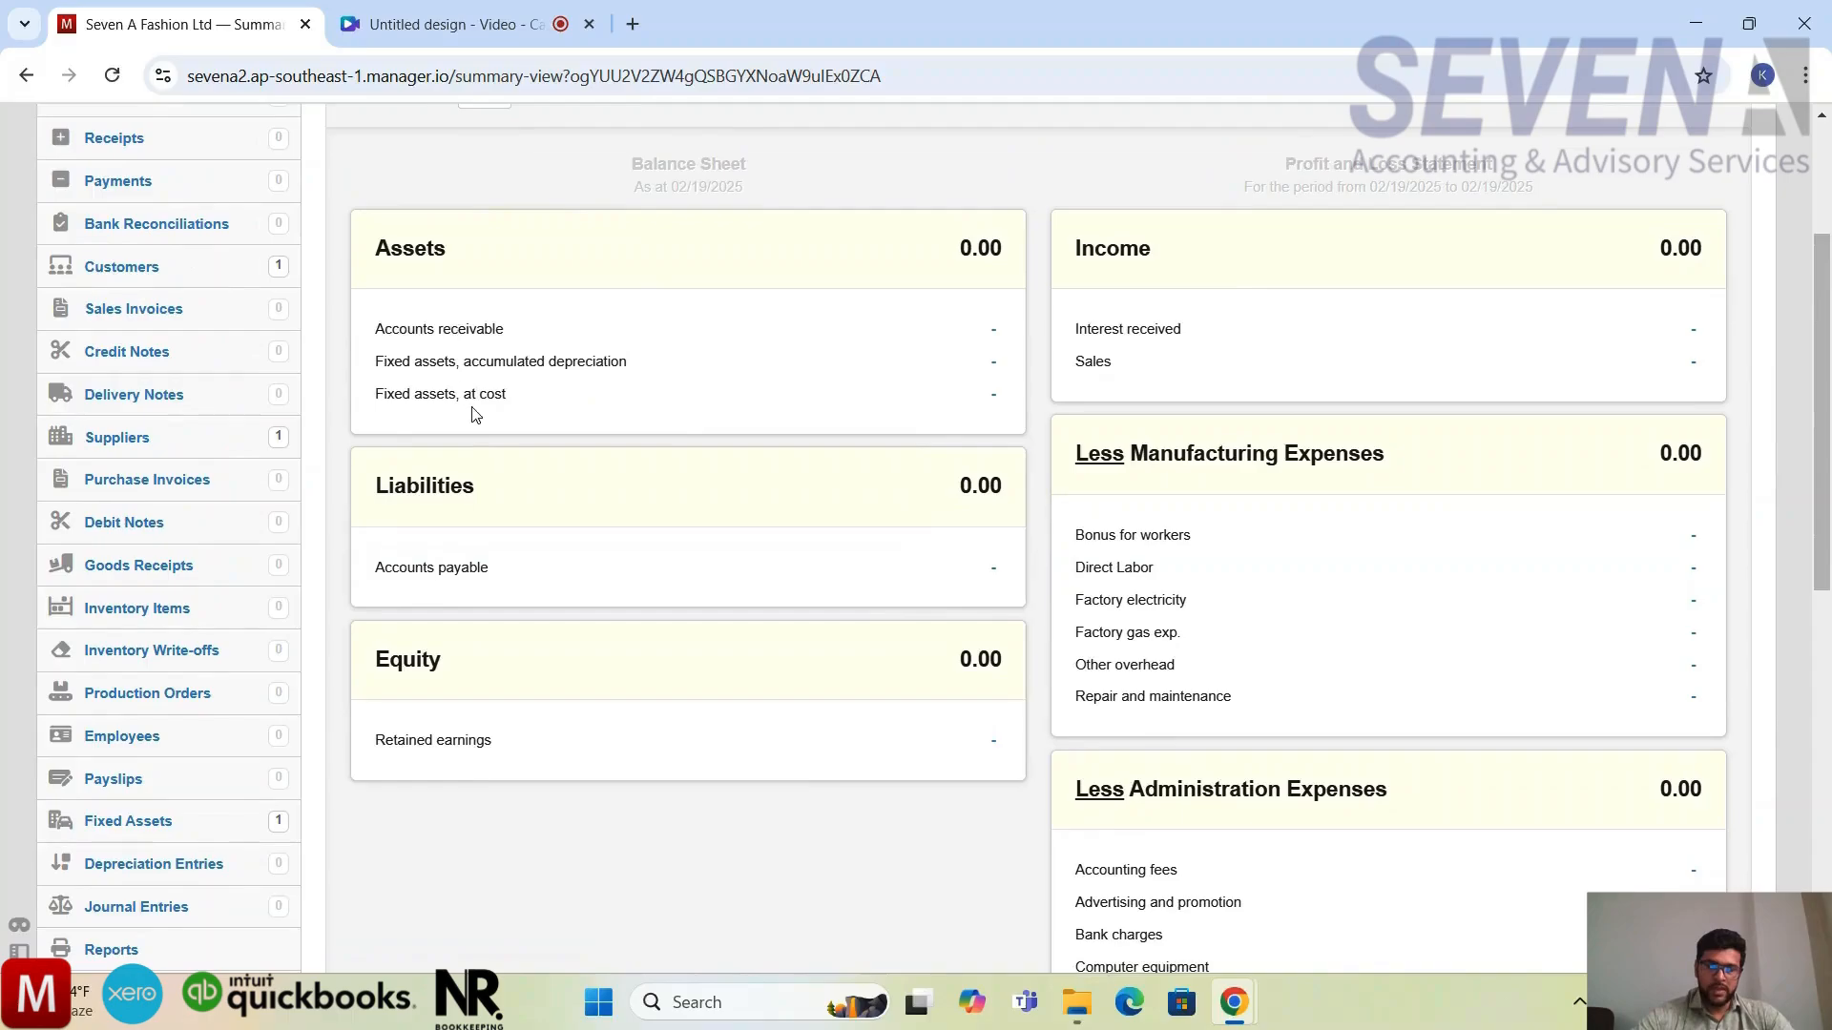
In the chart of accounts, move Accounts receivable to the end of the Assets group and save the new order
{"action": "scroll", "coordinate": [474, 414], "scroll_direction": "up", "scroll_amount": 1}
{"action": "scroll", "coordinate": [504, 468], "scroll_direction": "up", "scroll_amount": 1}
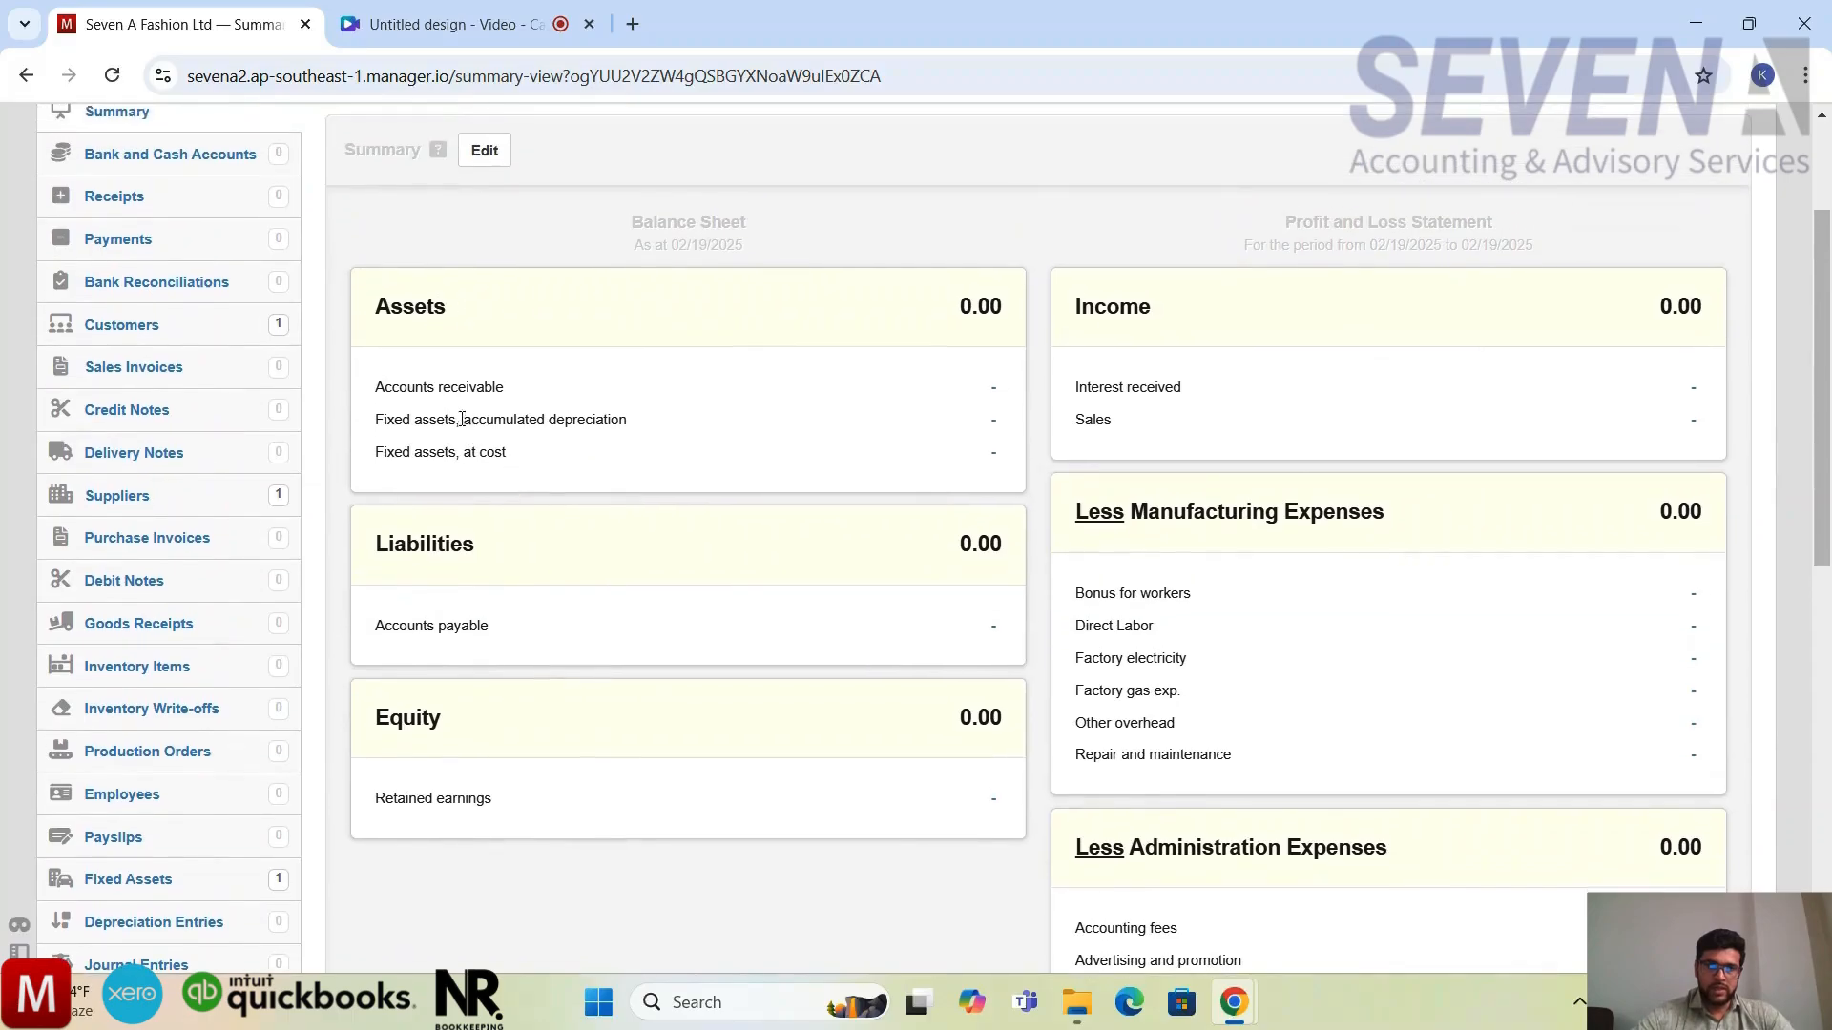
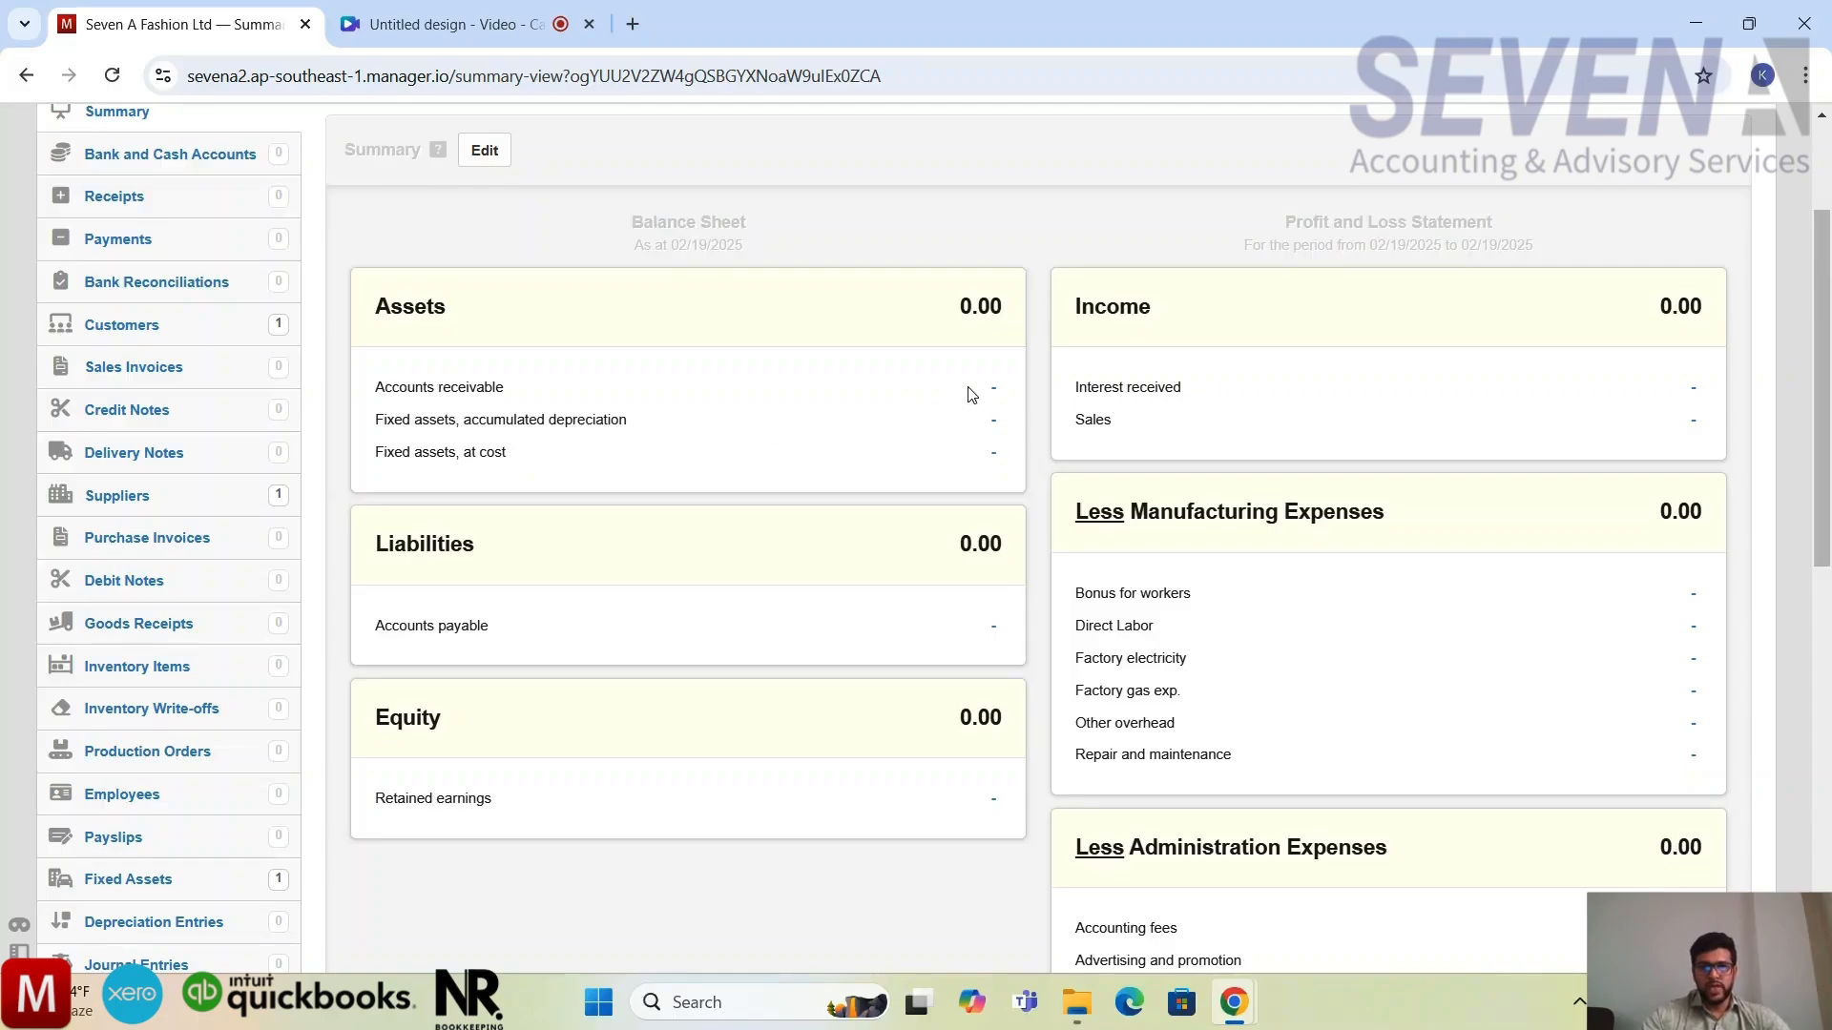
{"action": "scroll", "coordinate": [426, 447], "scroll_direction": "down", "scroll_amount": 2}
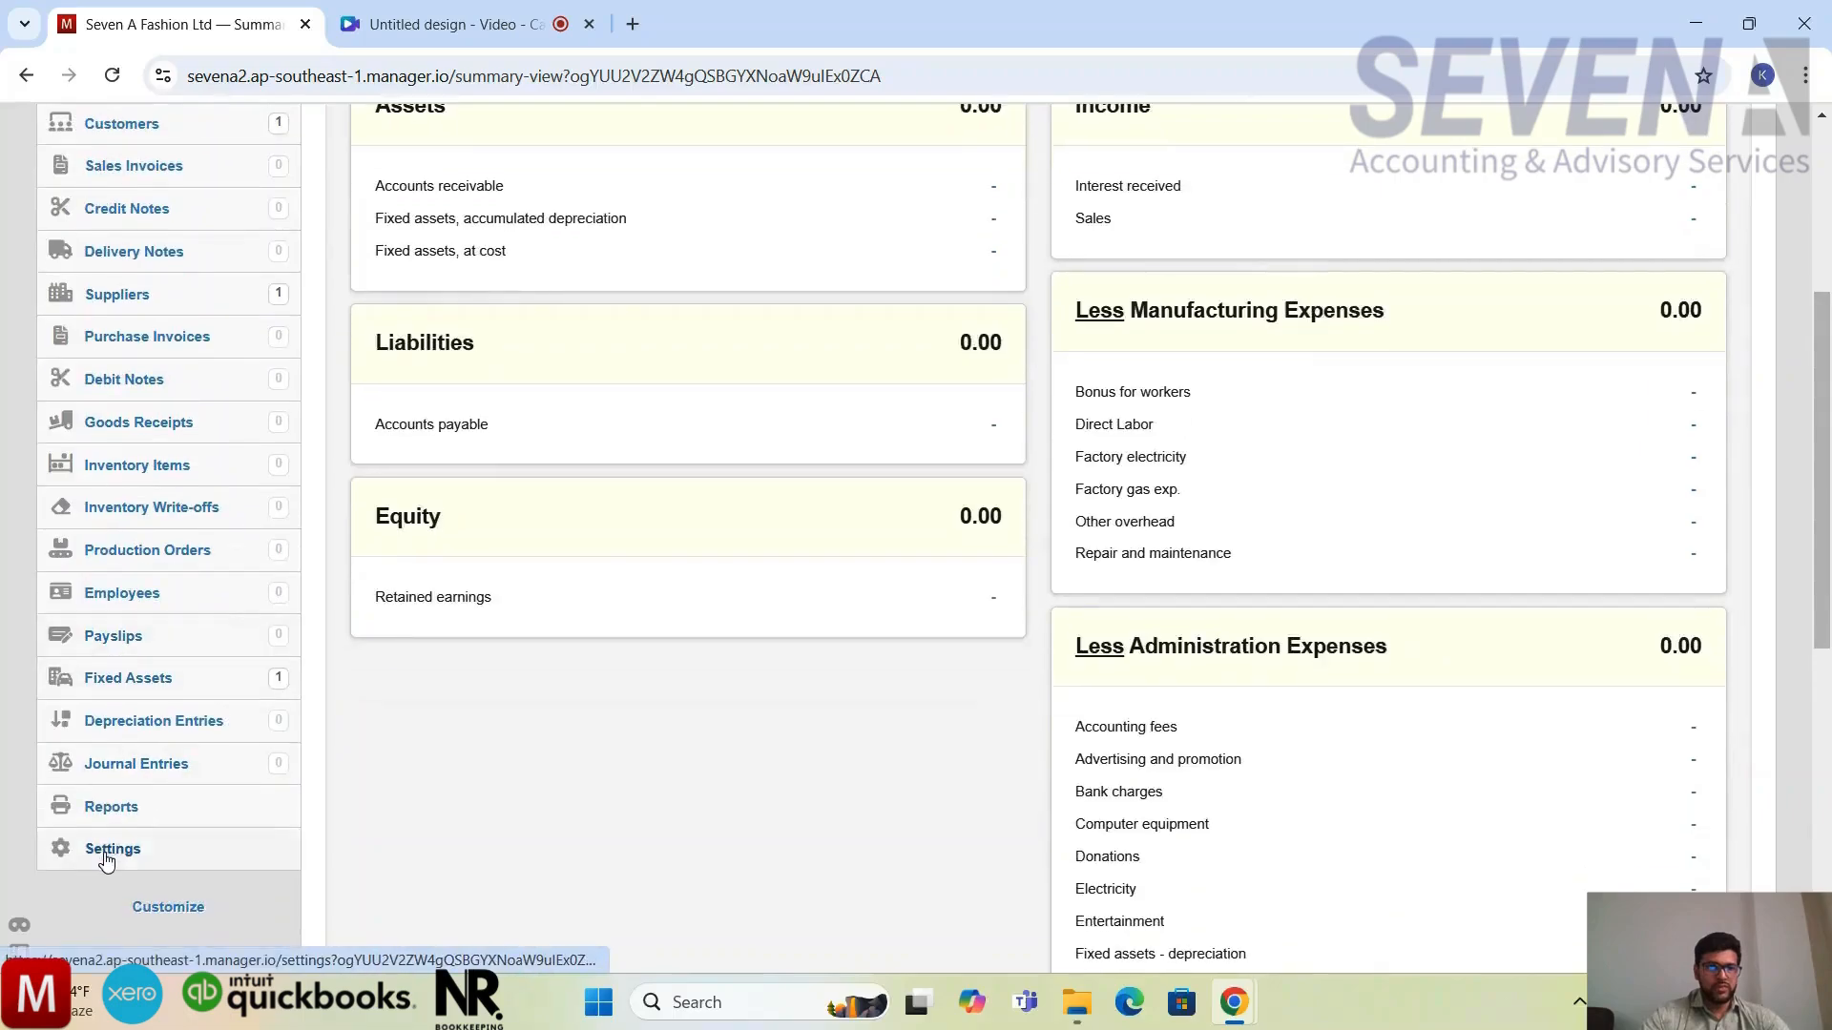
{"action": "left_click", "coordinate": [106, 852]}
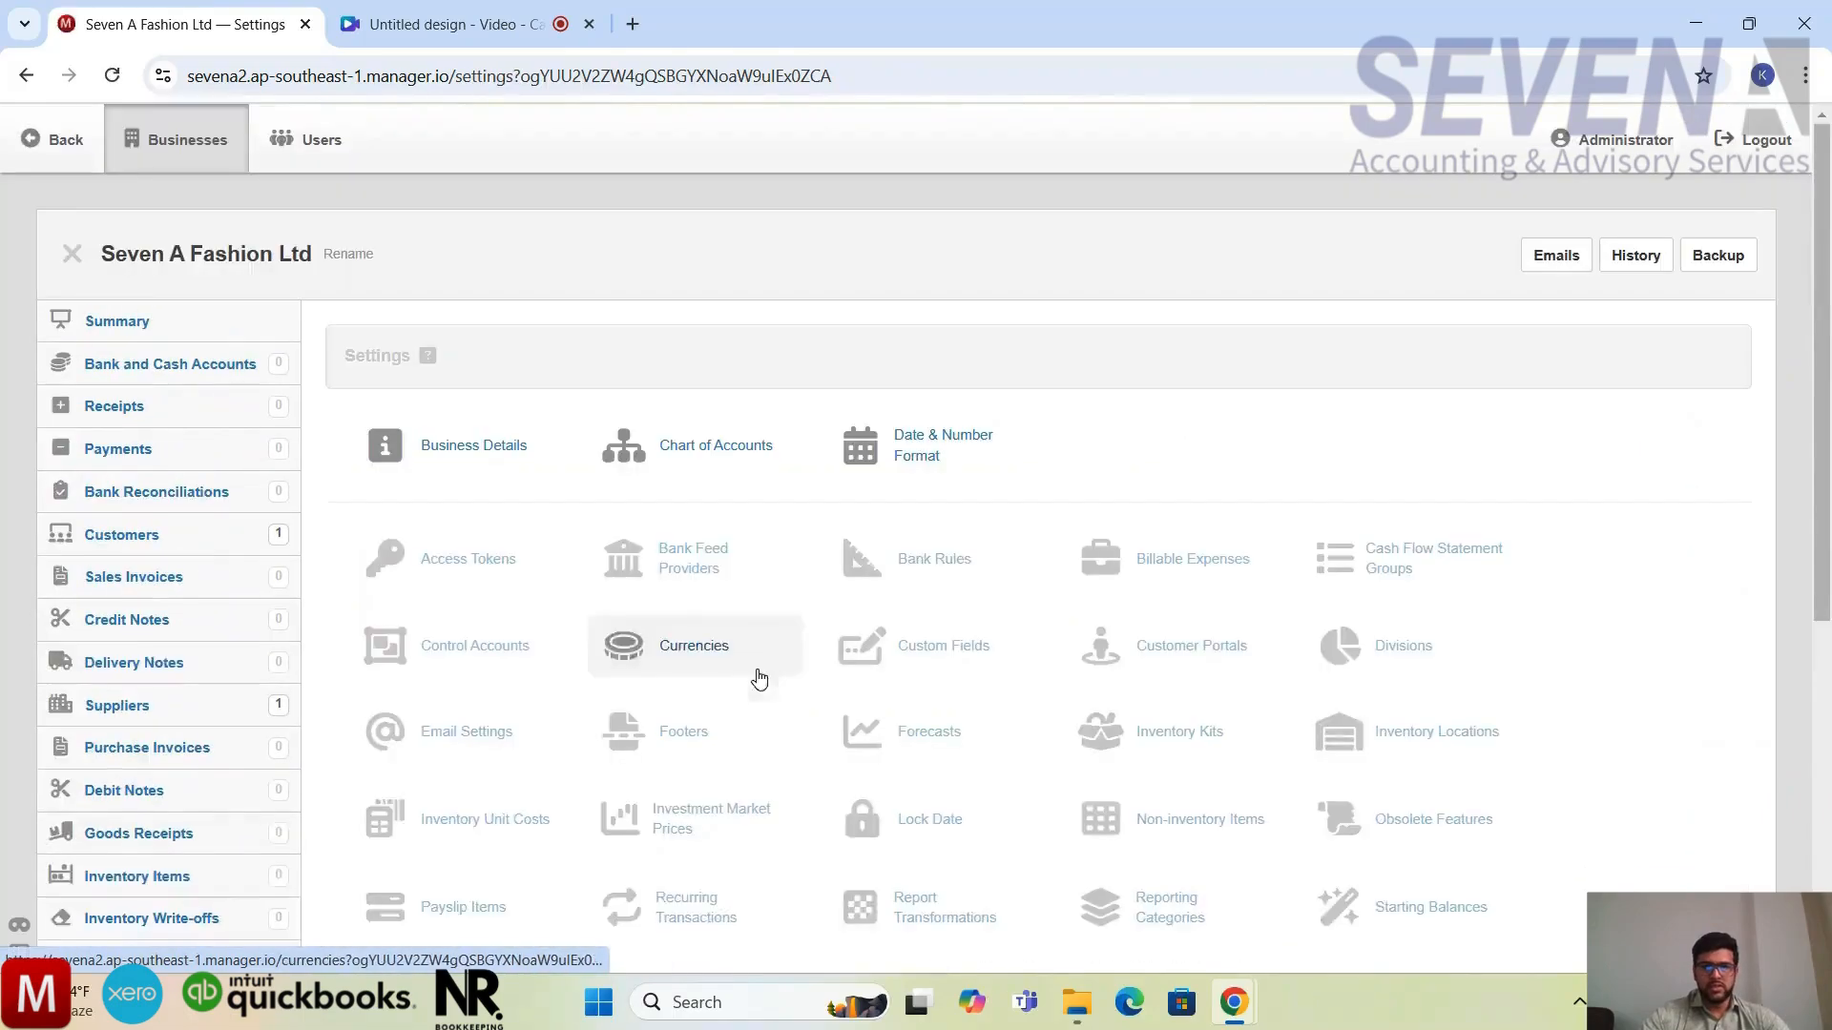
{"action": "left_click", "coordinate": [735, 458]}
{"action": "scroll", "coordinate": [779, 696], "scroll_direction": "down", "scroll_amount": 1}
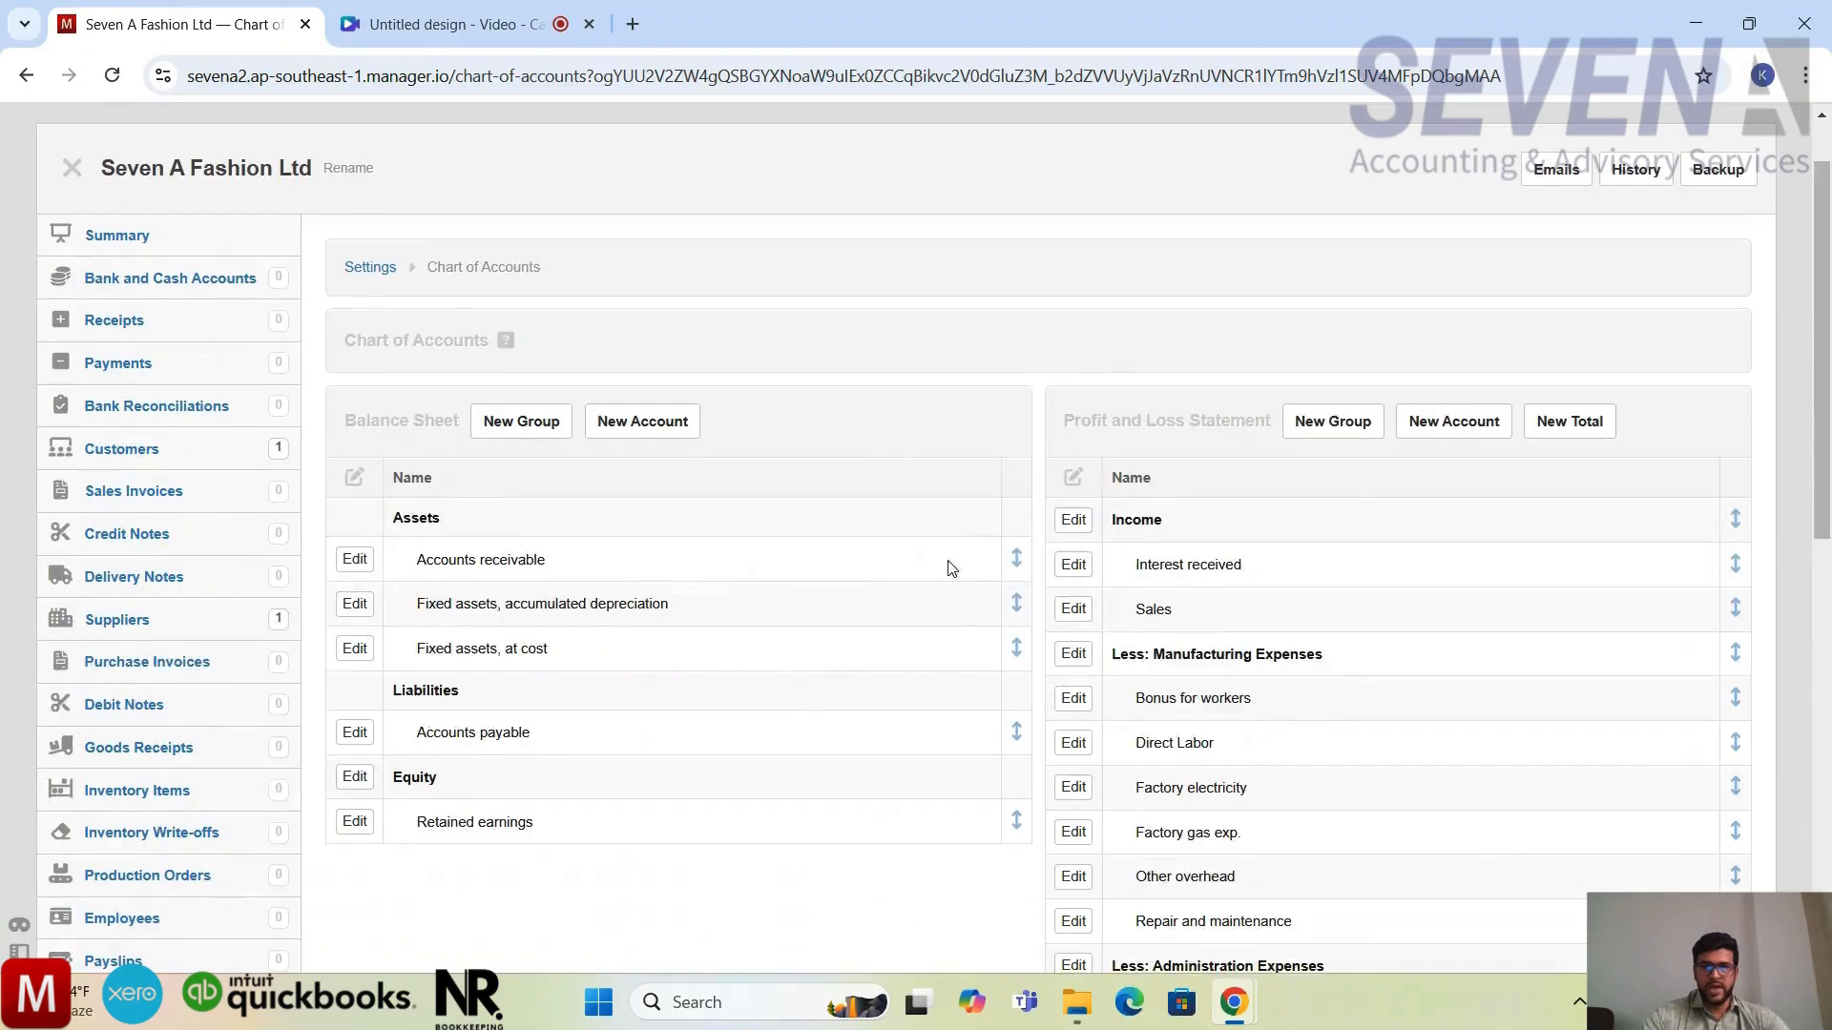
{"action": "left_click", "coordinate": [1017, 570]}
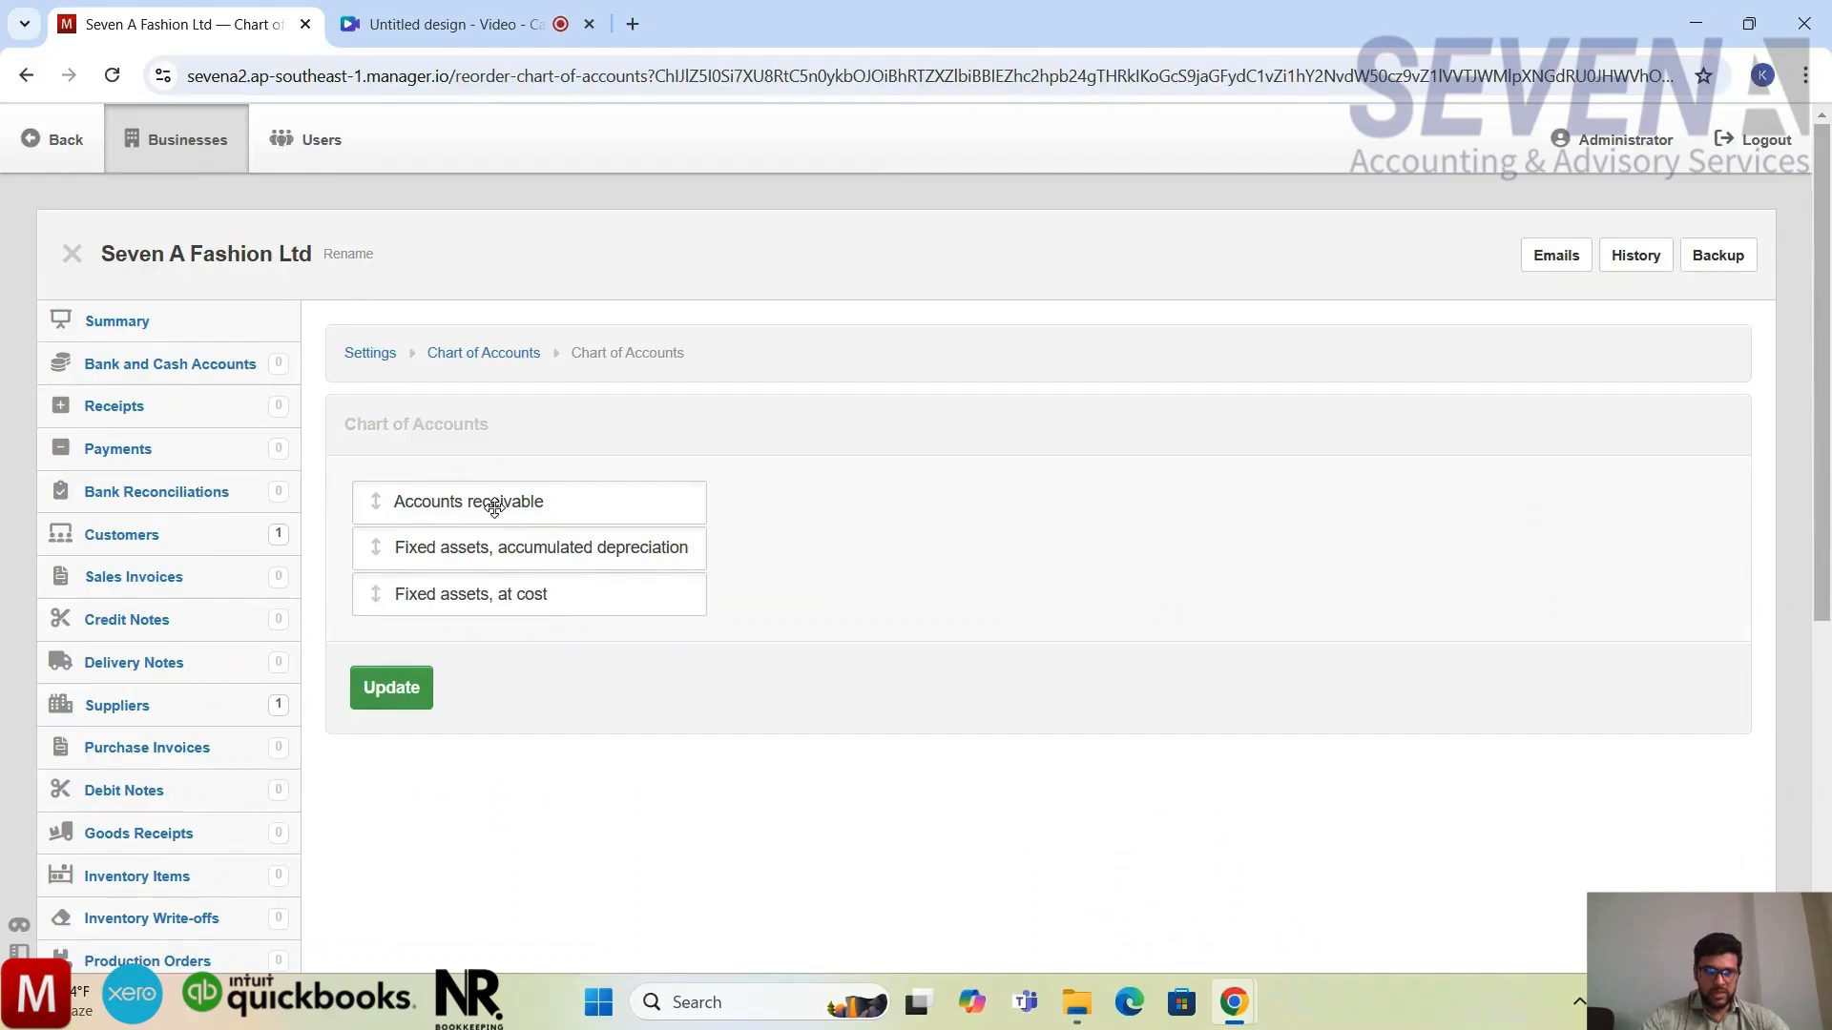
{"action": "left_click_drag", "start_coordinate": [494, 507], "coordinate": [483, 601]}
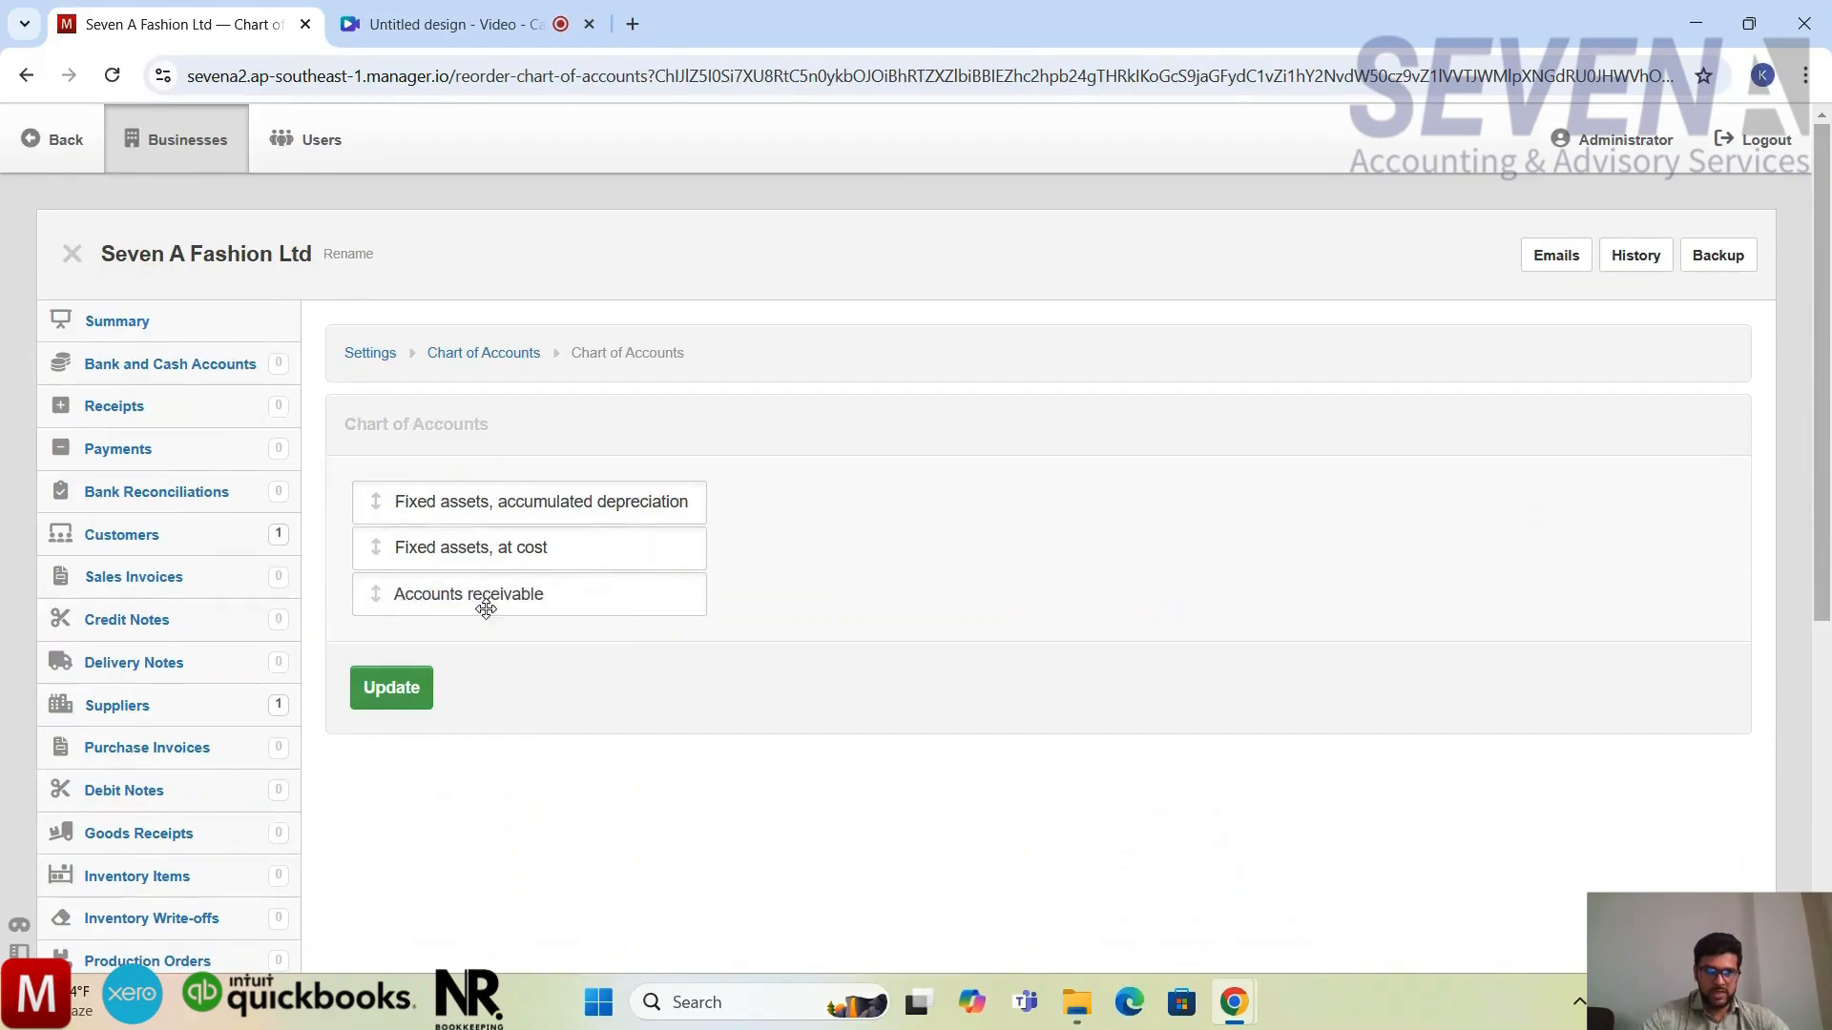
{"action": "left_click", "coordinate": [385, 702]}
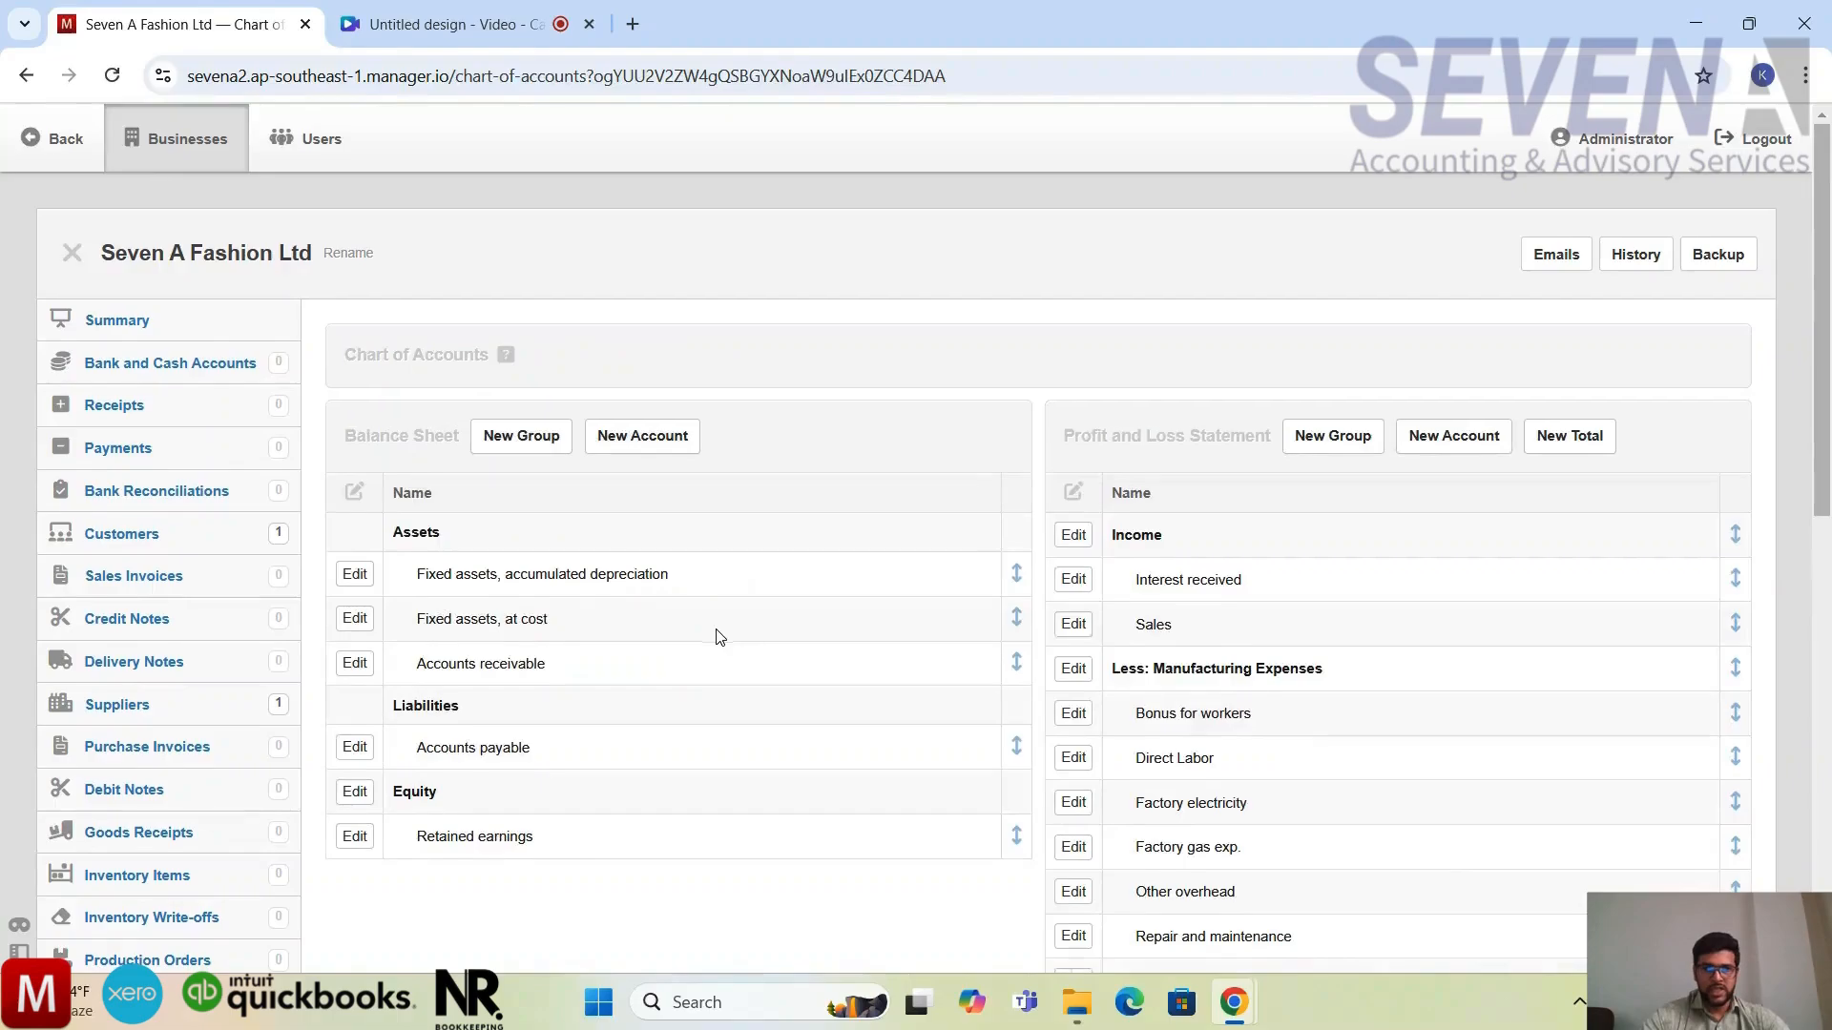
{"action": "scroll", "coordinate": [287, 426], "scroll_direction": "down", "scroll_amount": 1}
Return to the business summary and review the order of the asset accounts and the expense groups
{"action": "left_click", "coordinate": [176, 300]}
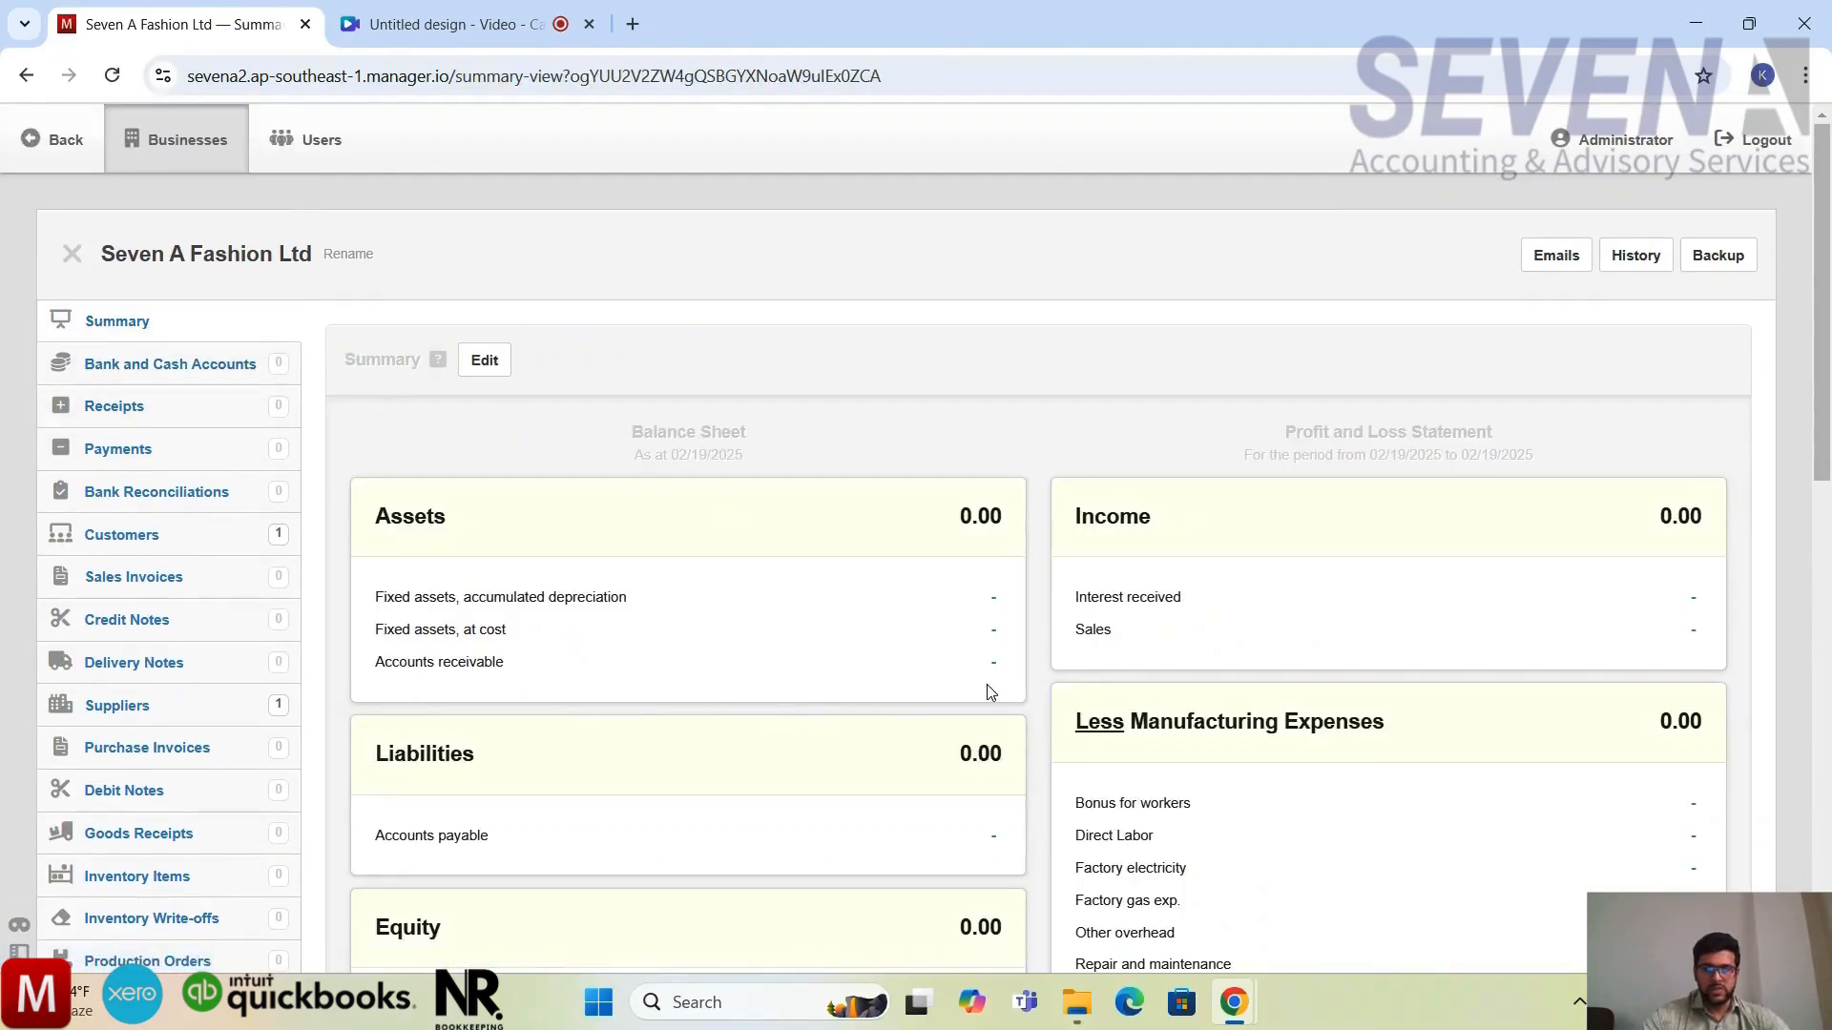
{"action": "scroll", "coordinate": [862, 704], "scroll_direction": "down", "scroll_amount": 4}
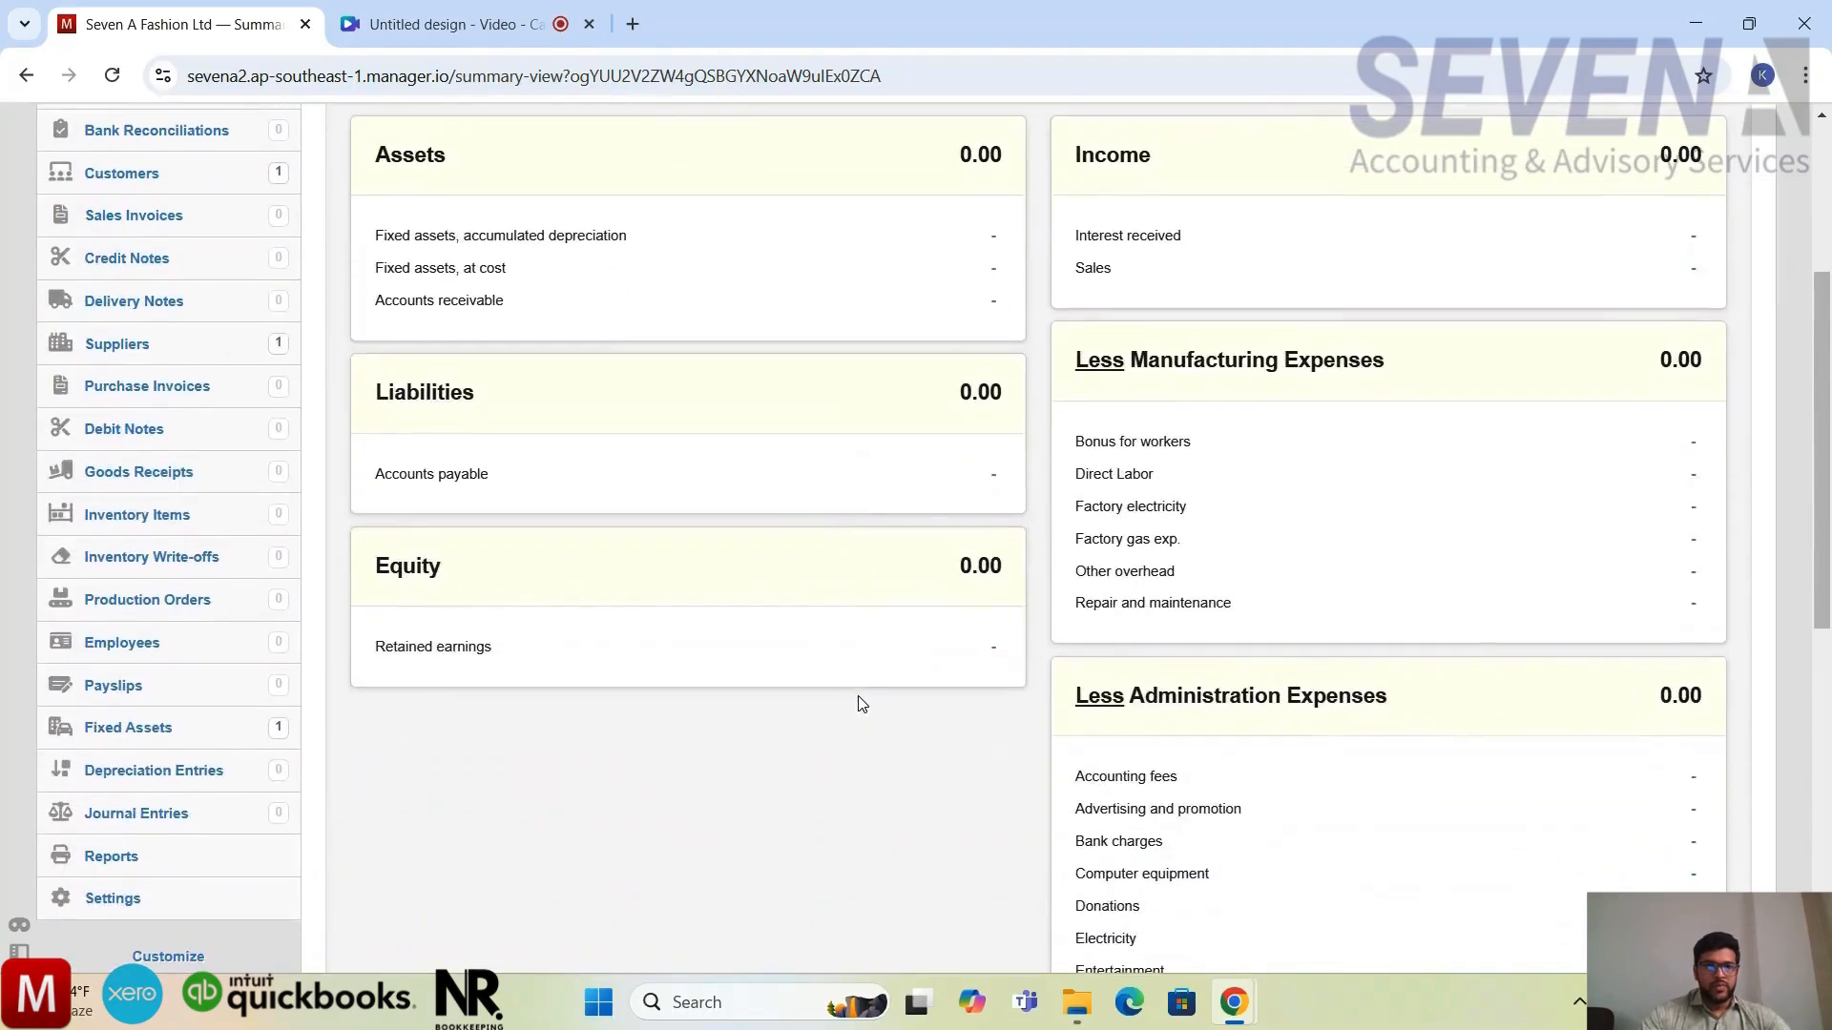
{"action": "scroll", "coordinate": [862, 704], "scroll_direction": "down", "scroll_amount": 4}
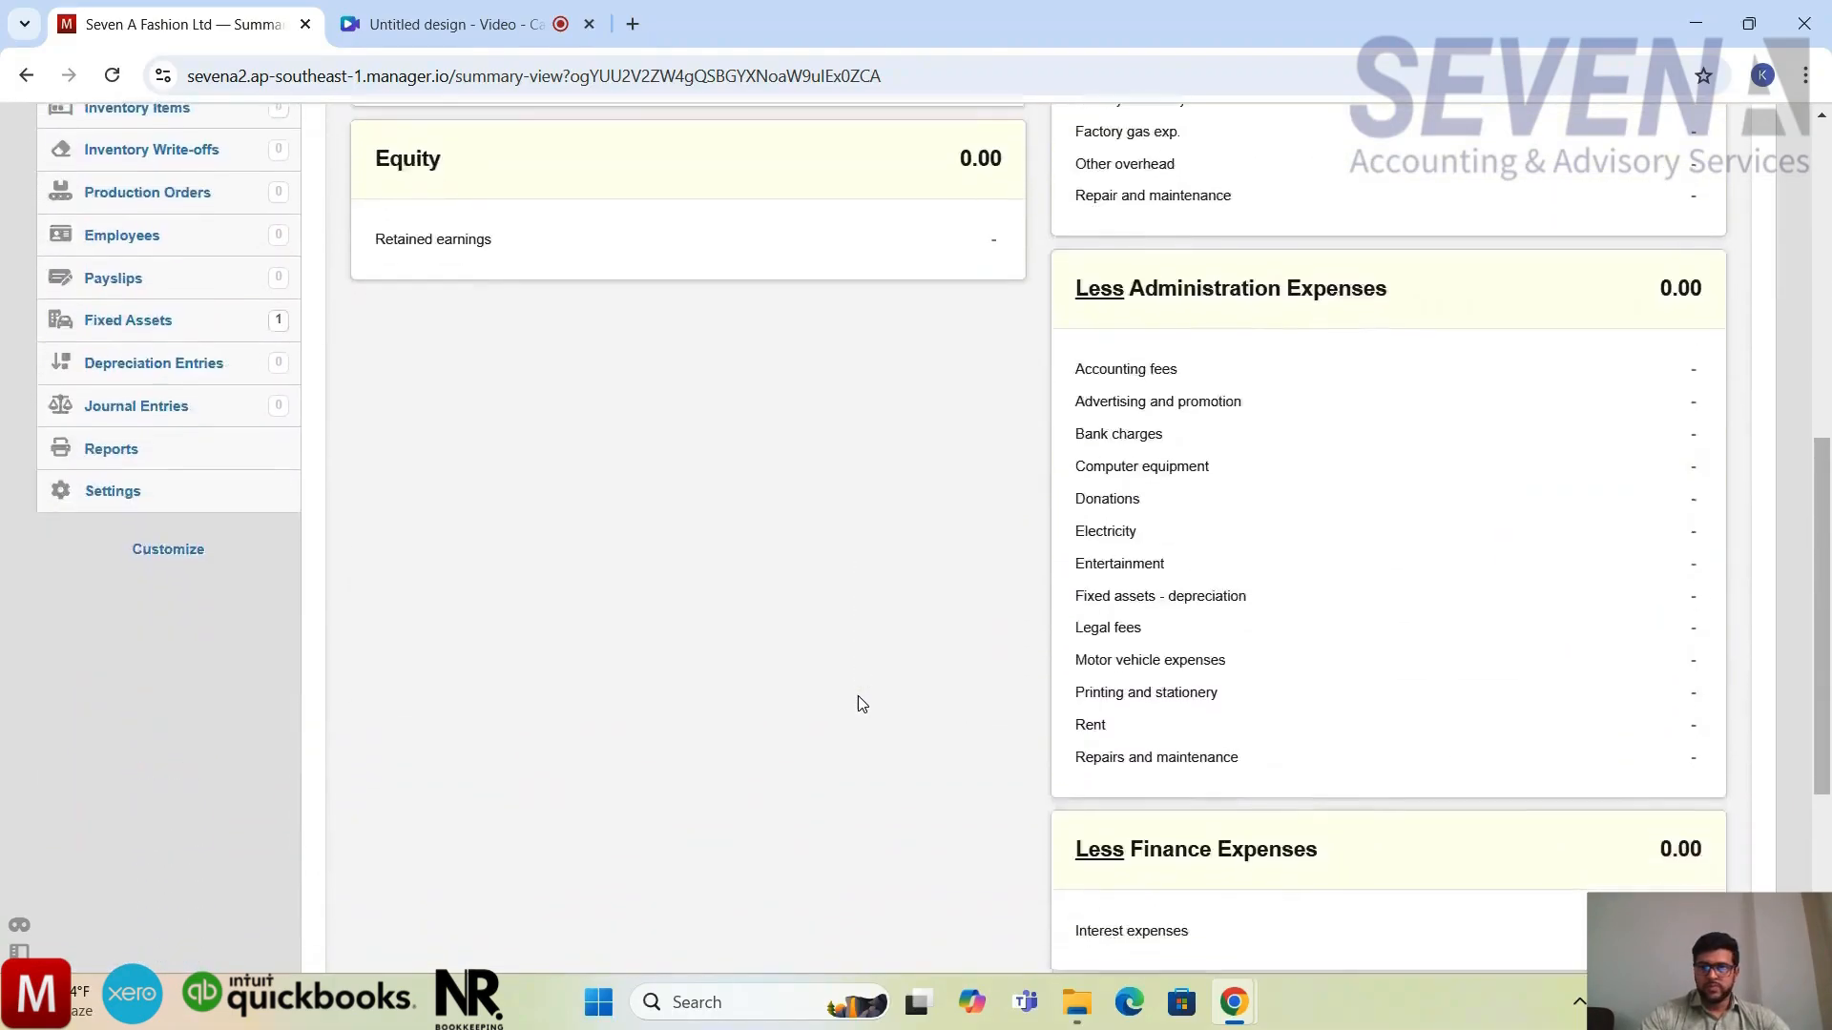
{"action": "scroll", "coordinate": [862, 705], "scroll_direction": "up", "scroll_amount": 7}
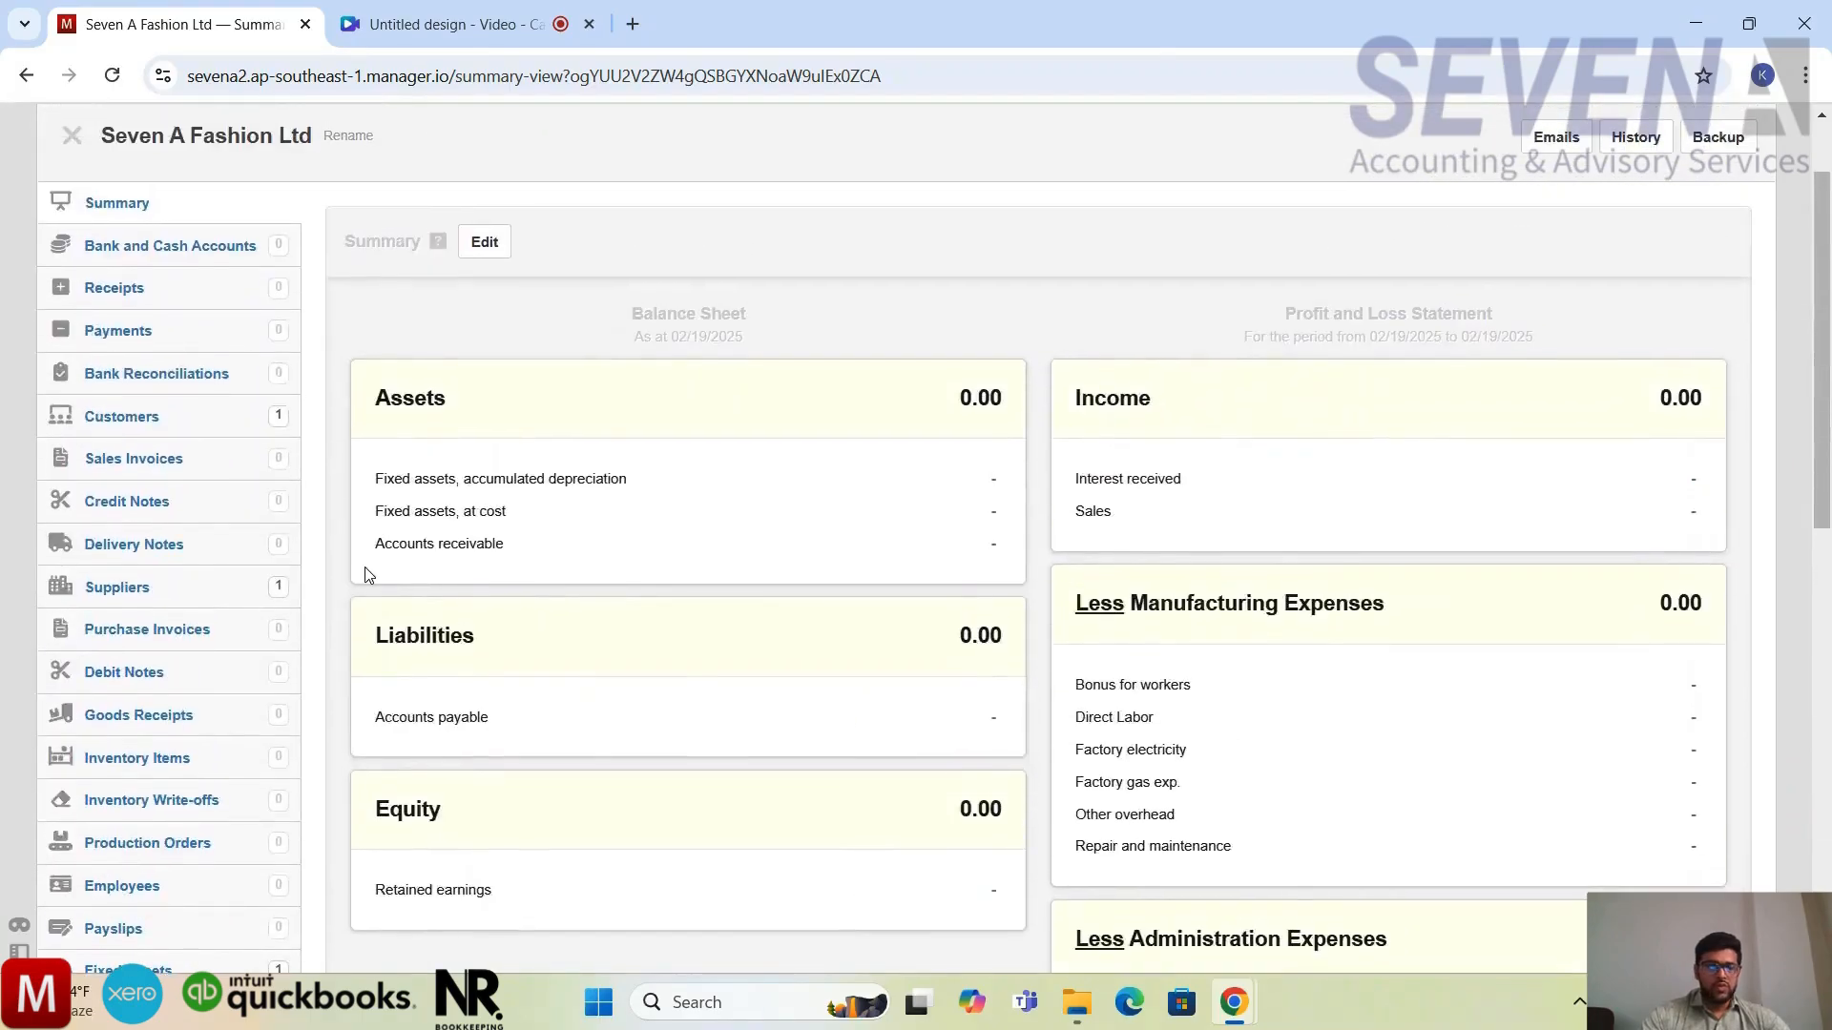
{"action": "scroll", "coordinate": [368, 574], "scroll_direction": "down", "scroll_amount": 1}
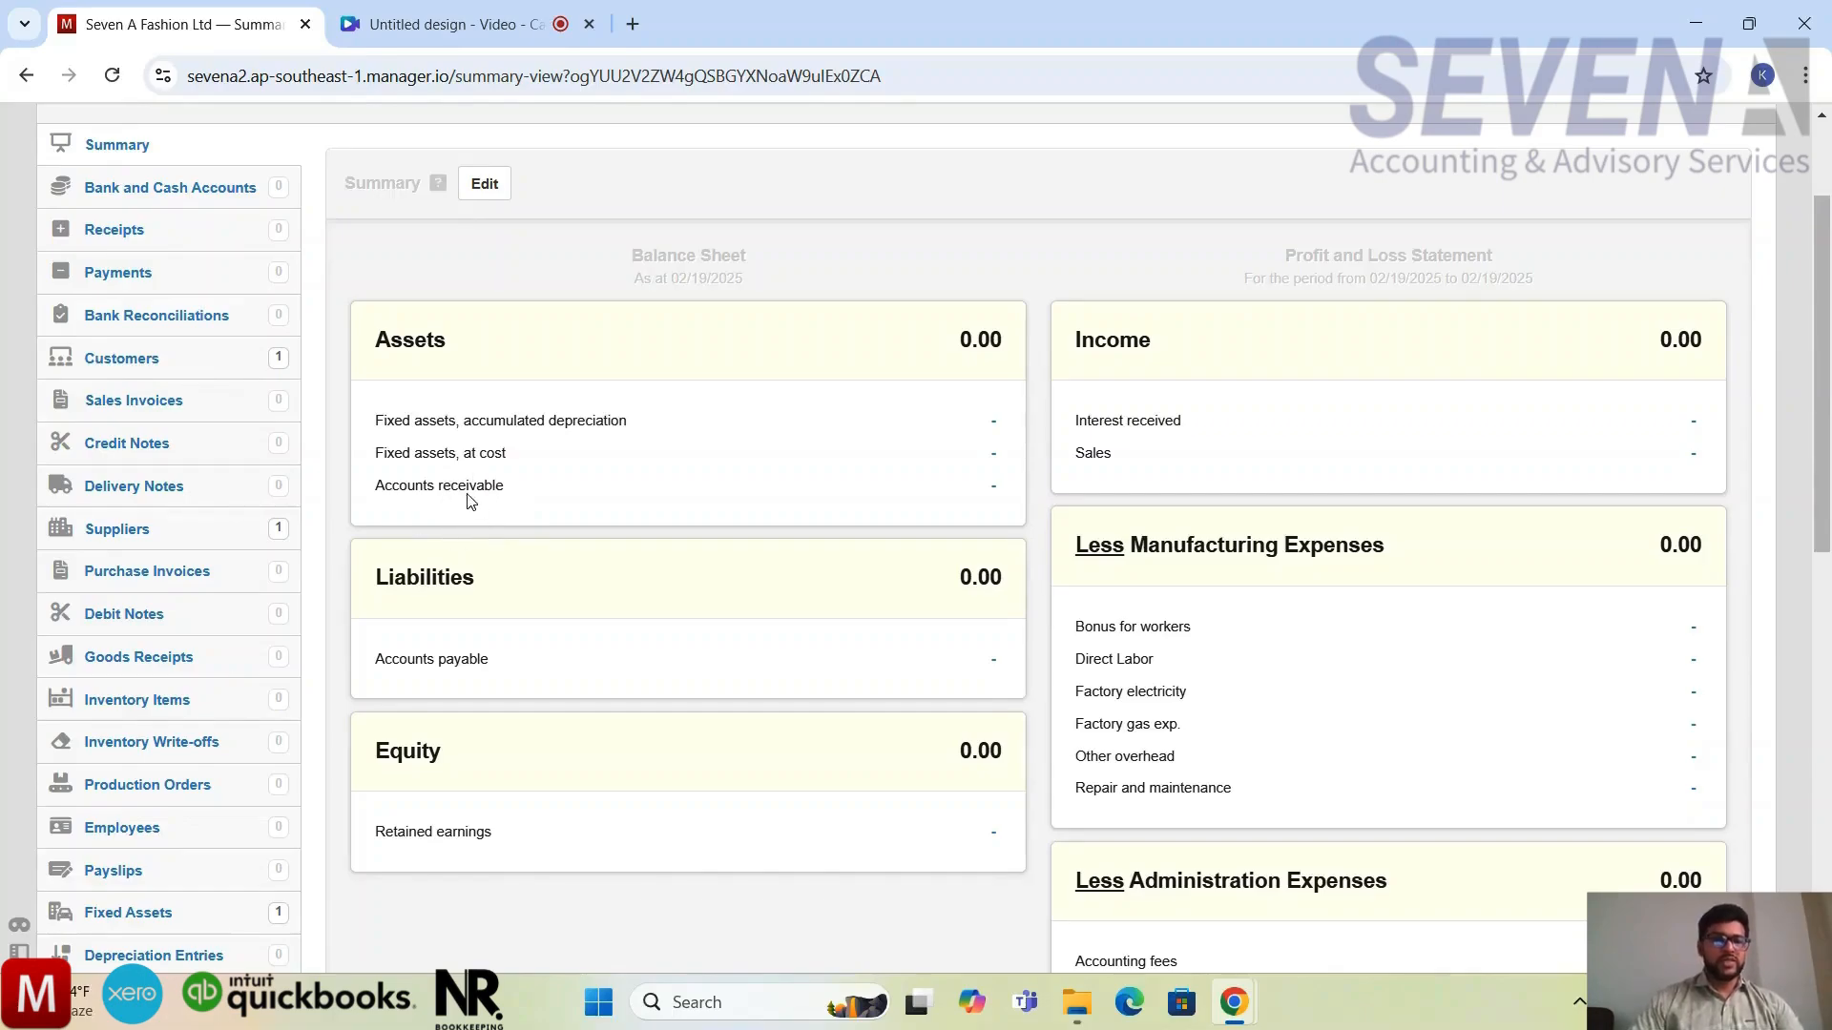
{"action": "scroll", "coordinate": [191, 615], "scroll_direction": "down", "scroll_amount": 1}
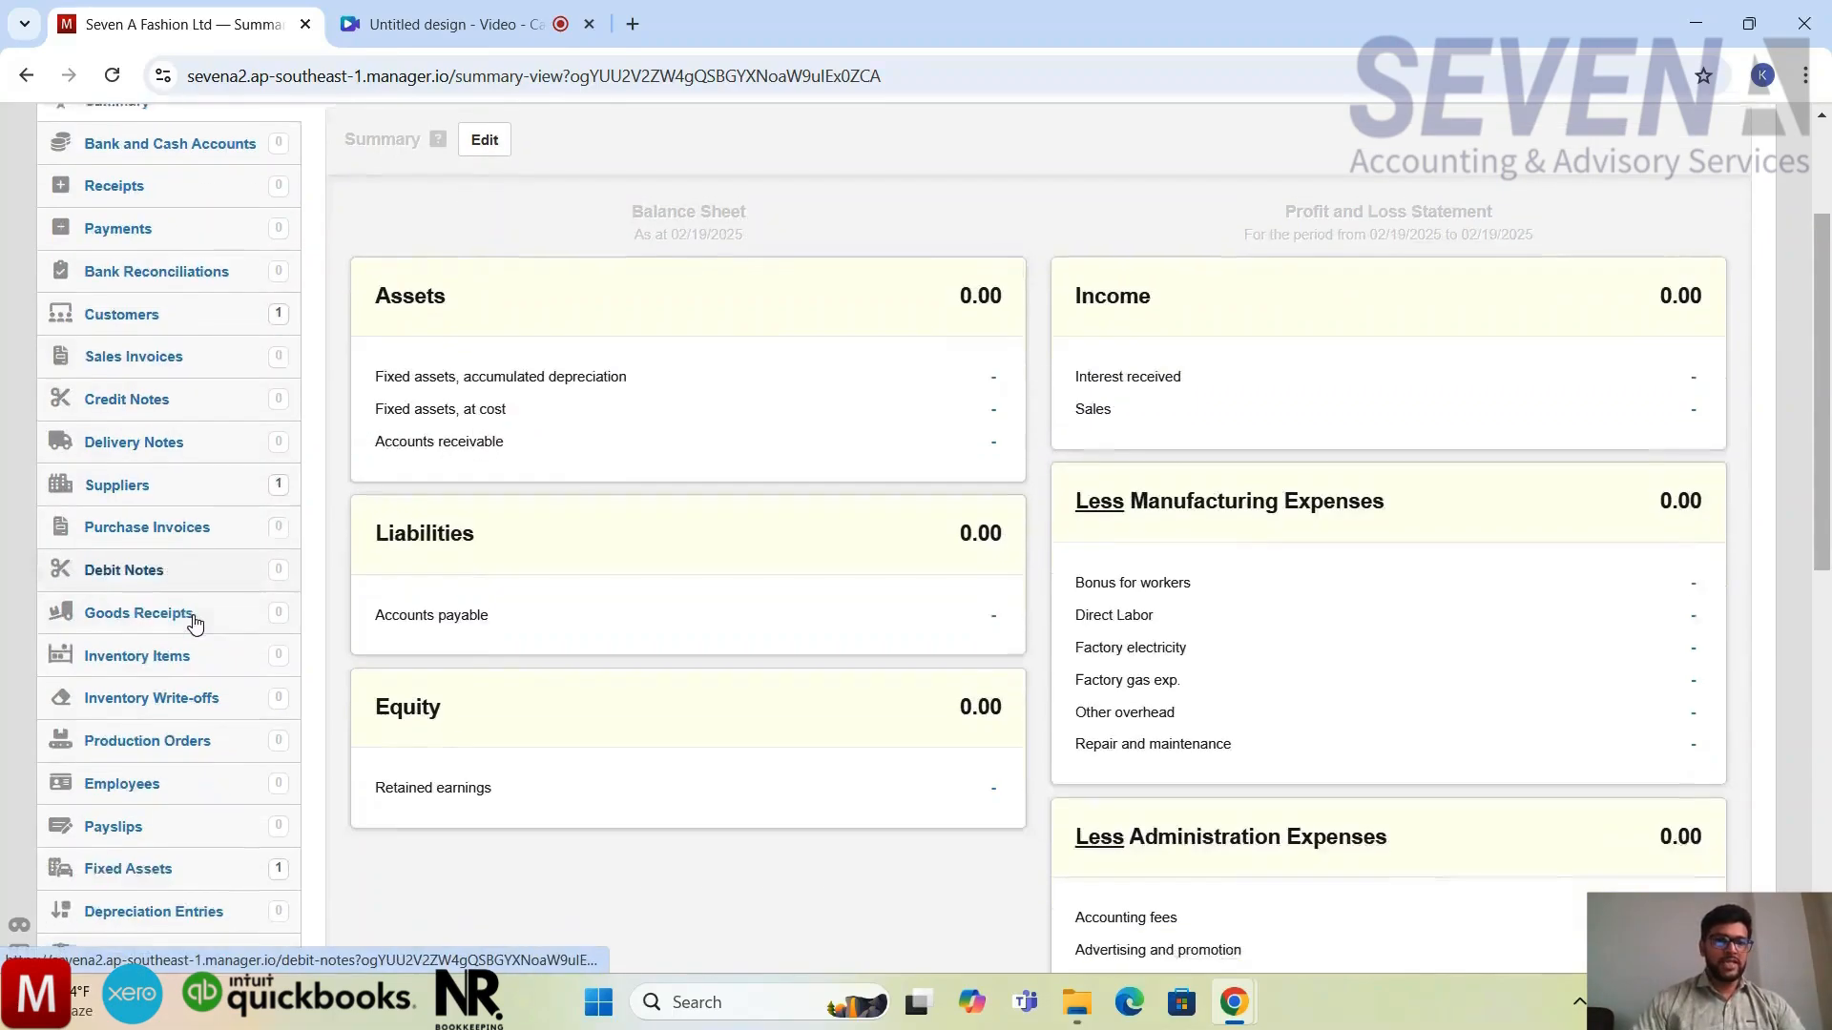
Start a new inventory item named "Fabrics for t shirts" with Yard as its unit name
{"action": "left_click", "coordinate": [179, 648]}
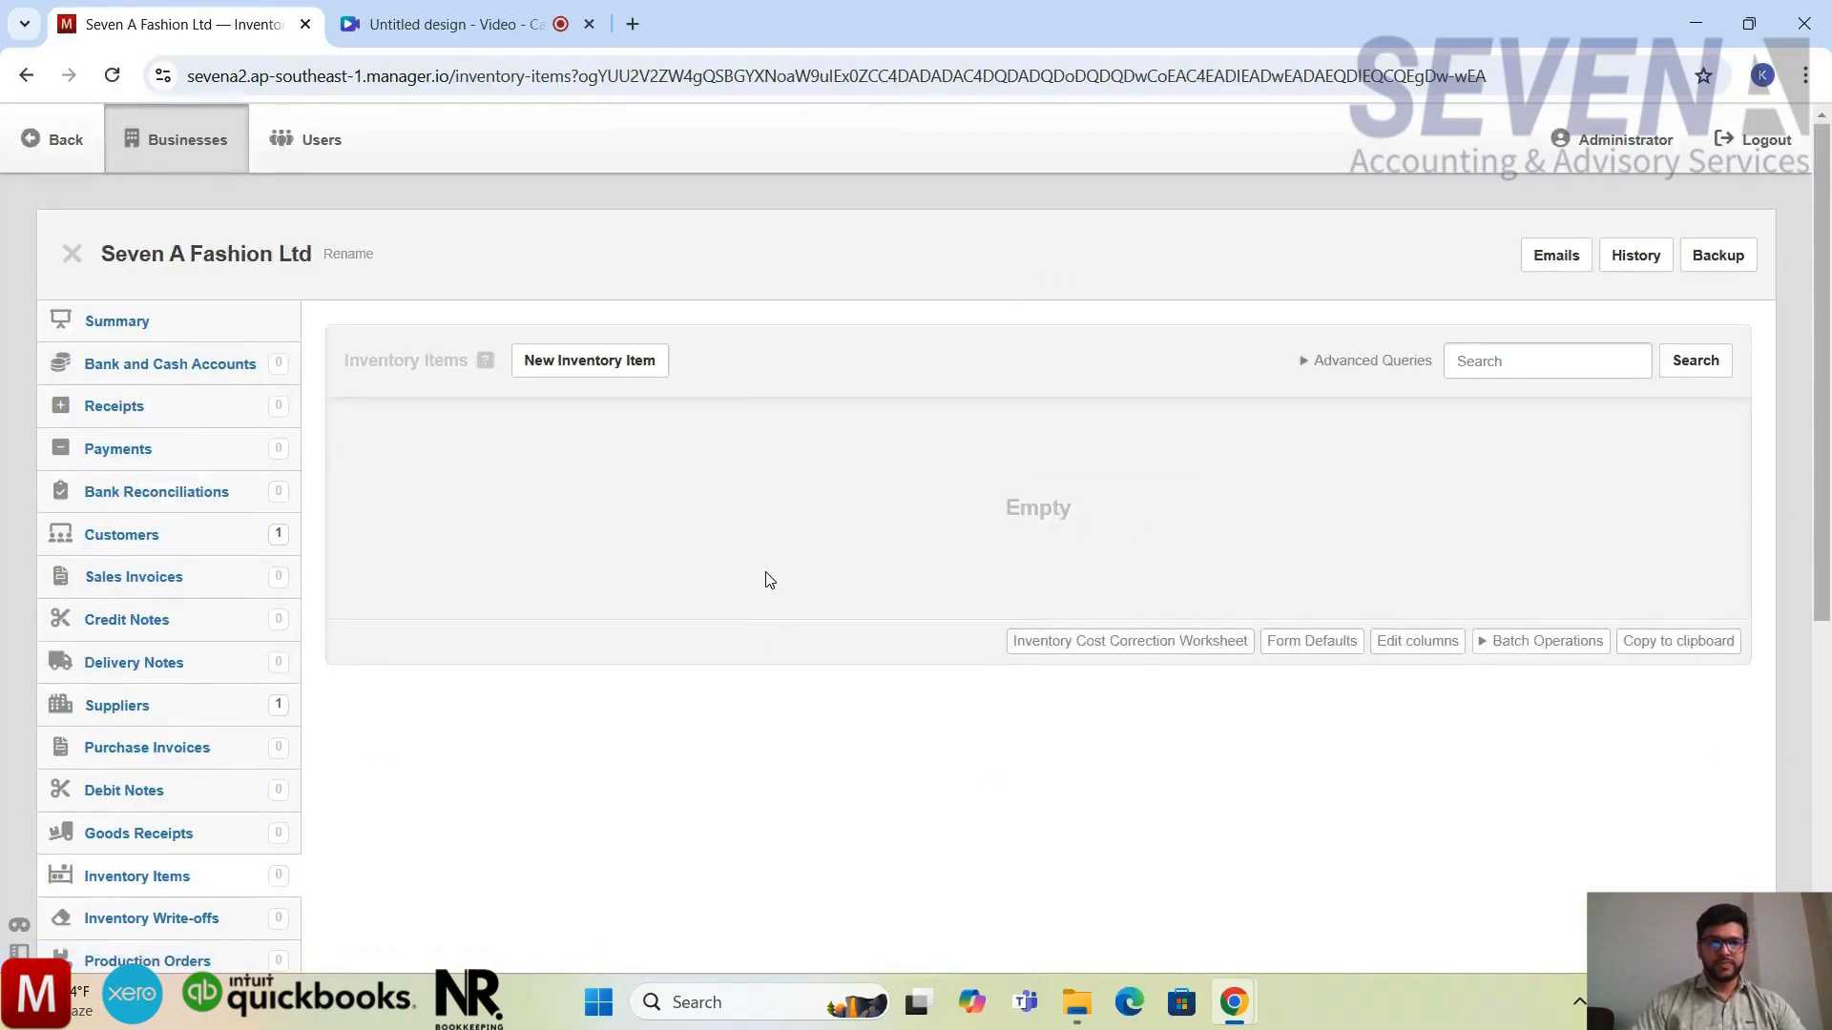
{"action": "left_click", "coordinate": [632, 362]}
{"action": "scroll", "coordinate": [756, 547], "scroll_direction": "down", "scroll_amount": 2}
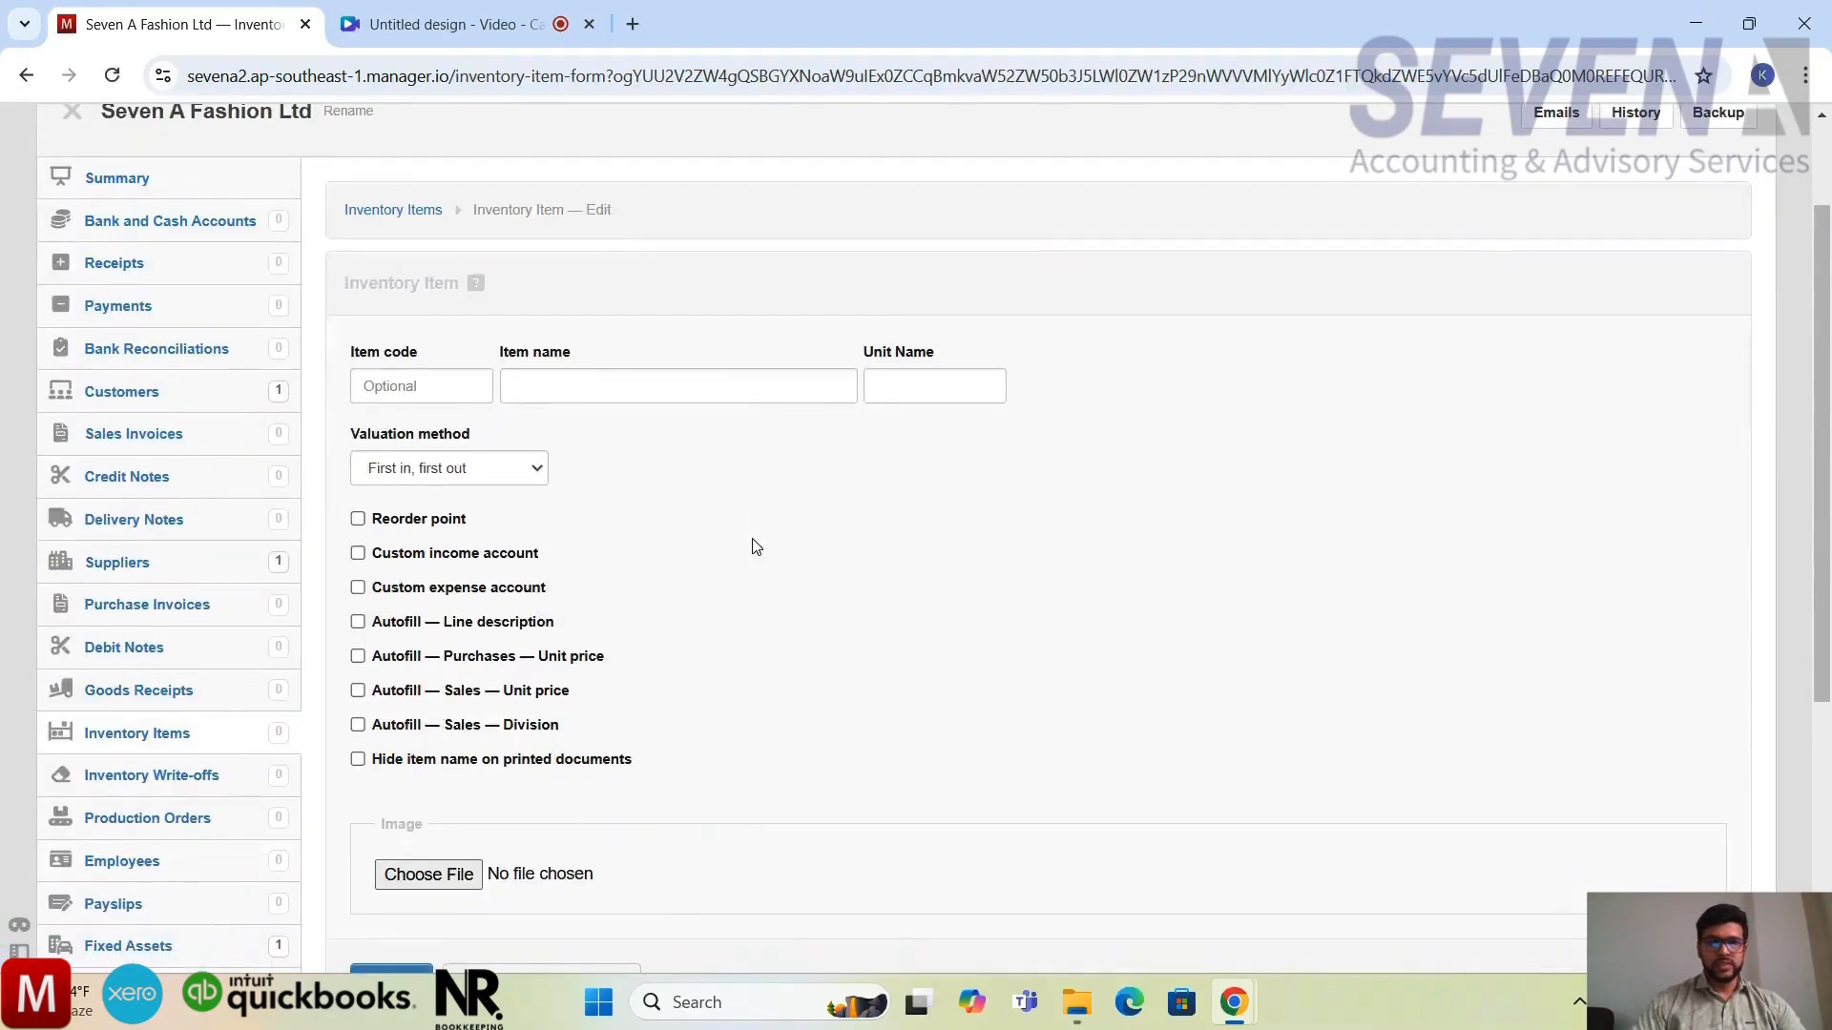
{"action": "left_click", "coordinate": [701, 384]}
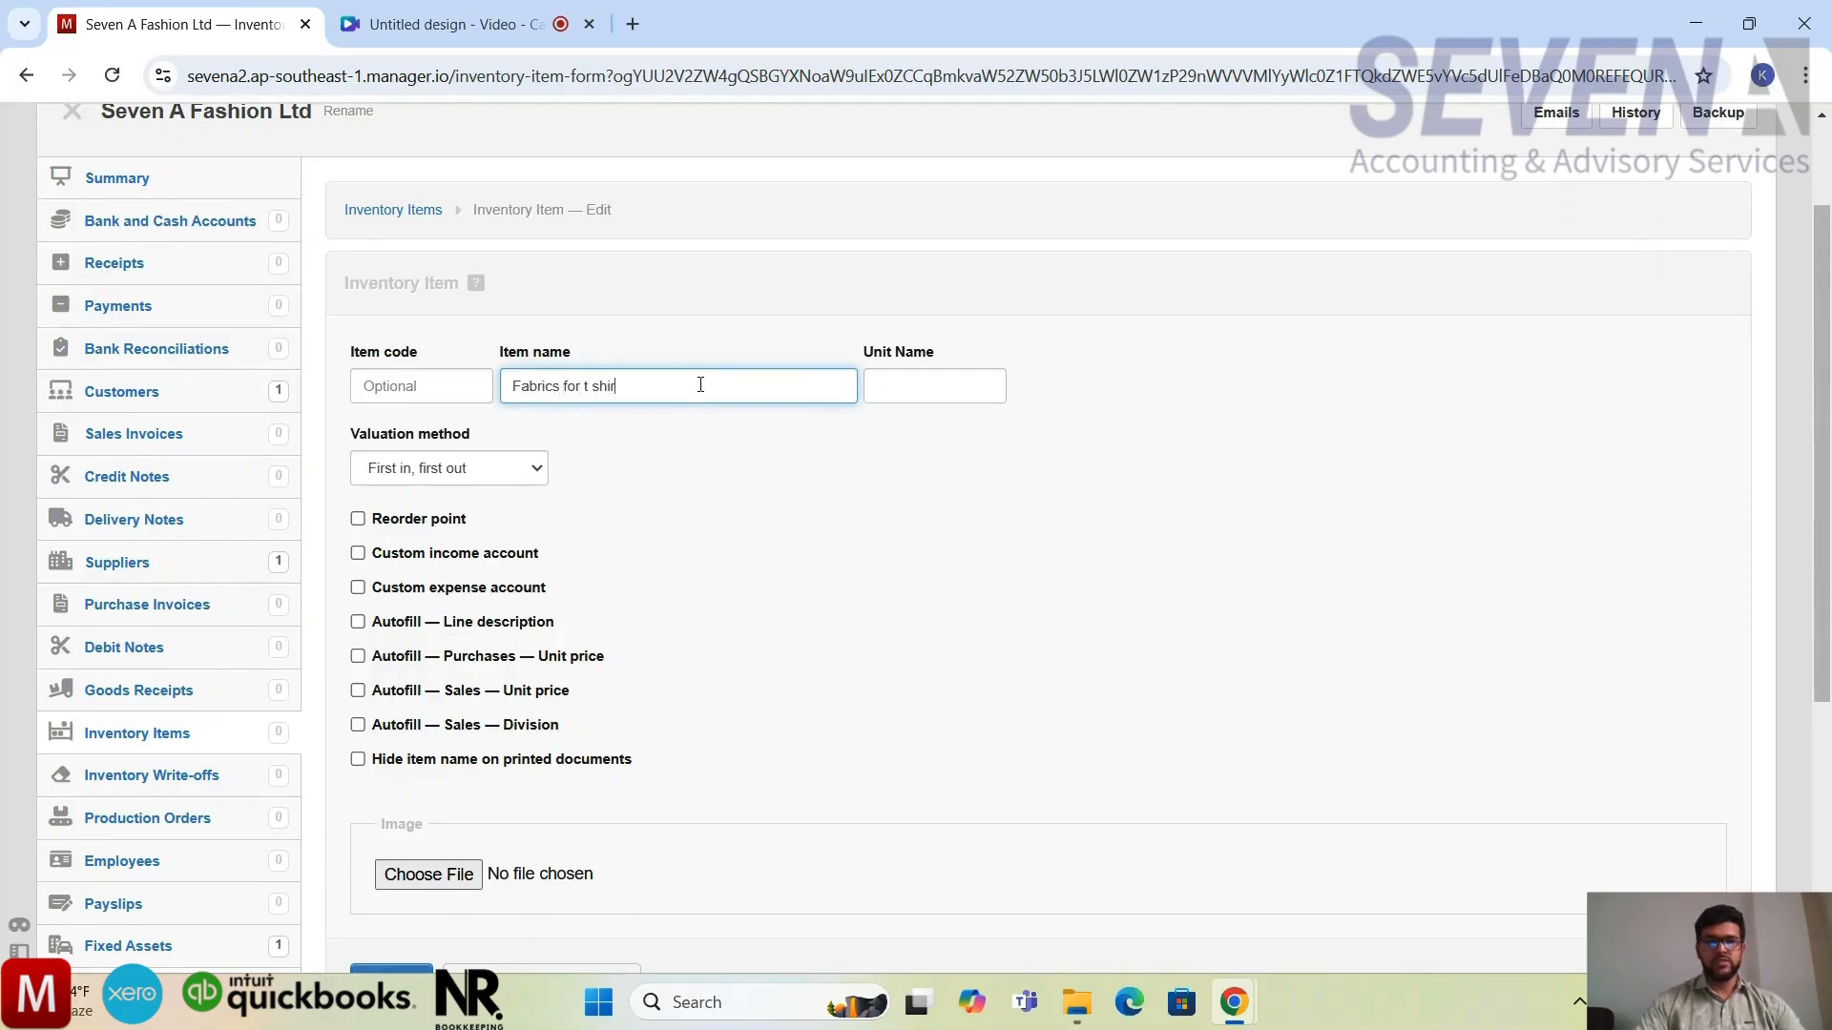
{"action": "left_click", "coordinate": [921, 391]}
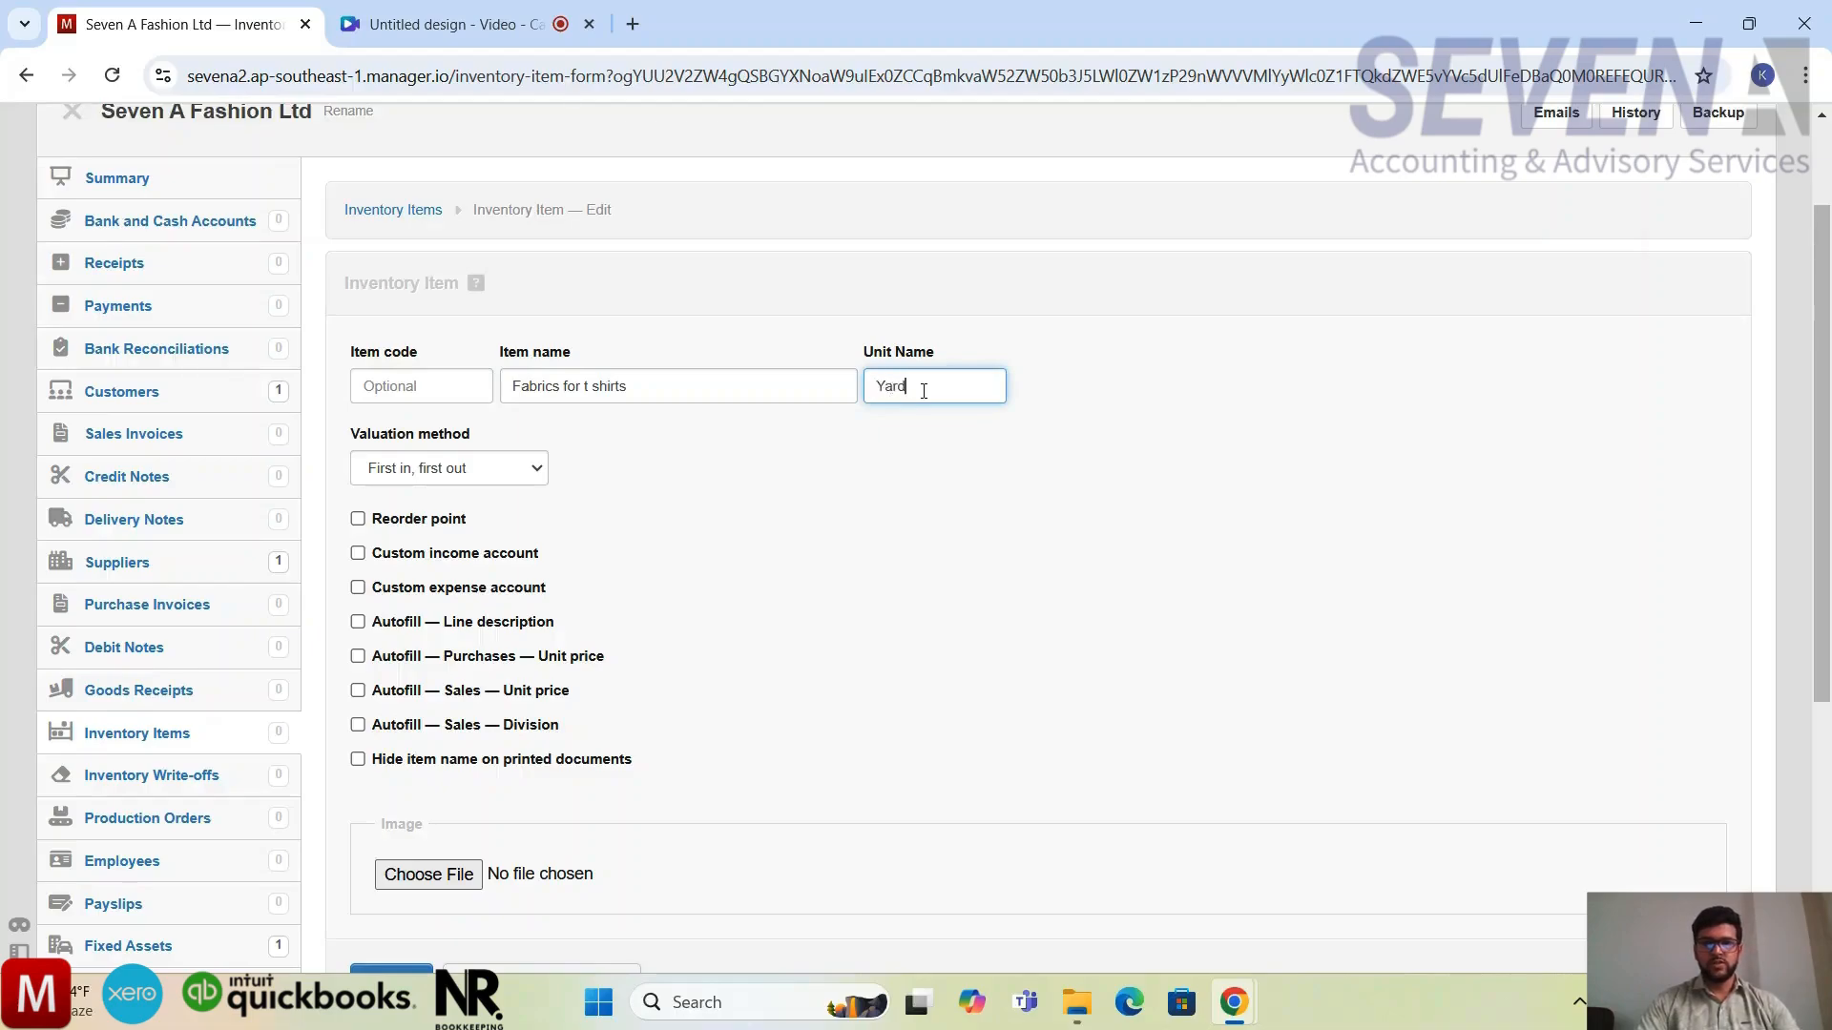
{"action": "left_click", "coordinate": [964, 520]}
{"action": "scroll", "coordinate": [962, 520], "scroll_direction": "down", "scroll_amount": 1}
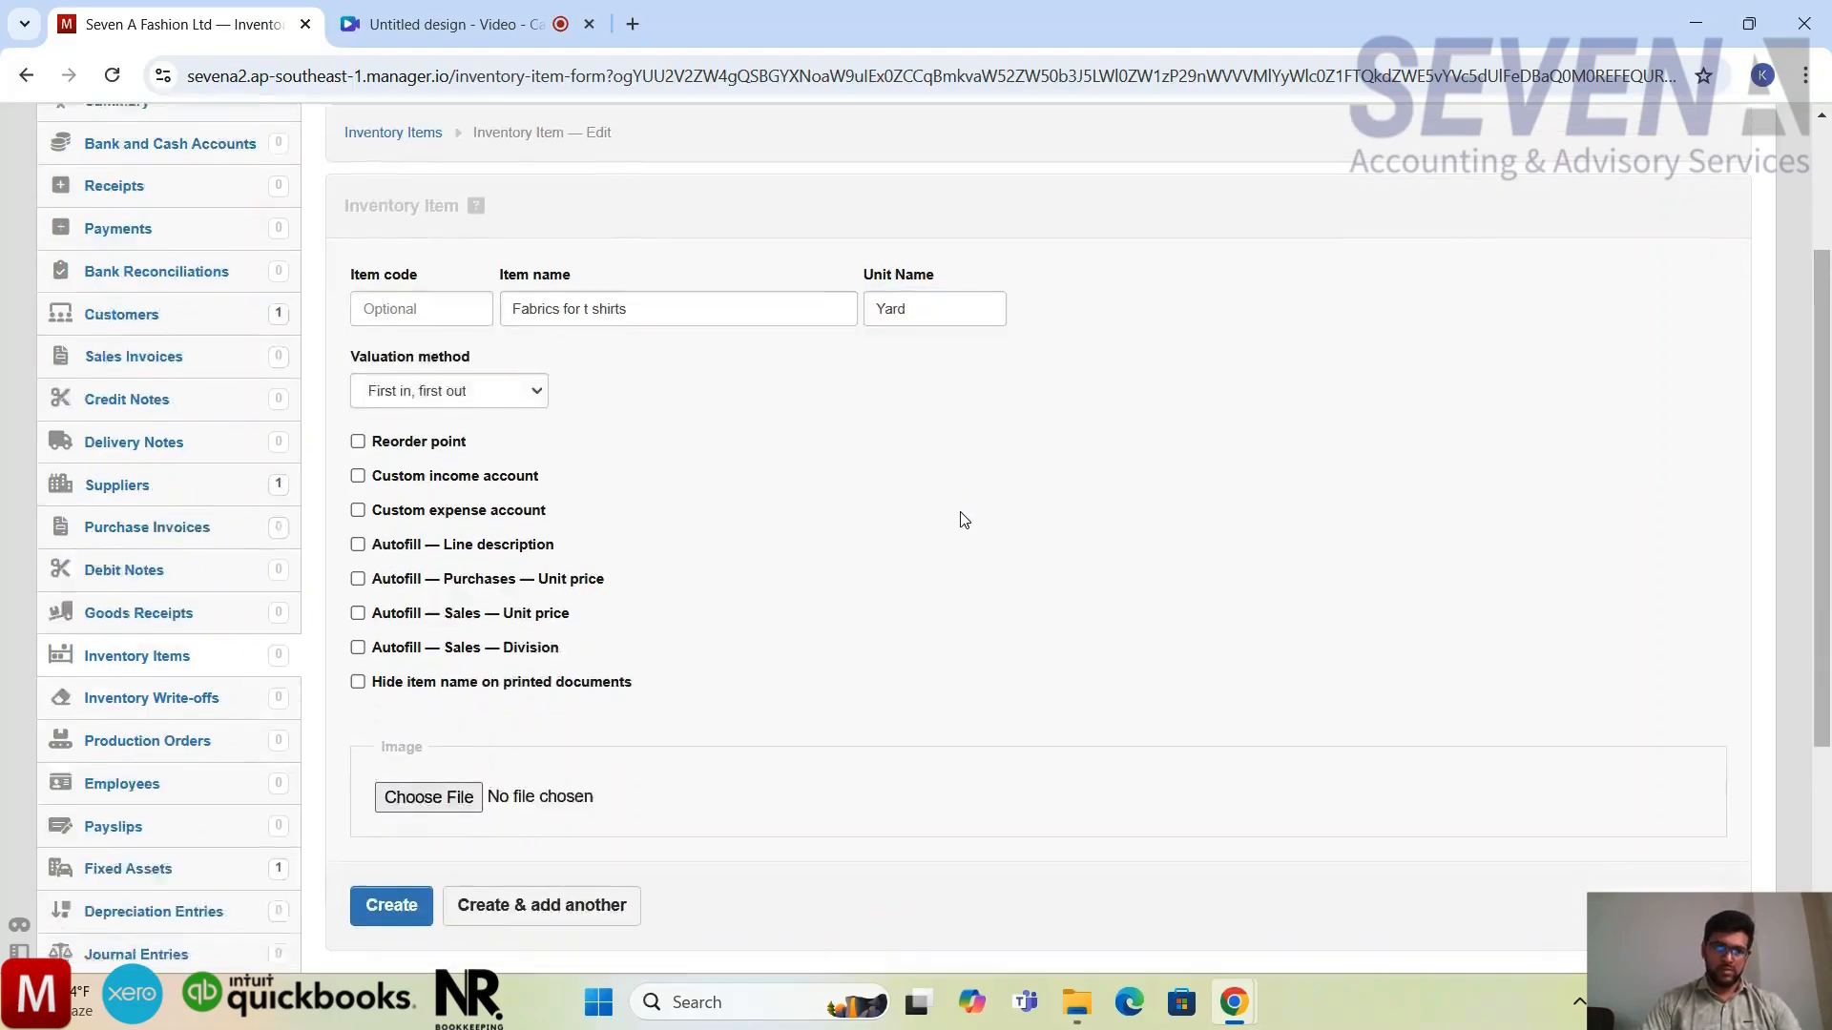
Set the item's valuation method to Weighted average cost and create the inventory item
{"action": "left_click", "coordinate": [522, 372]}
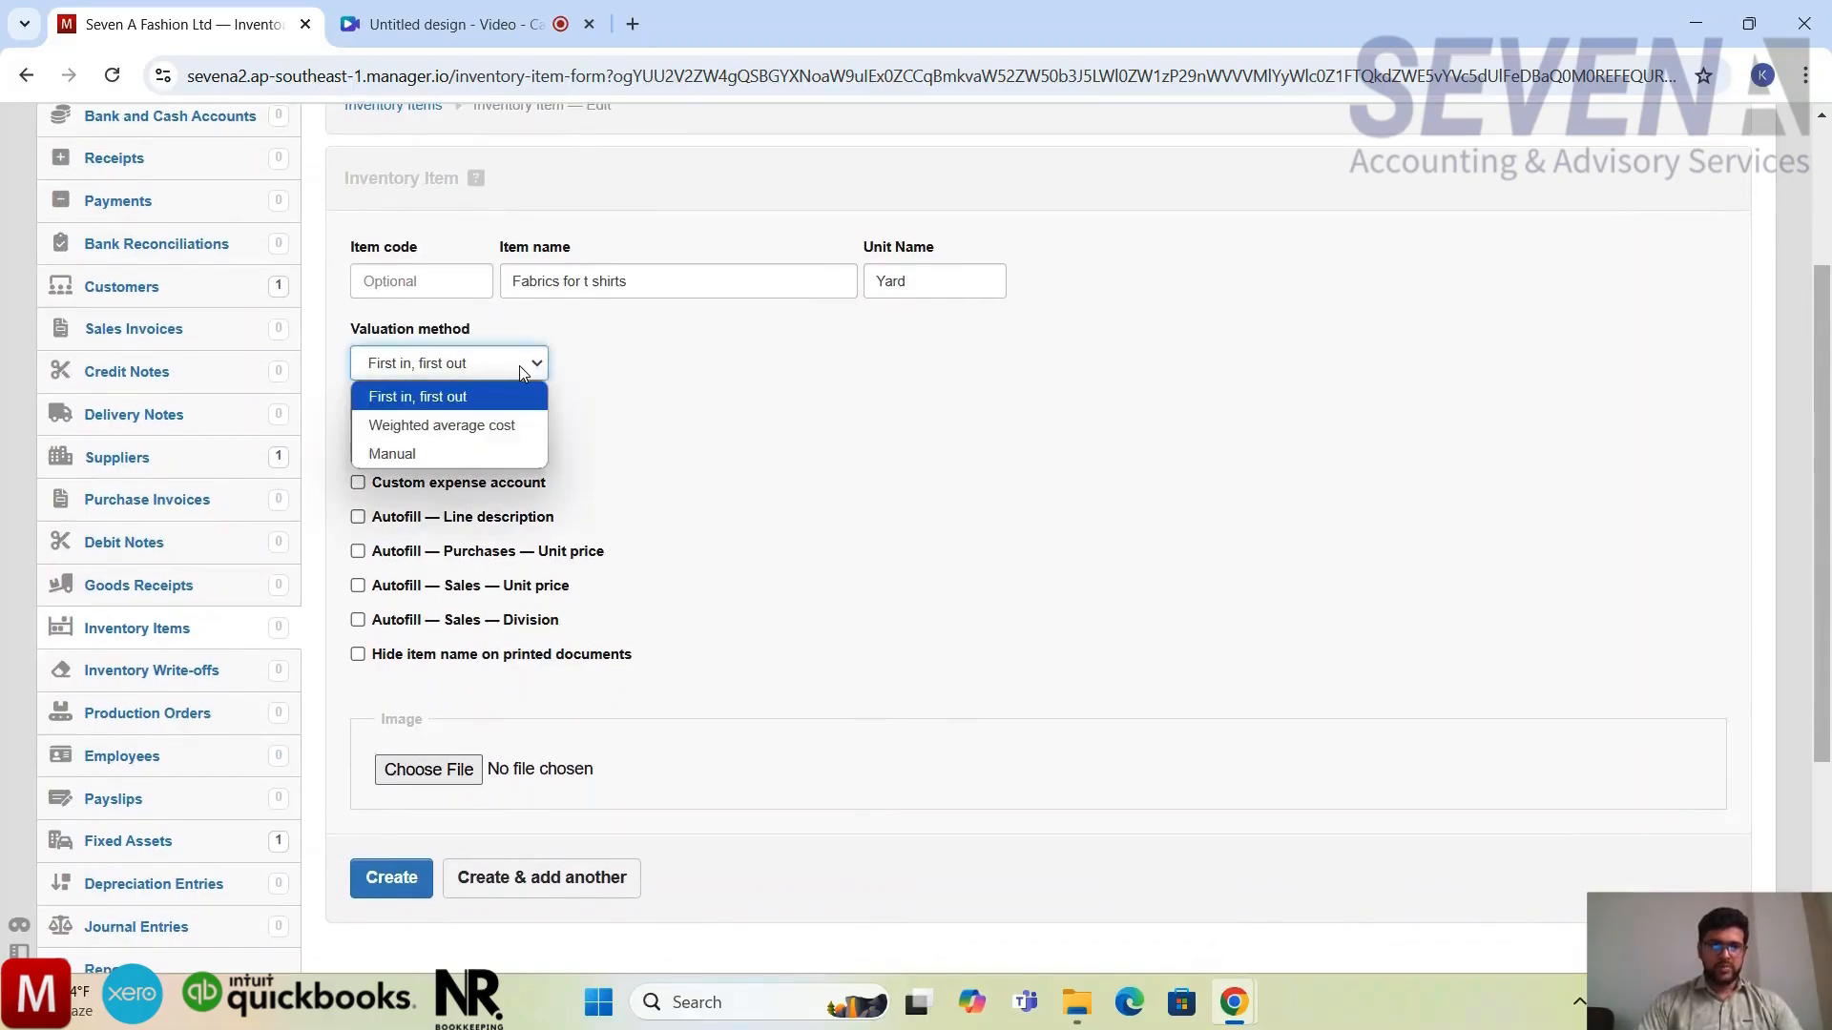
{"action": "left_click", "coordinate": [511, 422]}
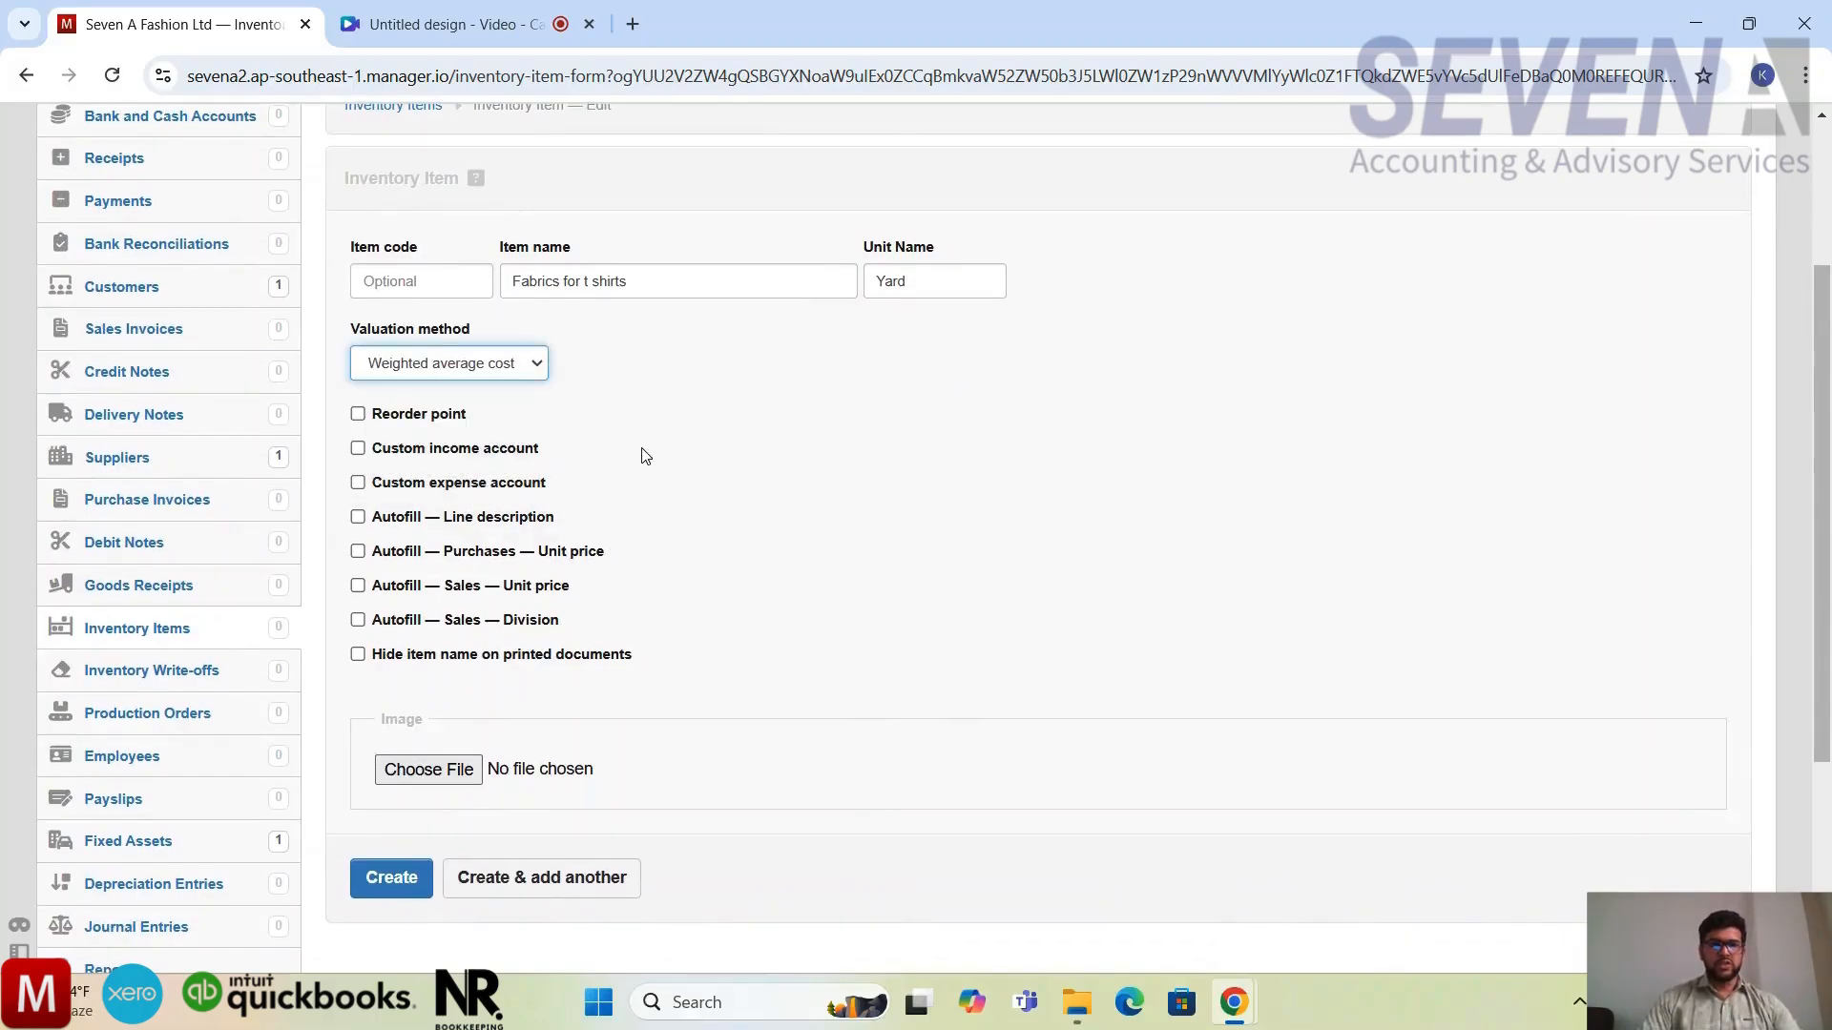
{"action": "scroll", "coordinate": [595, 570], "scroll_direction": "down", "scroll_amount": 2}
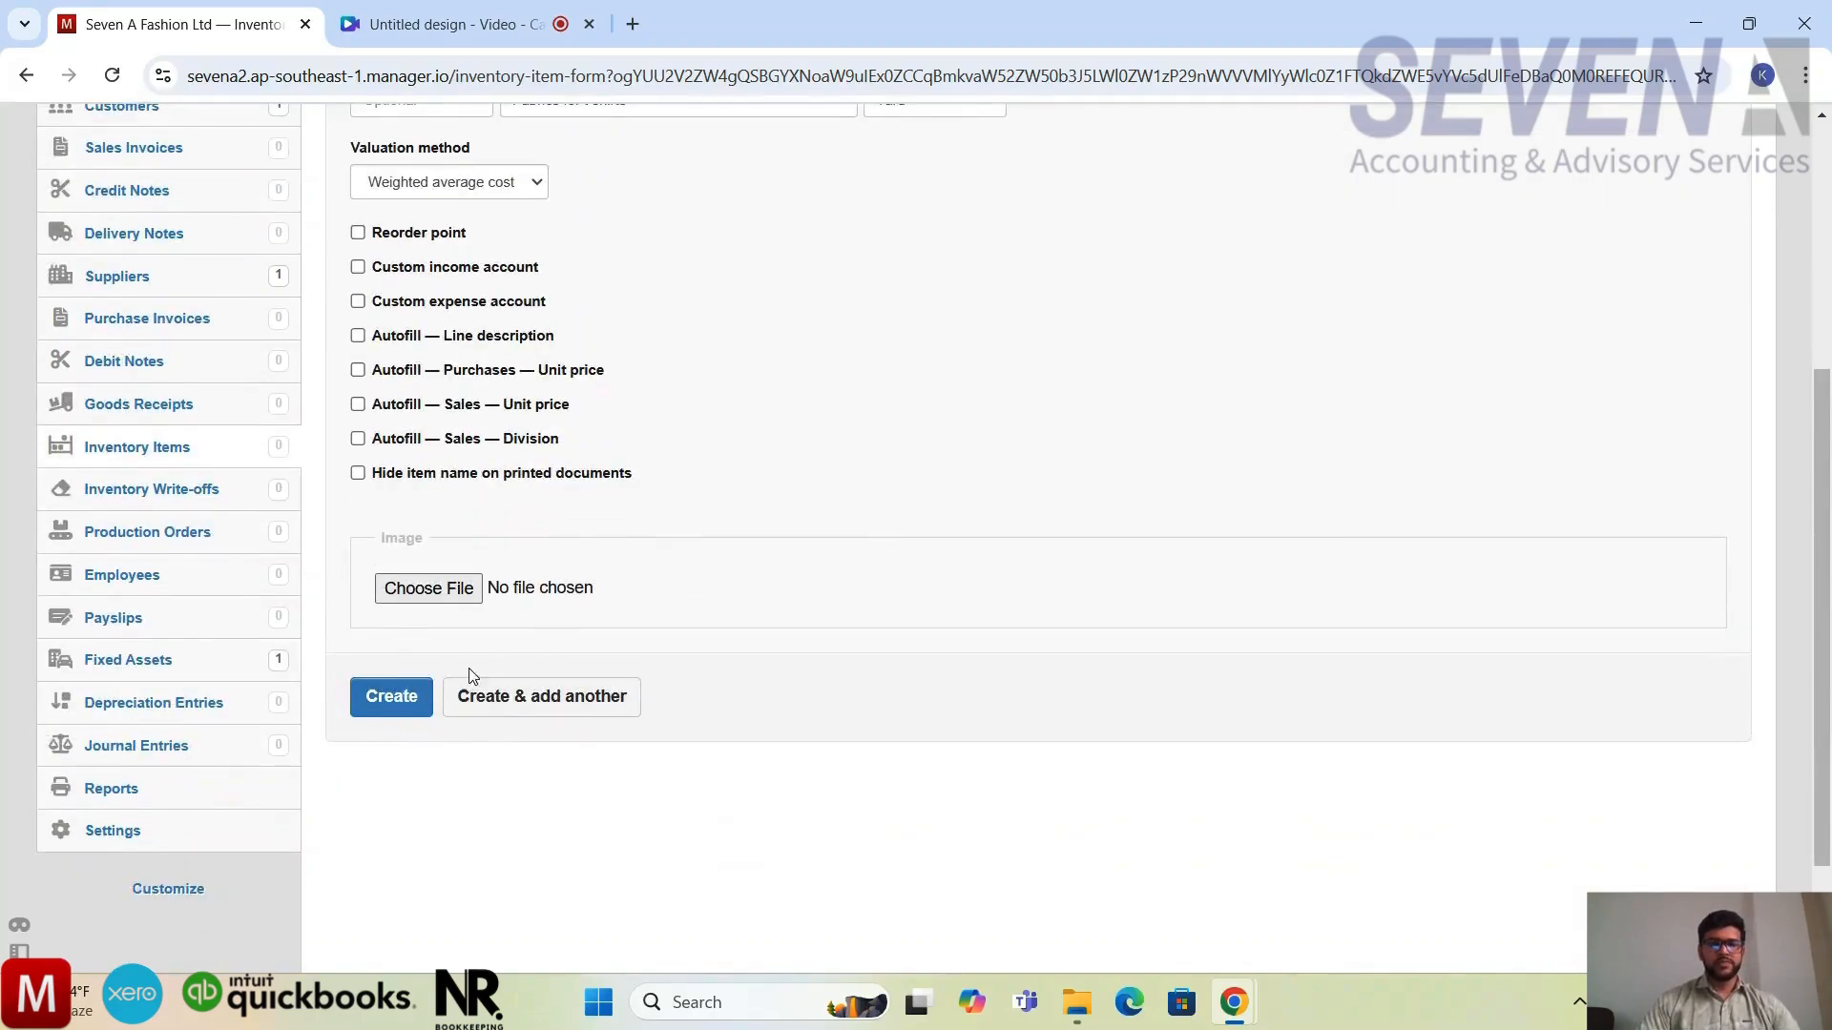
{"action": "left_click", "coordinate": [401, 697]}
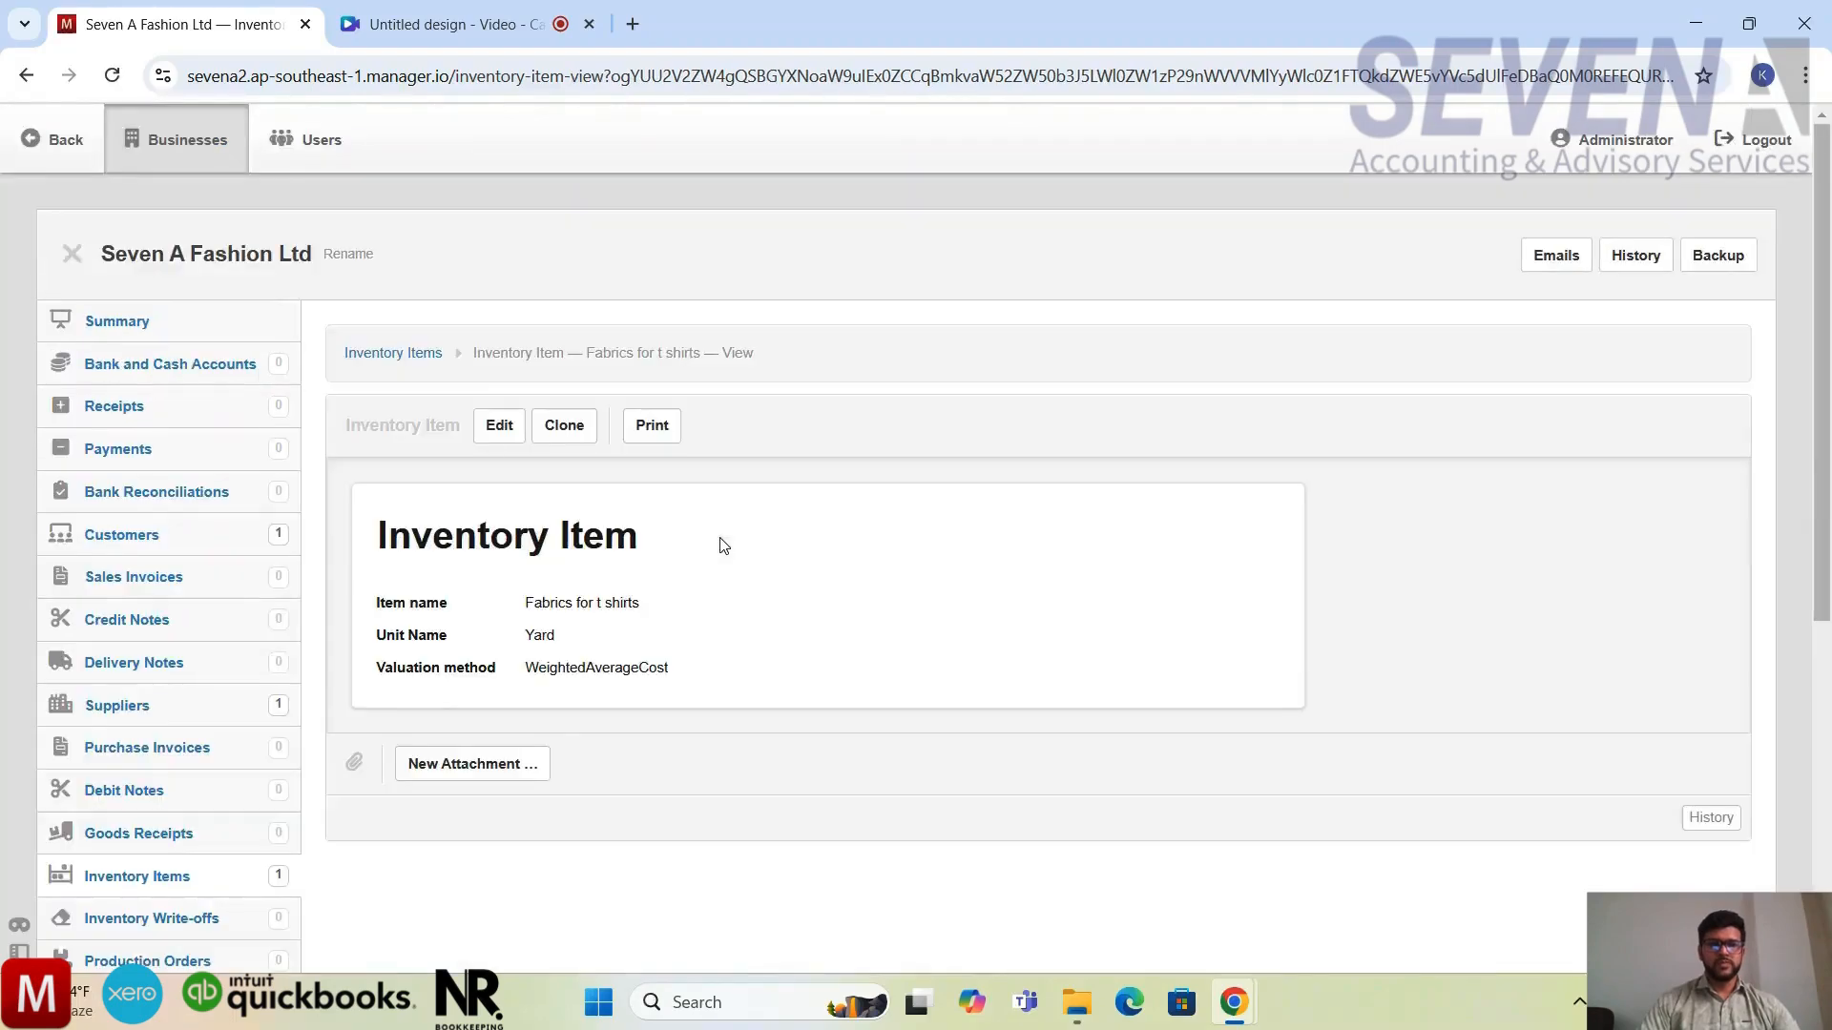
Open the business summary and check the inventory accounts under Assets, Income and Administration Expenses
{"action": "left_click", "coordinate": [143, 315]}
{"action": "scroll", "coordinate": [590, 299], "scroll_direction": "down", "scroll_amount": 3}
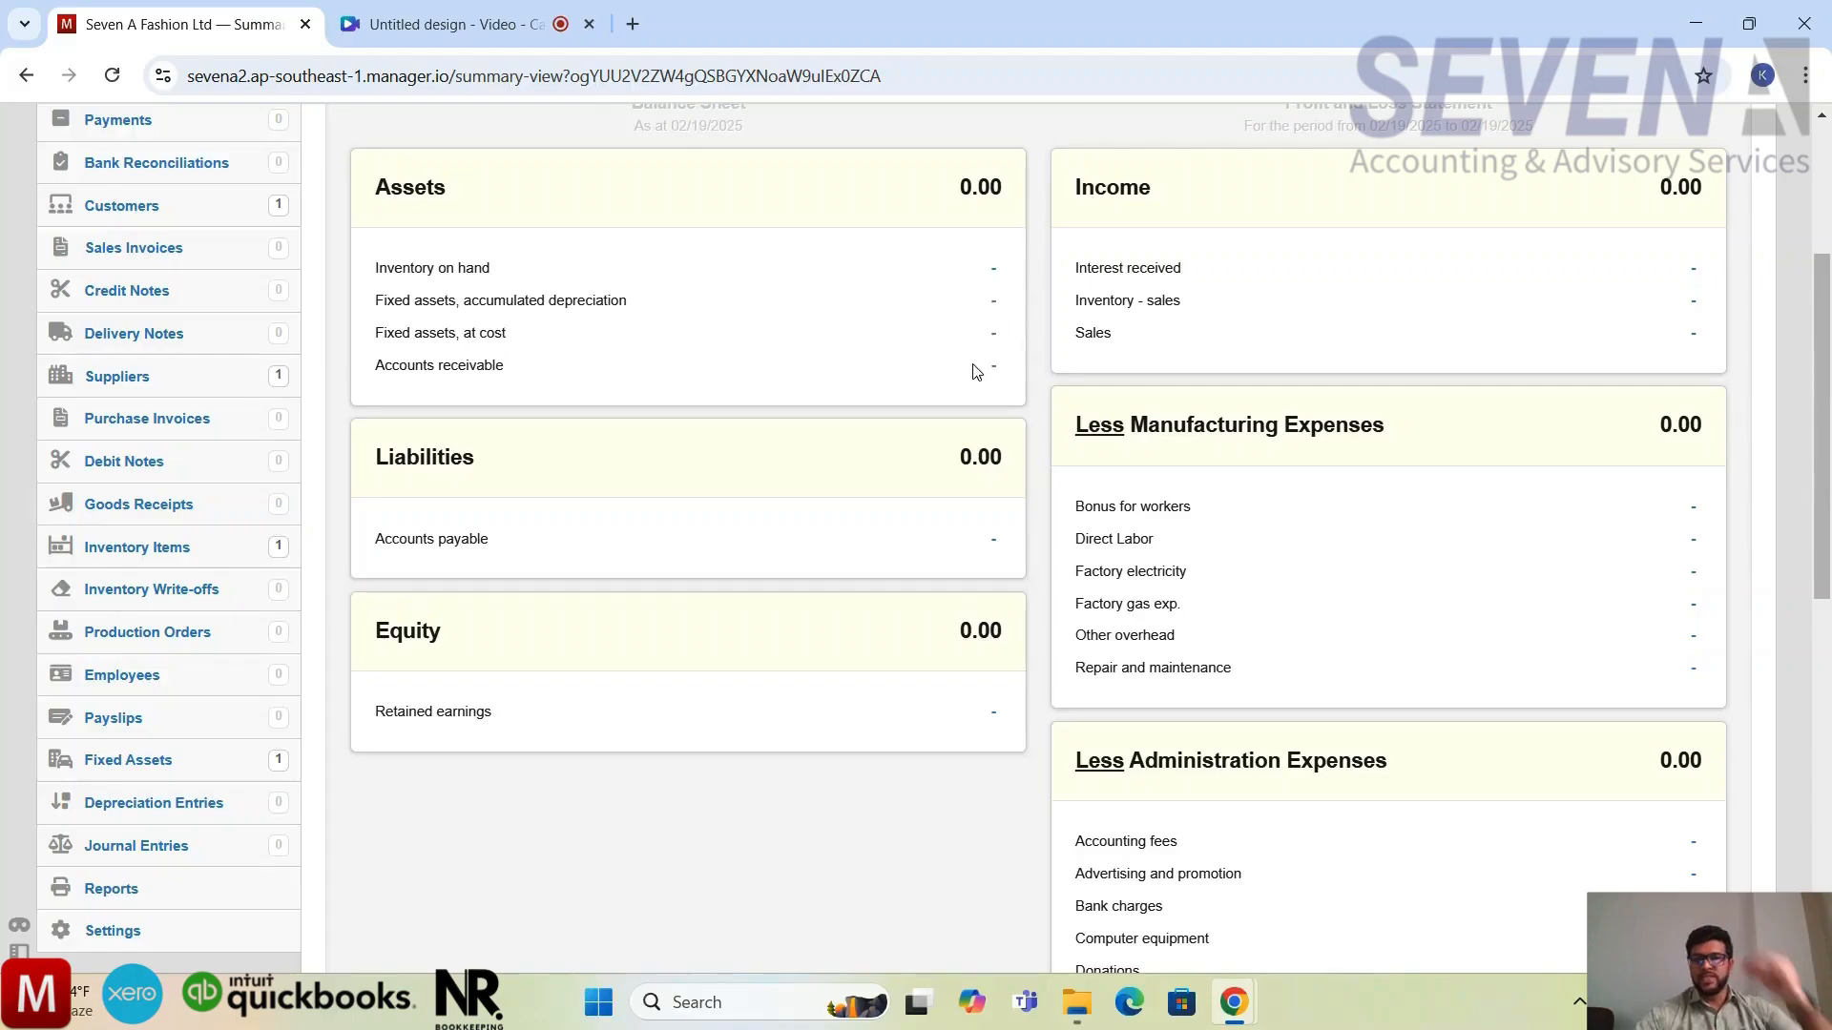
{"action": "scroll", "coordinate": [1040, 434], "scroll_direction": "up", "scroll_amount": 1}
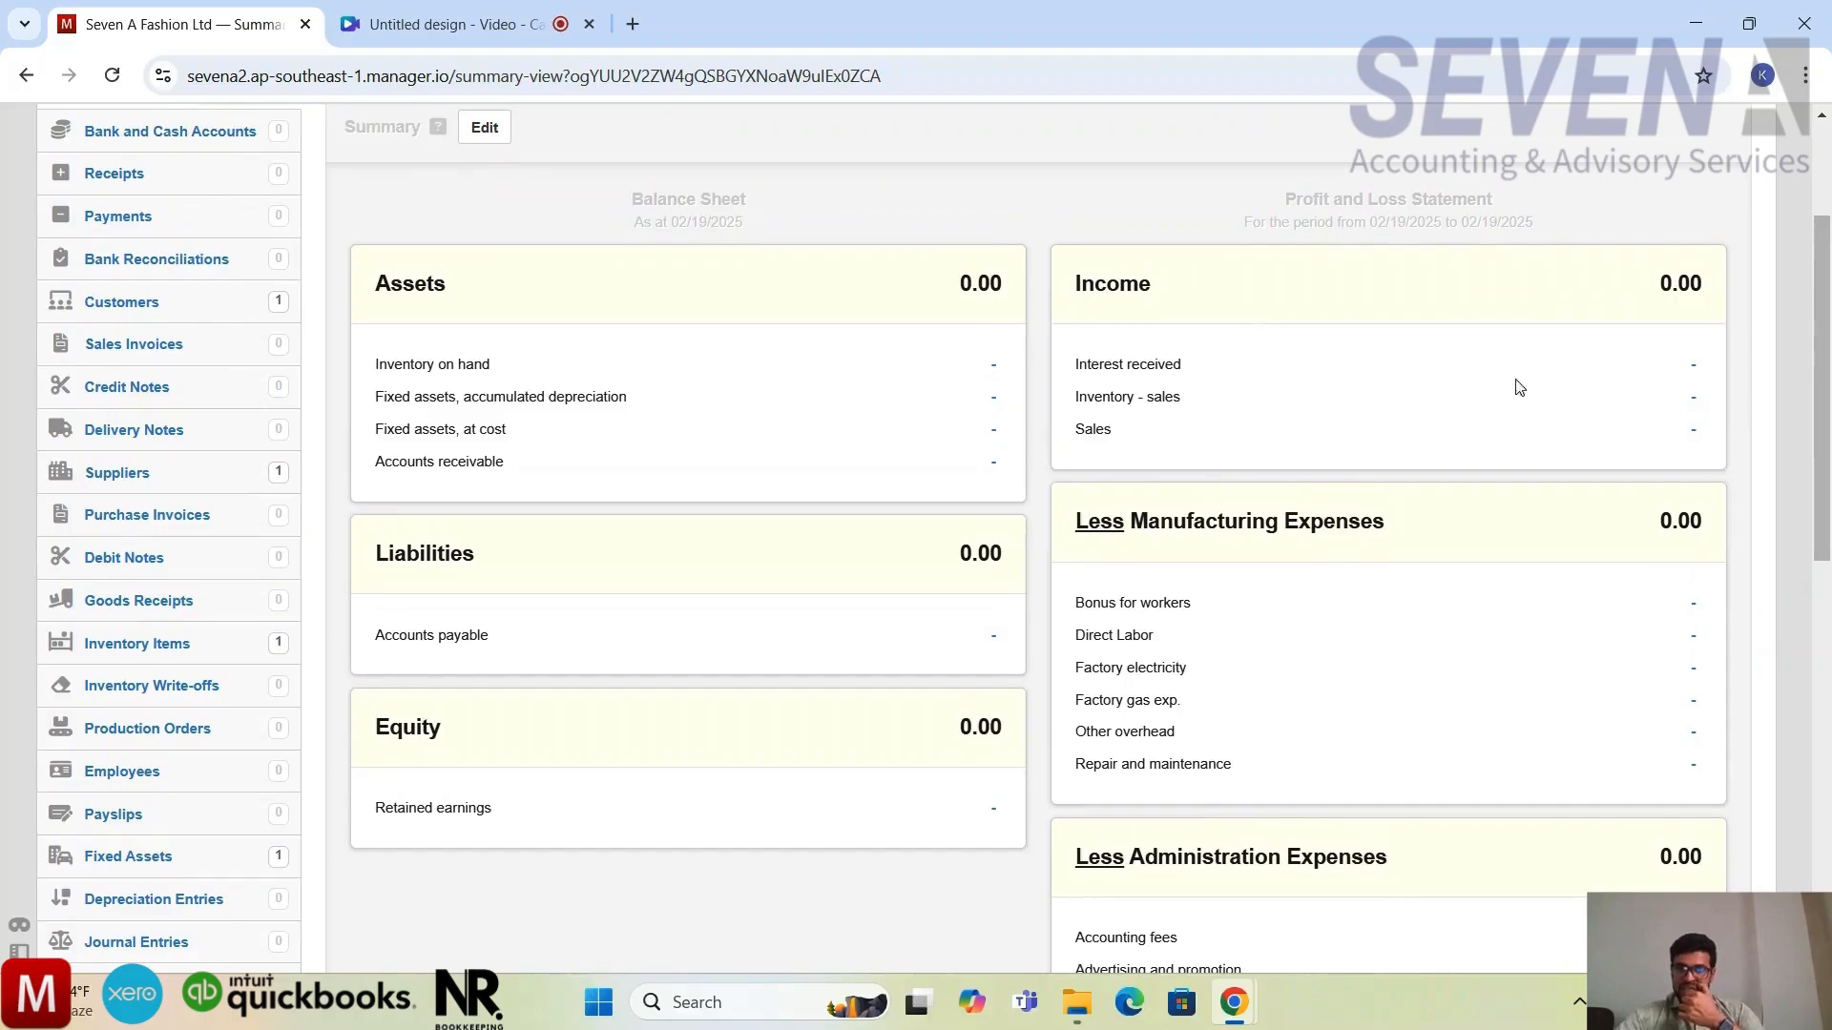
{"action": "scroll", "coordinate": [1569, 660], "scroll_direction": "down", "scroll_amount": 2}
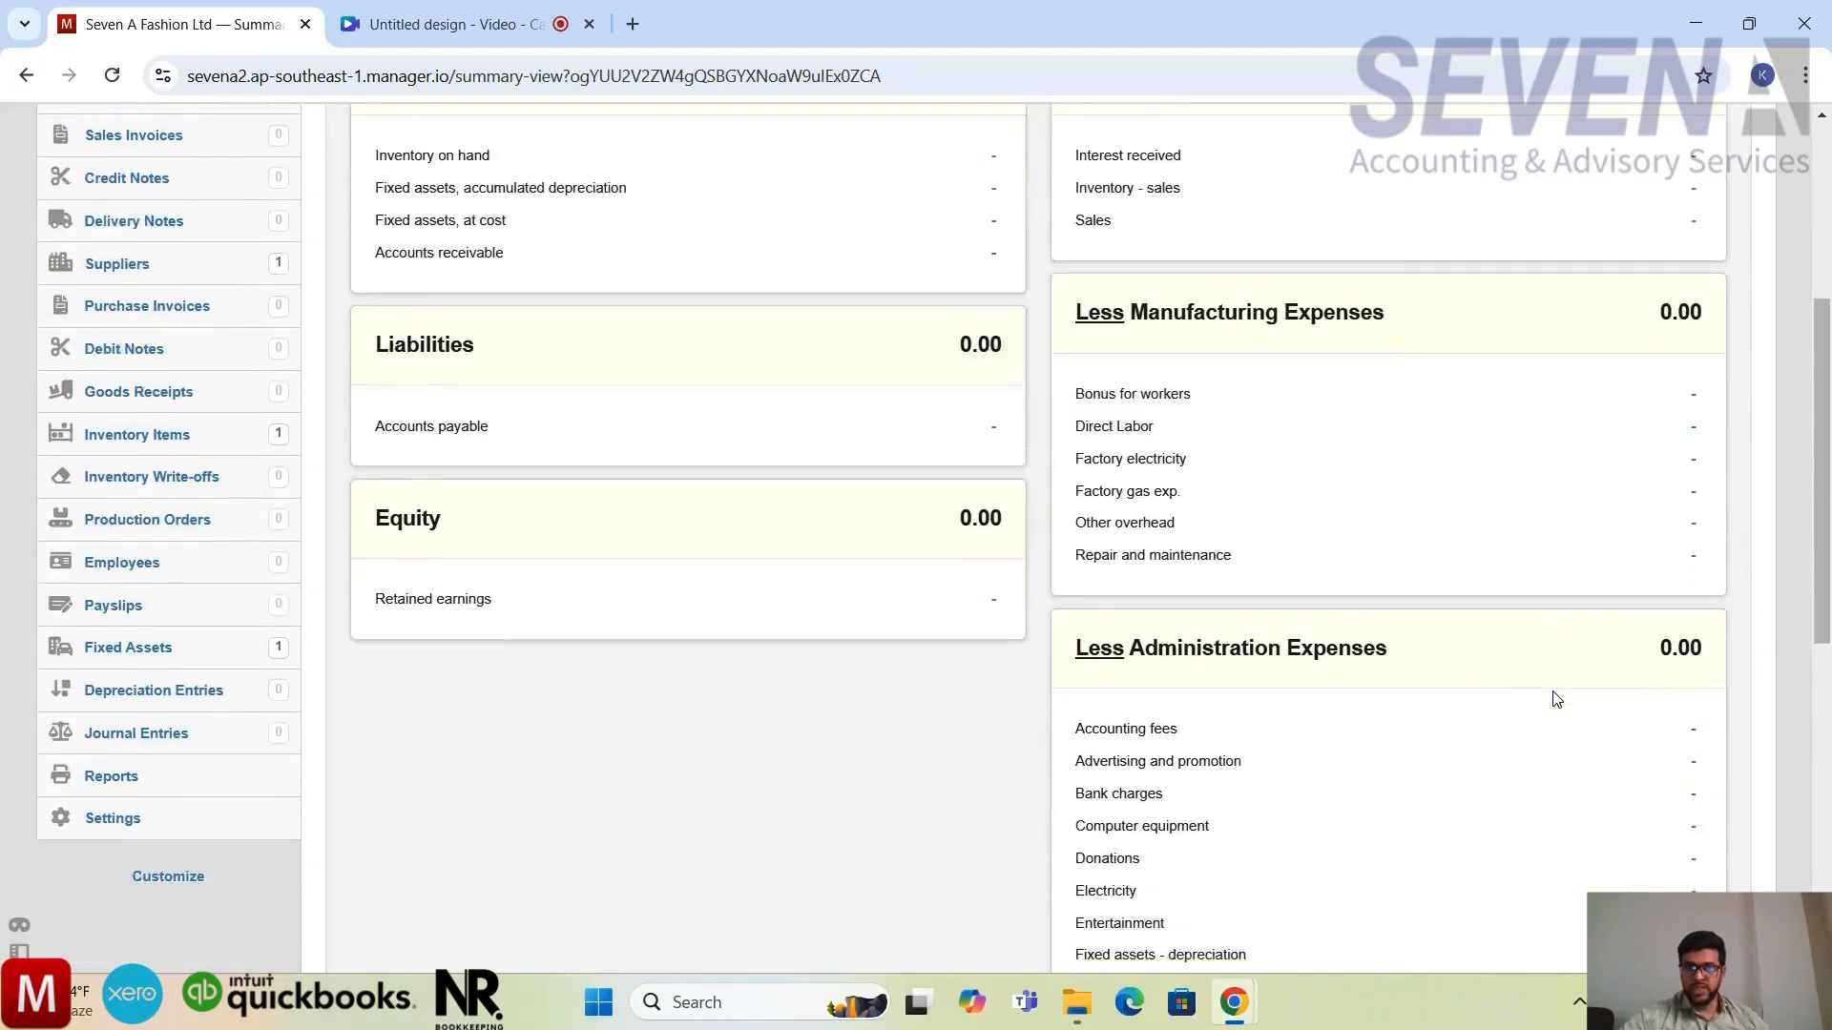
{"action": "scroll", "coordinate": [1530, 679], "scroll_direction": "down", "scroll_amount": 3}
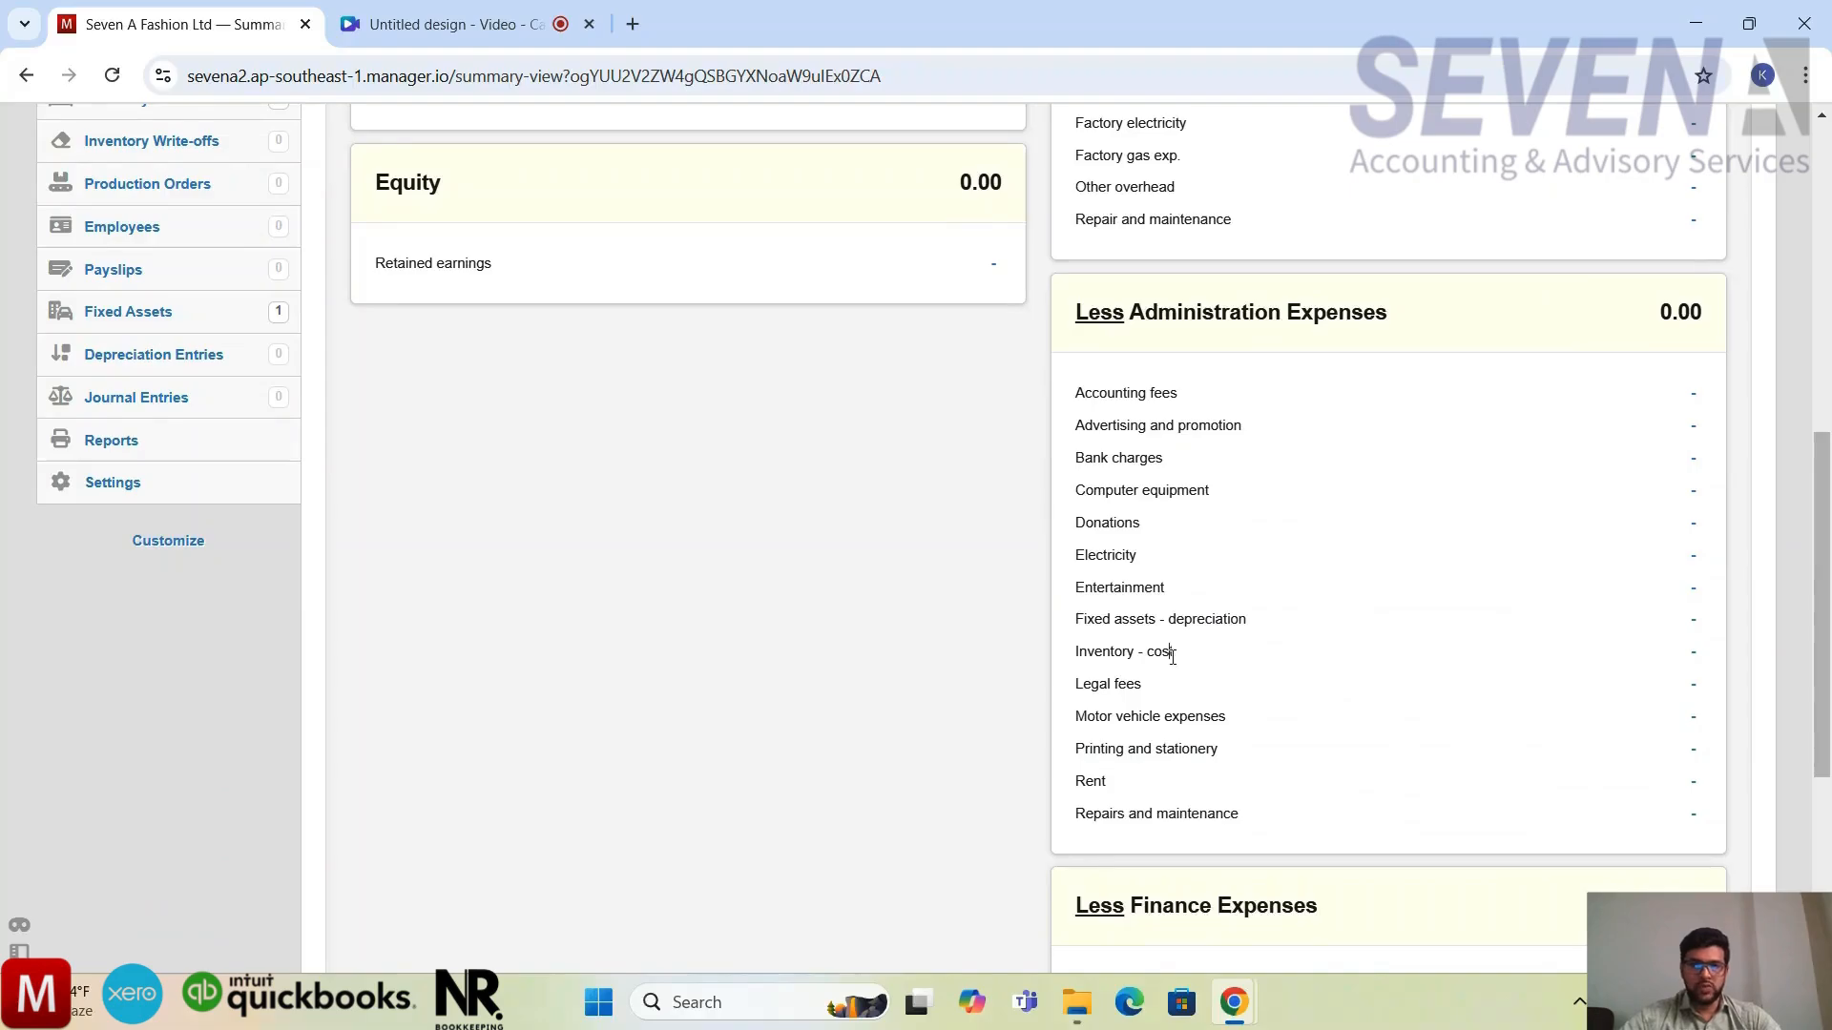
{"action": "right_click", "coordinate": [1073, 658]}
{"action": "left_click", "coordinate": [1217, 680]}
{"action": "left_click_drag", "start_coordinate": [1183, 658], "coordinate": [1076, 401]}
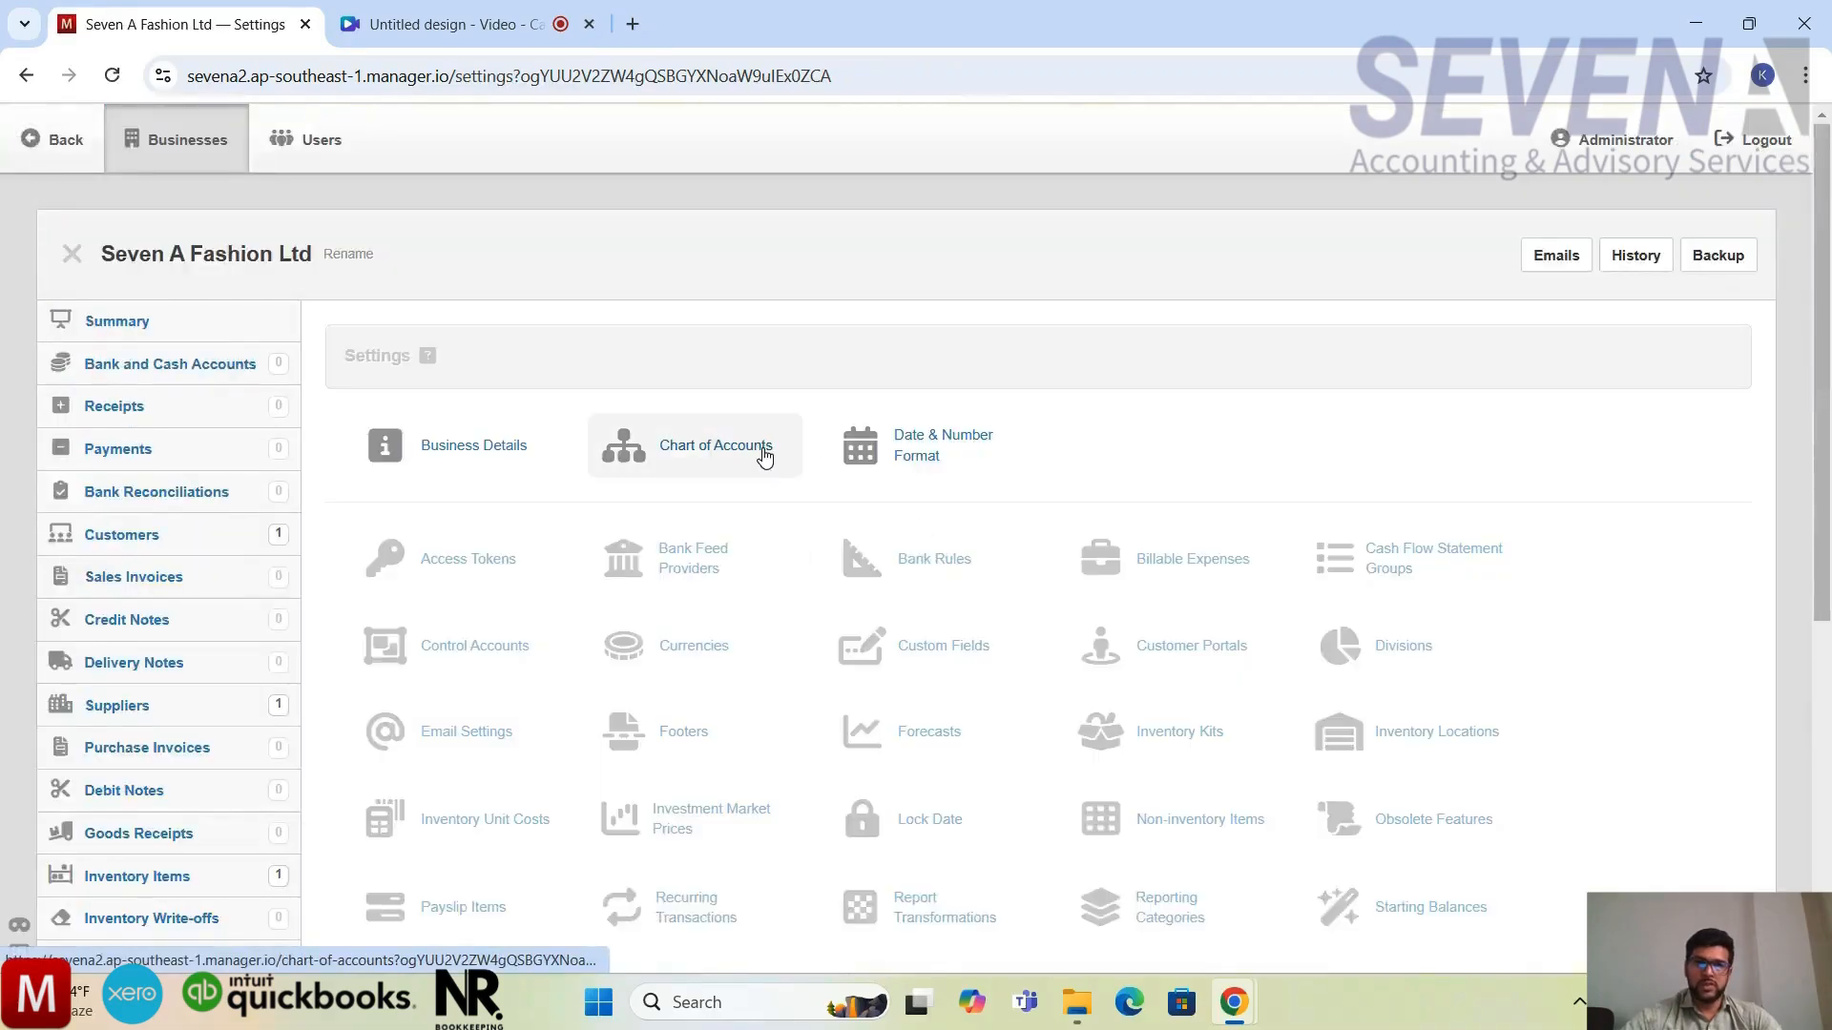
Reassign the Inventory - cost account to the Manufacturing Expenses group in the chart of accounts and return to the business summary
{"action": "left_click", "coordinate": [760, 454]}
{"action": "scroll", "coordinate": [1127, 716], "scroll_direction": "down", "scroll_amount": 6}
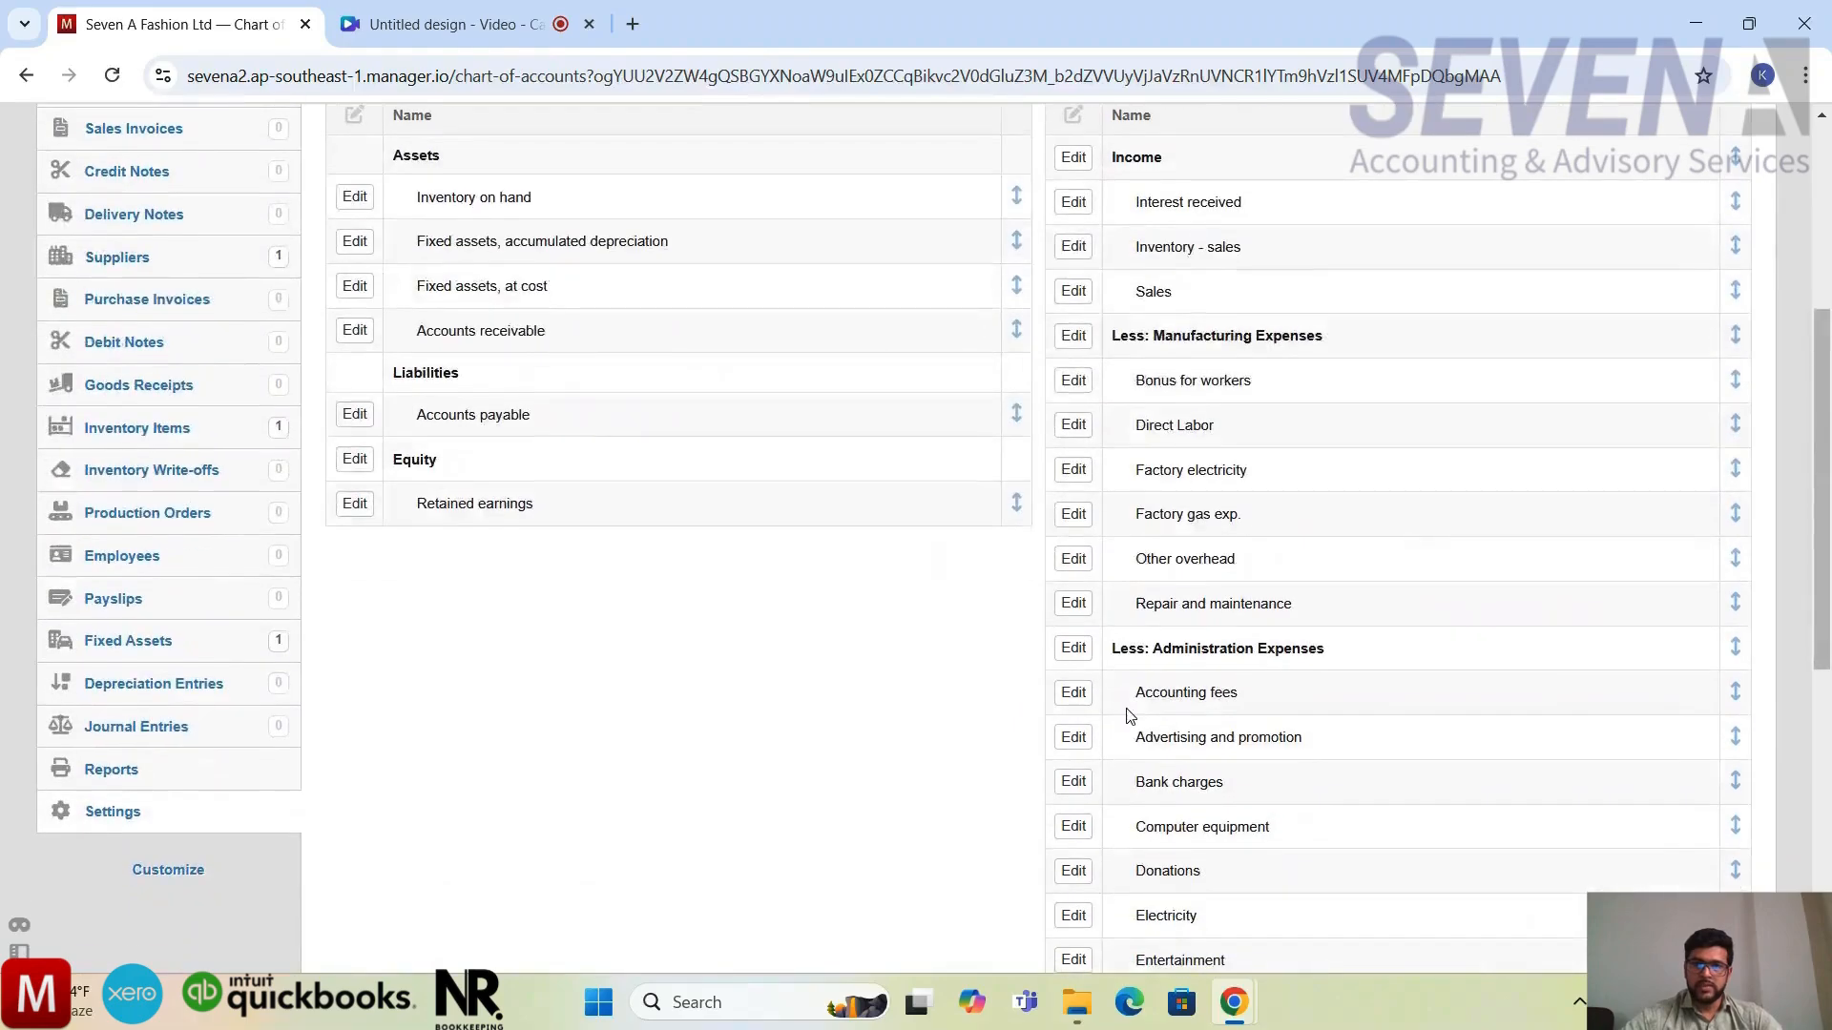
{"action": "scroll", "coordinate": [1127, 716], "scroll_direction": "down", "scroll_amount": 2}
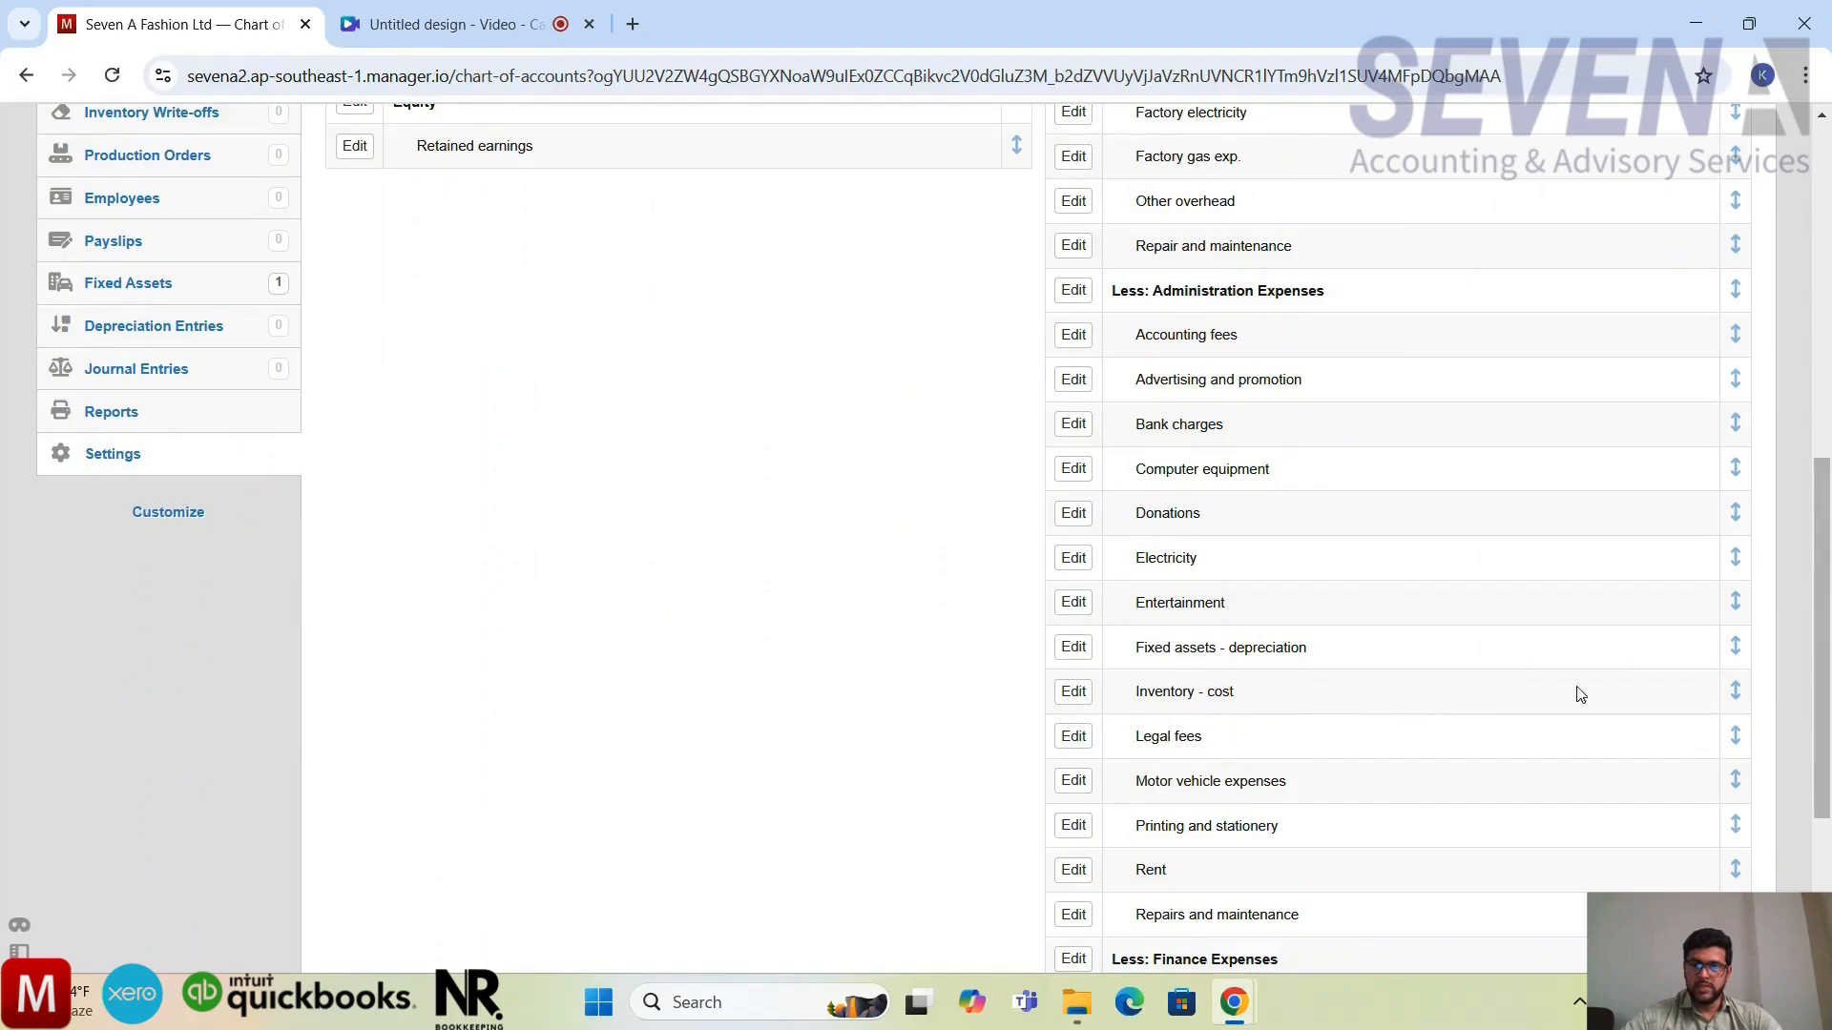
{"action": "left_click", "coordinate": [1072, 693]}
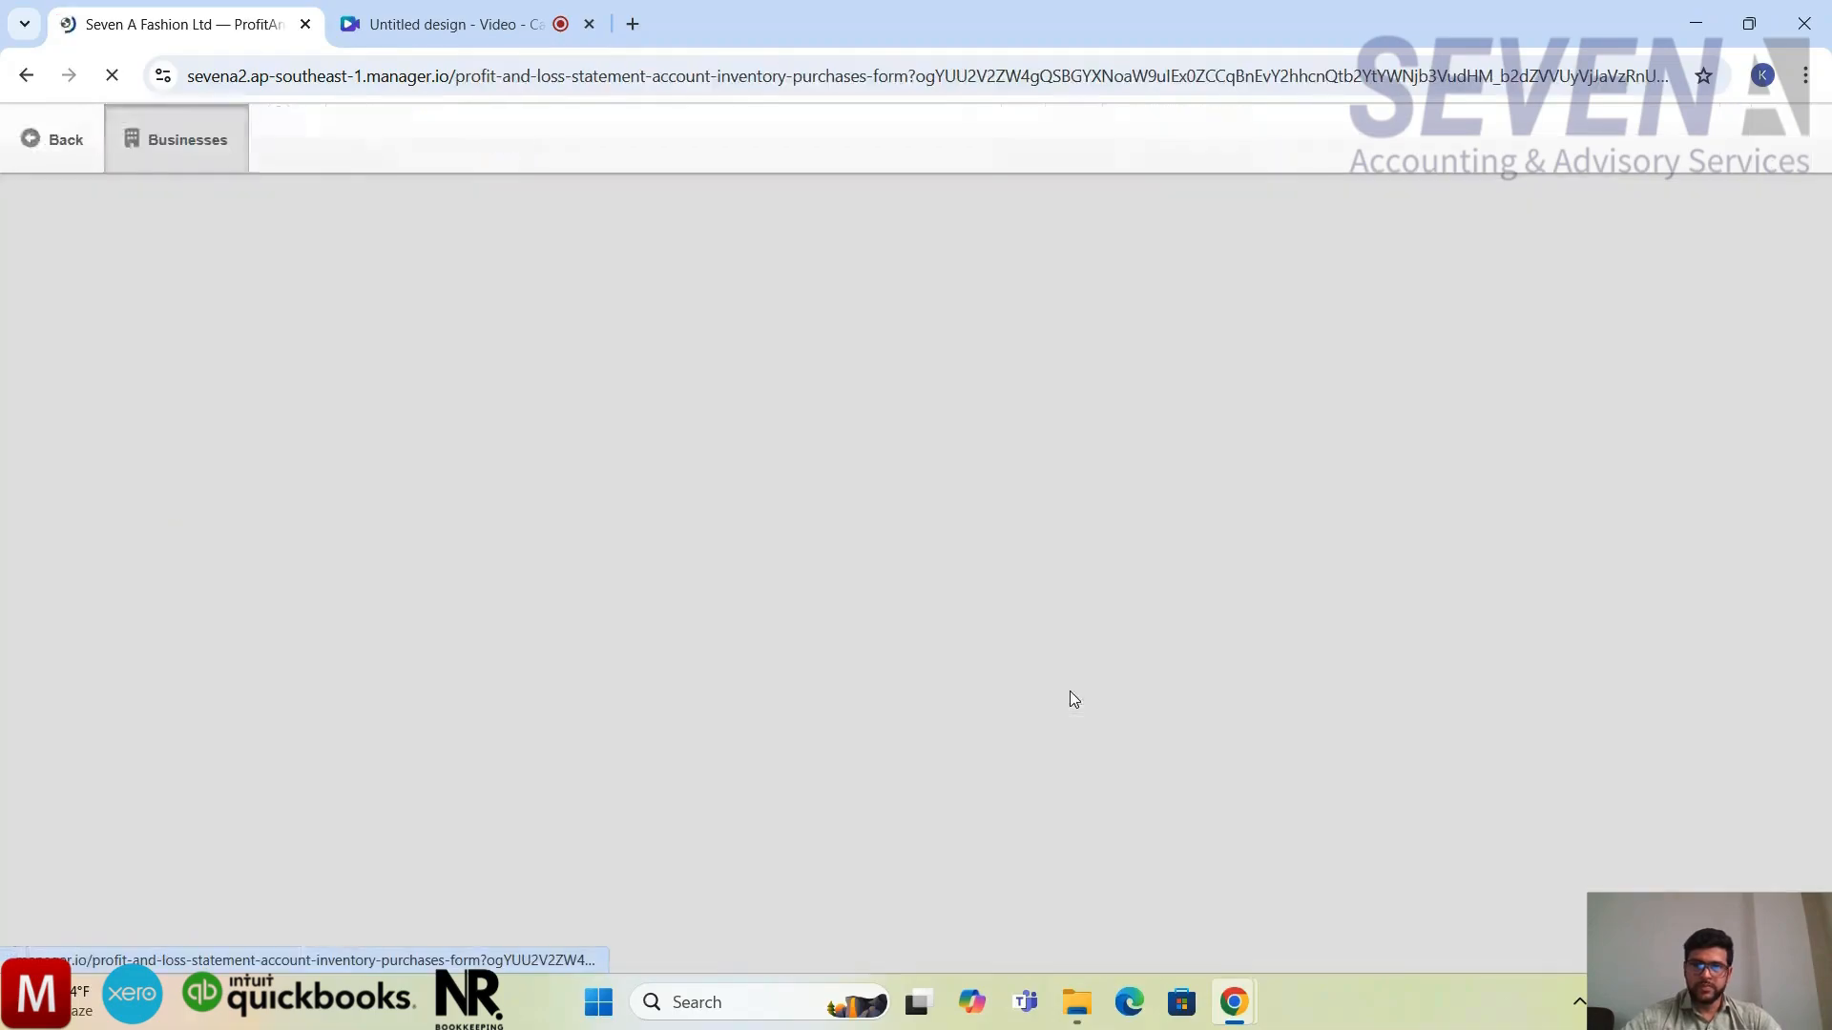
{"action": "left_click", "coordinate": [678, 607]}
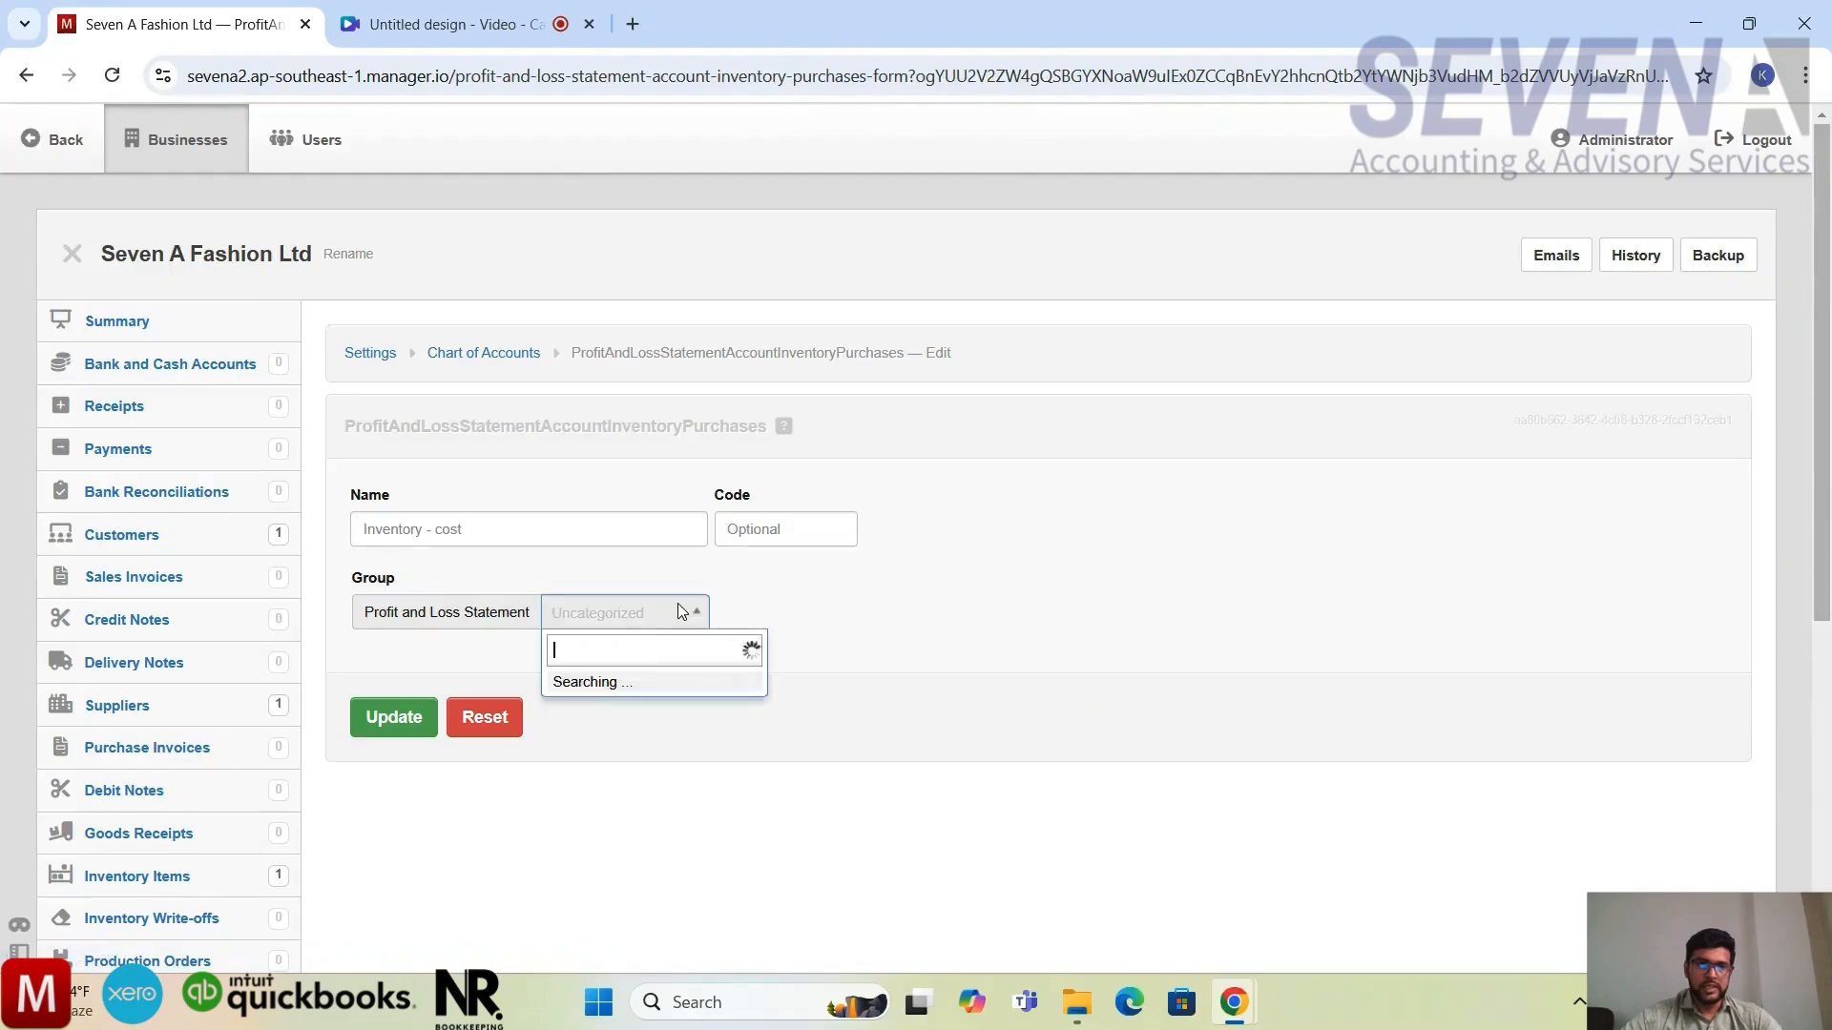
{"action": "left_click", "coordinate": [649, 771]}
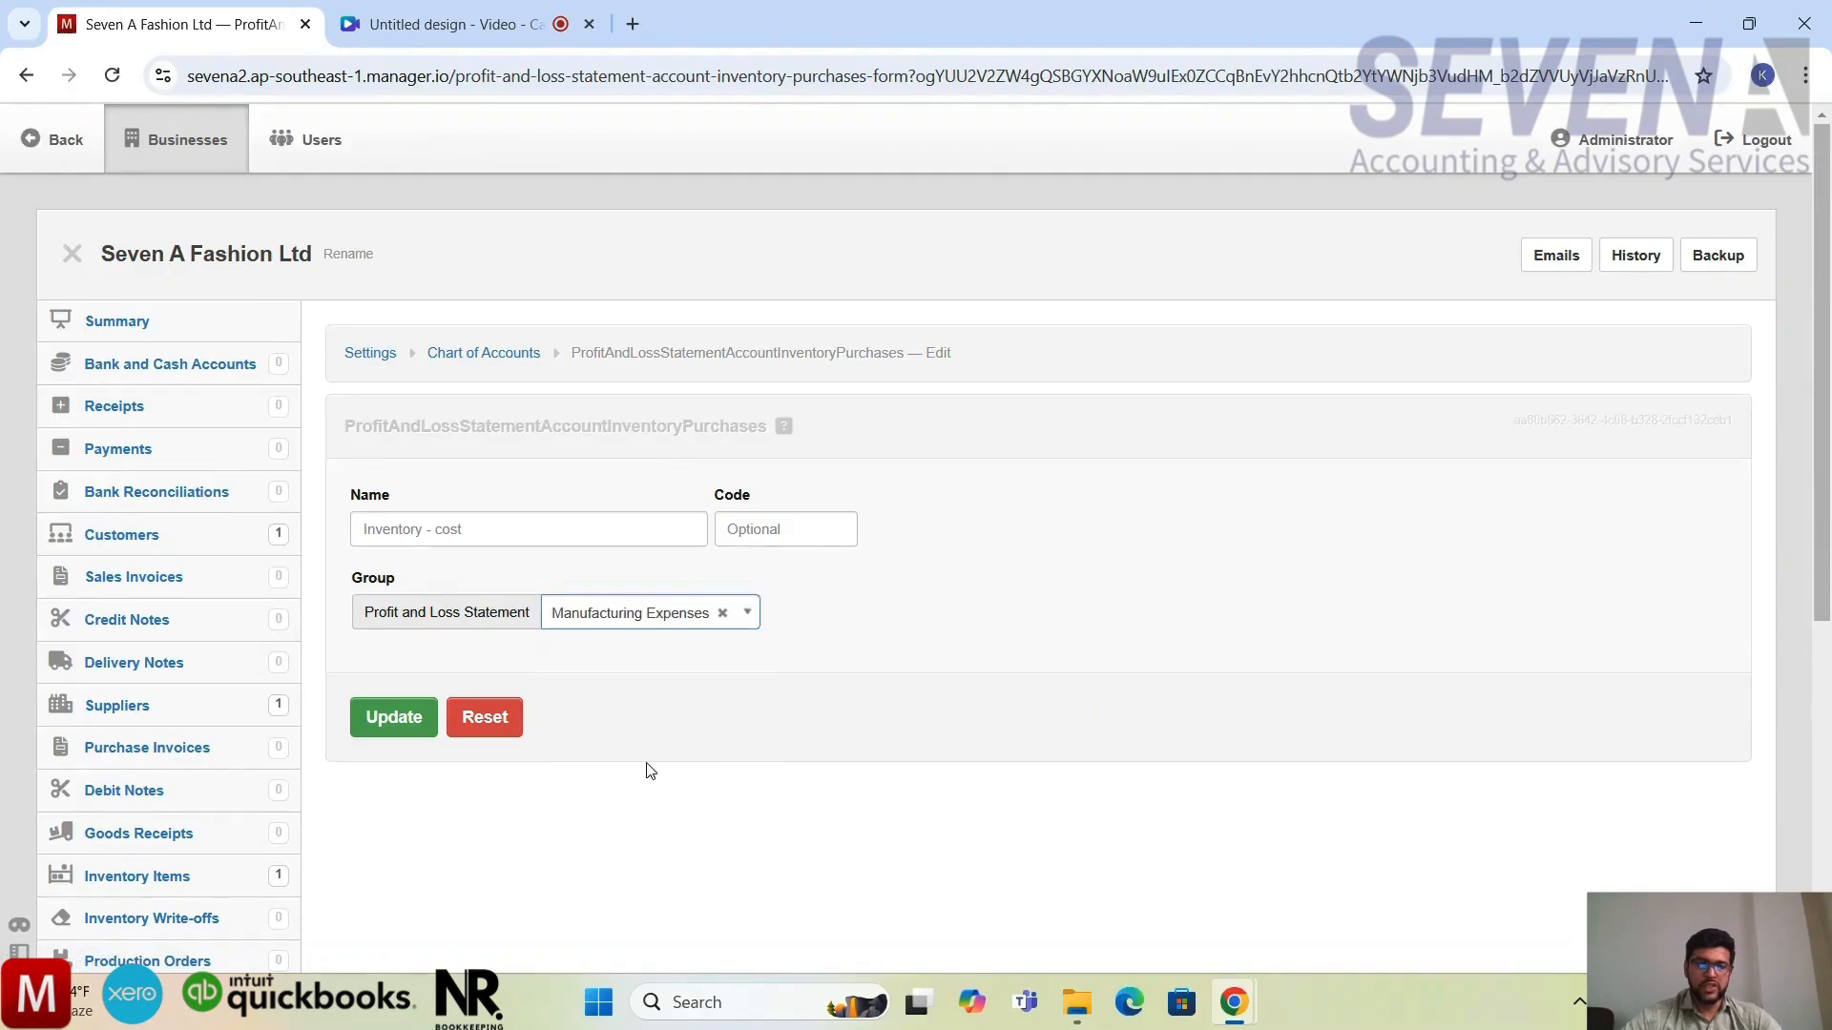
{"action": "left_click", "coordinate": [422, 725]}
{"action": "scroll", "coordinate": [1225, 674], "scroll_direction": "down", "scroll_amount": 1}
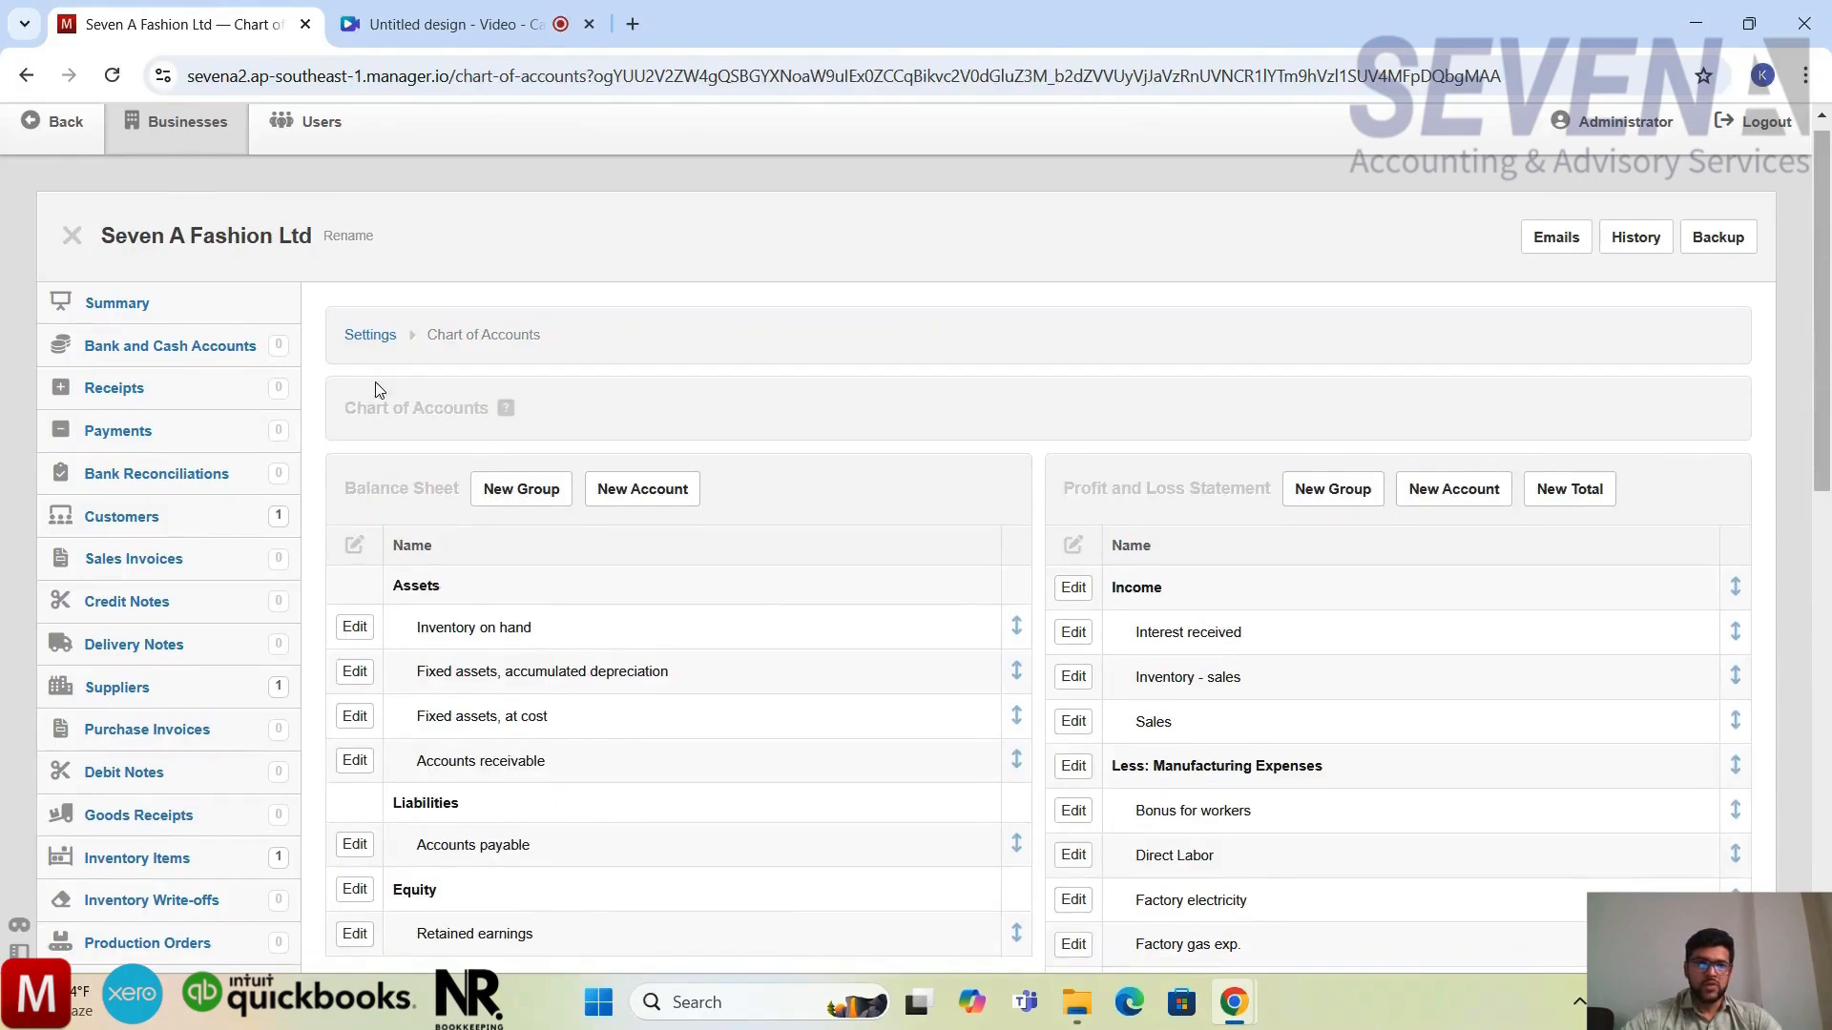
{"action": "left_click", "coordinate": [129, 303]}
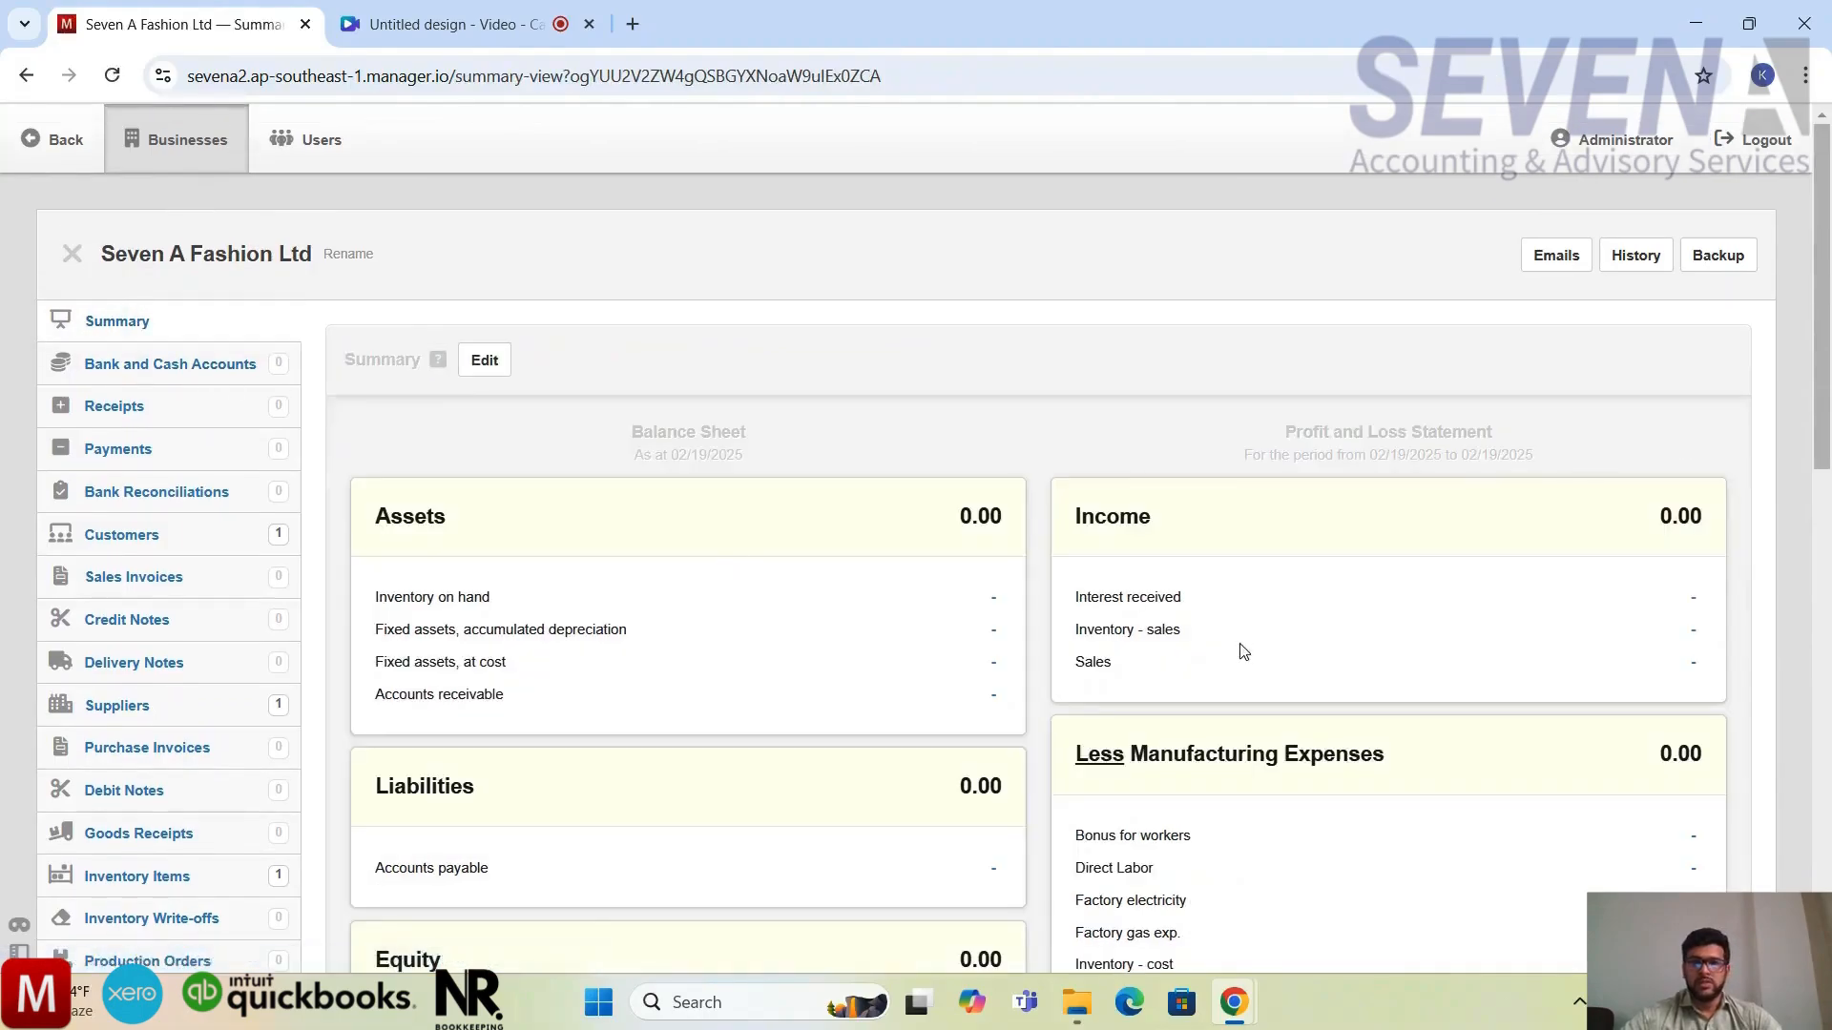
Review the Income and Manufacturing Expenses accounts on the summary, checking the transactions behind Inventory - cost before returning to the summary
{"action": "scroll", "coordinate": [1244, 651], "scroll_direction": "down", "scroll_amount": 4}
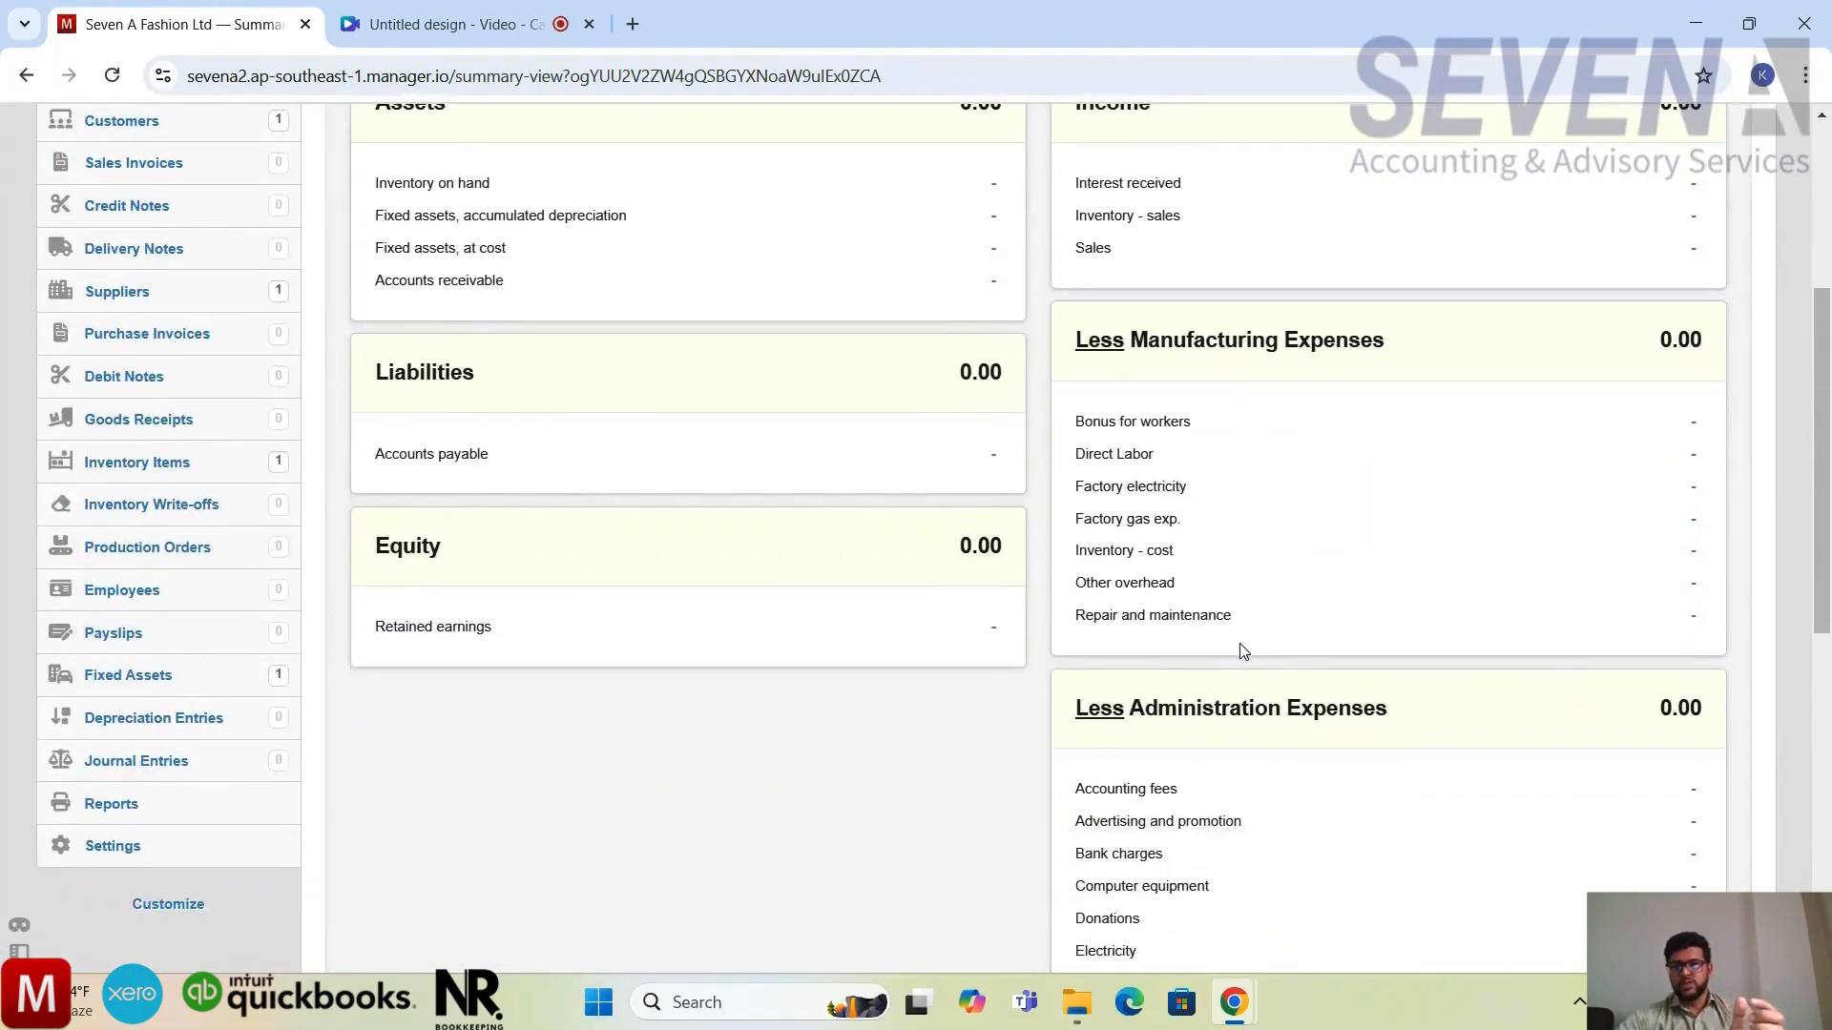
{"action": "scroll", "coordinate": [1261, 582], "scroll_direction": "up", "scroll_amount": 1}
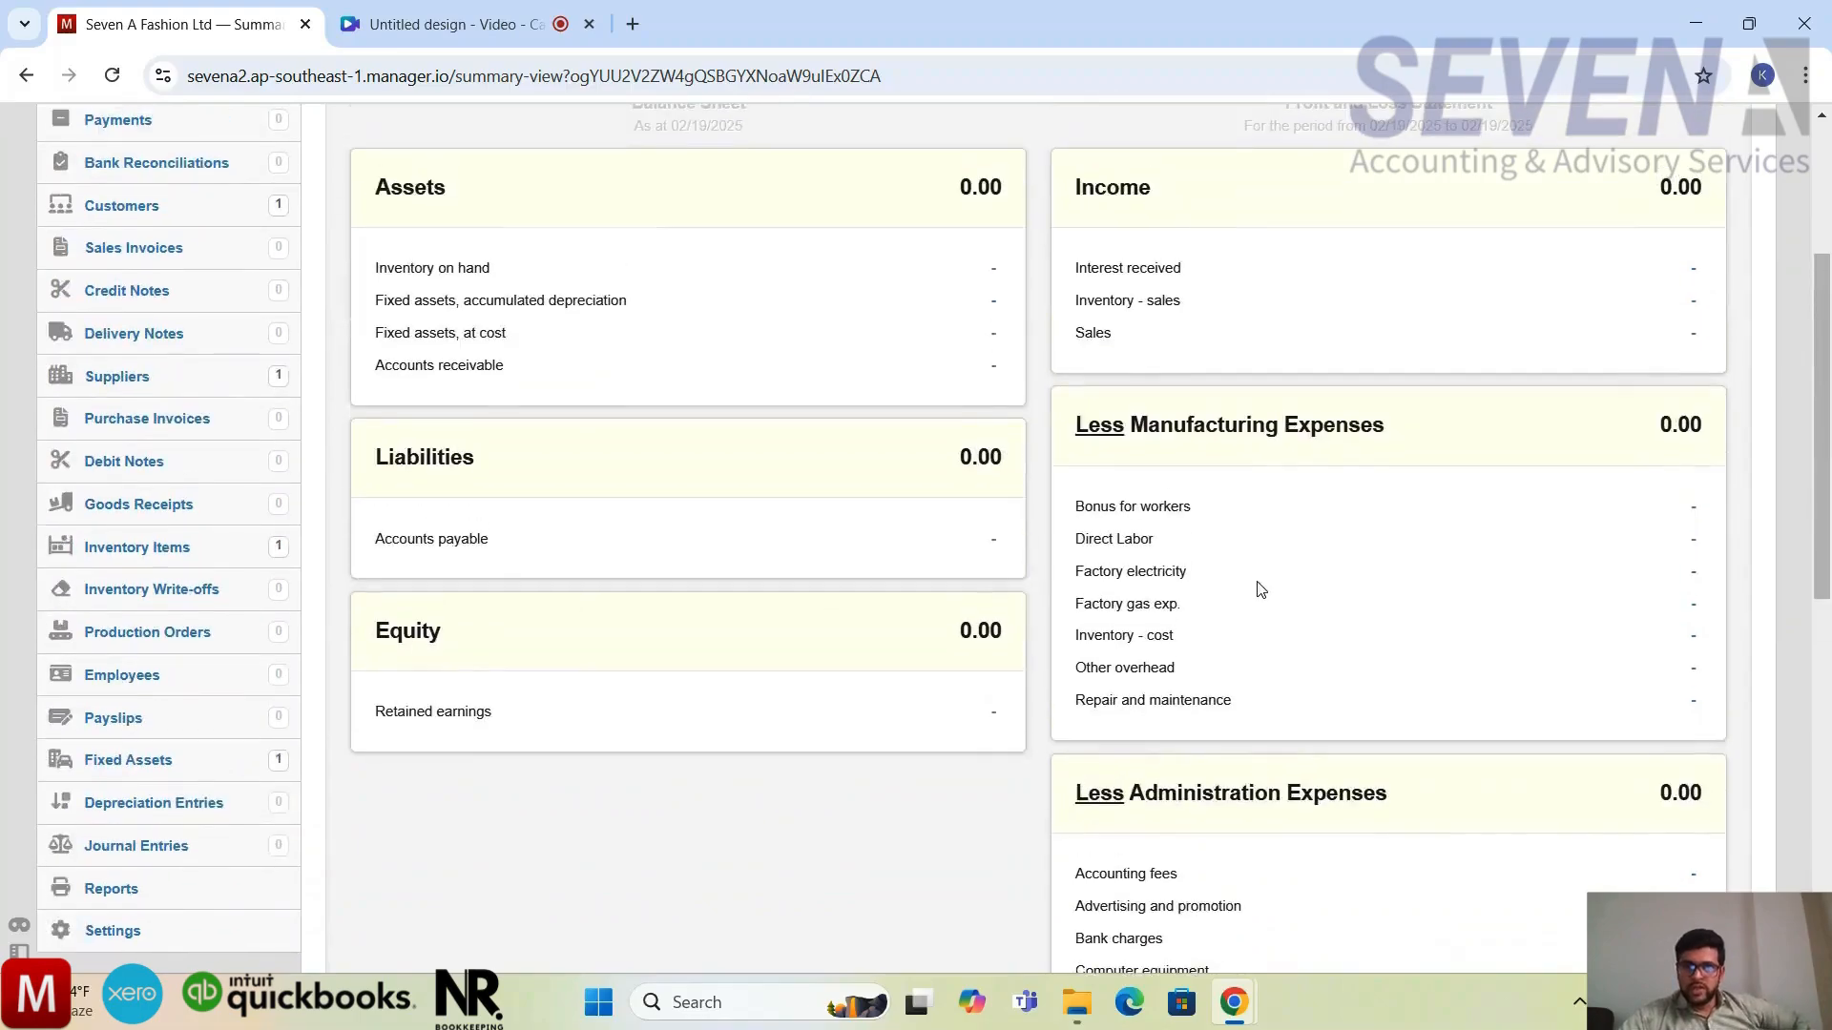
{"action": "scroll", "coordinate": [1261, 589], "scroll_direction": "up", "scroll_amount": 1}
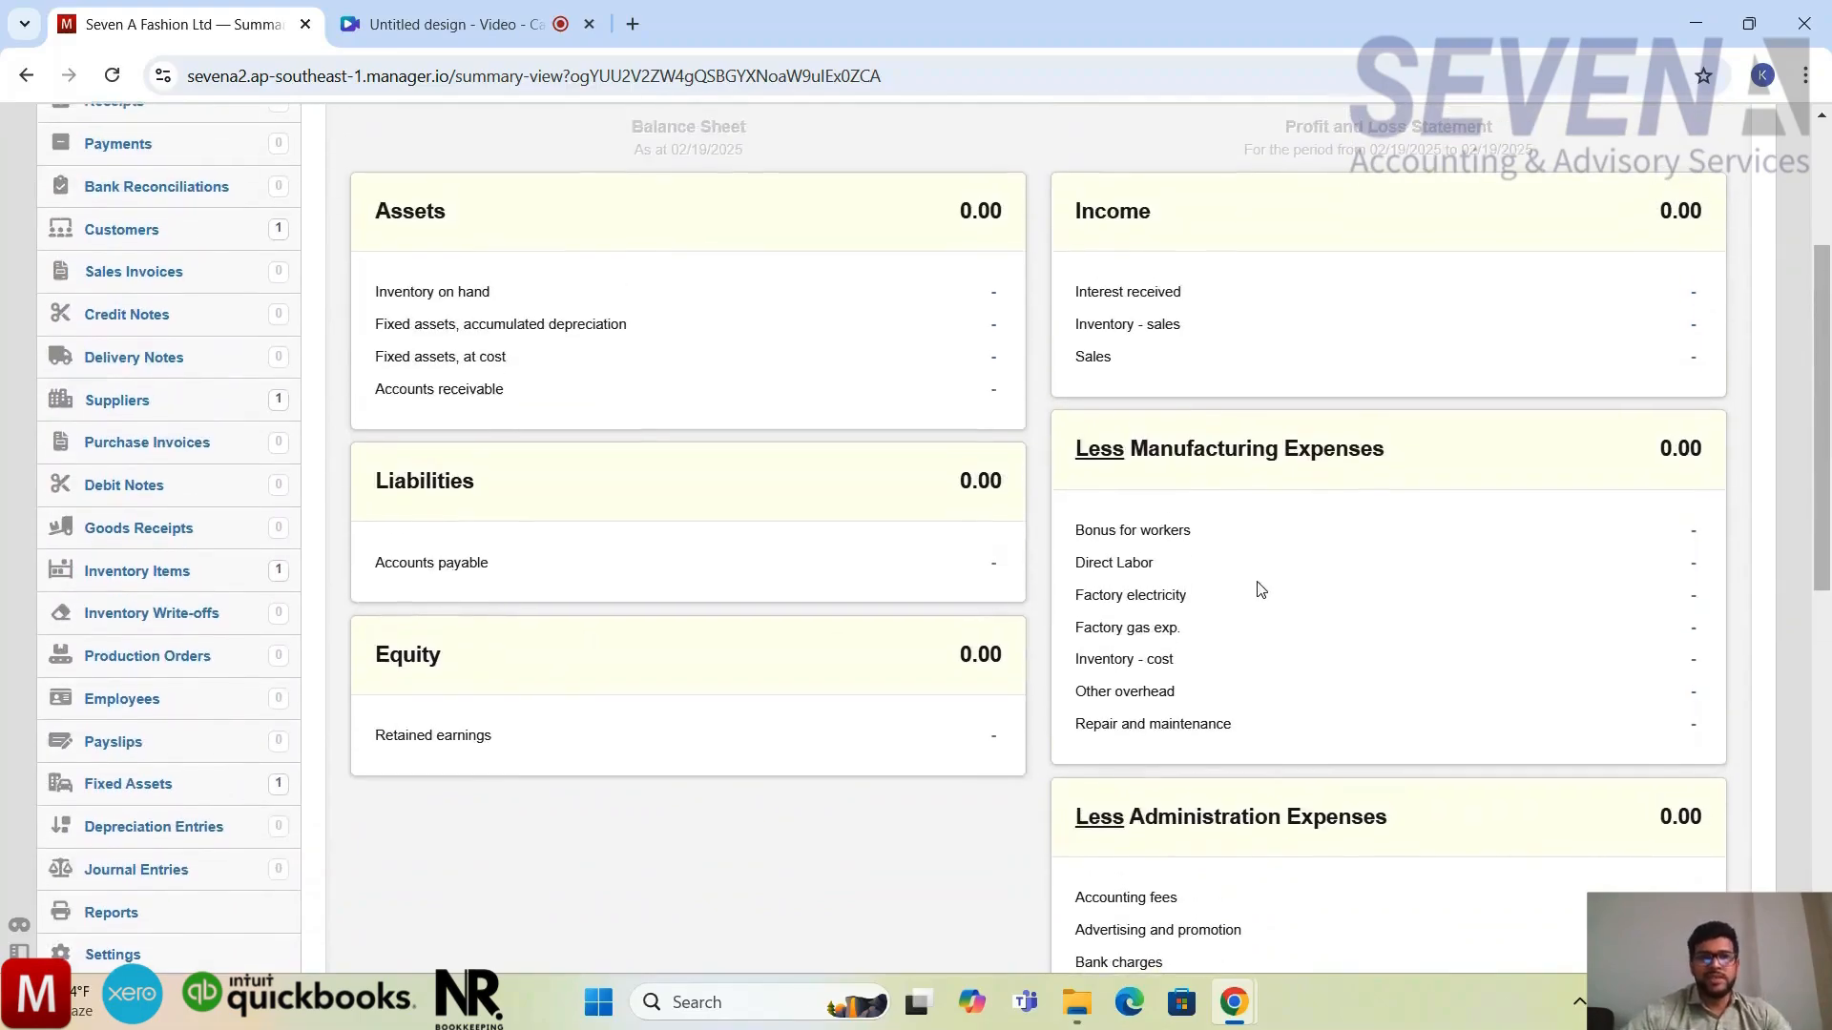
{"action": "scroll", "coordinate": [1262, 590], "scroll_direction": "up", "scroll_amount": 1}
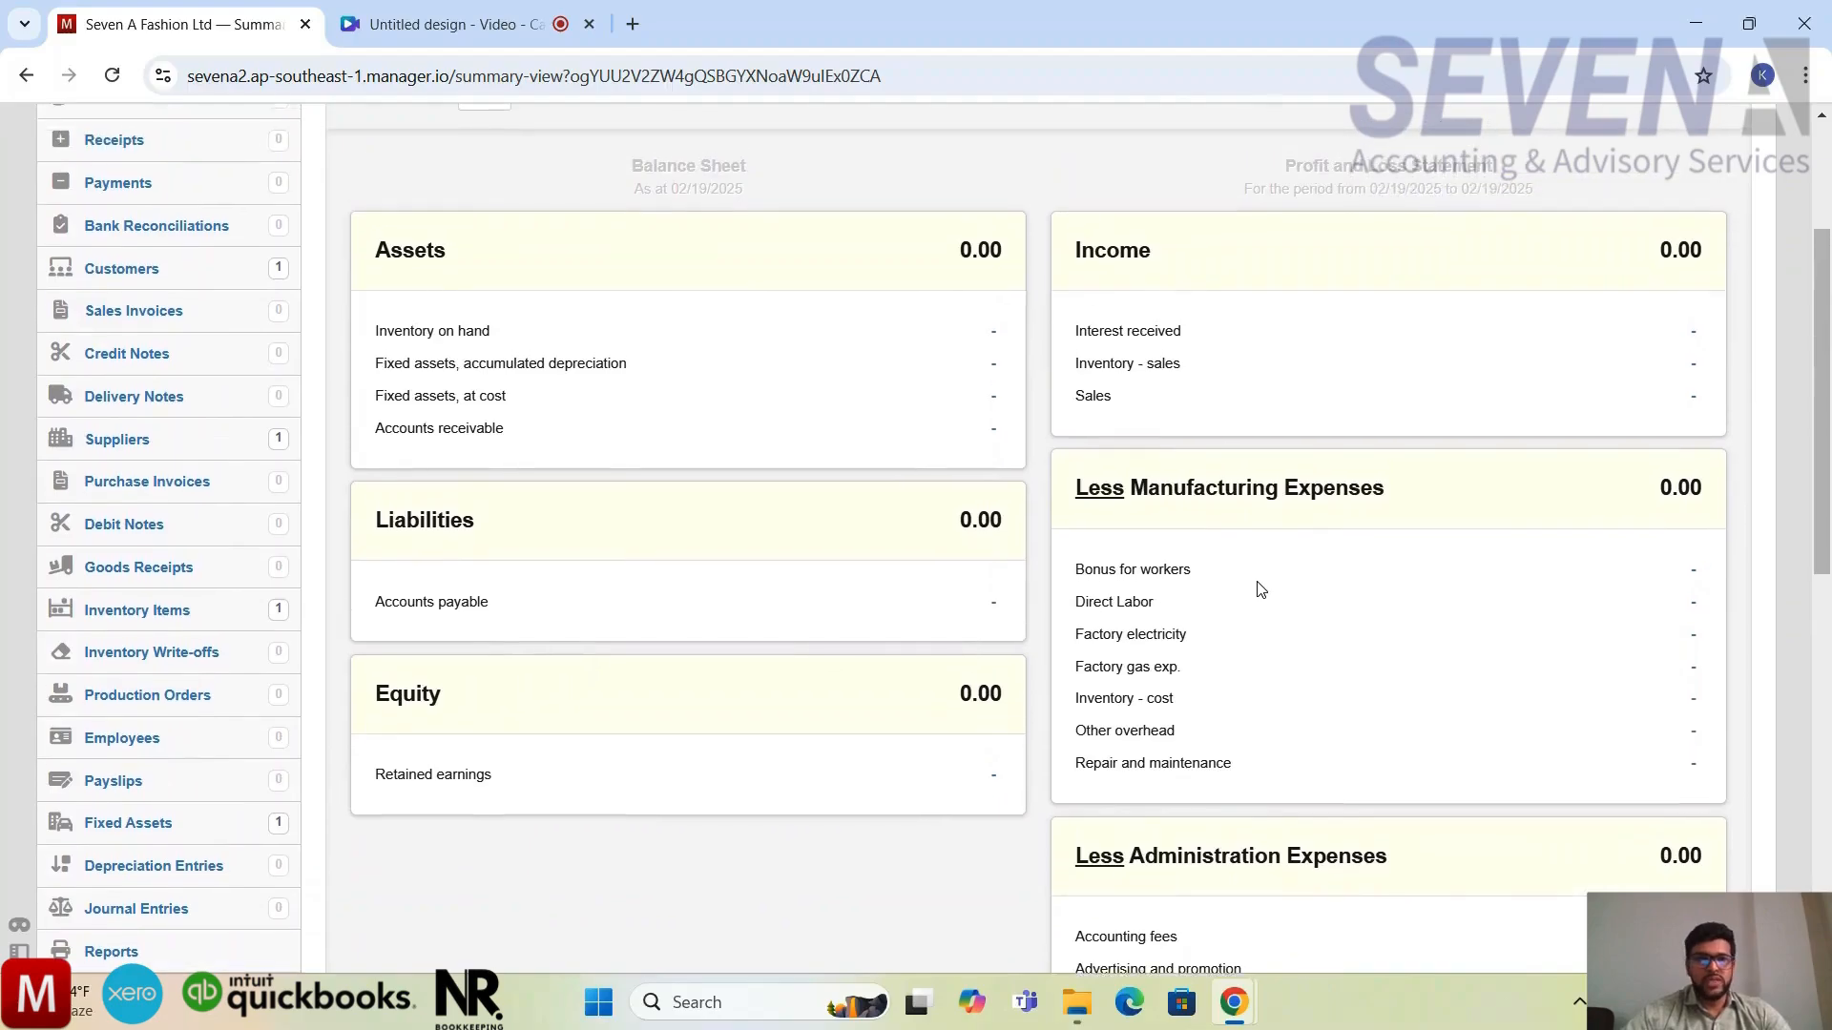
{"action": "scroll", "coordinate": [1261, 590], "scroll_direction": "up", "scroll_amount": 1}
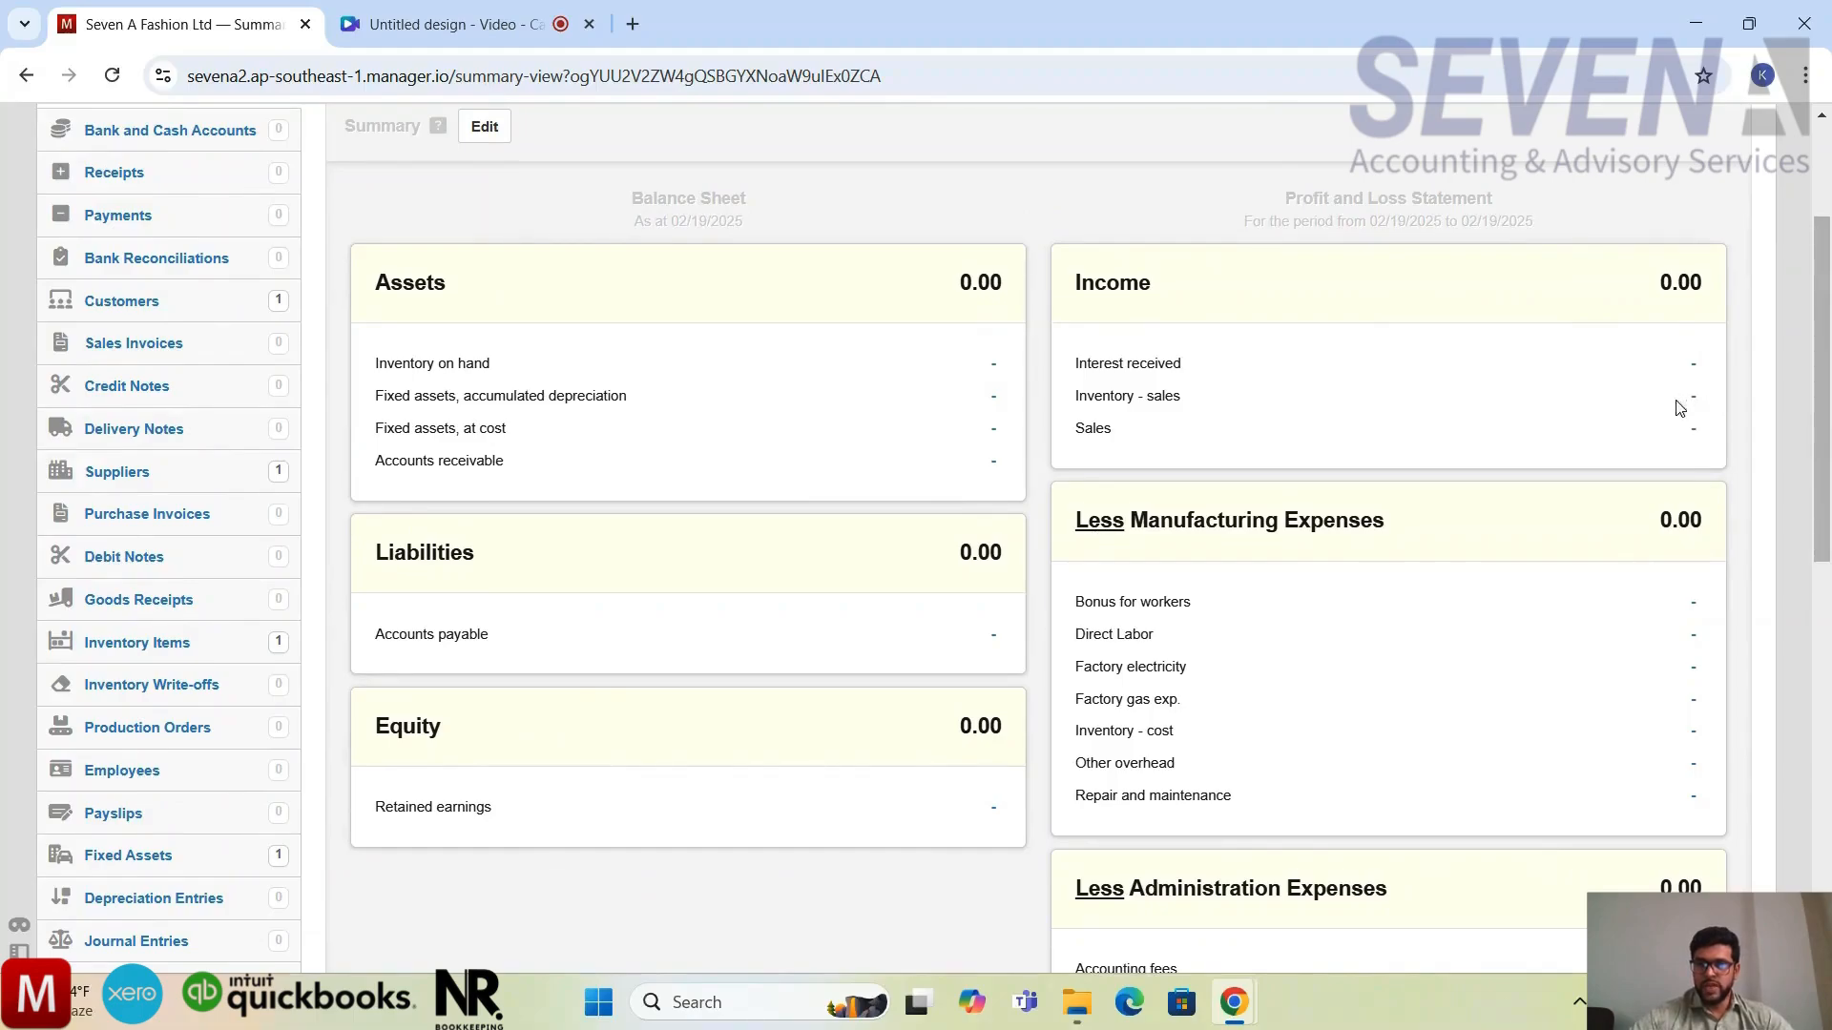
{"action": "scroll", "coordinate": [1610, 554], "scroll_direction": "down", "scroll_amount": 1}
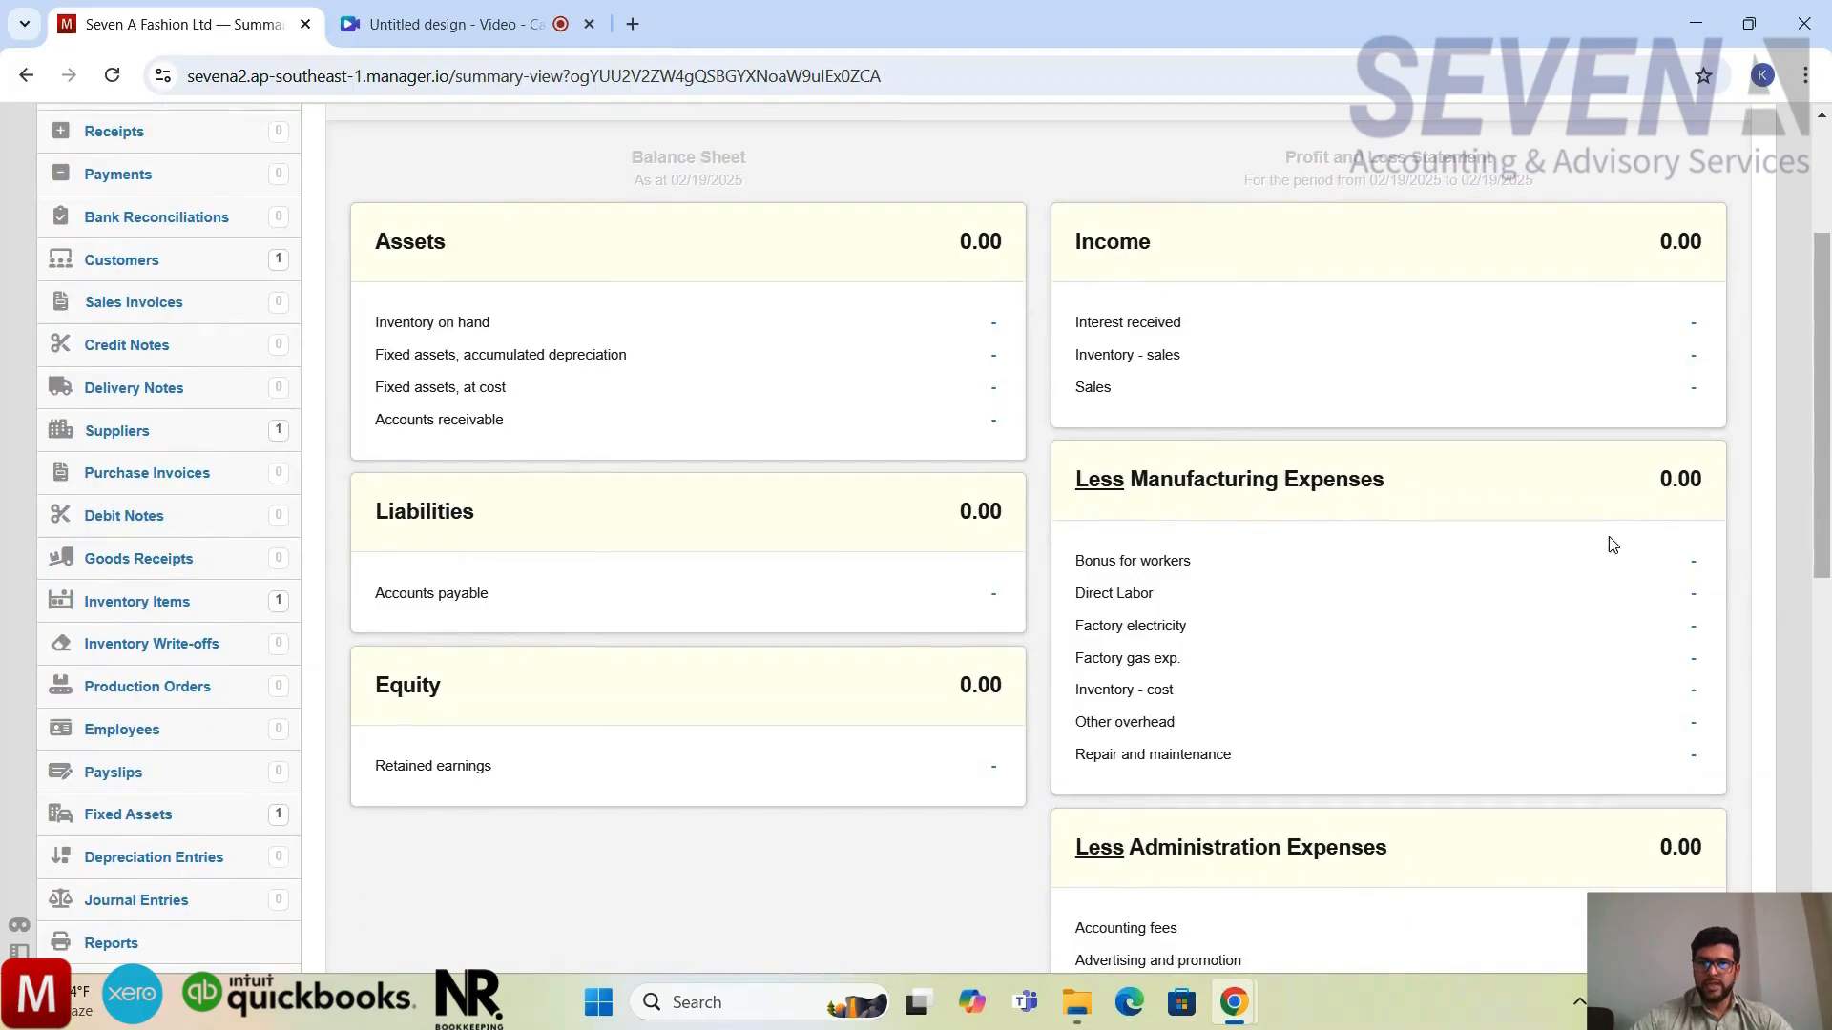
{"action": "scroll", "coordinate": [1655, 410], "scroll_direction": "down", "scroll_amount": 4}
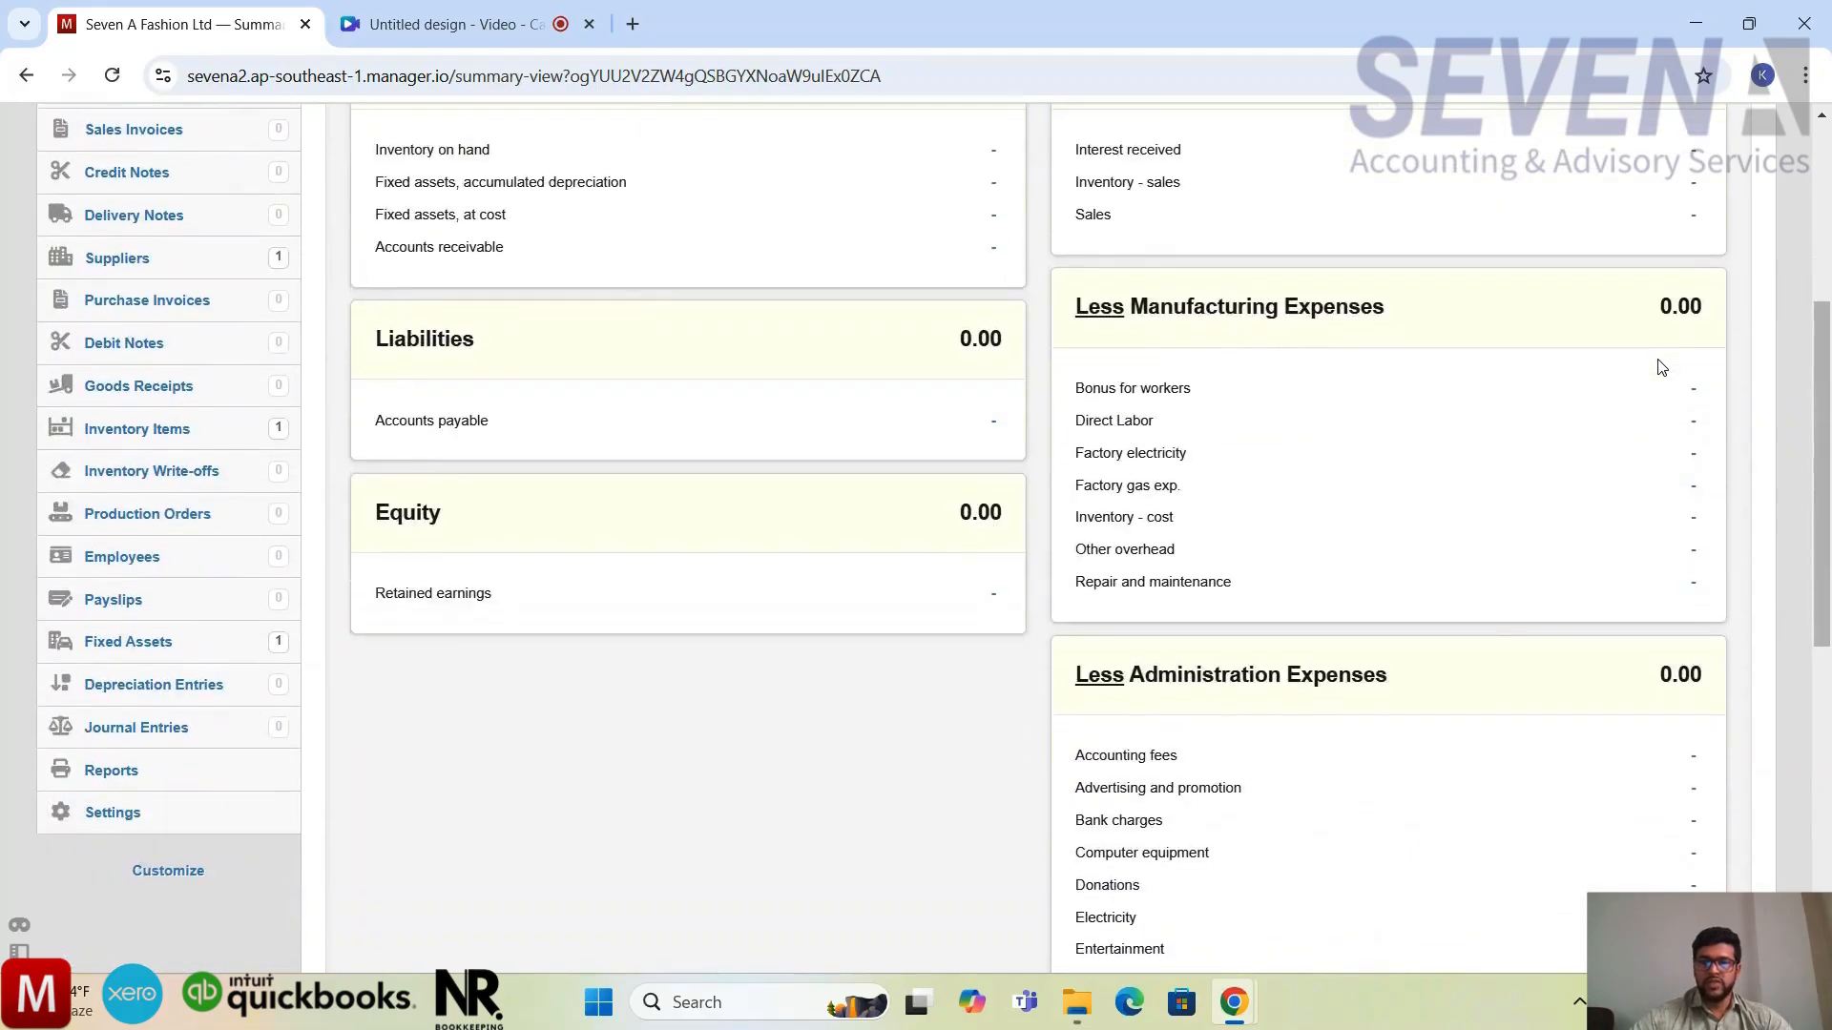
{"action": "scroll", "coordinate": [1465, 633], "scroll_direction": "down", "scroll_amount": 2}
{"action": "scroll", "coordinate": [1465, 633], "scroll_direction": "up", "scroll_amount": 1}
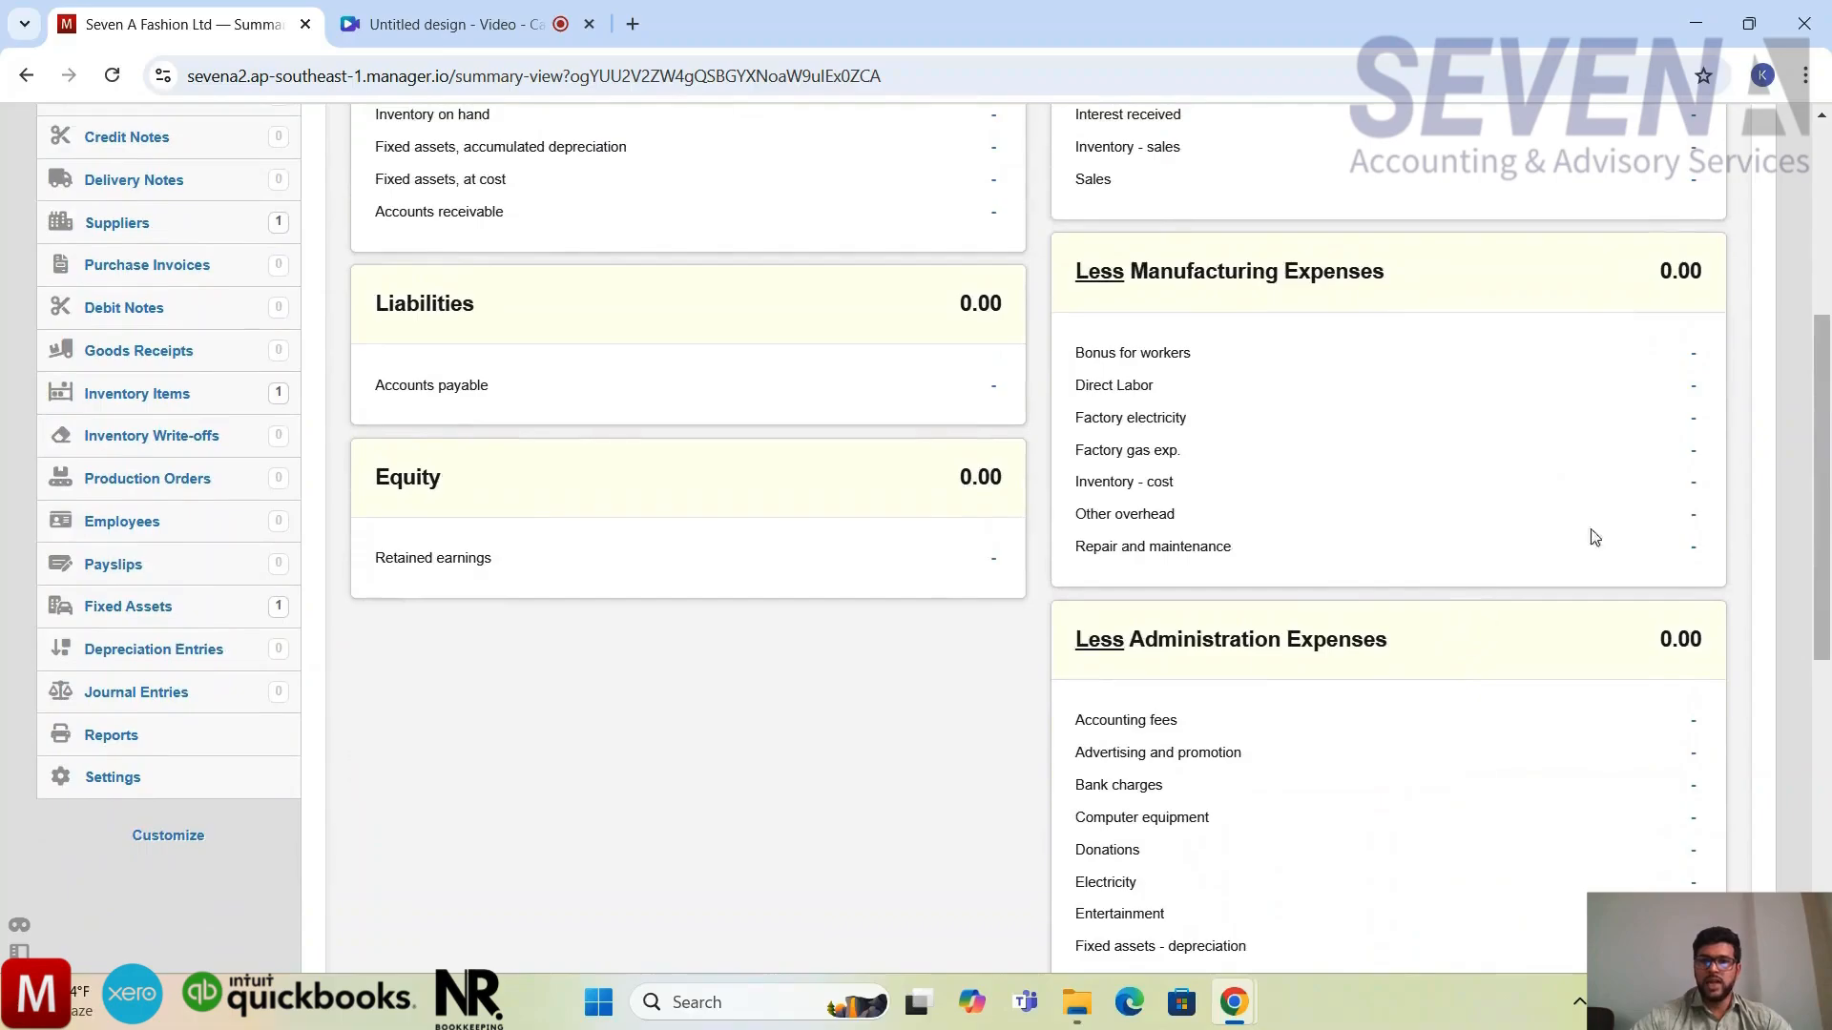
{"action": "left_click", "coordinate": [1694, 484]}
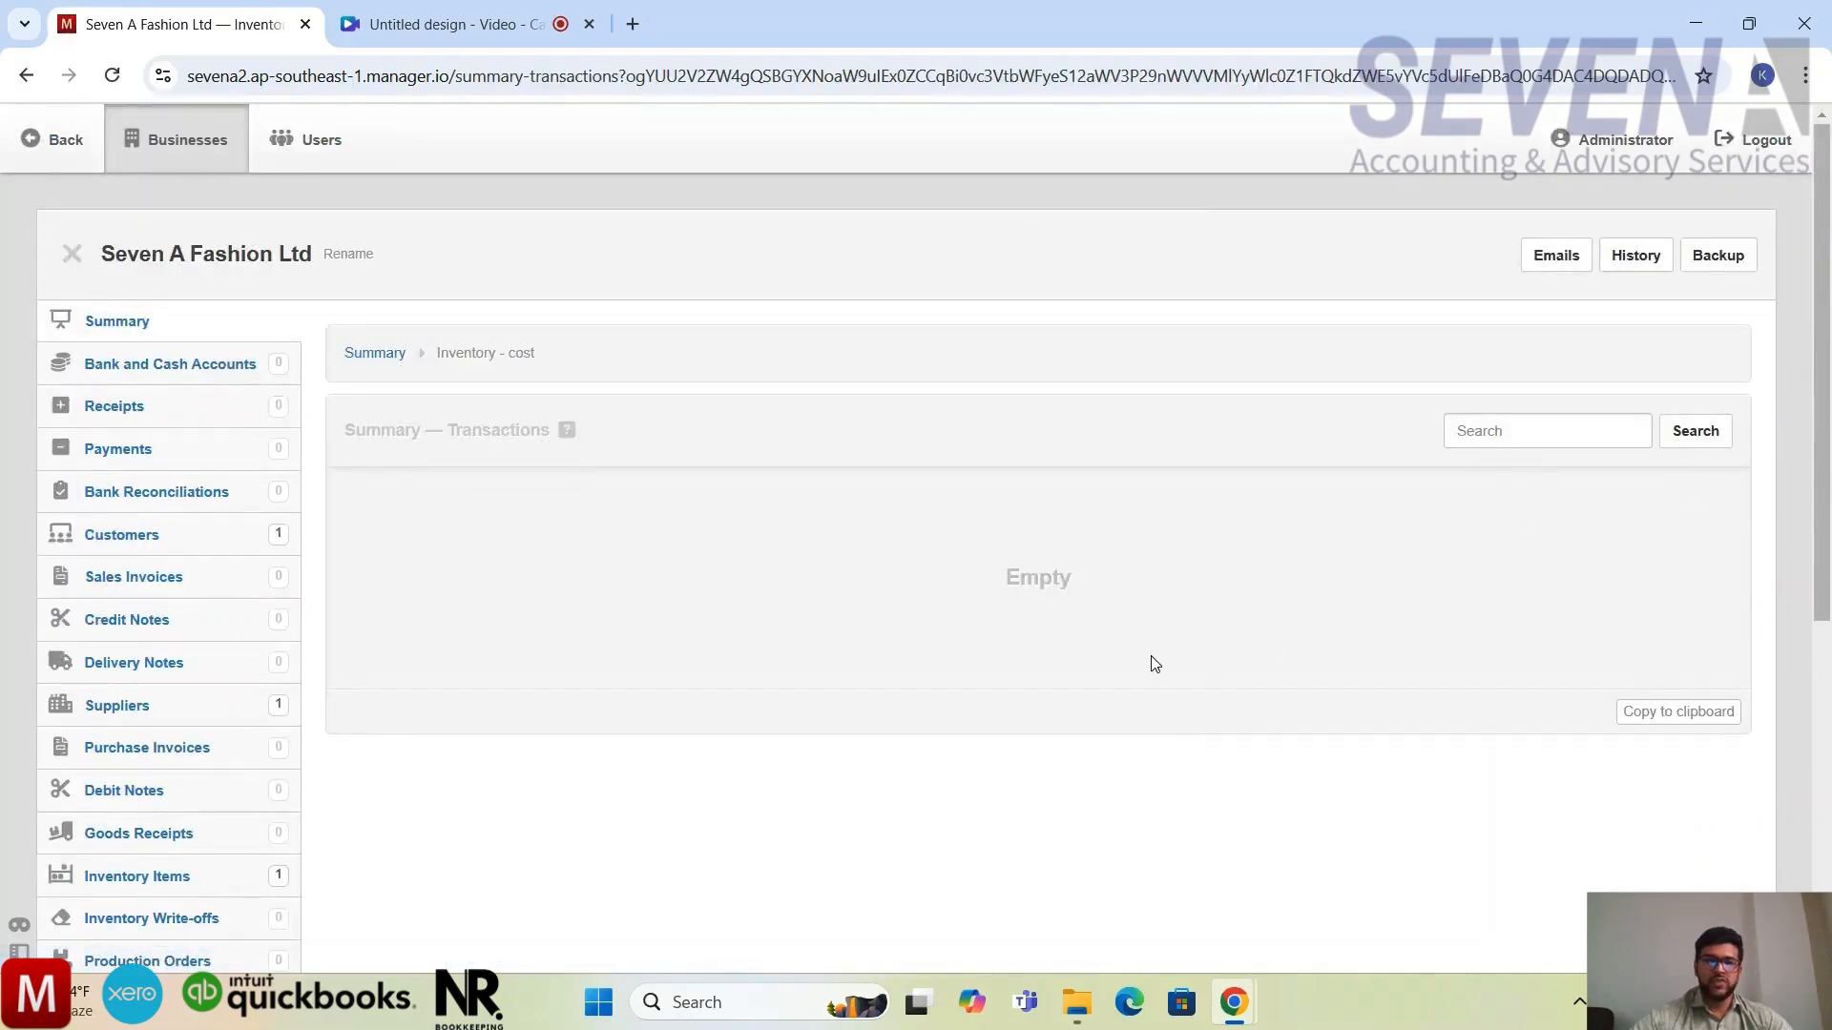
{"action": "left_click", "coordinate": [177, 327]}
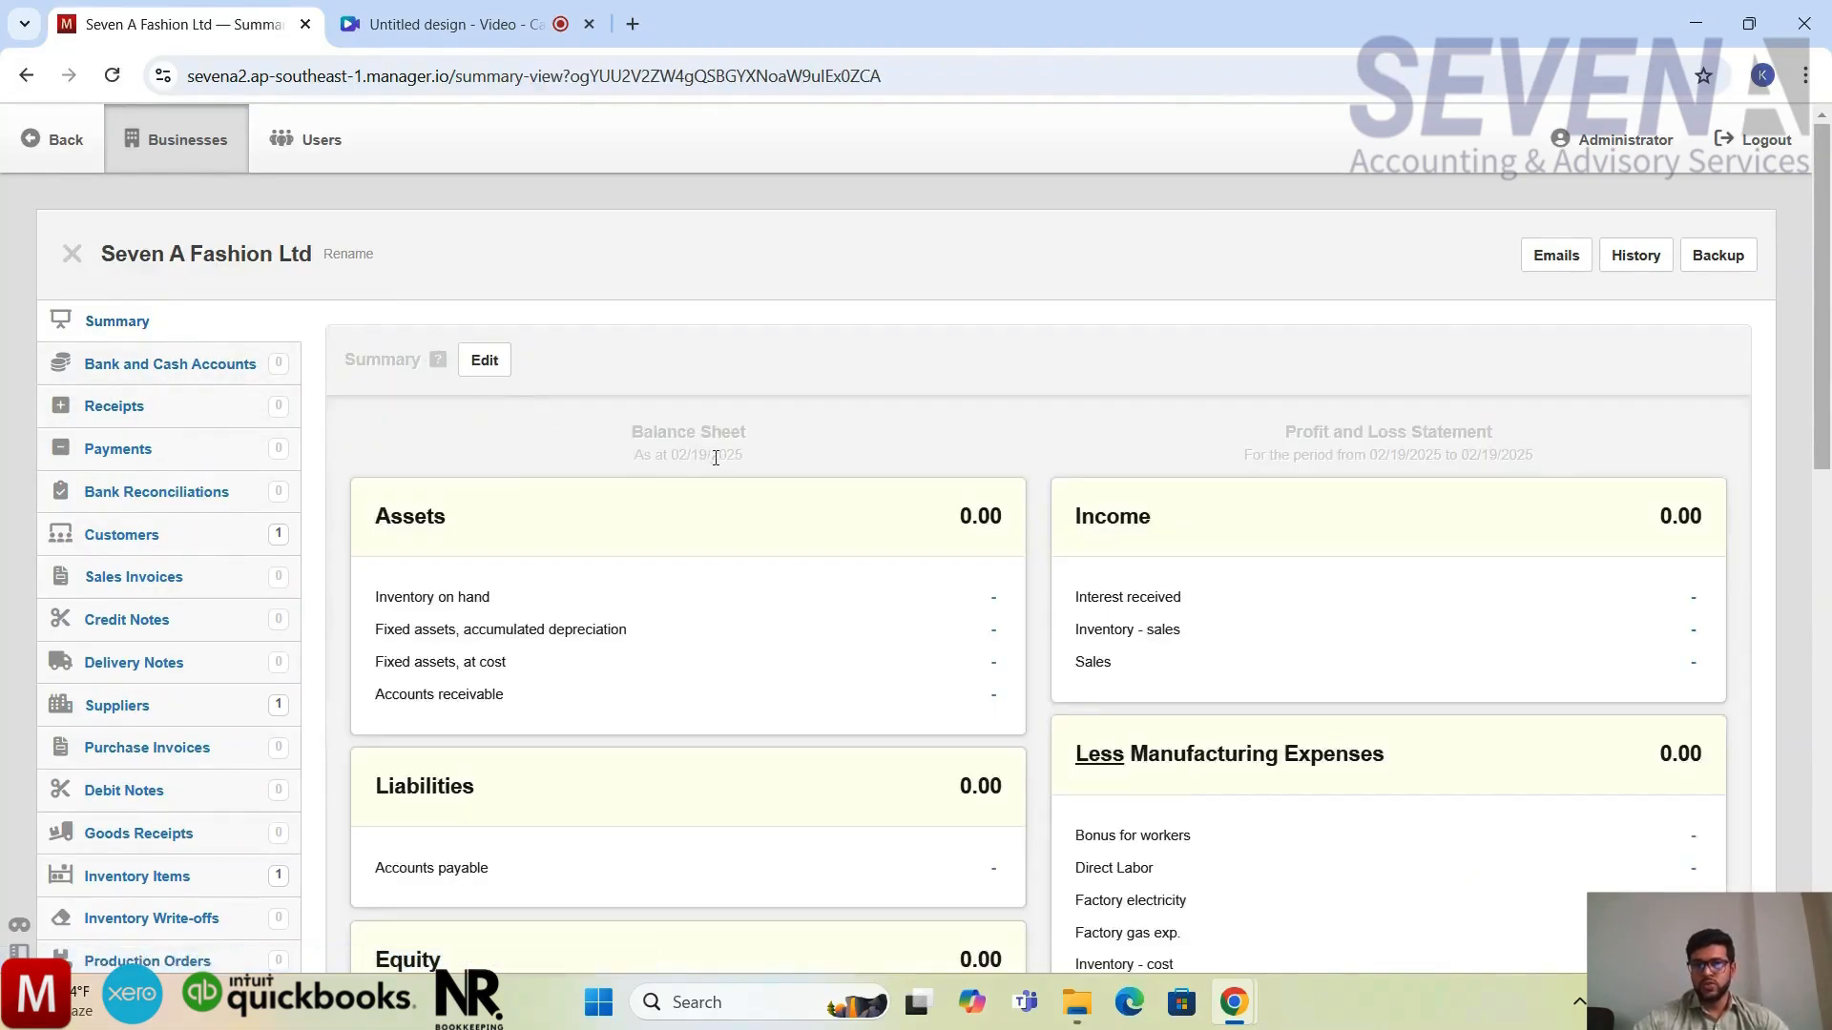
Examine the balance sheet groups and the Income, Manufacturing Expenses and Administration Expenses accounts on the business summary
{"action": "scroll", "coordinate": [1240, 607], "scroll_direction": "down", "scroll_amount": 2}
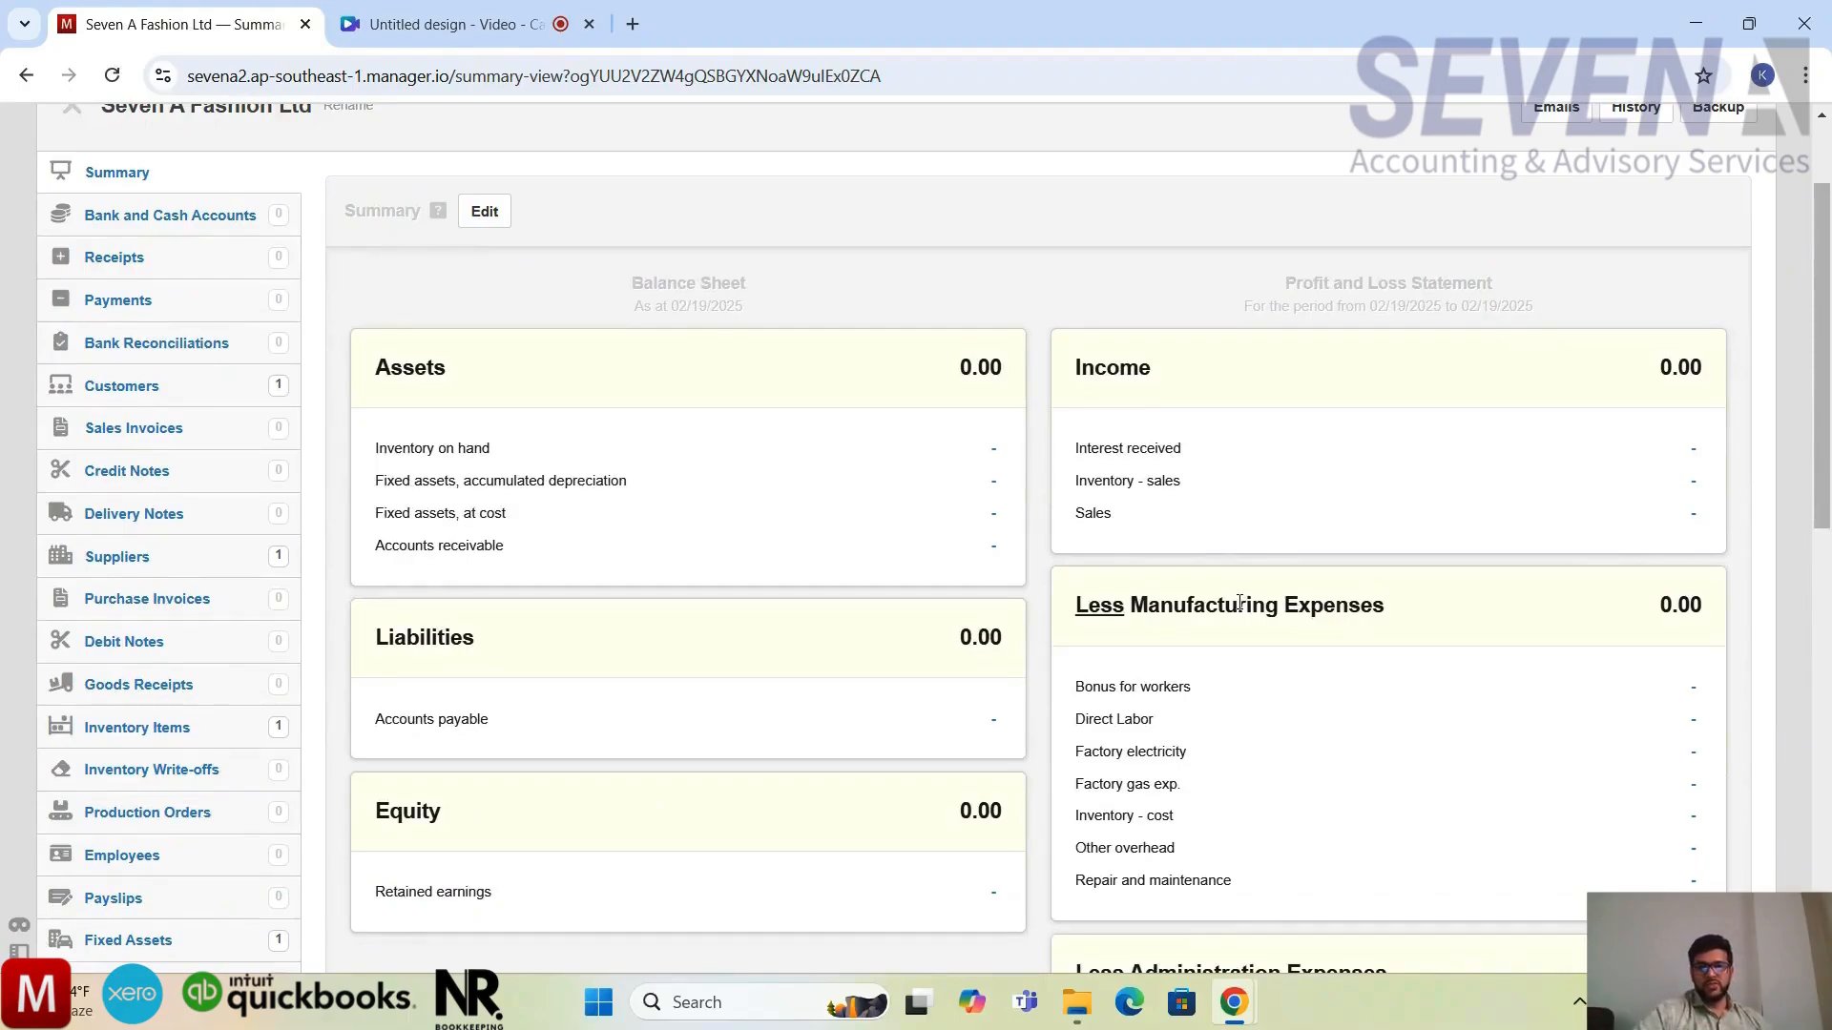
{"action": "scroll", "coordinate": [1241, 606], "scroll_direction": "down", "scroll_amount": 1}
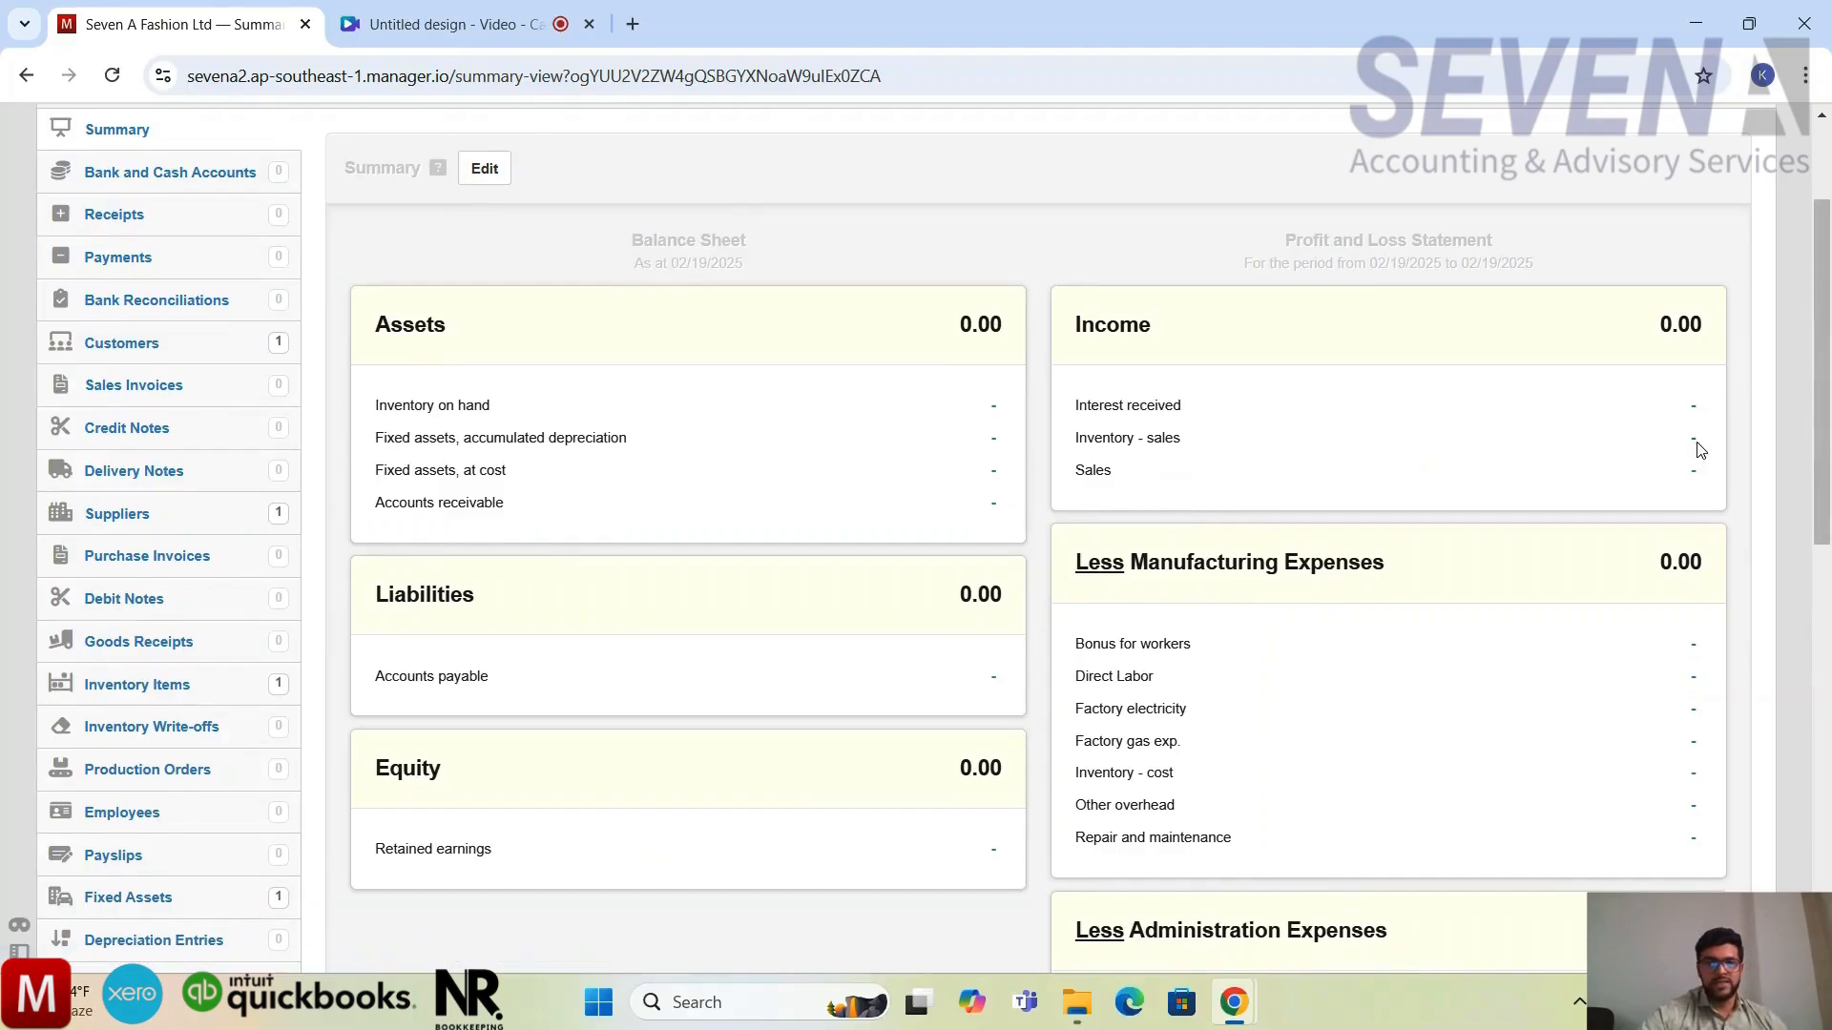
{"action": "scroll", "coordinate": [1521, 467], "scroll_direction": "down", "scroll_amount": 1}
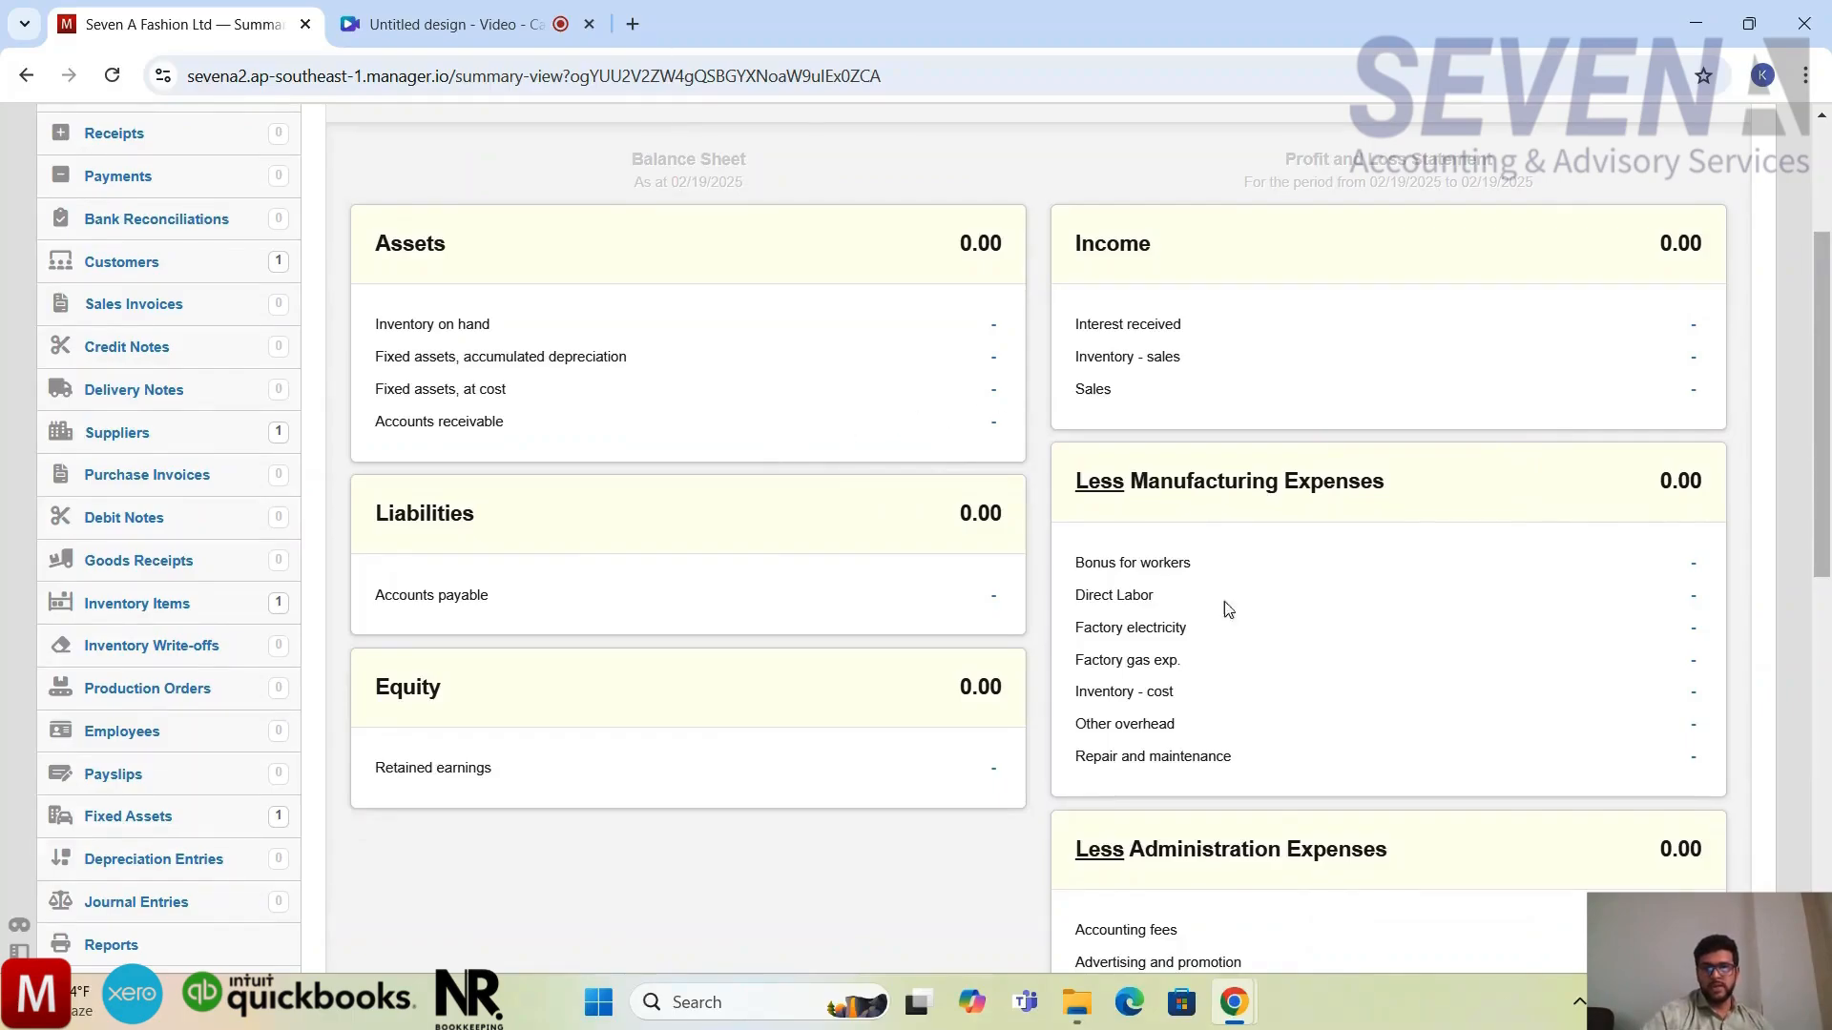
{"action": "scroll", "coordinate": [1304, 673], "scroll_direction": "down", "scroll_amount": 1}
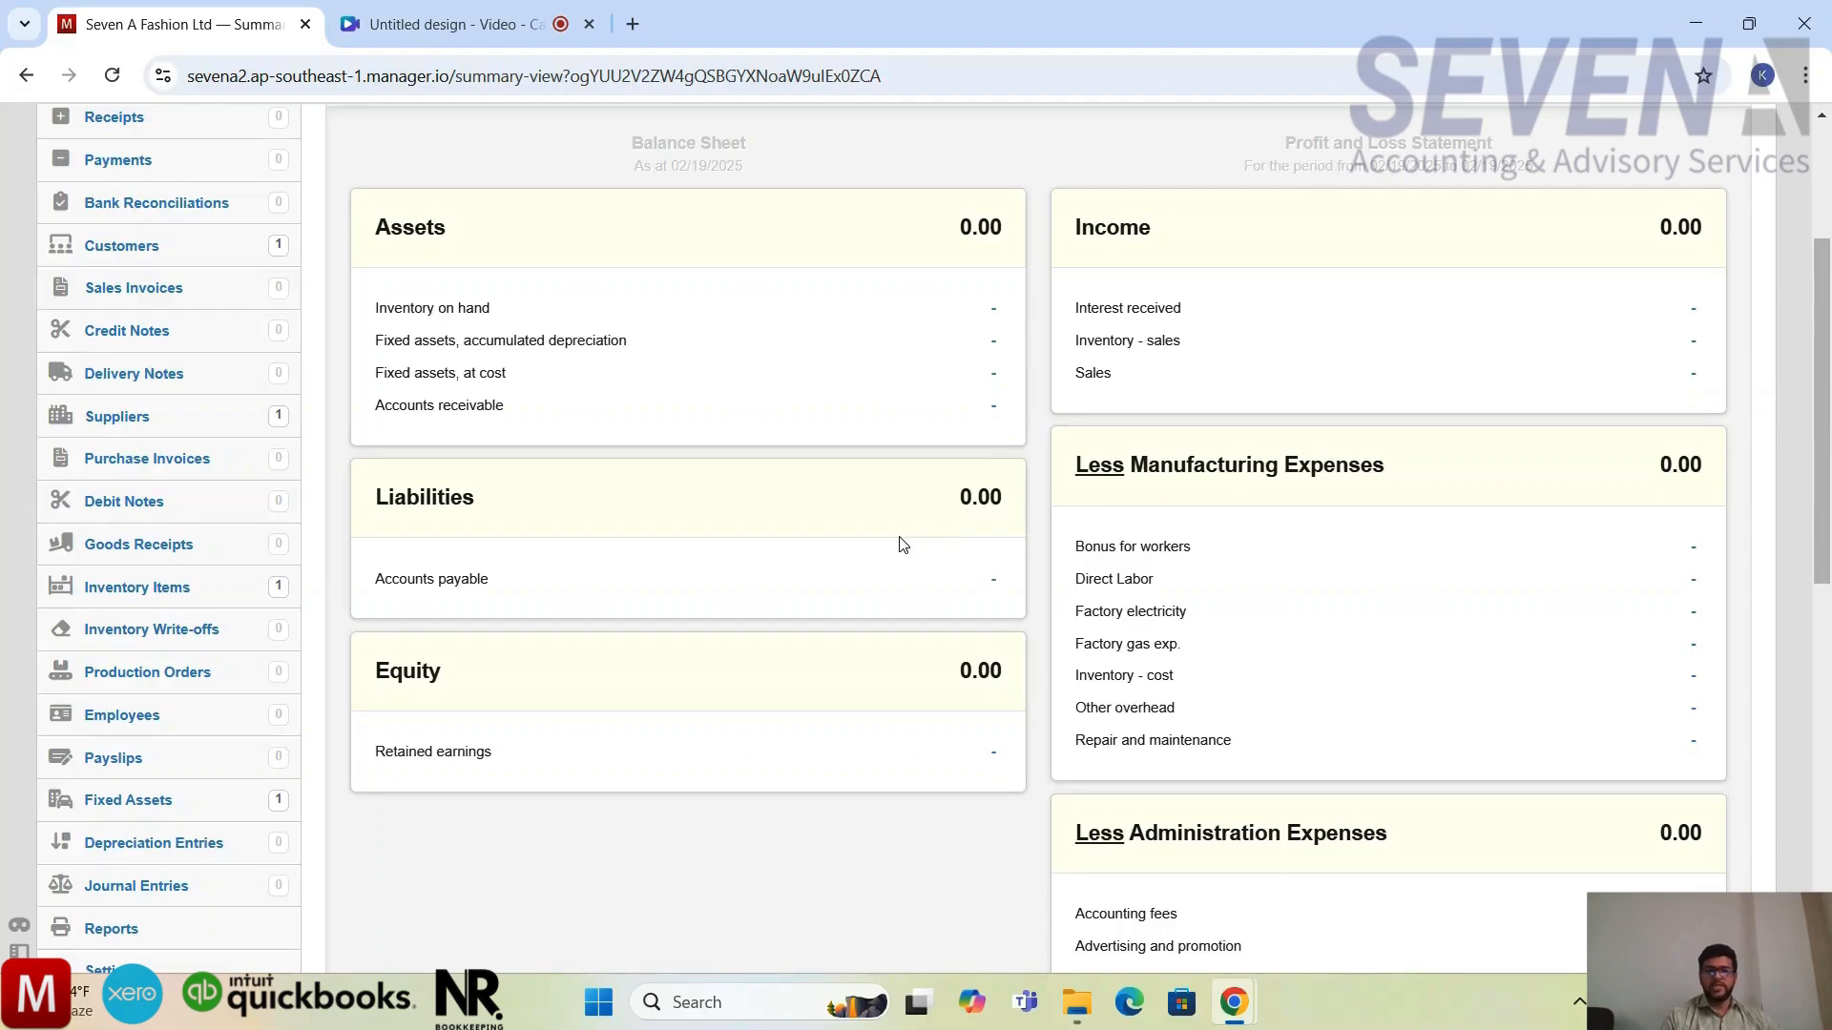
{"action": "scroll", "coordinate": [902, 545], "scroll_direction": "down", "scroll_amount": 1}
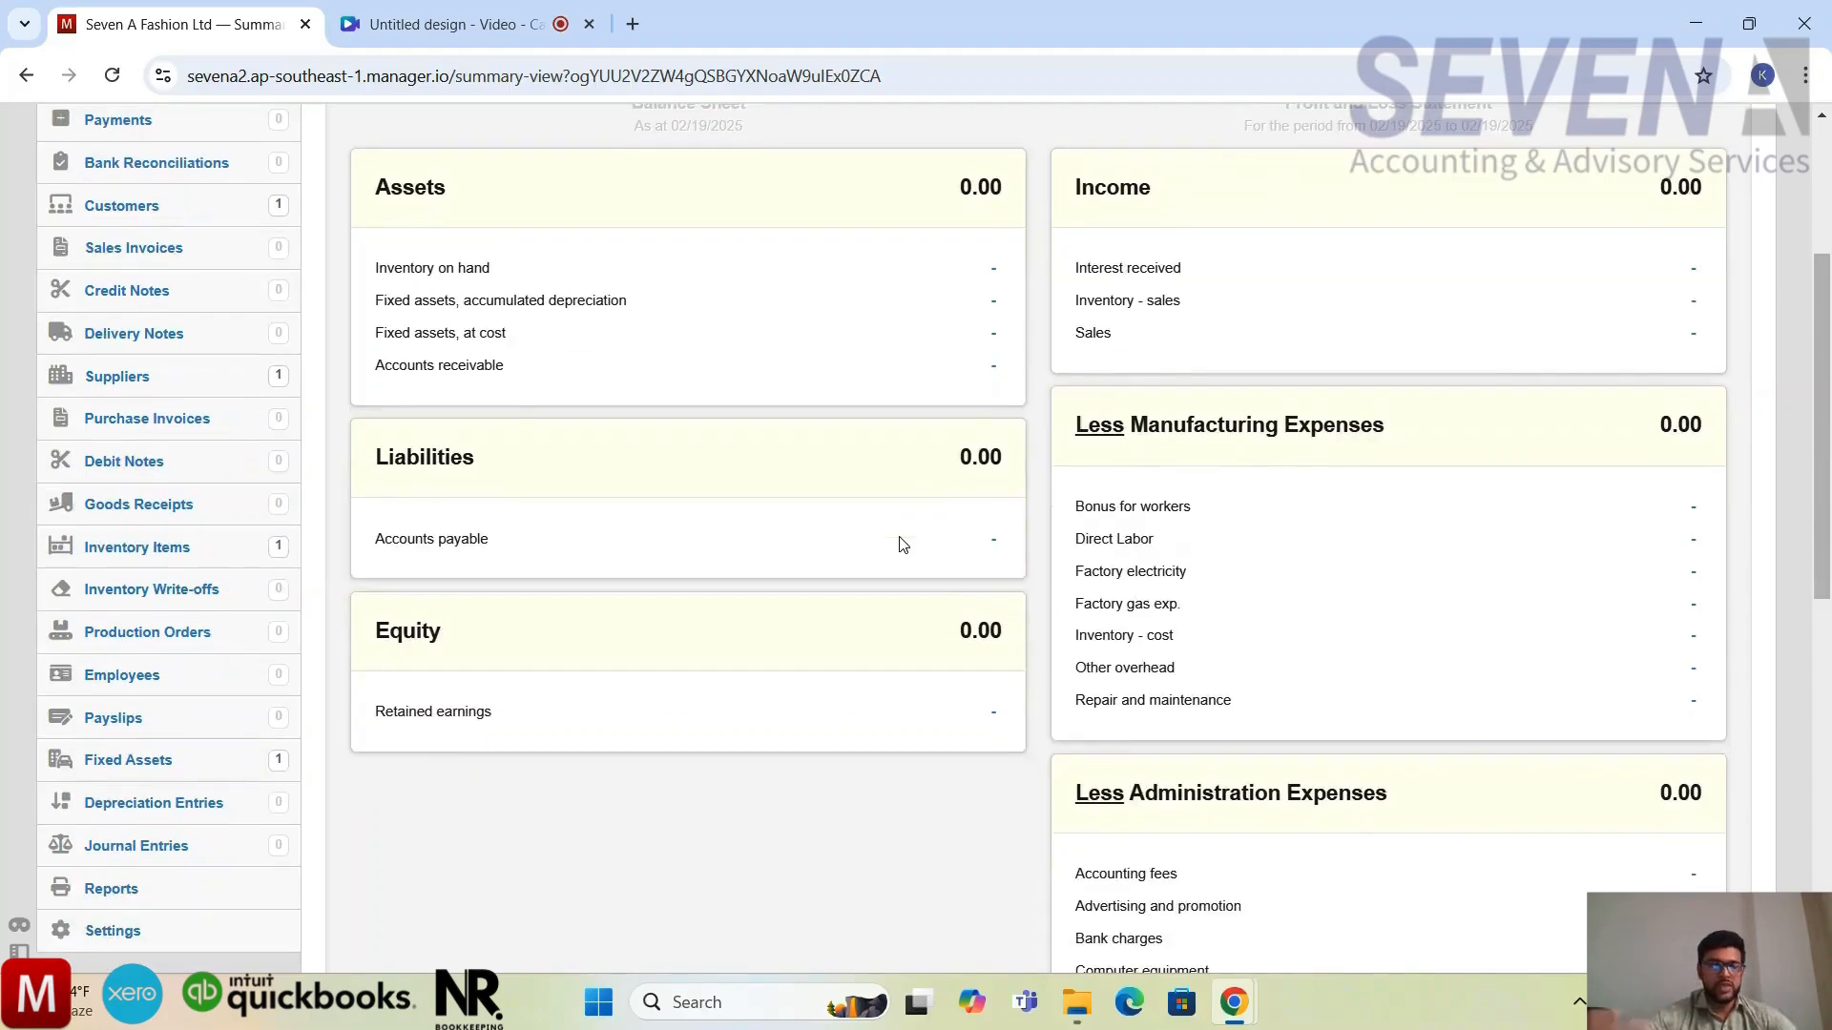
{"action": "scroll", "coordinate": [902, 545], "scroll_direction": "down", "scroll_amount": 4}
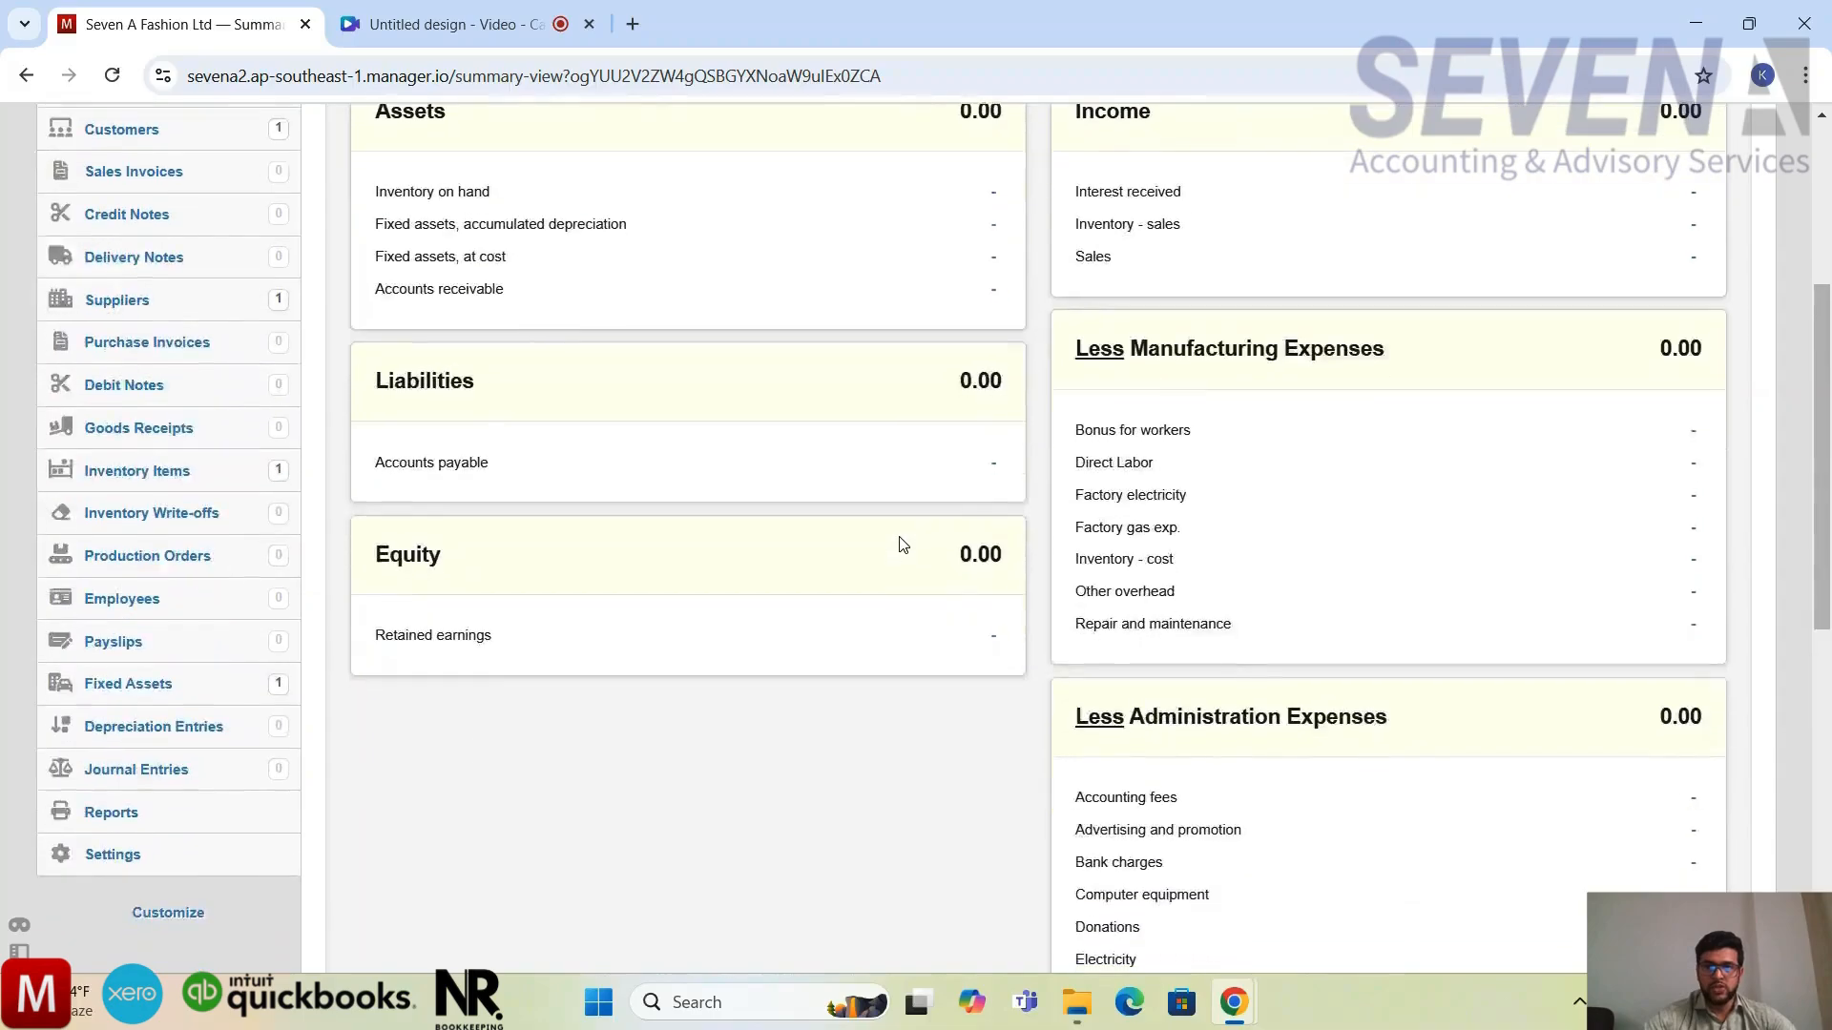
{"action": "scroll", "coordinate": [903, 545], "scroll_direction": "down", "scroll_amount": 2}
{"action": "scroll", "coordinate": [902, 545], "scroll_direction": "up", "scroll_amount": 5}
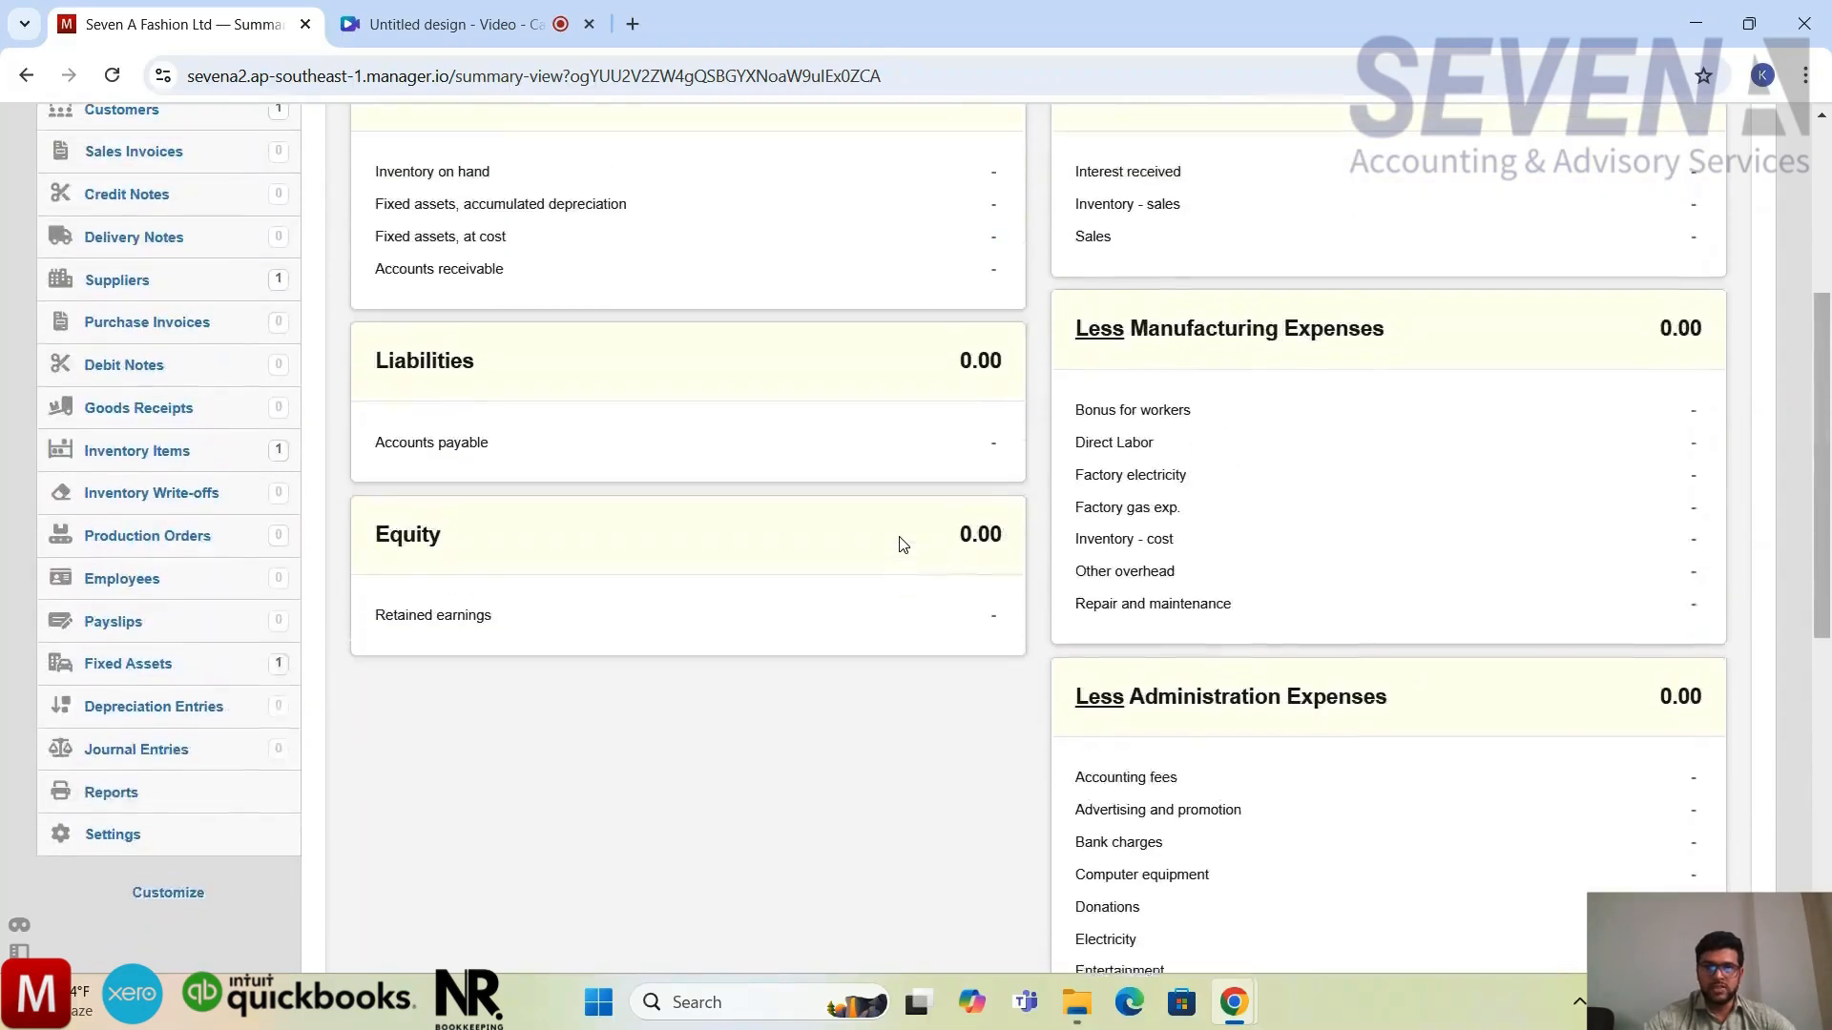
{"action": "scroll", "coordinate": [903, 545], "scroll_direction": "up", "scroll_amount": 3}
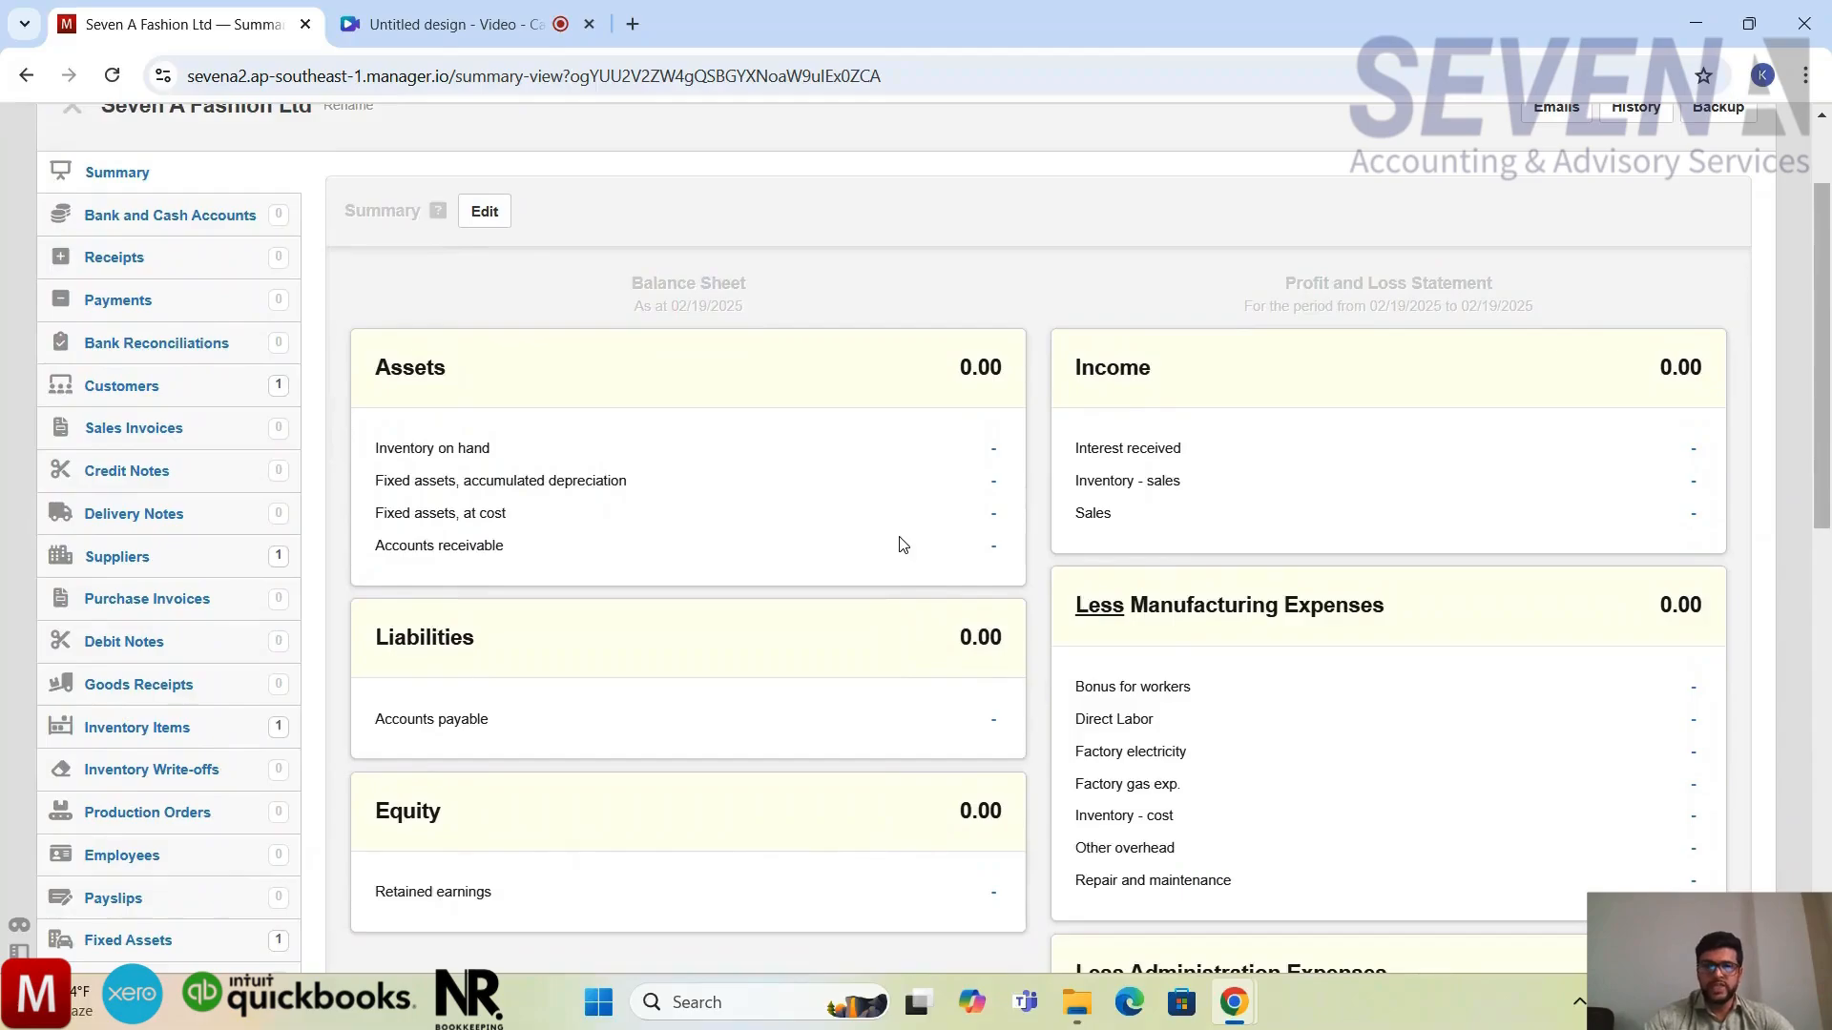
{"action": "scroll", "coordinate": [902, 545], "scroll_direction": "down", "scroll_amount": 2}
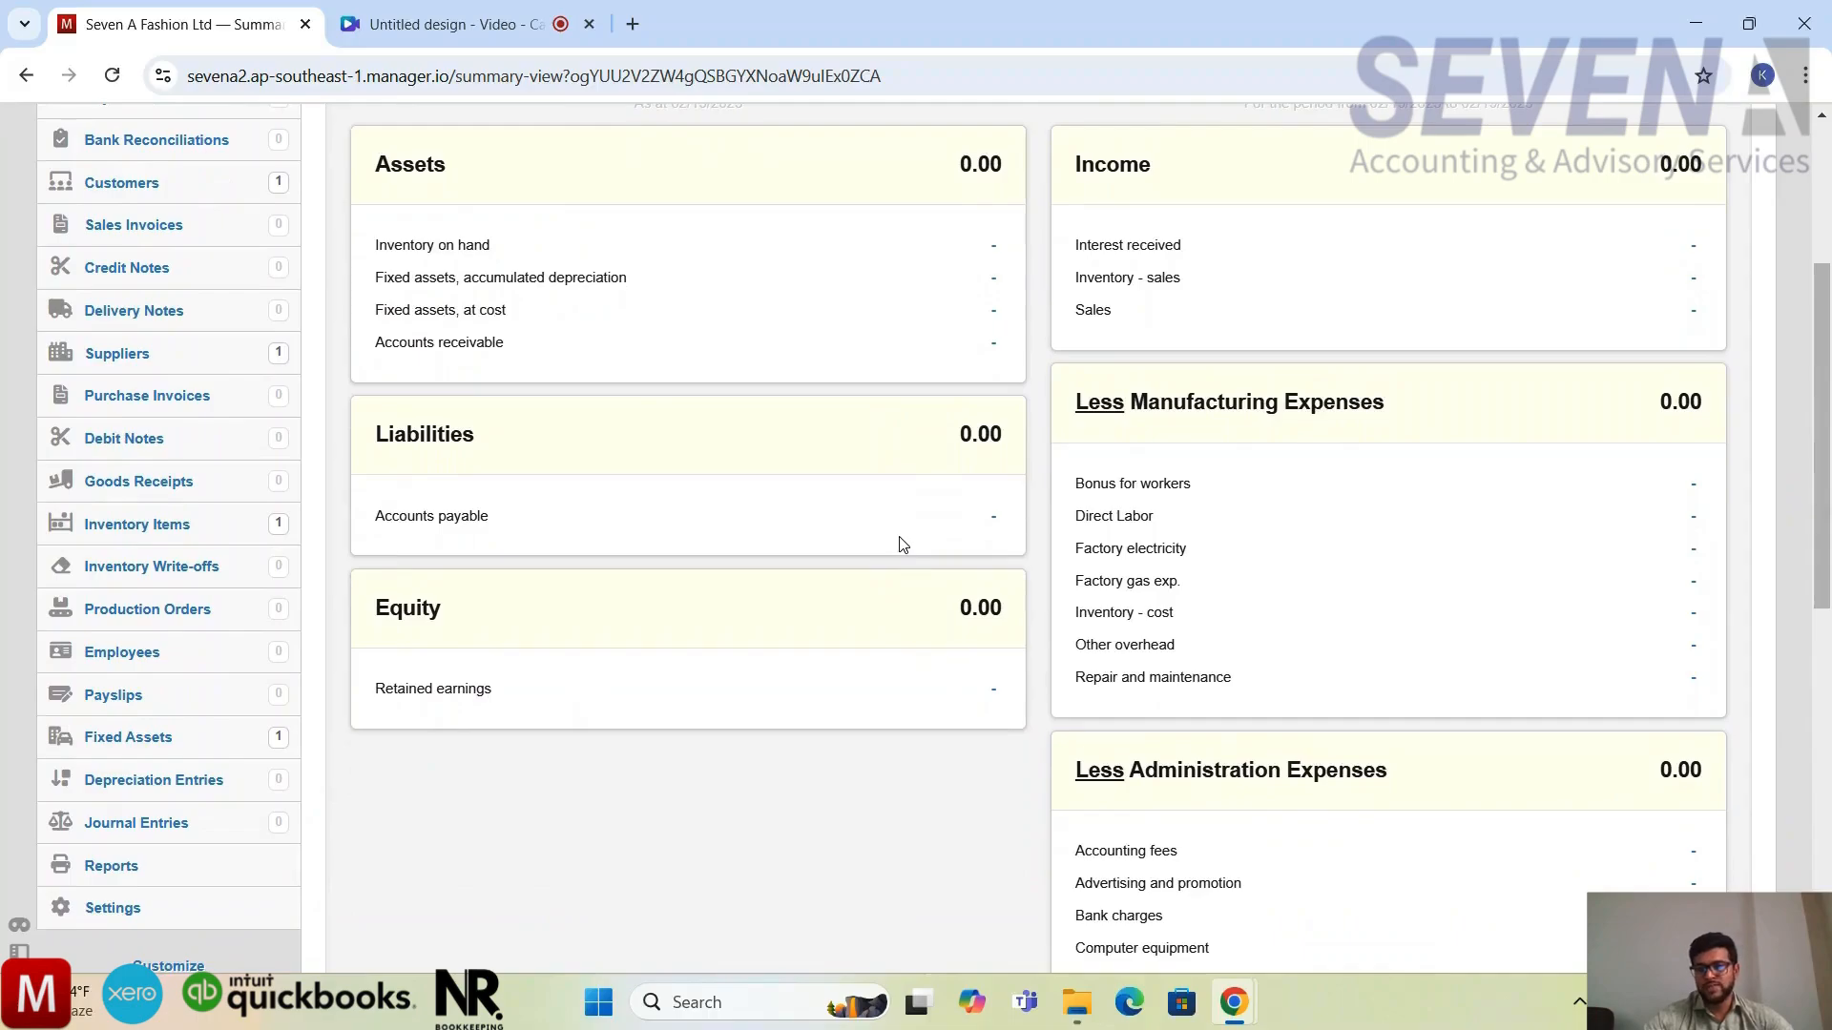
{"action": "scroll", "coordinate": [903, 545], "scroll_direction": "up", "scroll_amount": 1}
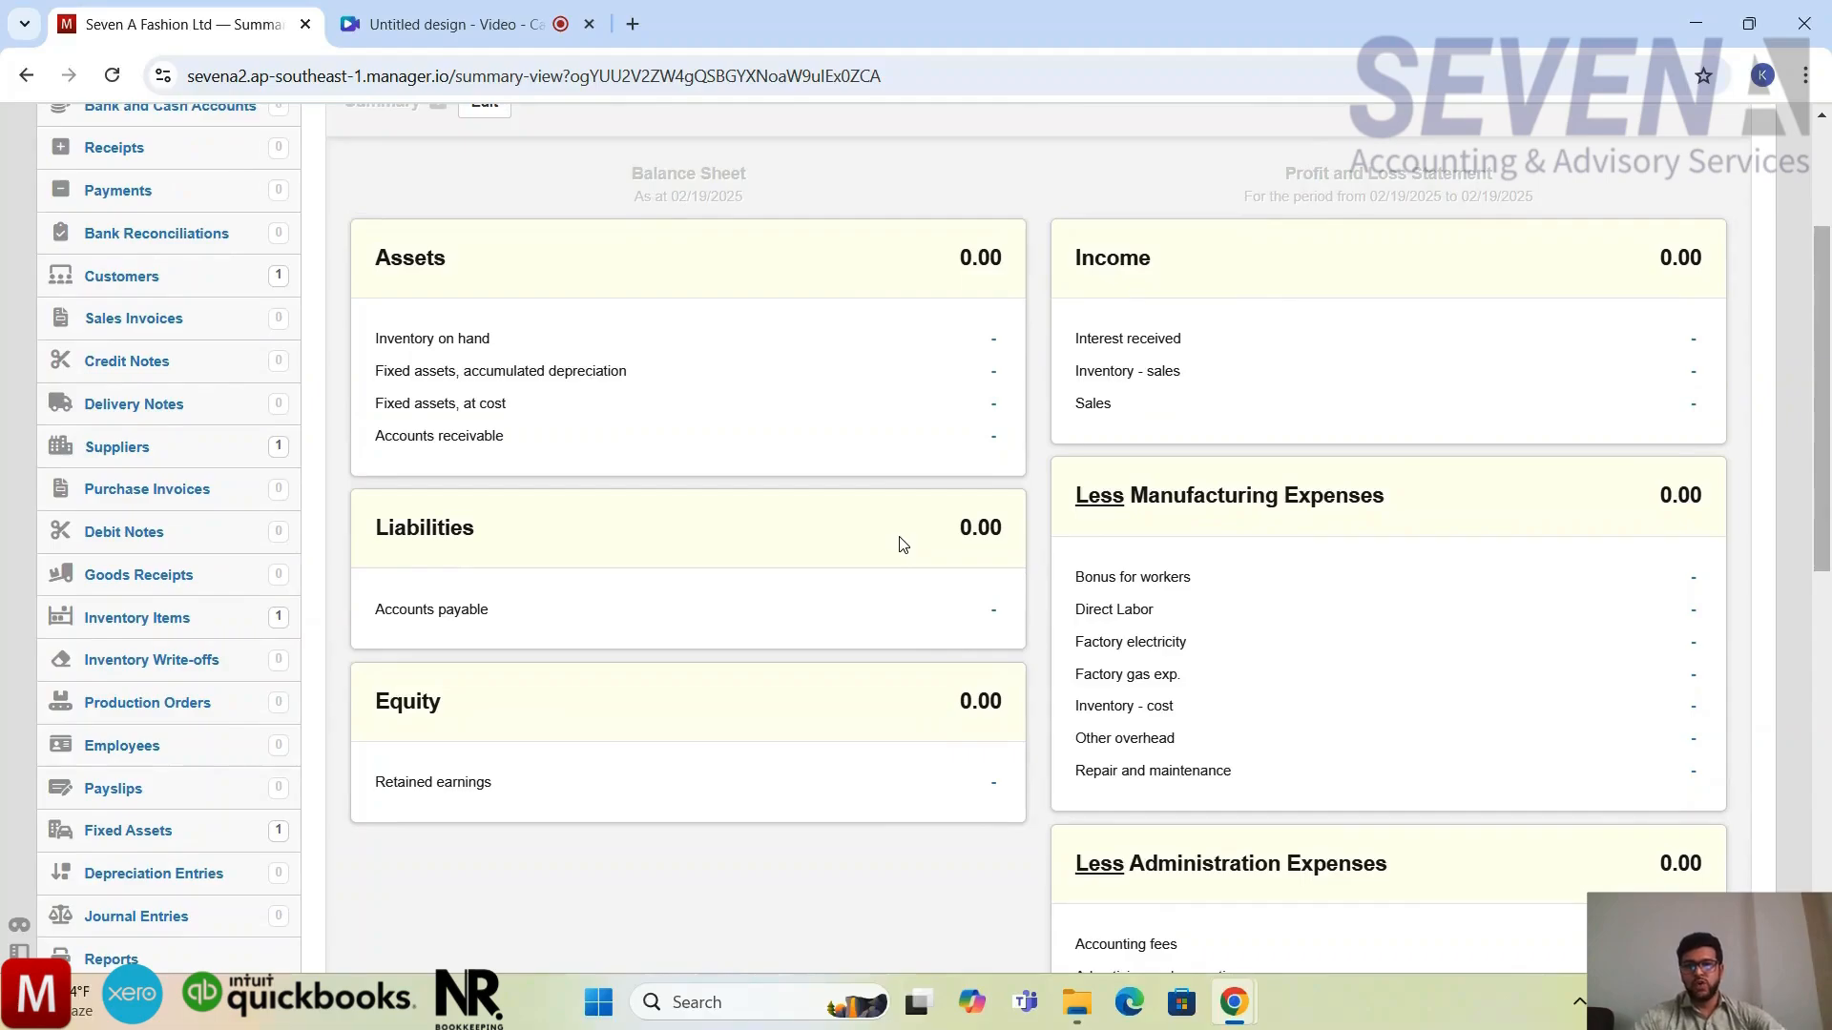
{"action": "scroll", "coordinate": [903, 545], "scroll_direction": "down", "scroll_amount": 1}
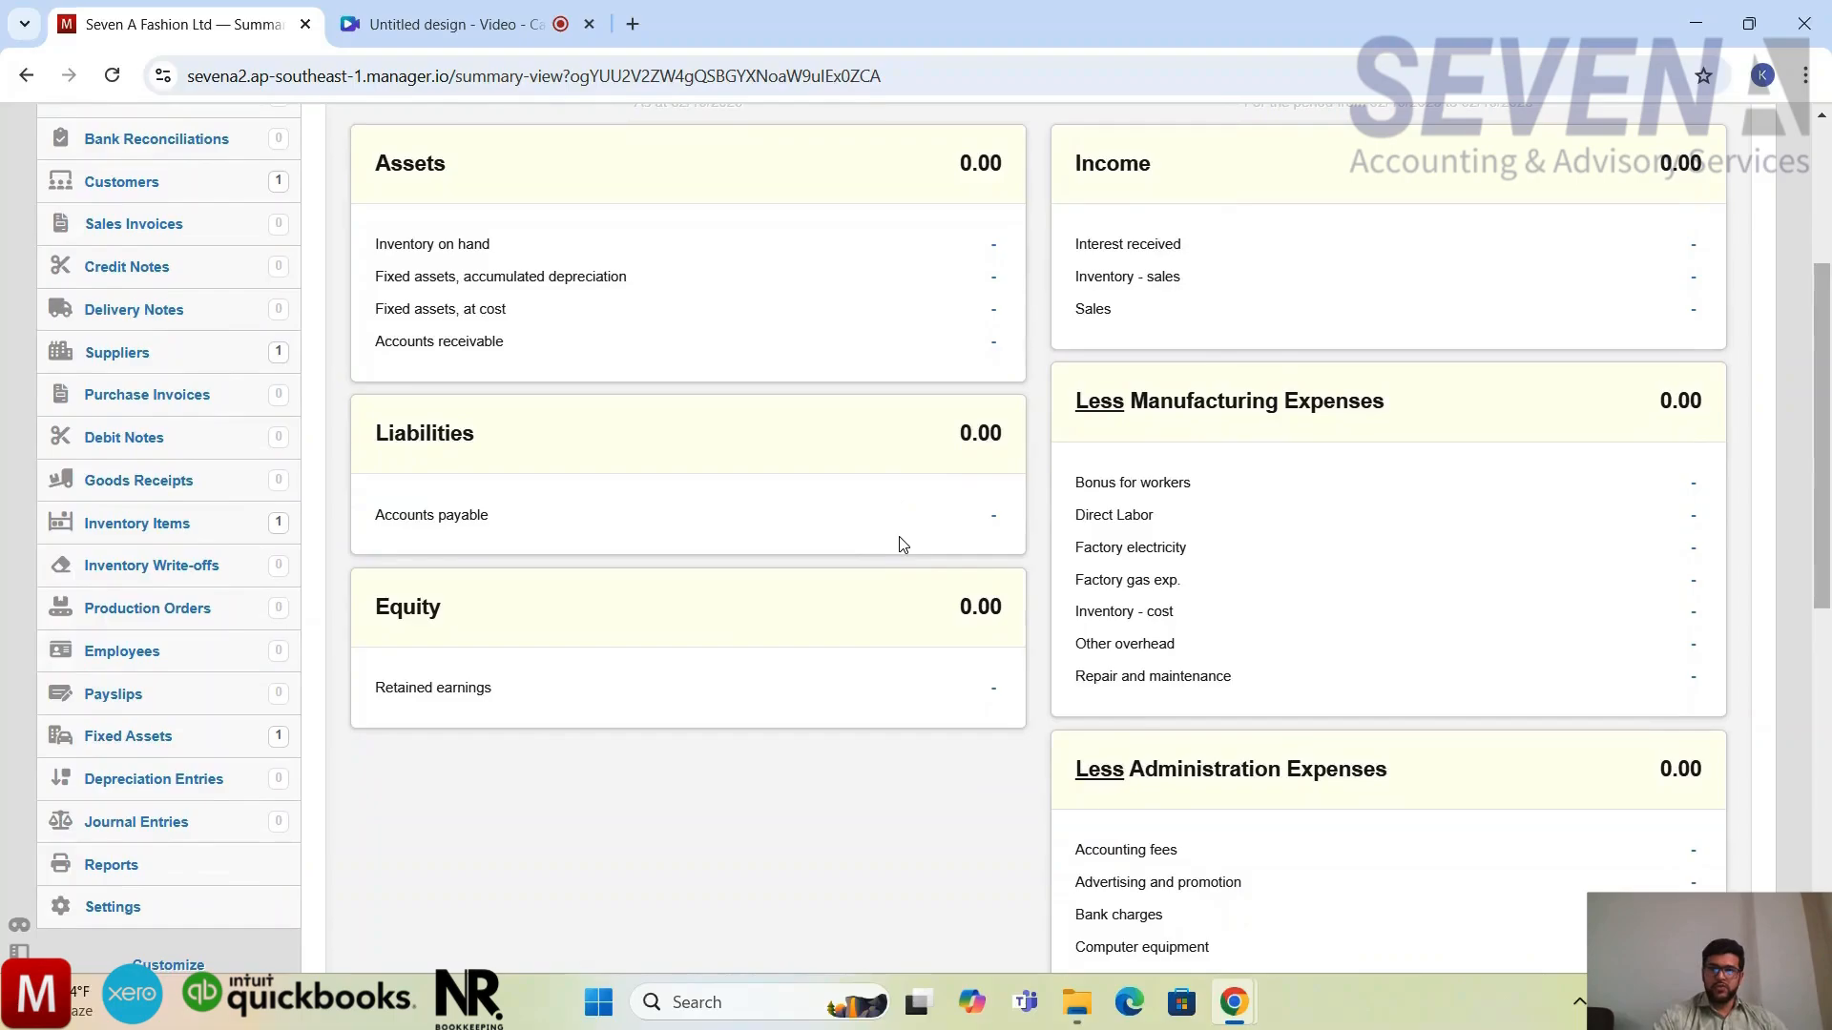
{"action": "scroll", "coordinate": [900, 539], "scroll_direction": "down", "scroll_amount": 2}
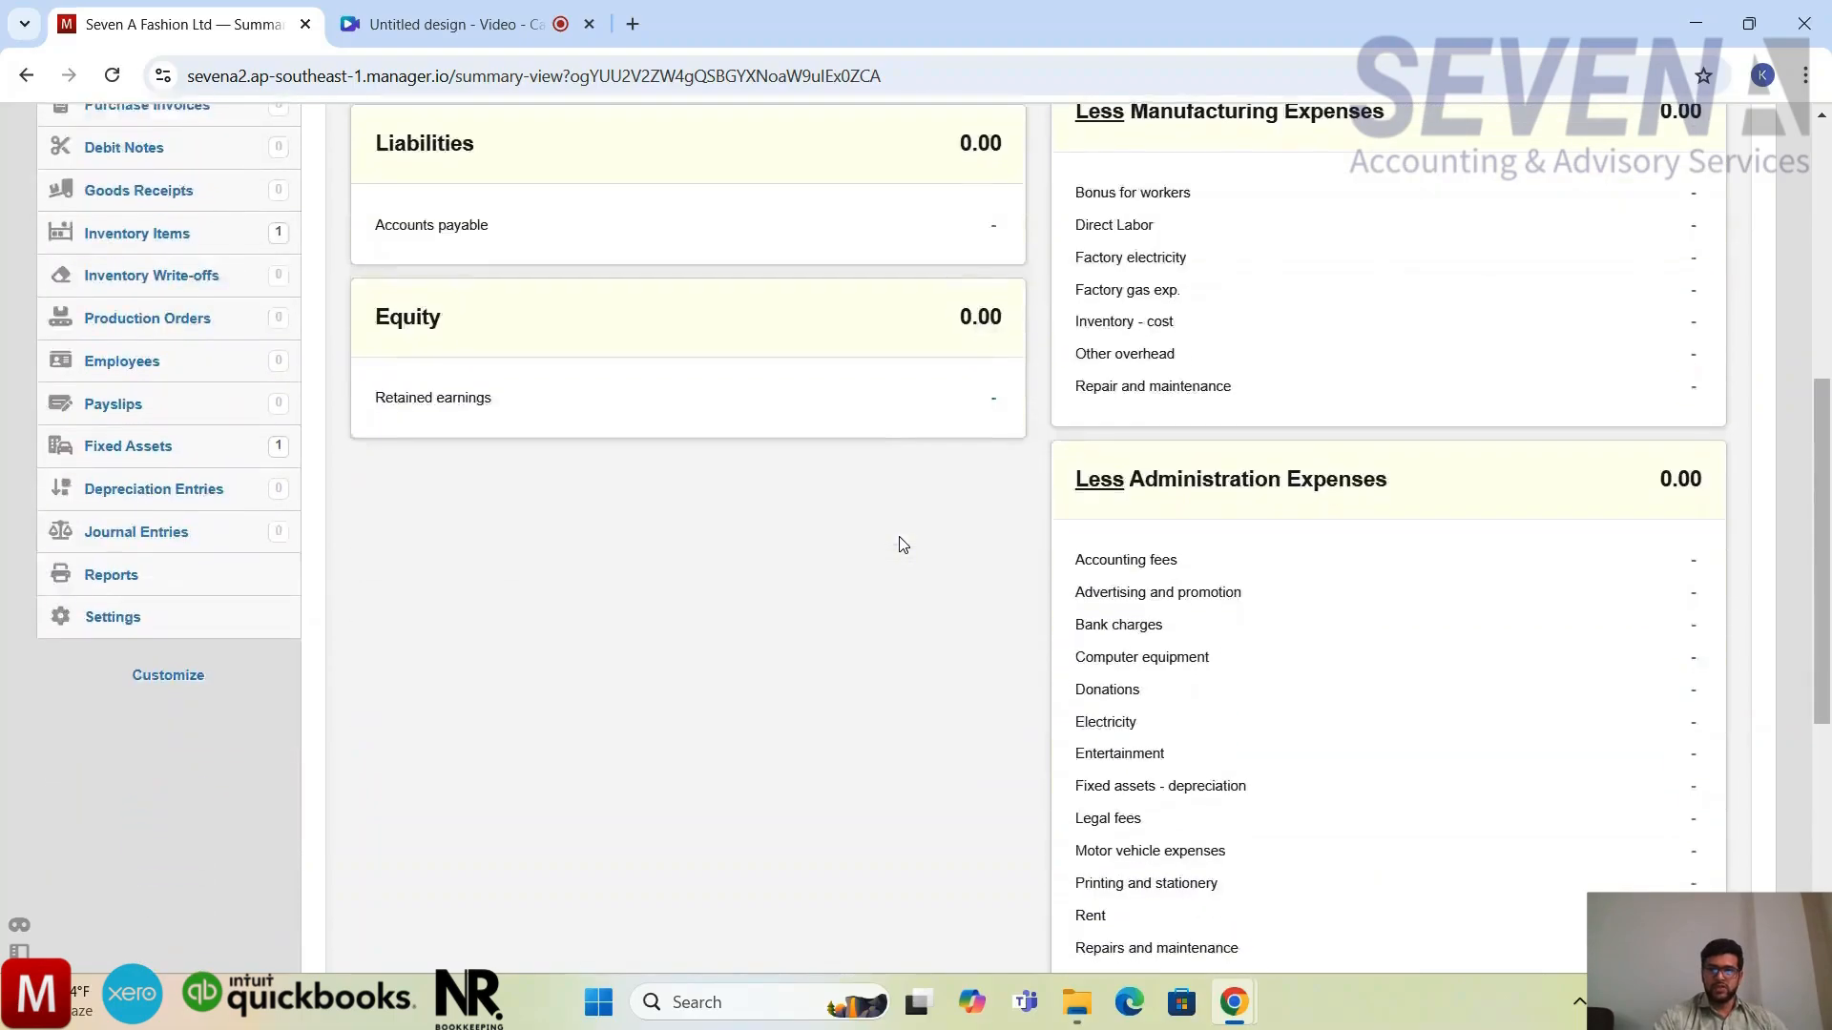
{"action": "scroll", "coordinate": [965, 495], "scroll_direction": "up", "scroll_amount": 6}
{"action": "scroll", "coordinate": [144, 681], "scroll_direction": "down", "scroll_amount": 1}
{"action": "scroll", "coordinate": [144, 681], "scroll_direction": "up", "scroll_amount": 1}
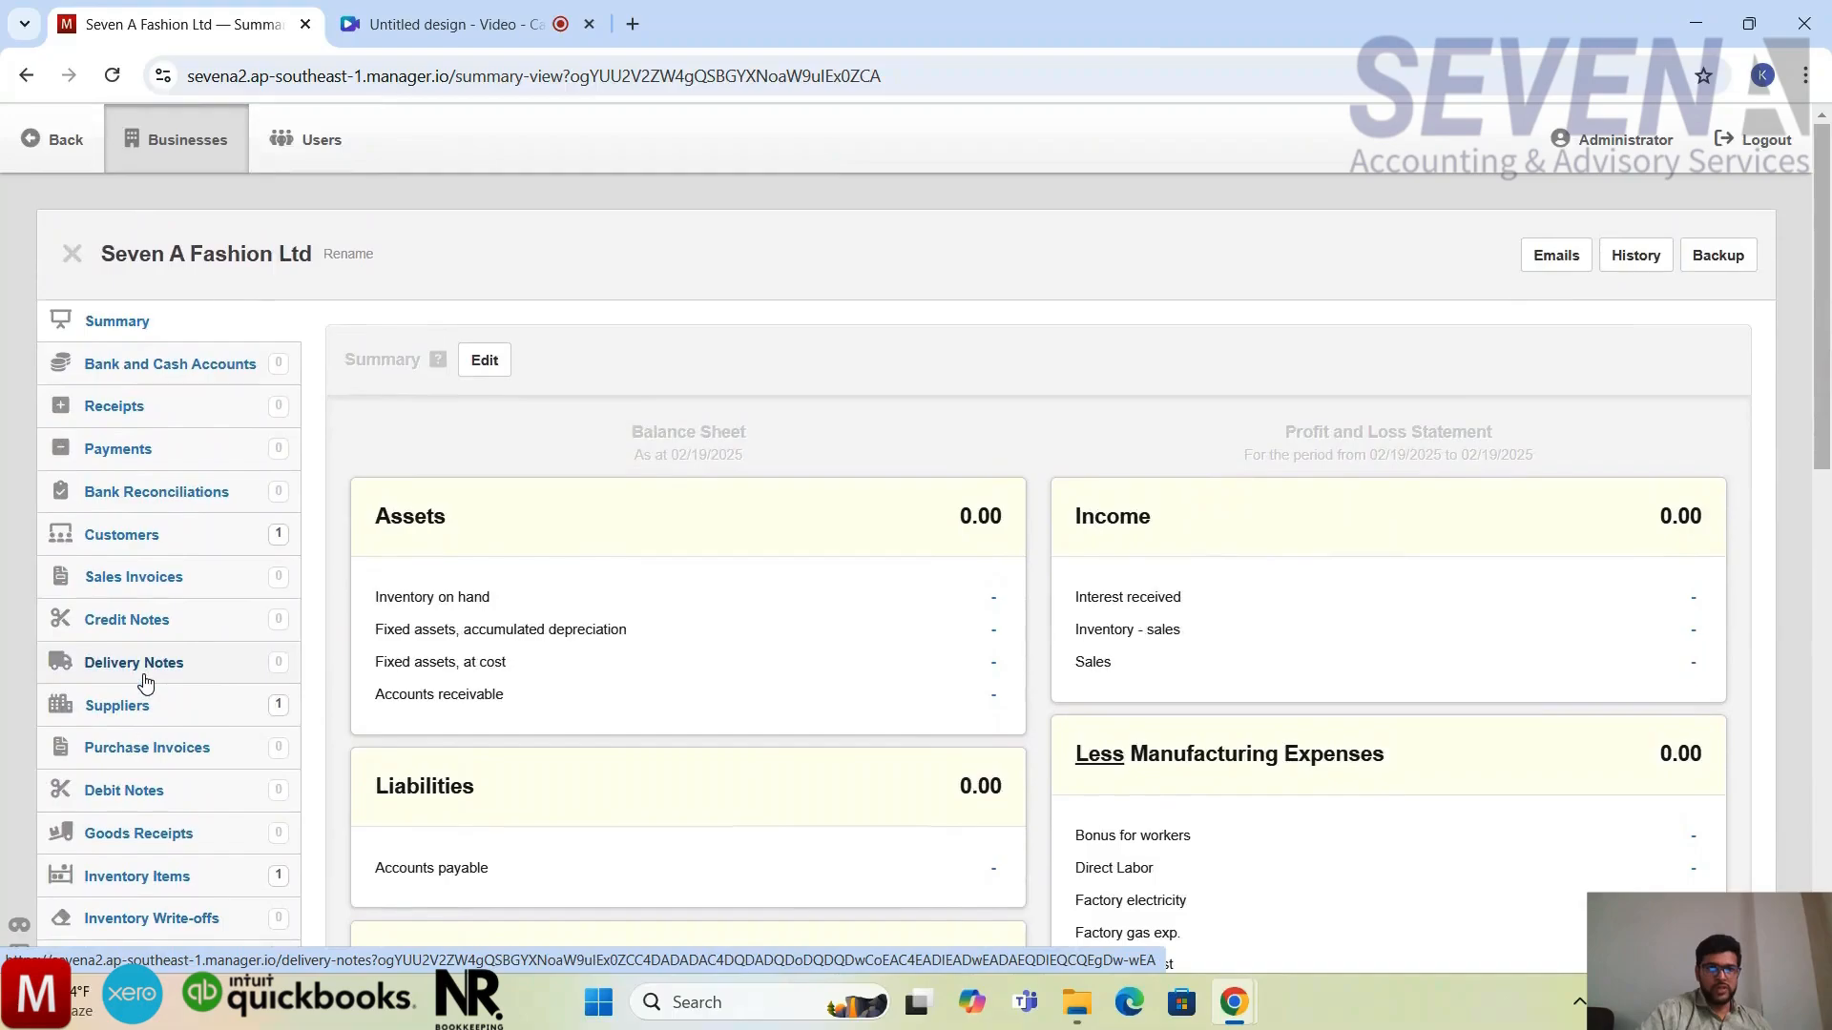
{"action": "scroll", "coordinate": [144, 681], "scroll_direction": "down", "scroll_amount": 2}
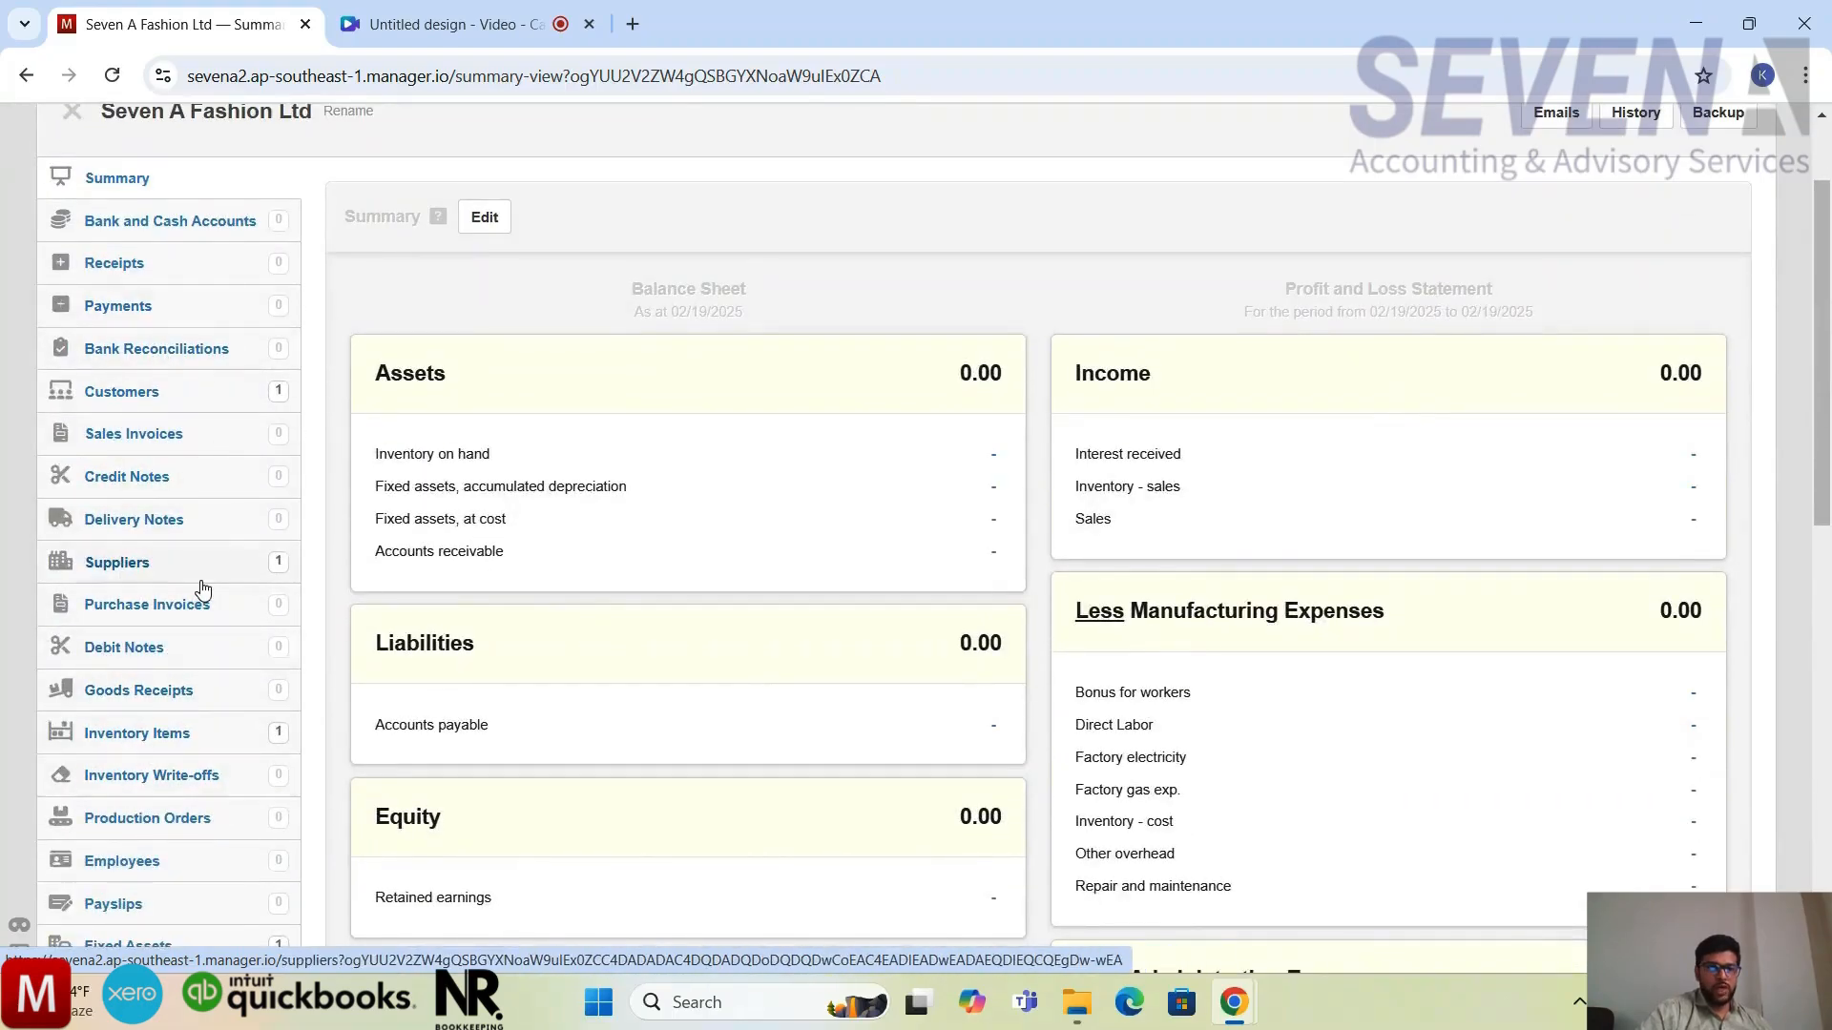
{"action": "scroll", "coordinate": [200, 592], "scroll_direction": "up", "scroll_amount": 2}
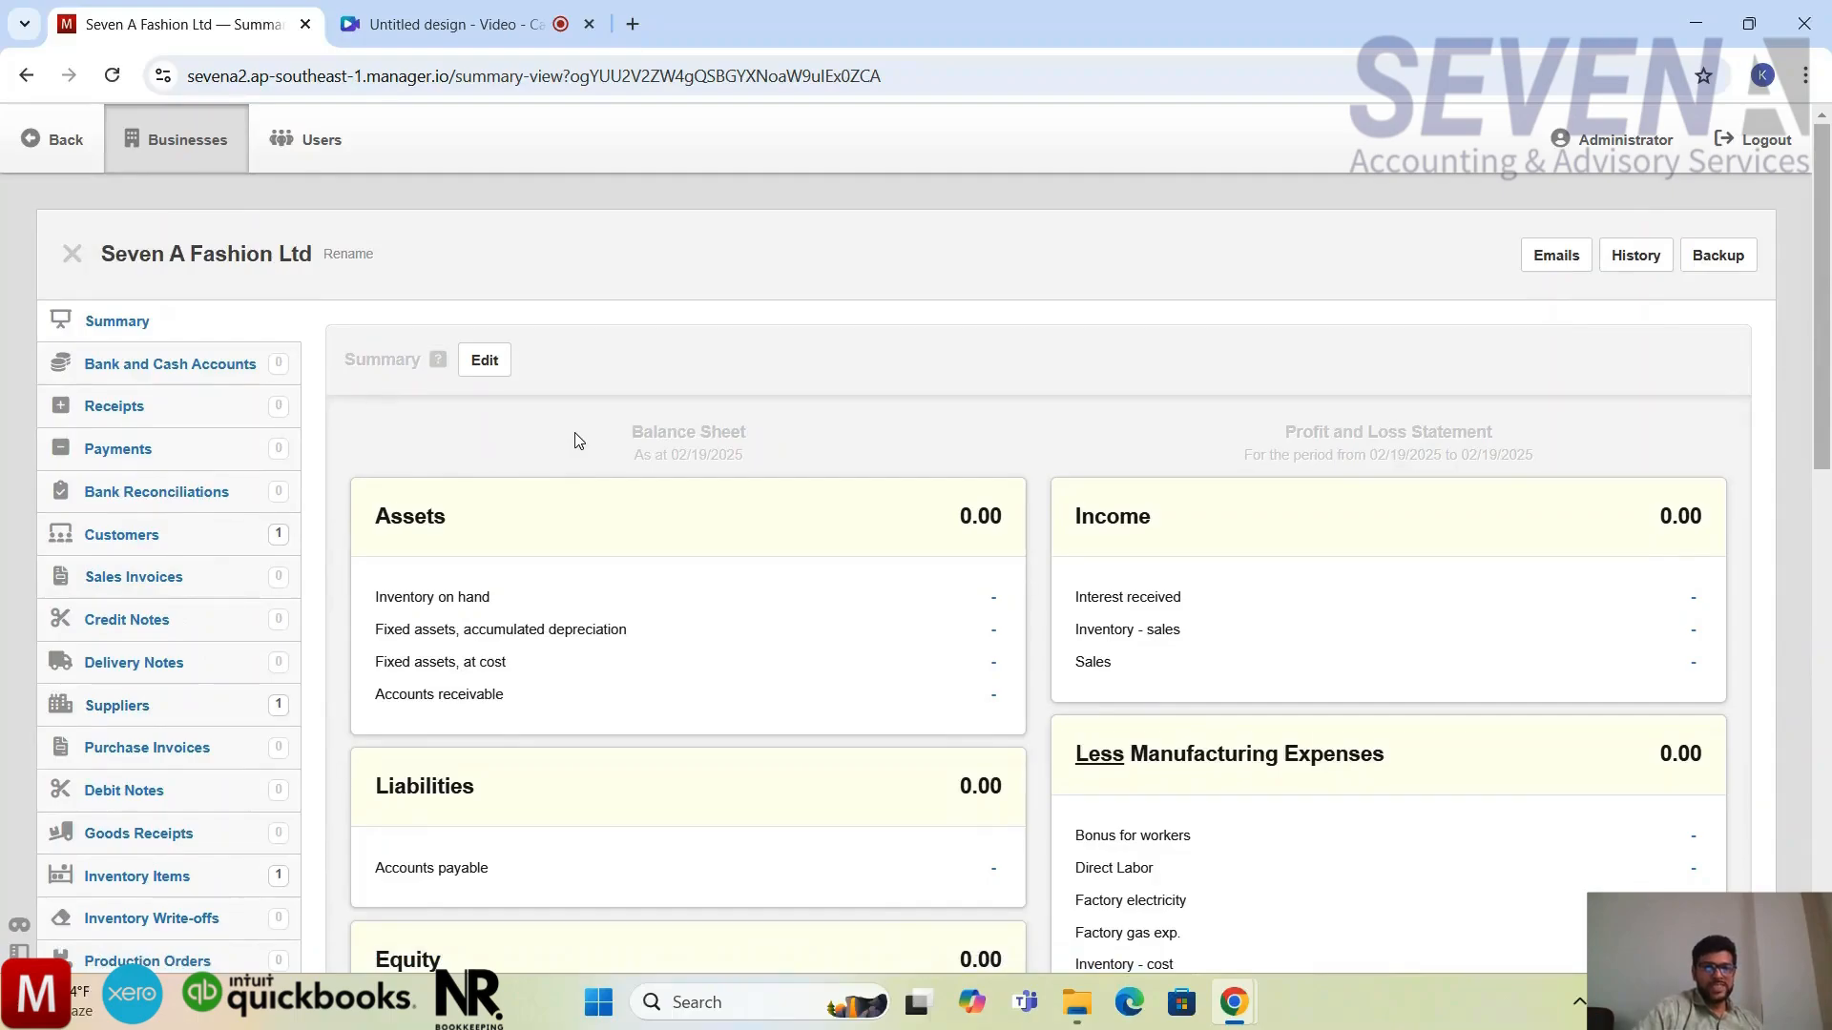
{"action": "scroll", "coordinate": [575, 440], "scroll_direction": "down", "scroll_amount": 1}
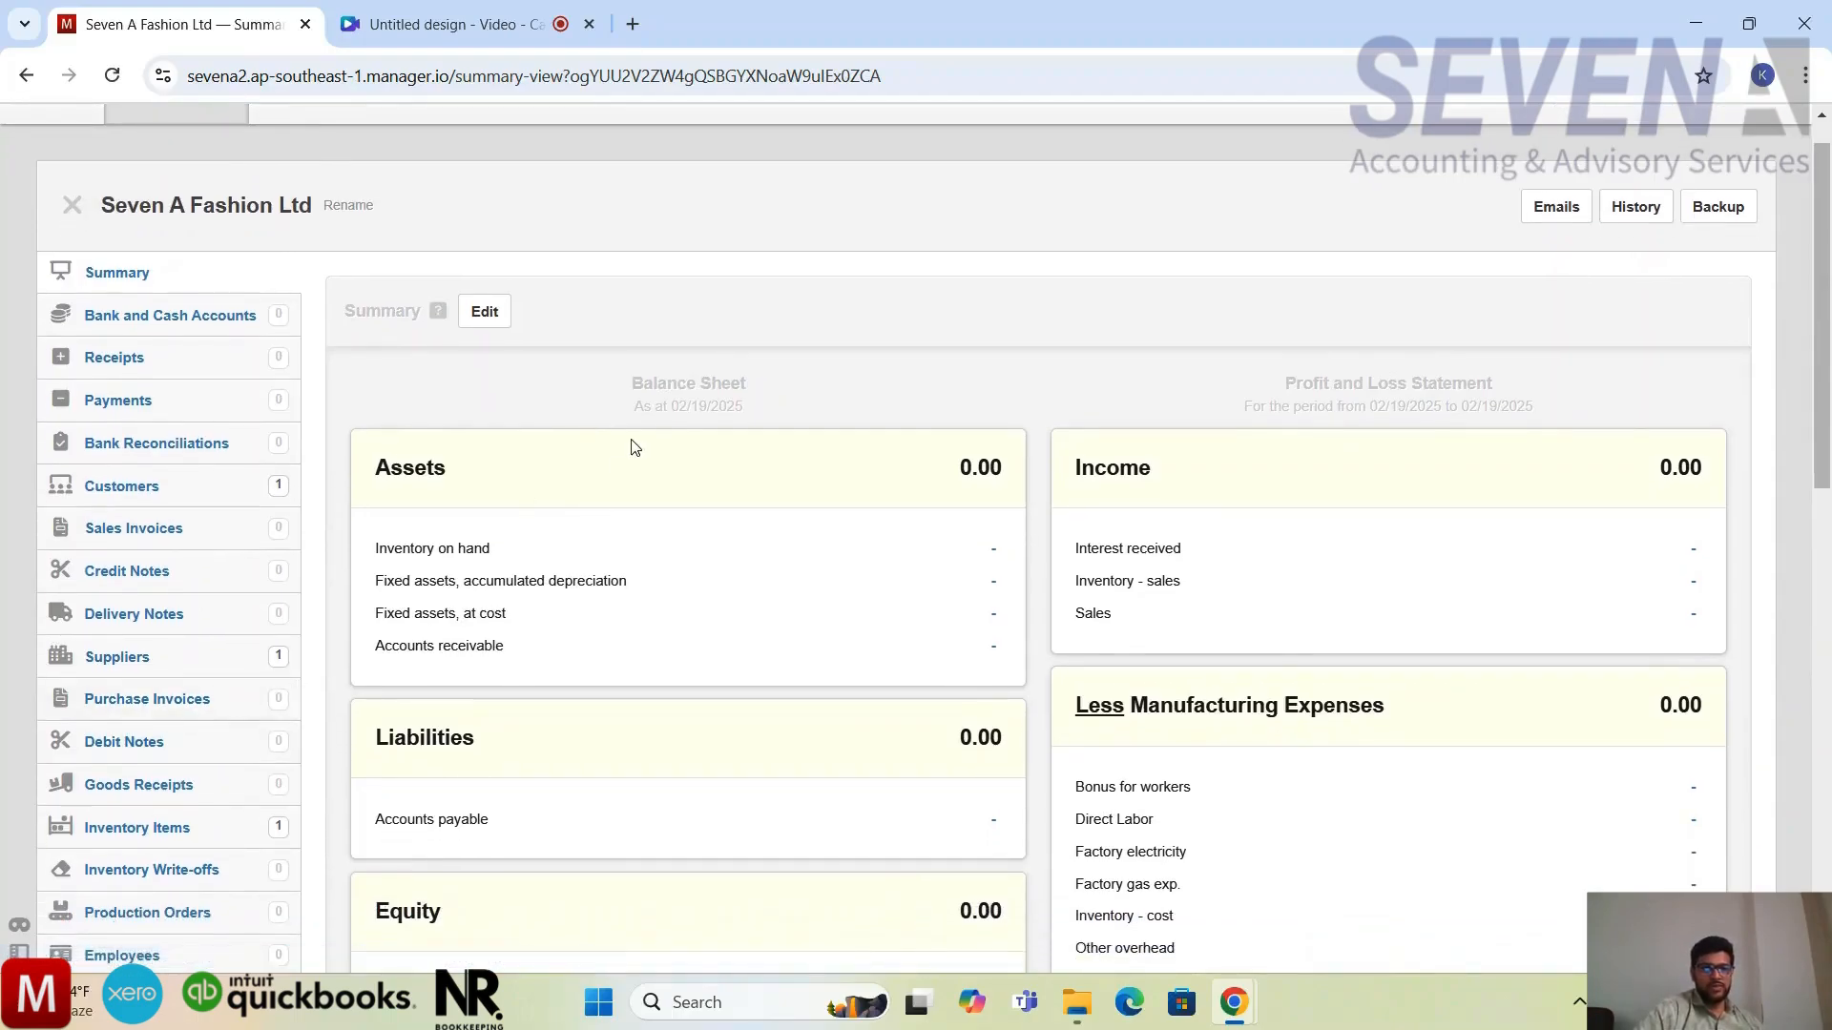